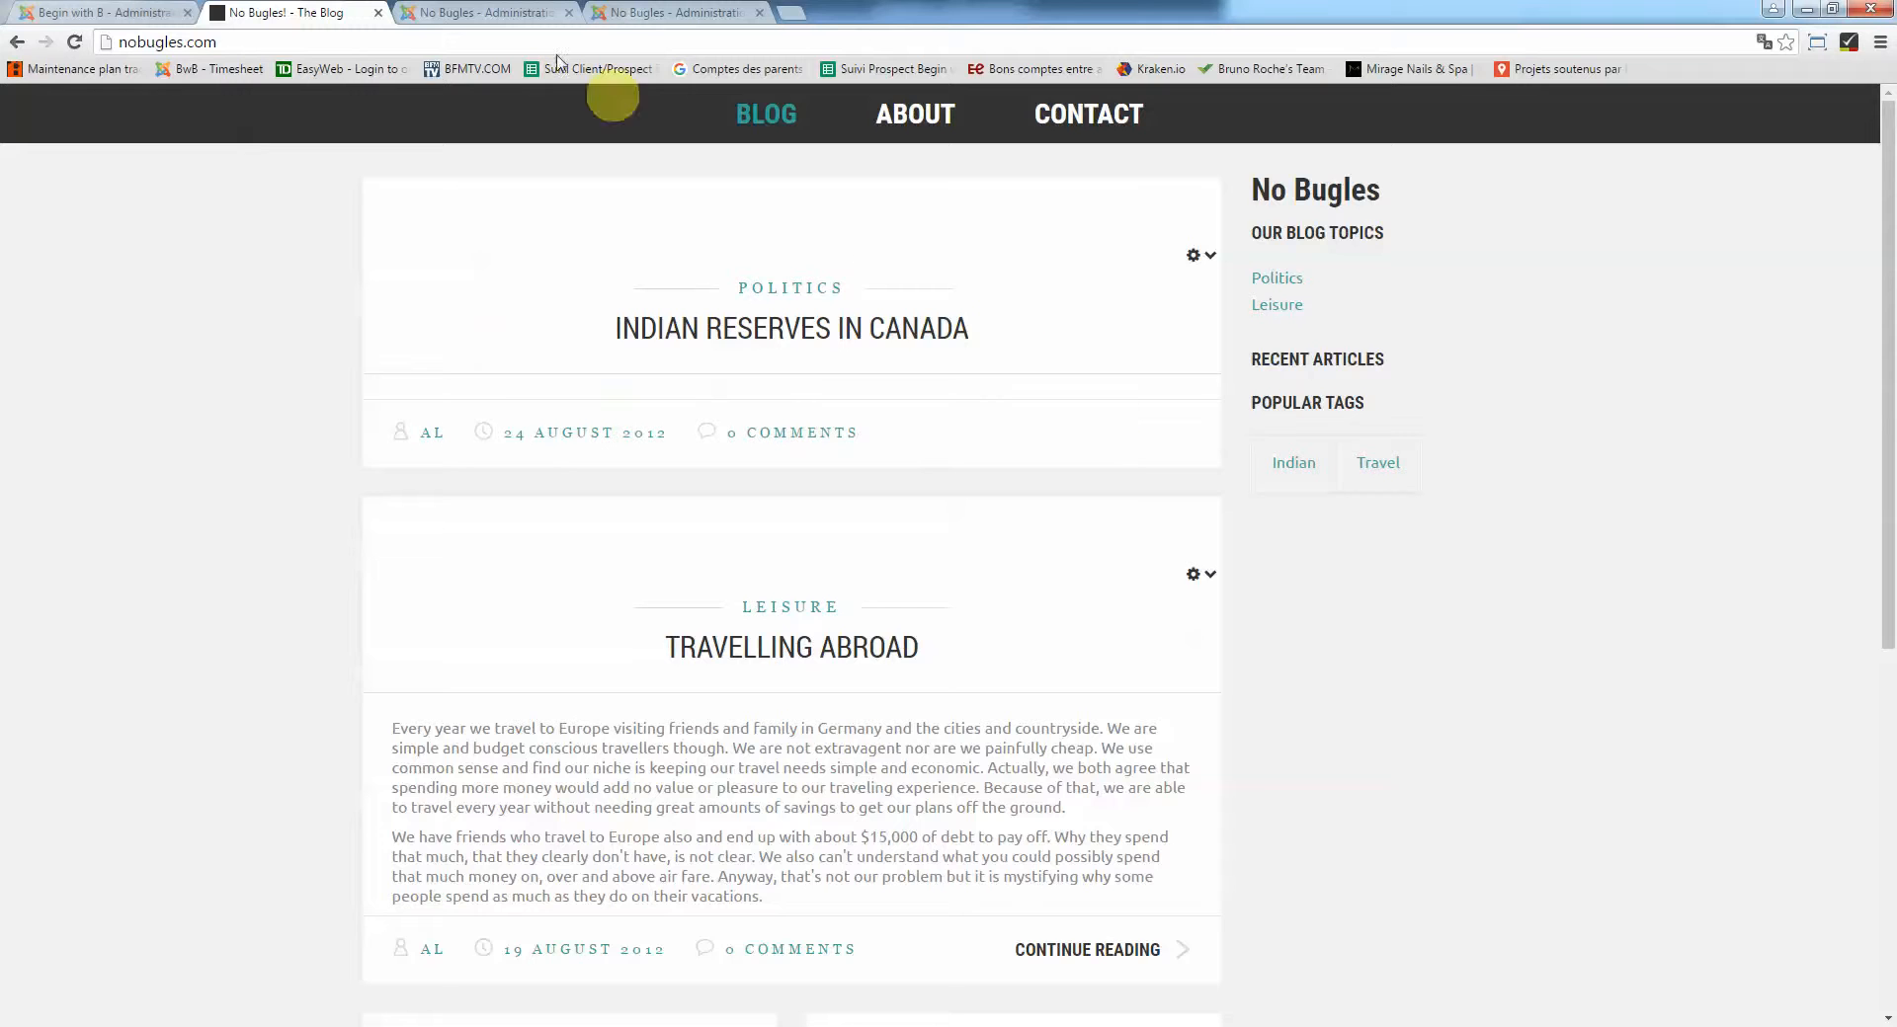
# Open the list of articles in the site administration and compare it with the public blog page
pyautogui.click(486, 12)
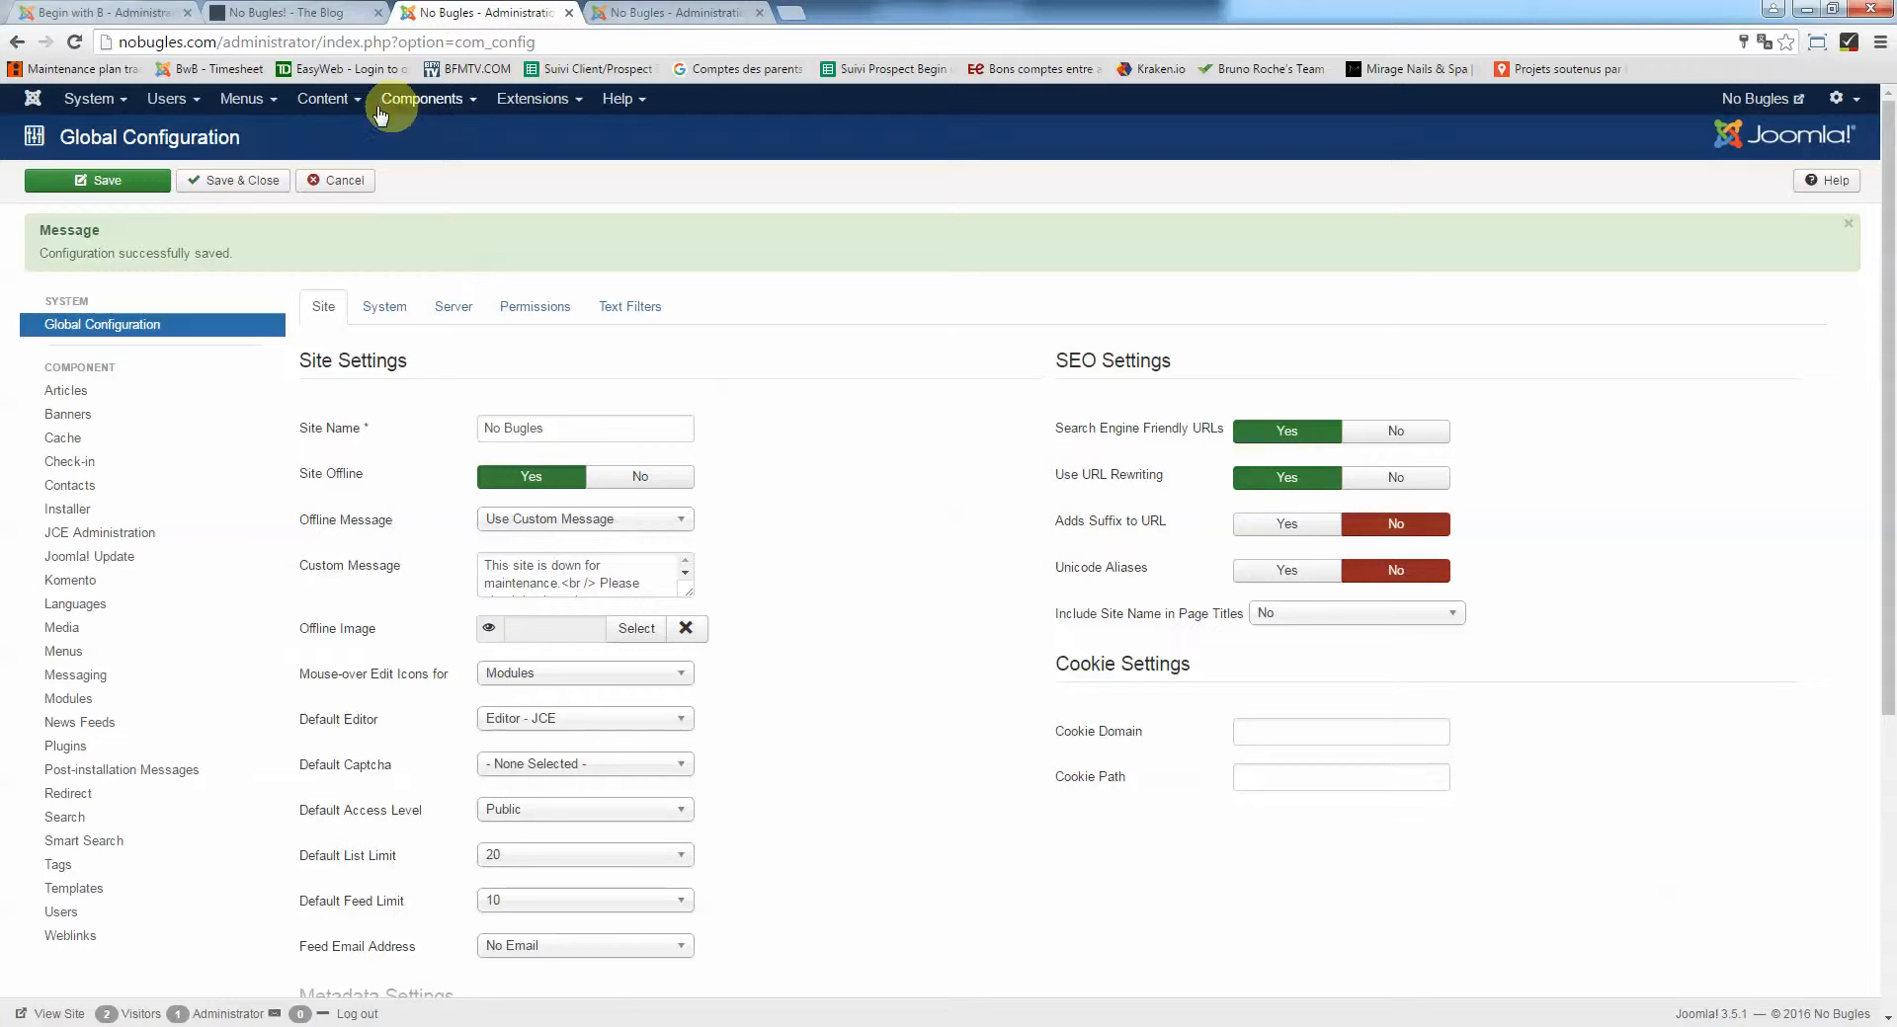
pyautogui.click(328, 99)
pyautogui.click(335, 119)
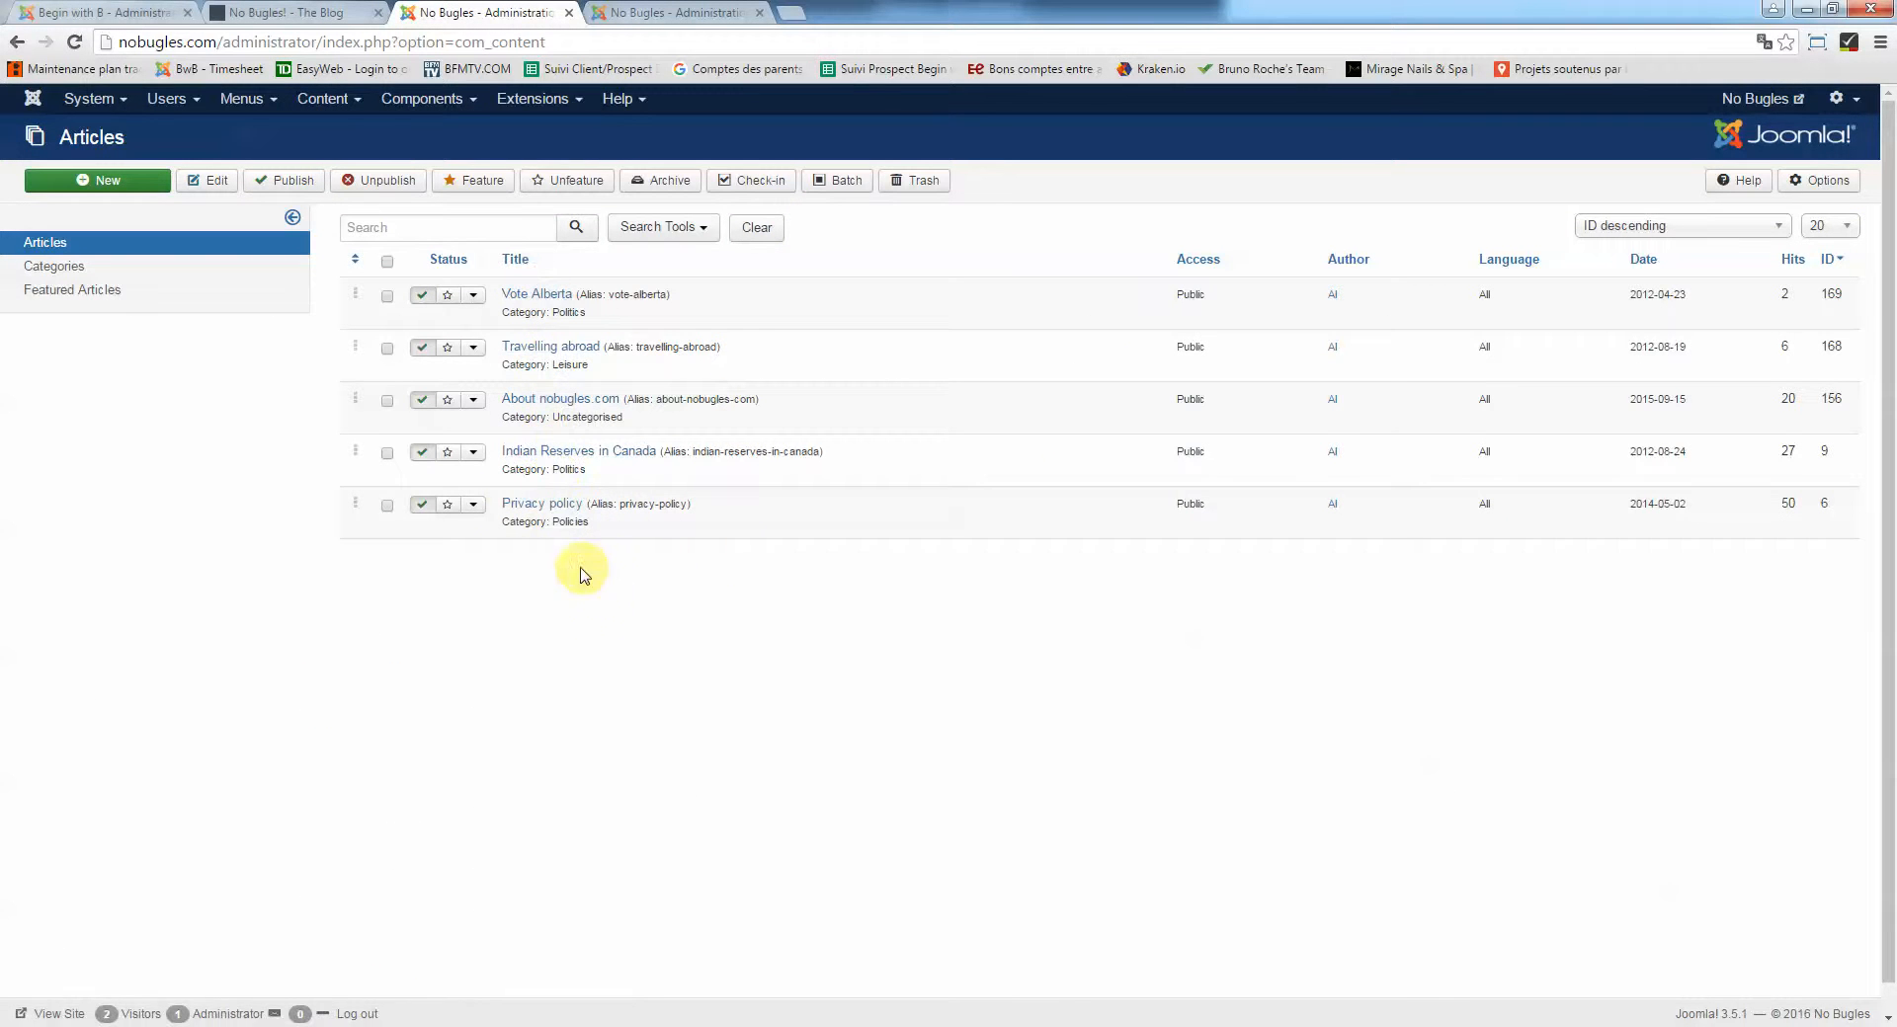
pyautogui.click(296, 12)
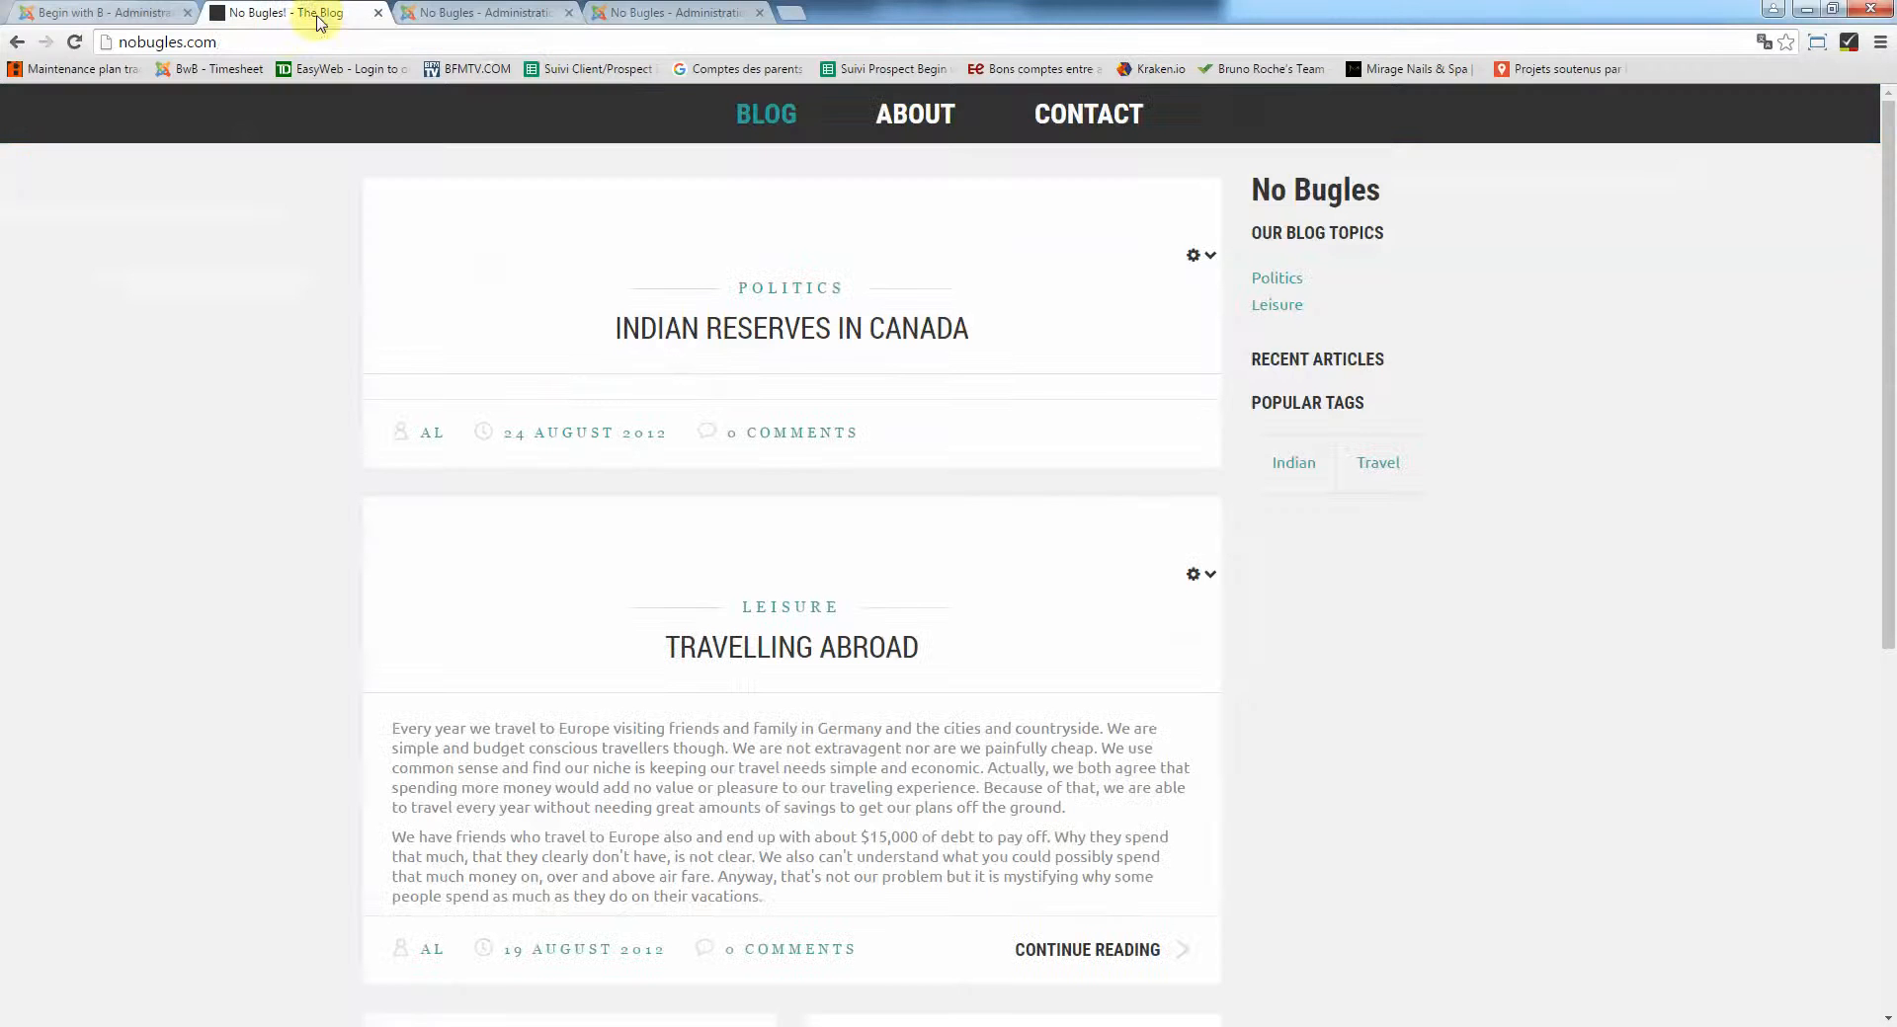
pyautogui.click(485, 10)
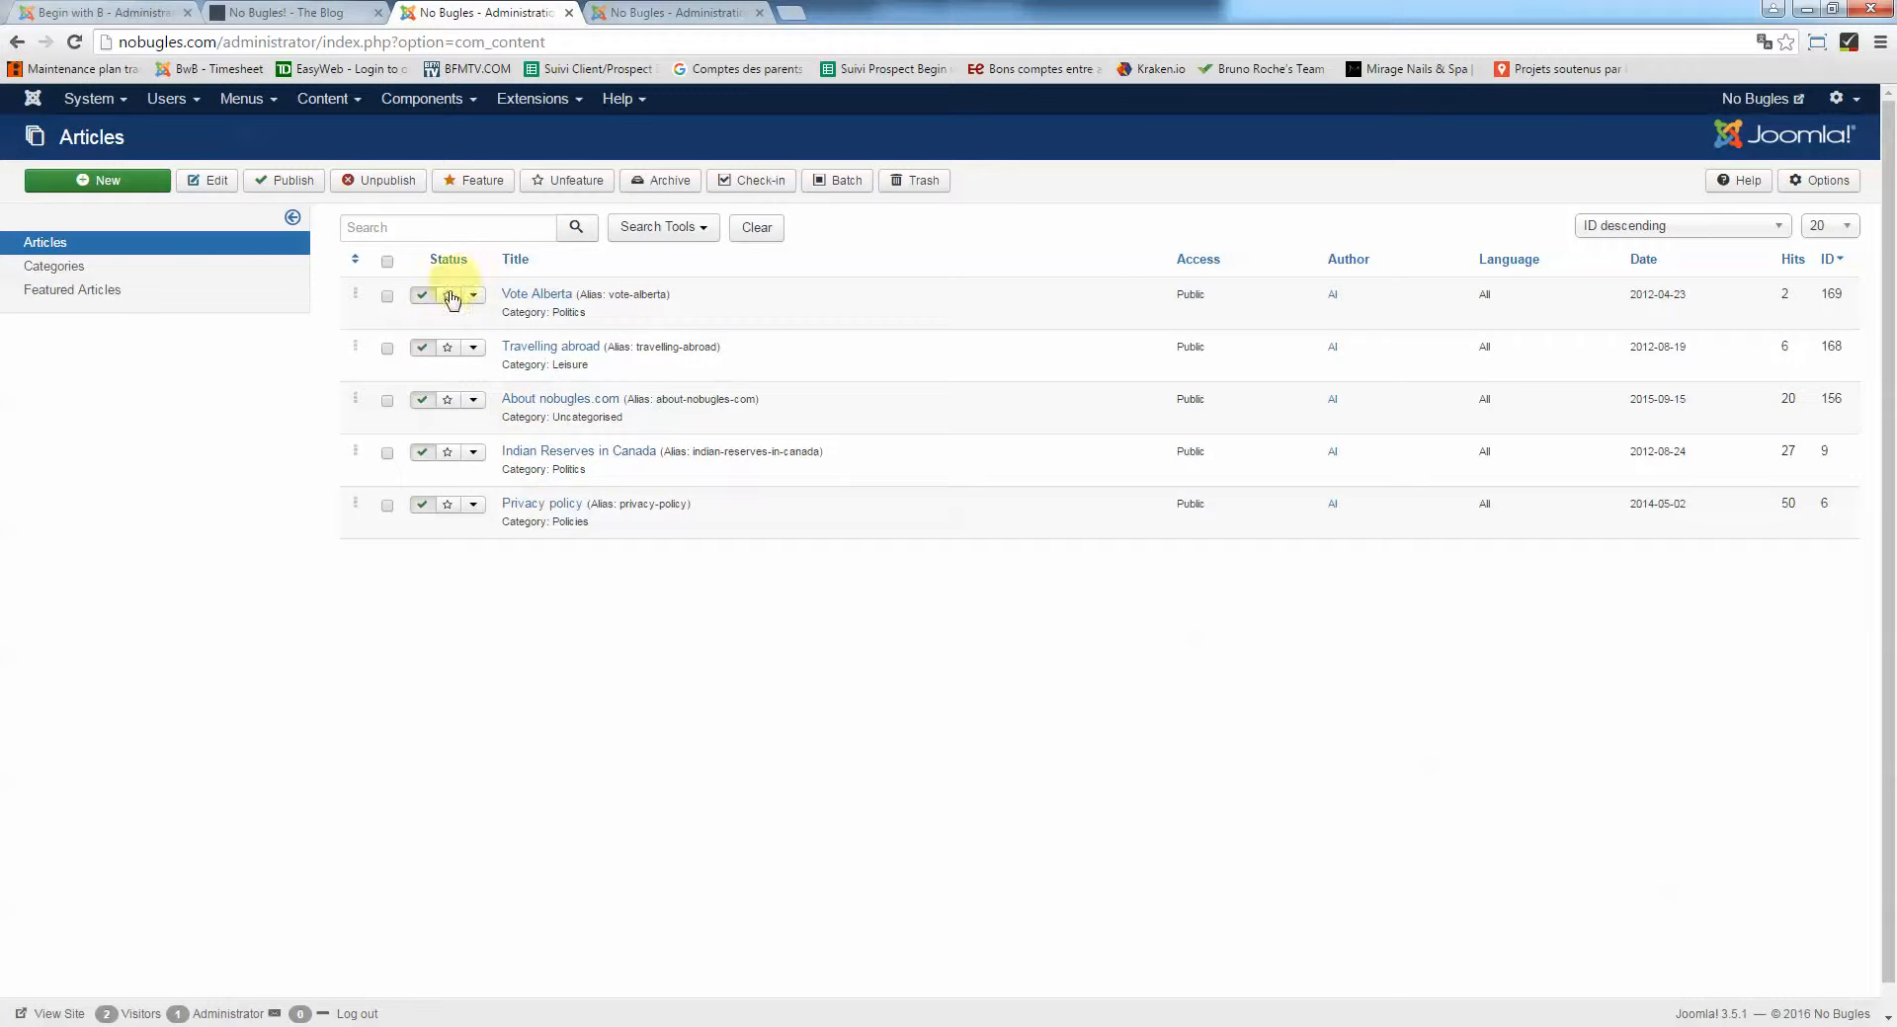
# View the "About nobugles.com" article in the editor, compare it with the public blog page, and close it unchanged
pyautogui.click(564, 405)
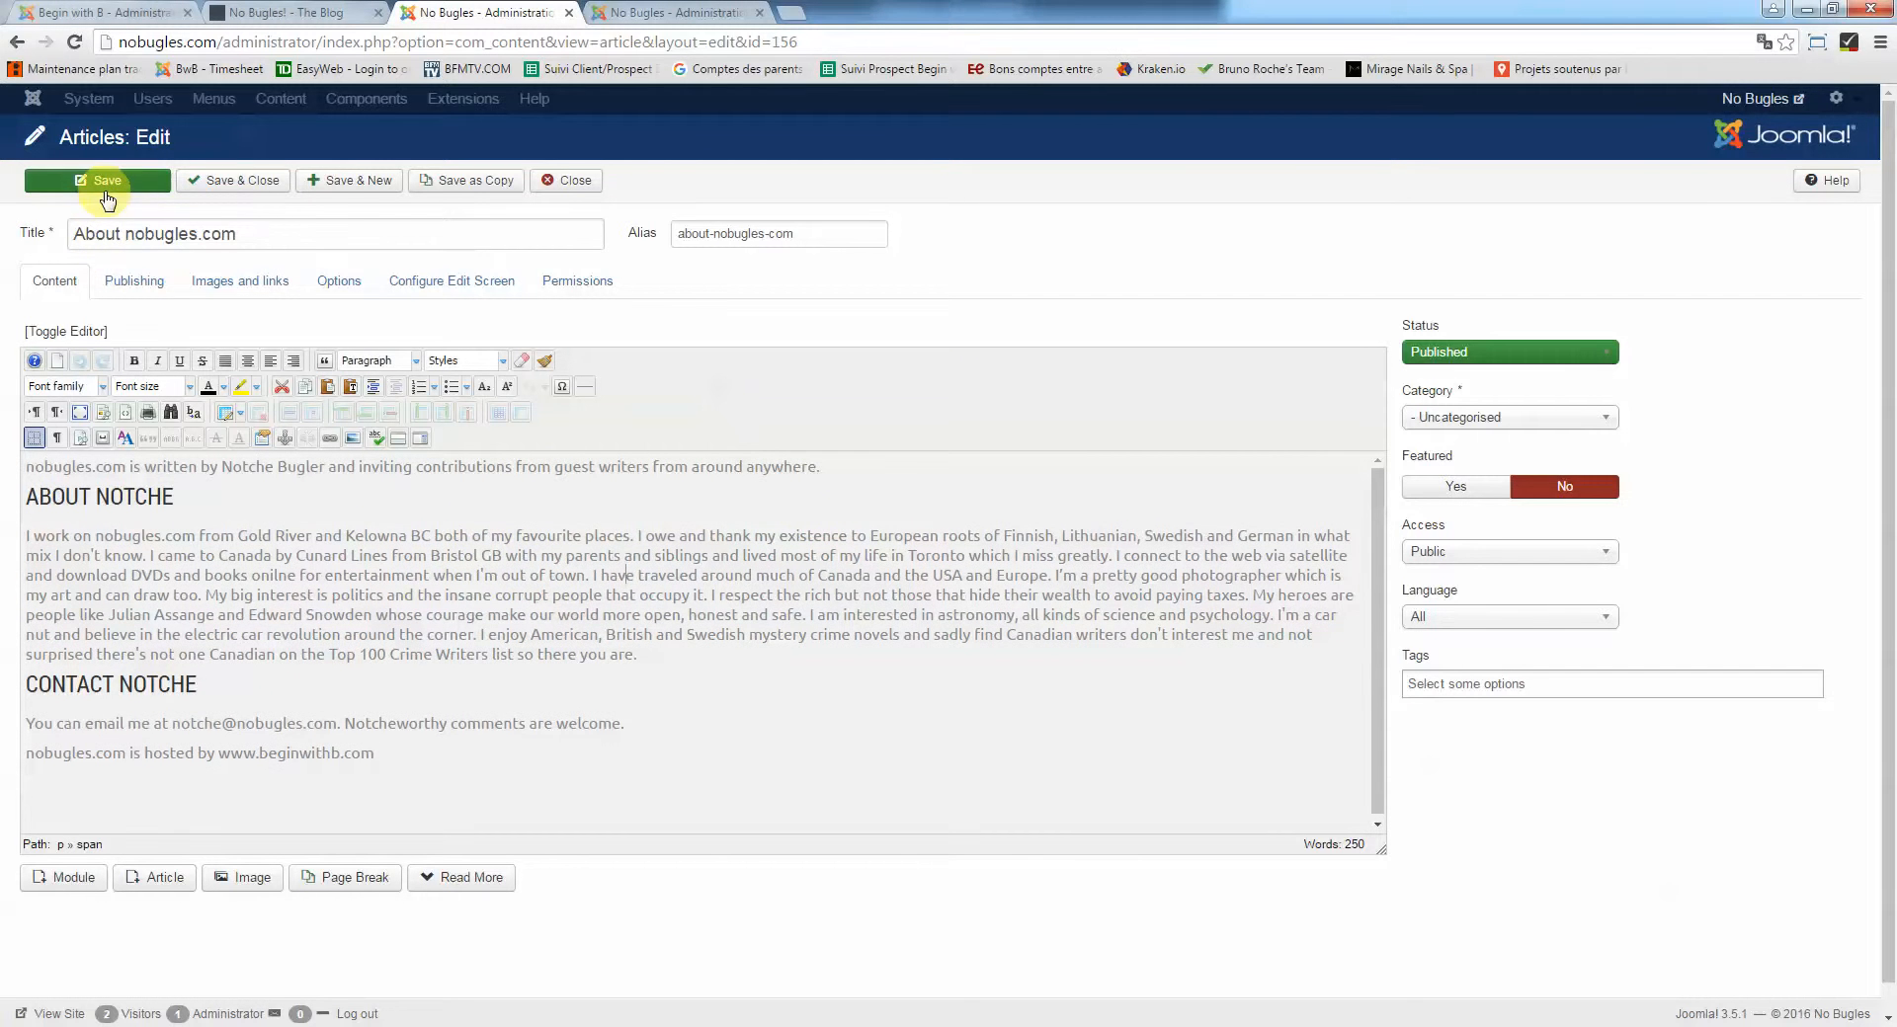
pyautogui.click(286, 12)
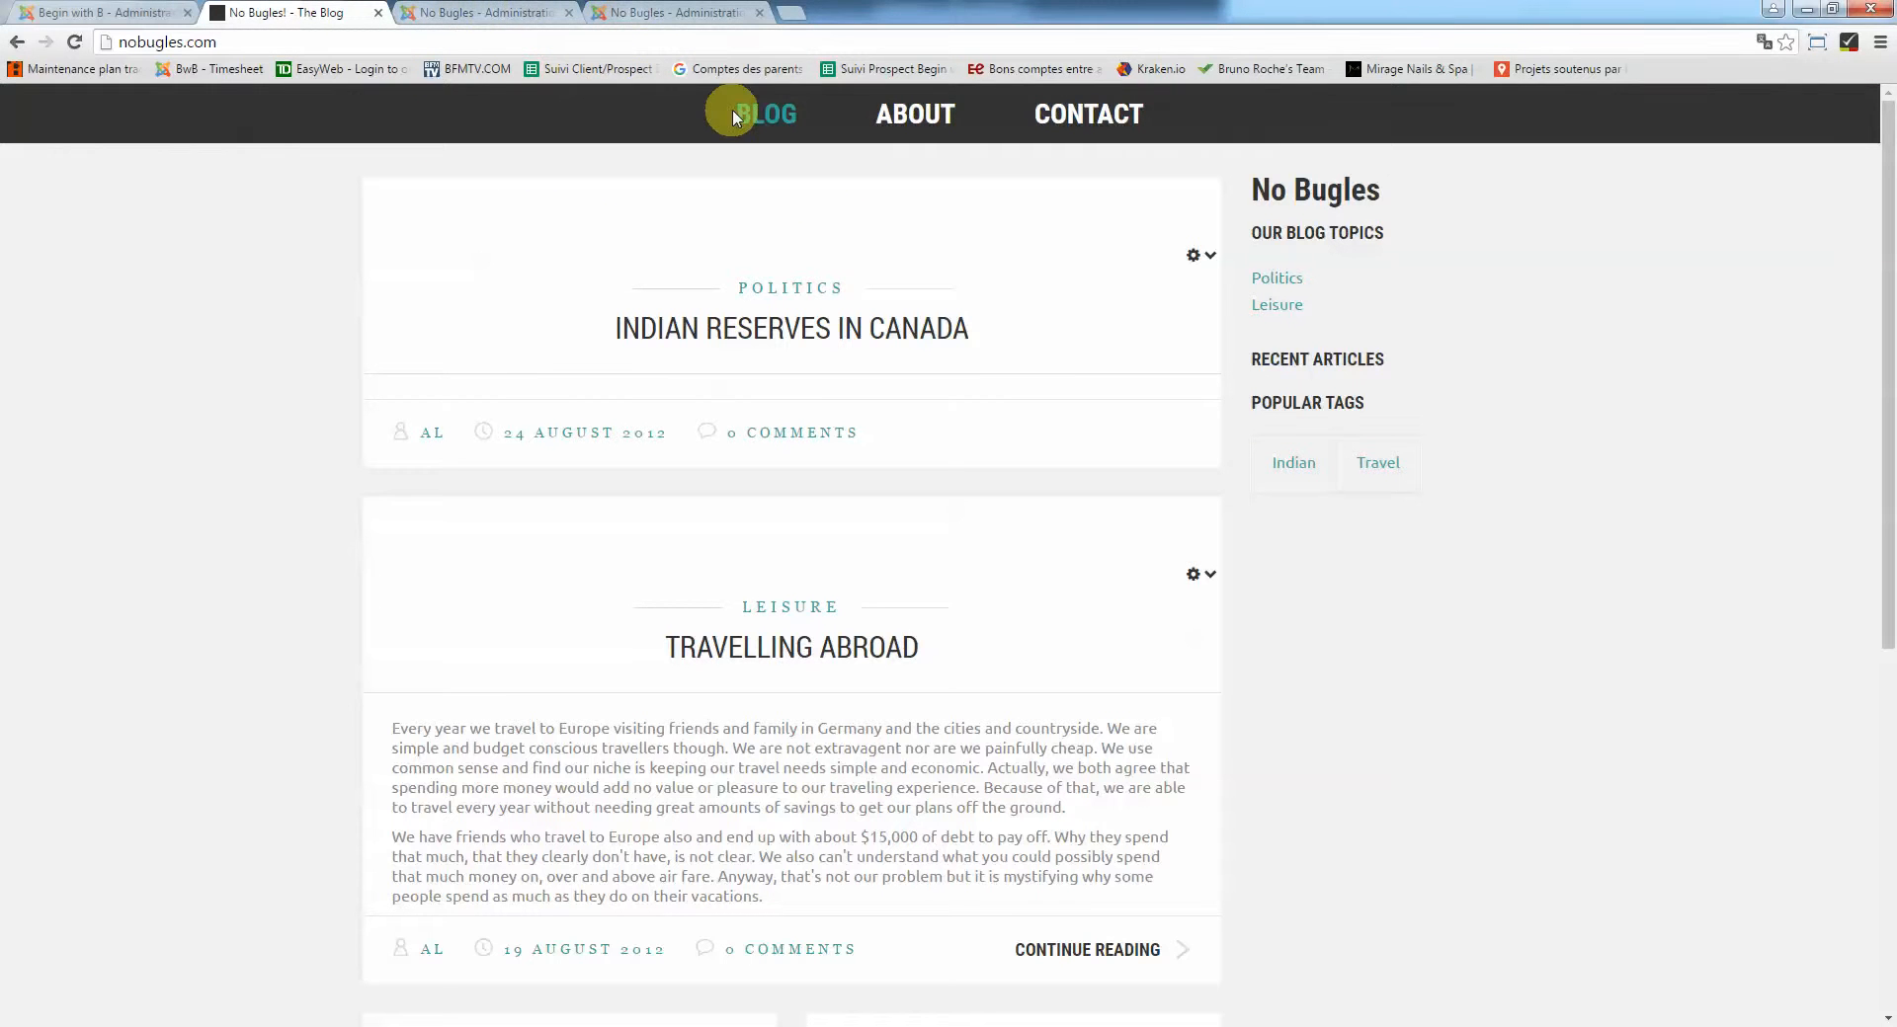
pyautogui.click(762, 114)
pyautogui.scroll(-1, 472, 333)
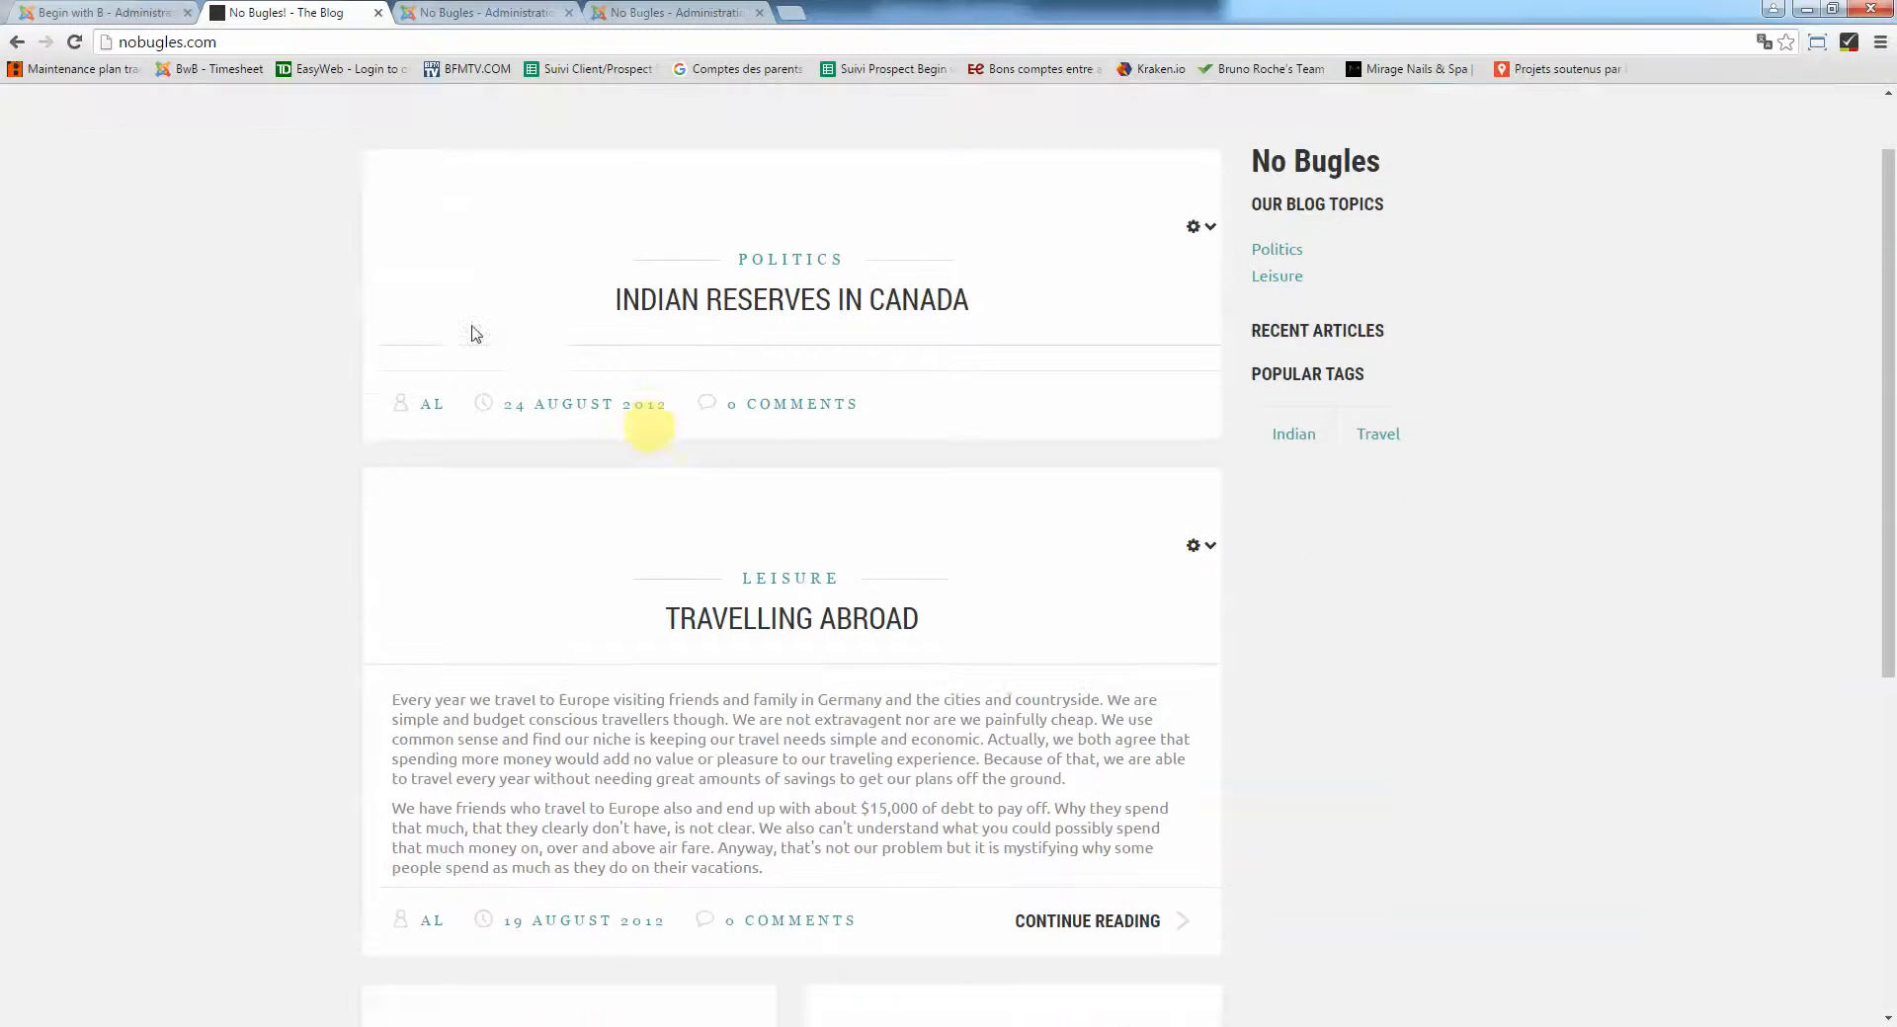
pyautogui.scroll(1, 783, 115)
pyautogui.click(453, 13)
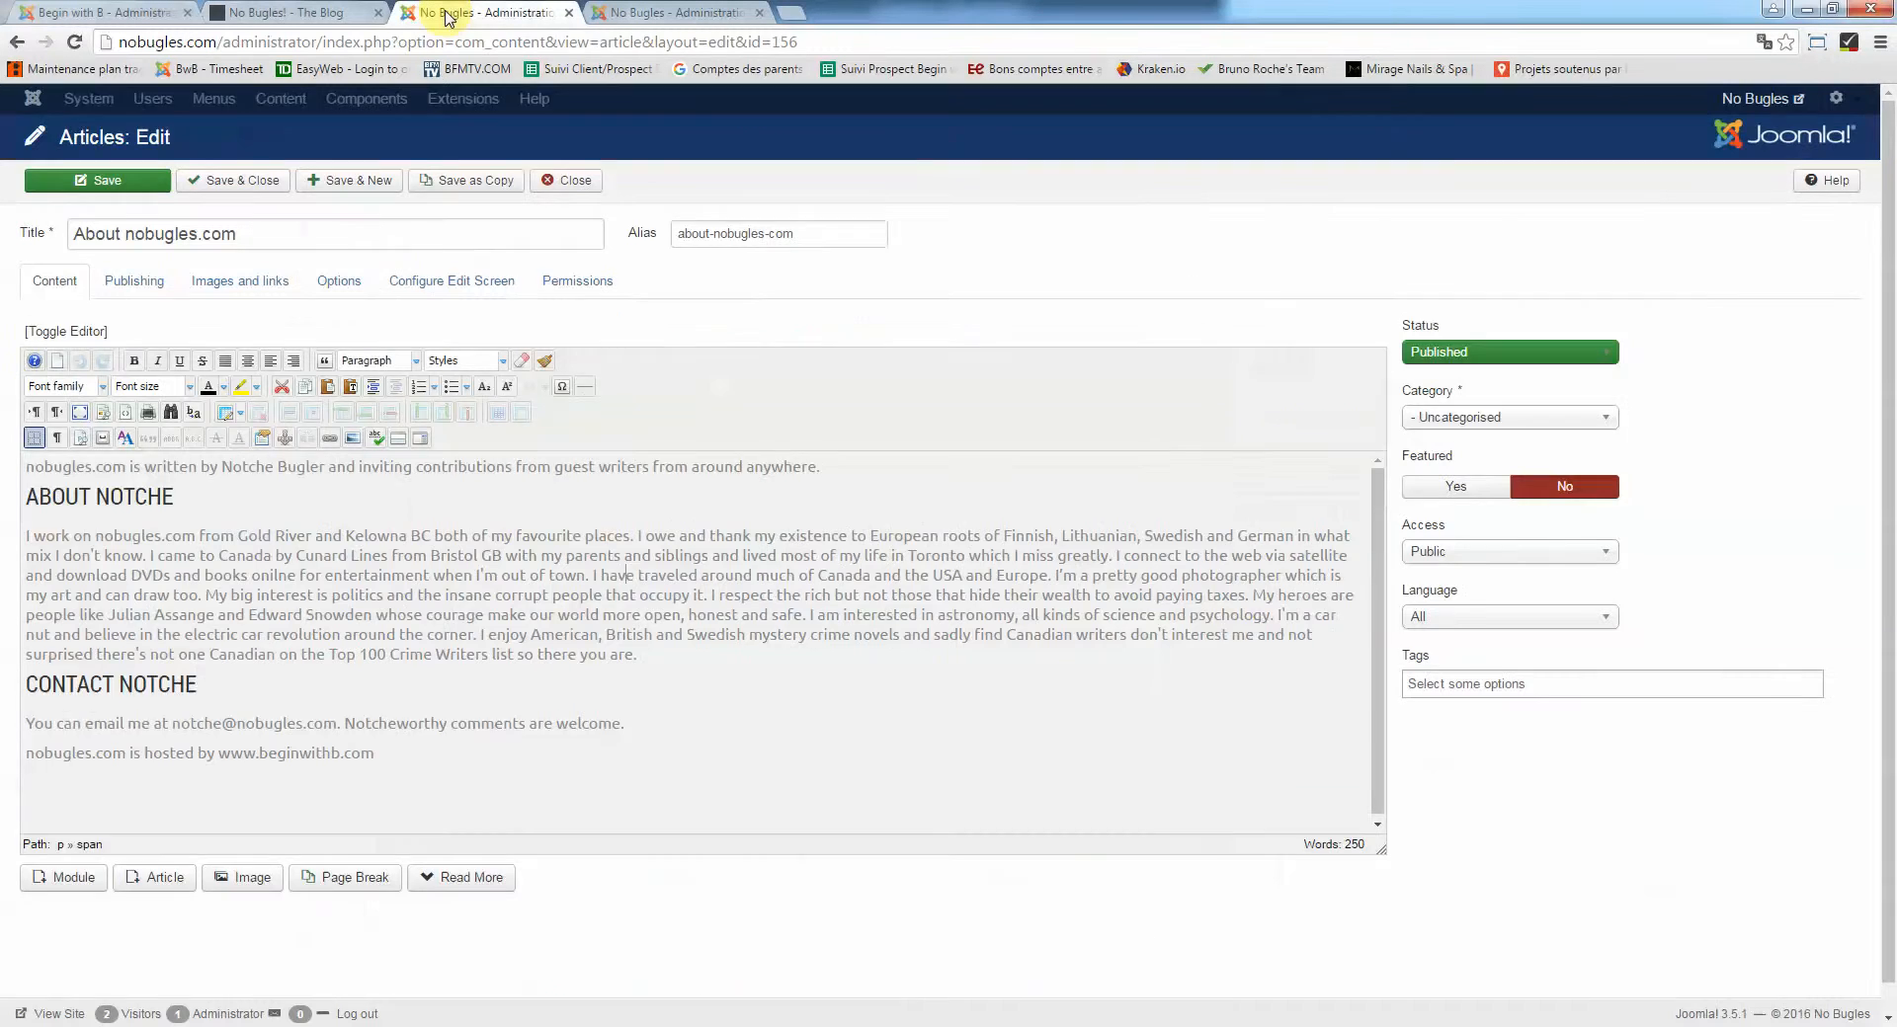
pyautogui.click(569, 188)
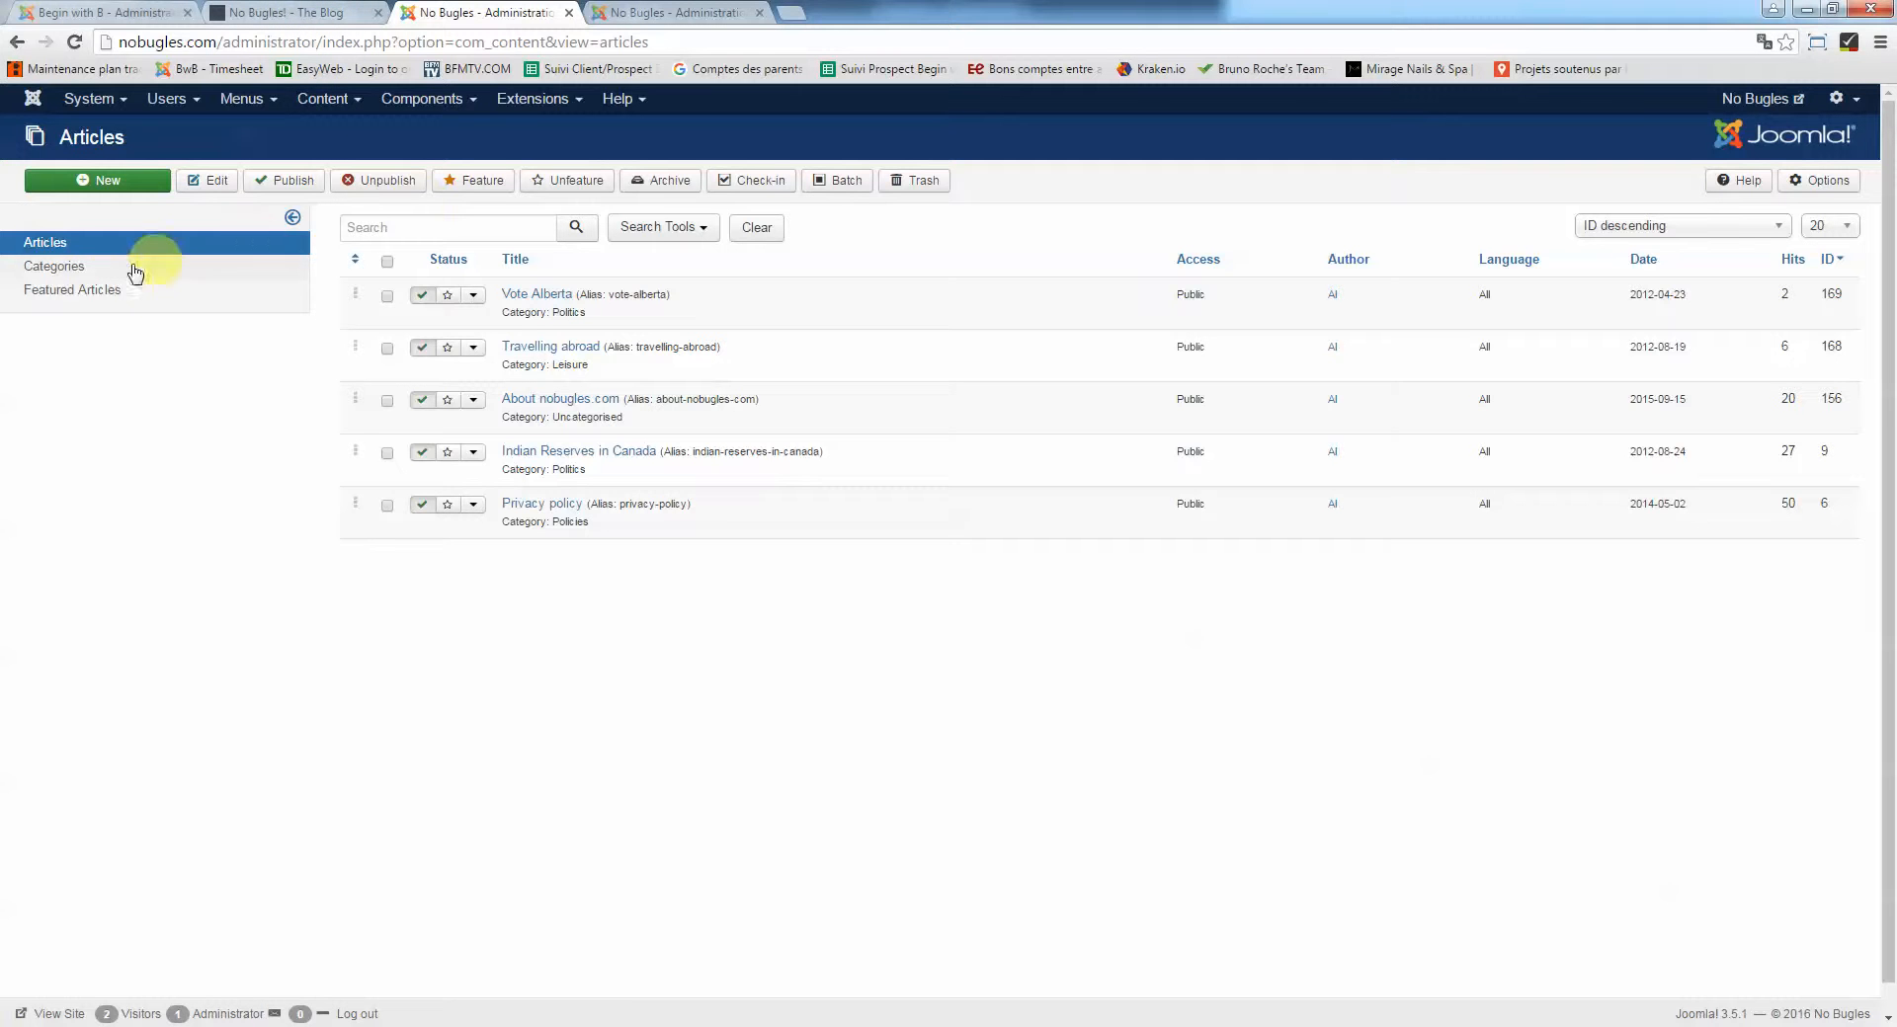
# Create an article category titled "Test category" with Blog as its parent, save it and close it
pyautogui.click(89, 266)
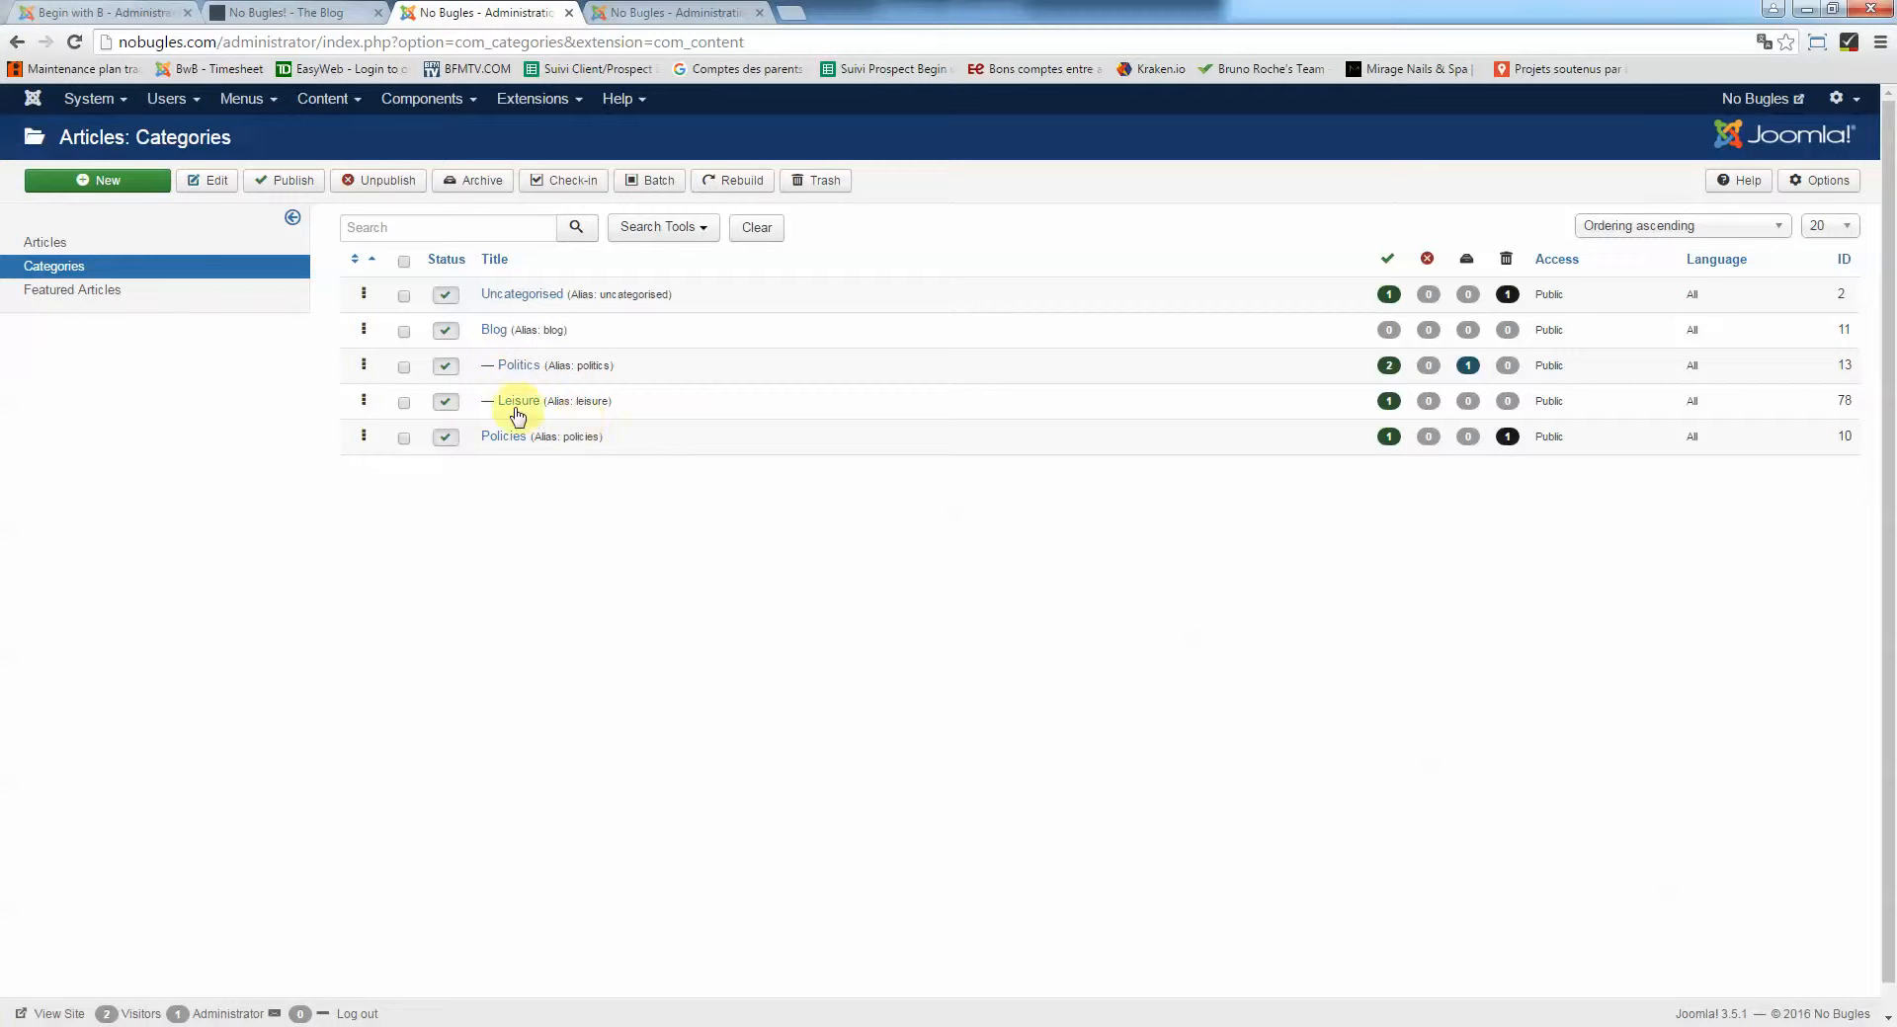
pyautogui.click(113, 181)
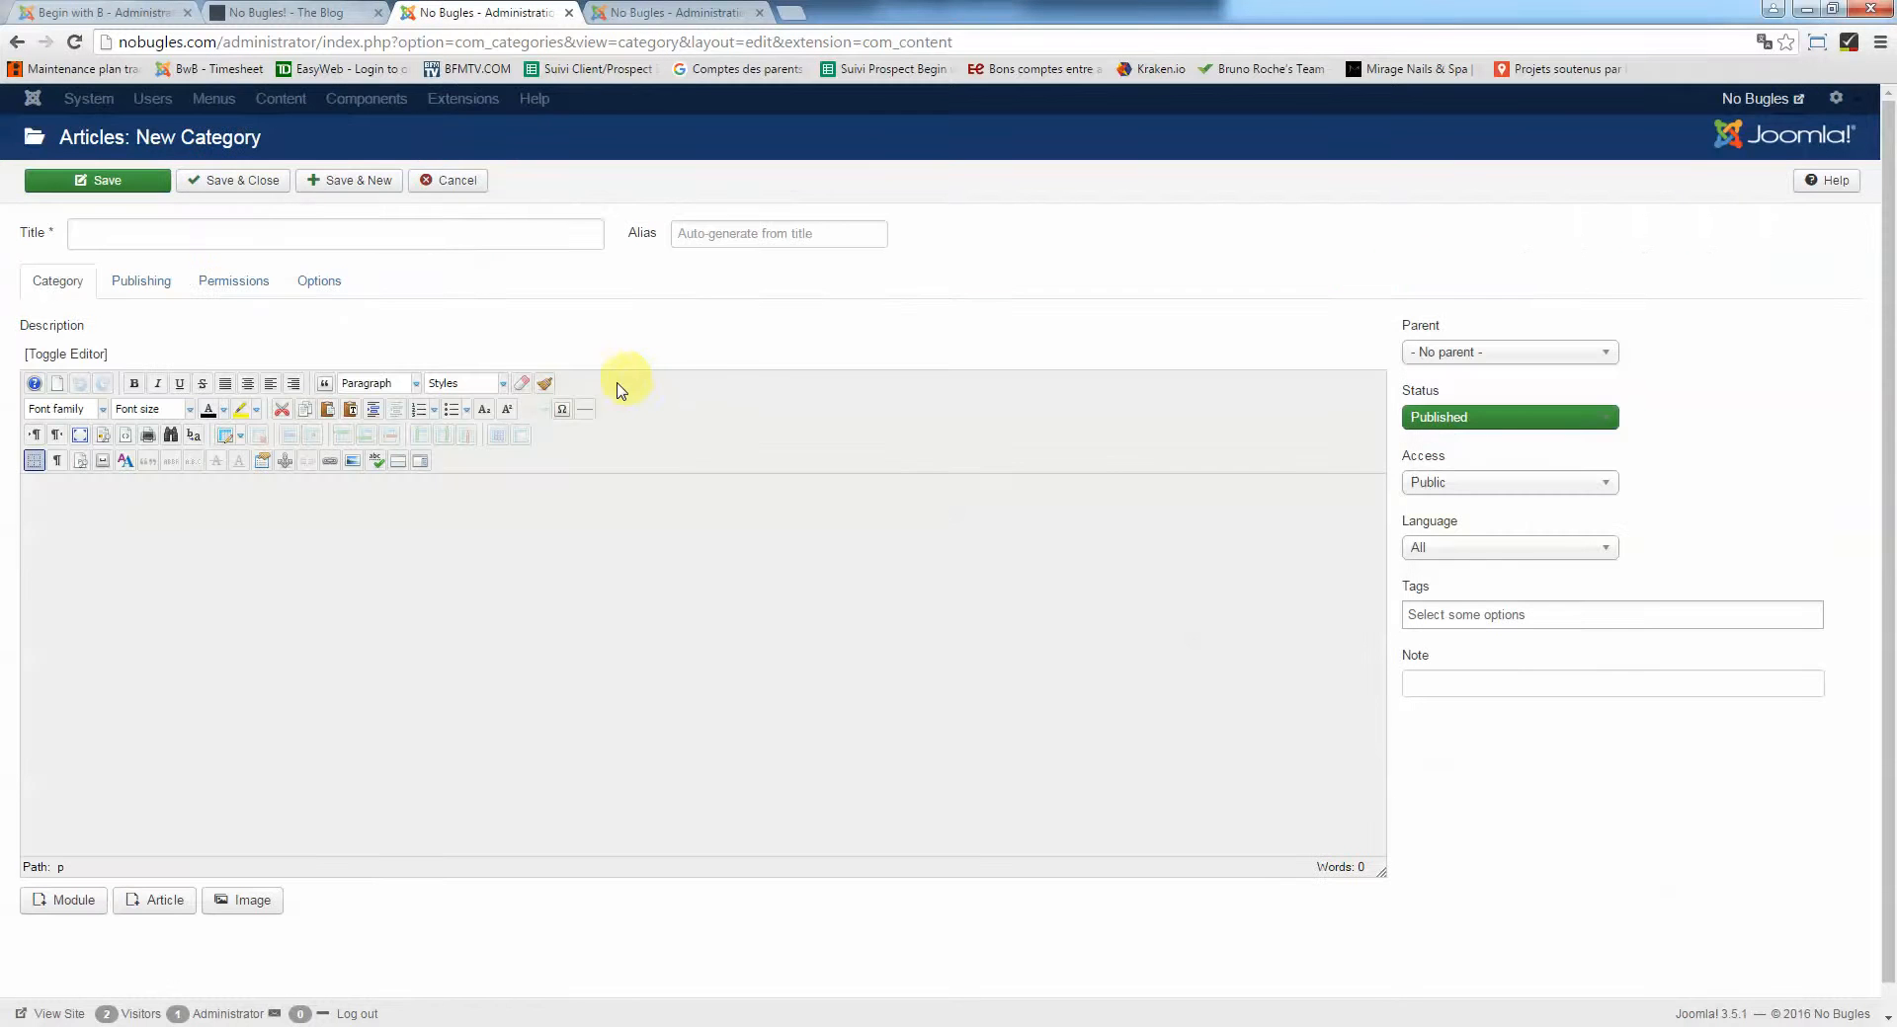
pyautogui.click(158, 233)
pyautogui.write('Te')
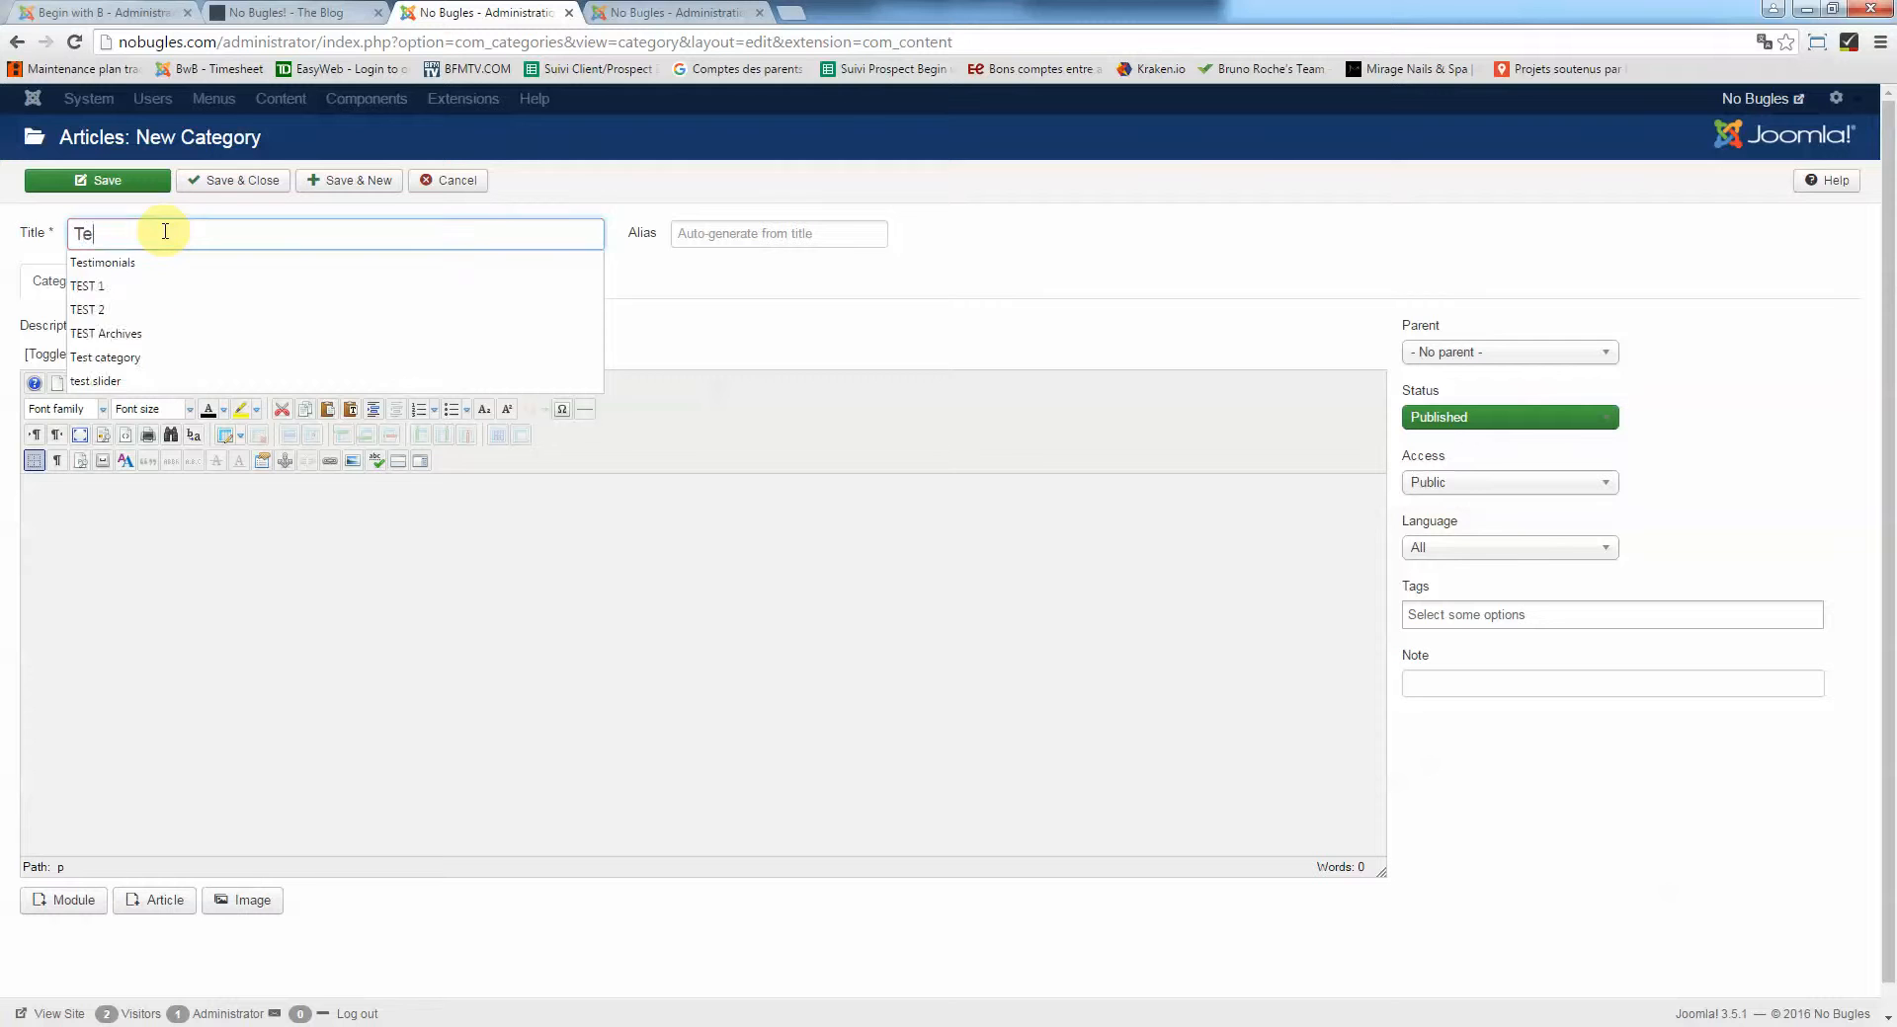
pyautogui.write('st category')
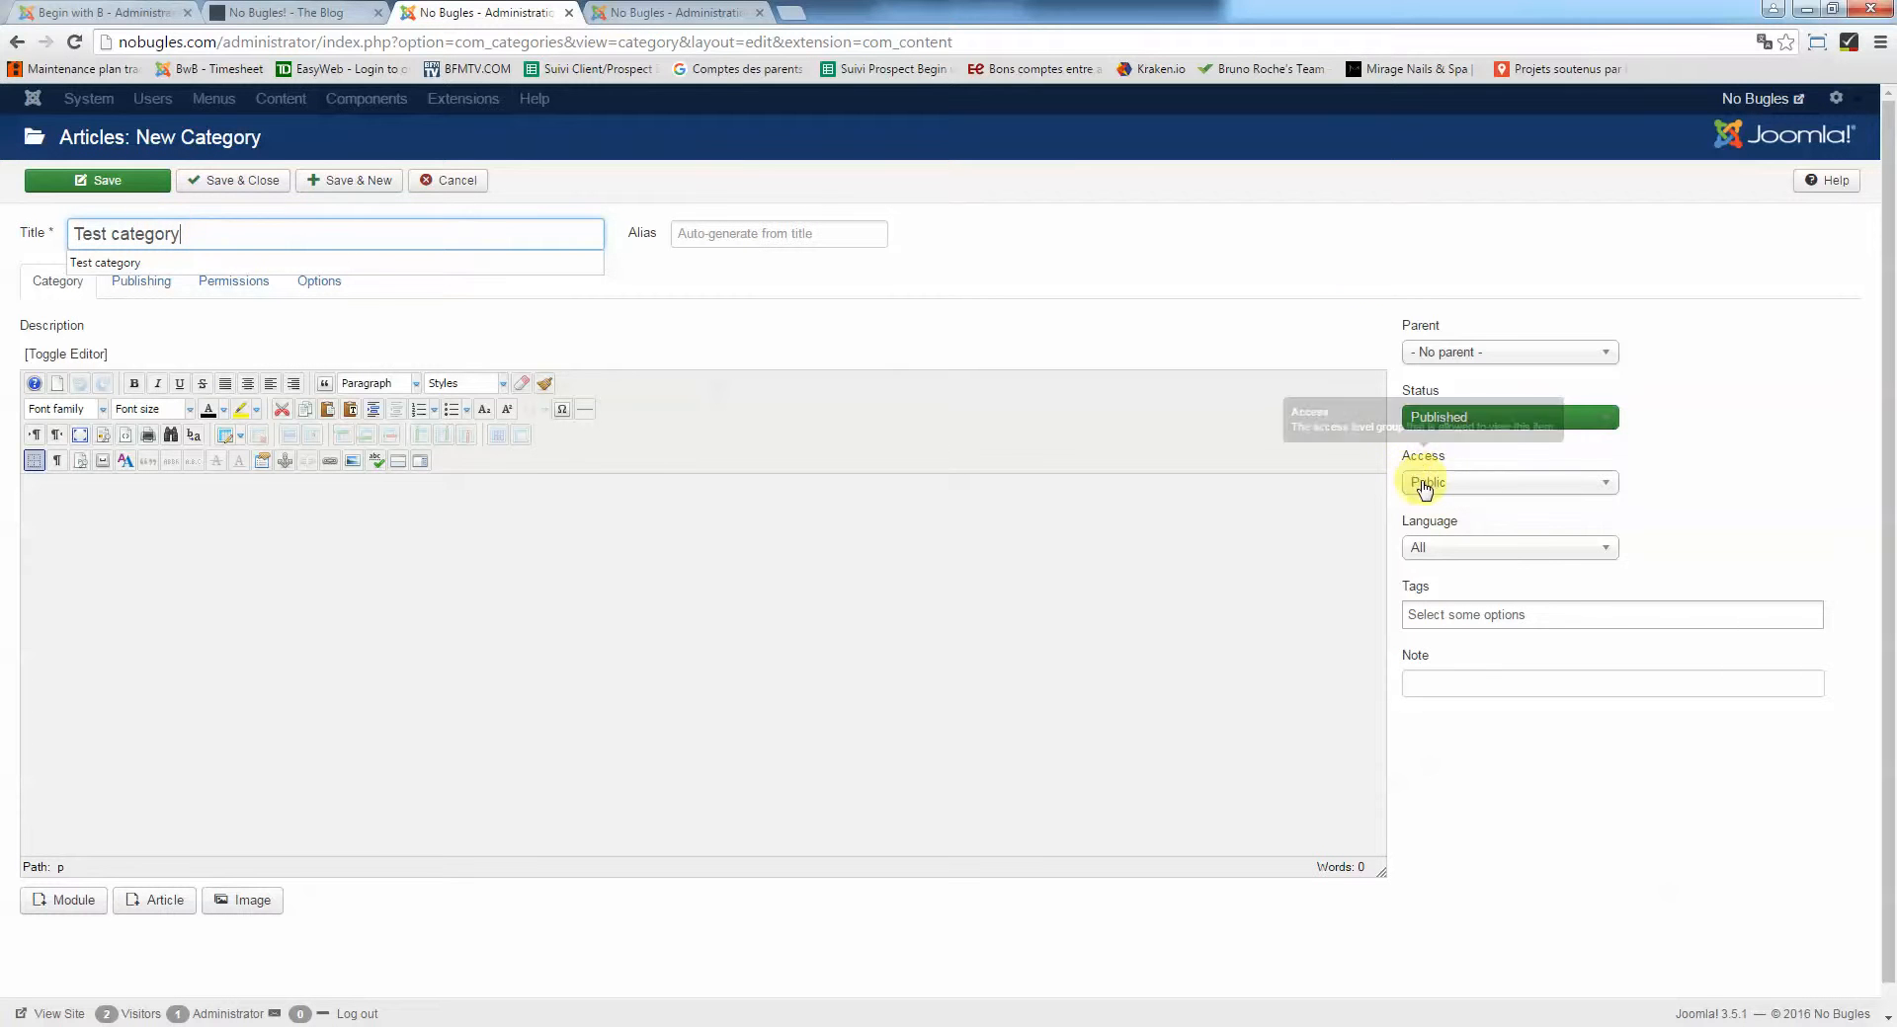
pyautogui.click(1460, 354)
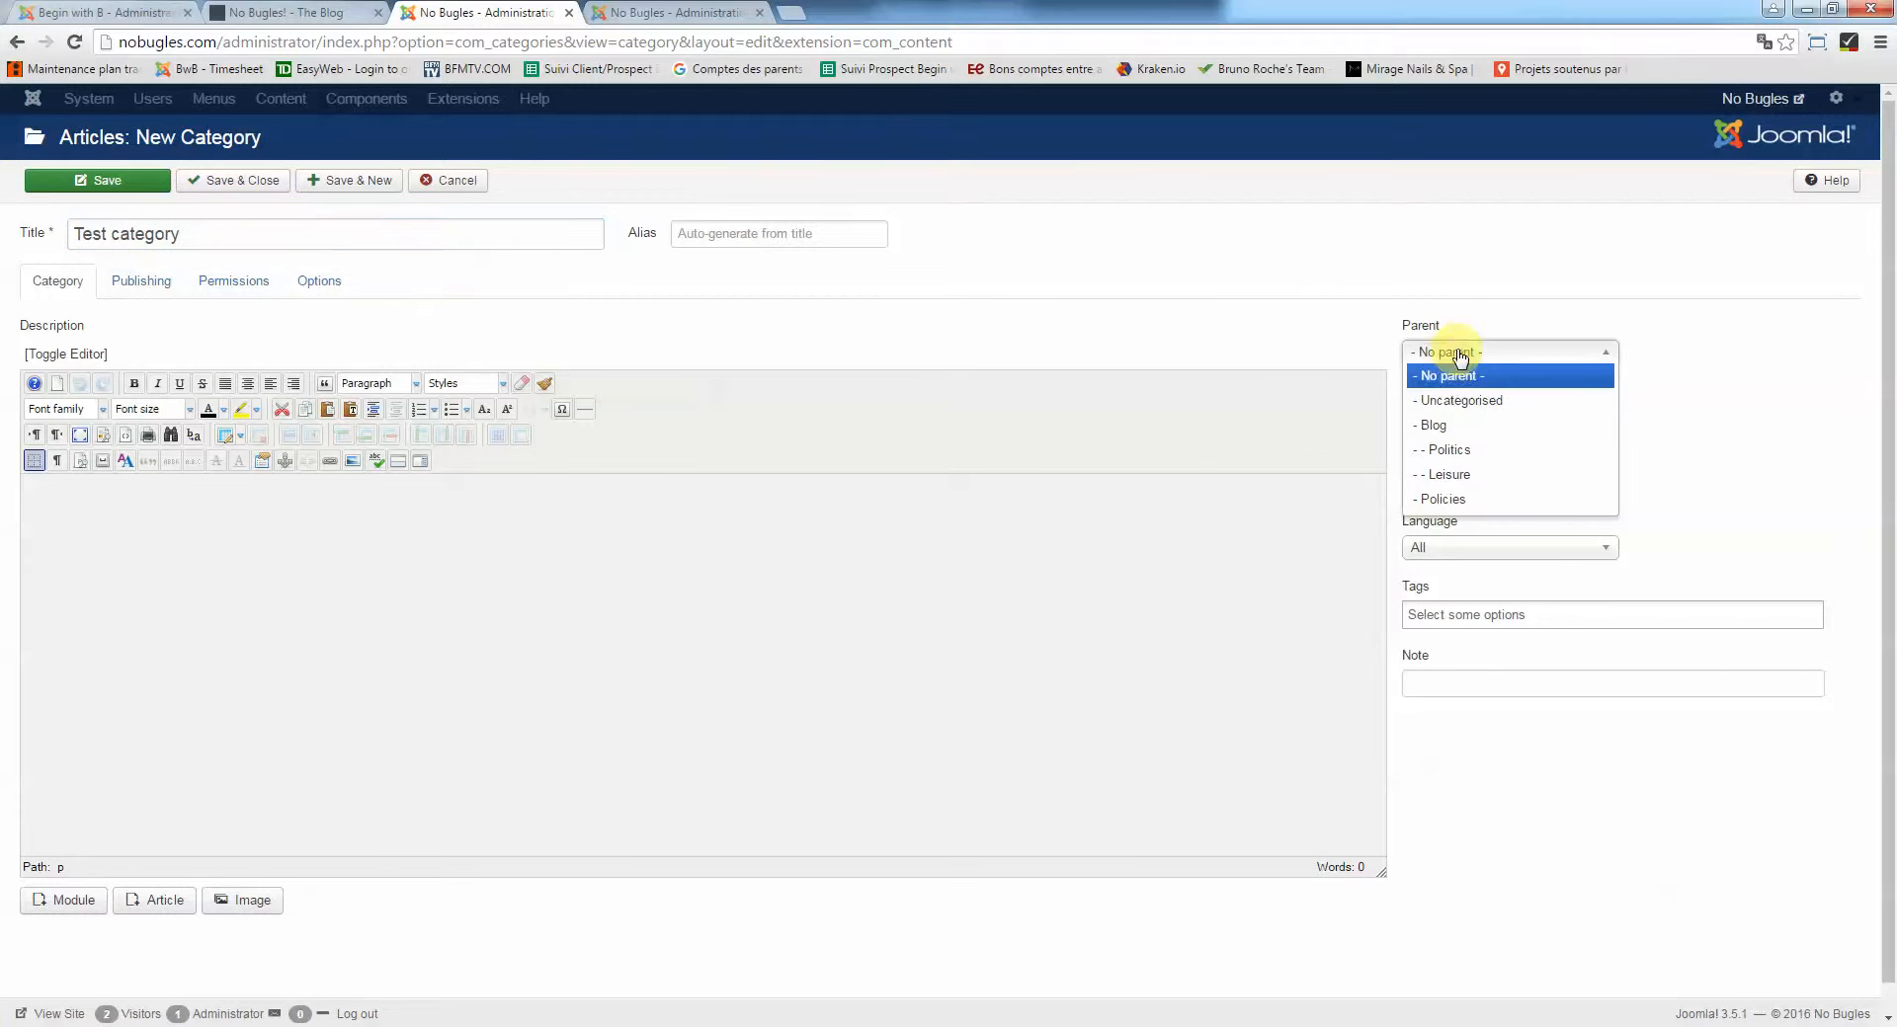
pyautogui.click(1439, 427)
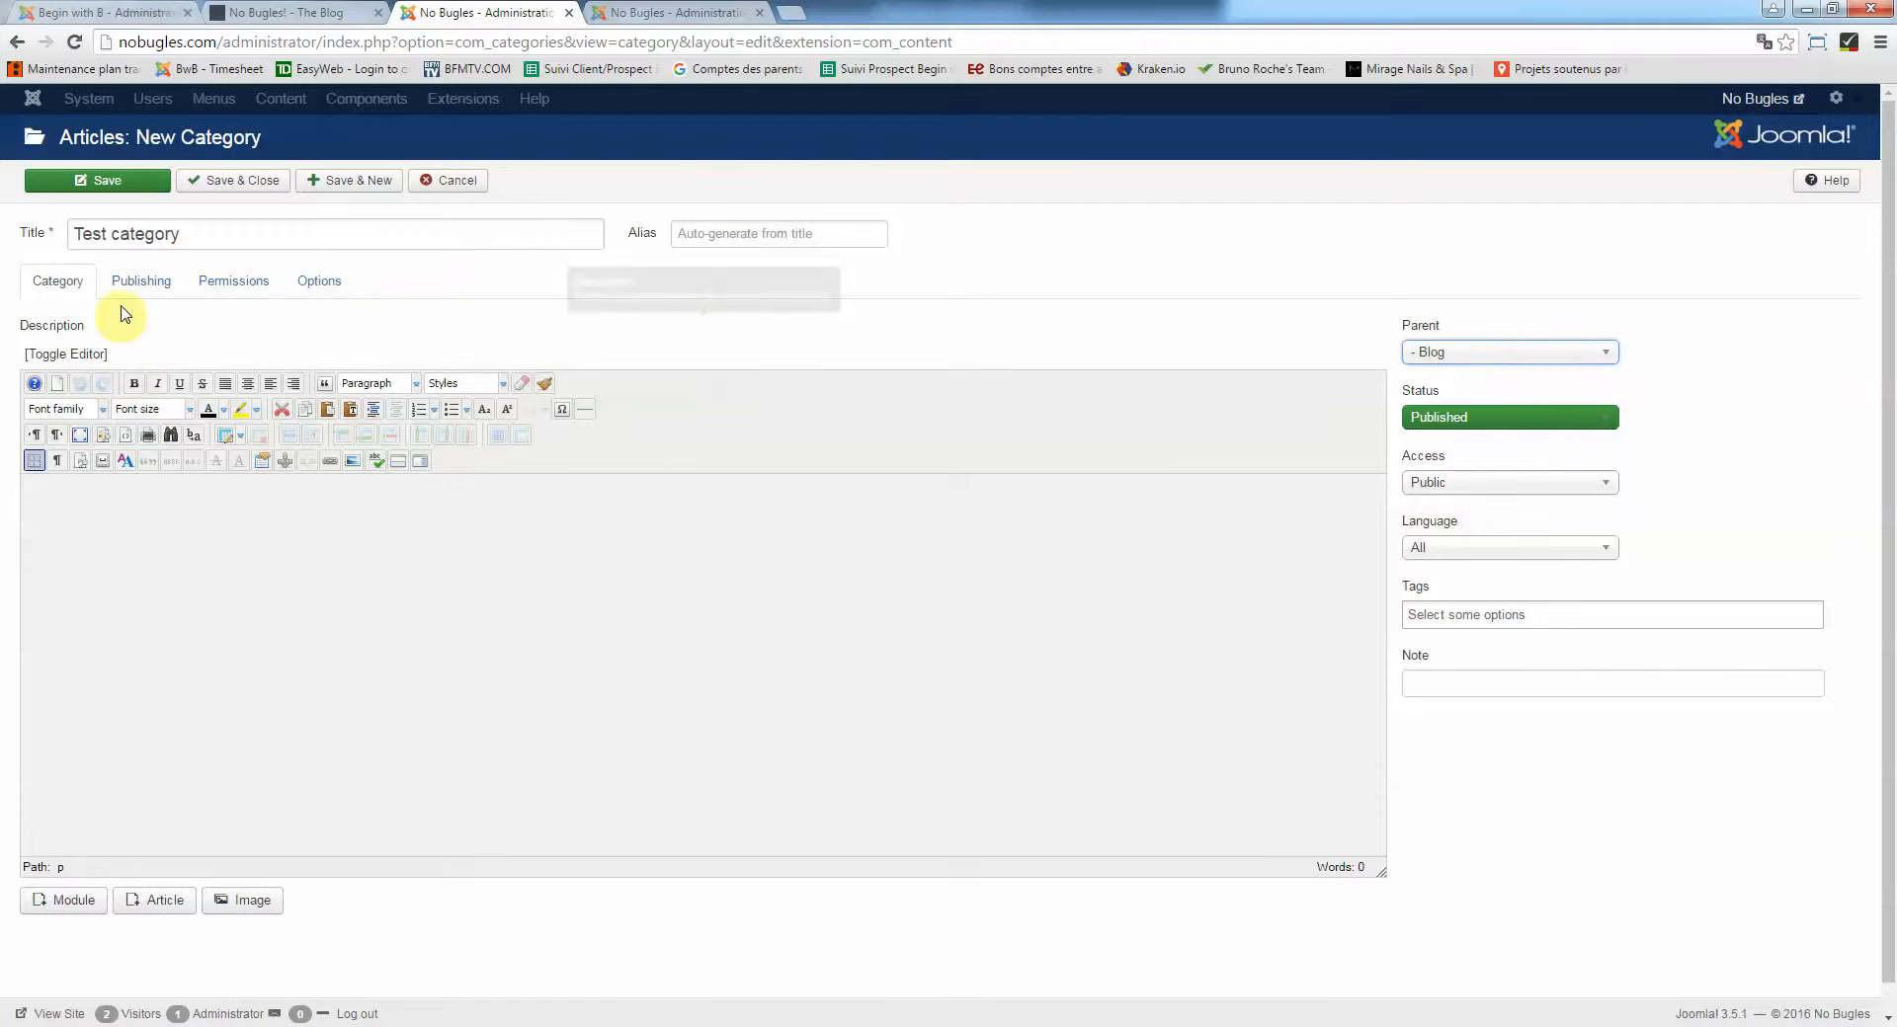
pyautogui.click(107, 181)
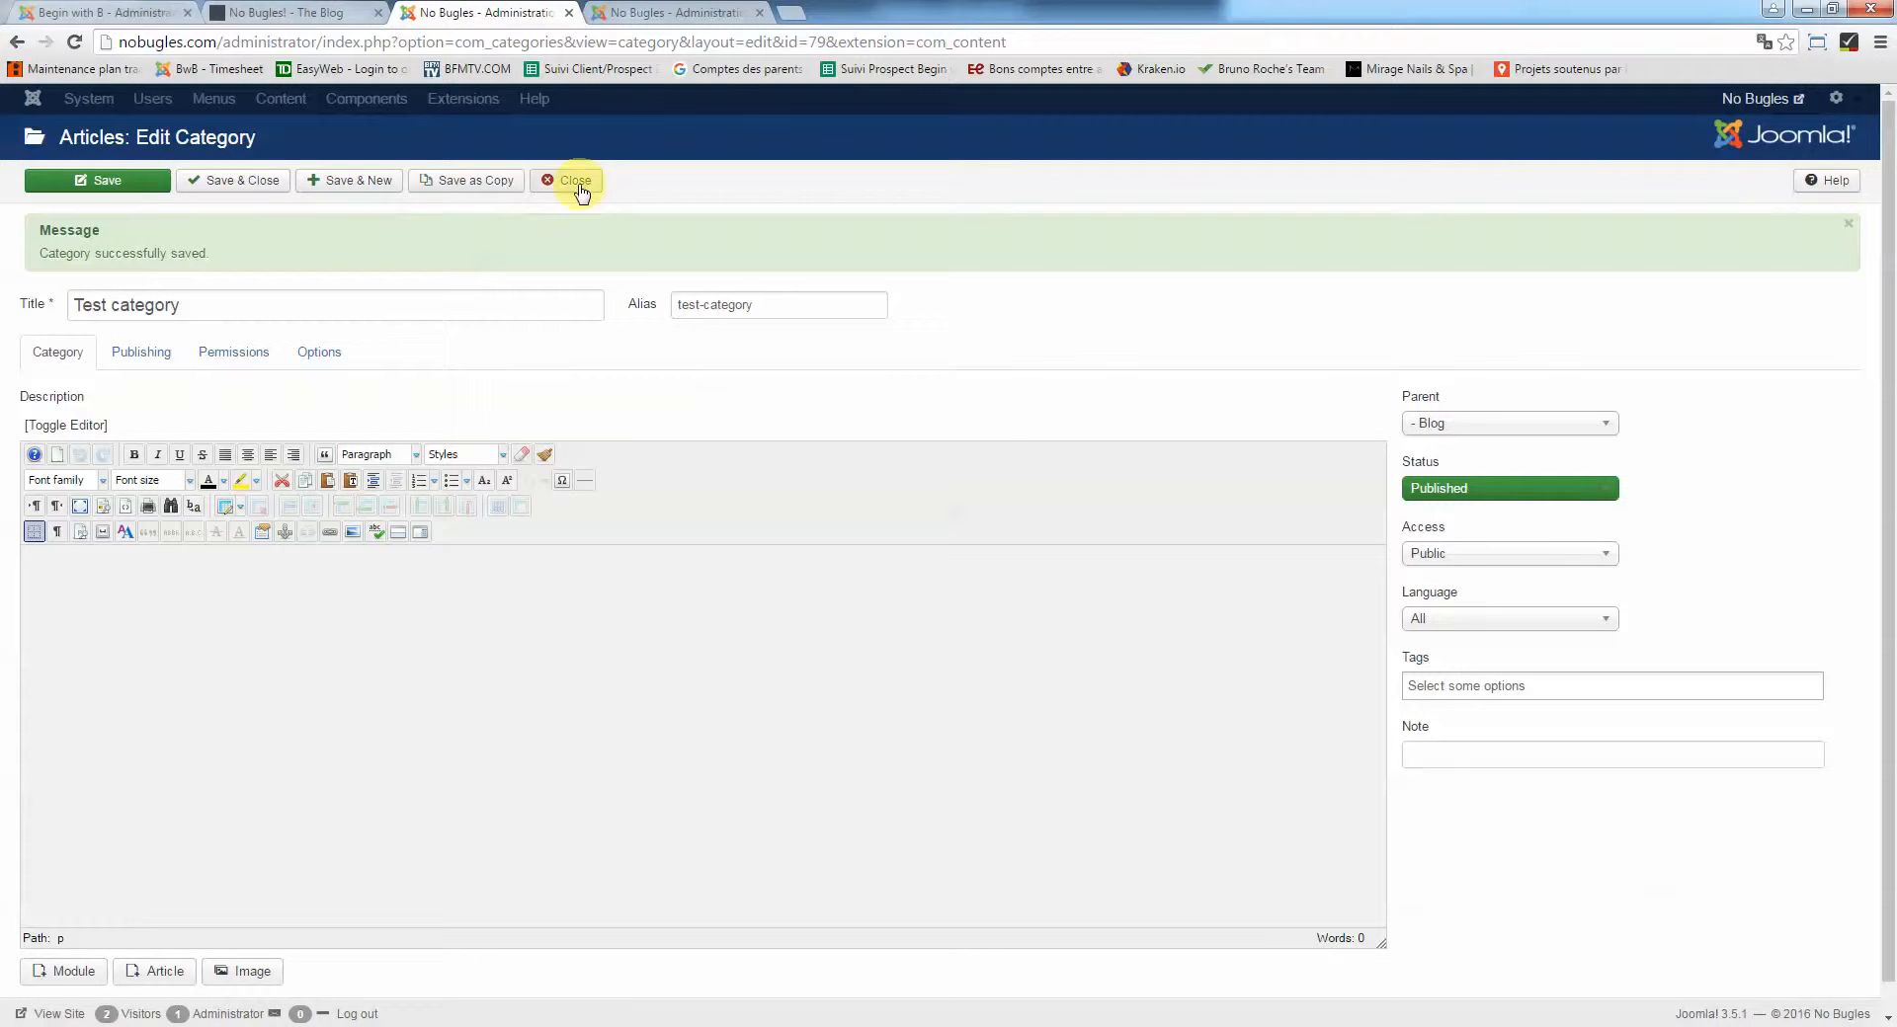
pyautogui.click(578, 181)
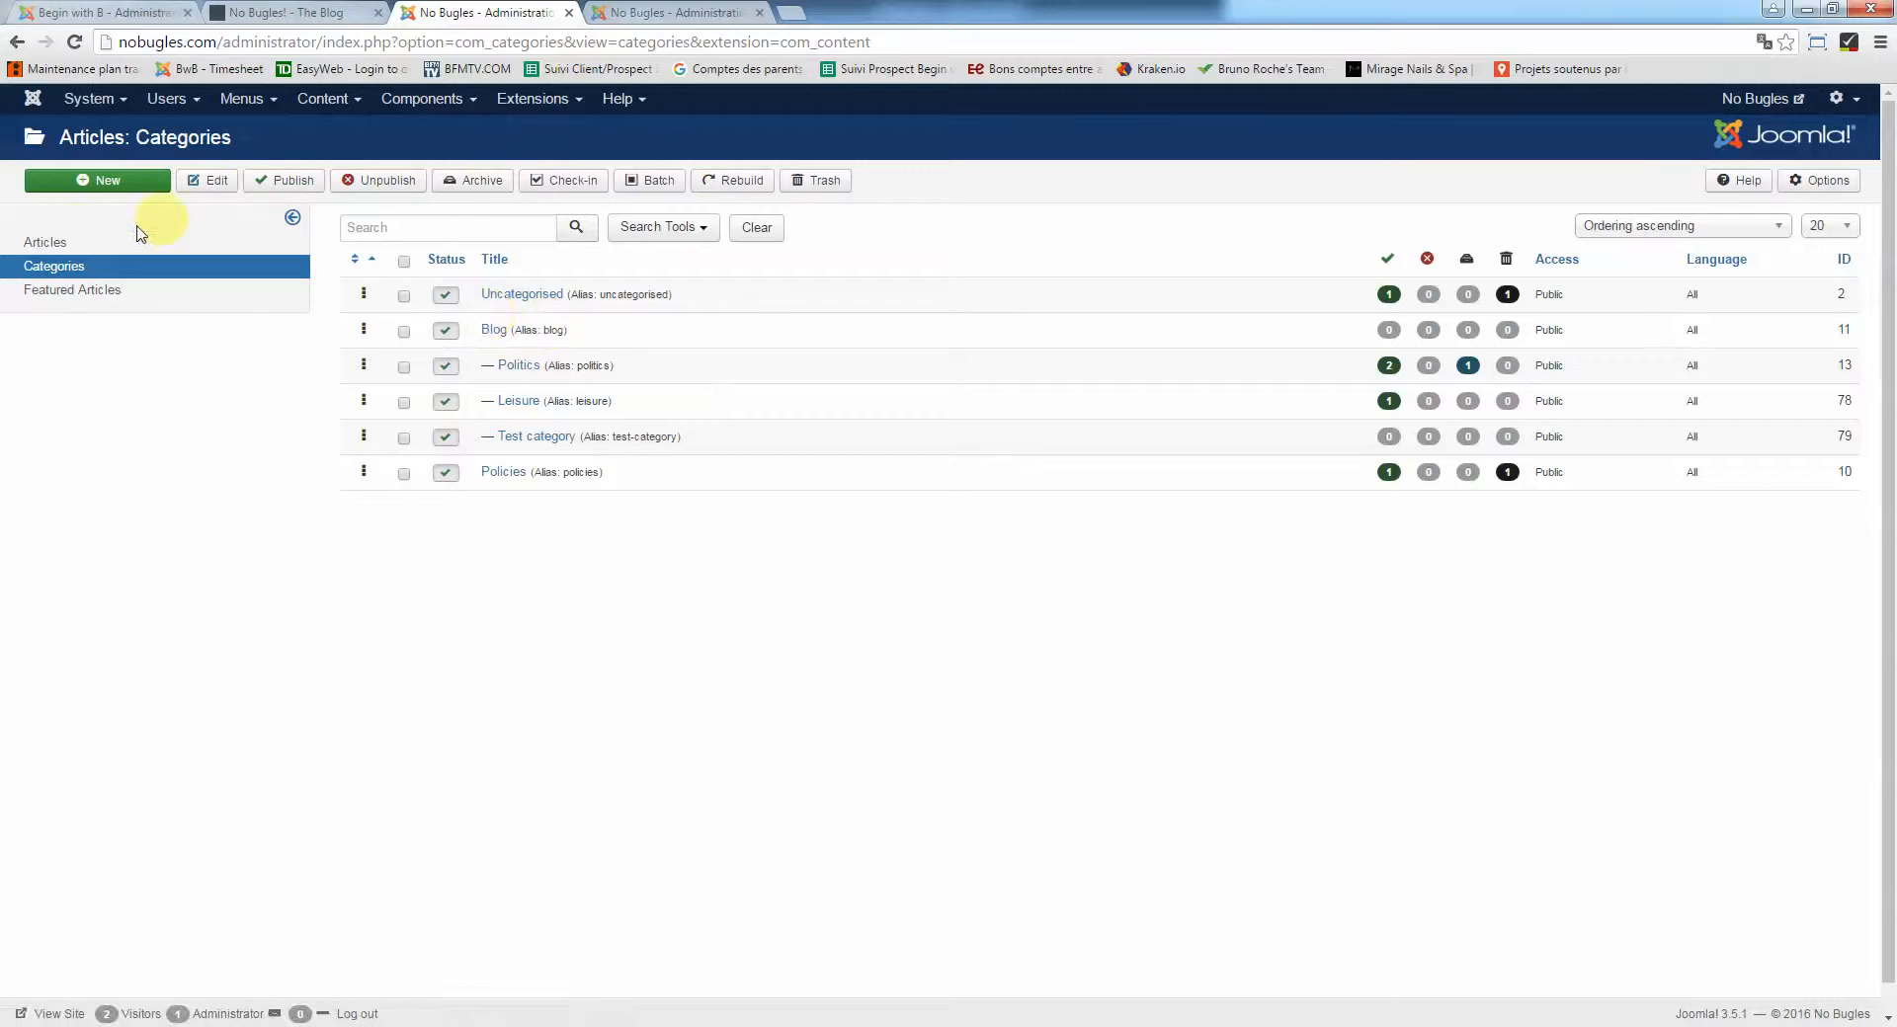
# Start an article titled "This is my new article" in Test category, with the lines "Hello world," and "This is a great article."
pyautogui.click(45, 242)
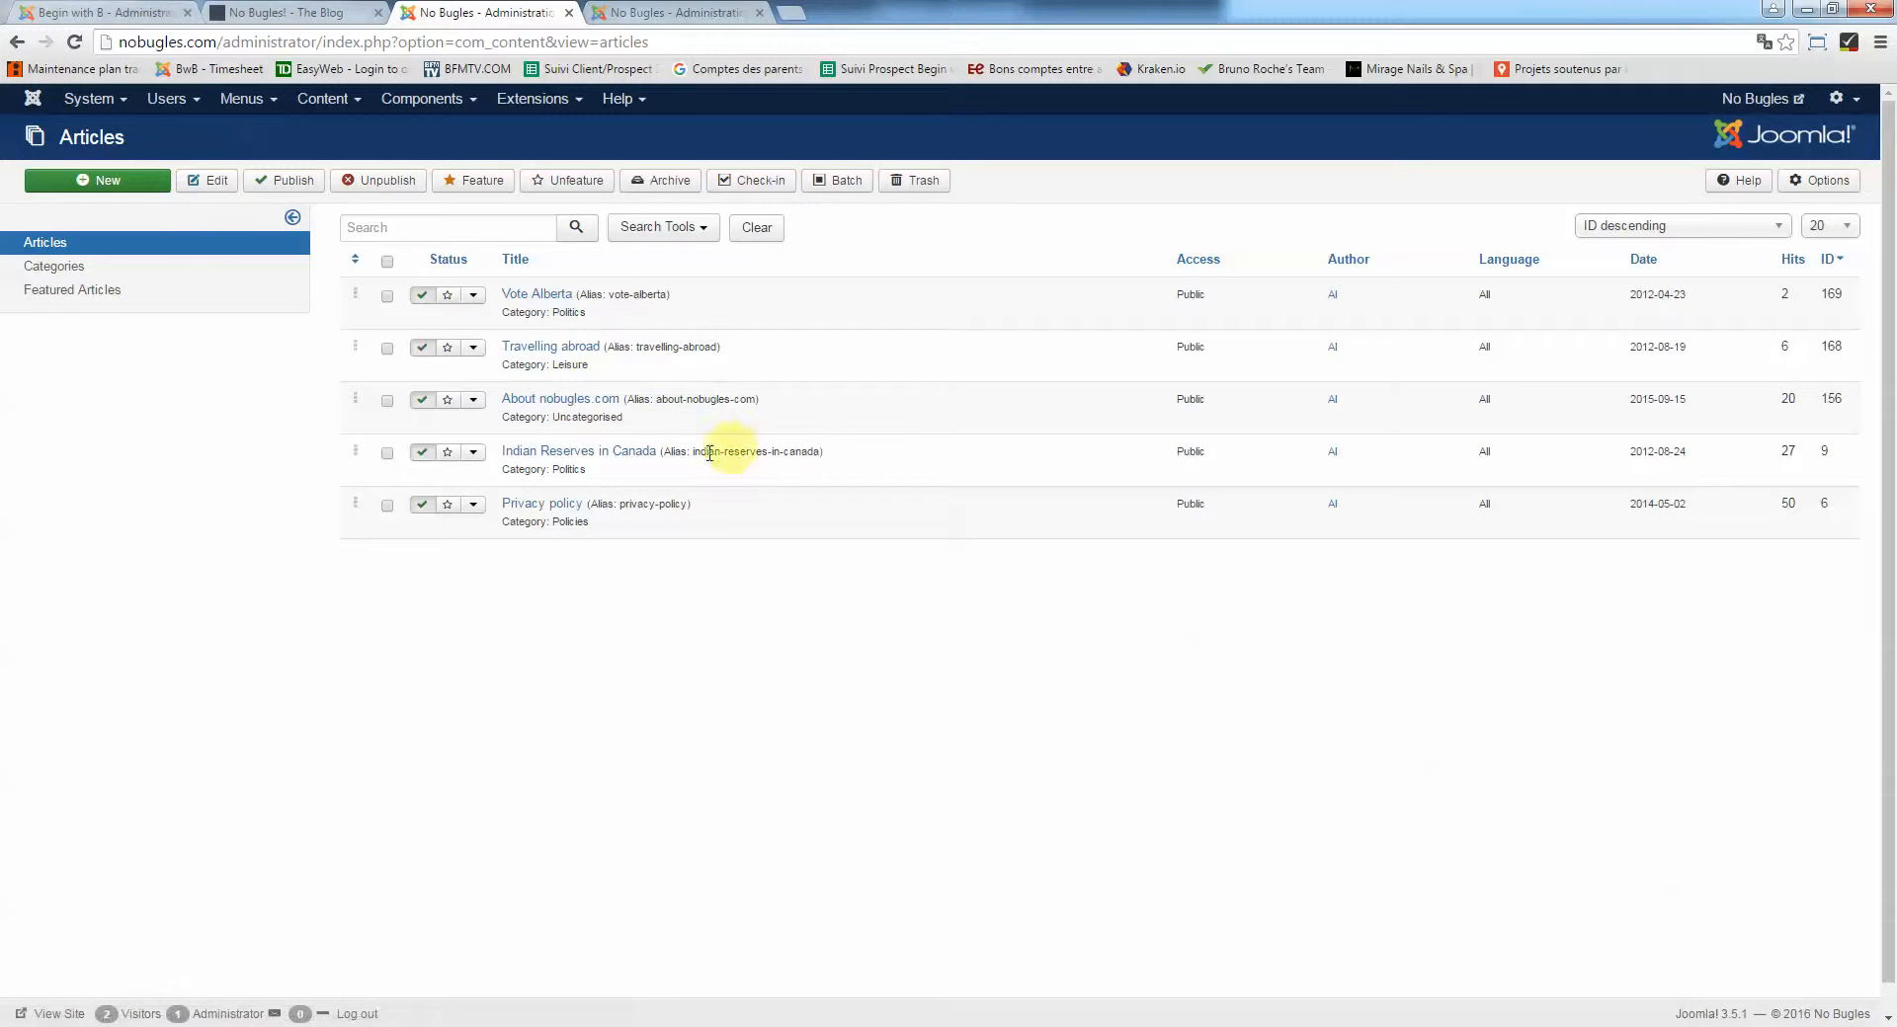
pyautogui.click(116, 180)
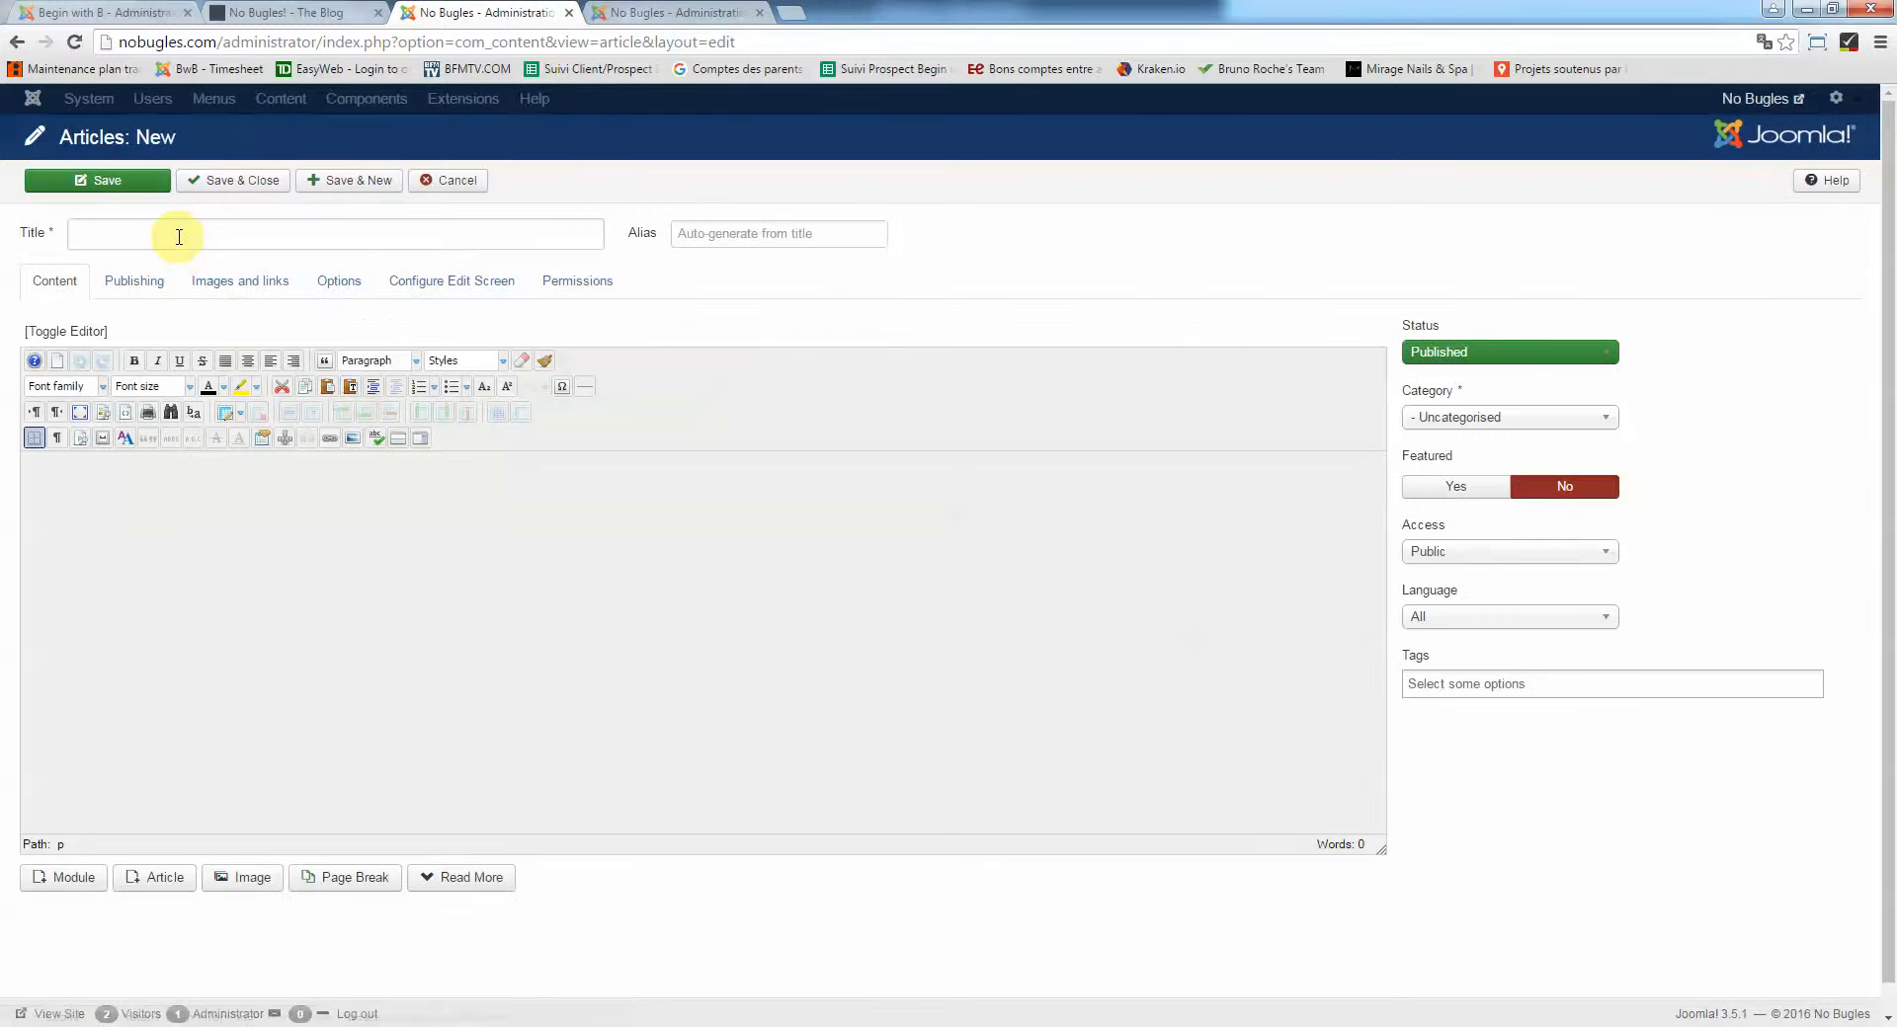
pyautogui.click(179, 236)
pyautogui.write('This is my new article')
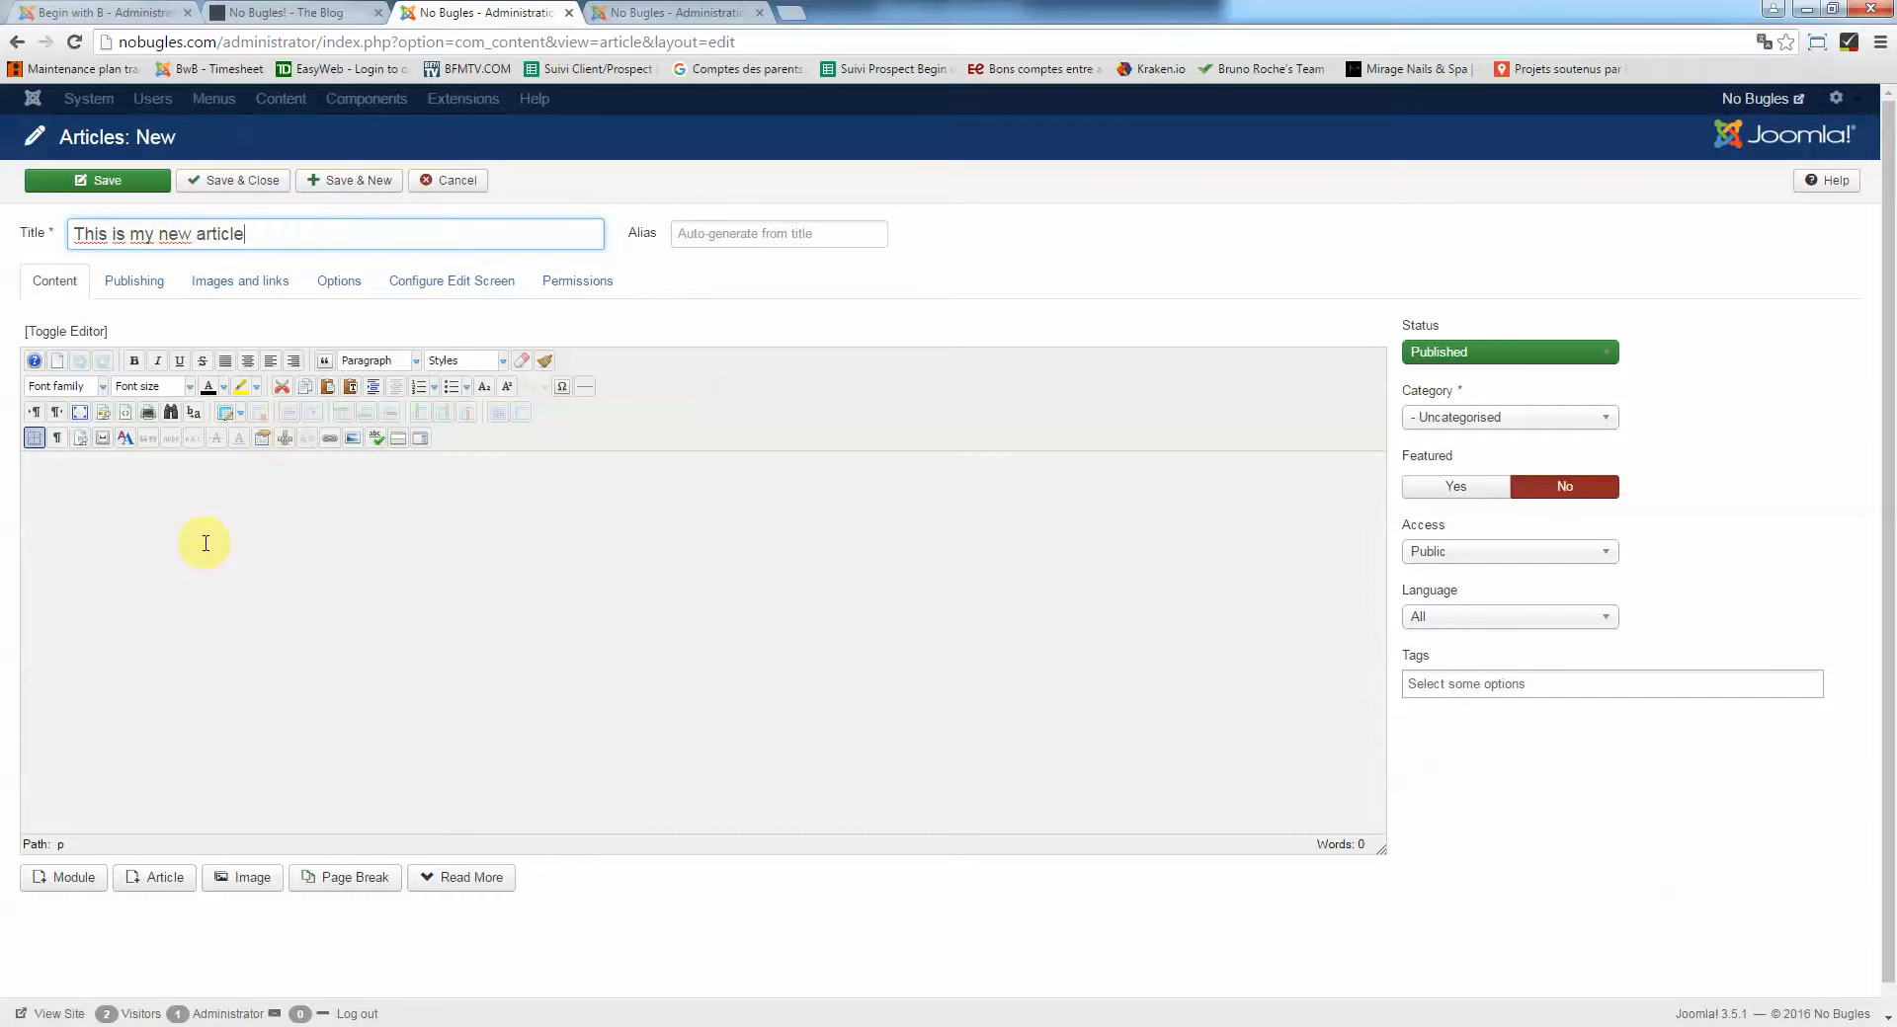
pyautogui.click(205, 543)
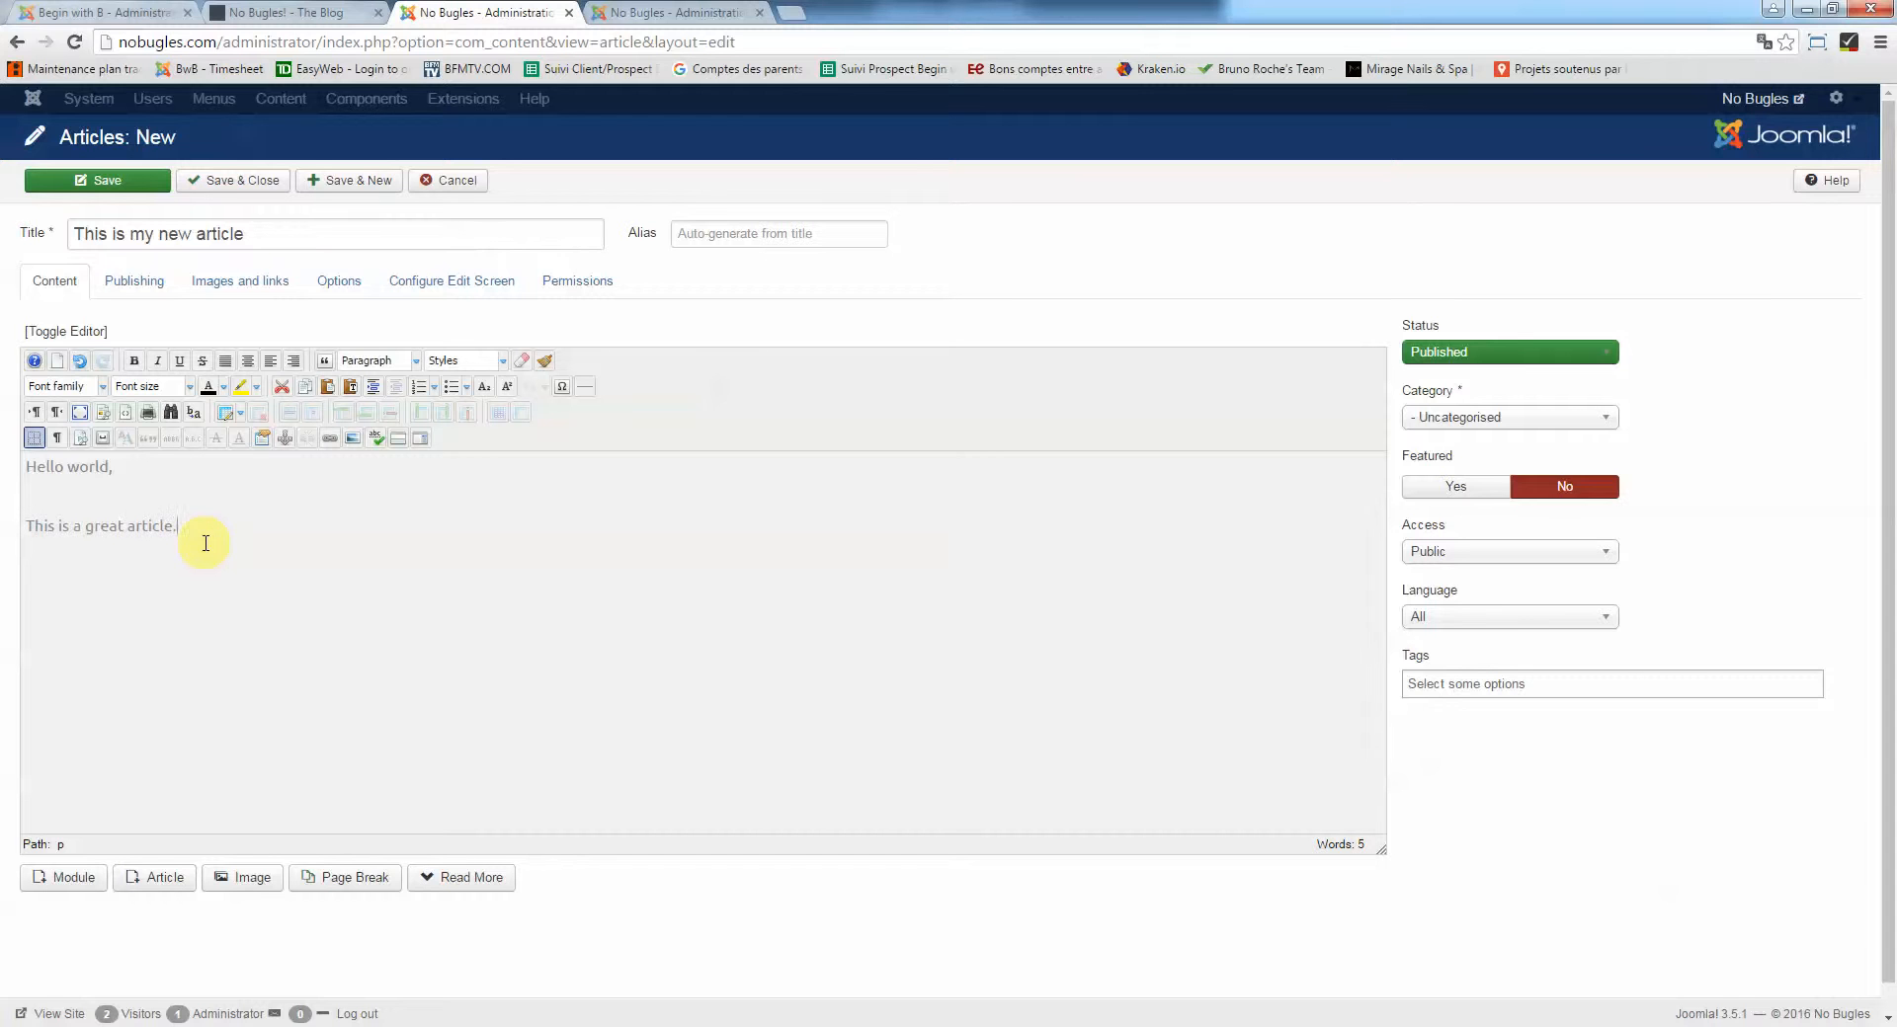
pyautogui.press('Delete')
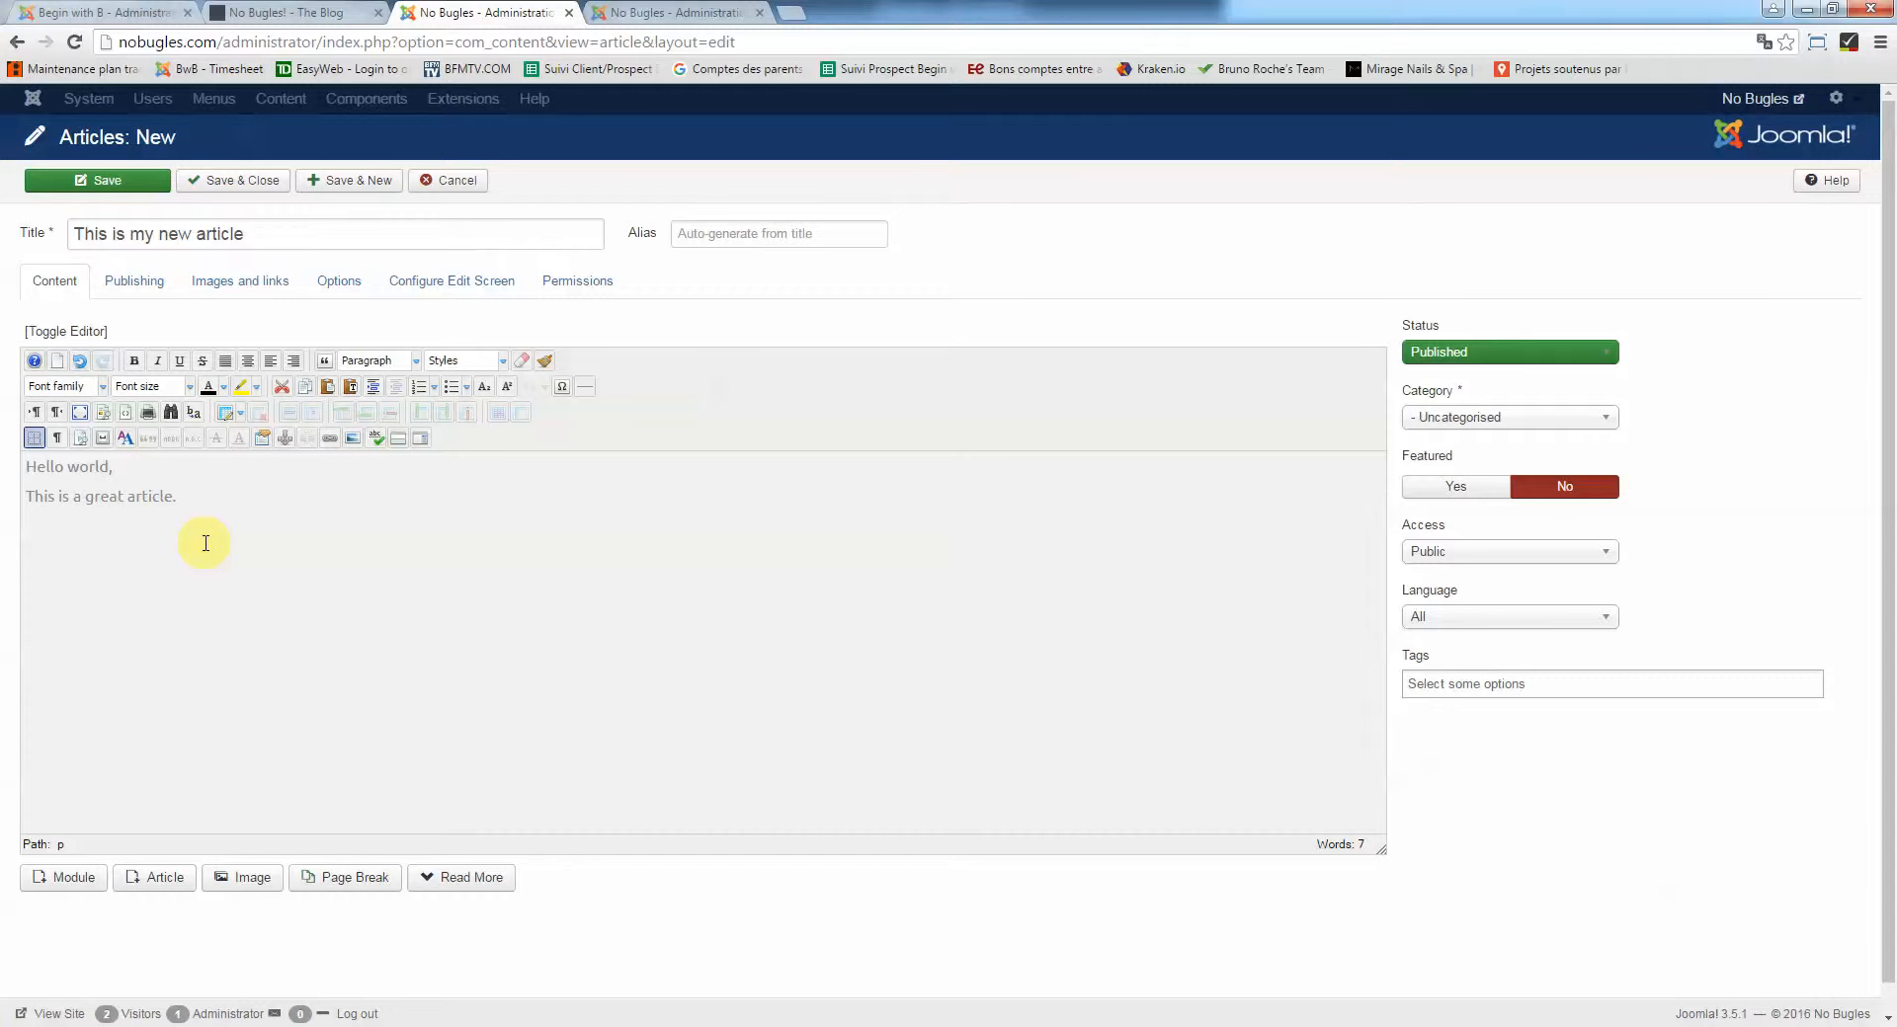
pyautogui.click(1450, 423)
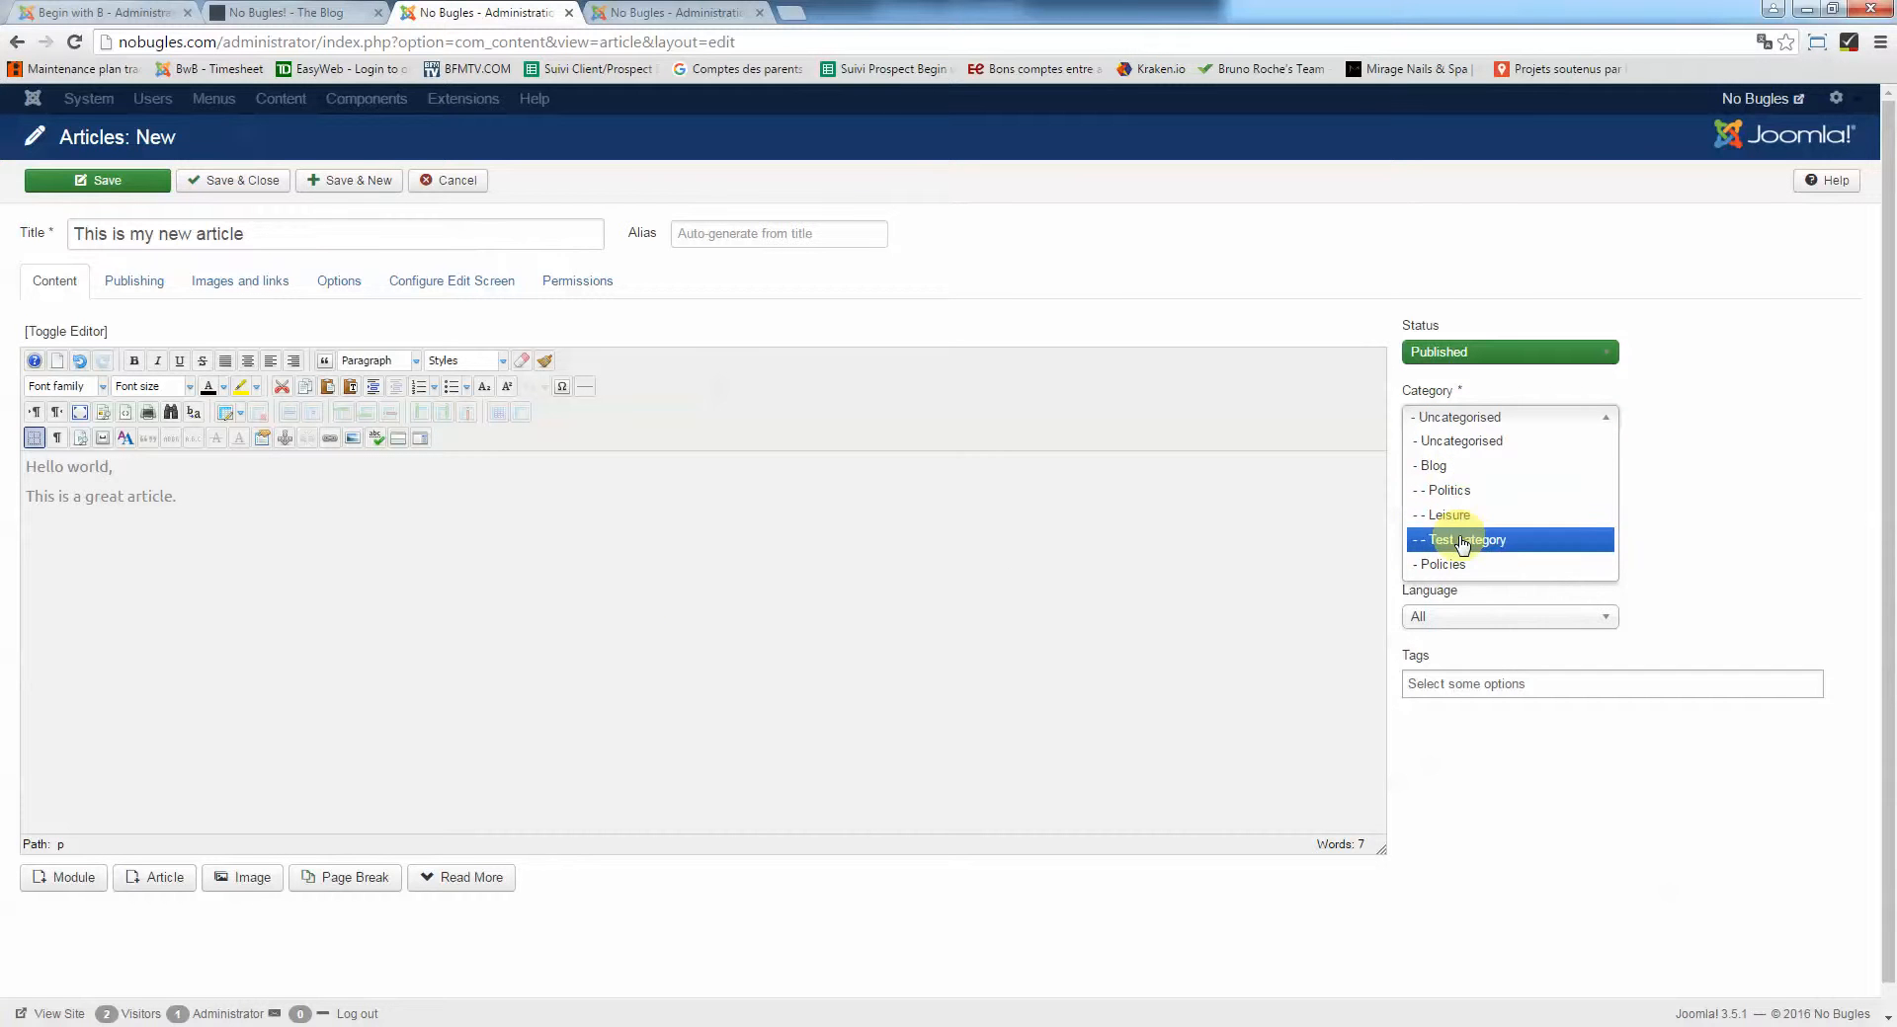
pyautogui.click(1462, 541)
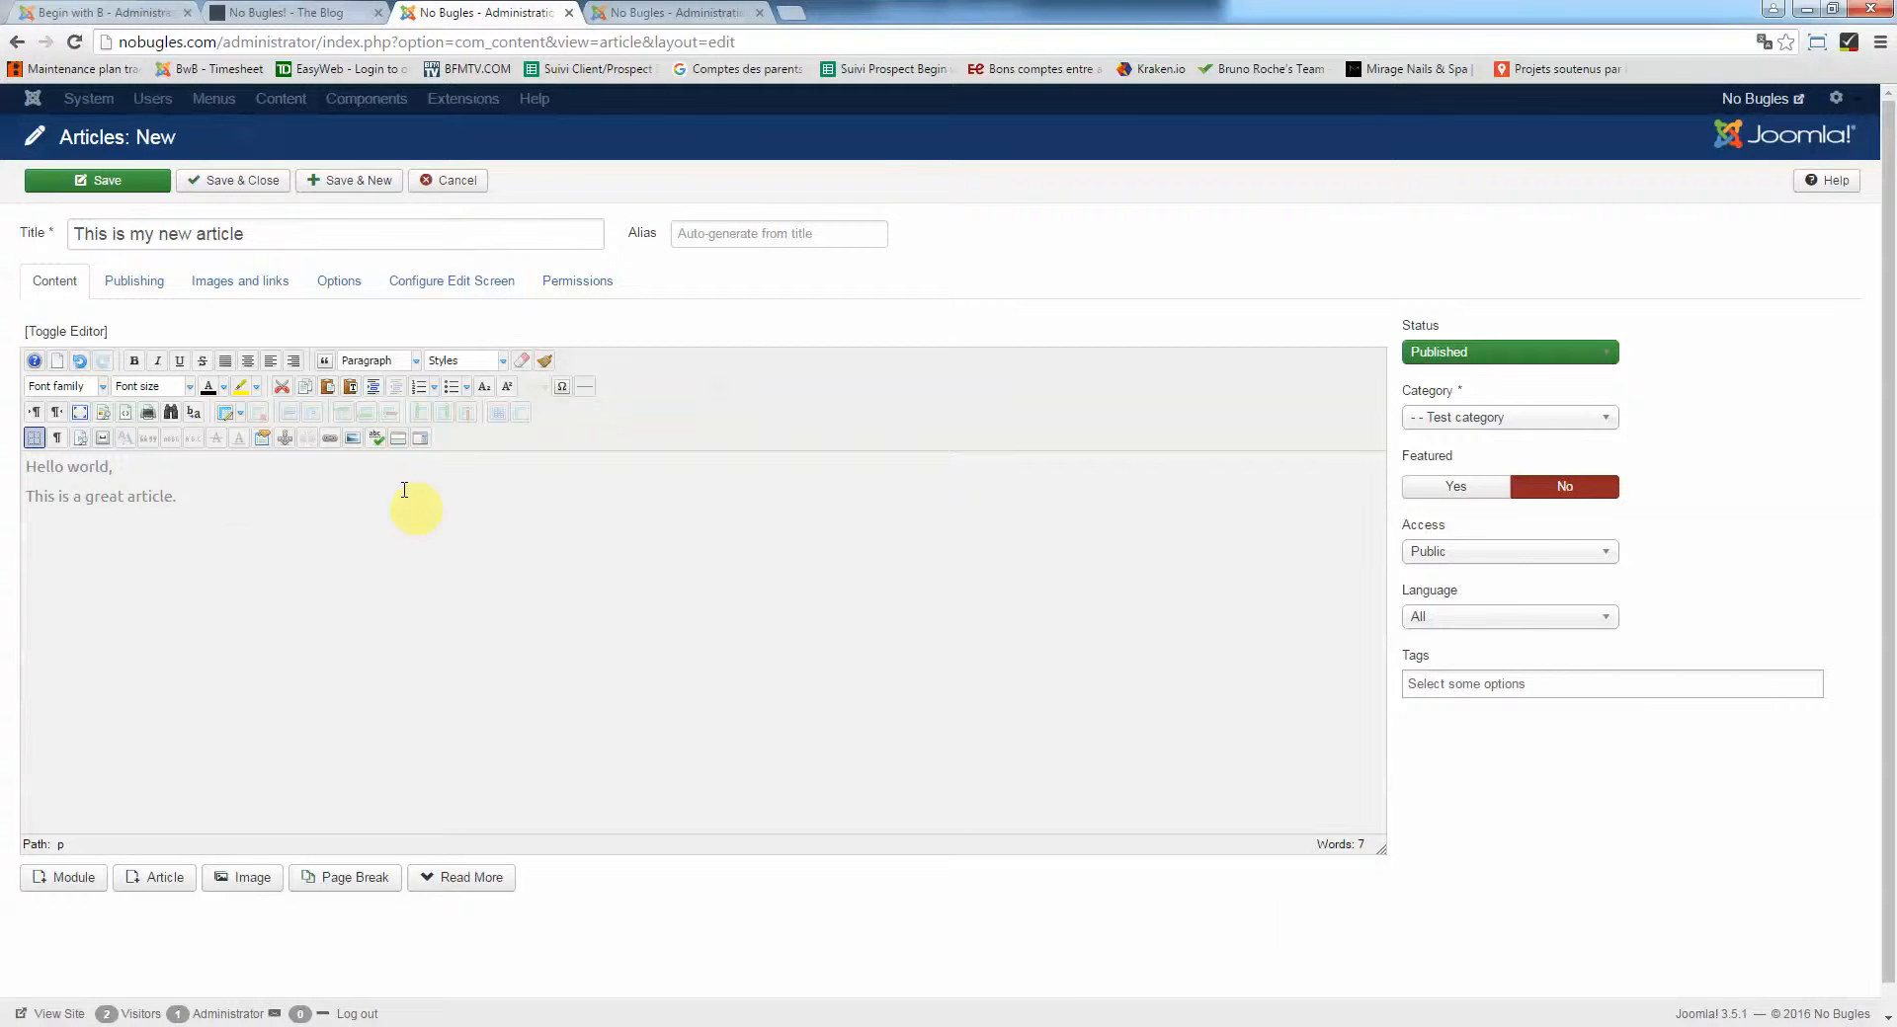
# Examine how the public blog page shows article intros, and view the full "Travelling abroad" article
pyautogui.click(267, 12)
pyautogui.scroll(-2, 466, 161)
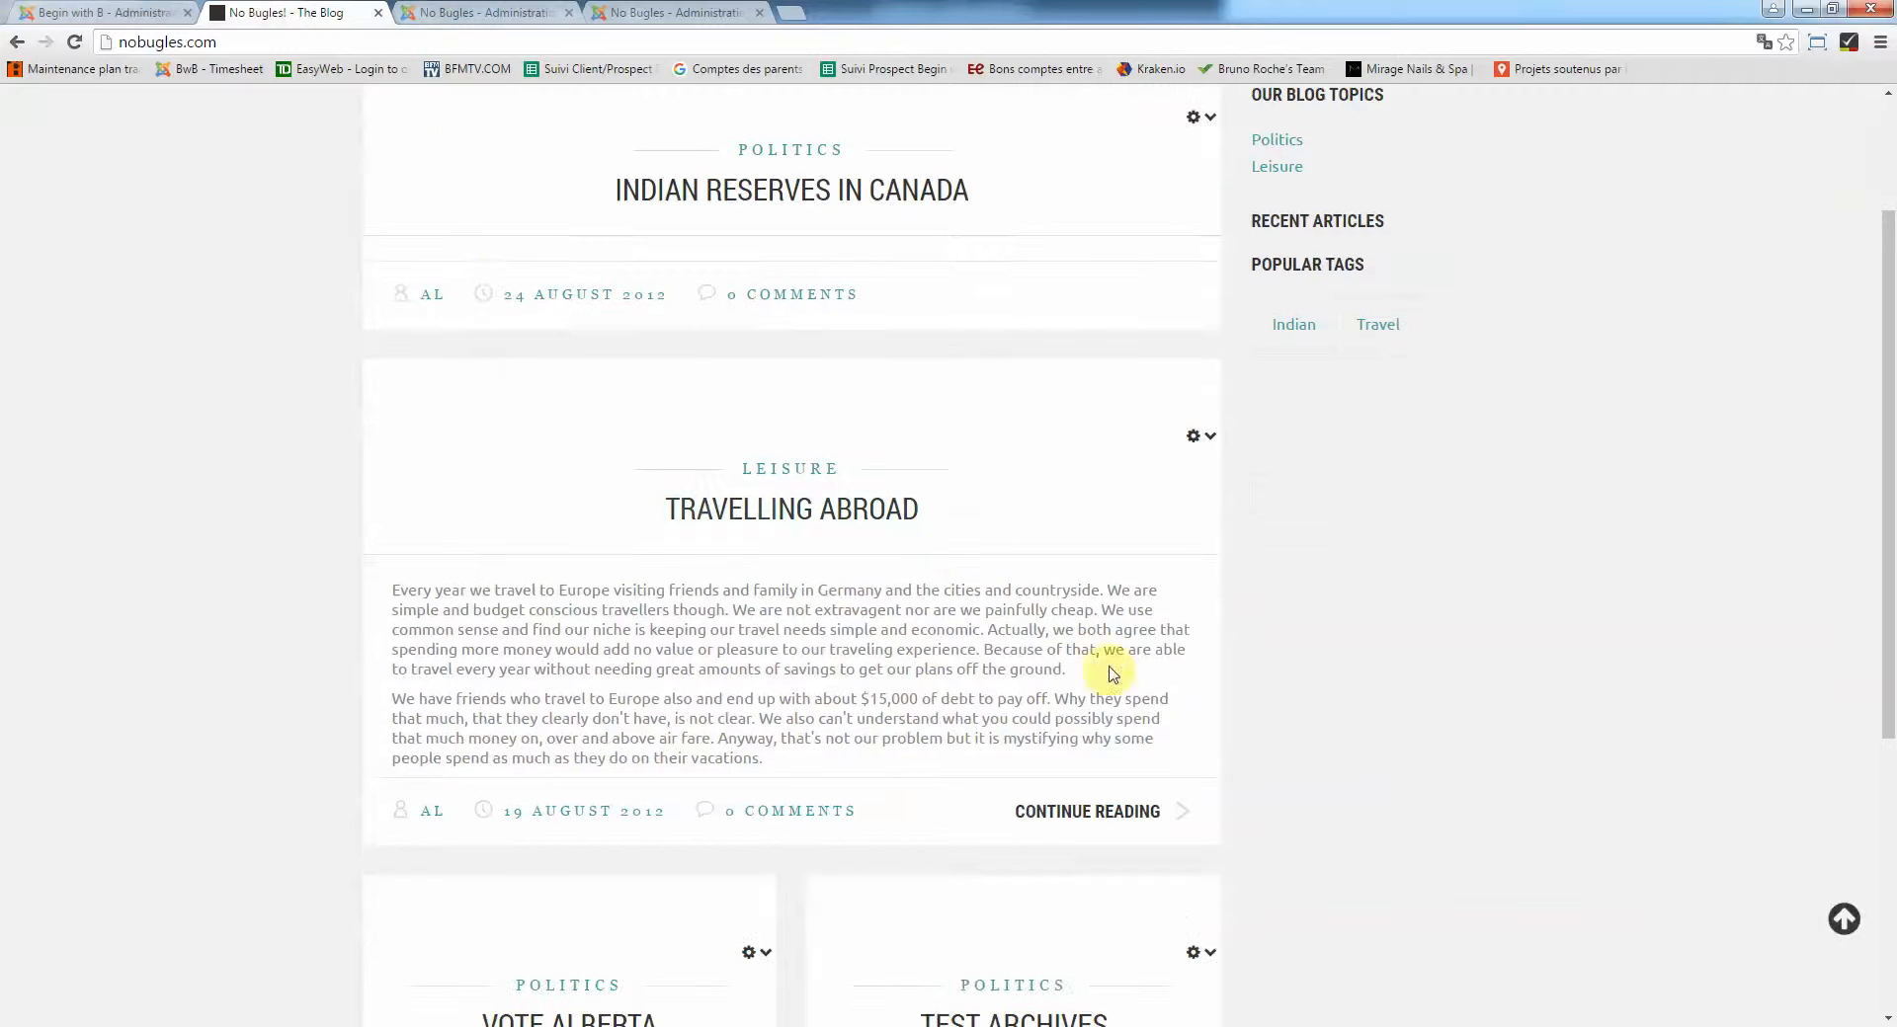
pyautogui.scroll(-5, 787, 692)
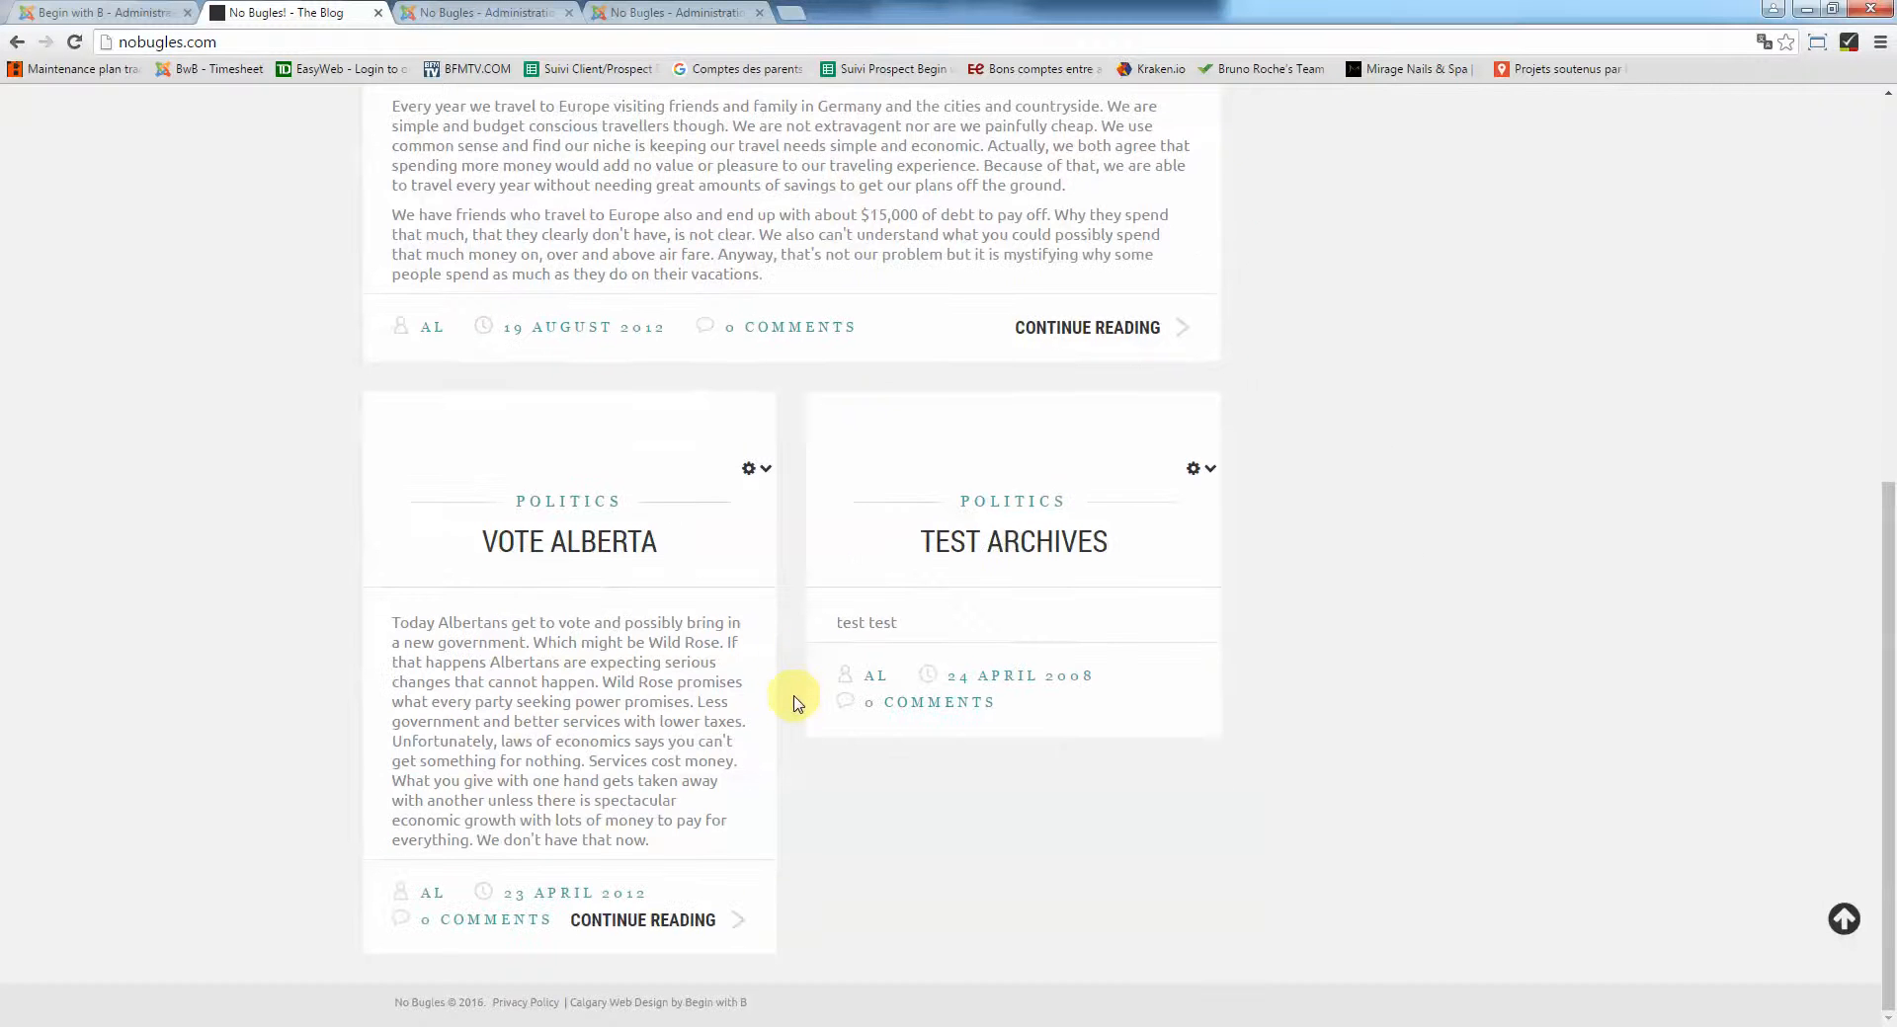
pyautogui.scroll(5, 793, 697)
pyautogui.scroll(2, 795, 395)
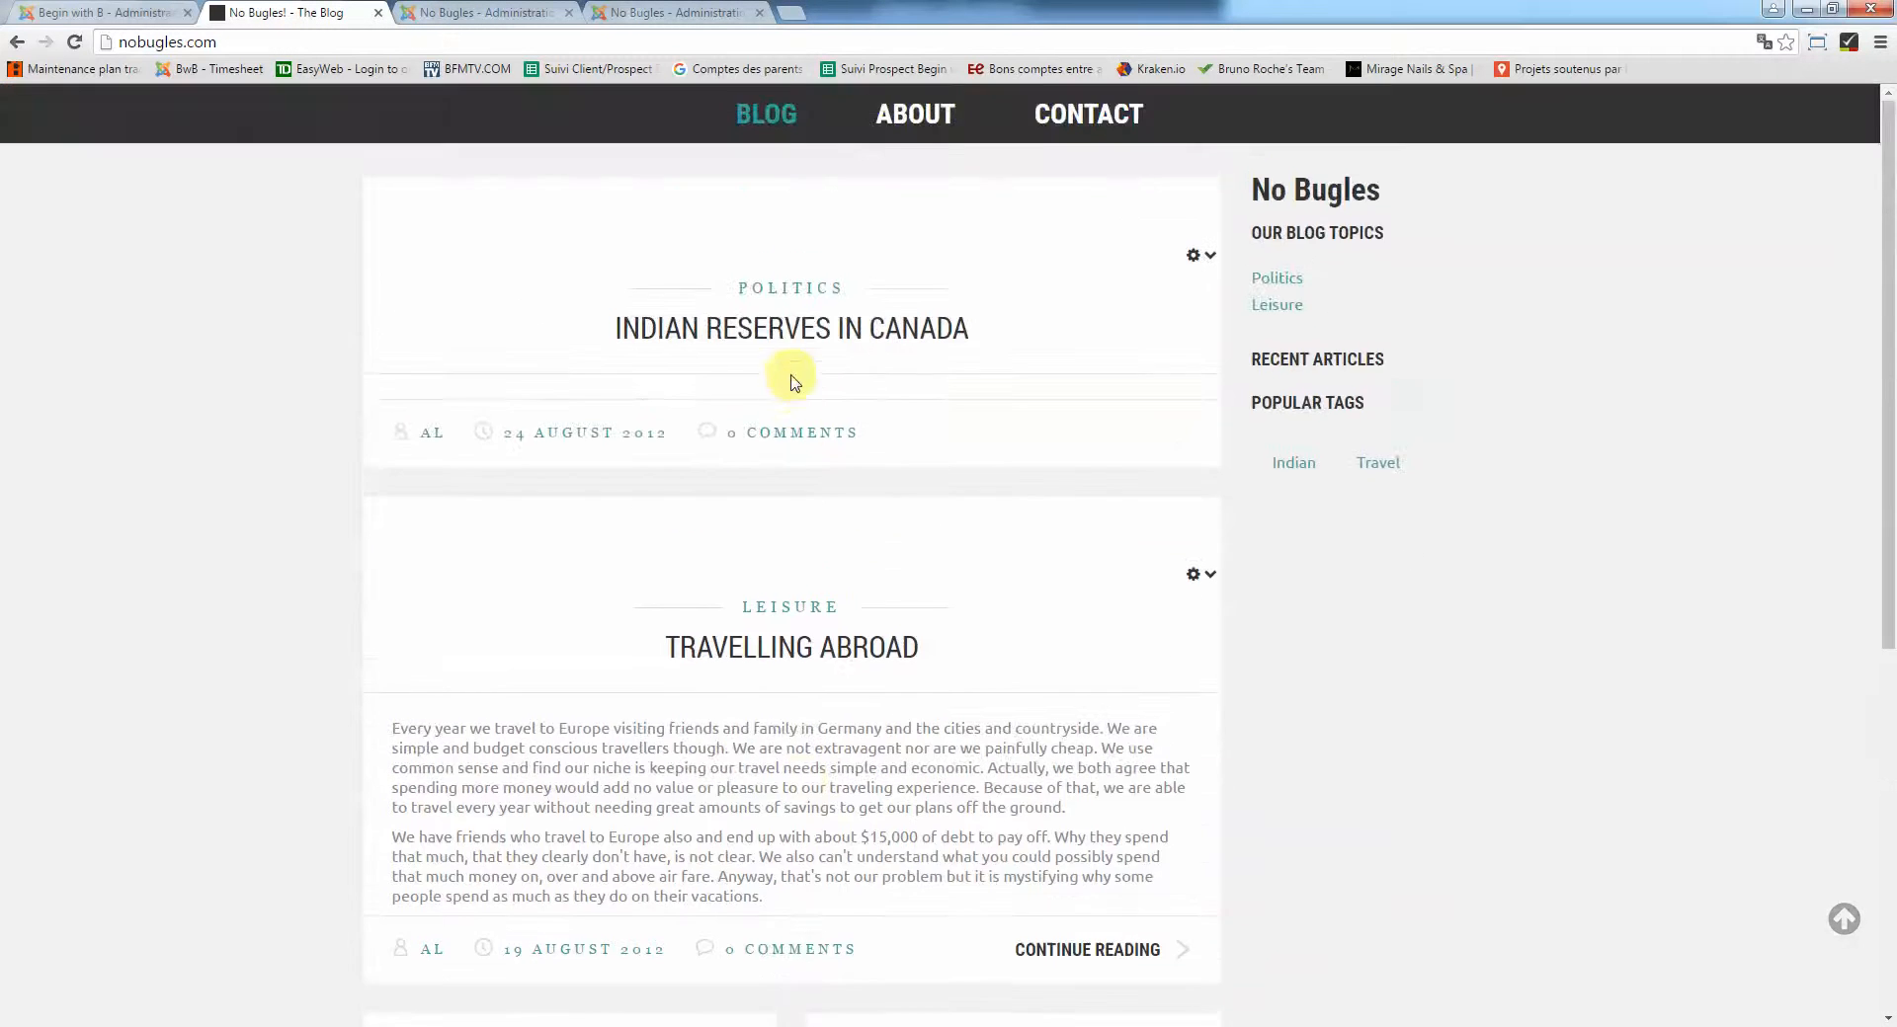
pyautogui.scroll(-6, 795, 385)
pyautogui.scroll(7, 784, 780)
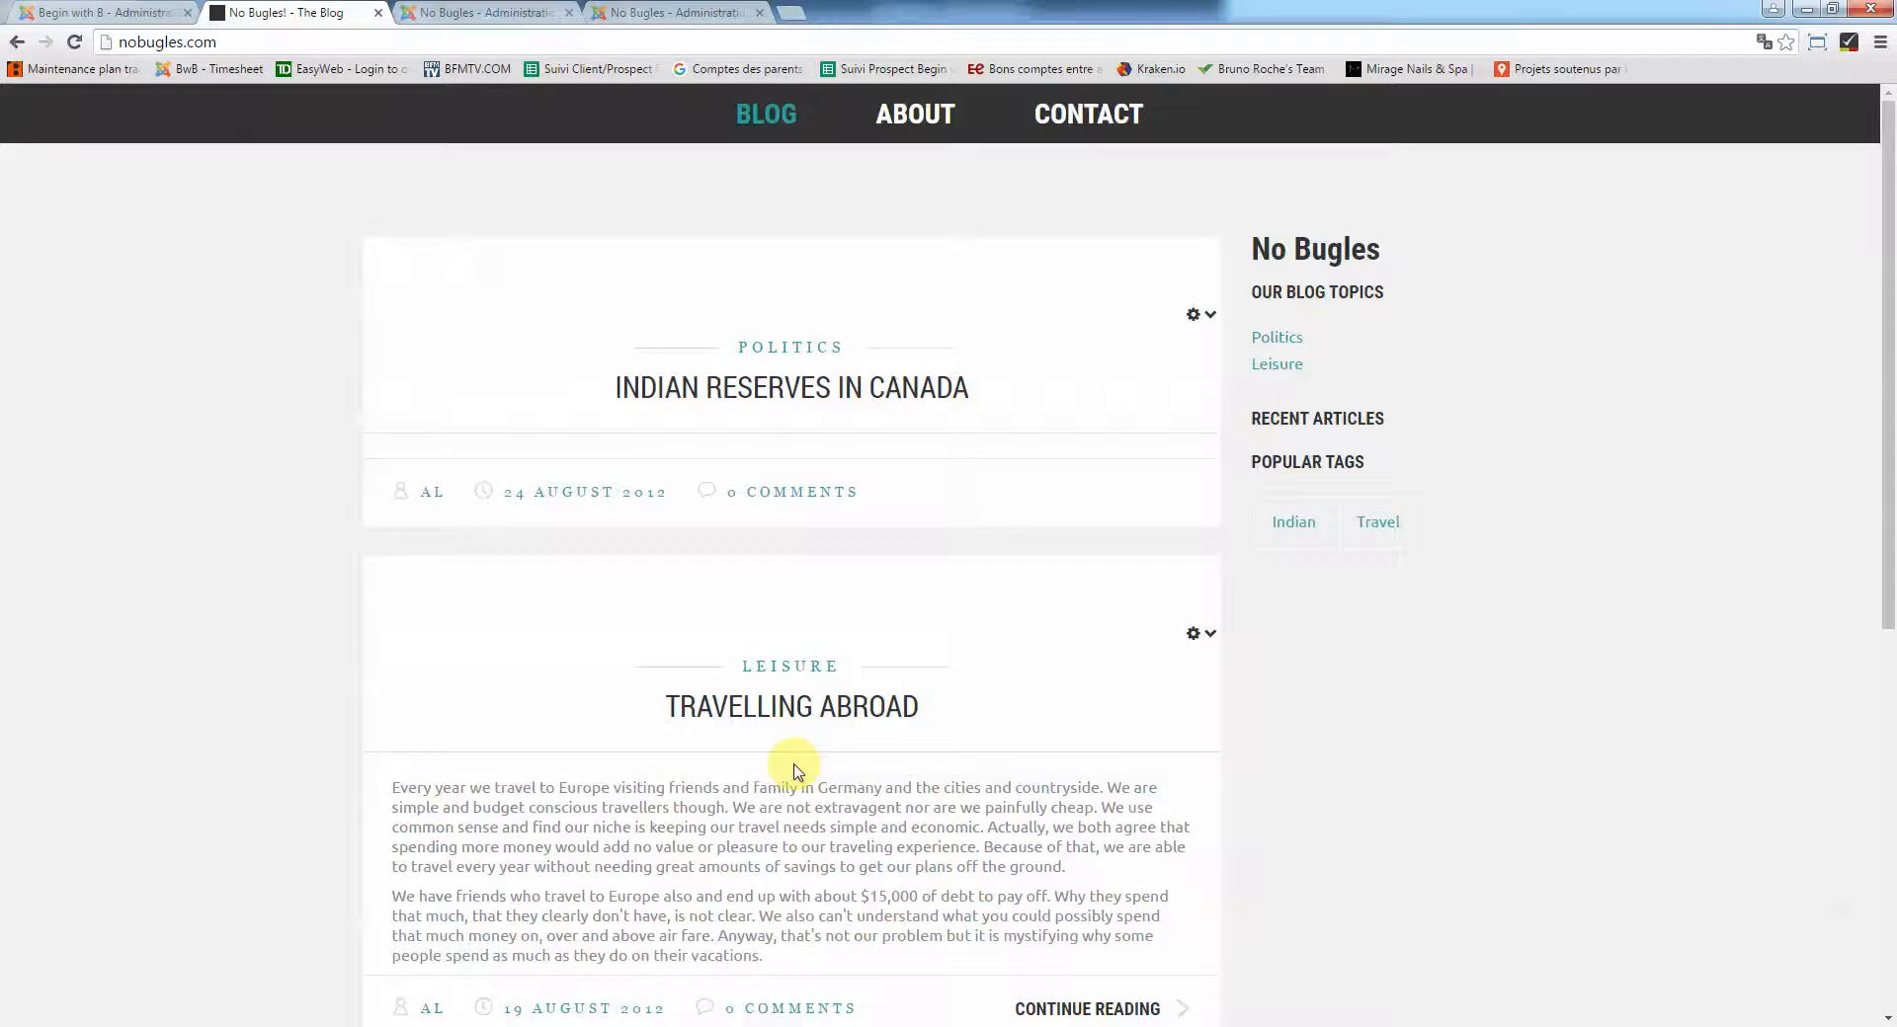
pyautogui.scroll(-3, 780, 761)
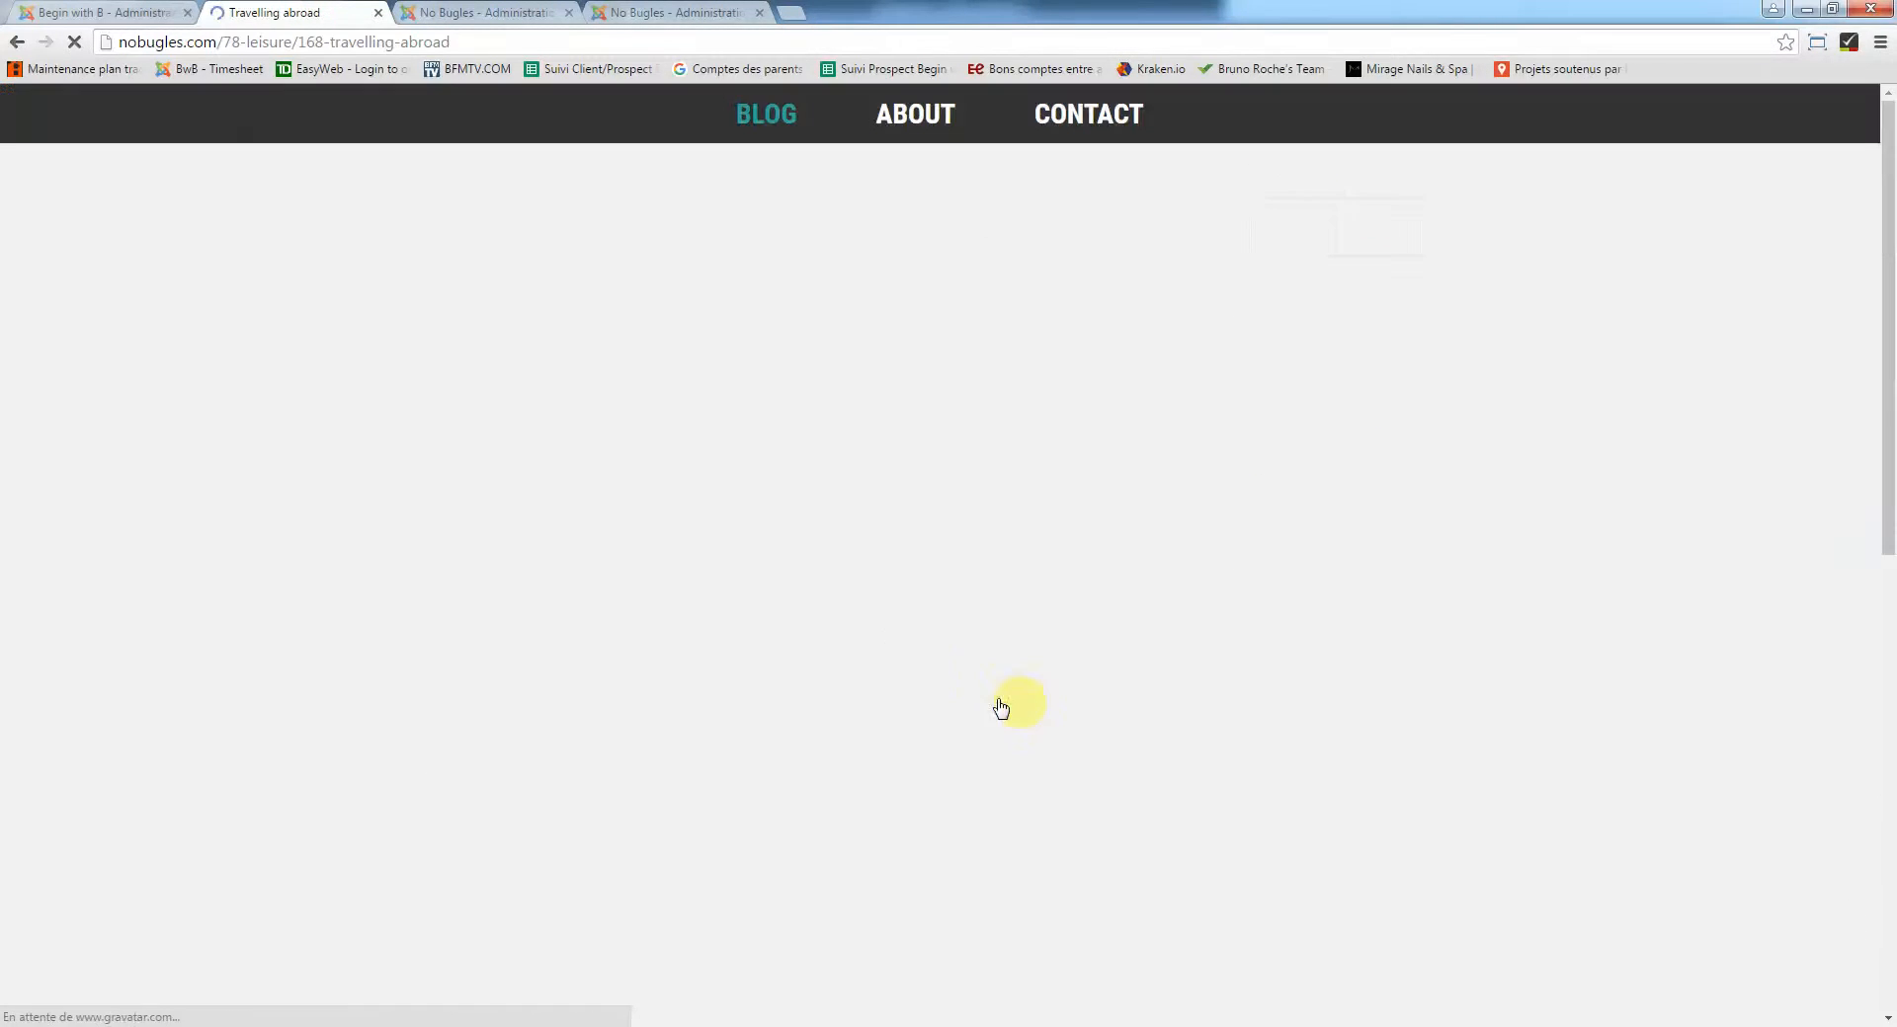
pyautogui.scroll(-3, 781, 642)
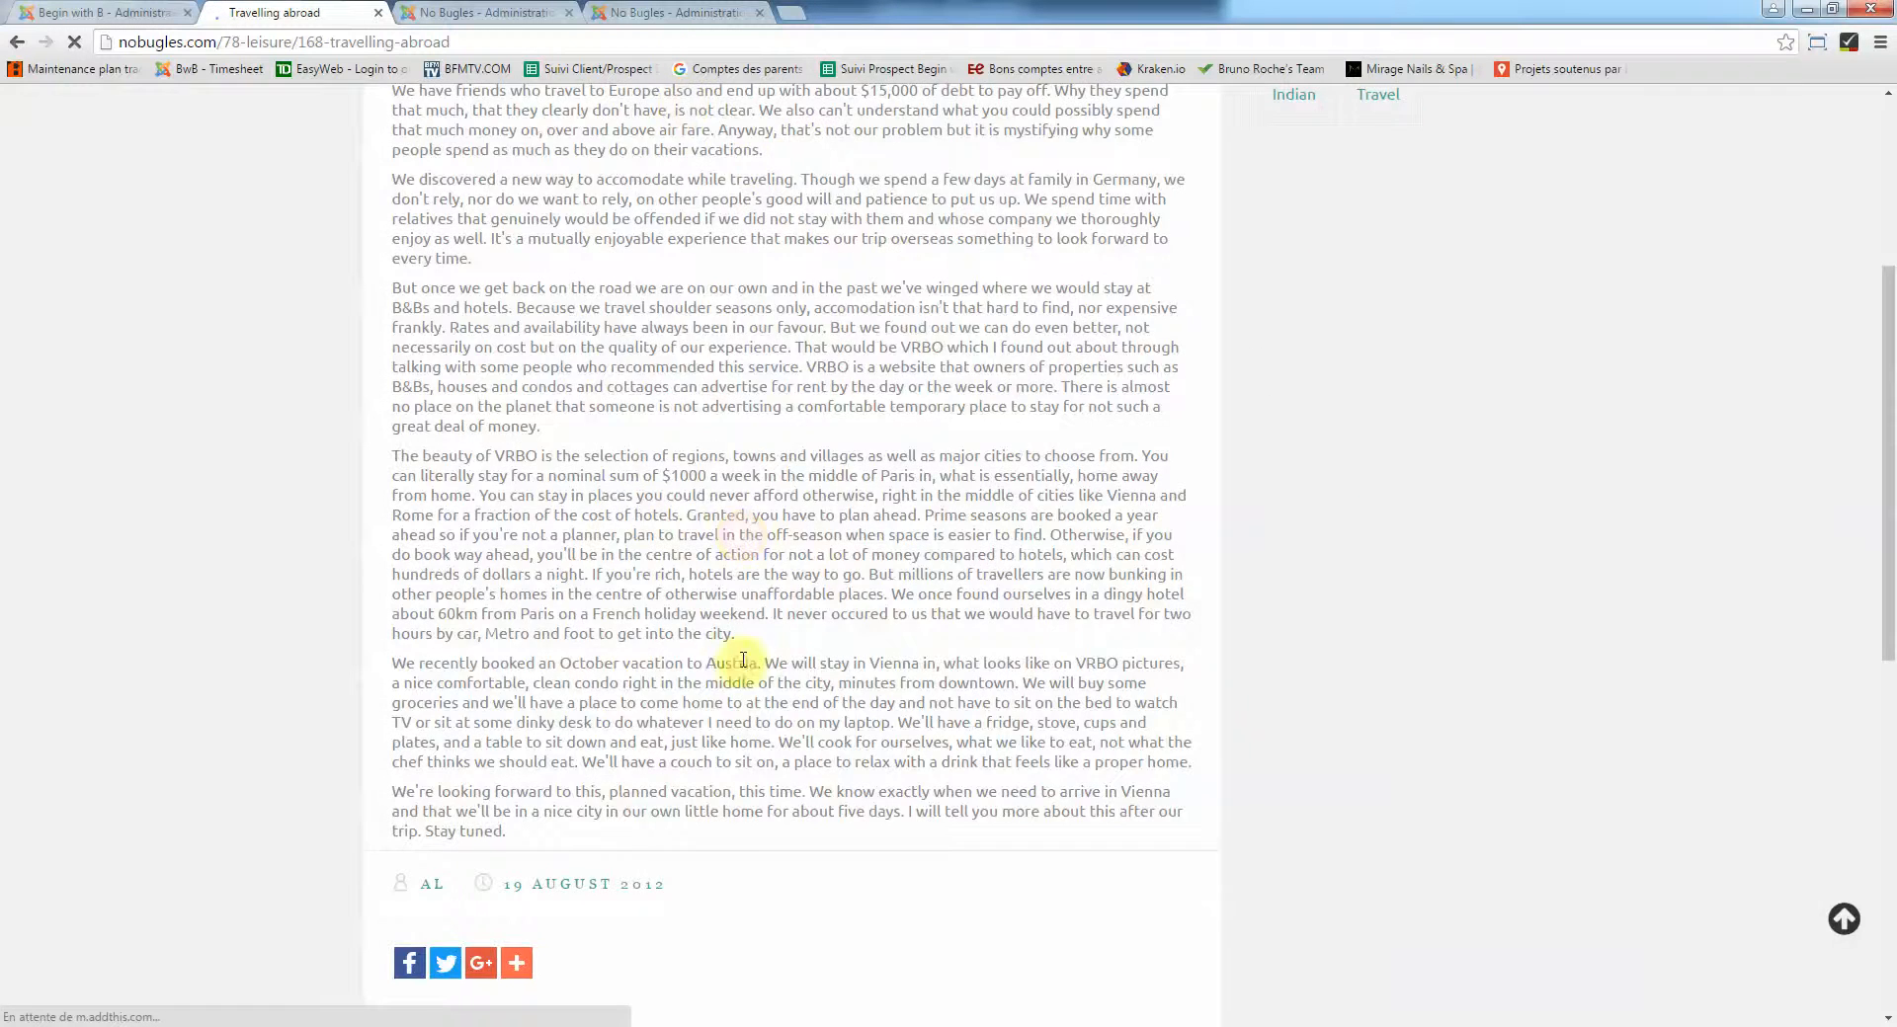
pyautogui.scroll(4, 741, 656)
# Add filler lines to the new article with a Read More break after "This is a great article." and save it
pyautogui.click(483, 10)
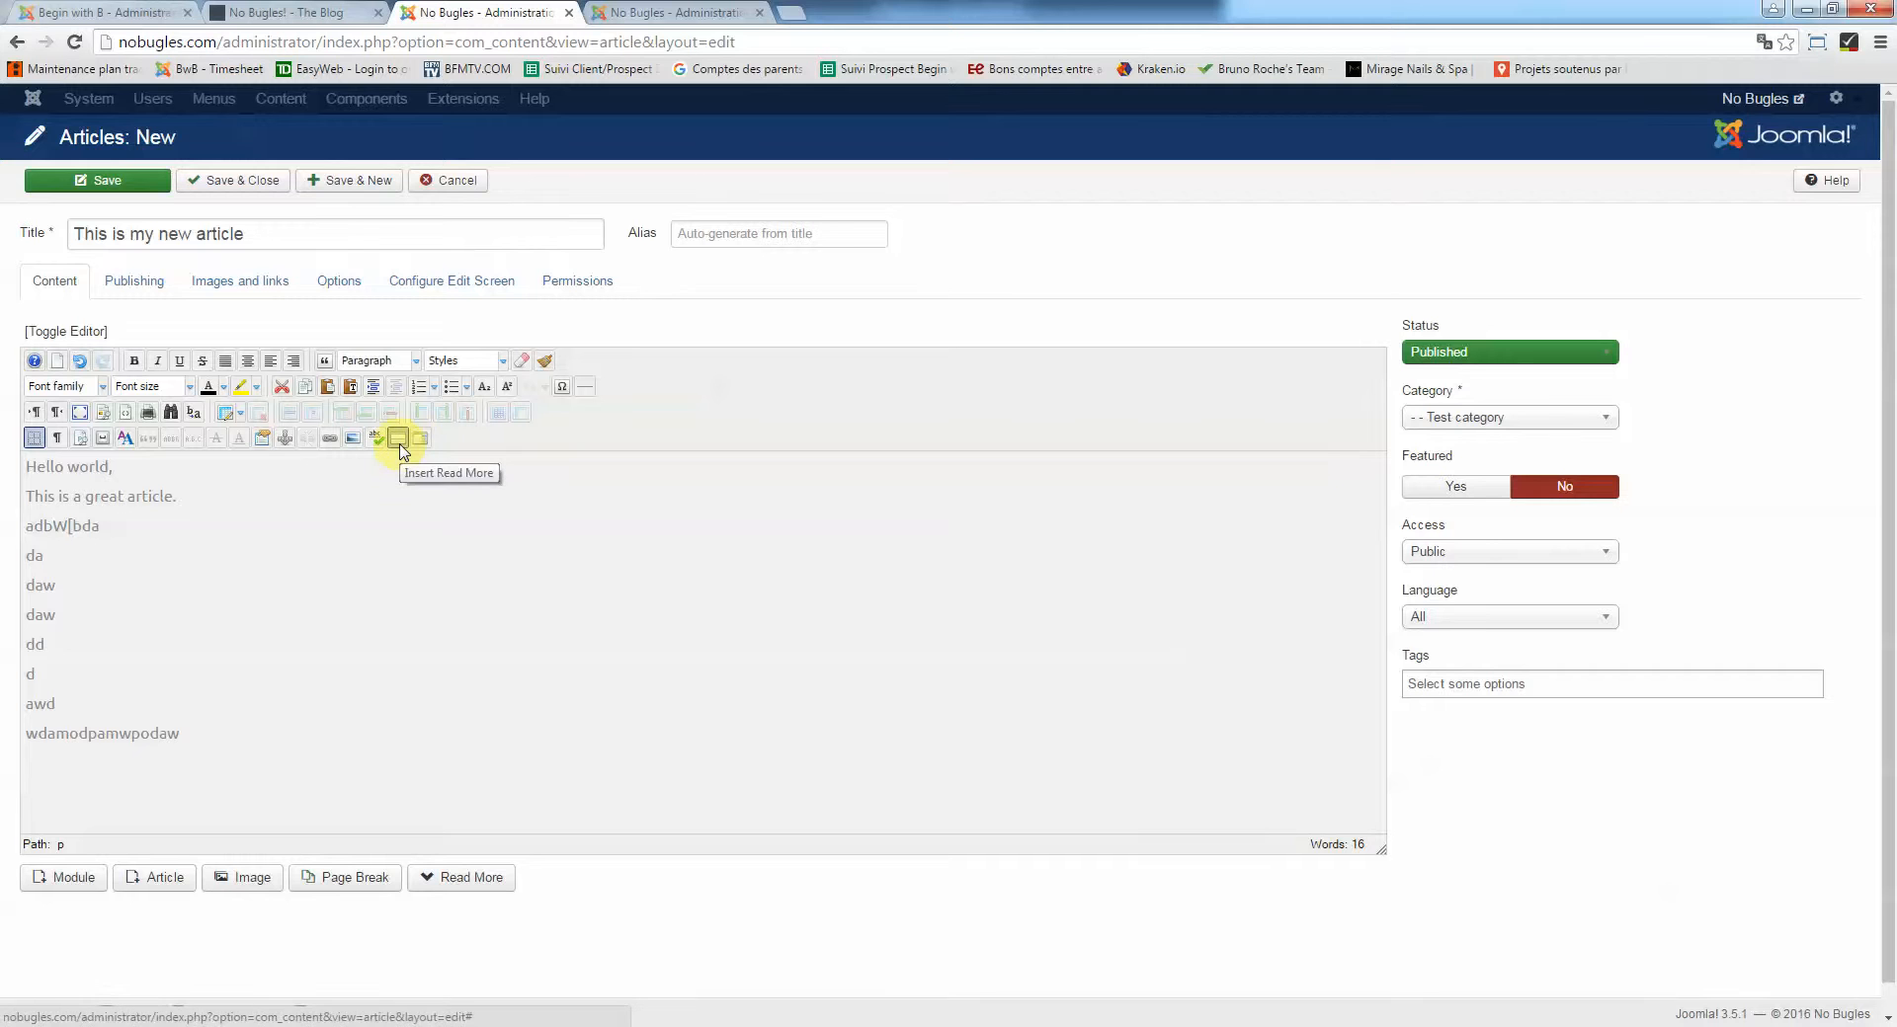
pyautogui.click(398, 438)
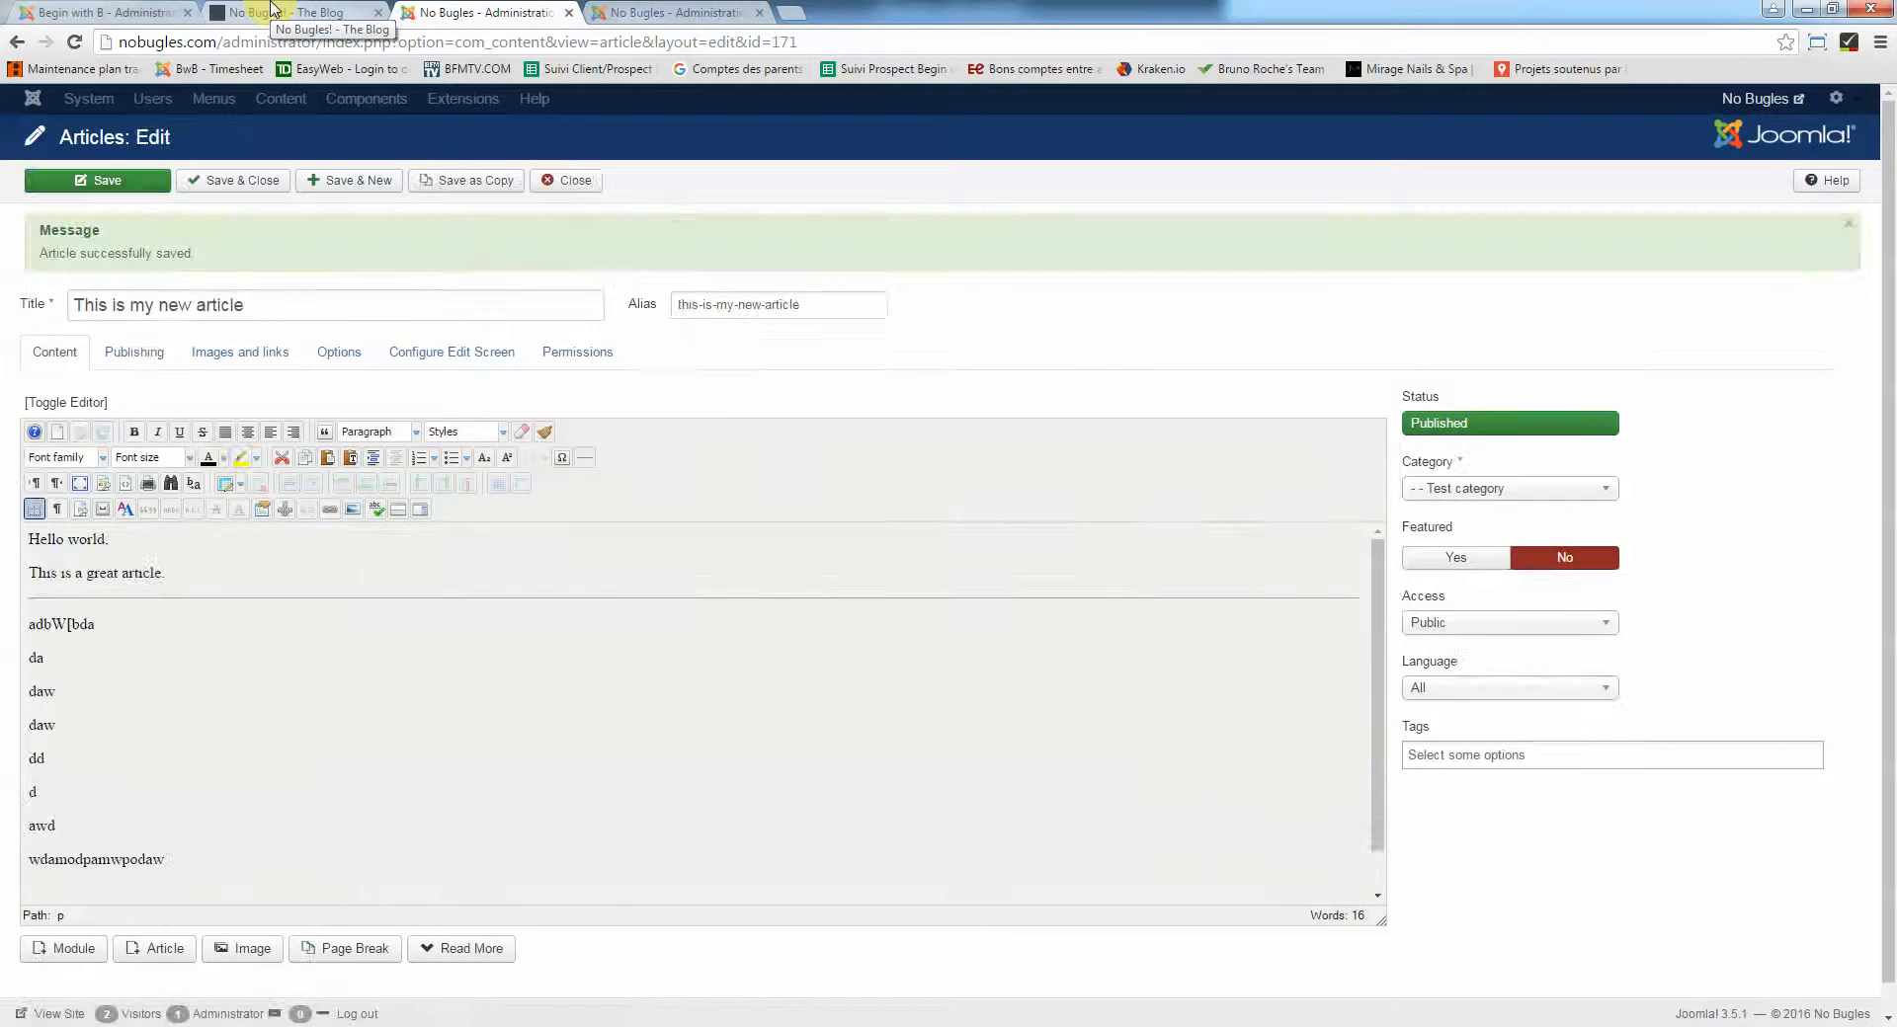
# Reload the public blog page and check the intro and full text of "This is my new article"
pyautogui.click(272, 12)
pyautogui.click(77, 43)
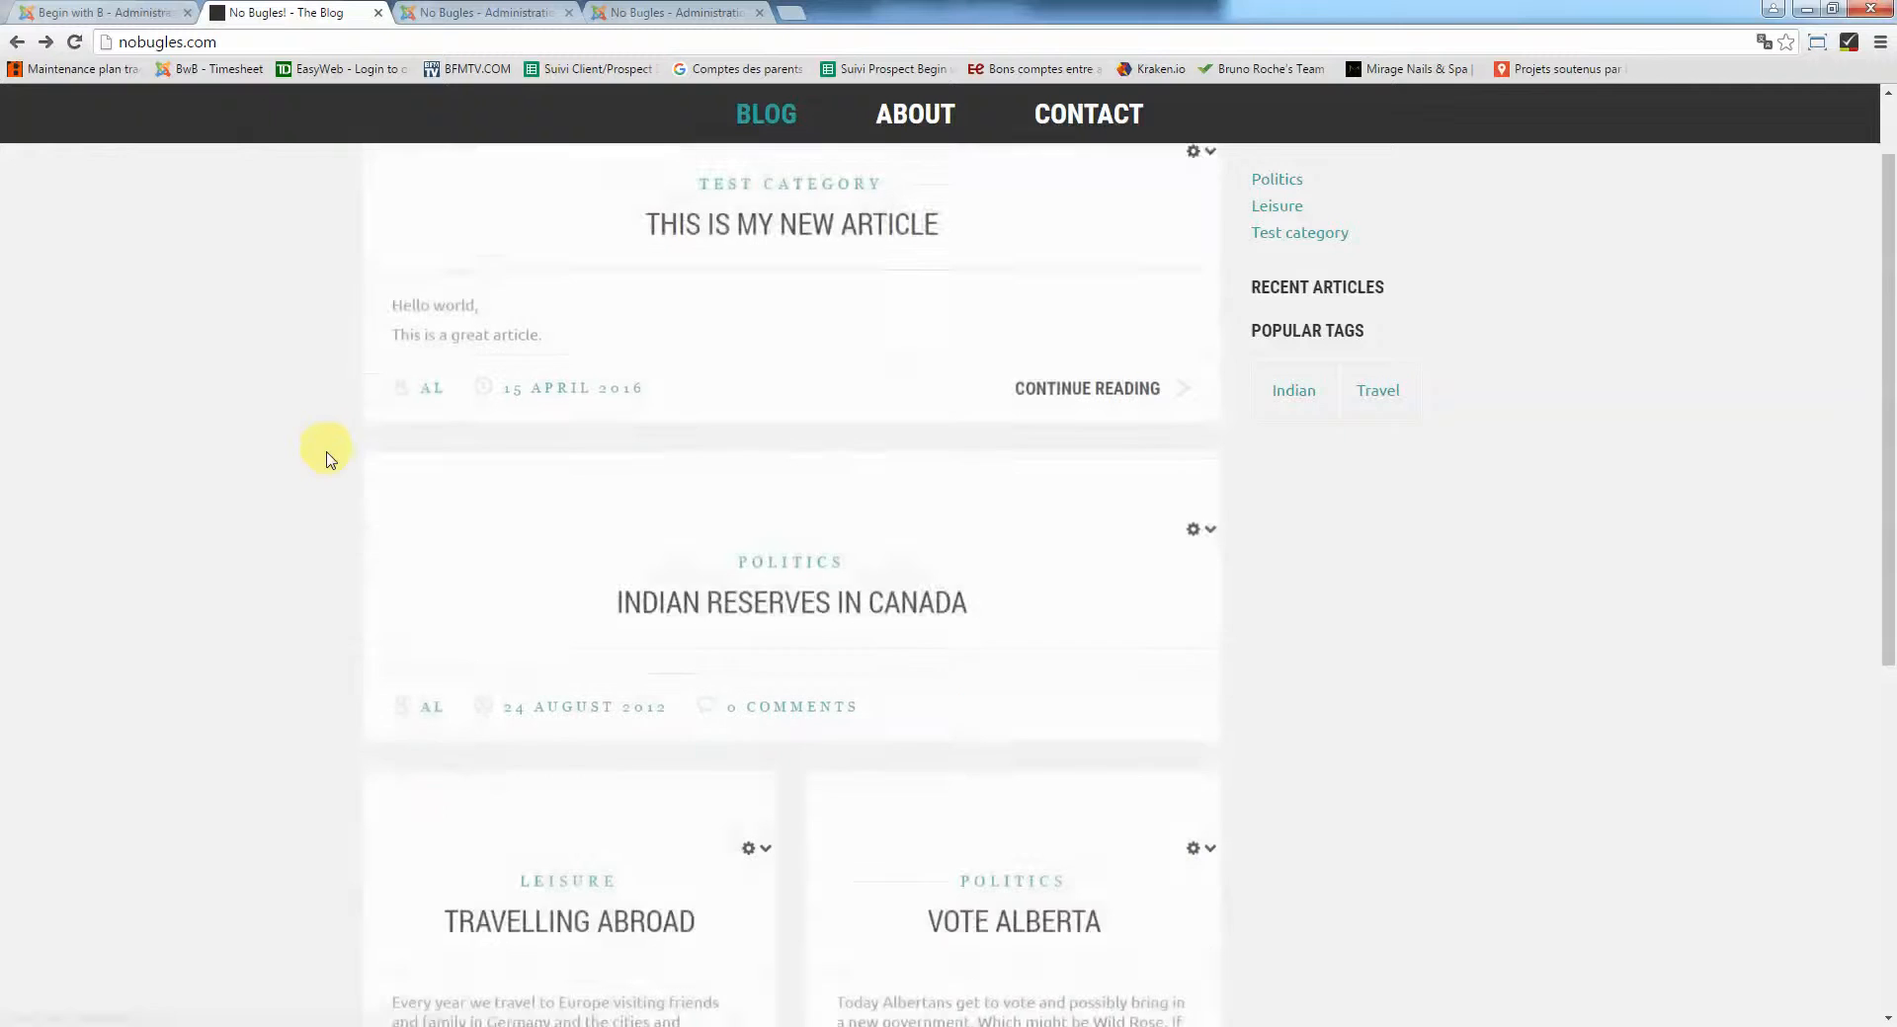
pyautogui.scroll(1, 246, 477)
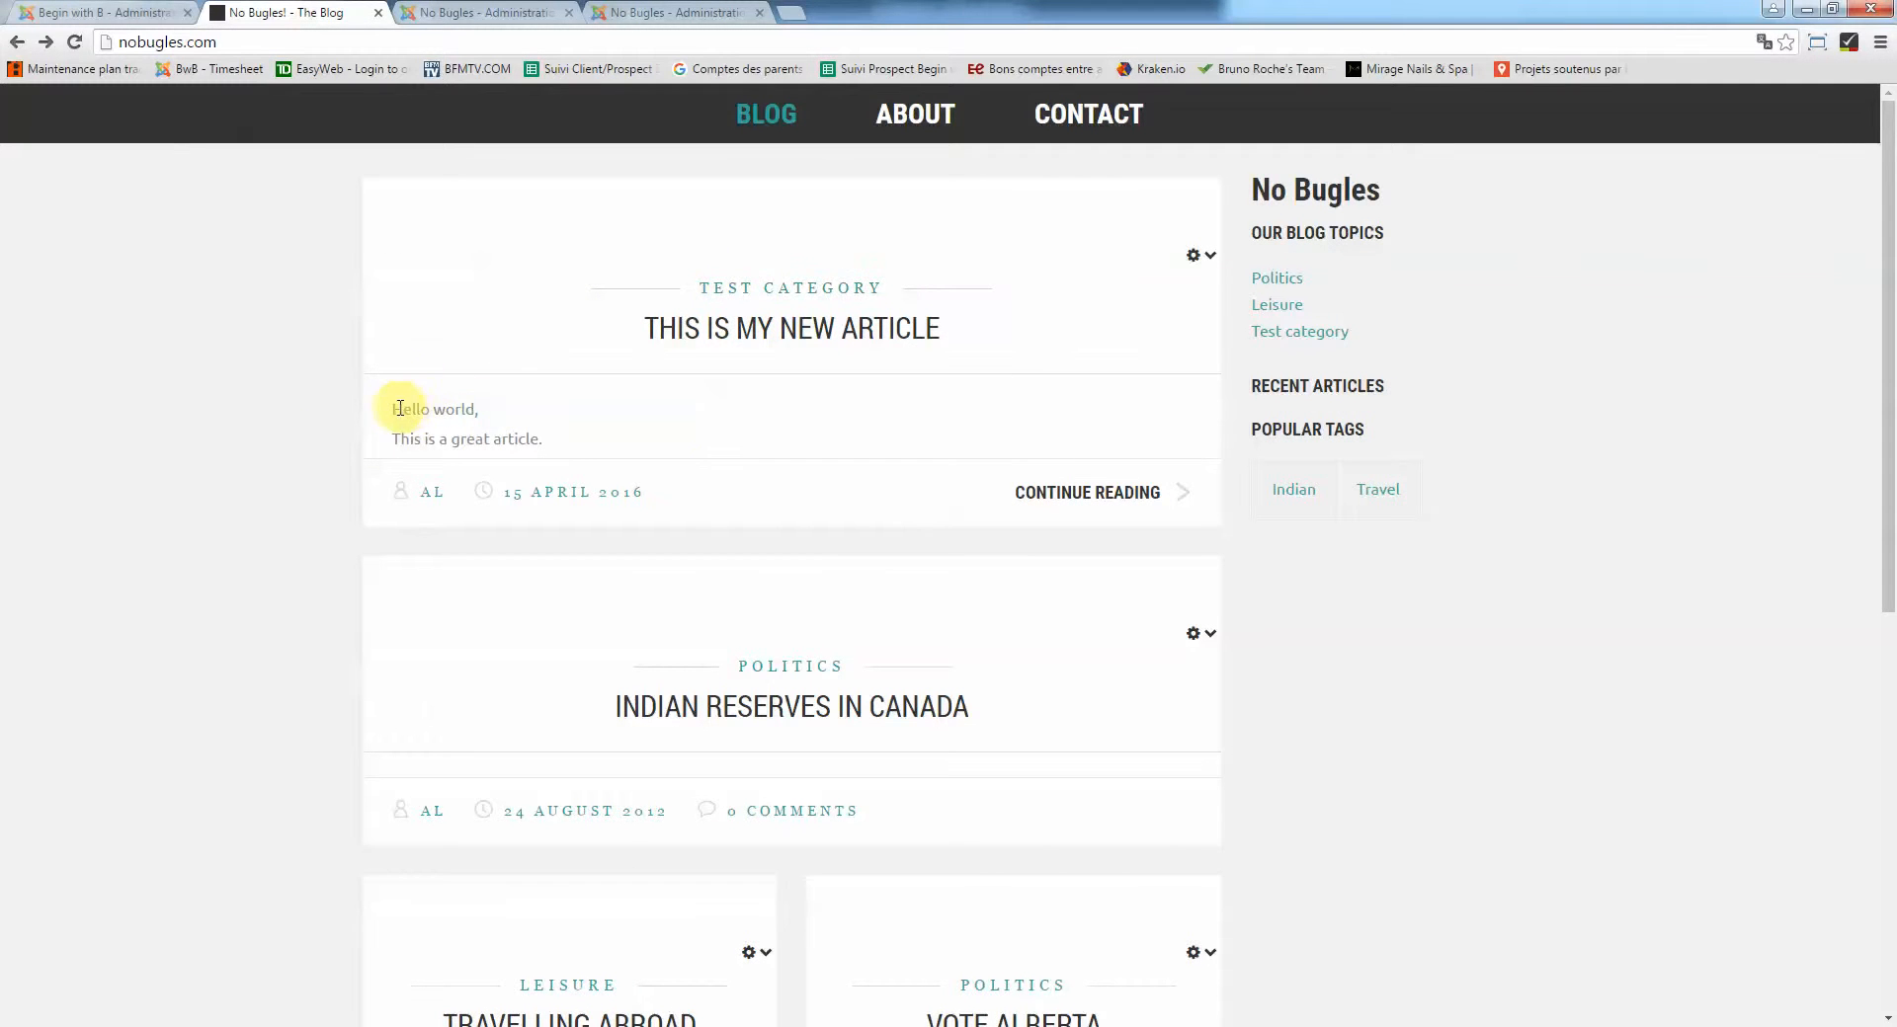
pyautogui.moveTo(392, 411); pyautogui.dragTo(554, 436)
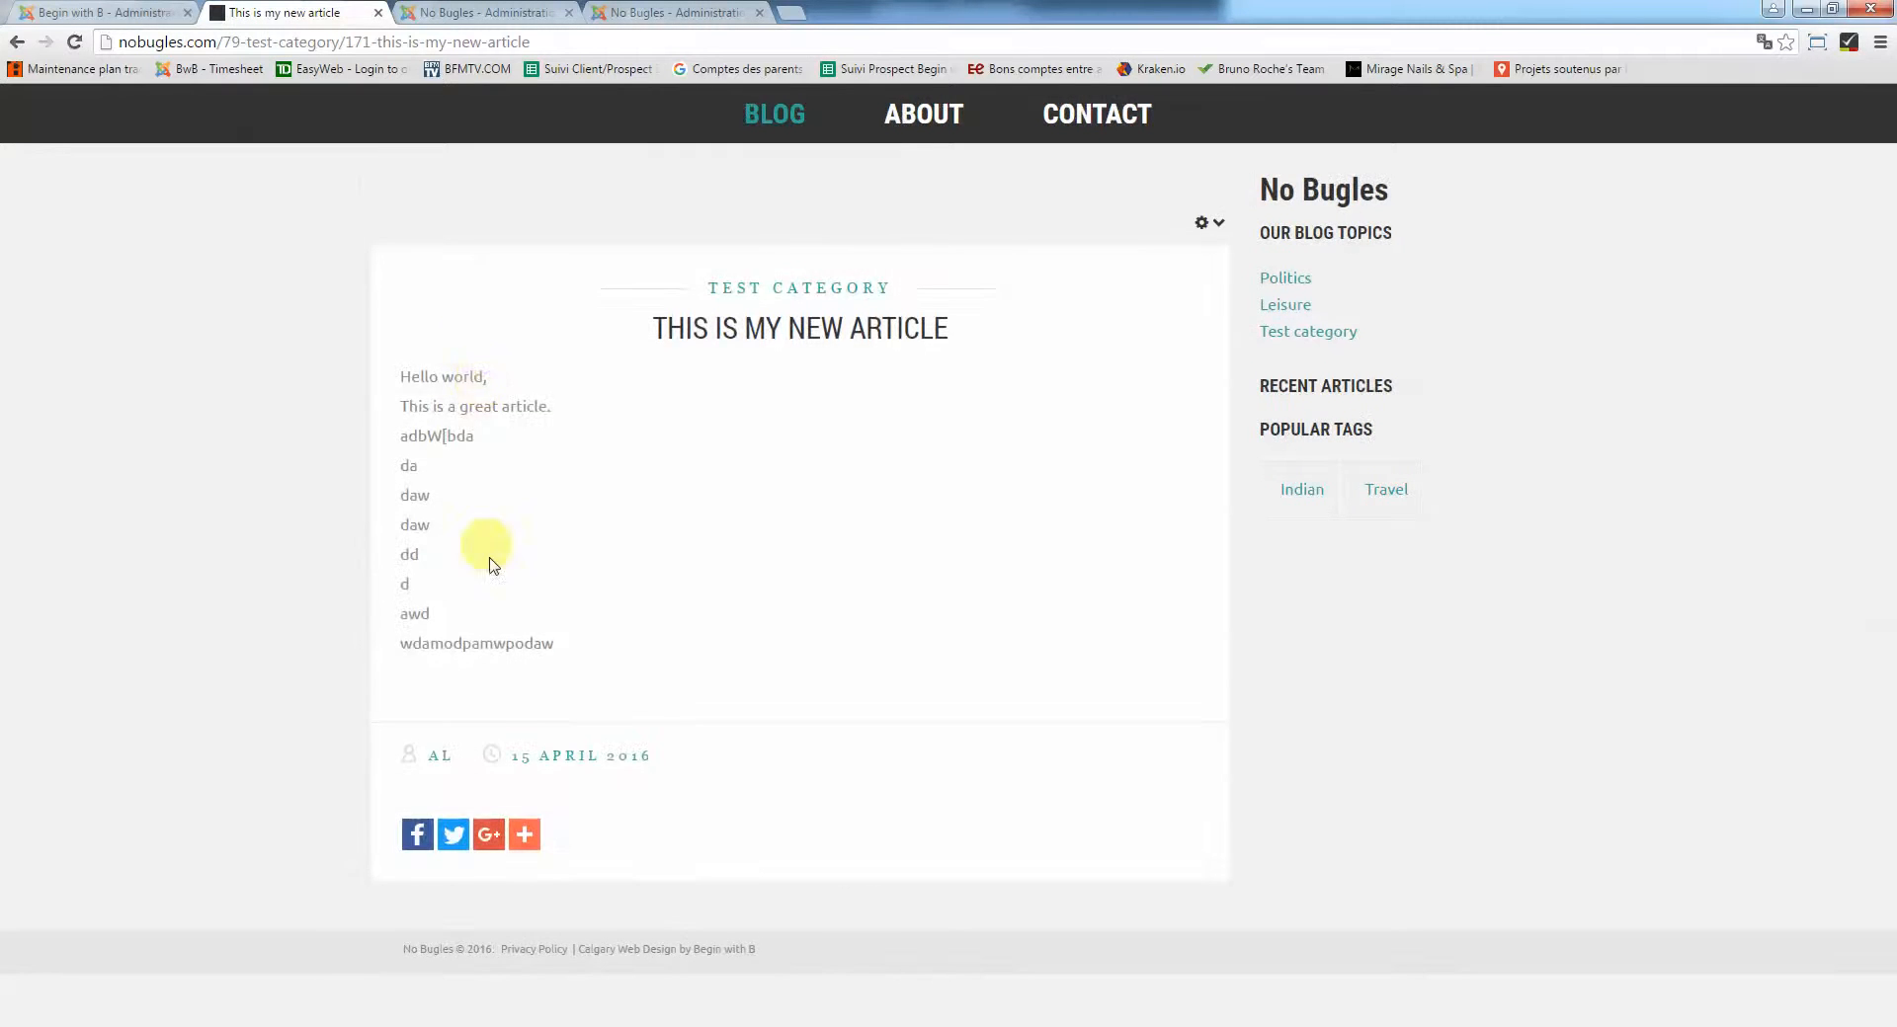
# Return to the public blog page and look over its article intros, which have no pictures yet
pyautogui.click(20, 43)
pyautogui.click(474, 12)
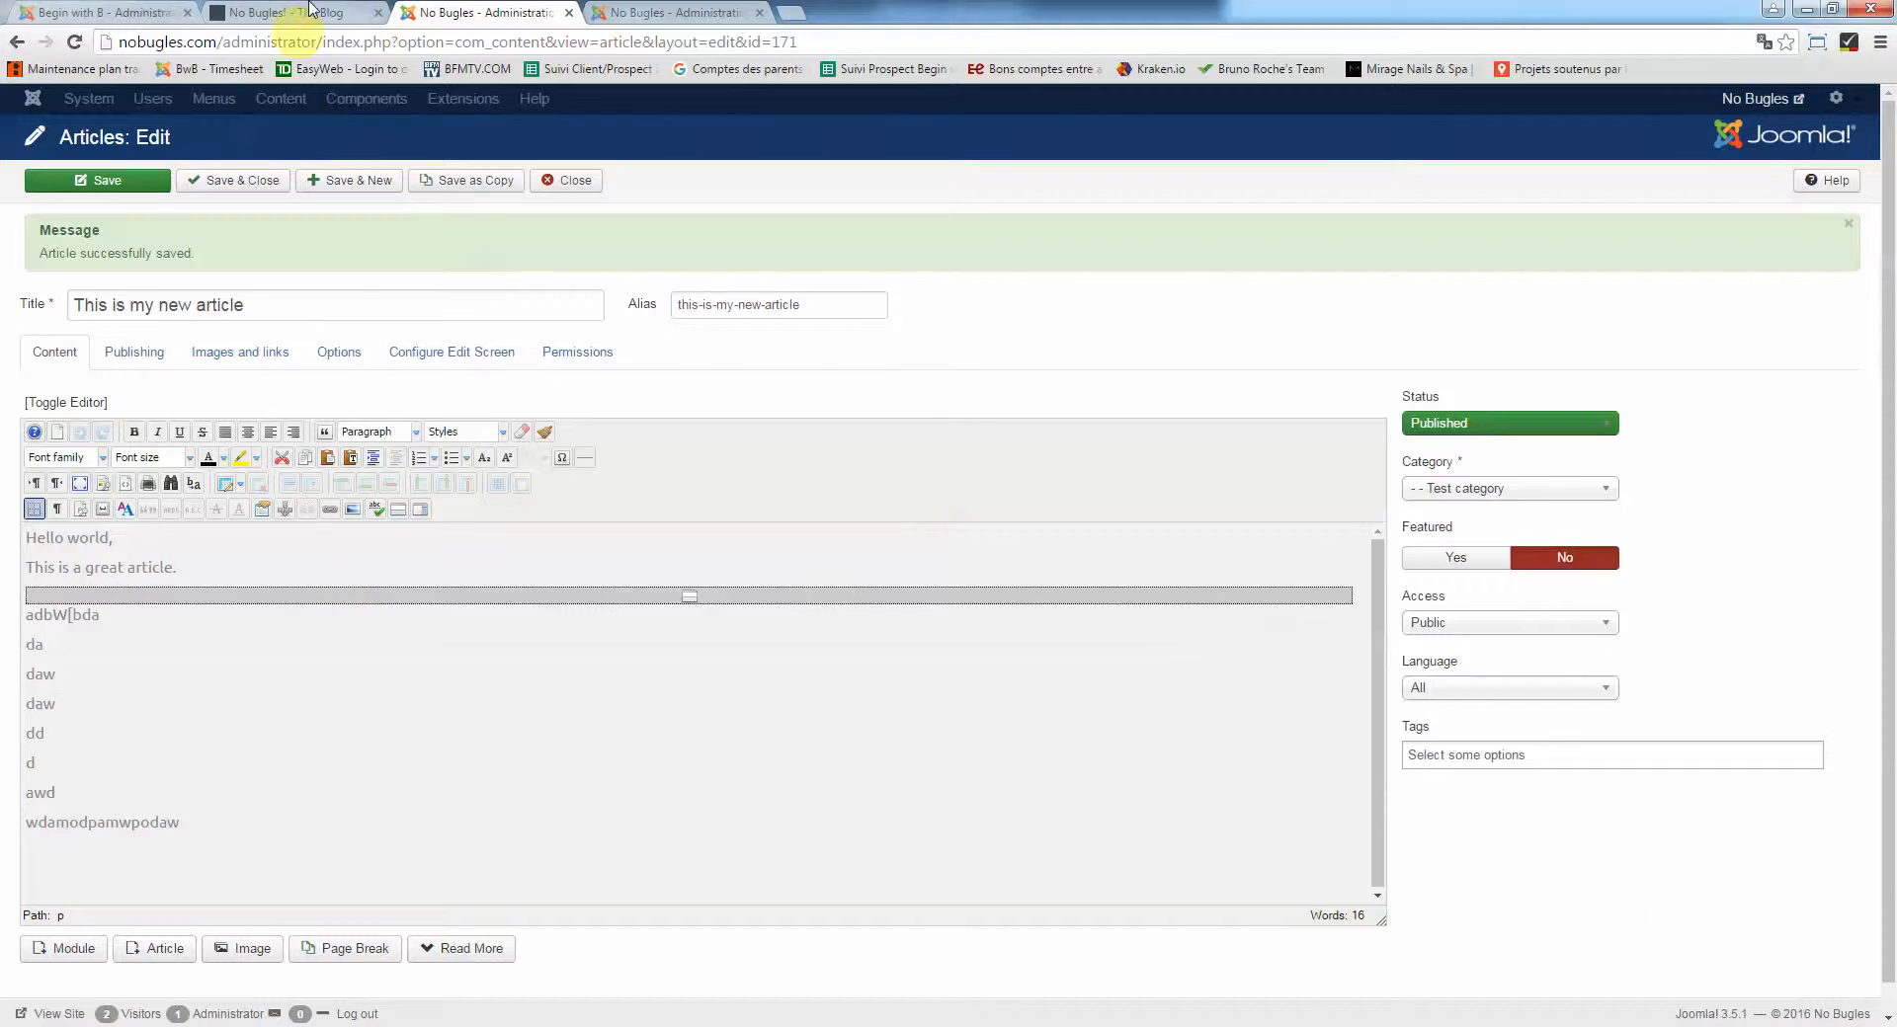
pyautogui.click(312, 10)
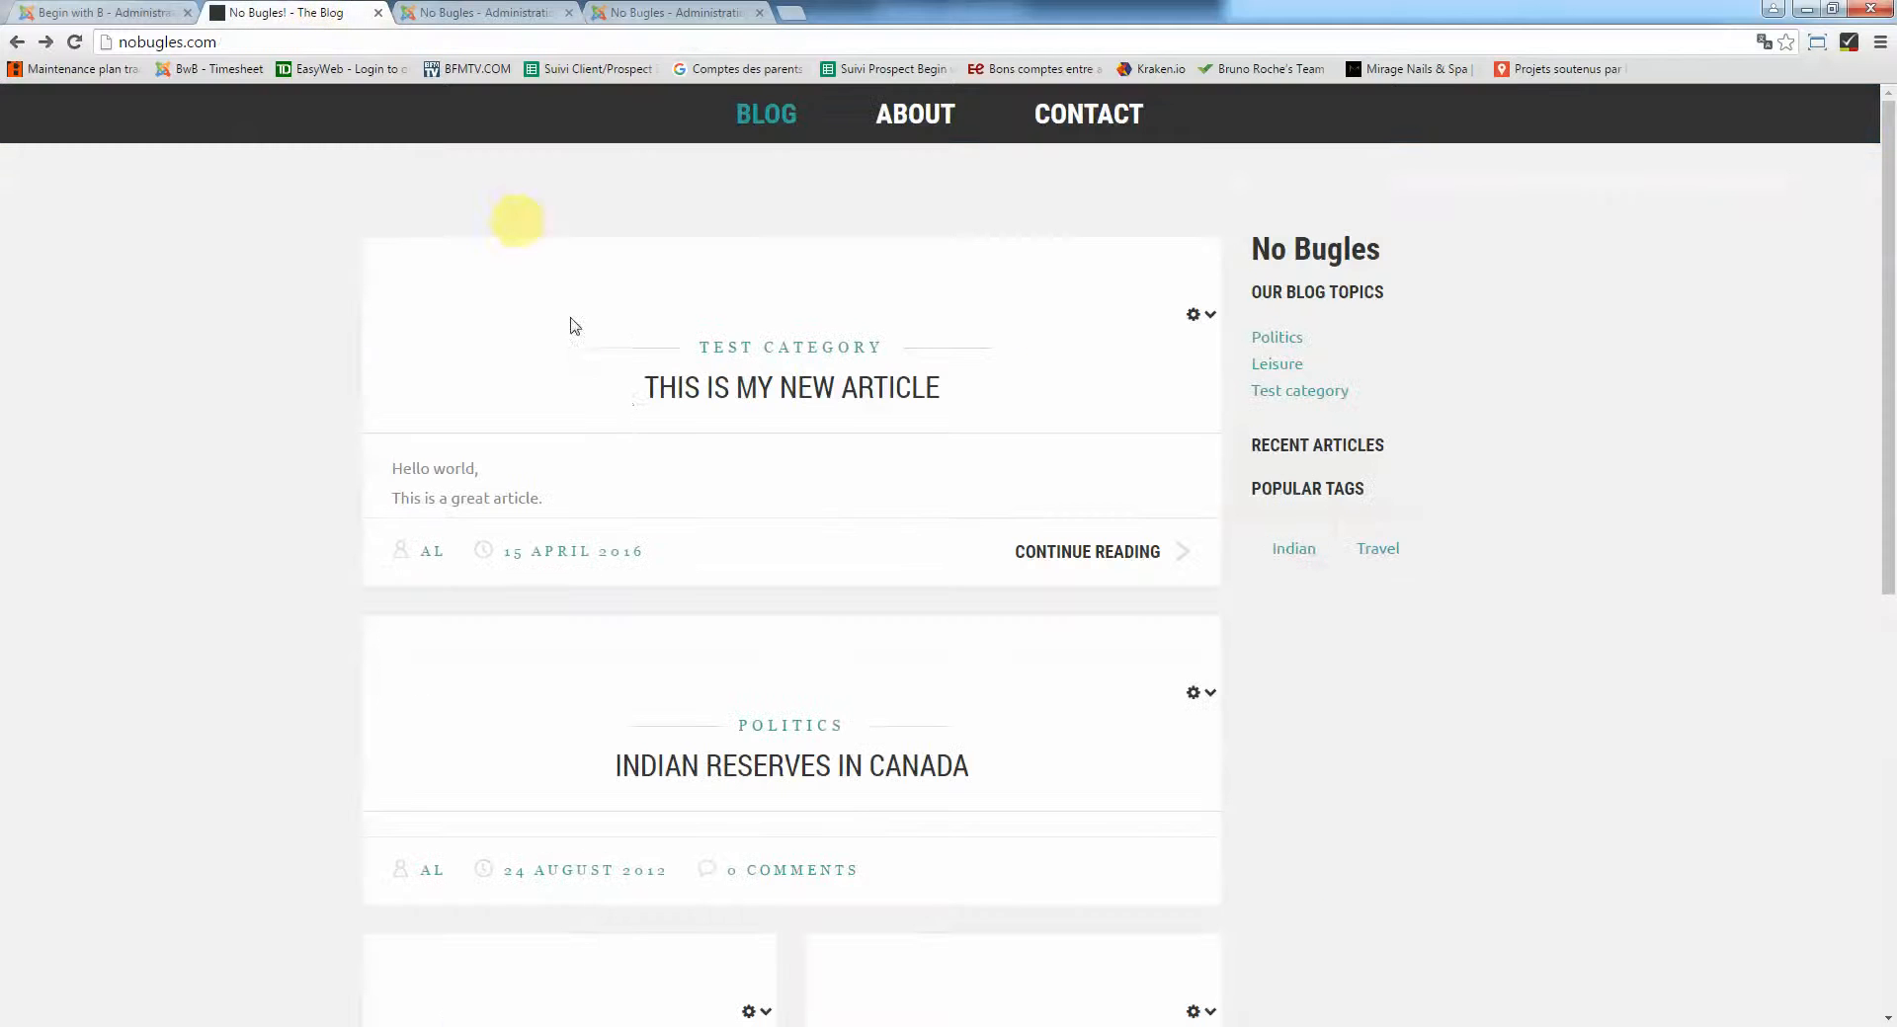
pyautogui.click(454, 9)
pyautogui.click(273, 12)
pyautogui.scroll(-1, 624, 798)
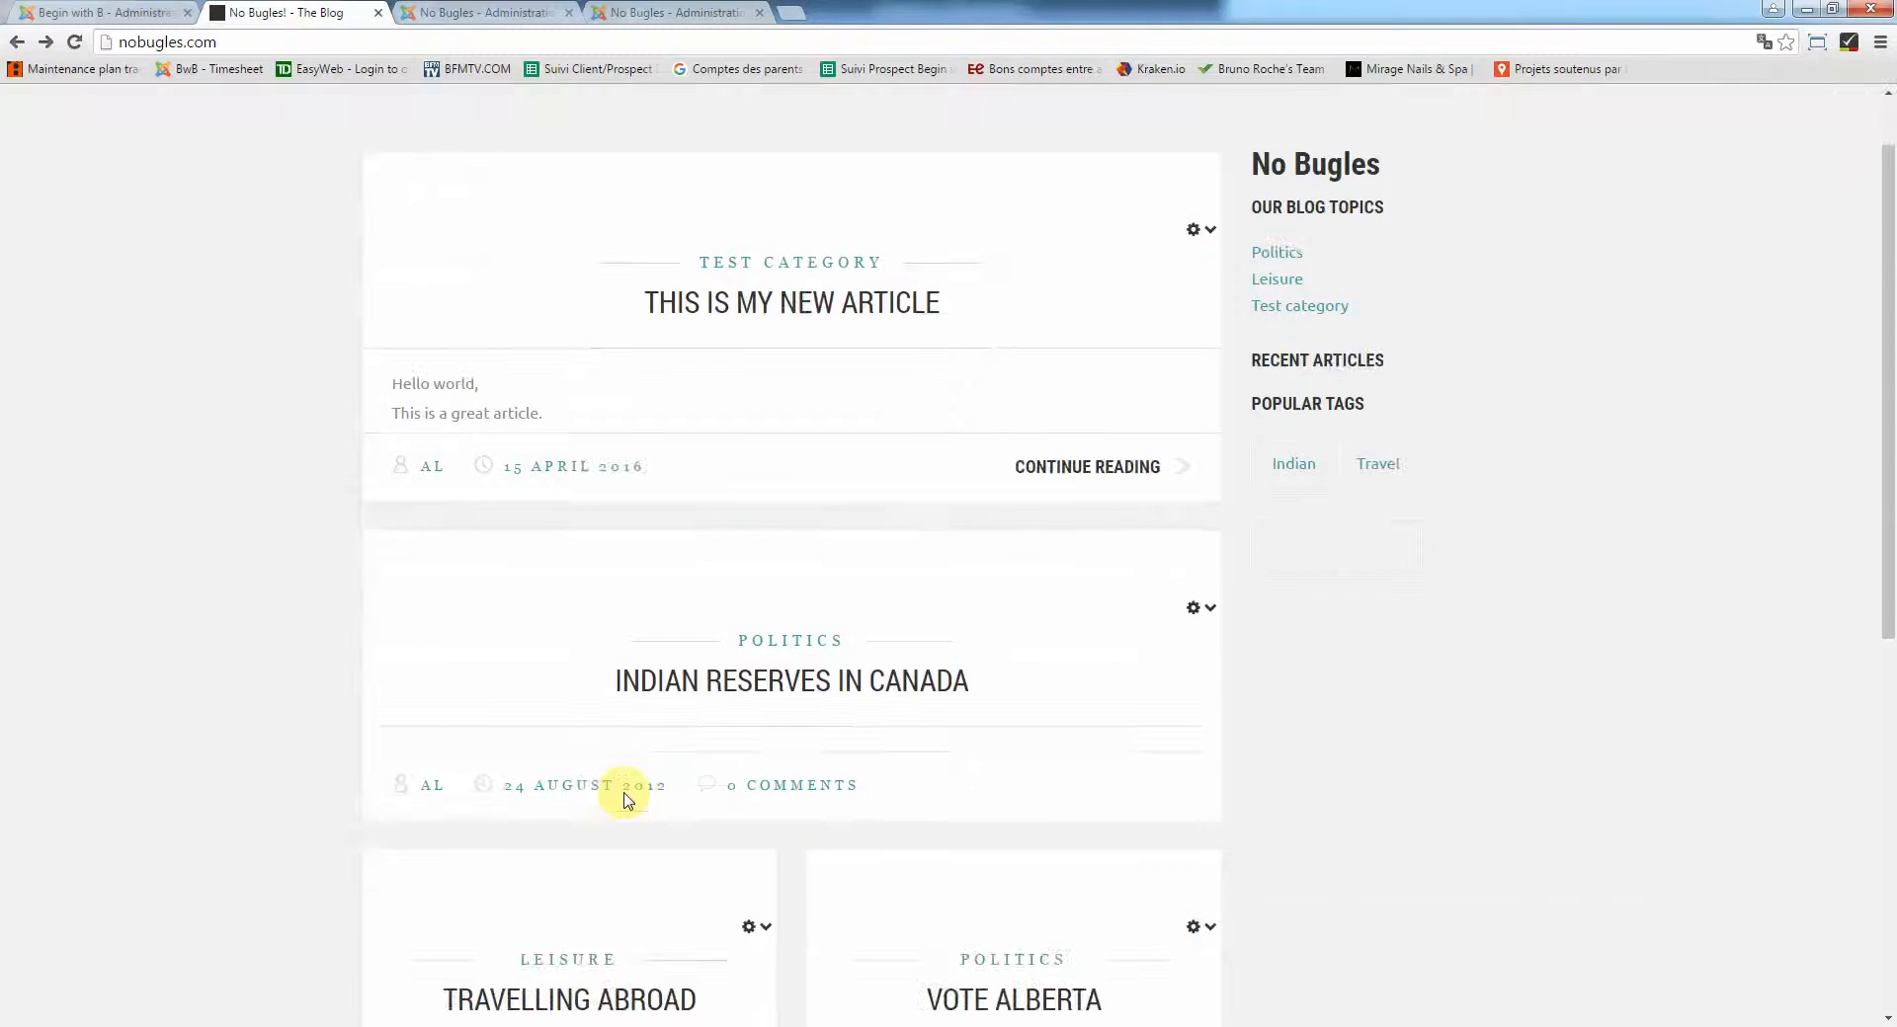
pyautogui.scroll(2, 624, 798)
# Set the intro image of "This is my new article" to slide-1.jpg from the slider folder
pyautogui.click(494, 12)
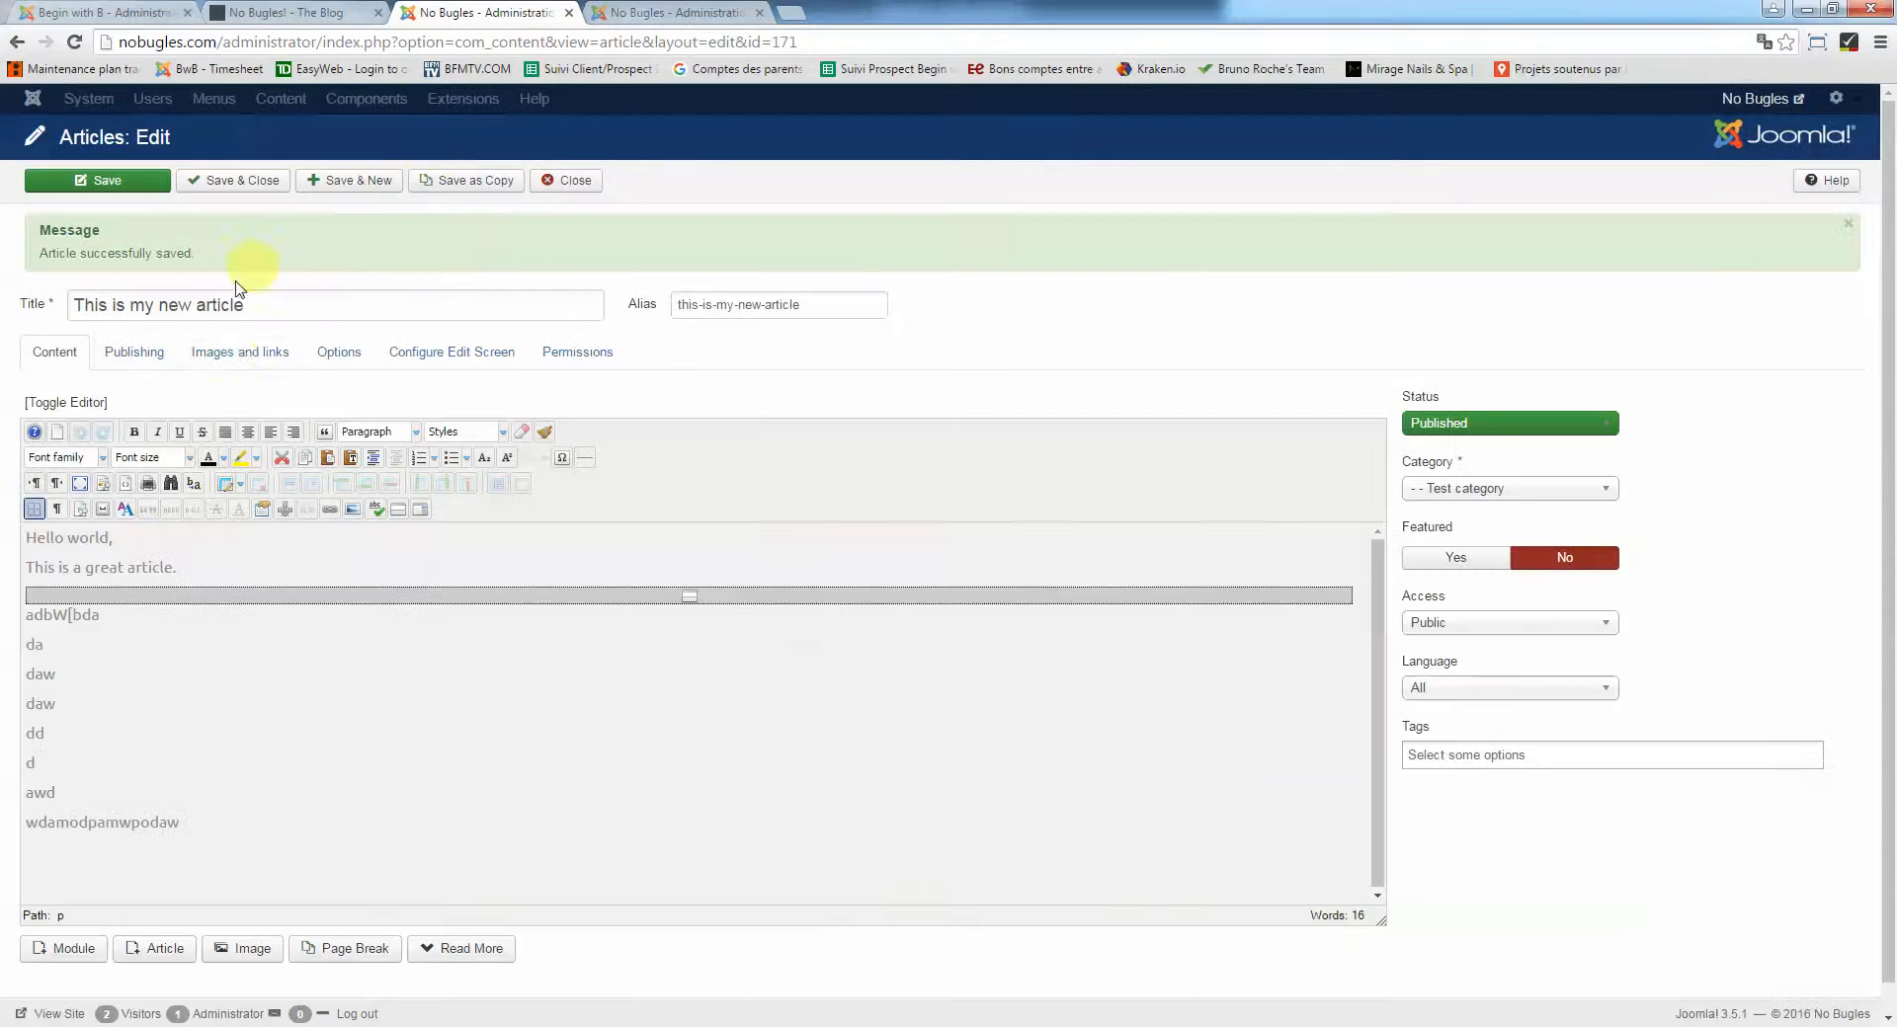
pyautogui.click(240, 353)
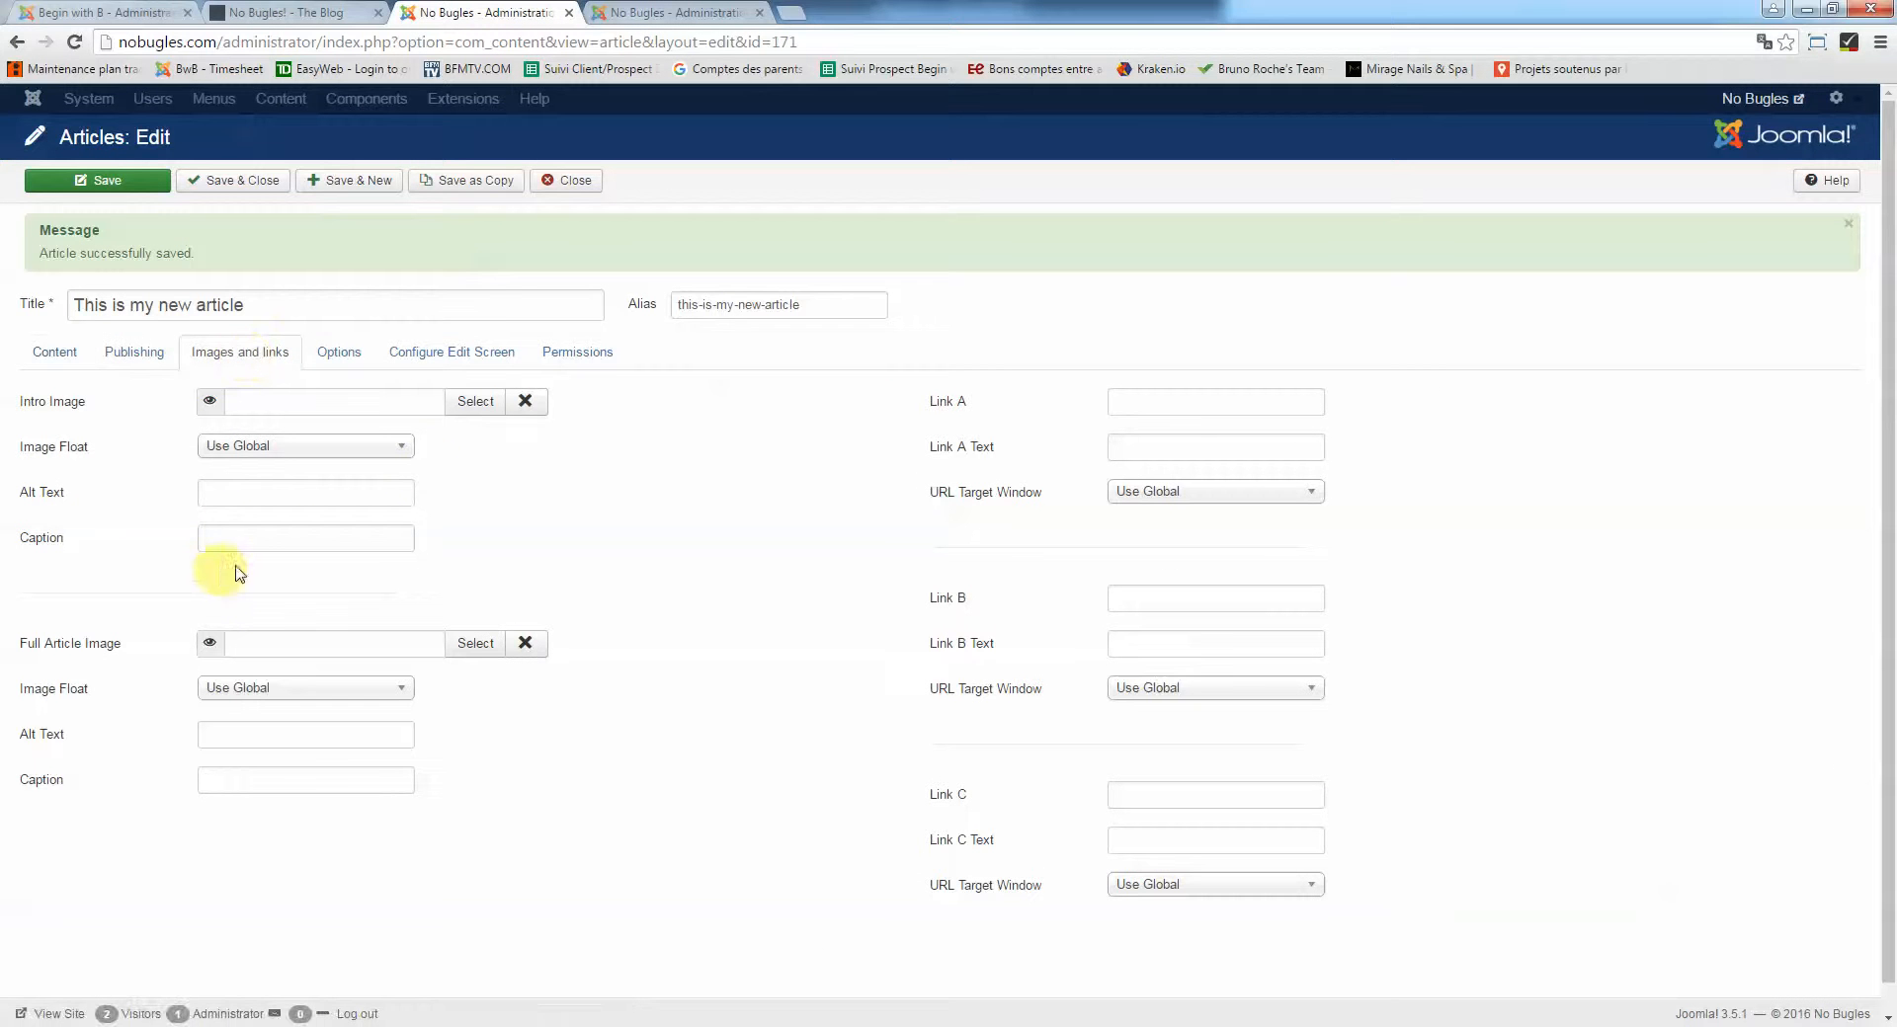
pyautogui.click(475, 402)
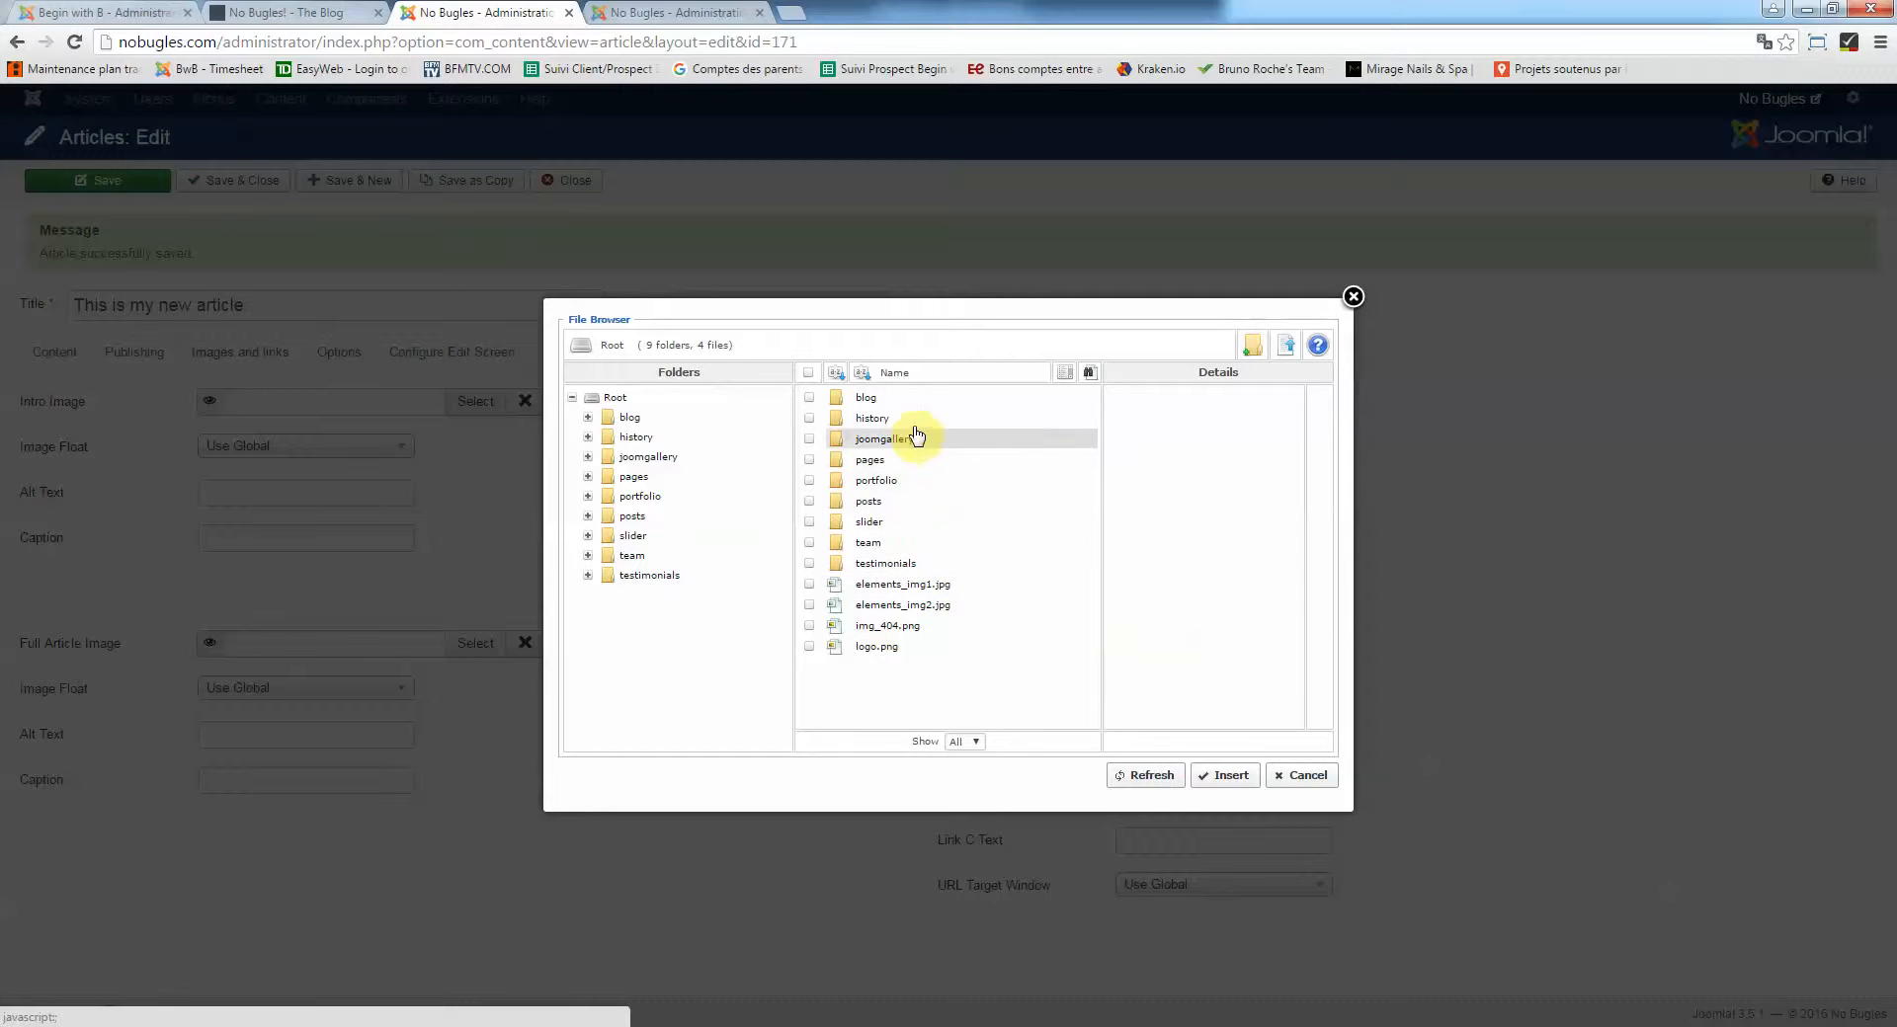
pyautogui.click(913, 586)
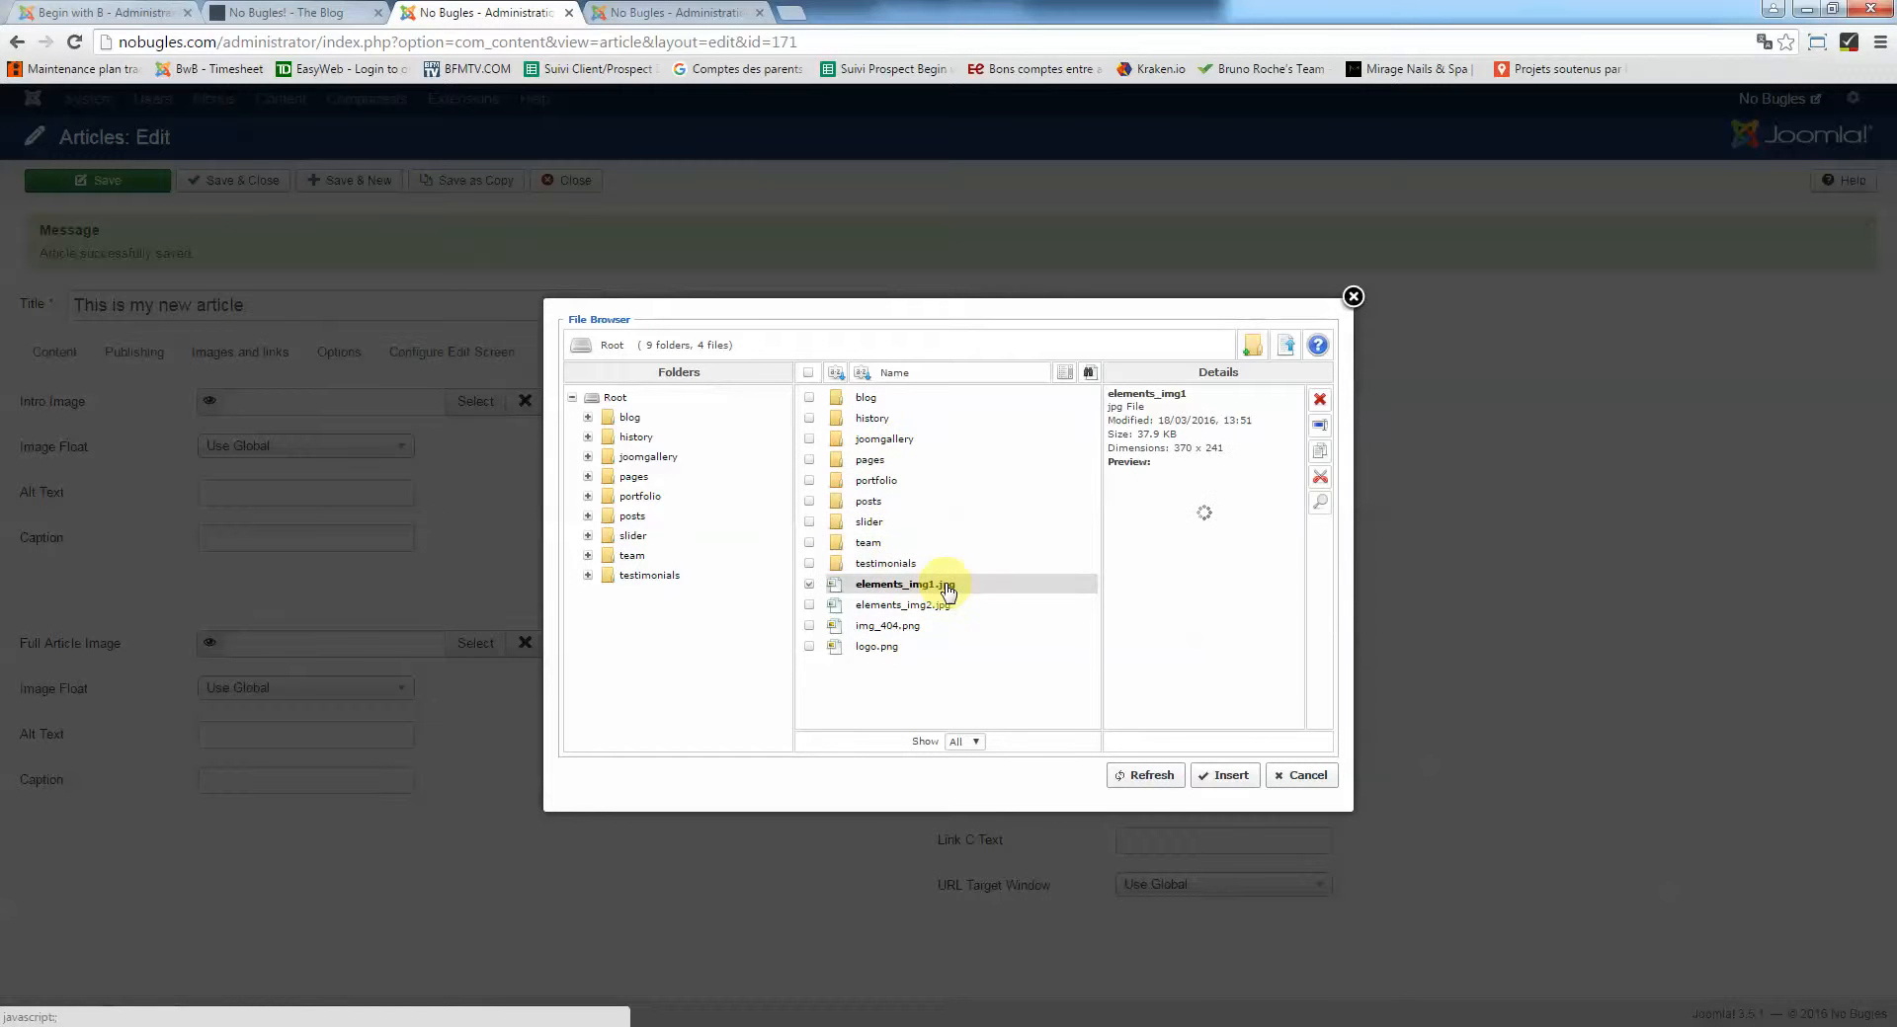
pyautogui.click(937, 605)
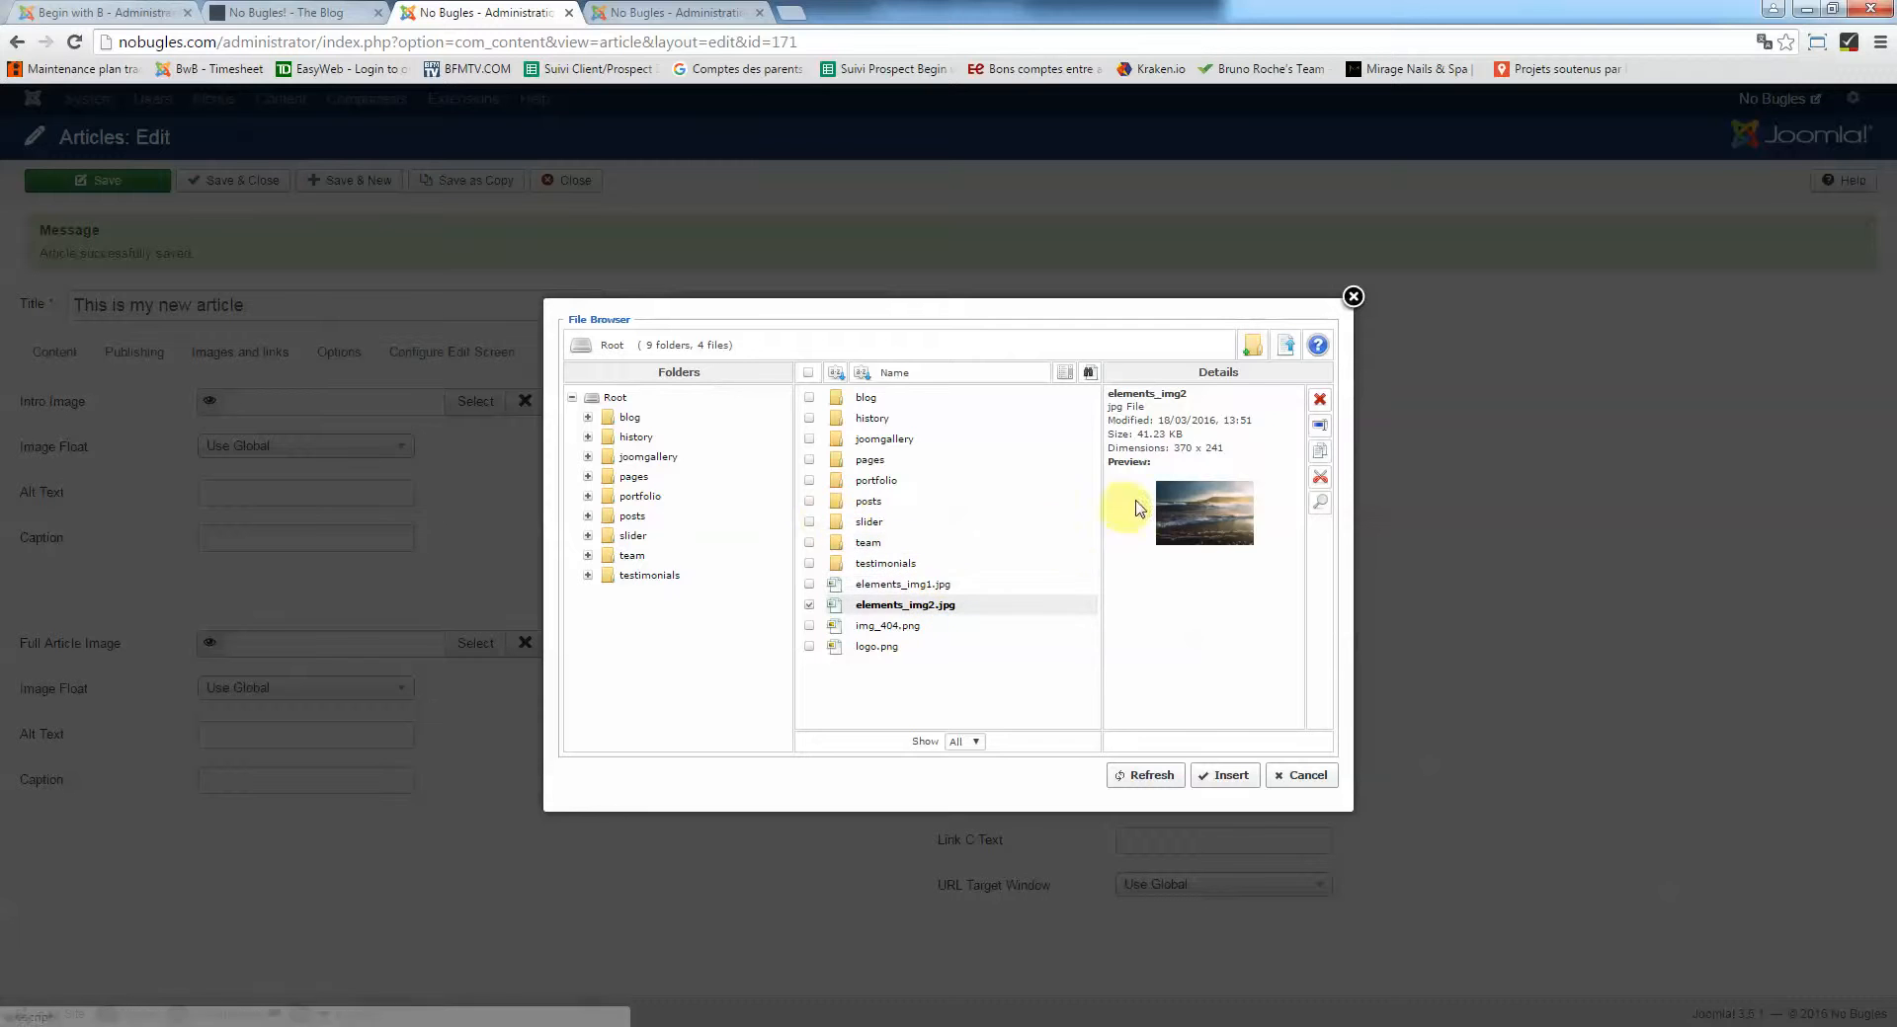
pyautogui.click(880, 524)
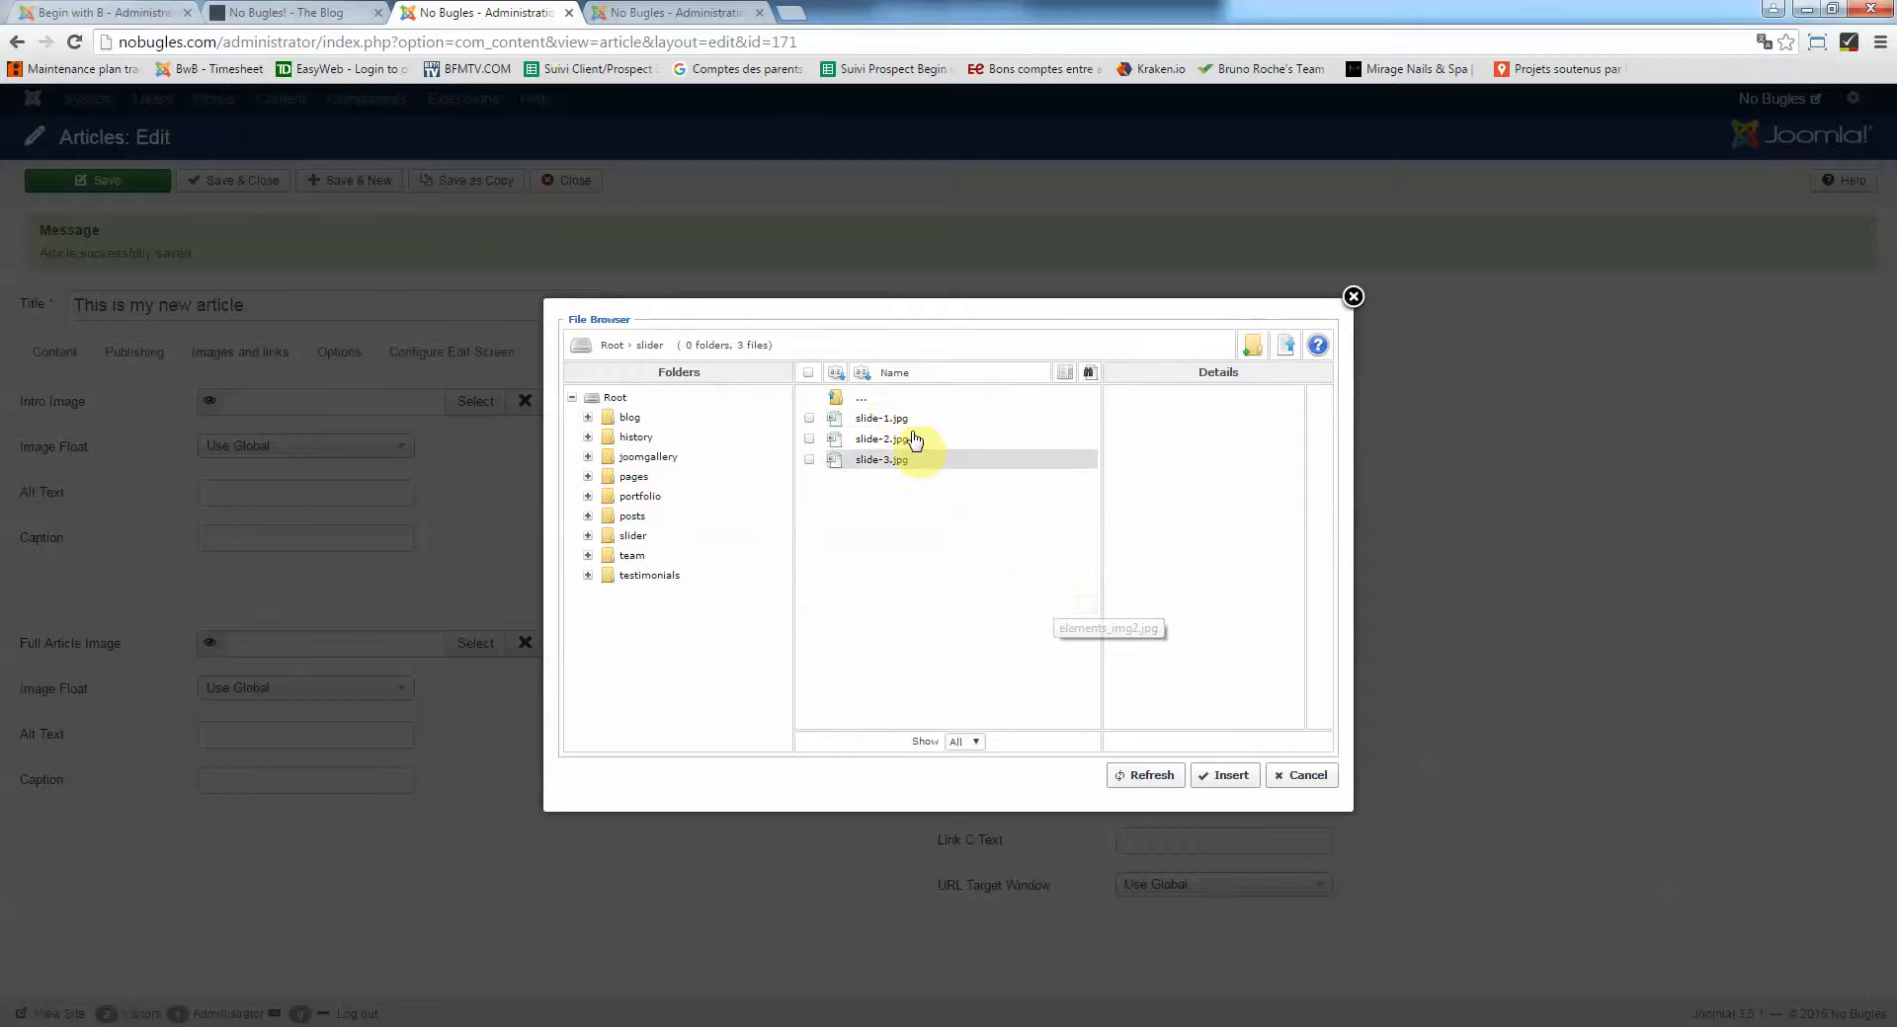
pyautogui.click(898, 418)
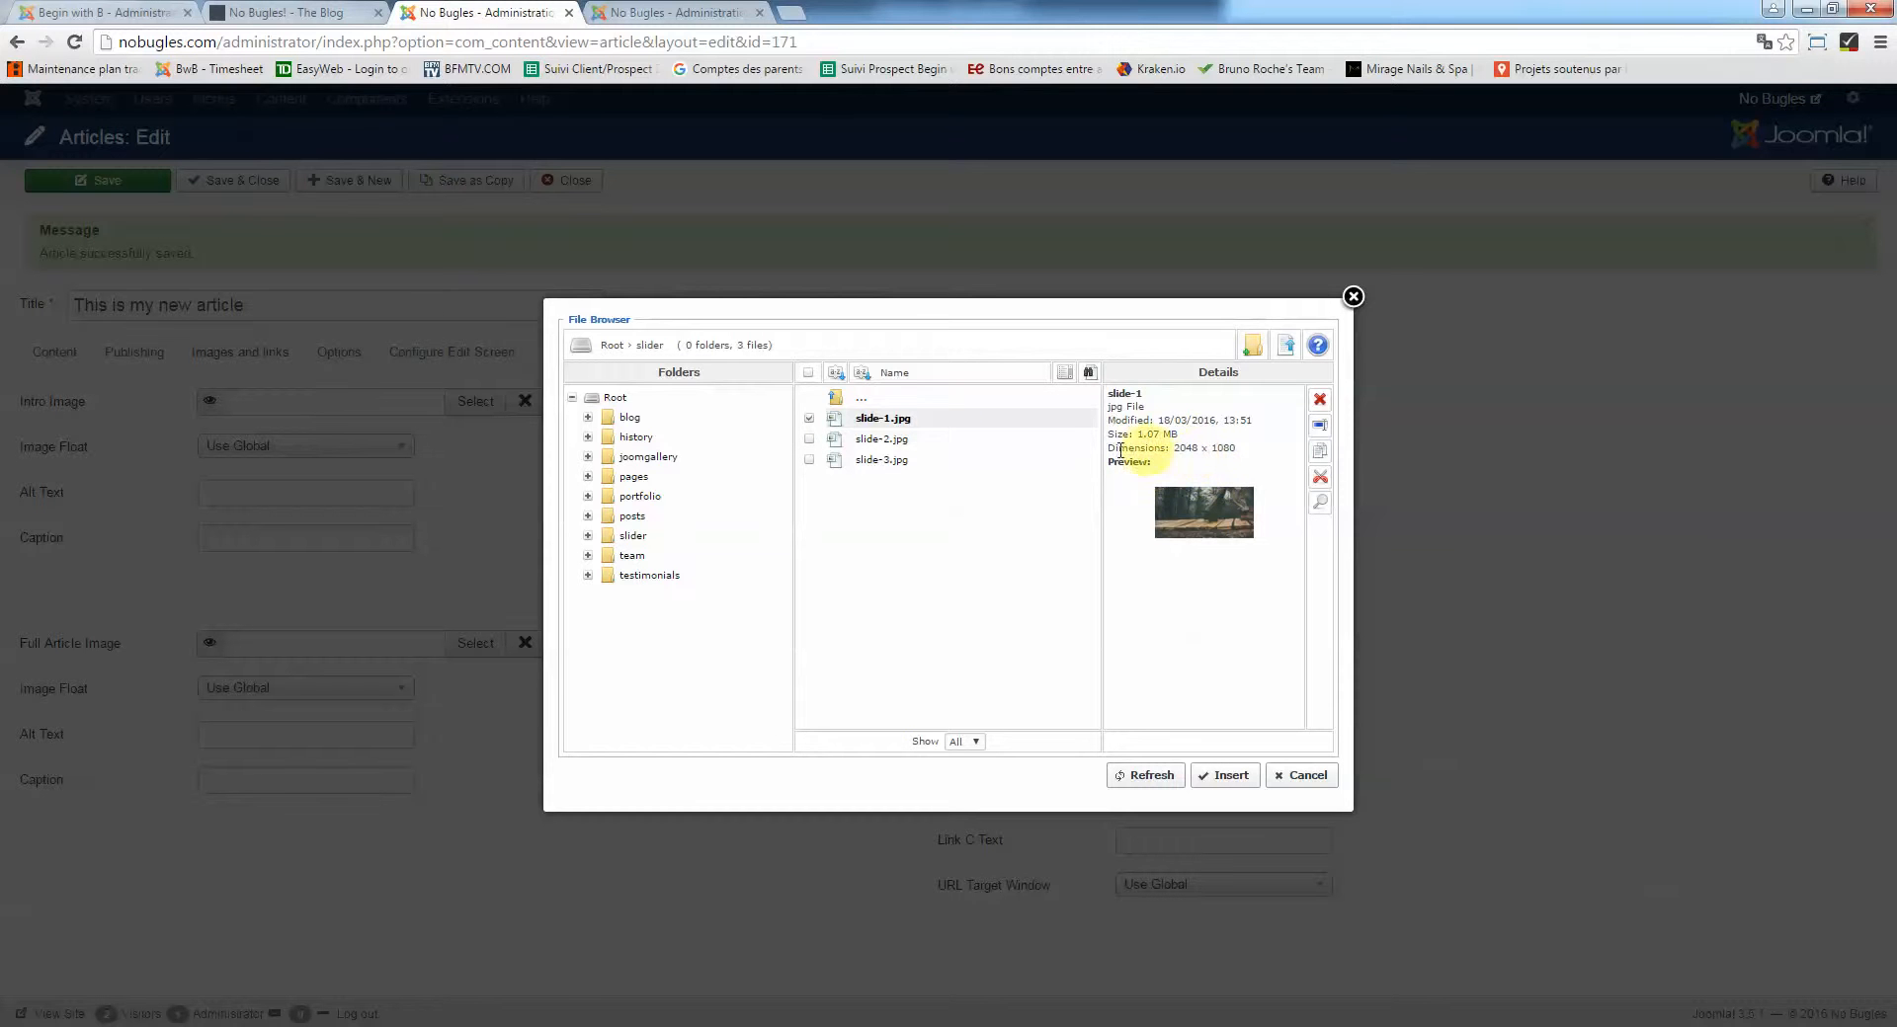
pyautogui.click(1230, 777)
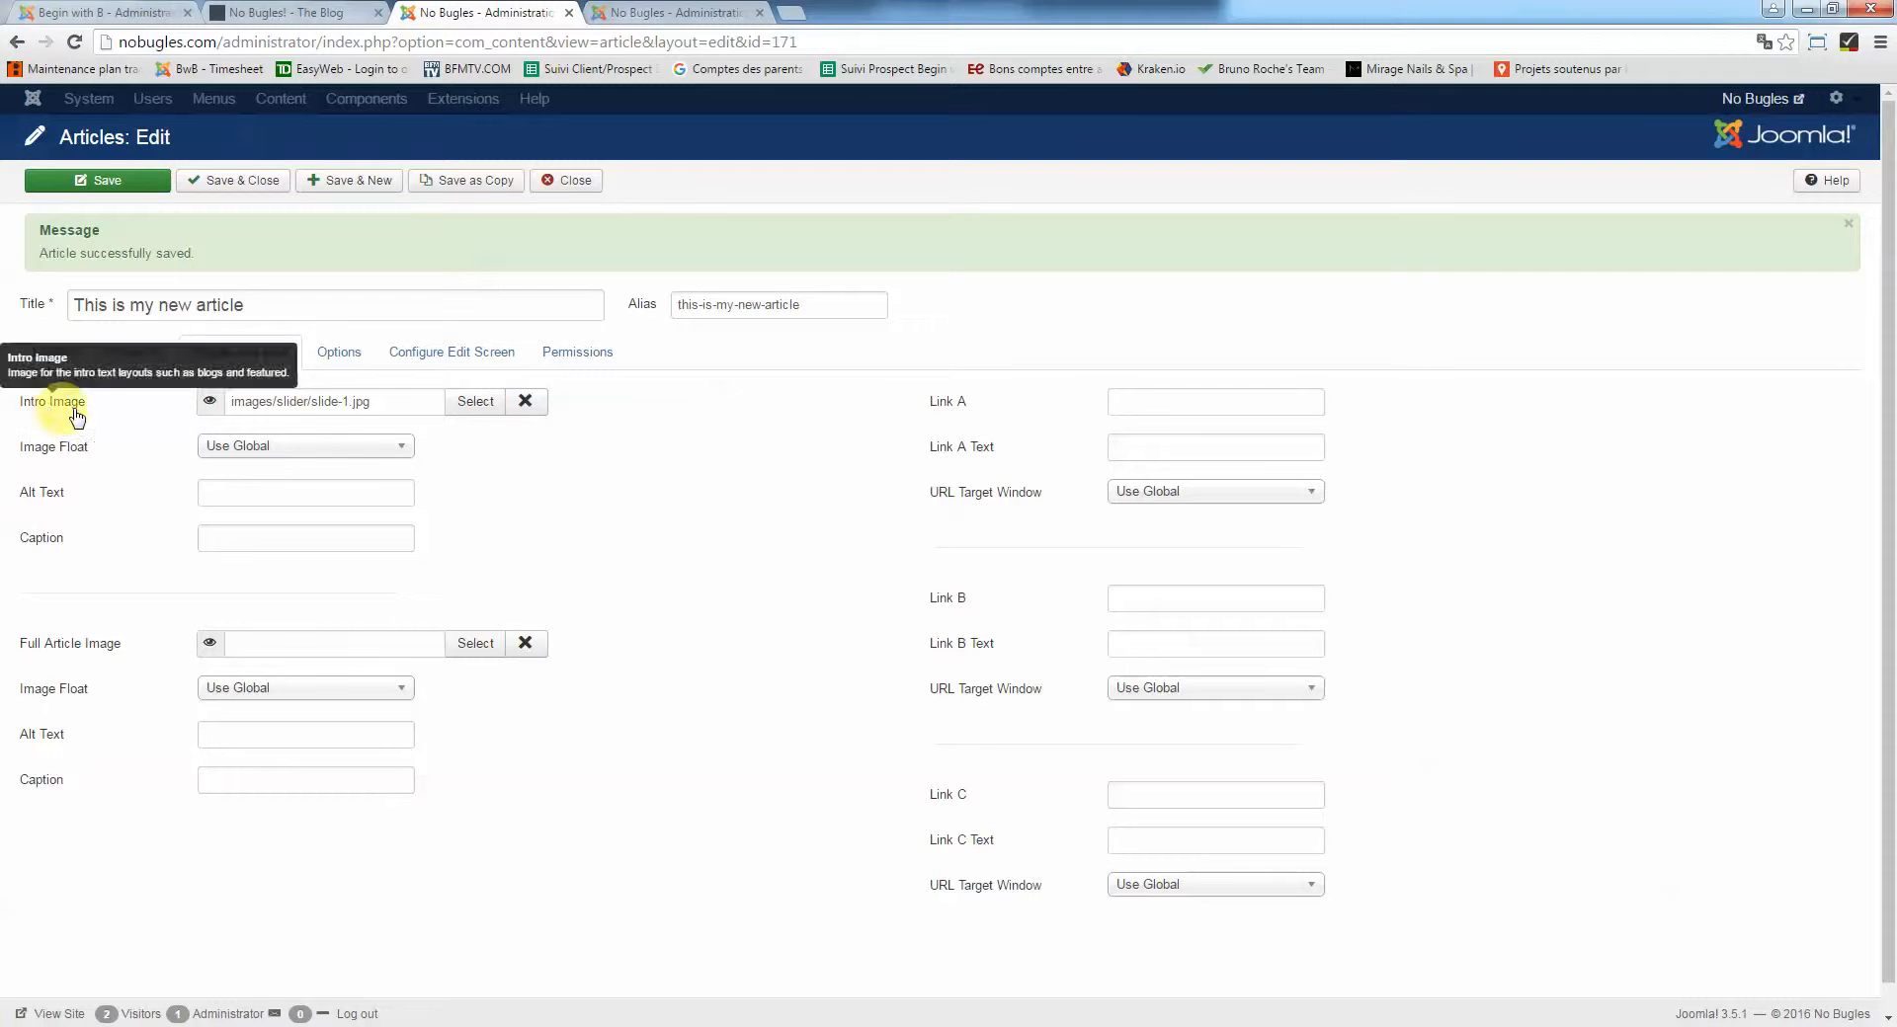
pyautogui.click(377, 401)
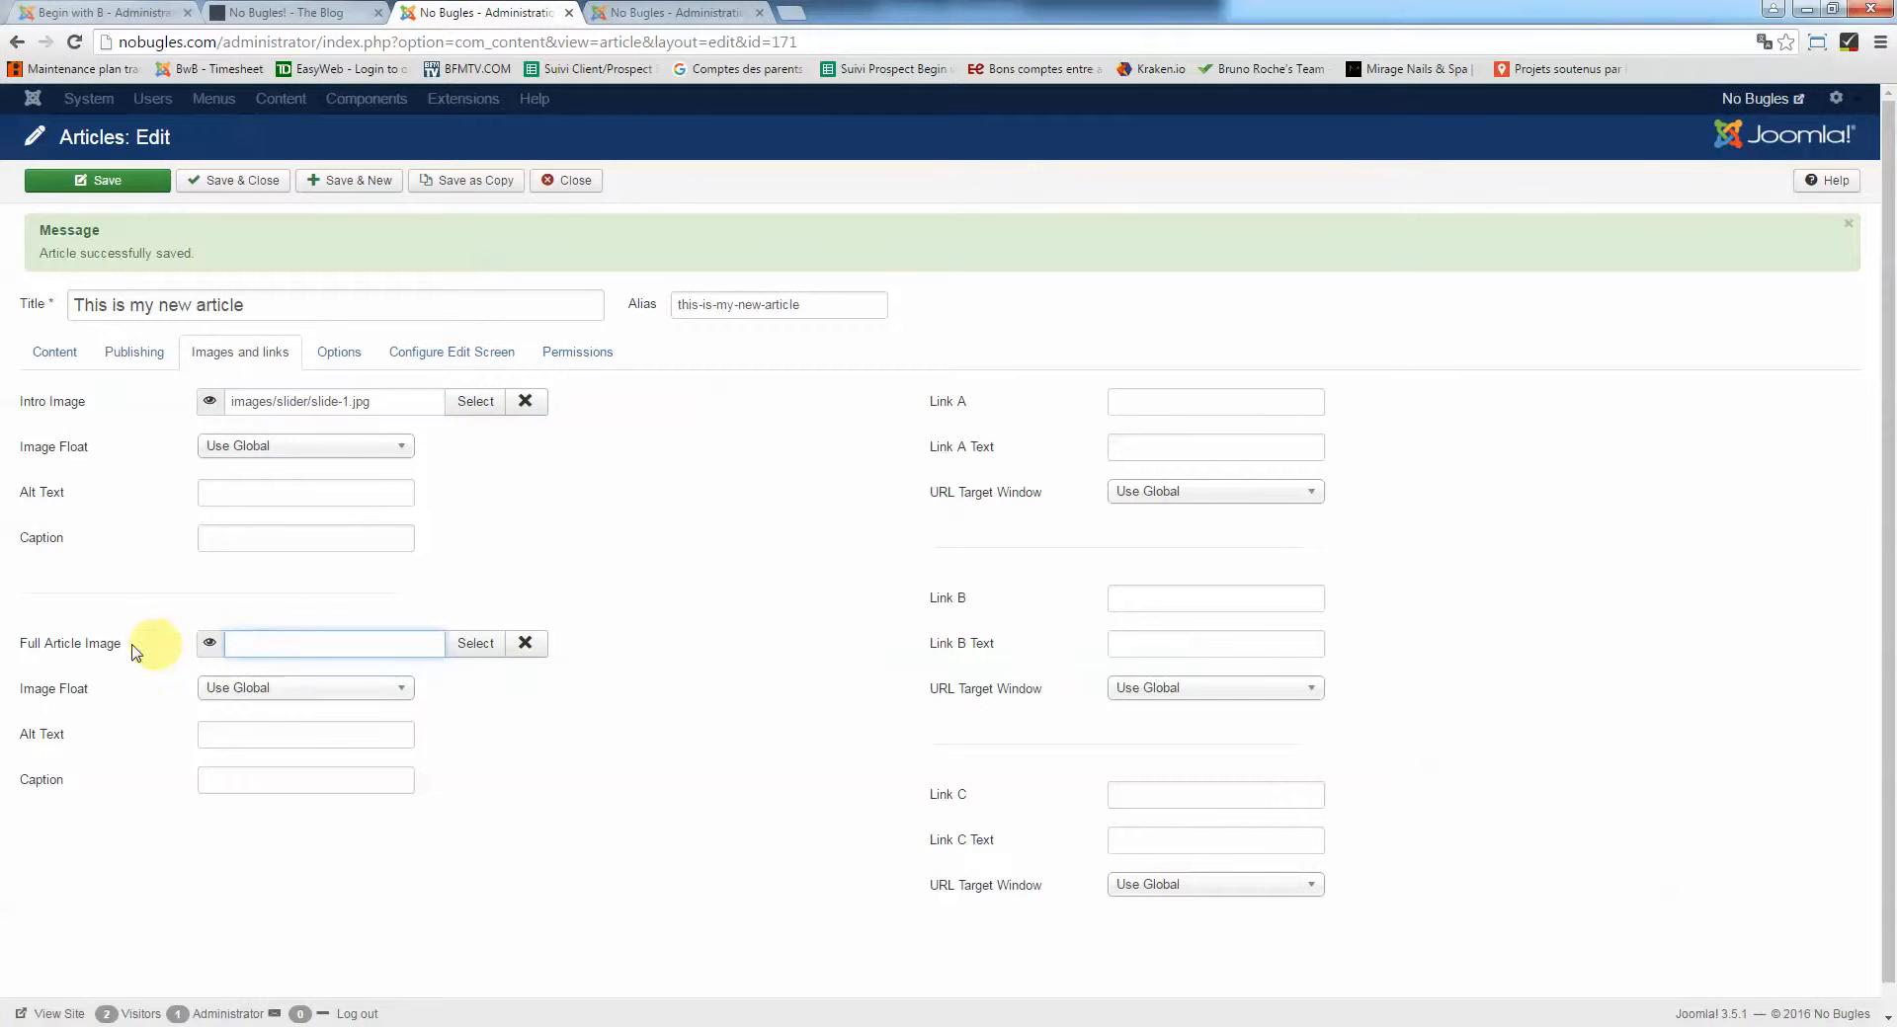
pyautogui.moveTo(123, 646); pyautogui.dragTo(36, 648)
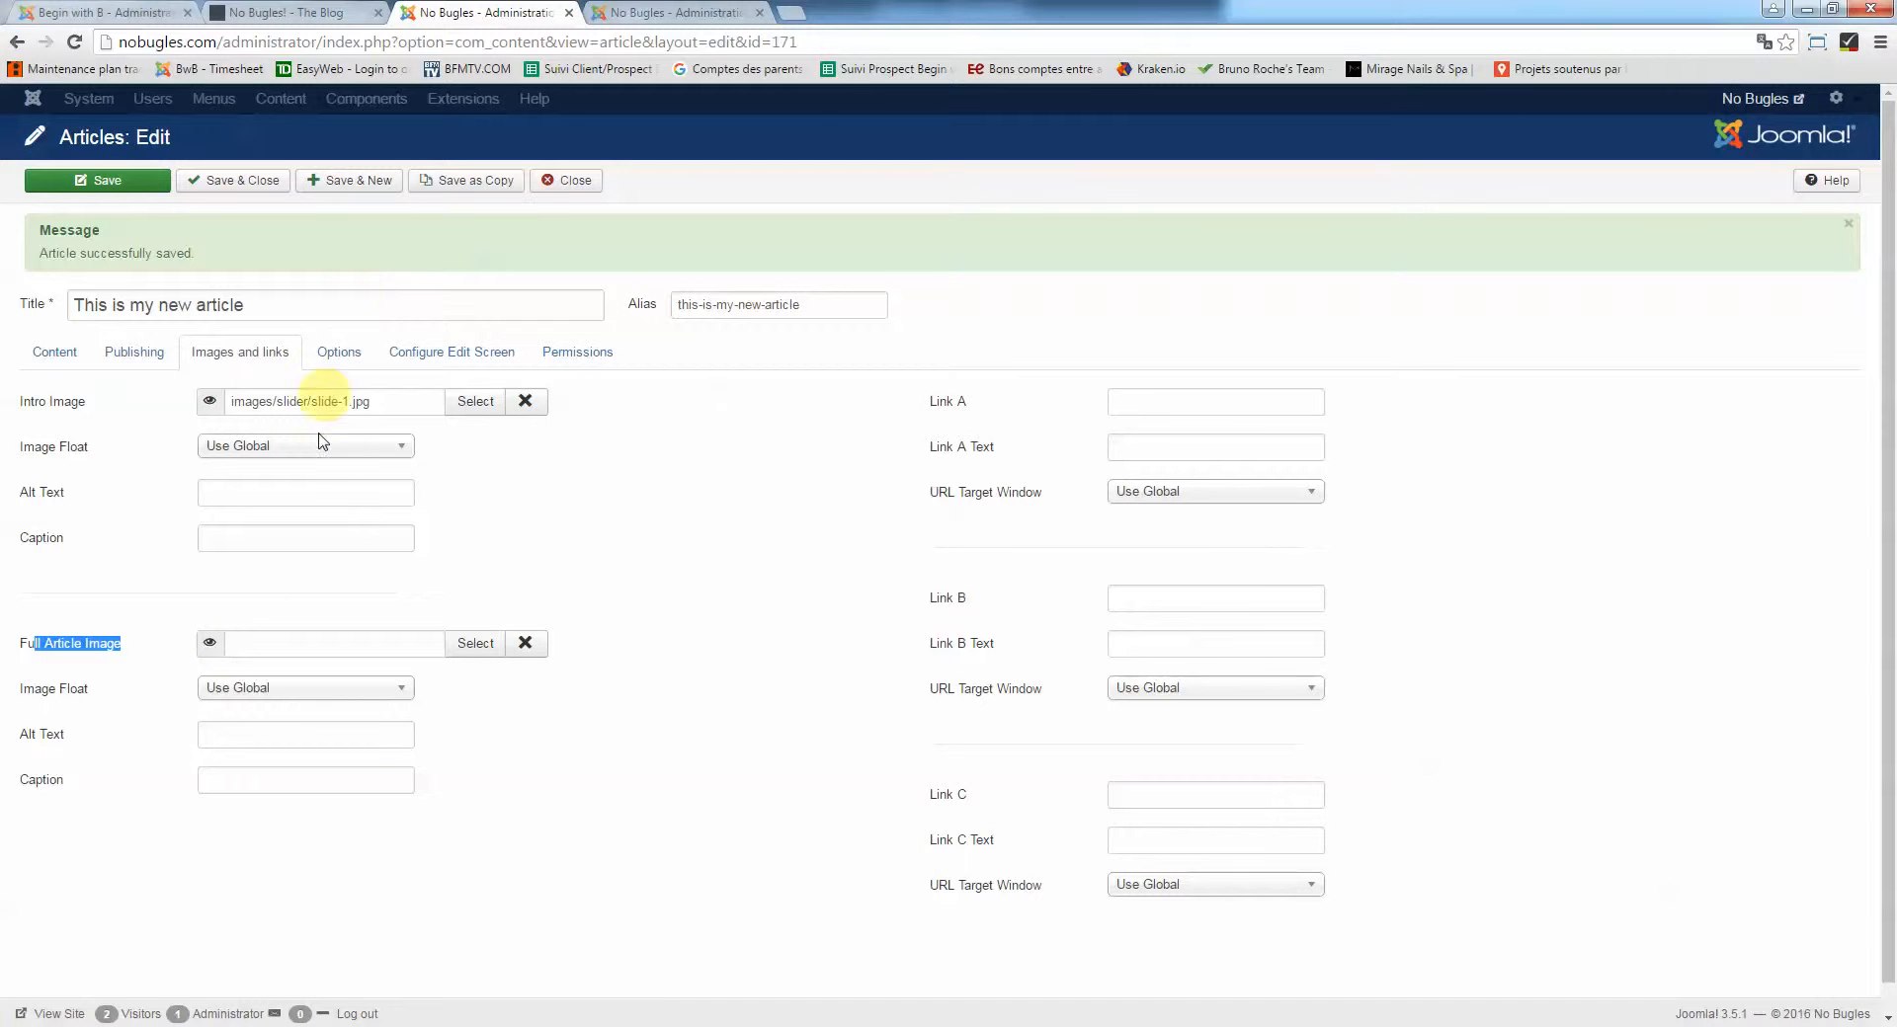
pyautogui.click(262, 642)
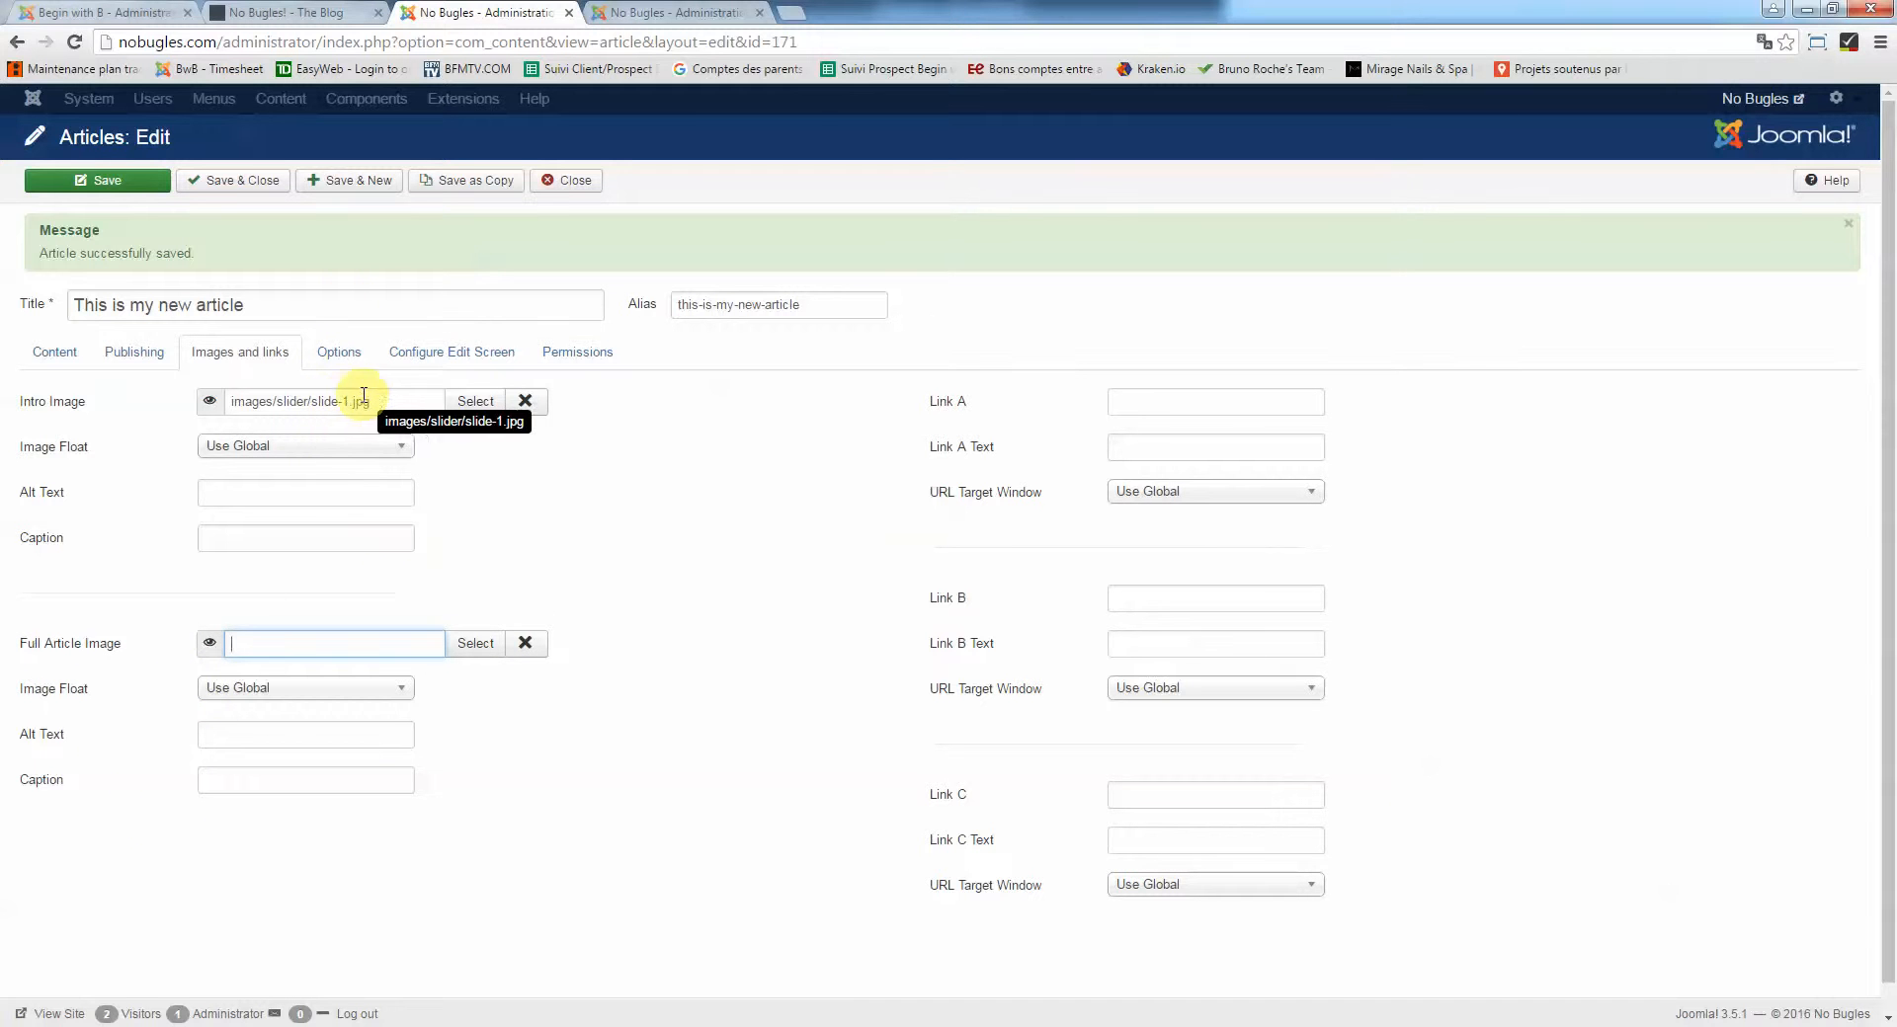
pyautogui.click(397, 401)
pyautogui.moveTo(397, 401); pyautogui.dragTo(135, 393)
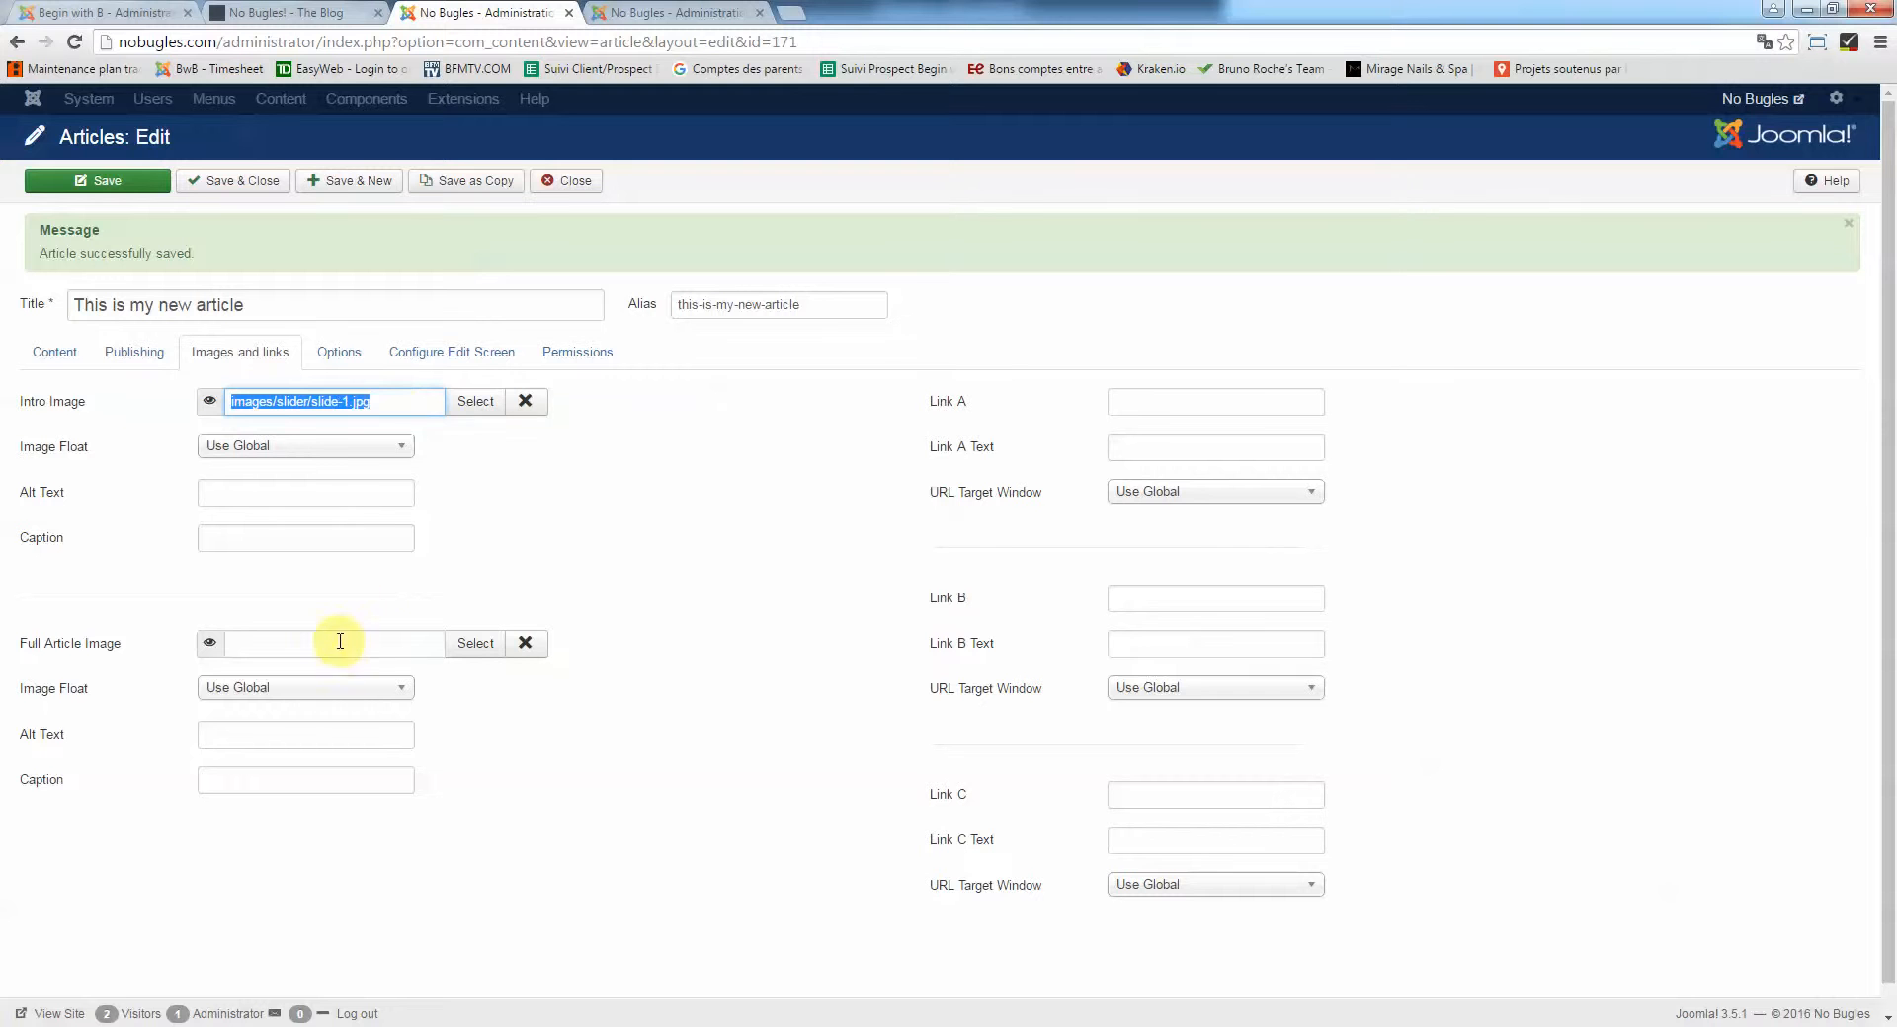
pyautogui.click(239, 648)
pyautogui.click(309, 644)
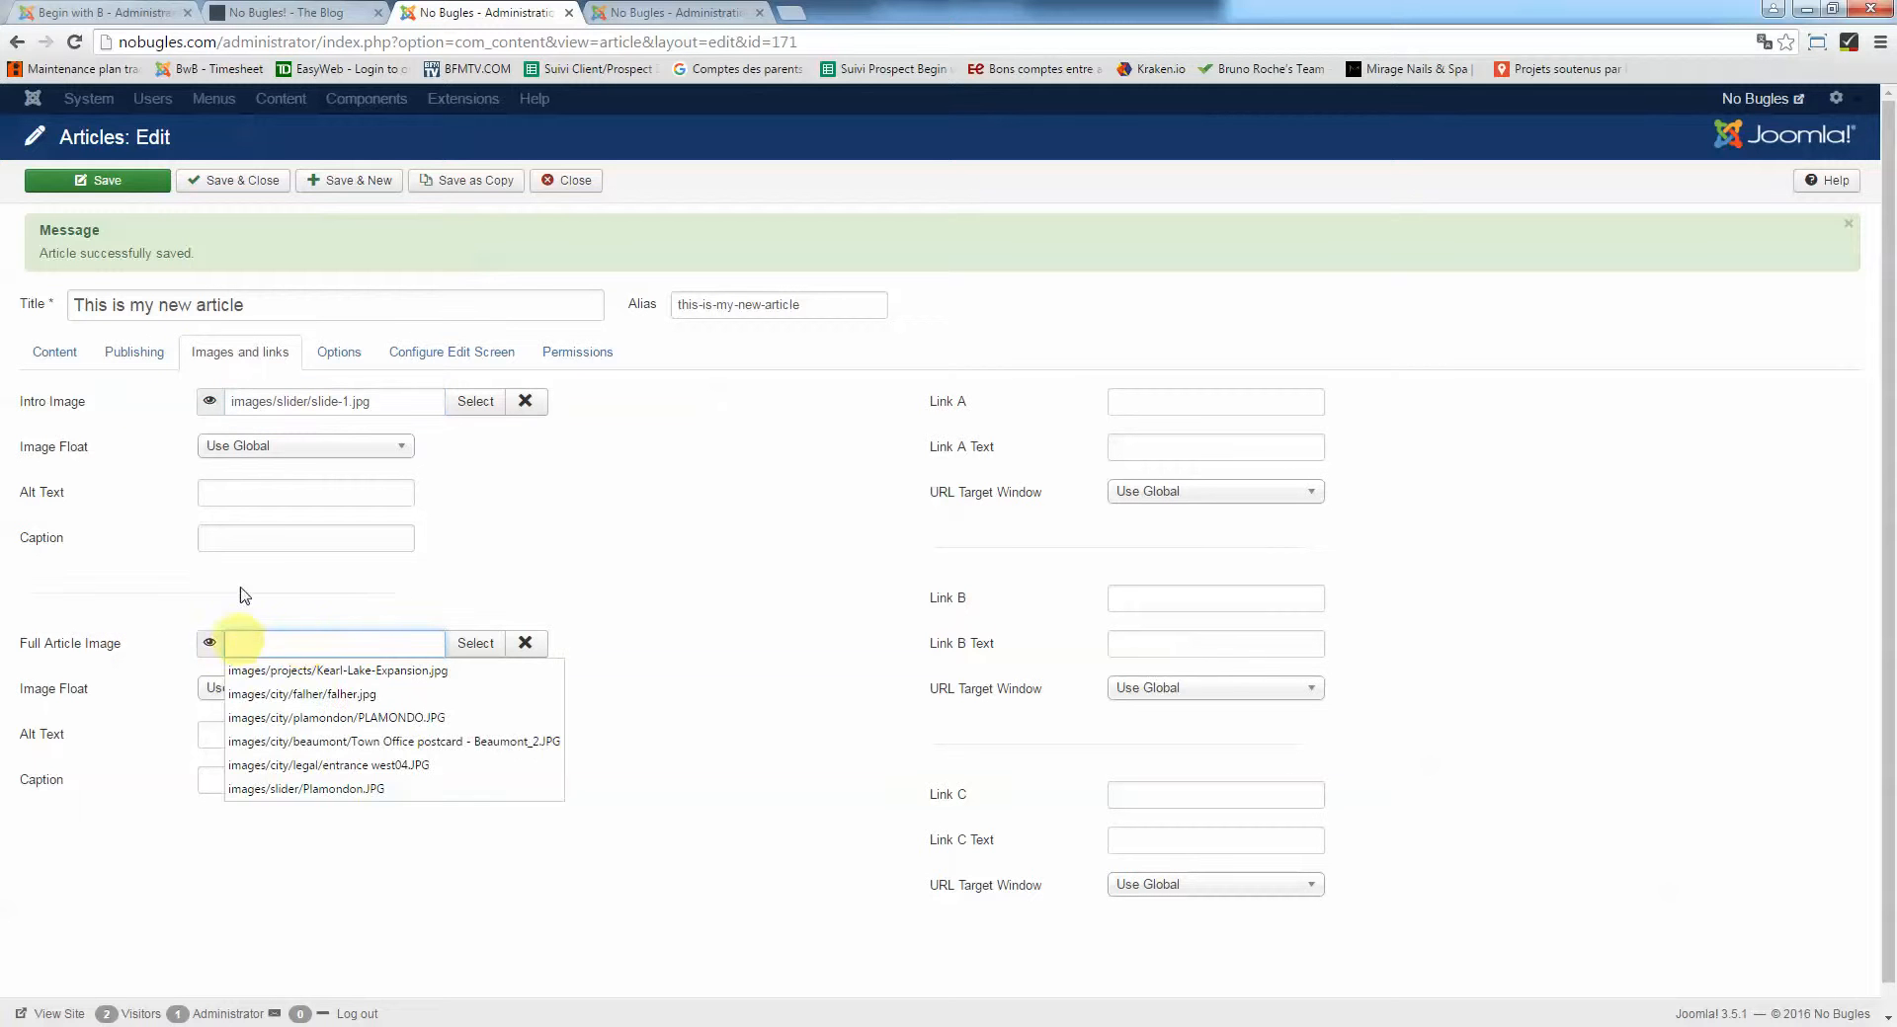
# Save the article and check its intro image on the reloaded blog page and its full text view
pyautogui.click(97, 180)
pyautogui.click(285, 15)
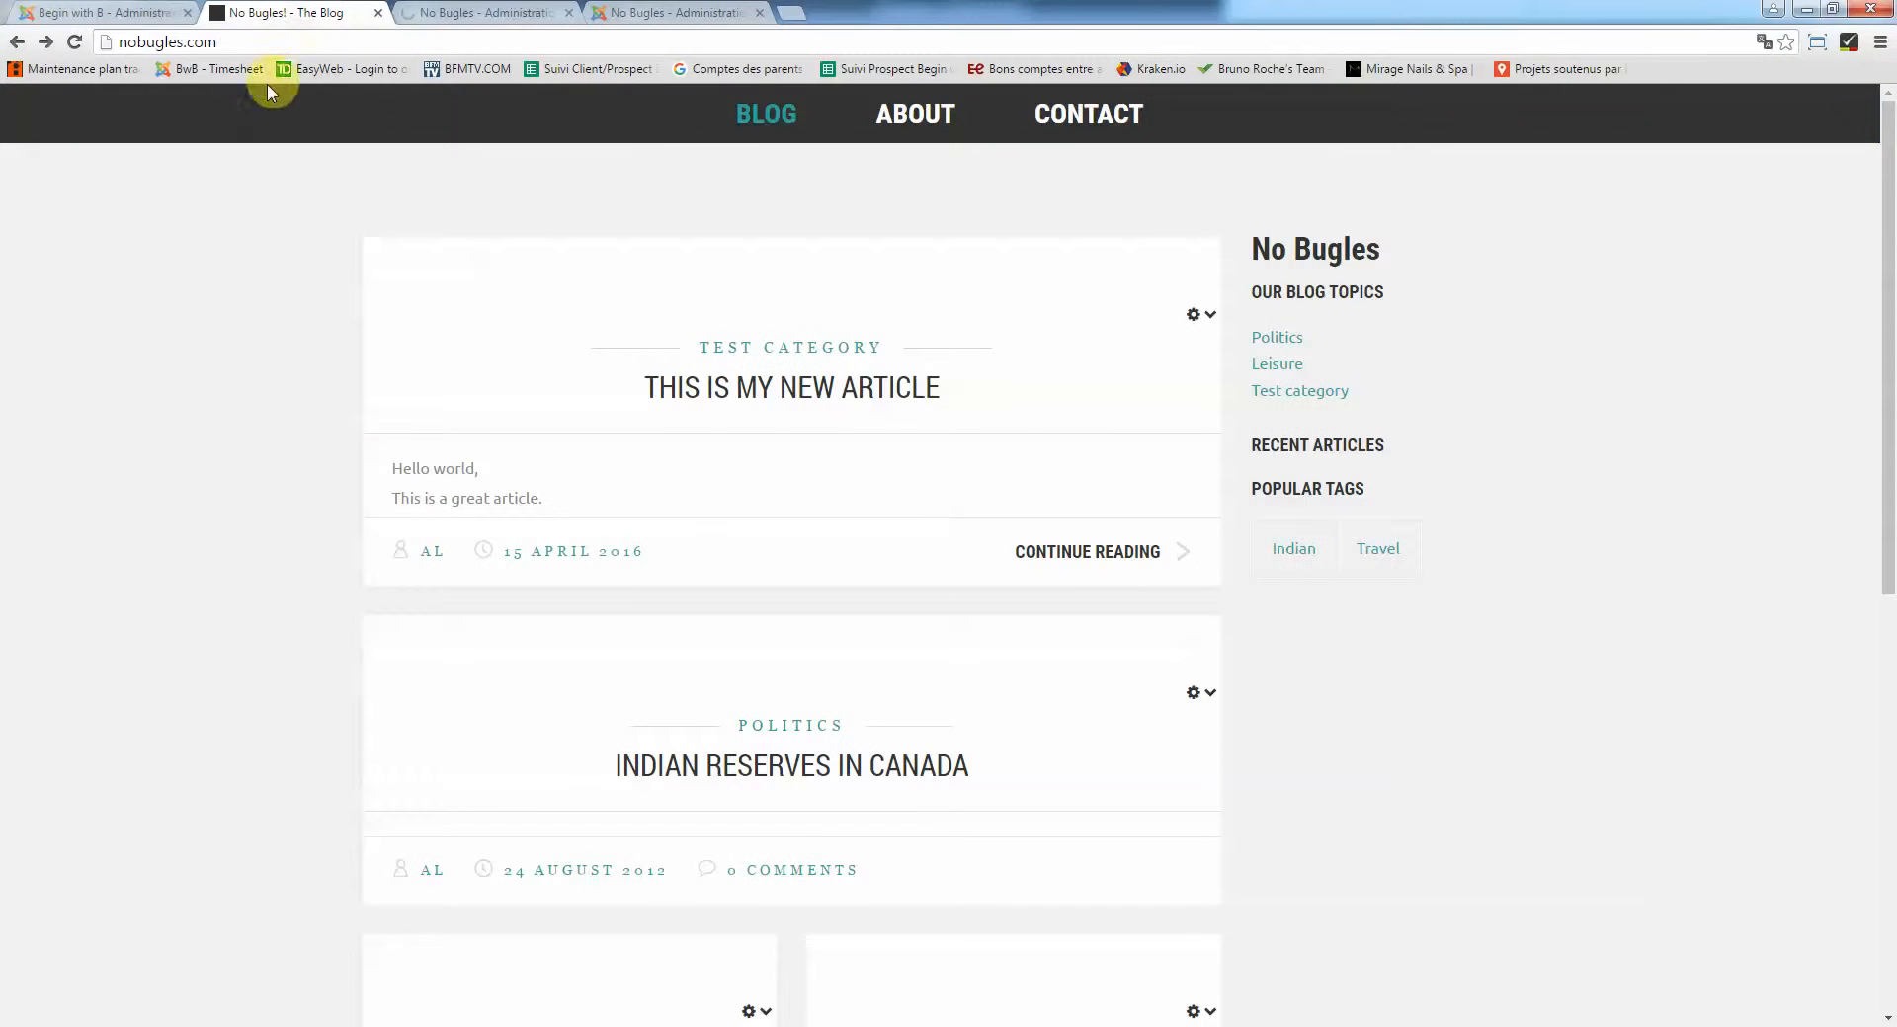
pyautogui.click(73, 43)
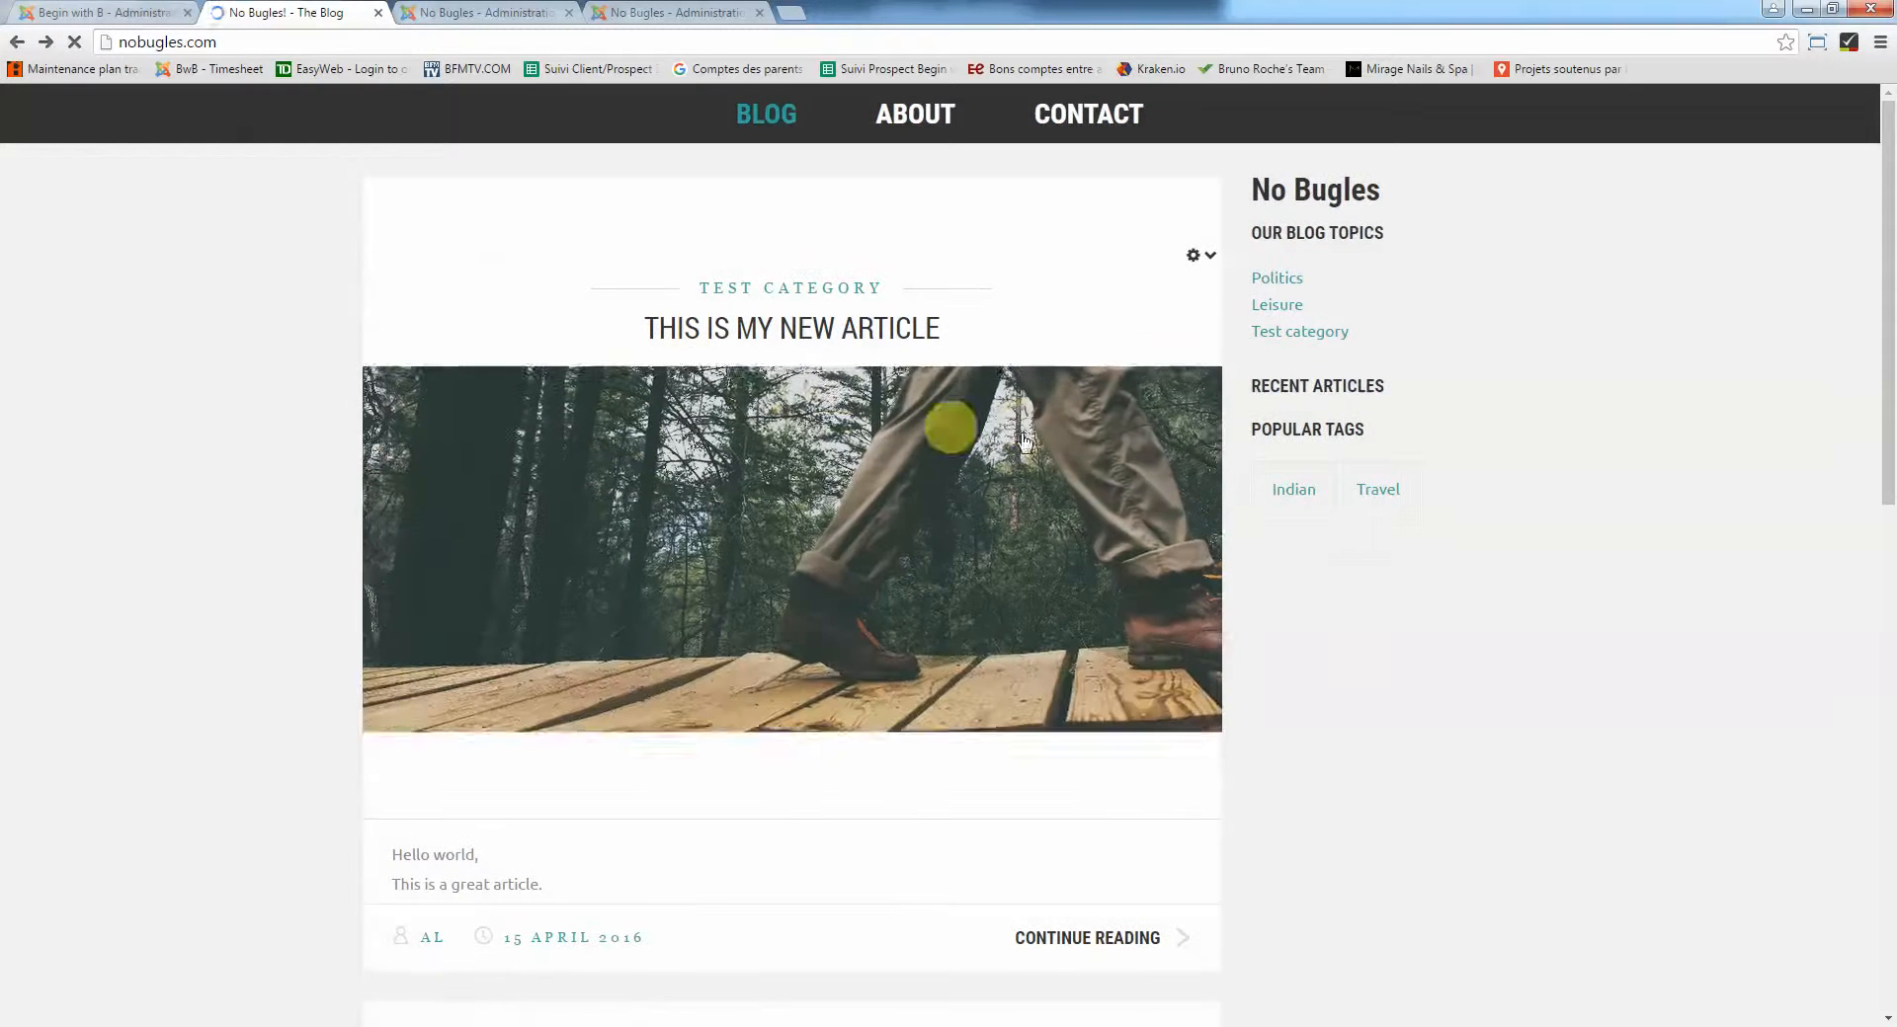
pyautogui.scroll(-2, 229, 533)
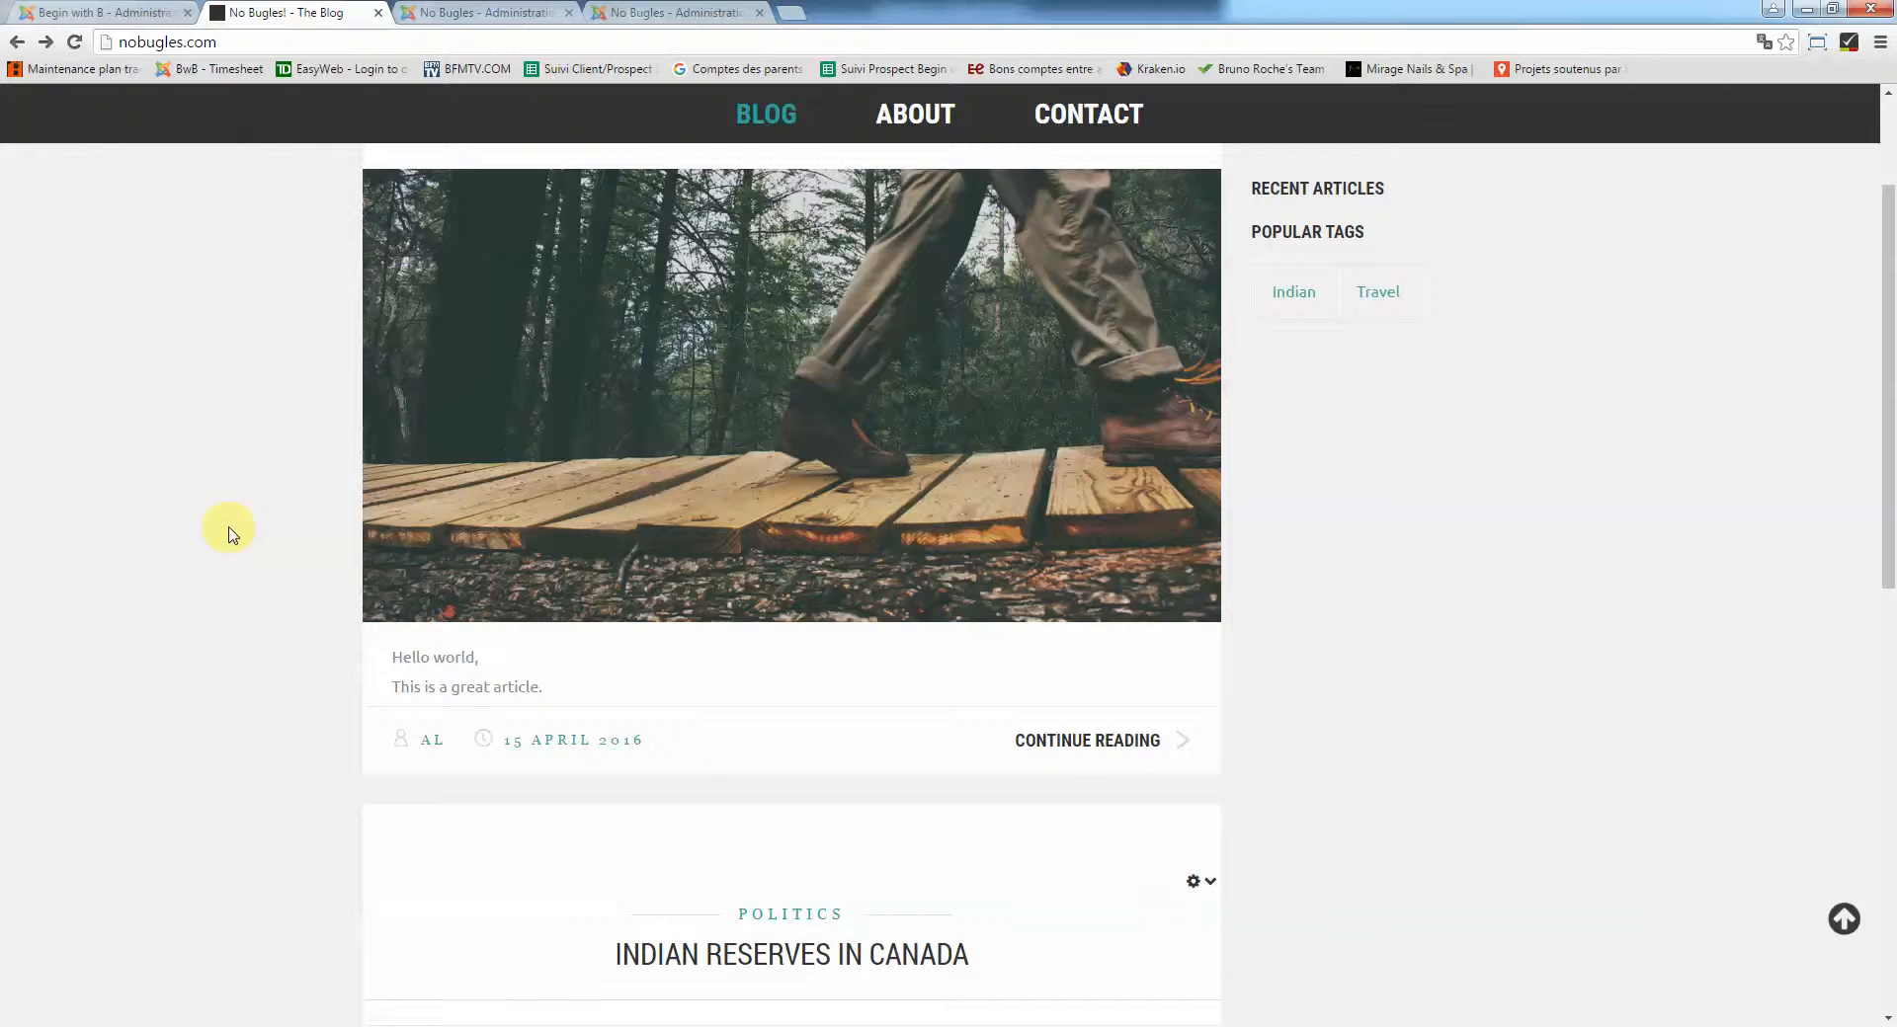
pyautogui.scroll(2, 465, 669)
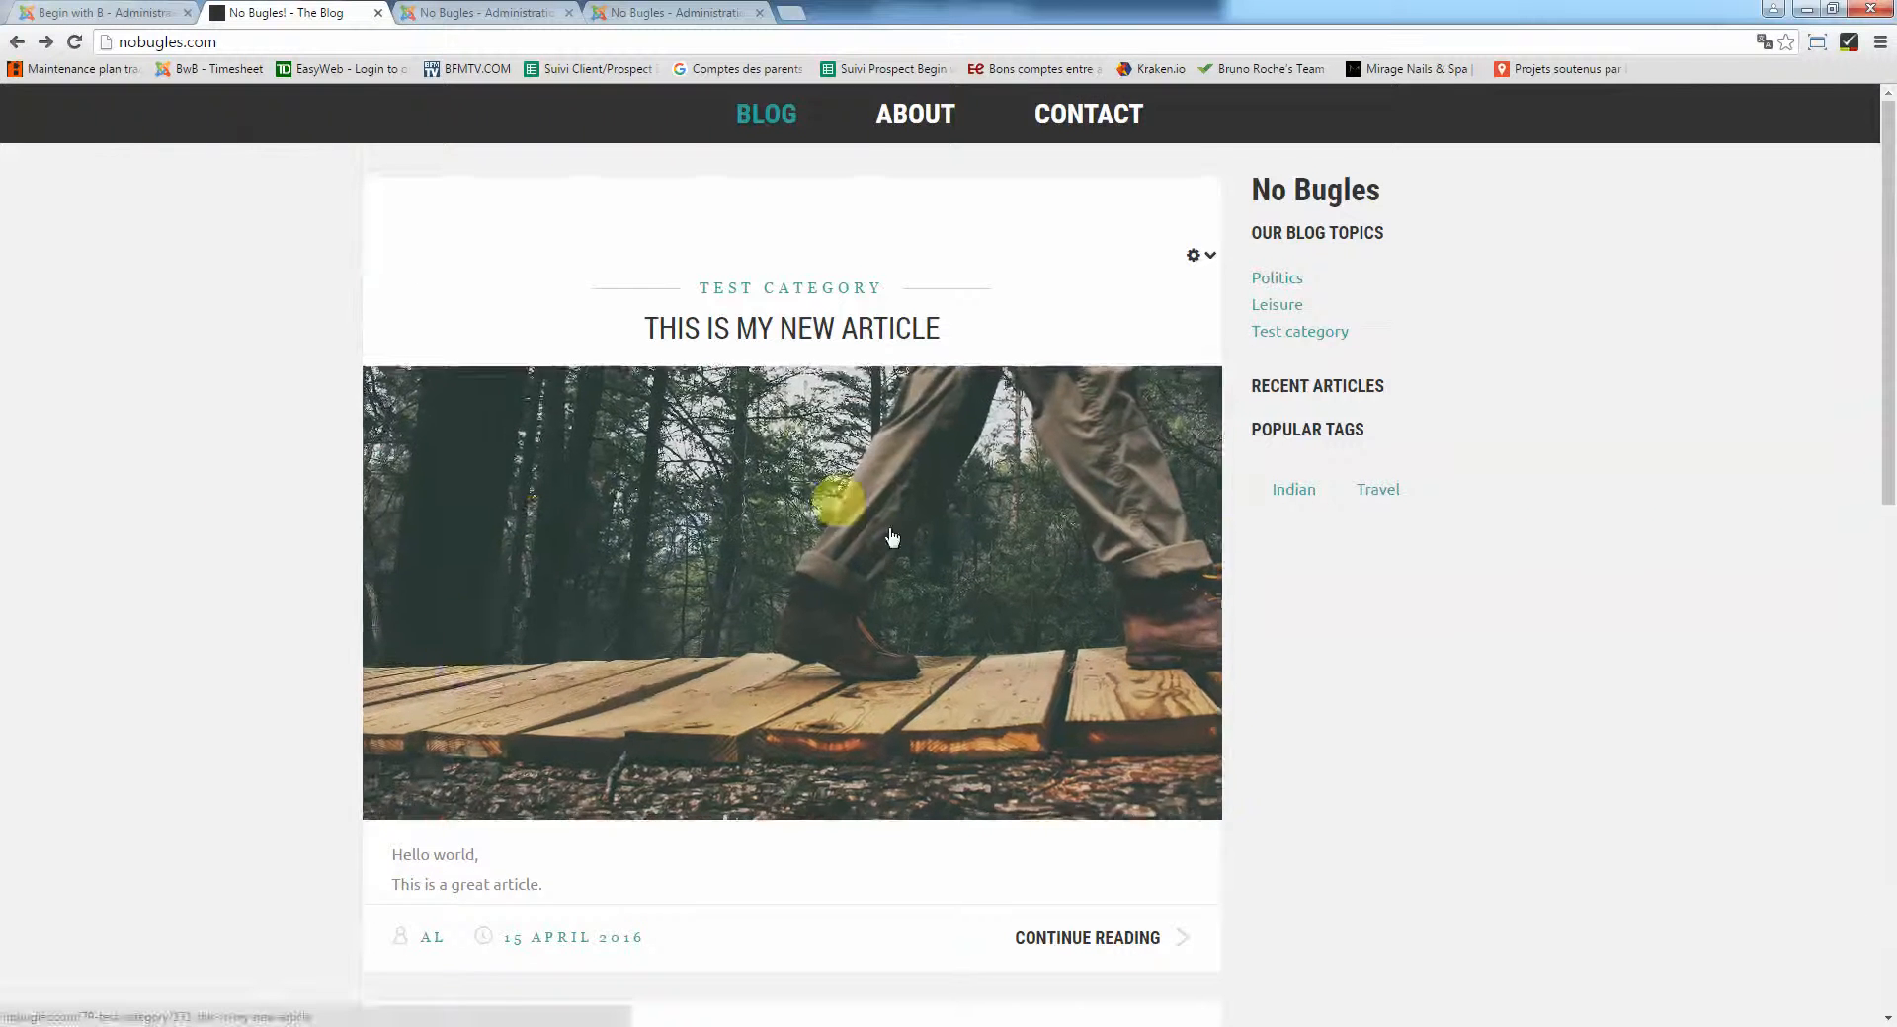
pyautogui.scroll(-2, 892, 536)
pyautogui.click(1117, 741)
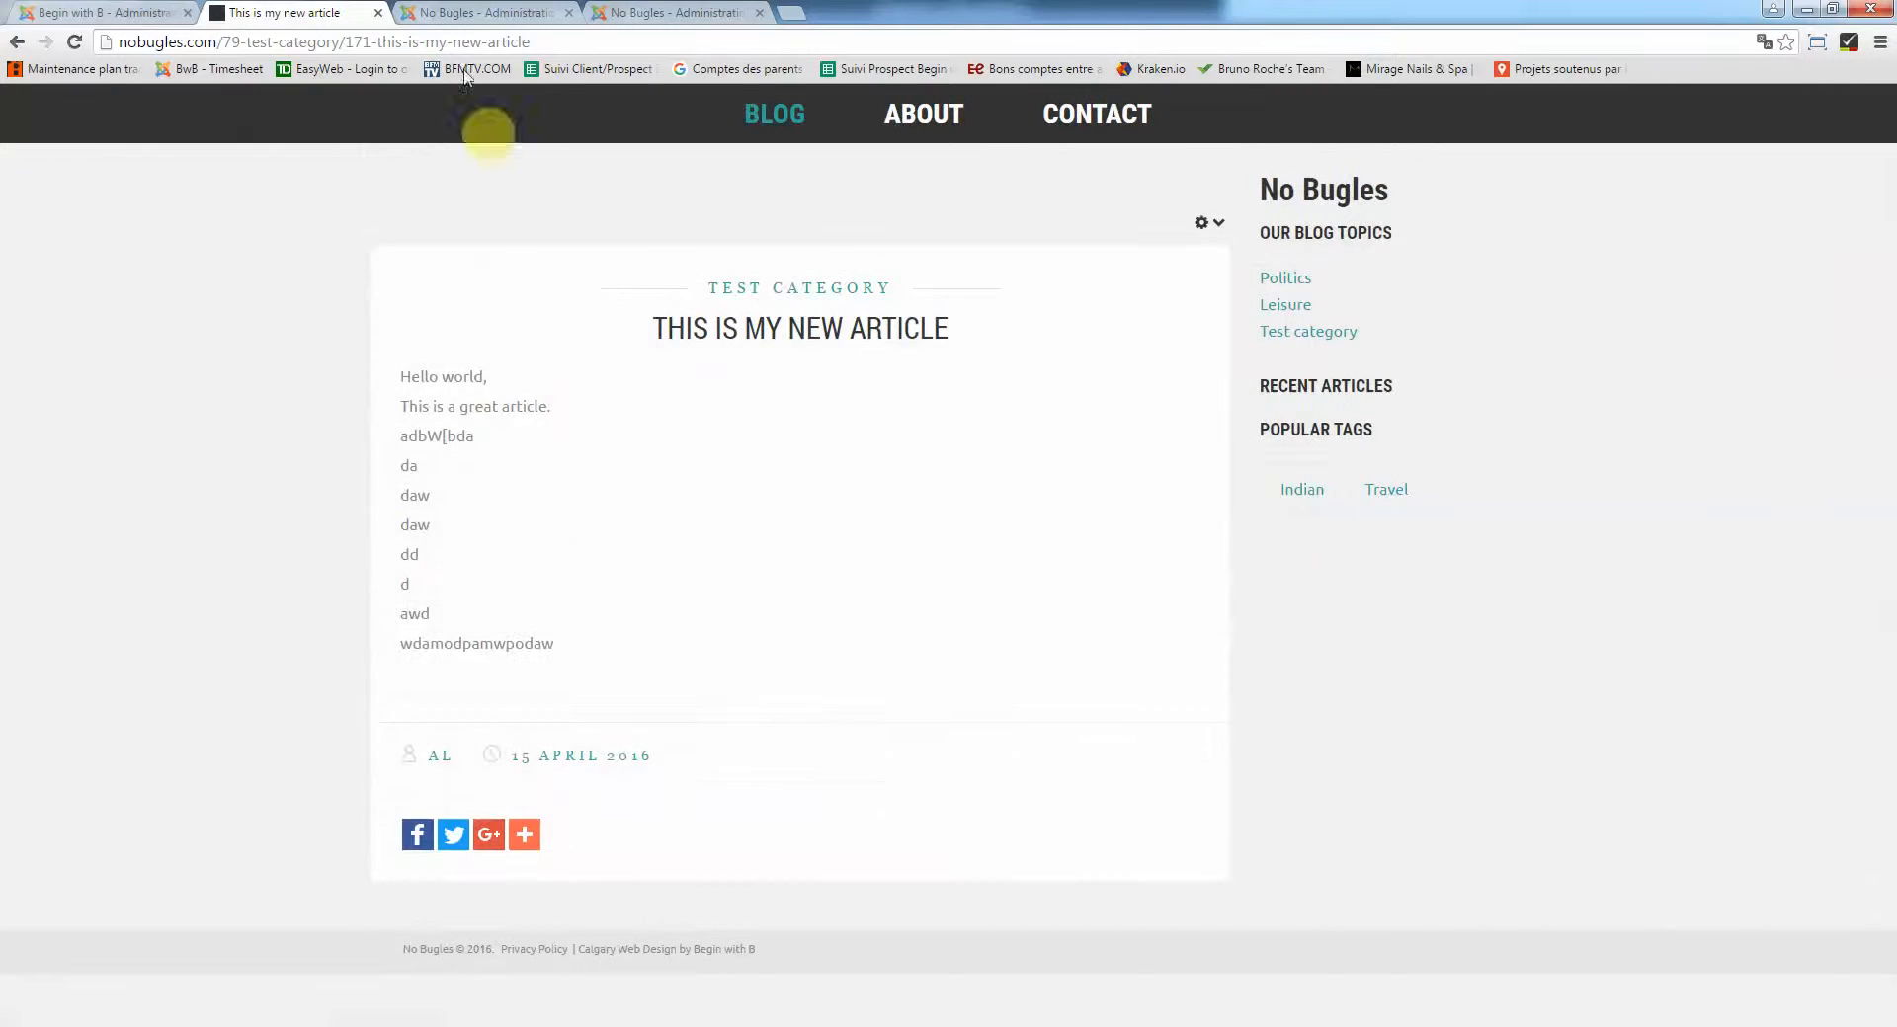
# Set the Full Article Image to slide-2.jpg from the slider folder, save the article, and check the reloaded public article page
pyautogui.click(435, 9)
pyautogui.click(296, 643)
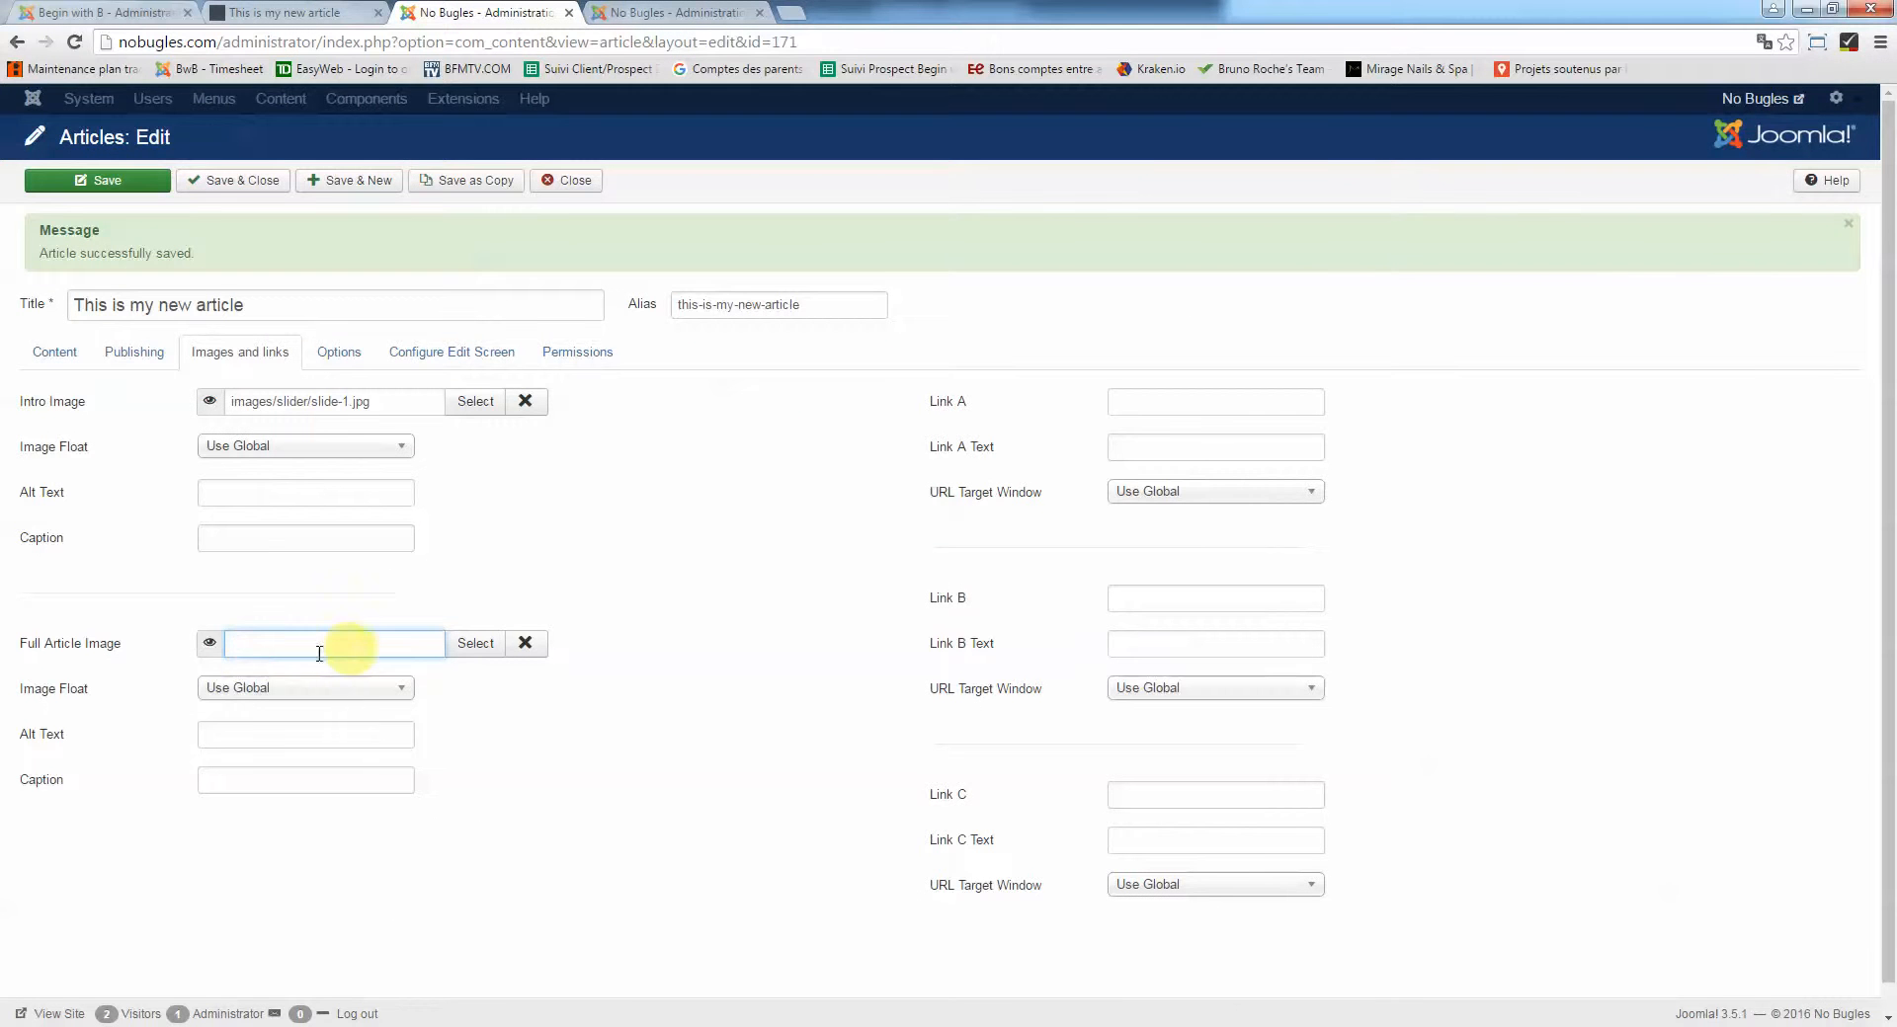
pyautogui.click(475, 643)
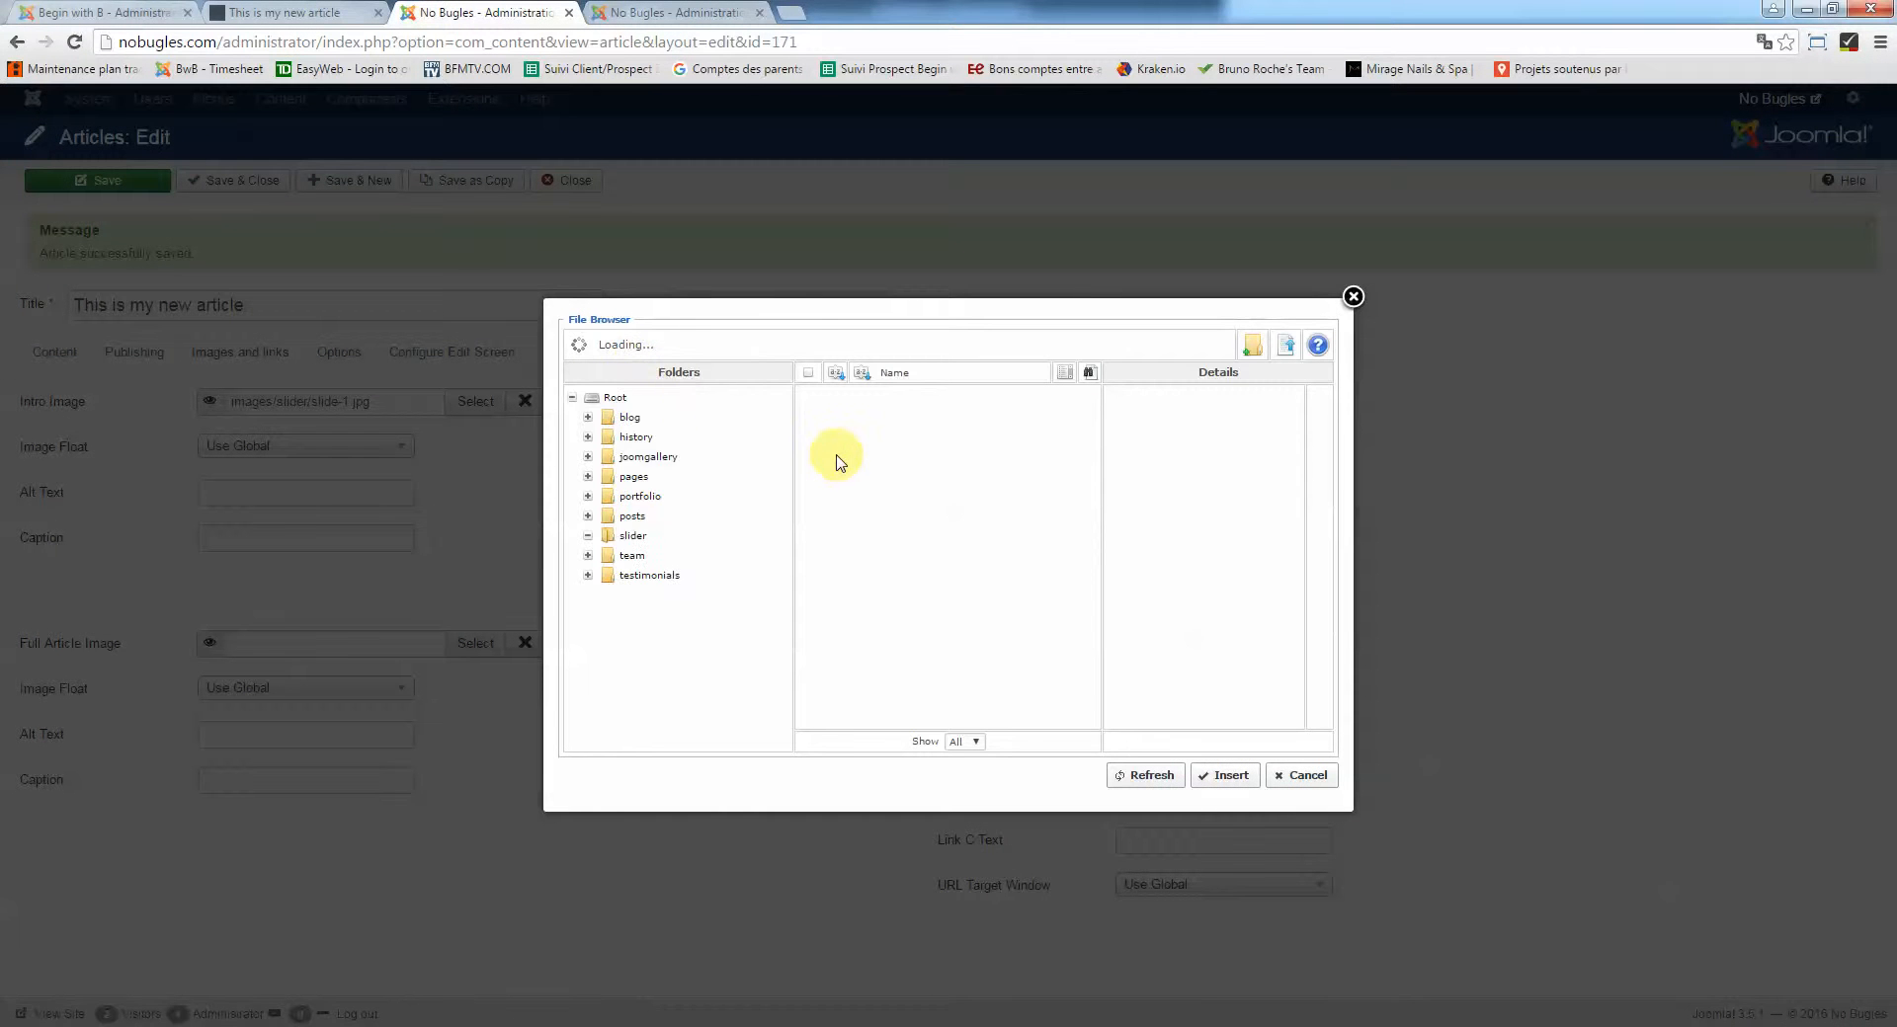
pyautogui.click(875, 420)
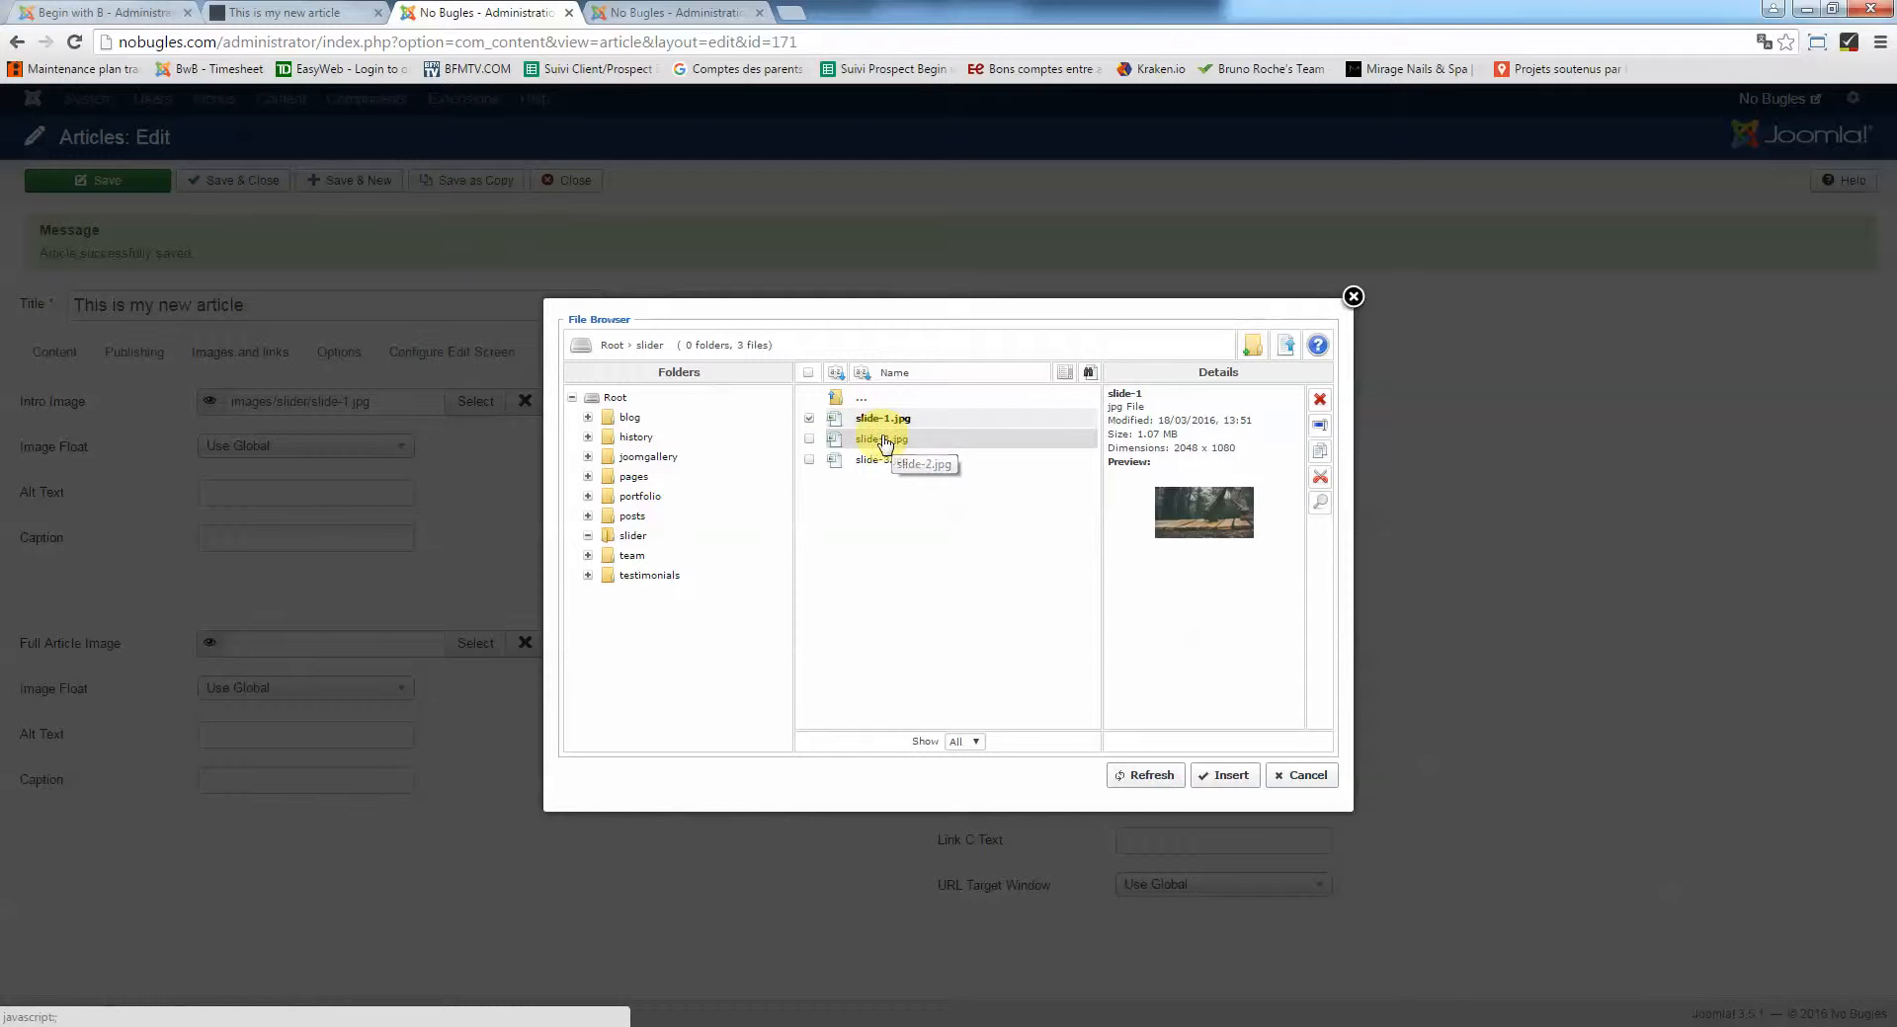
pyautogui.click(879, 440)
pyautogui.click(1226, 777)
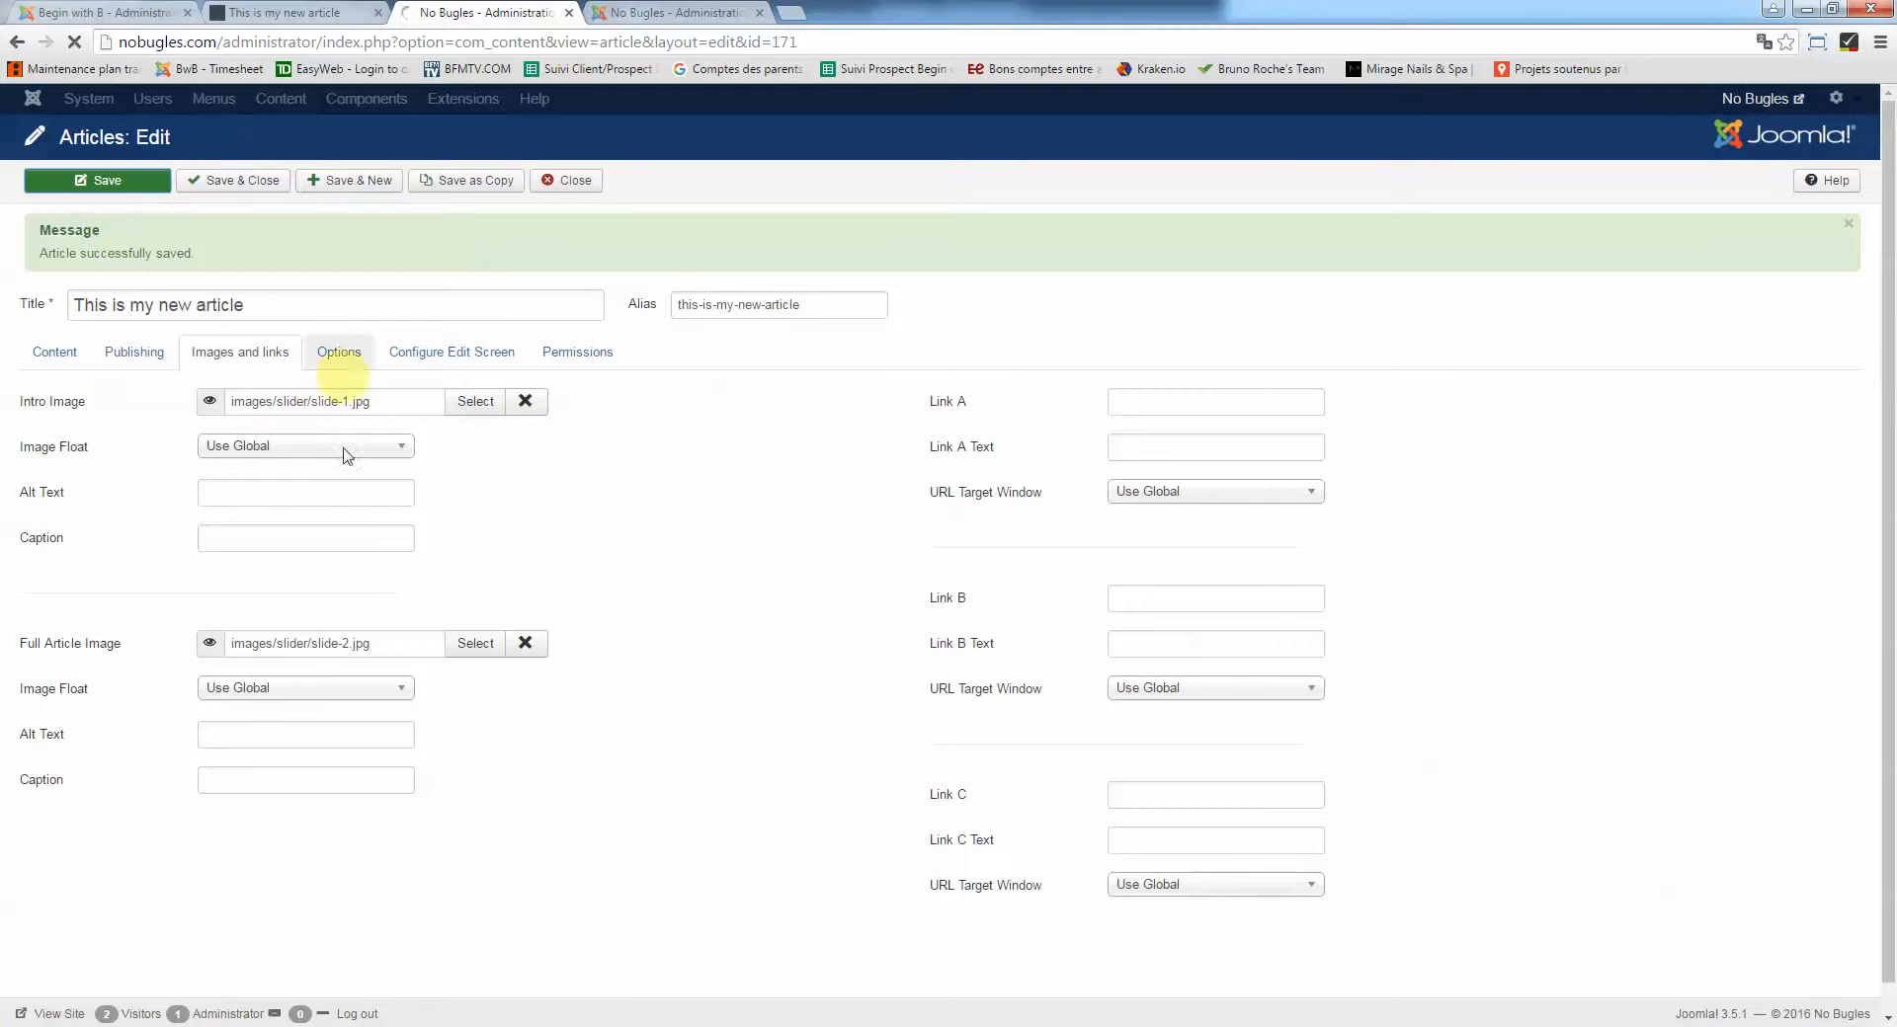
pyautogui.click(337, 189)
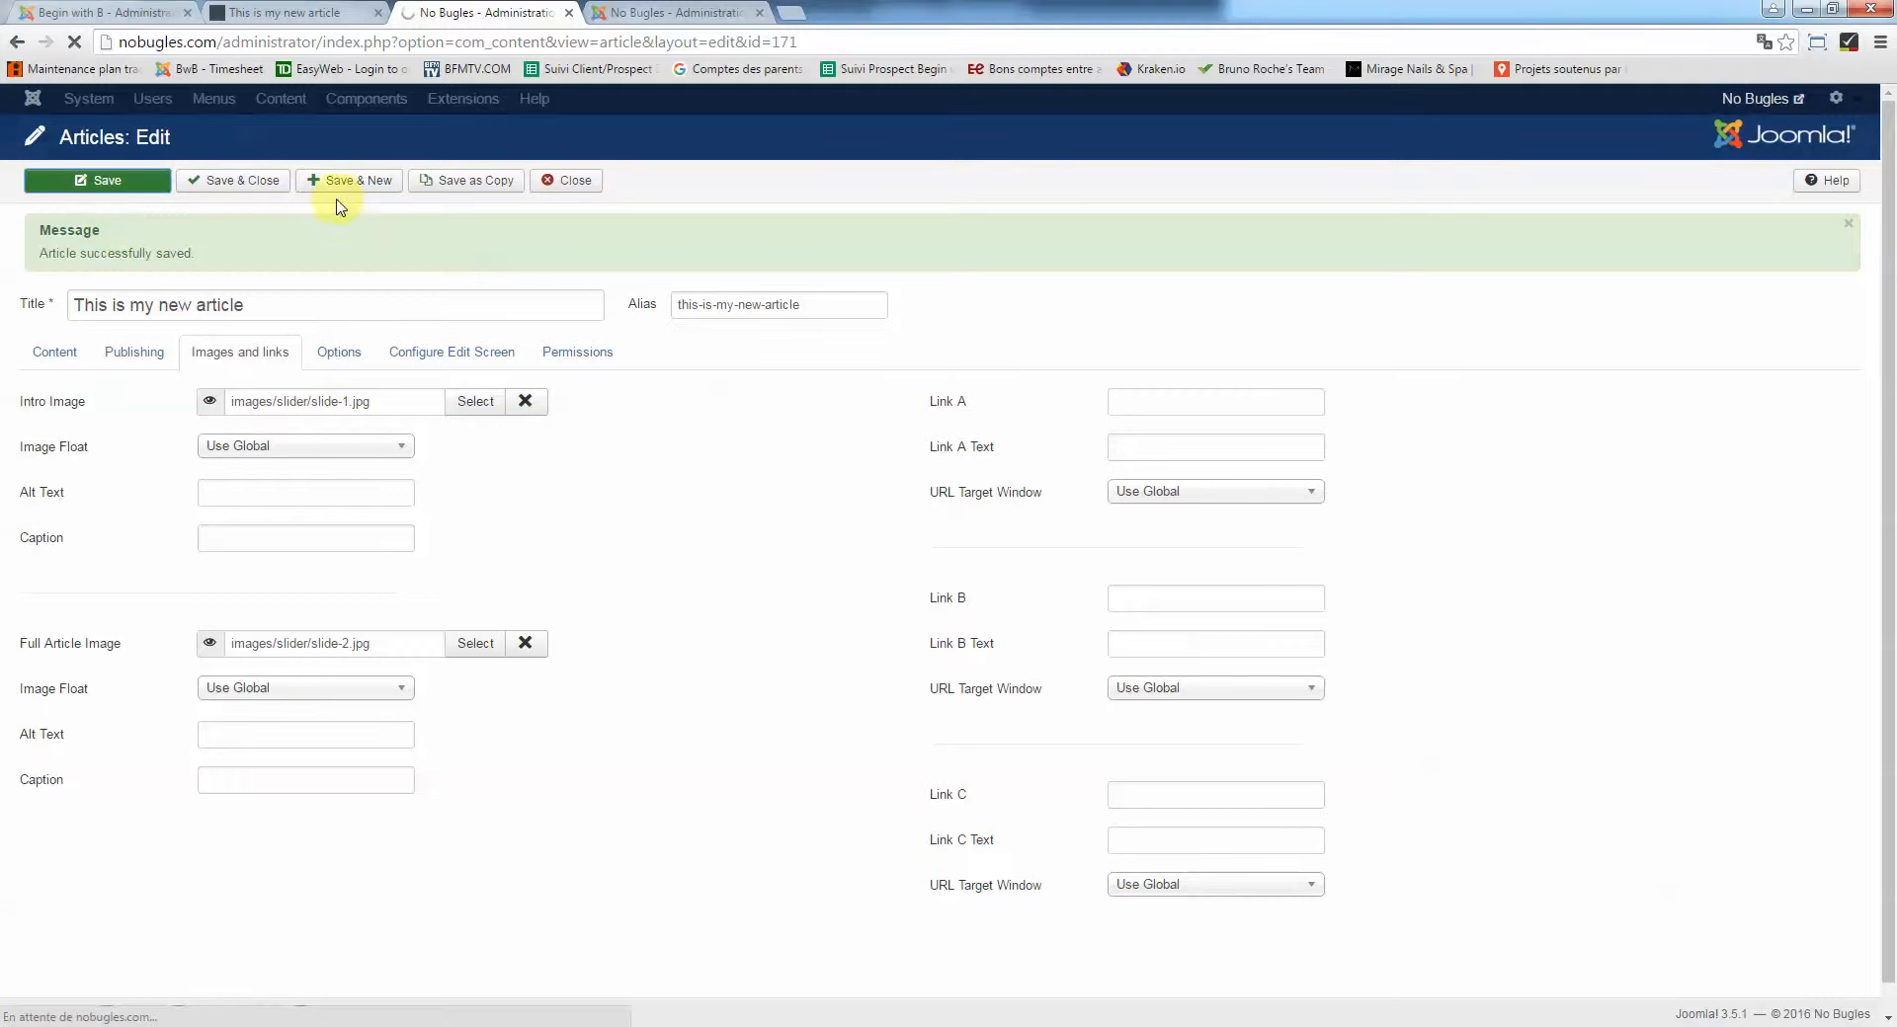
pyautogui.click(287, 12)
pyautogui.click(76, 42)
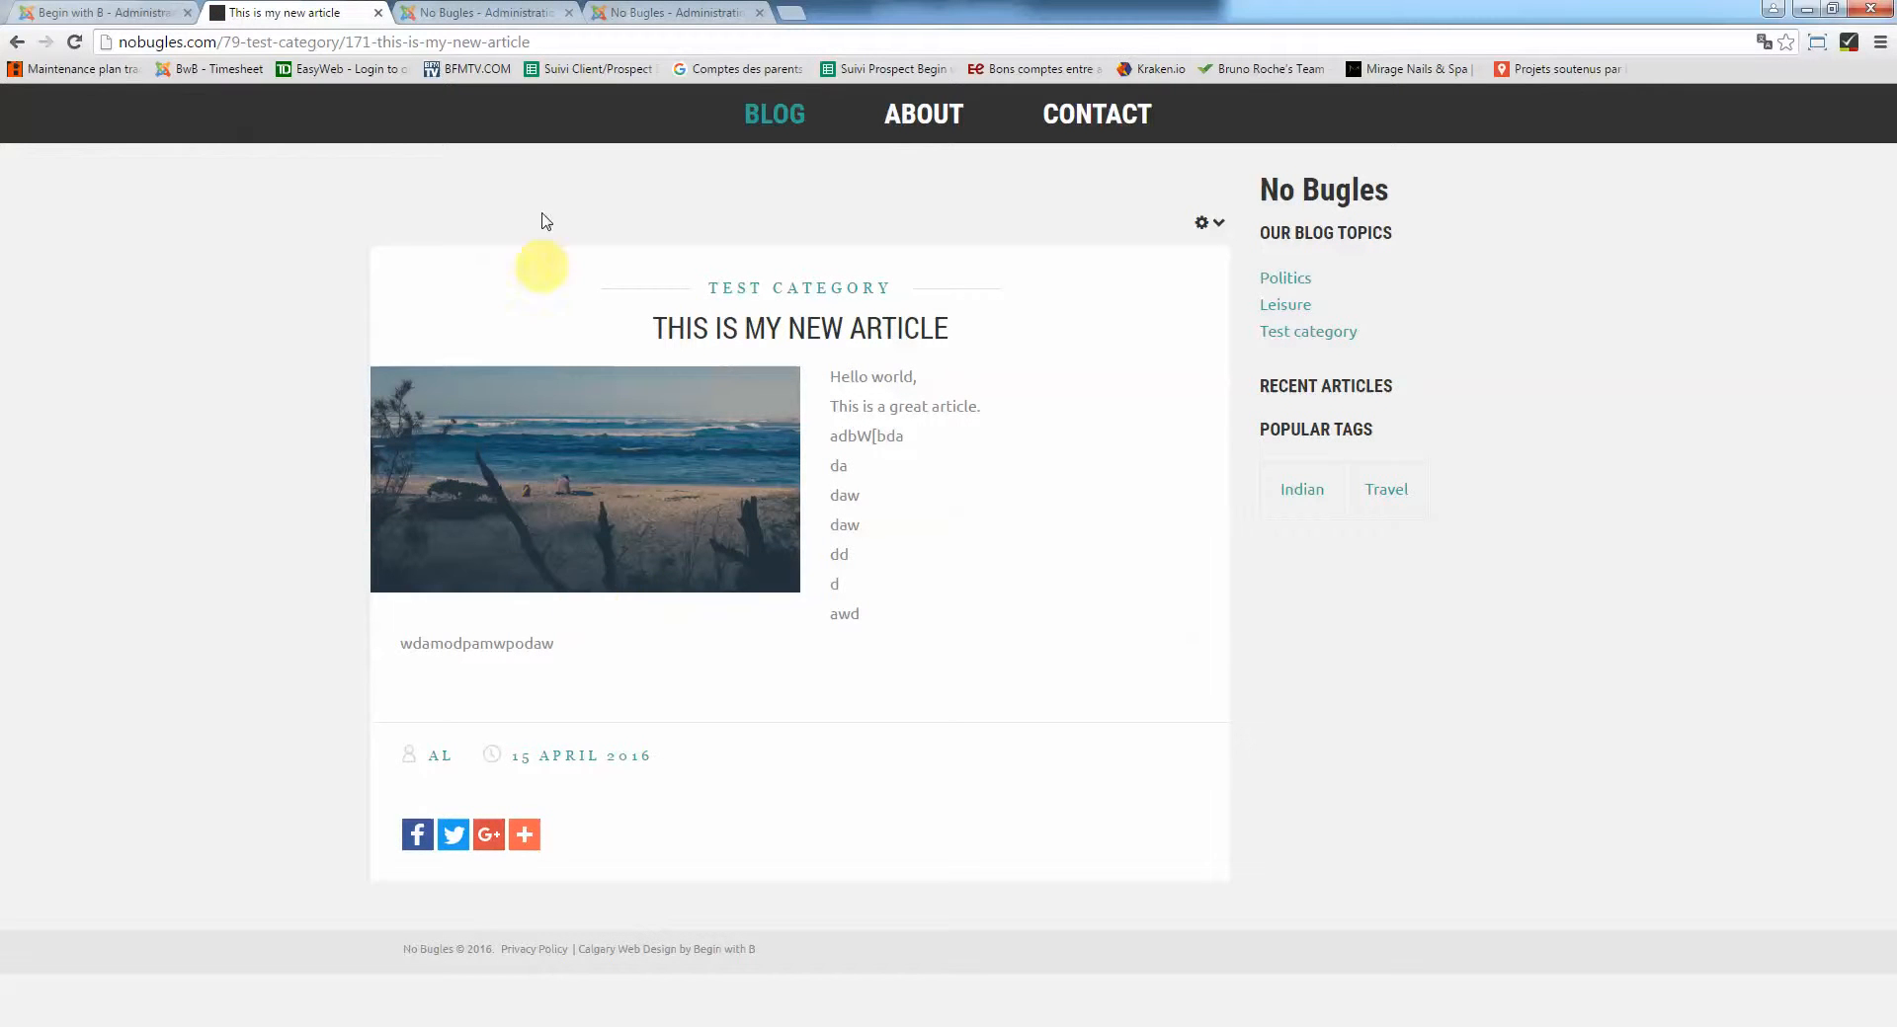
# Open the file browser for the article's intro image and preview blog-img1.jpg in the blog folder
pyautogui.click(489, 12)
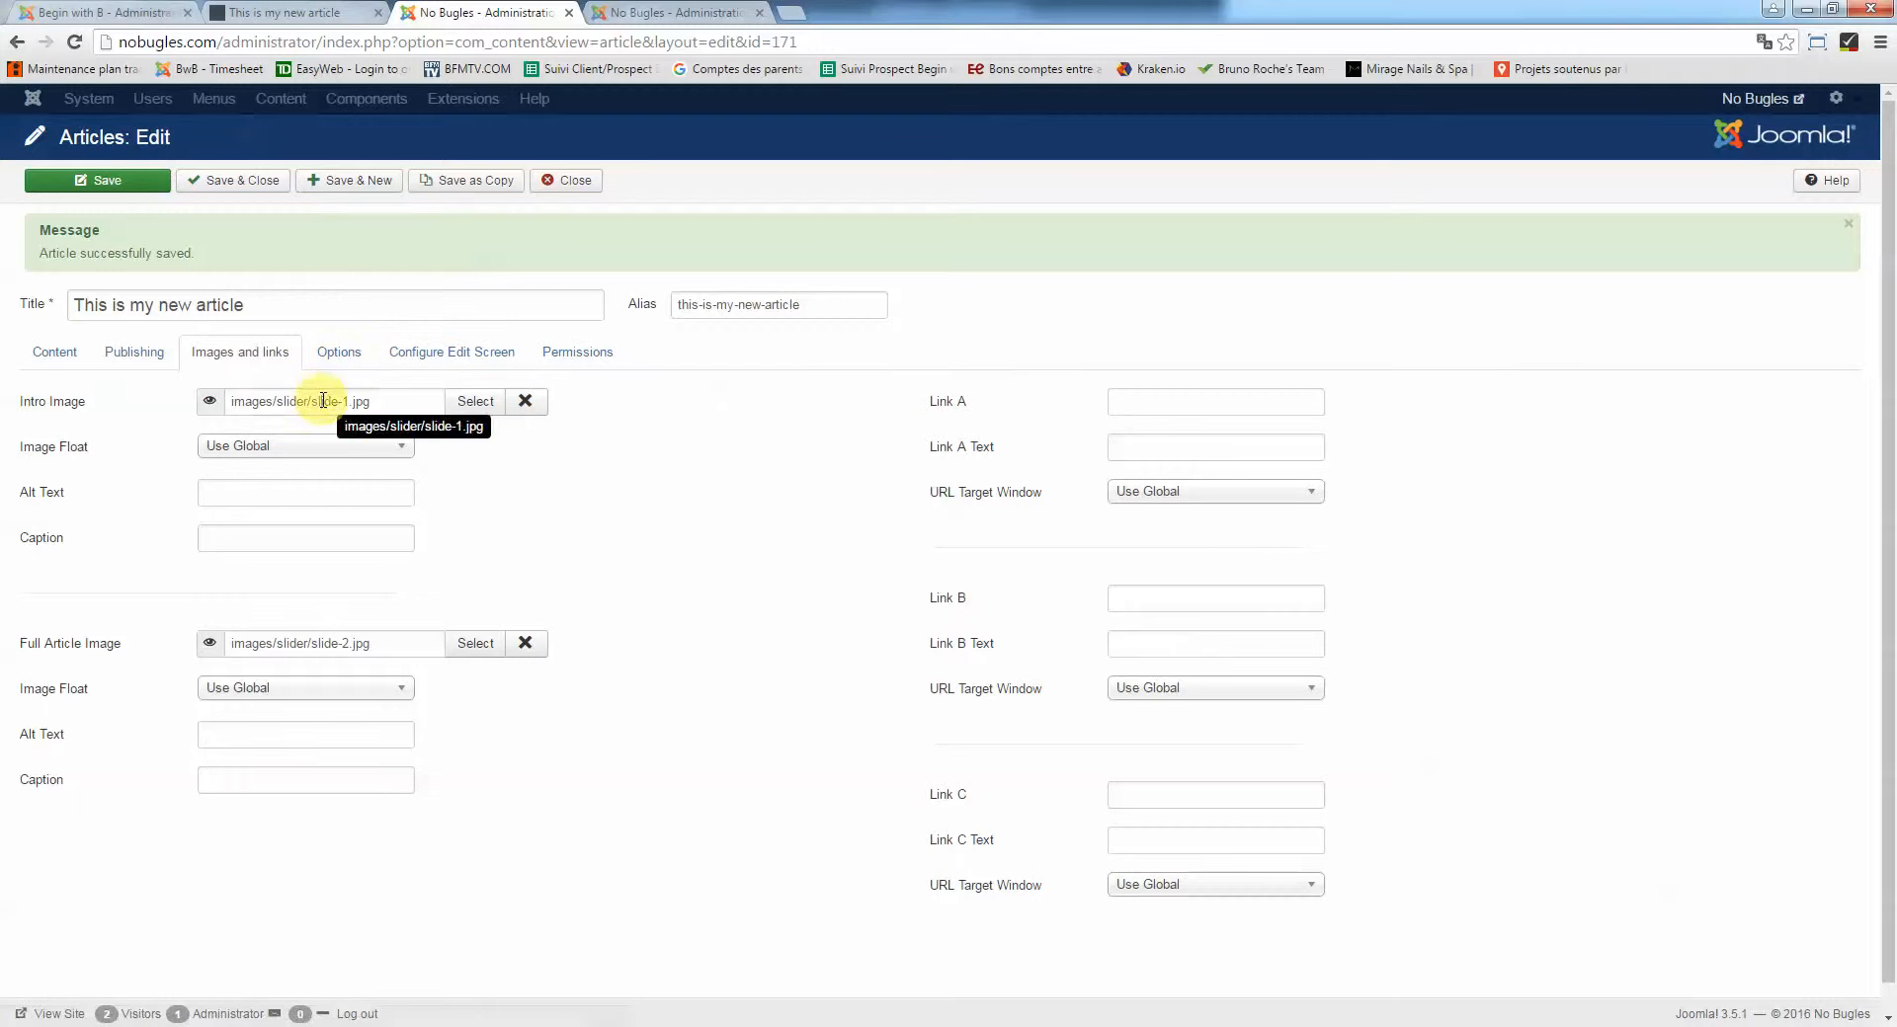
pyautogui.click(482, 401)
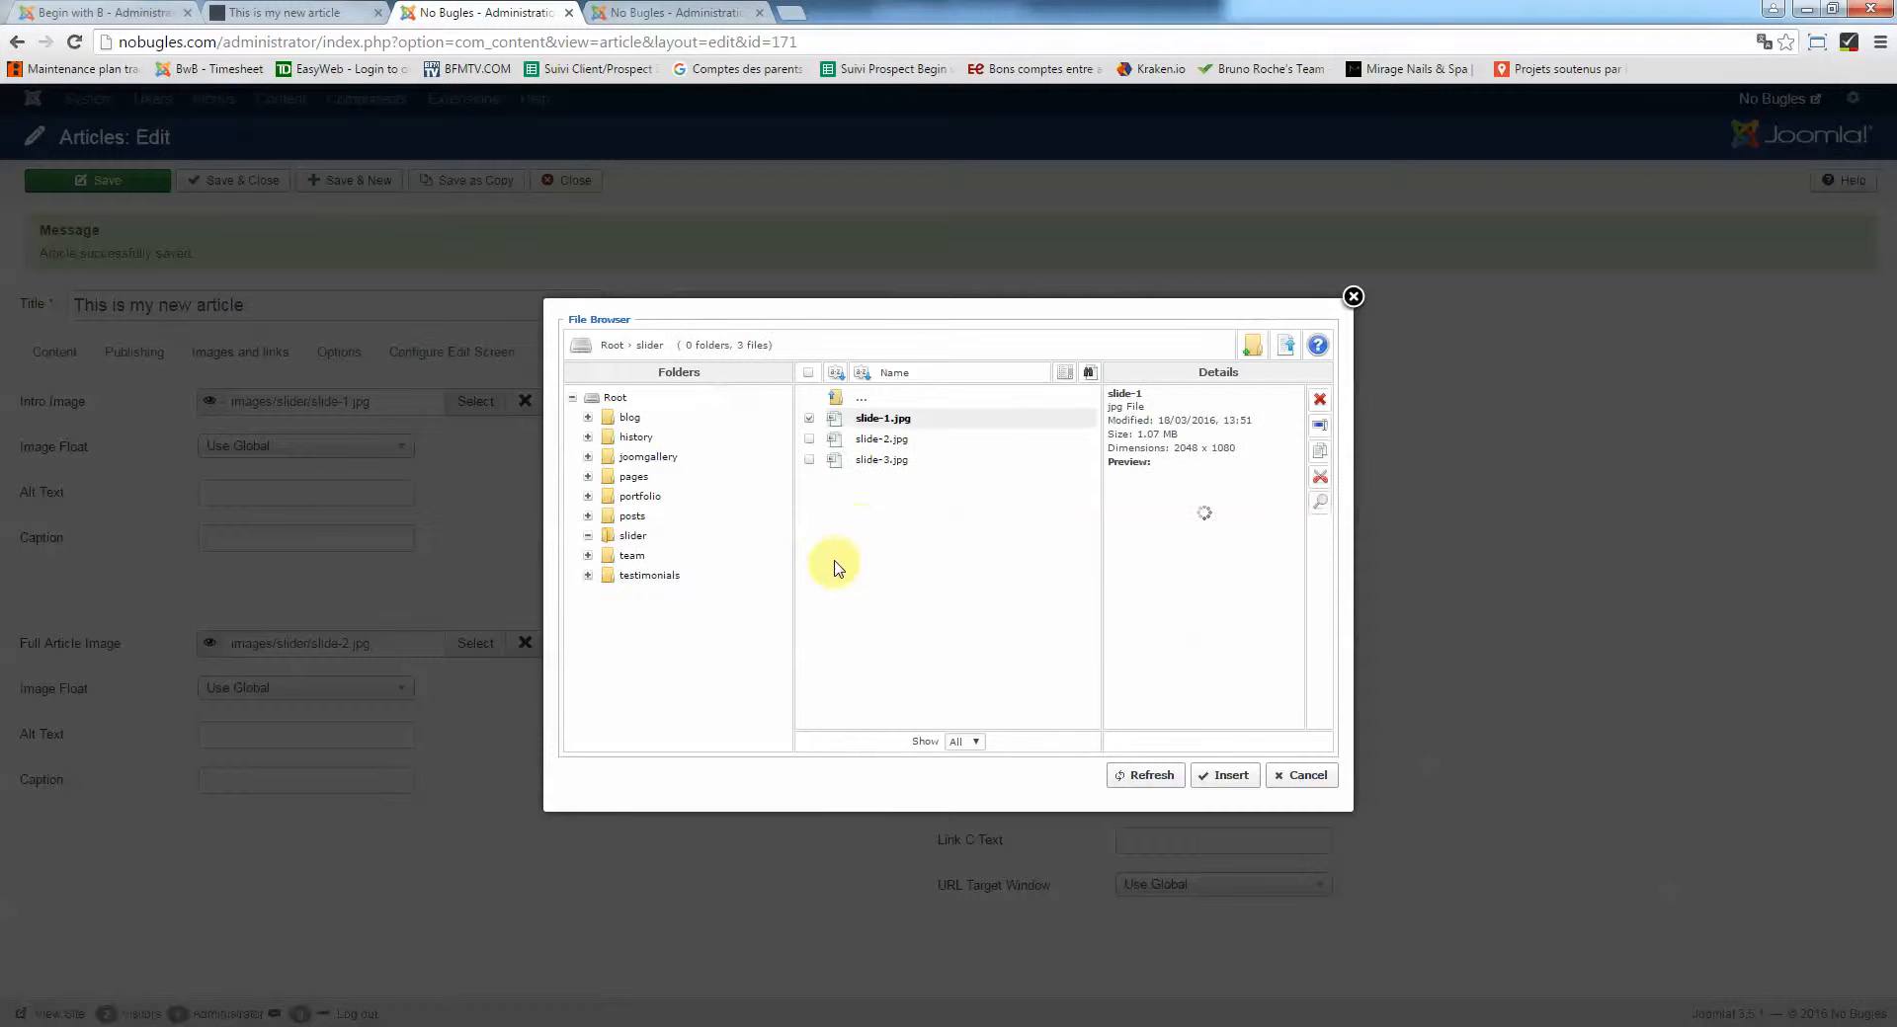
pyautogui.click(861, 400)
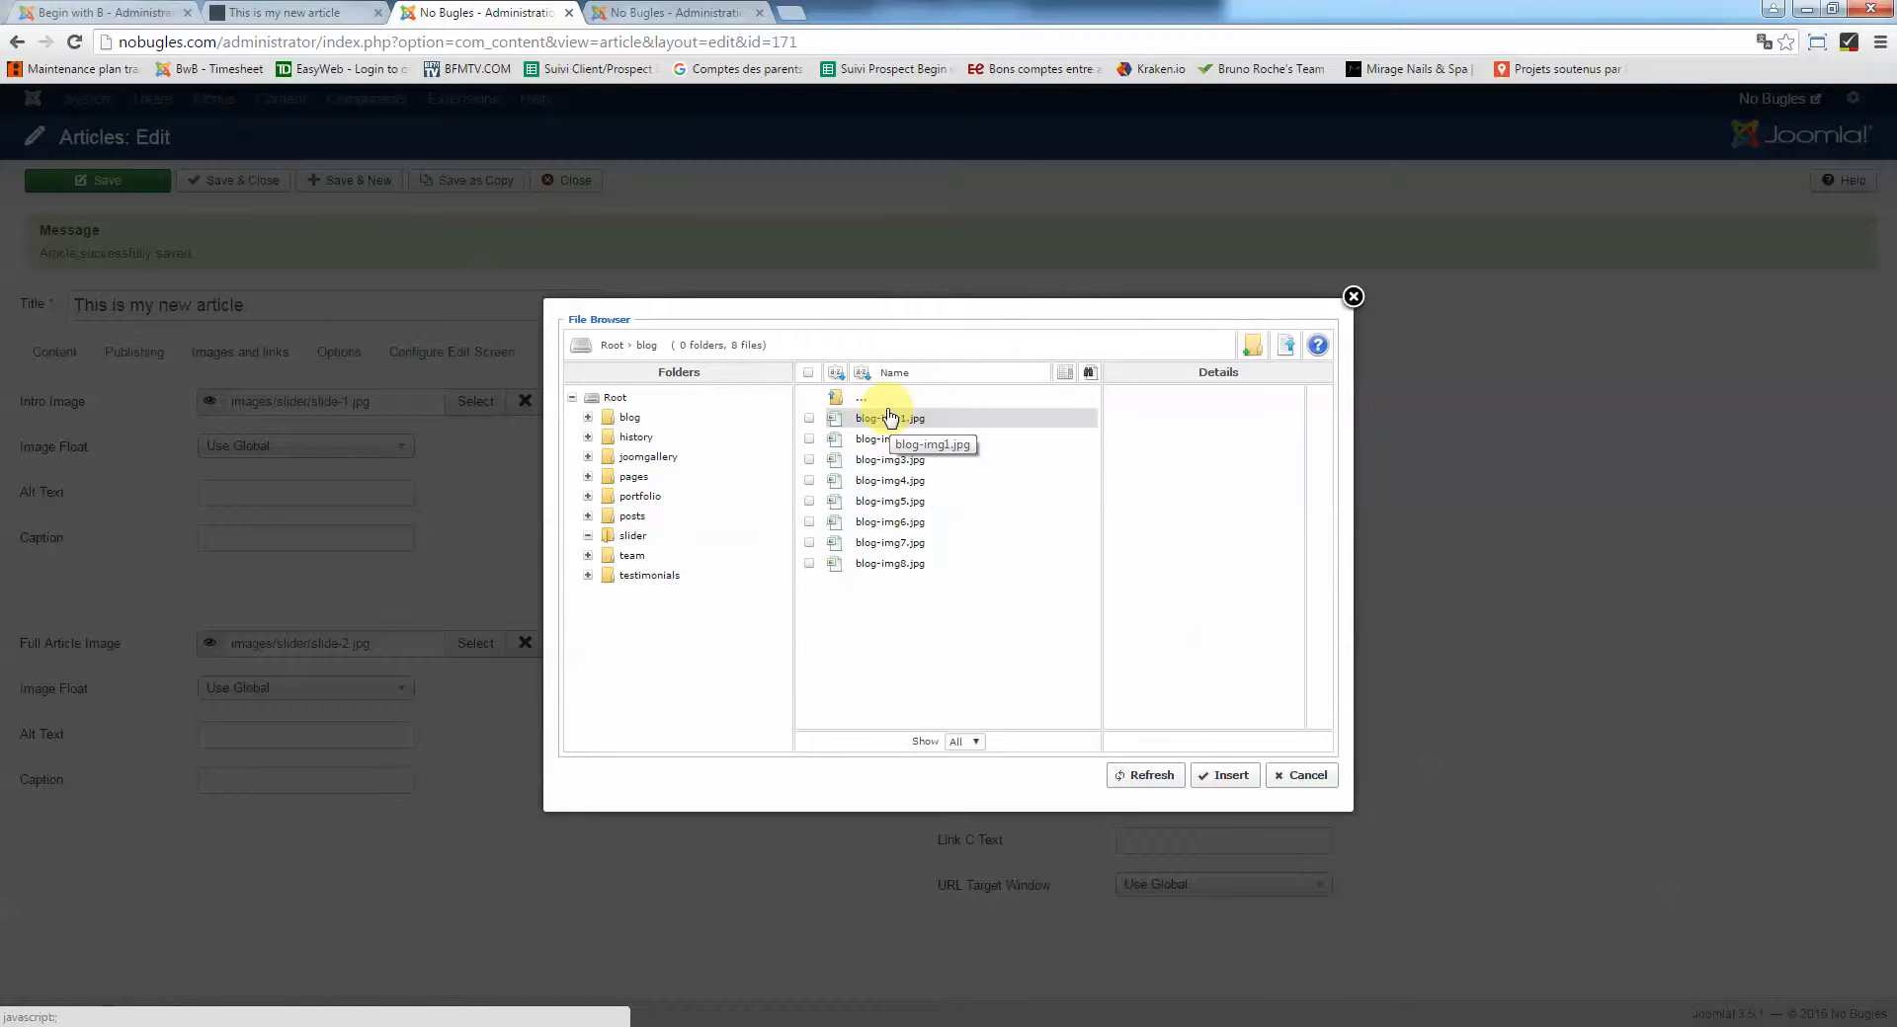
pyautogui.click(890, 417)
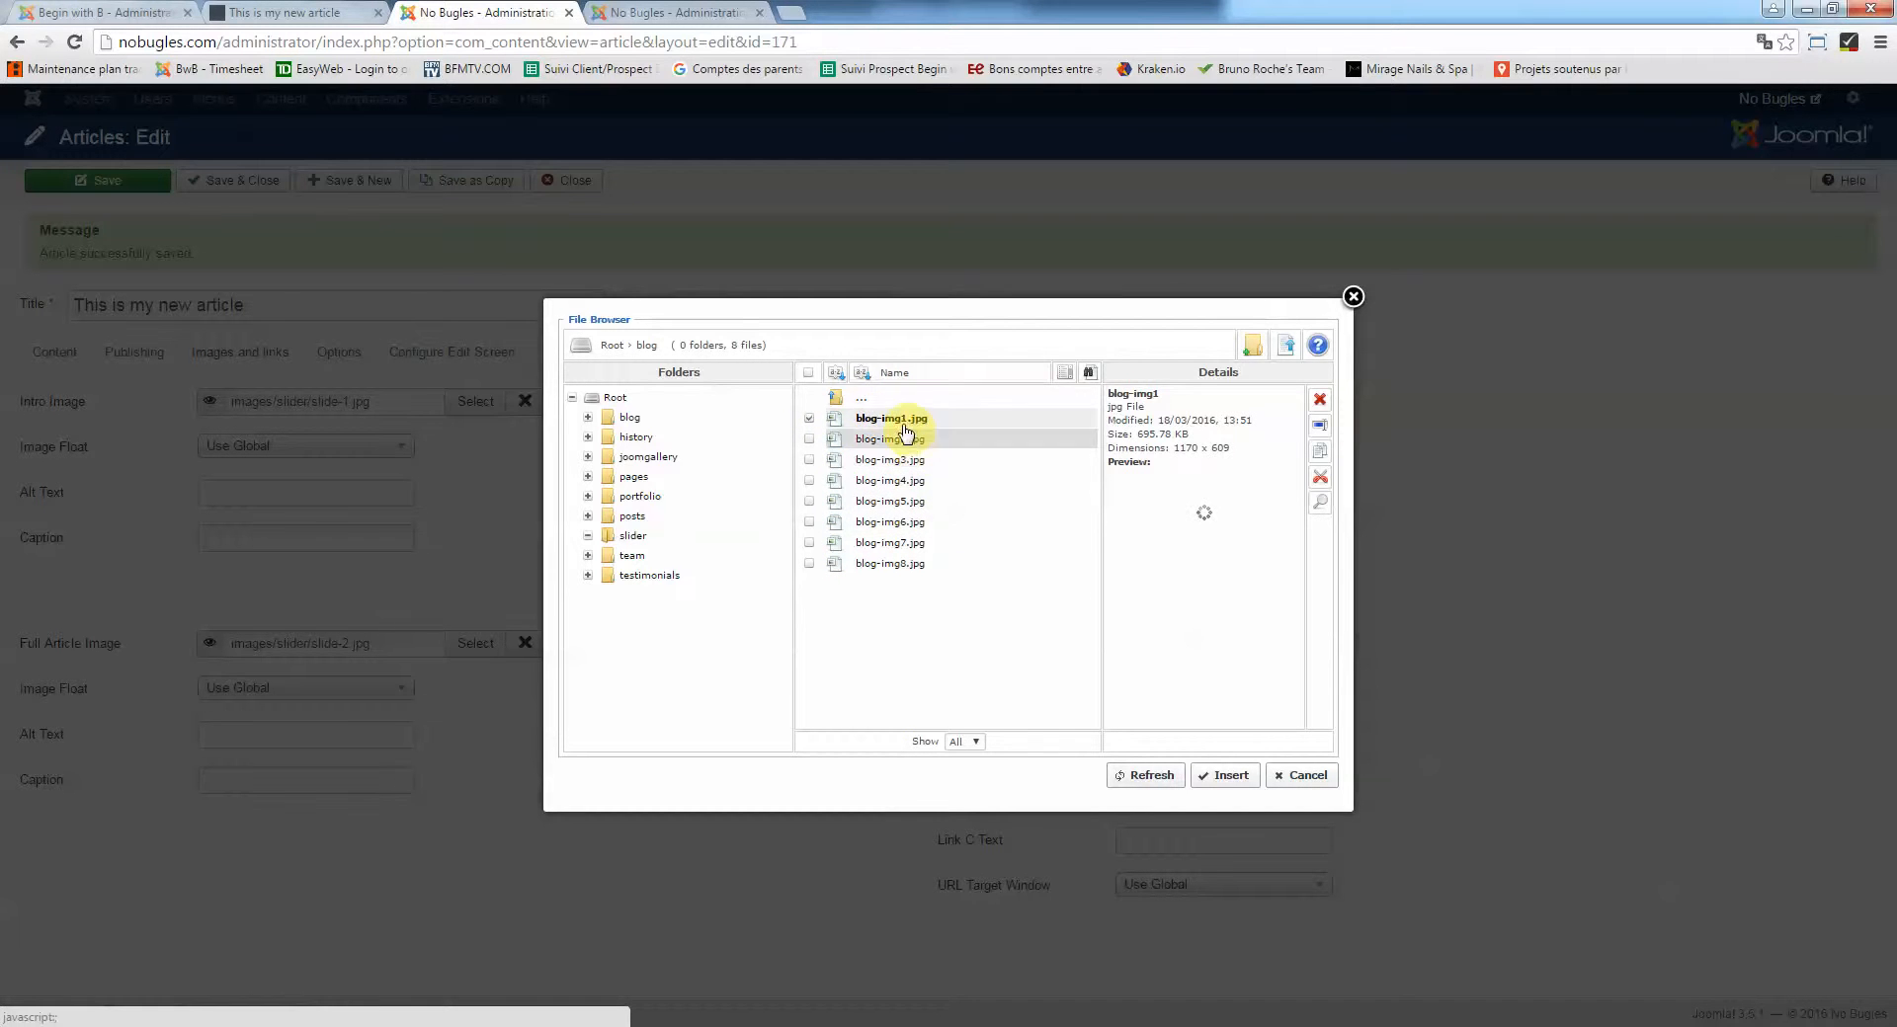
# Create a folder named "testfolder" inside the blog image folder and open it
pyautogui.click(858, 397)
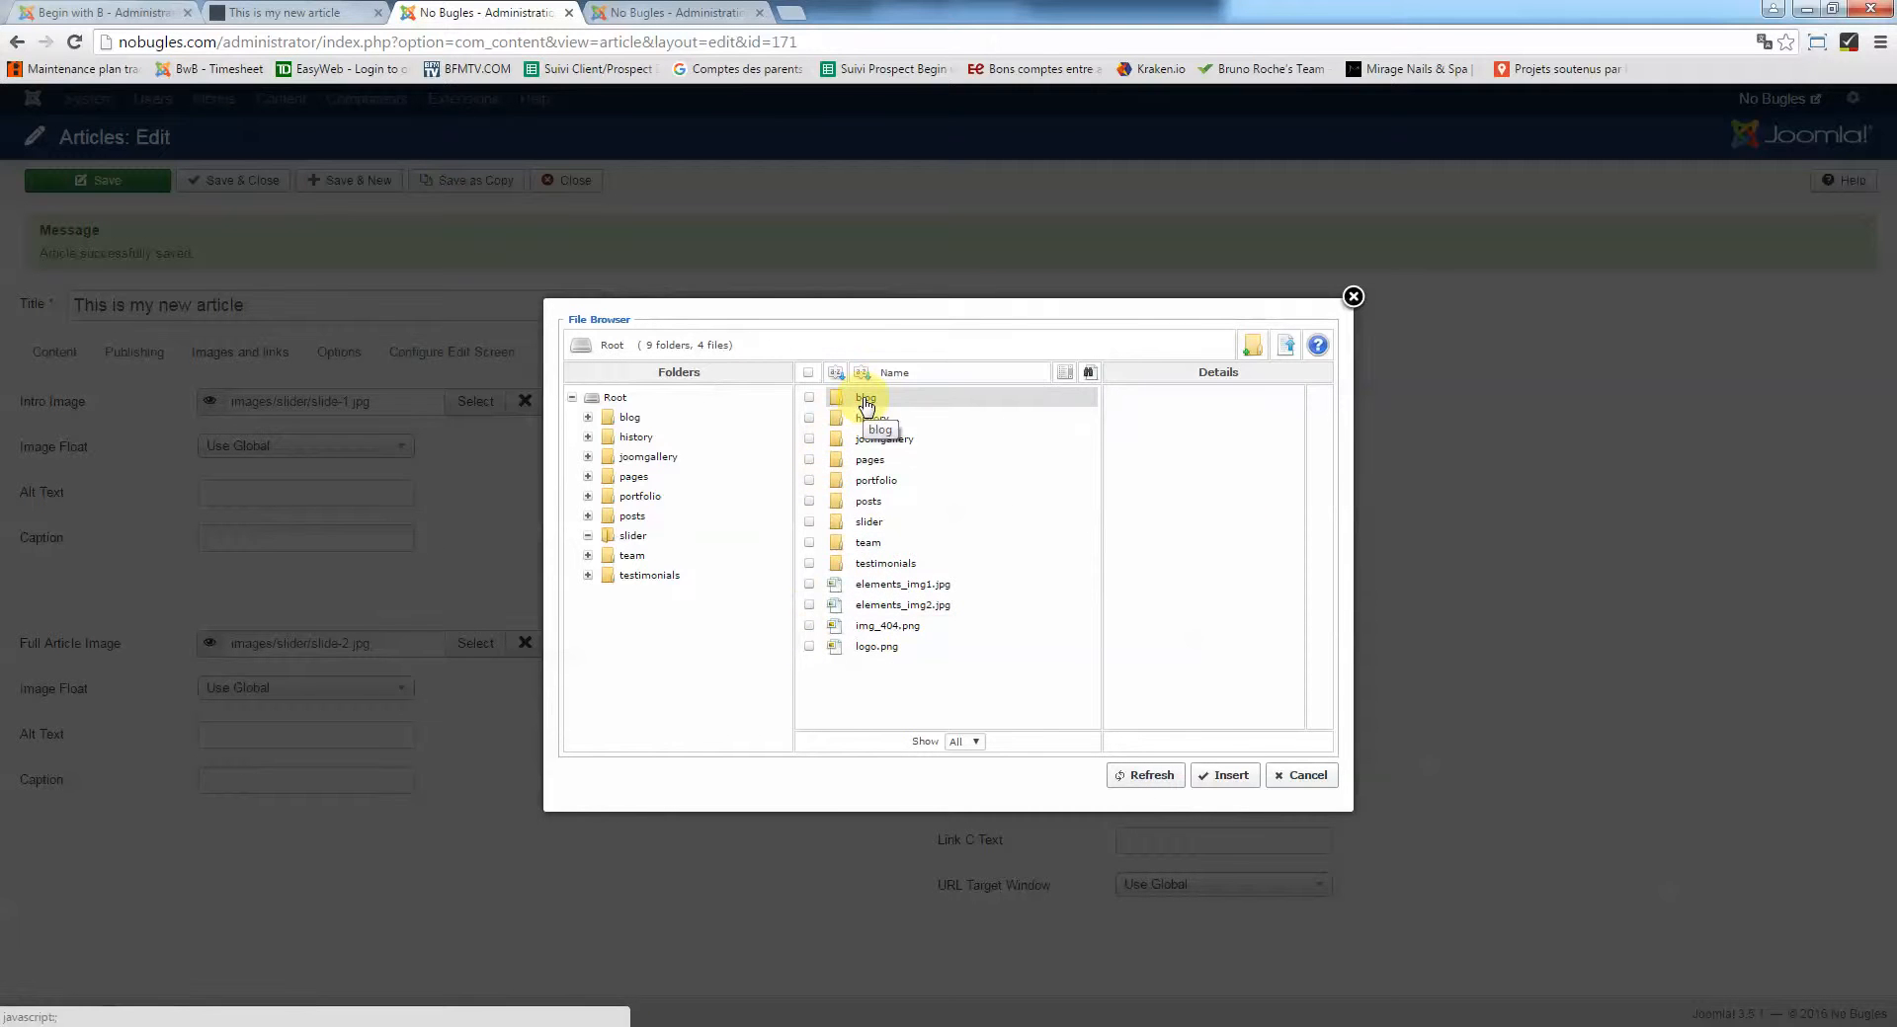
pyautogui.click(1256, 345)
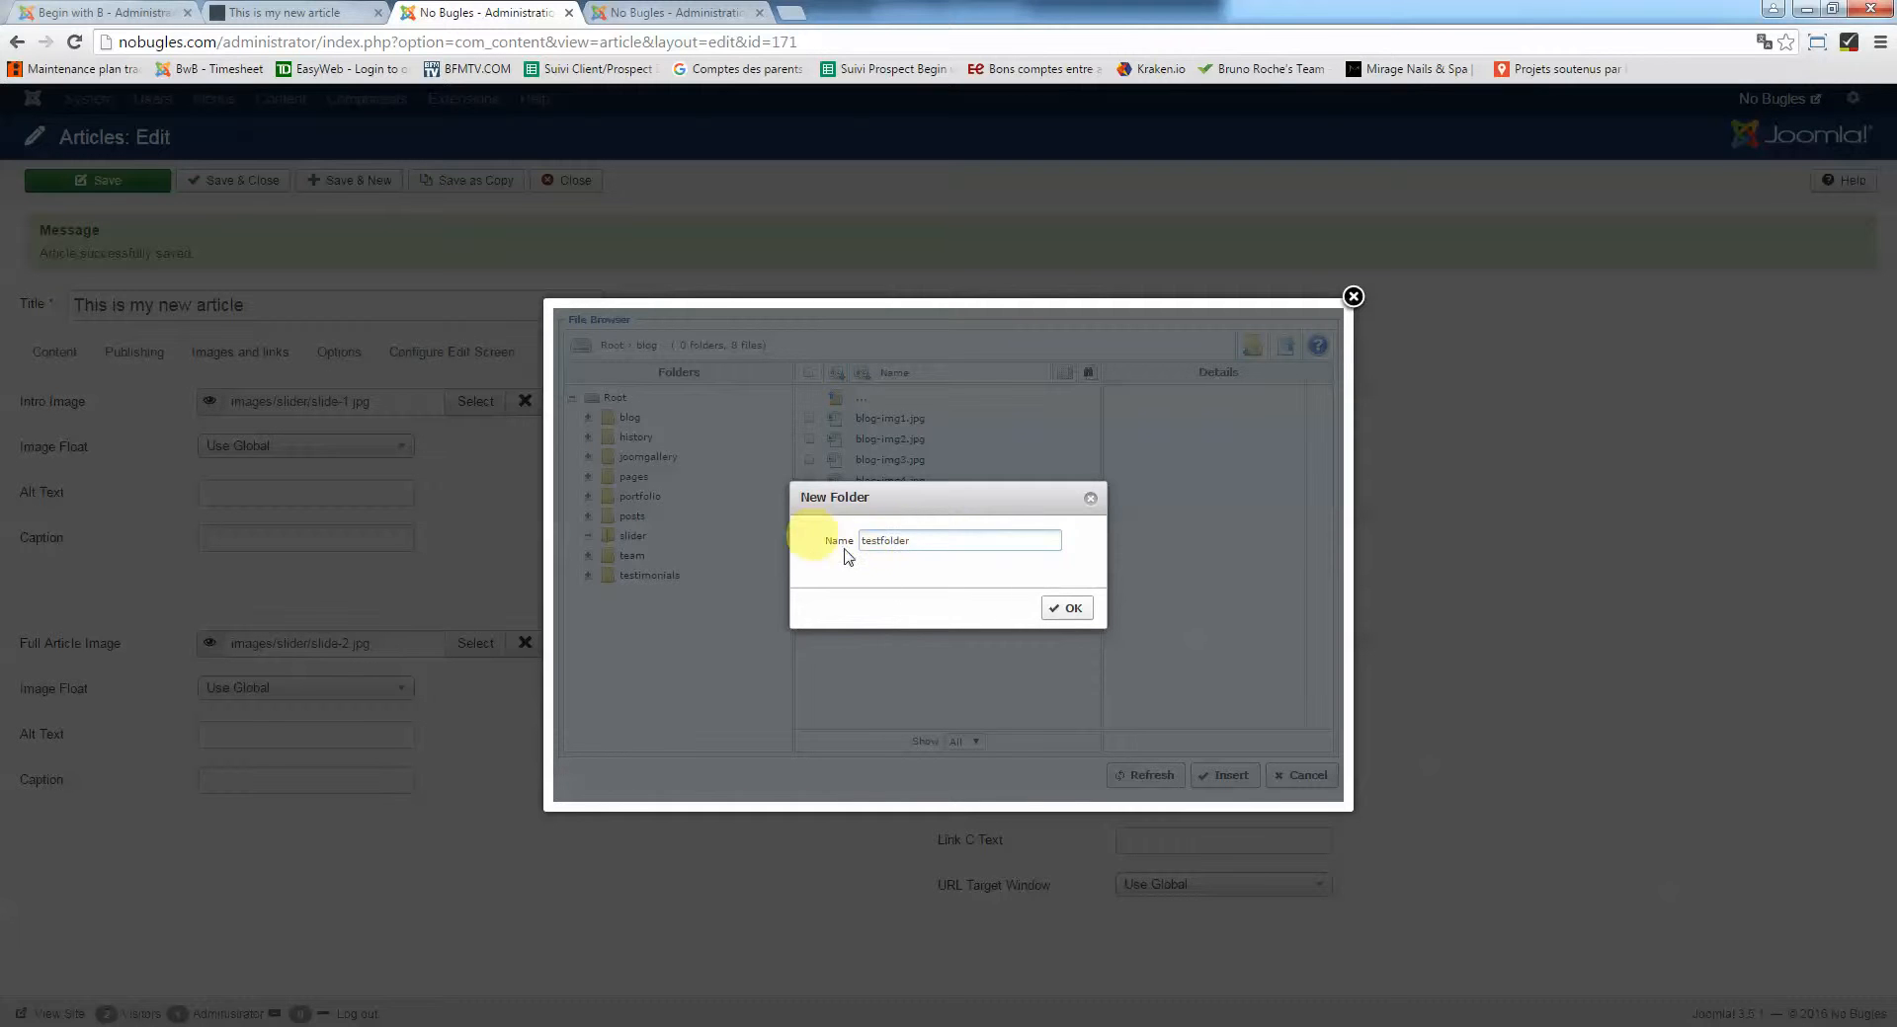
pyautogui.click(1069, 606)
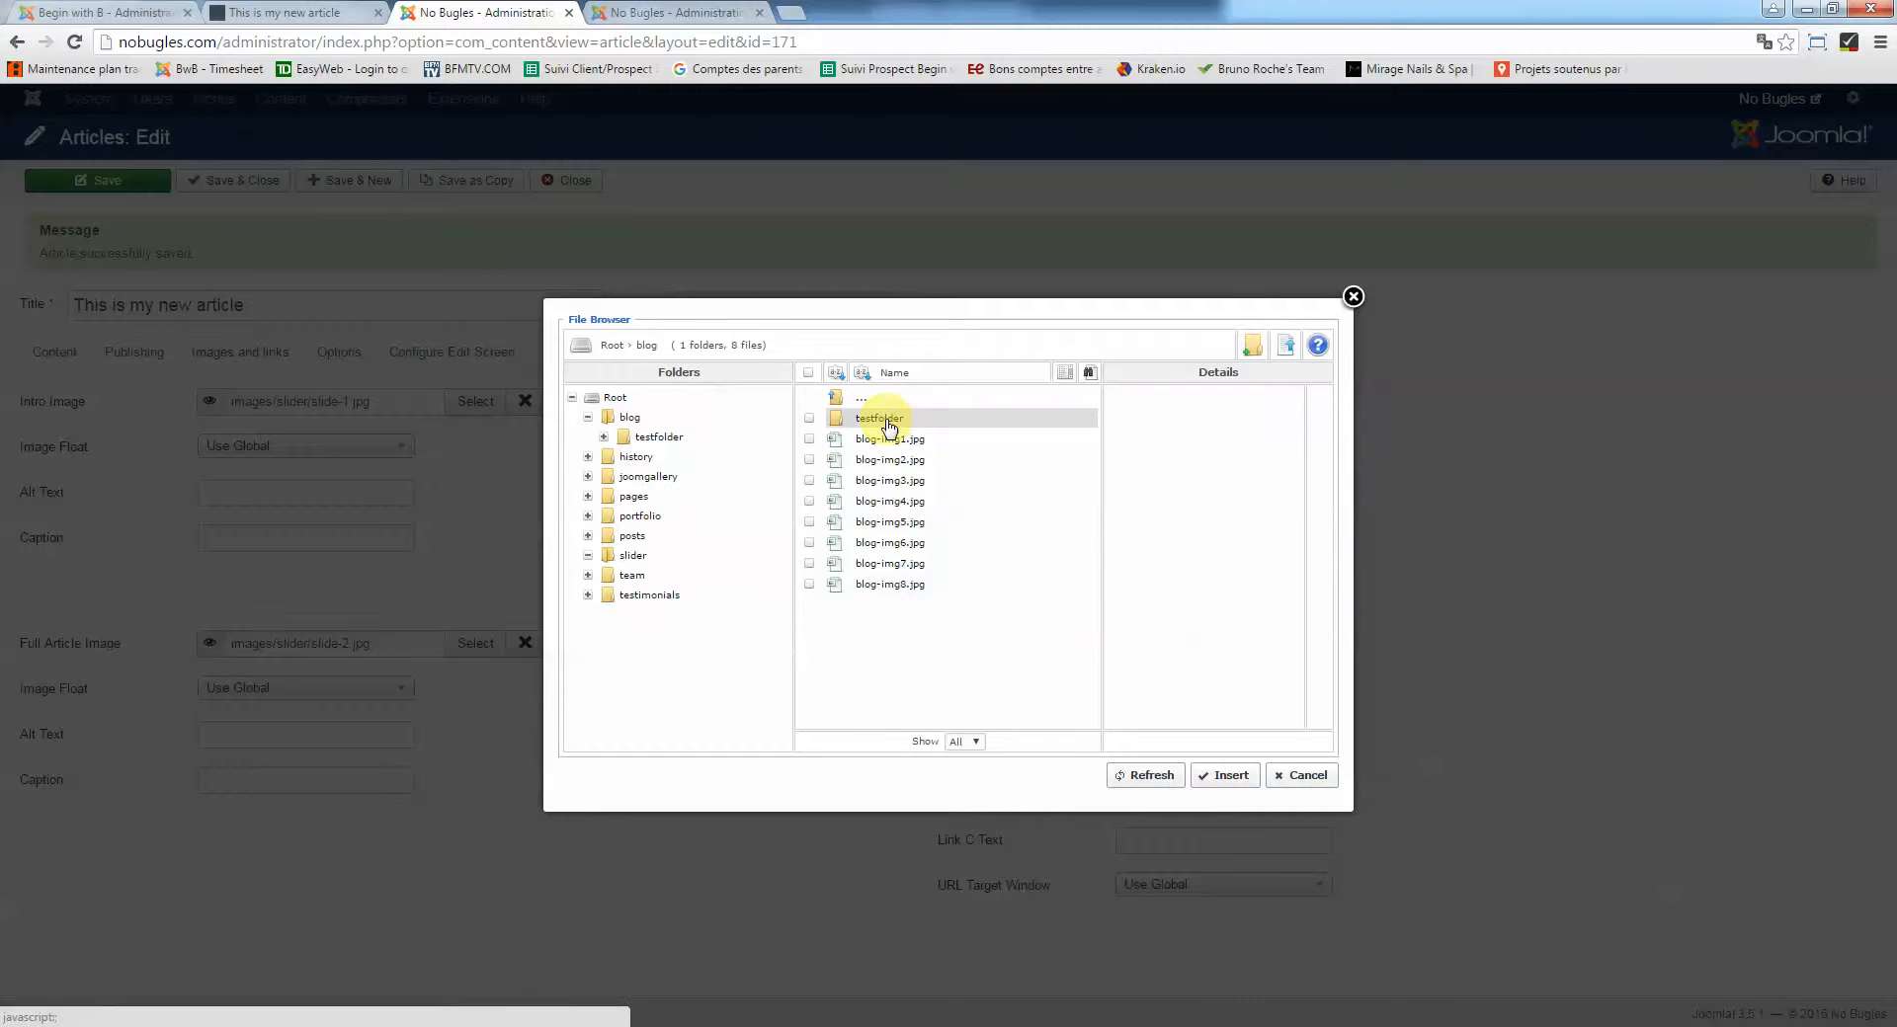
pyautogui.doubleClick(886, 422)
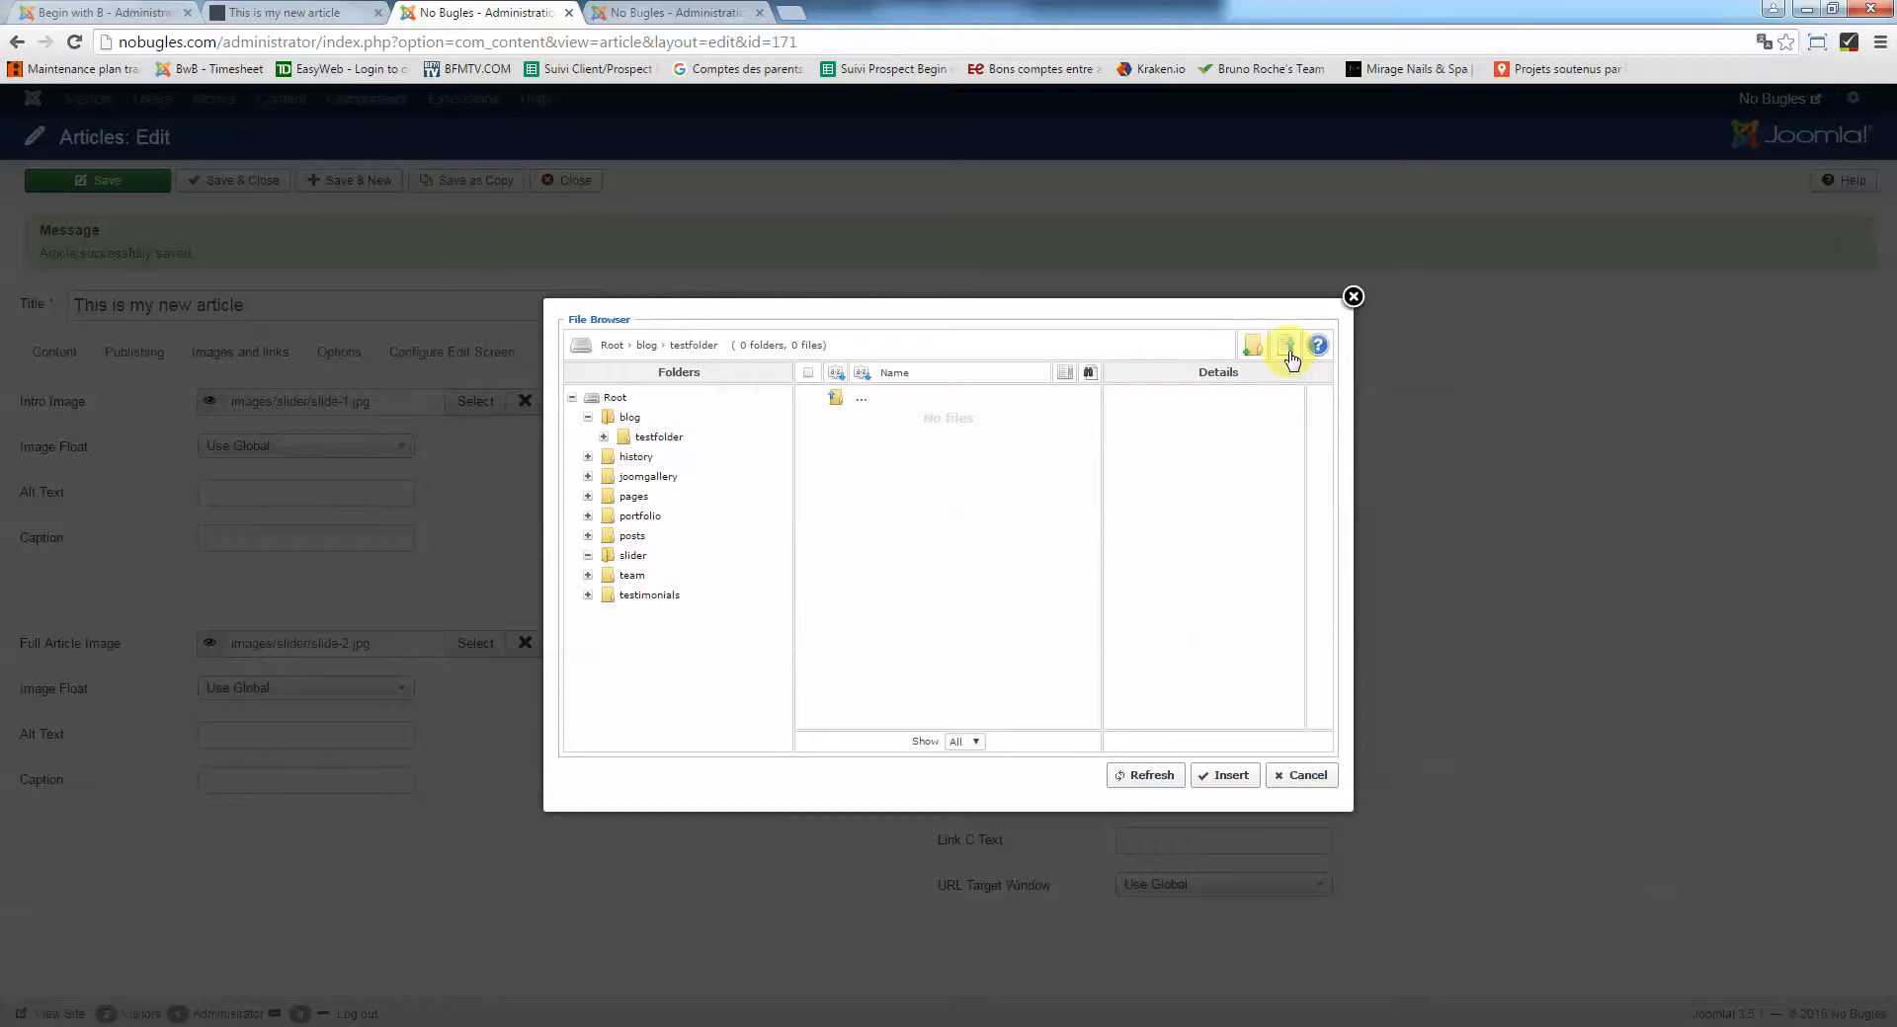
# View the upload dialog for testfolder, close it, and browse between the blog folder and testfolder
pyautogui.click(1288, 348)
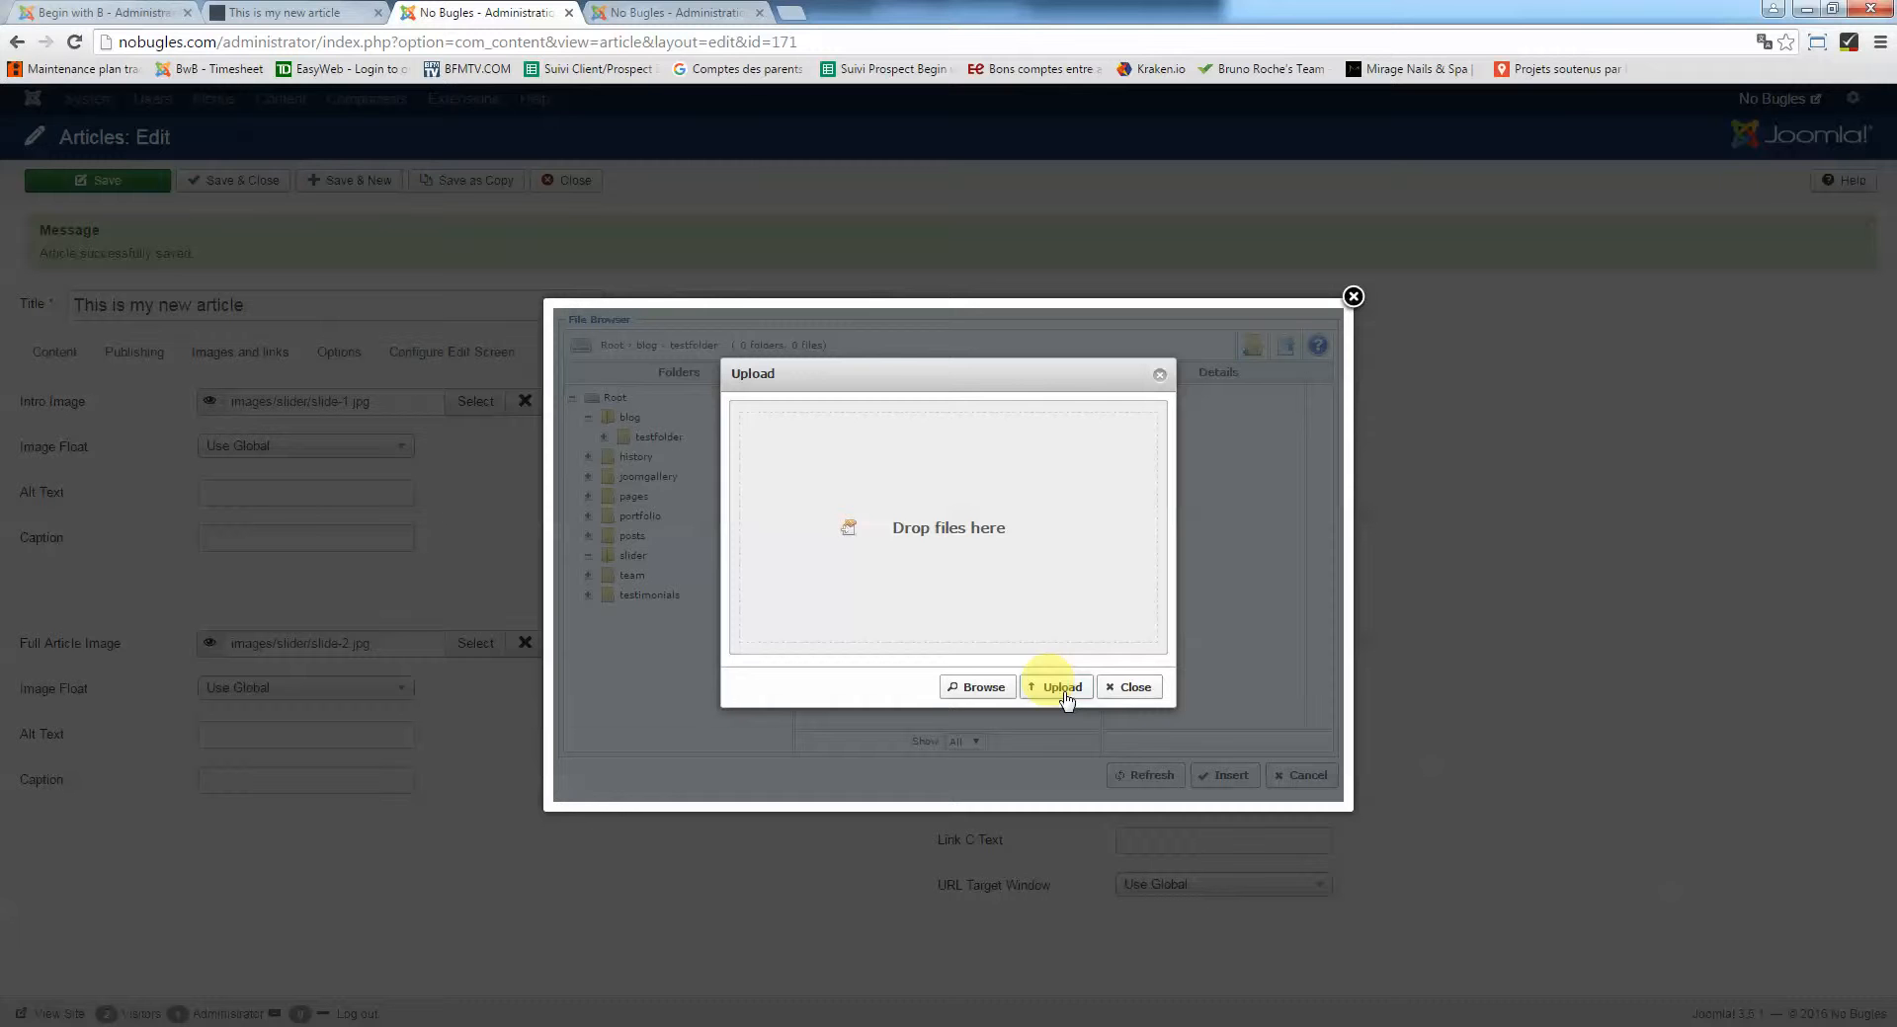
pyautogui.click(1127, 686)
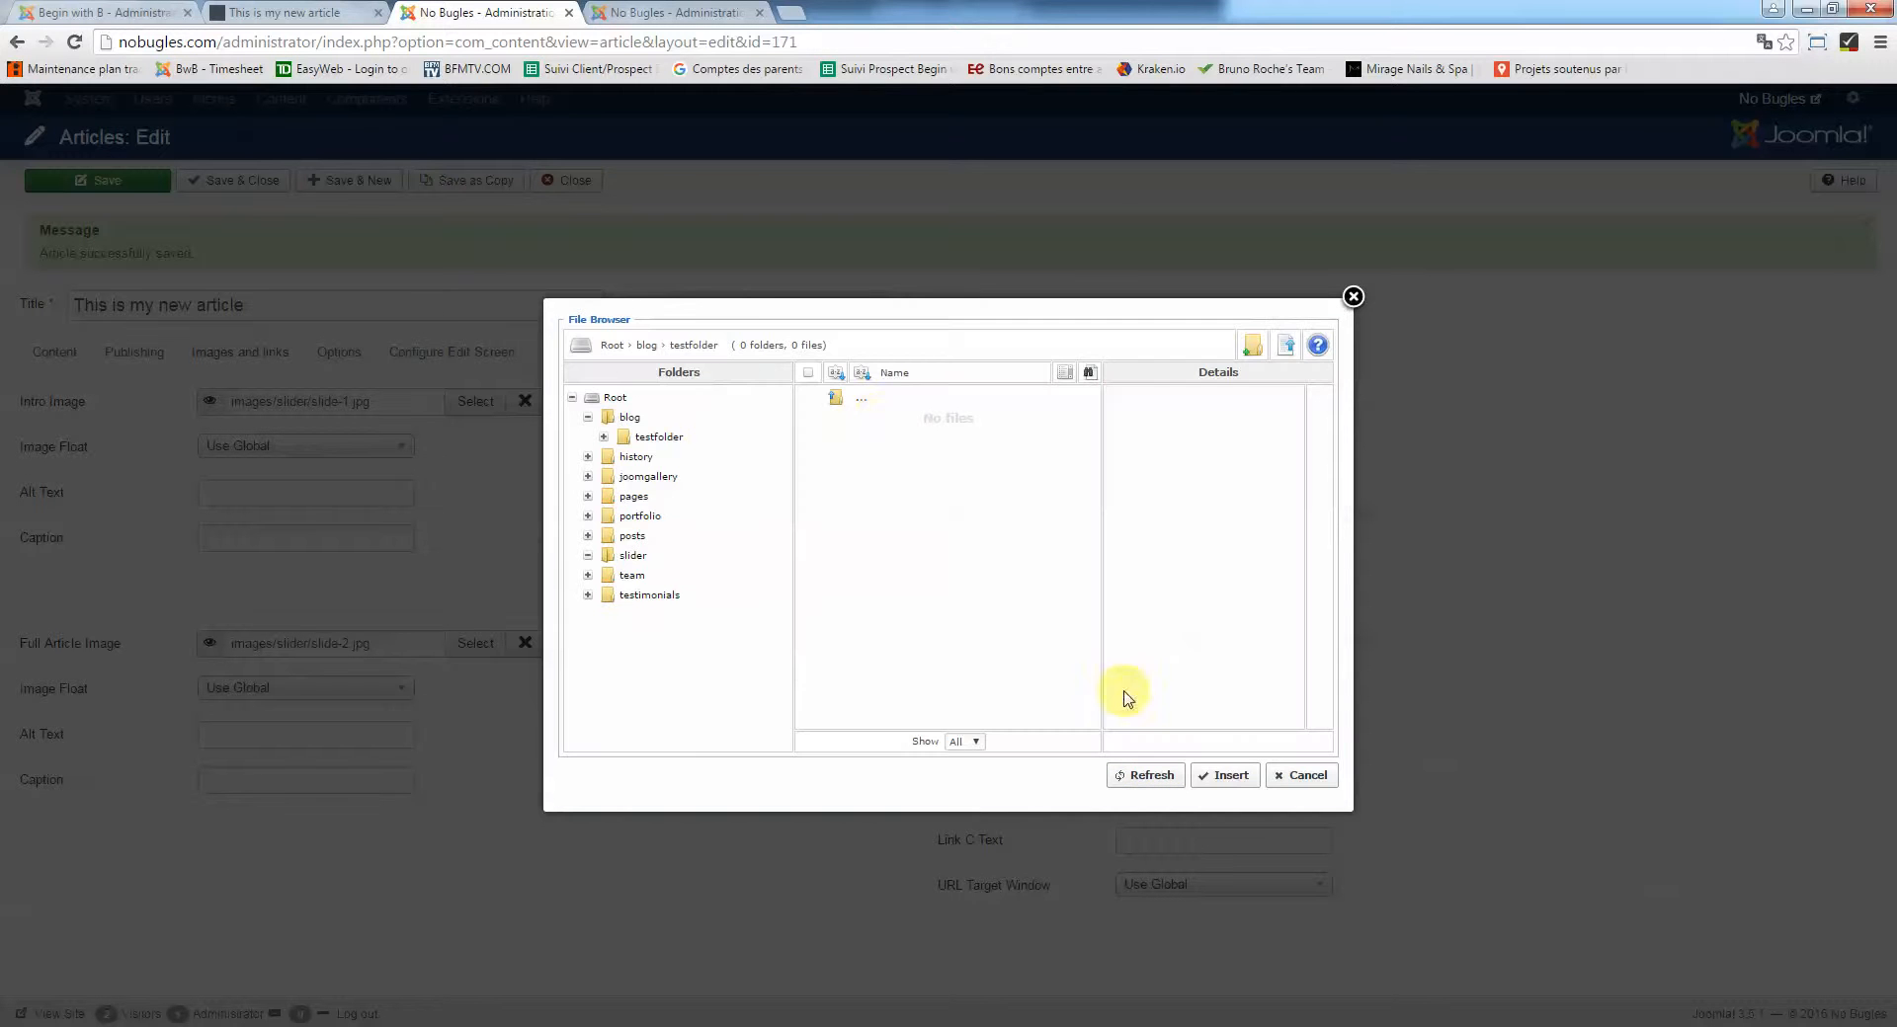
pyautogui.click(895, 422)
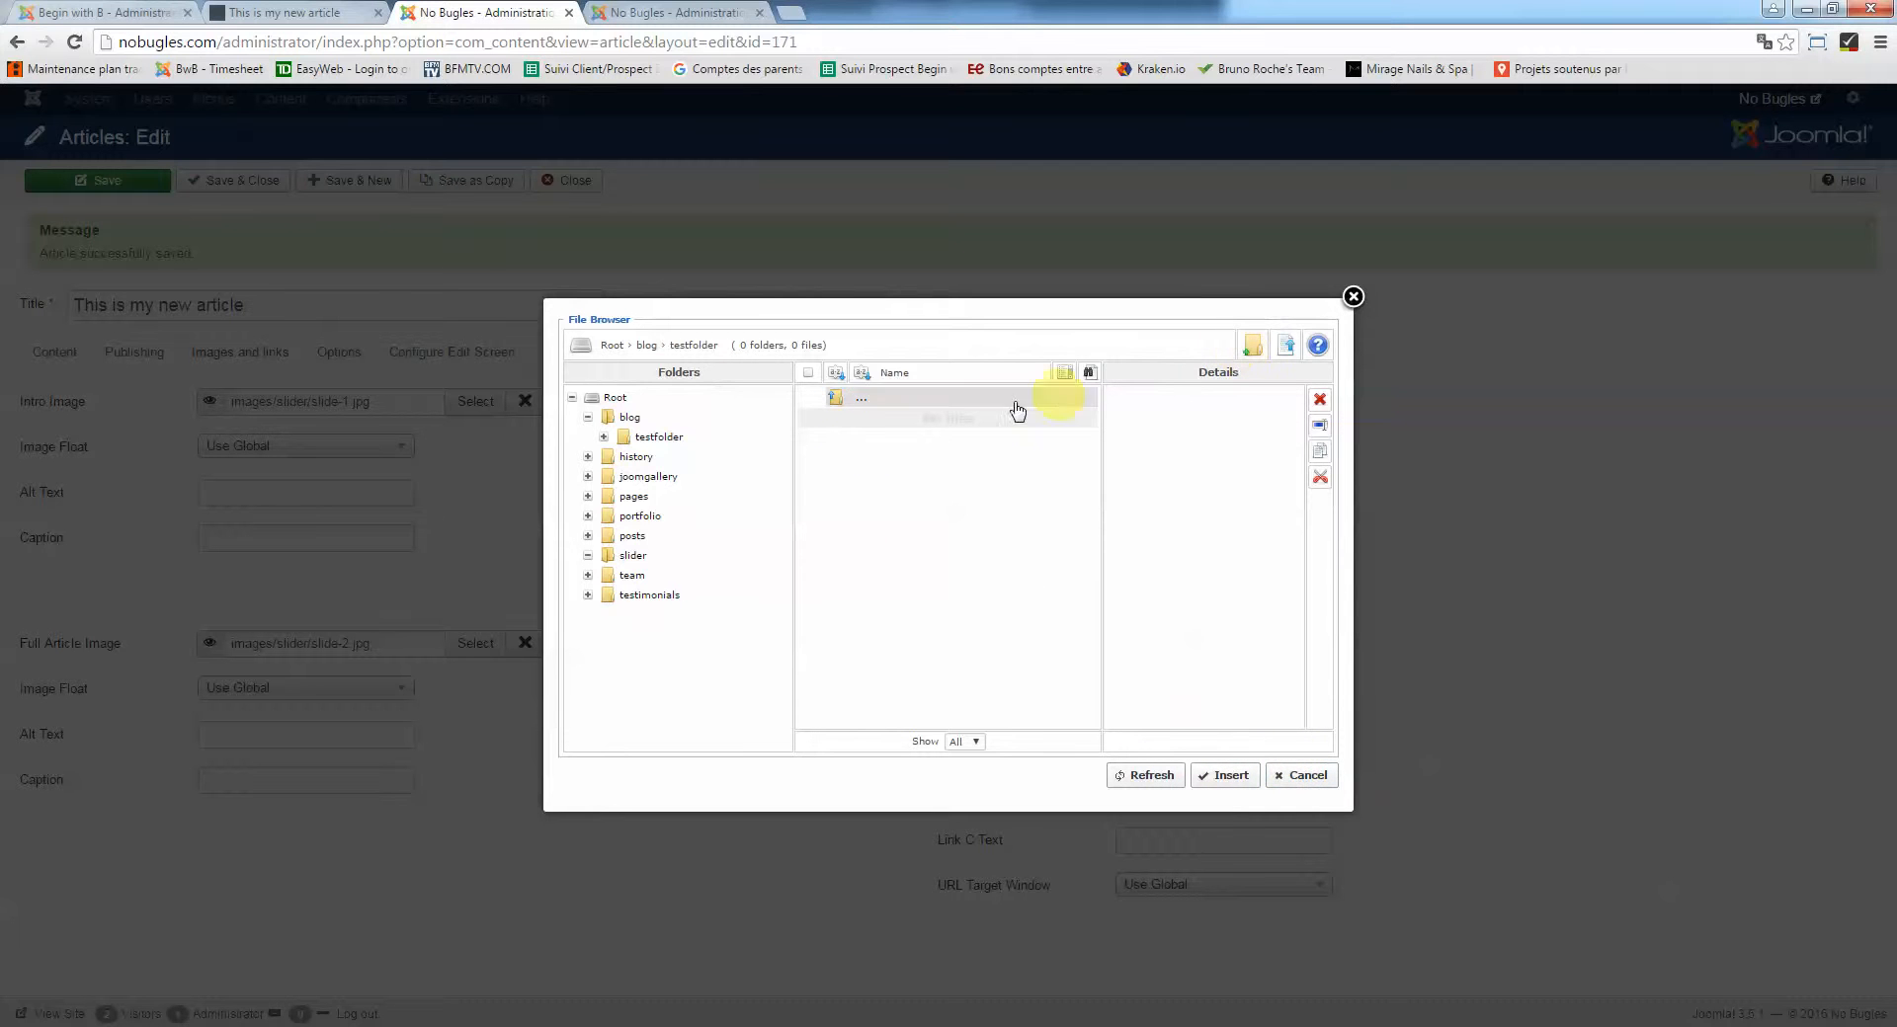
pyautogui.click(626, 419)
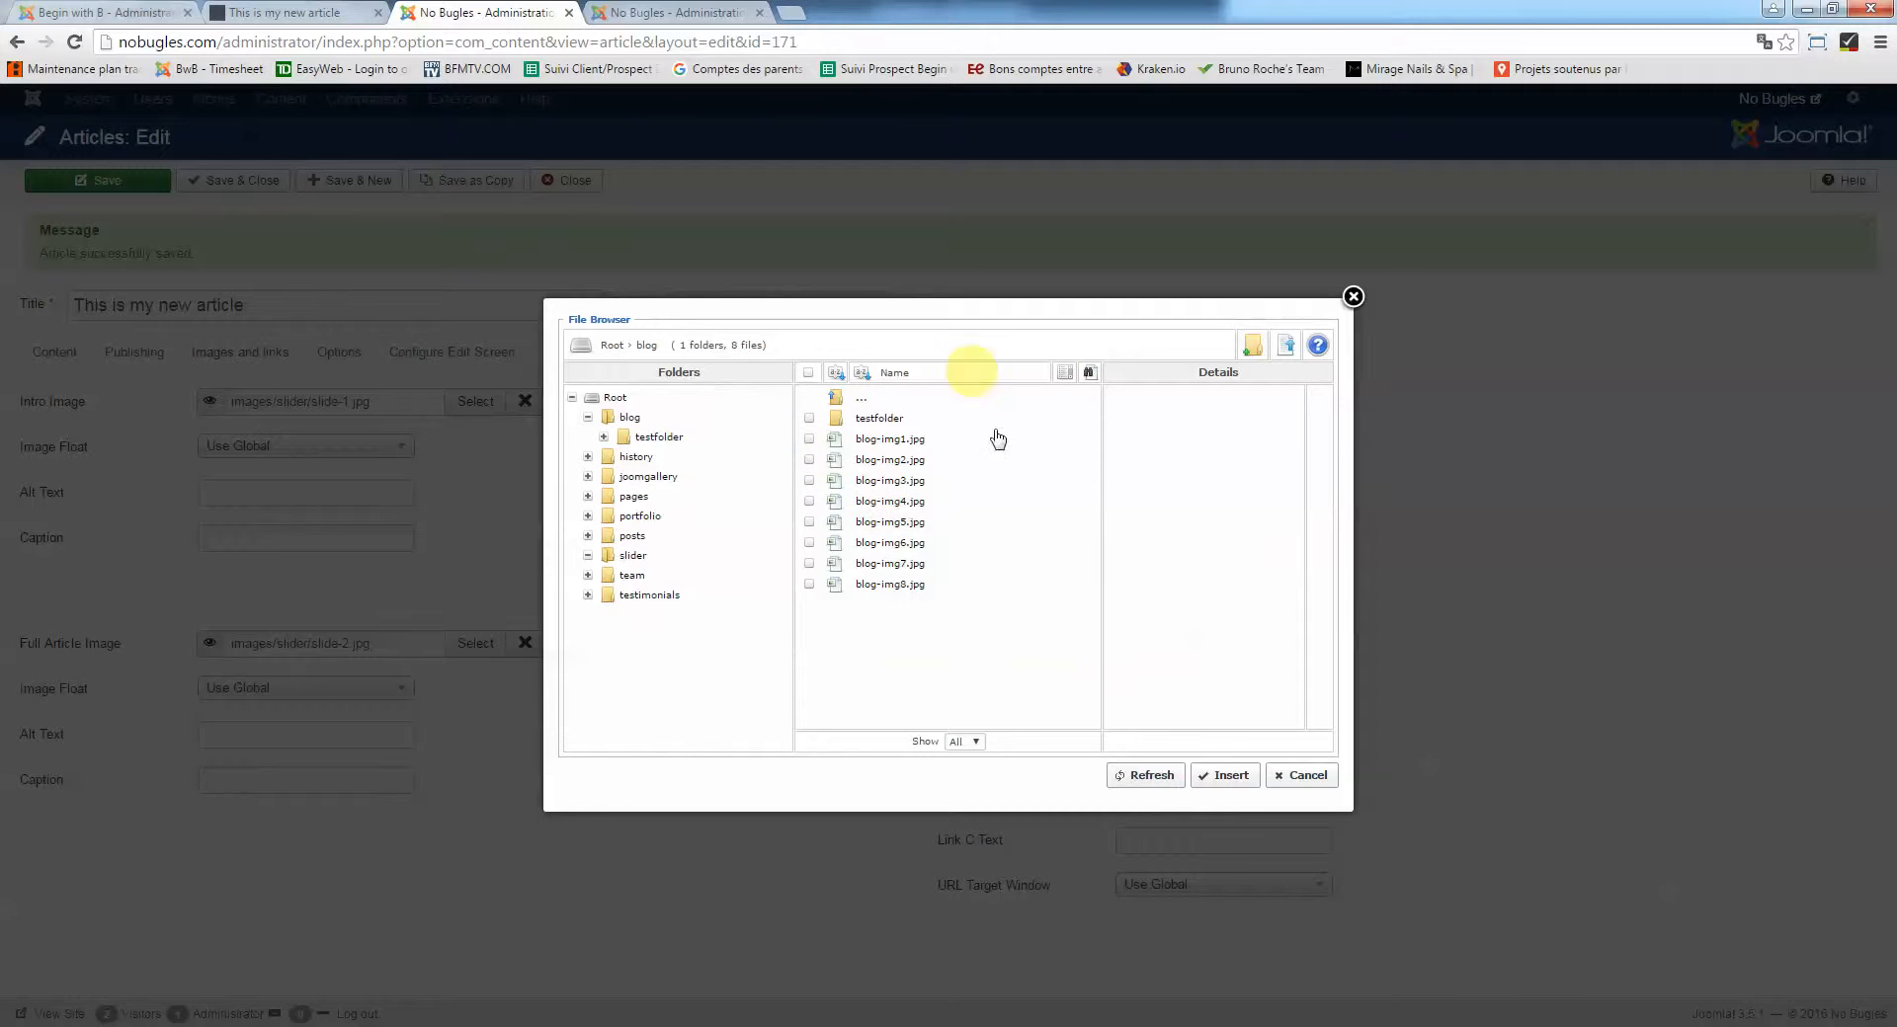
pyautogui.doubleClick(929, 423)
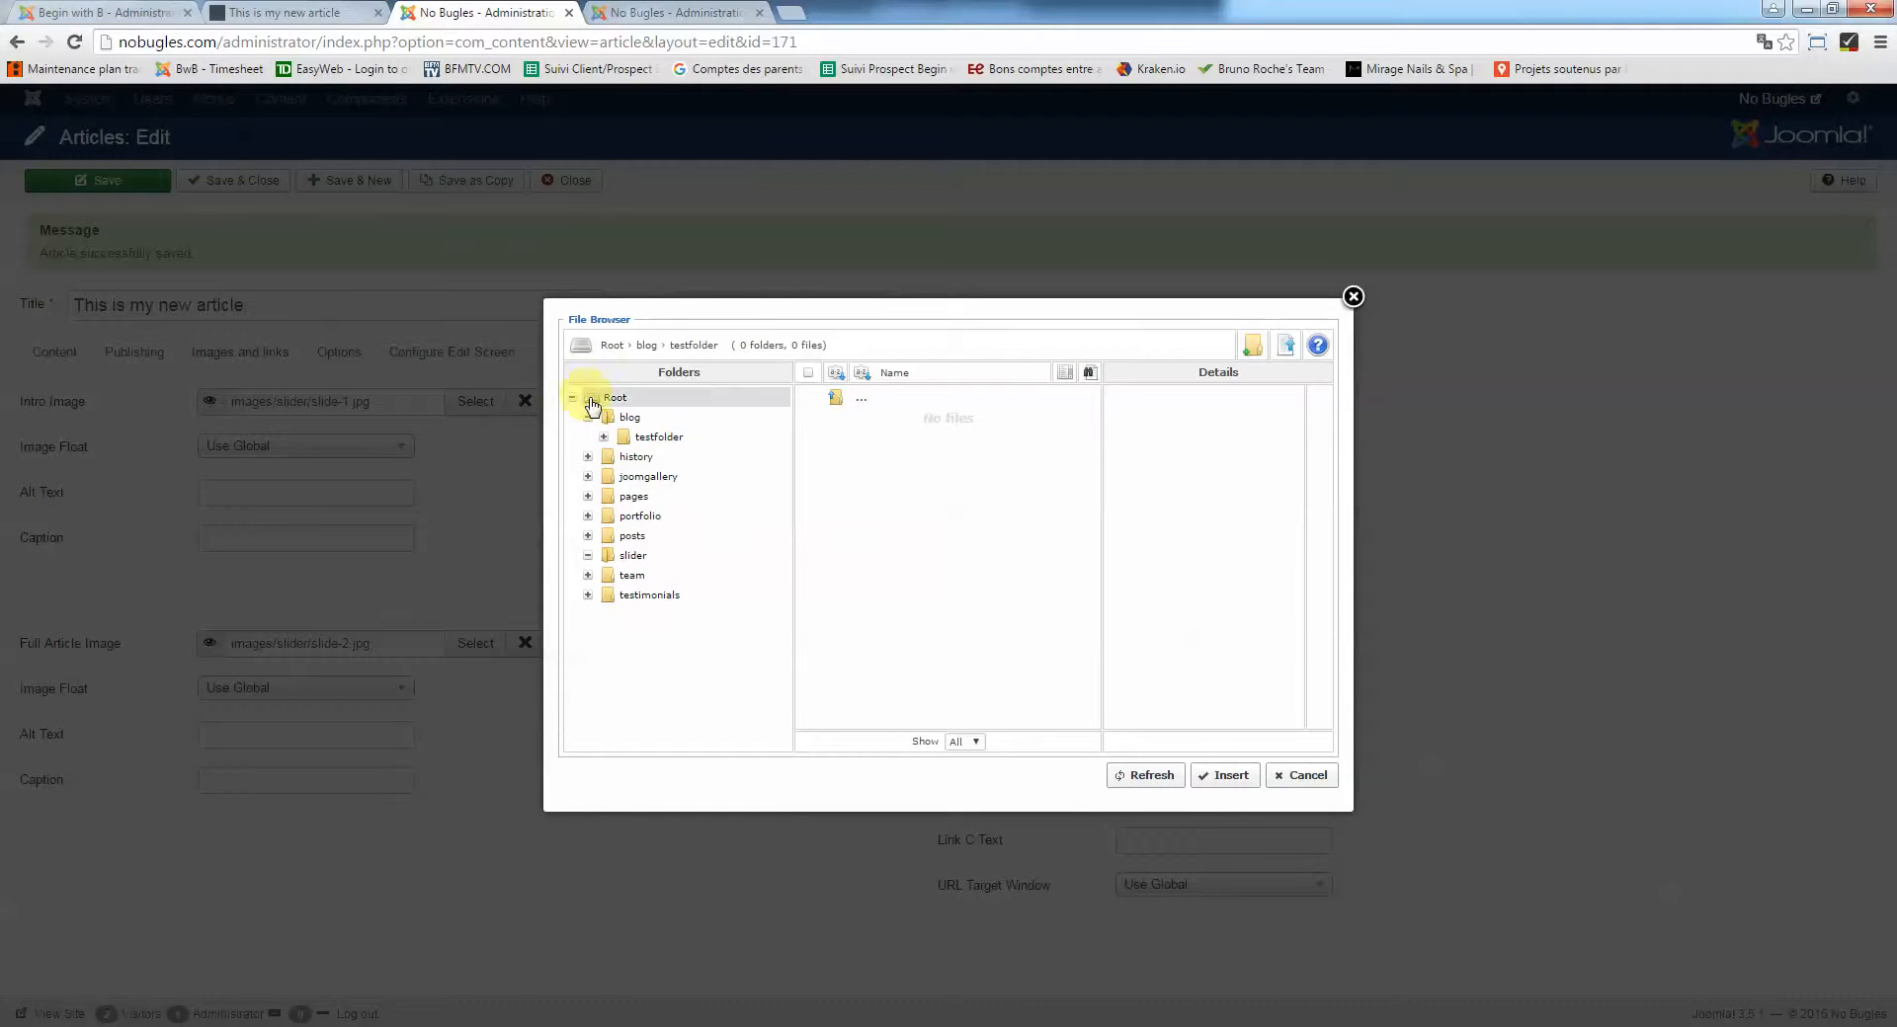
# Delete testfolder from the blog image folder and confirm the deletion
pyautogui.click(625, 419)
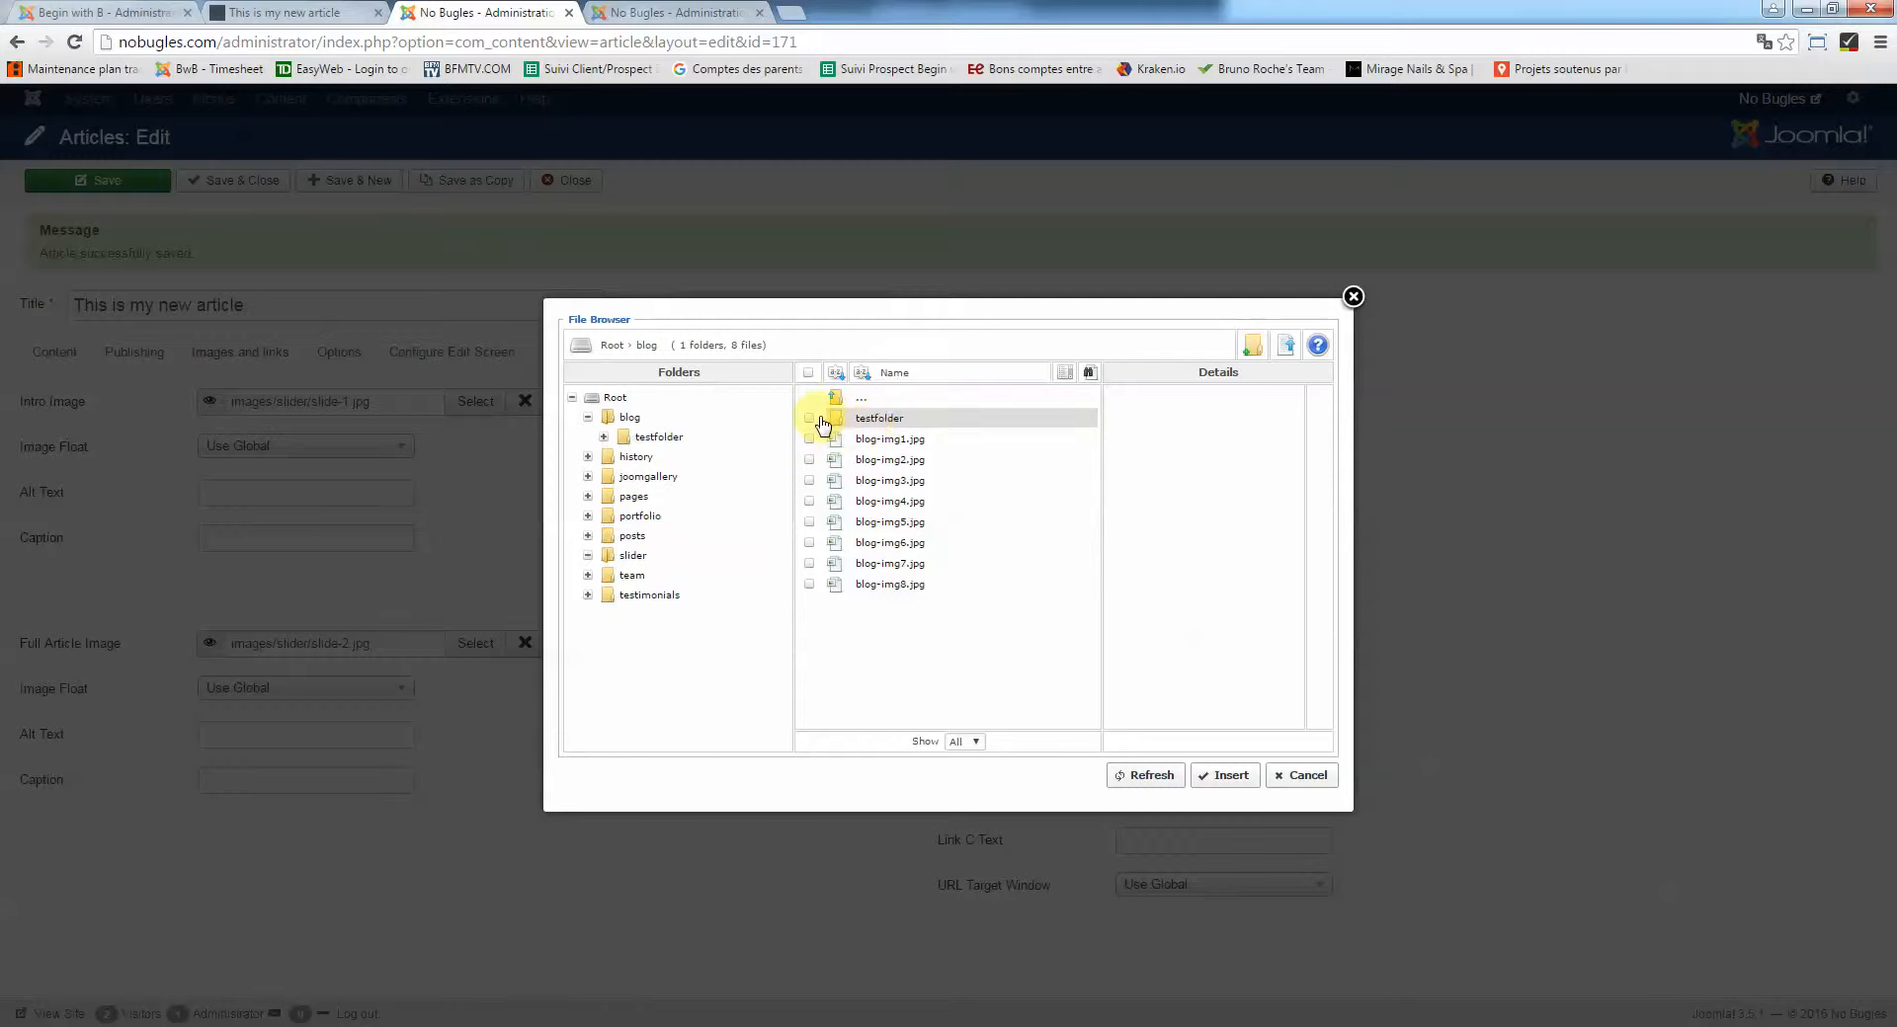
pyautogui.click(820, 422)
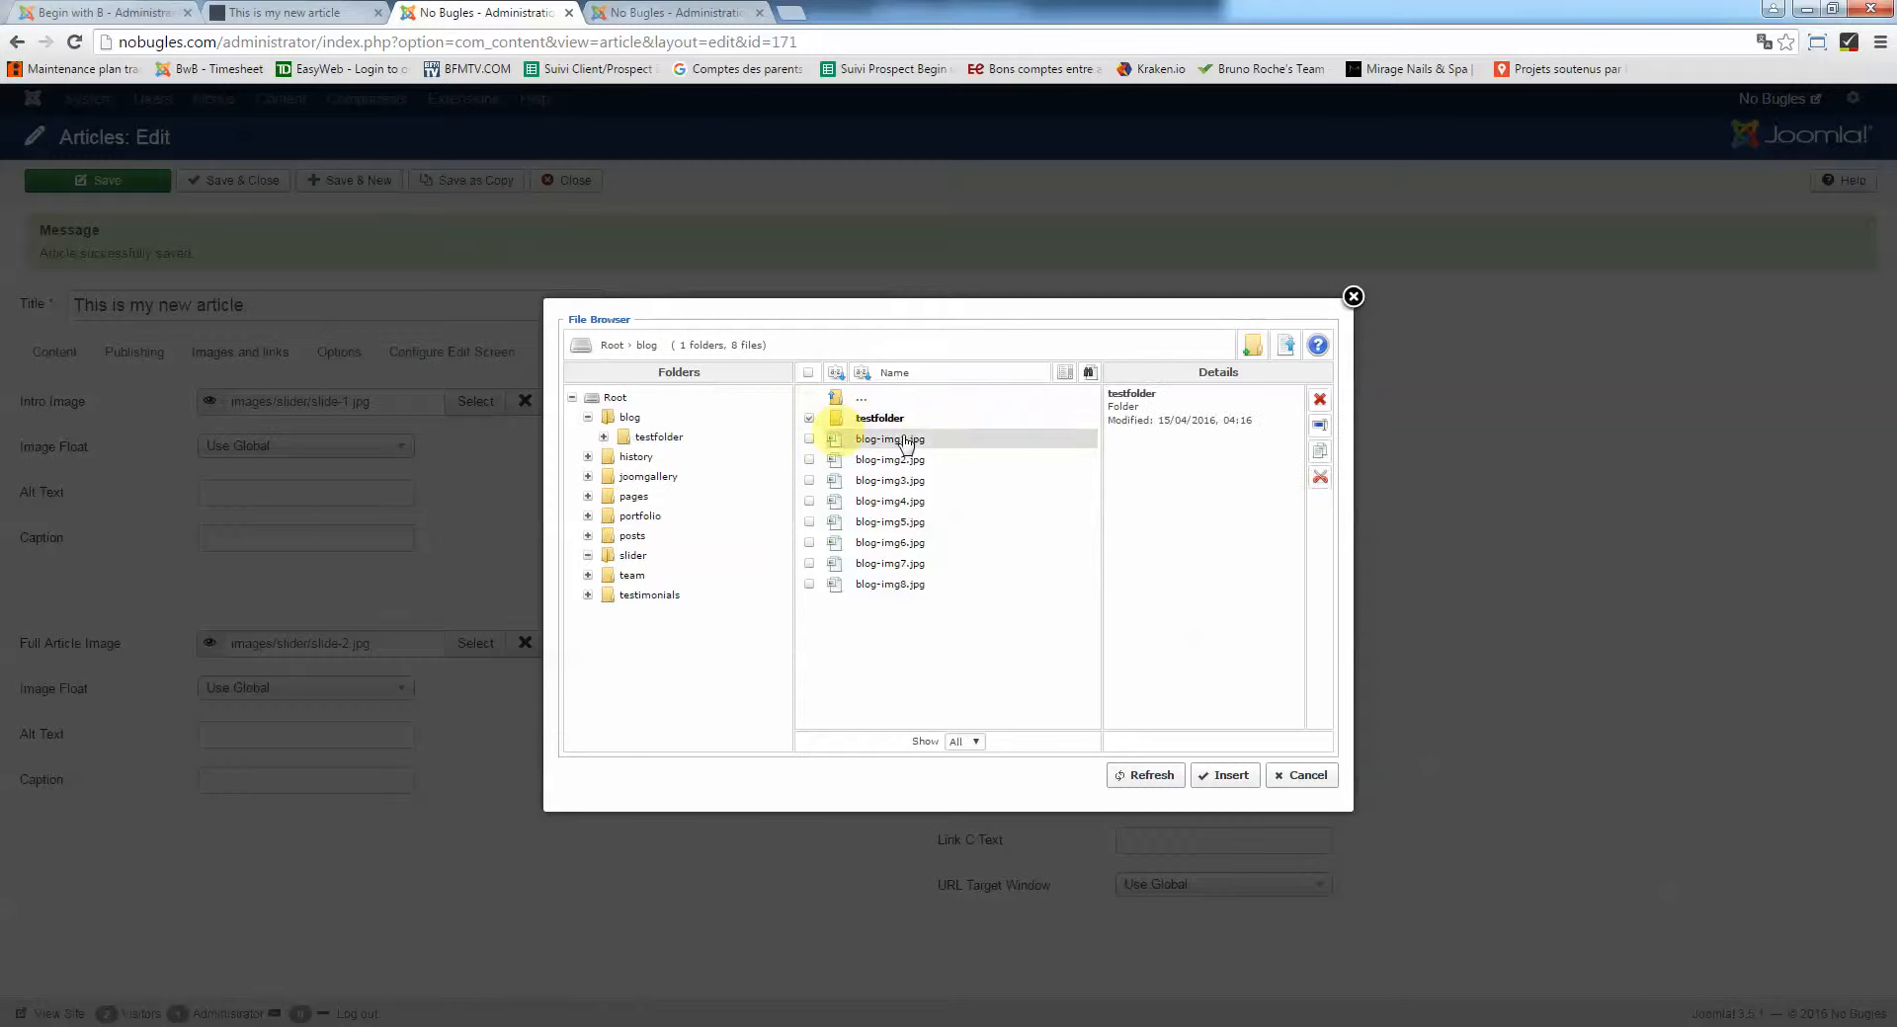
pyautogui.click(1320, 399)
pyautogui.click(1012, 610)
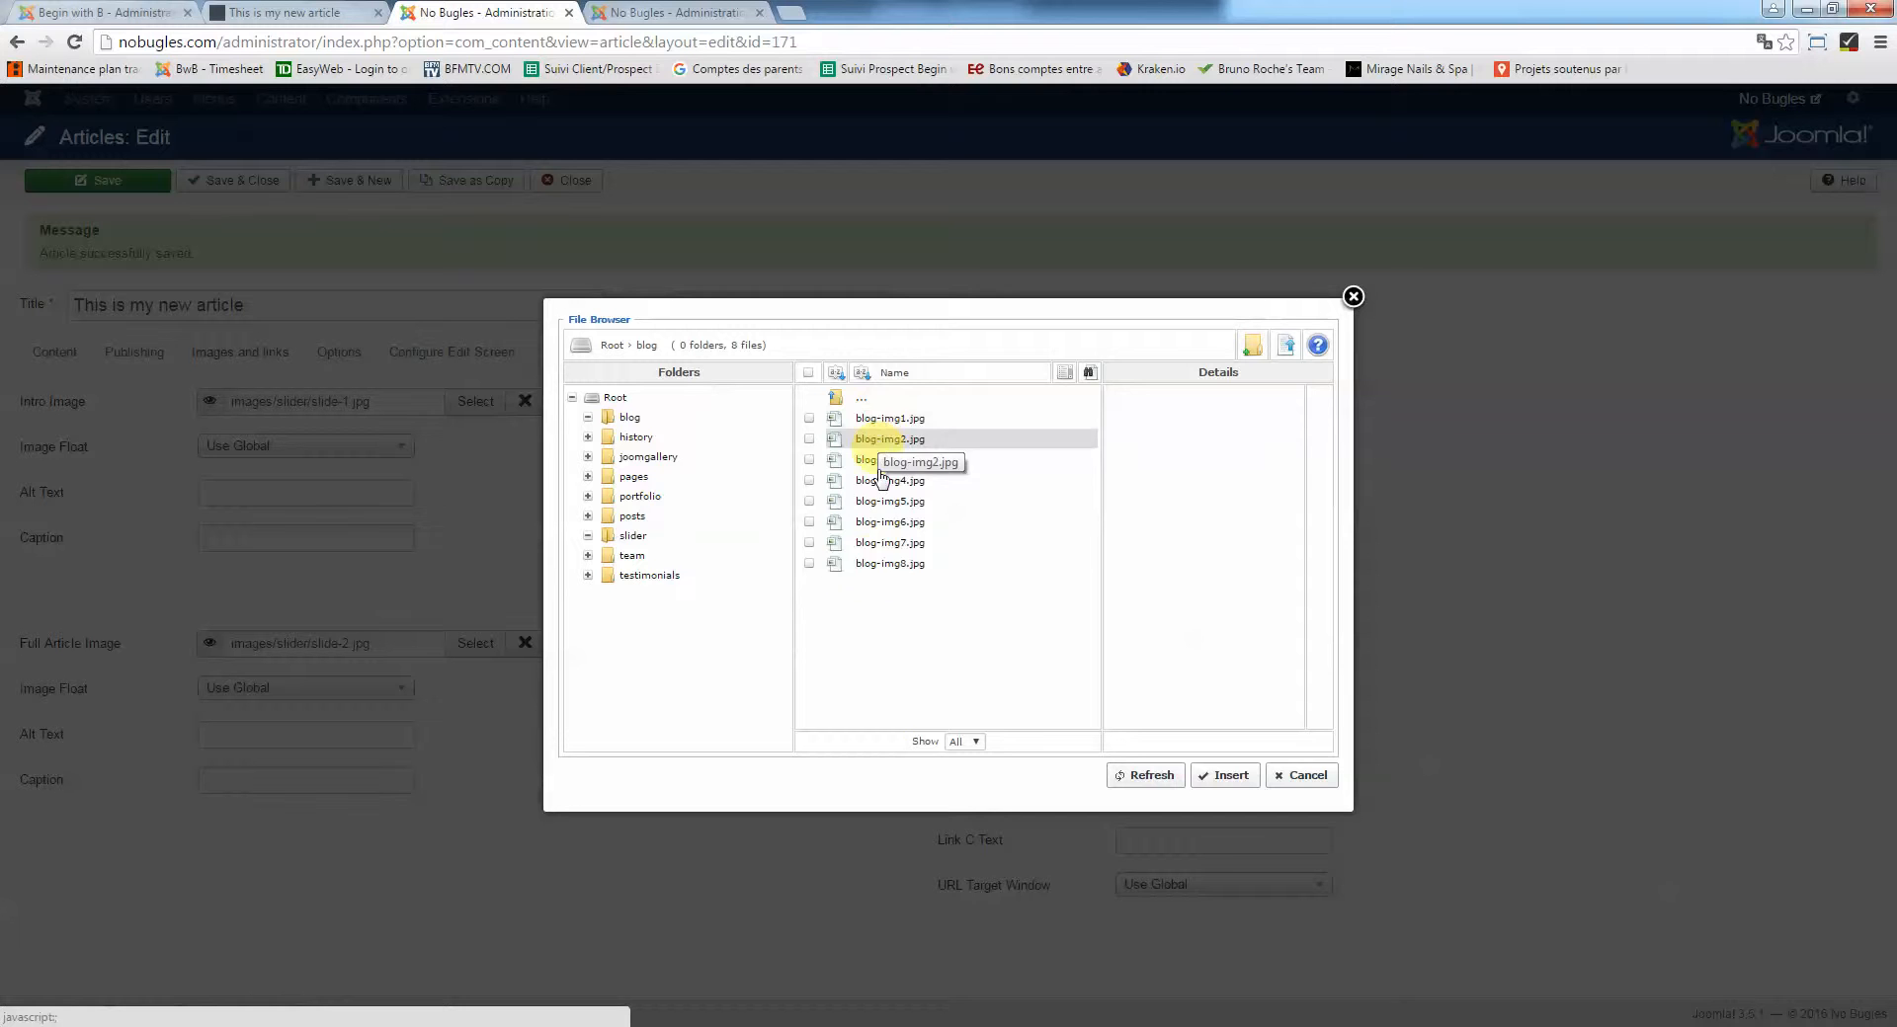
# Select blog-img6.jpg to blog-img8.jpg, extend the selection to all blog images, and cancel the file browser without inserting any
pyautogui.click(809, 563)
pyautogui.click(809, 543)
pyautogui.click(809, 522)
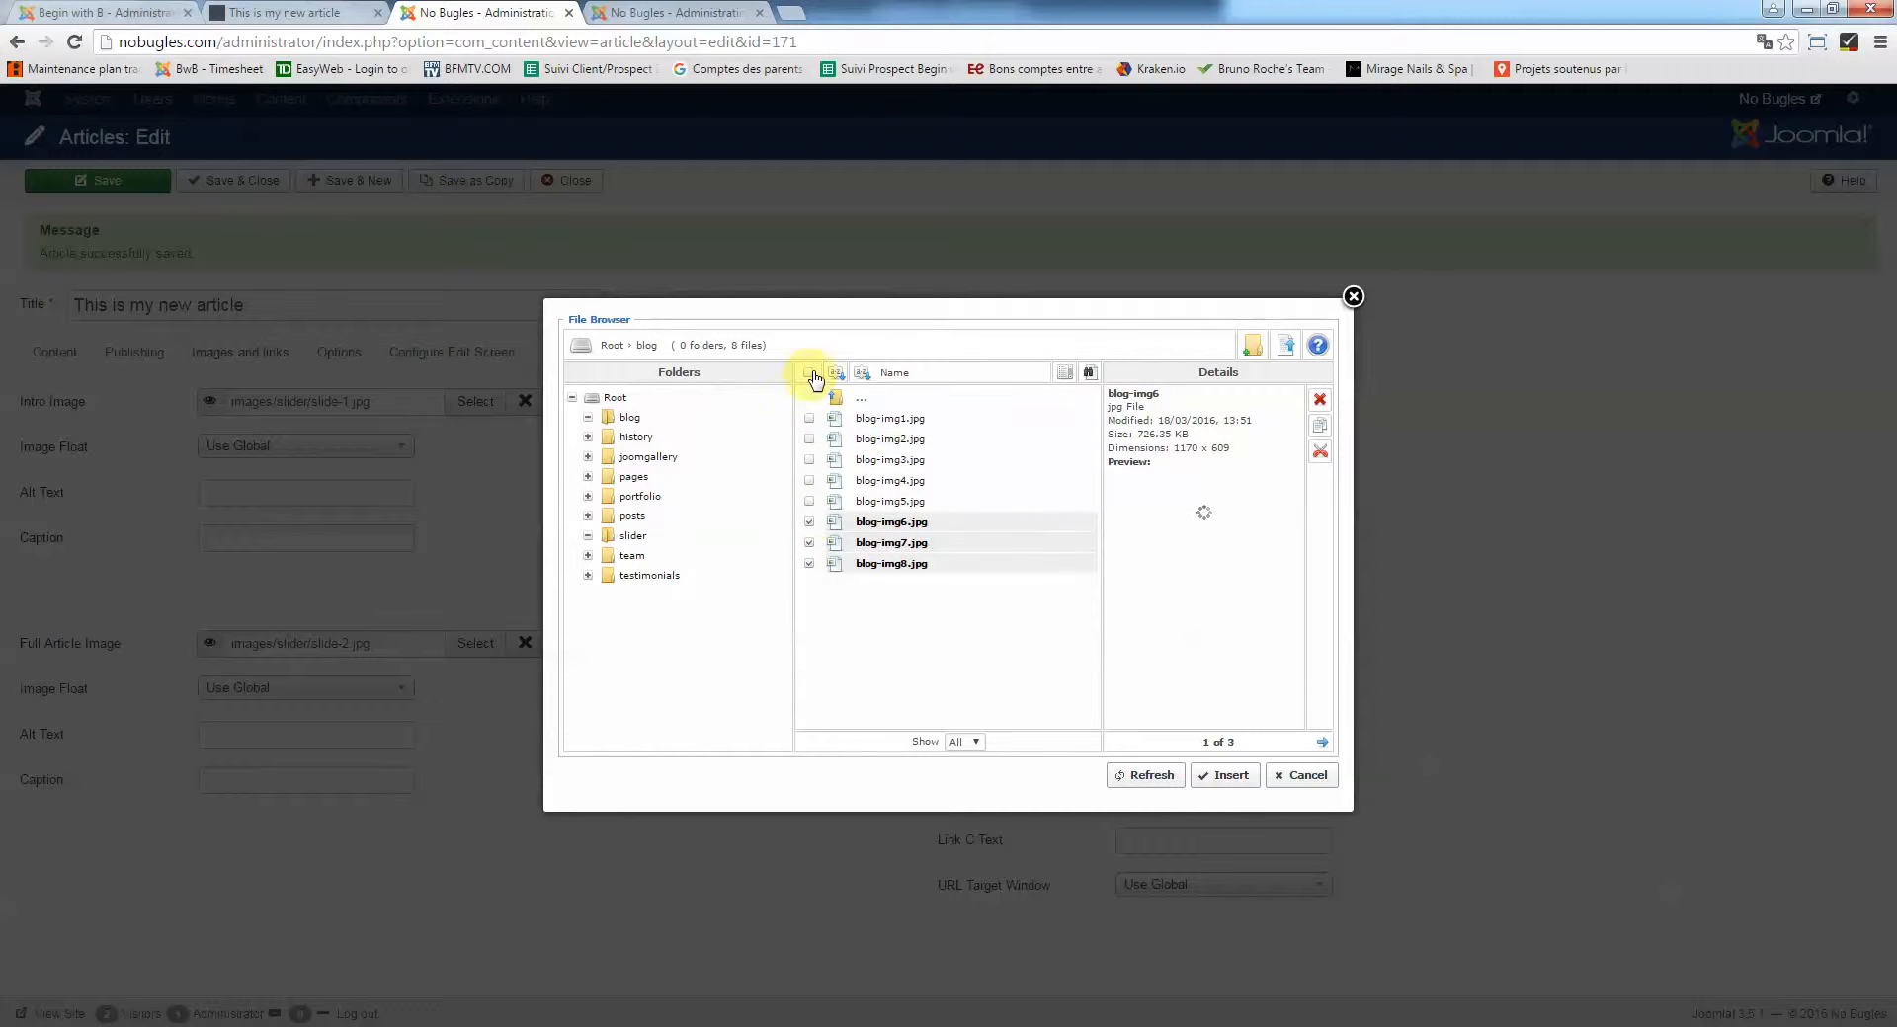
pyautogui.click(809, 373)
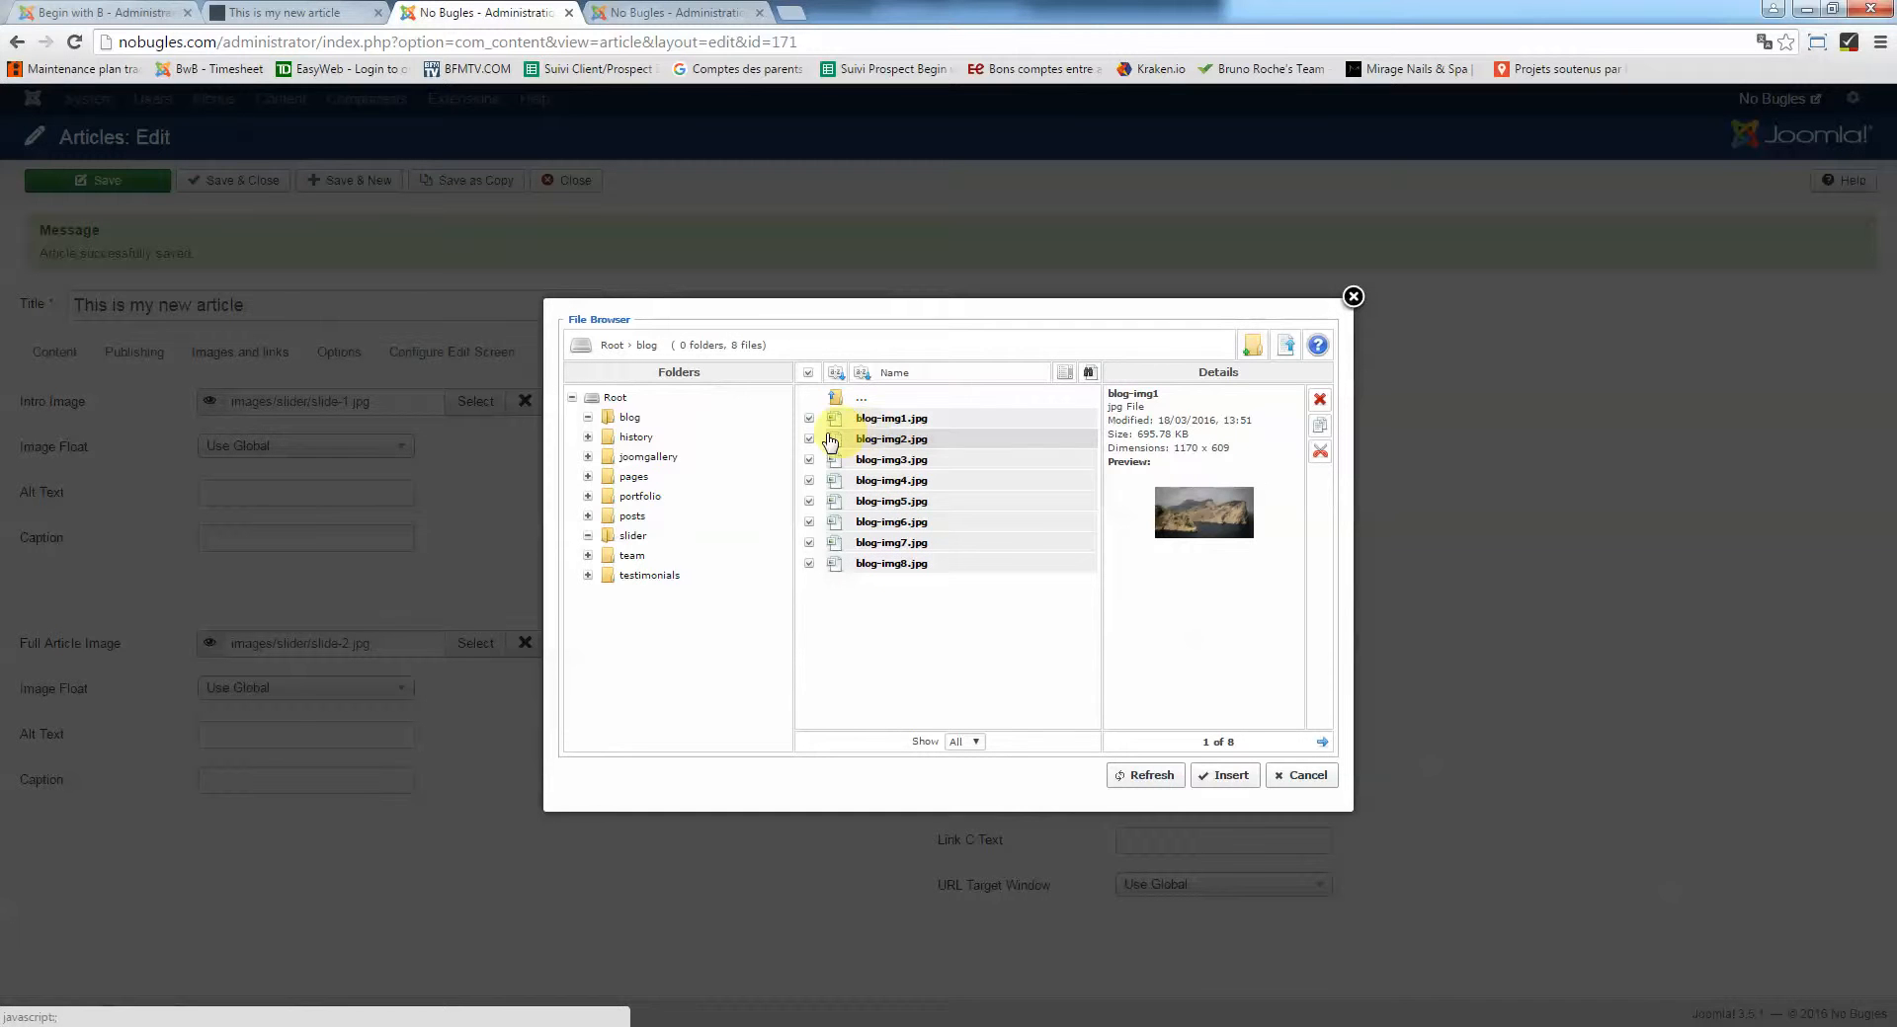
pyautogui.click(1291, 779)
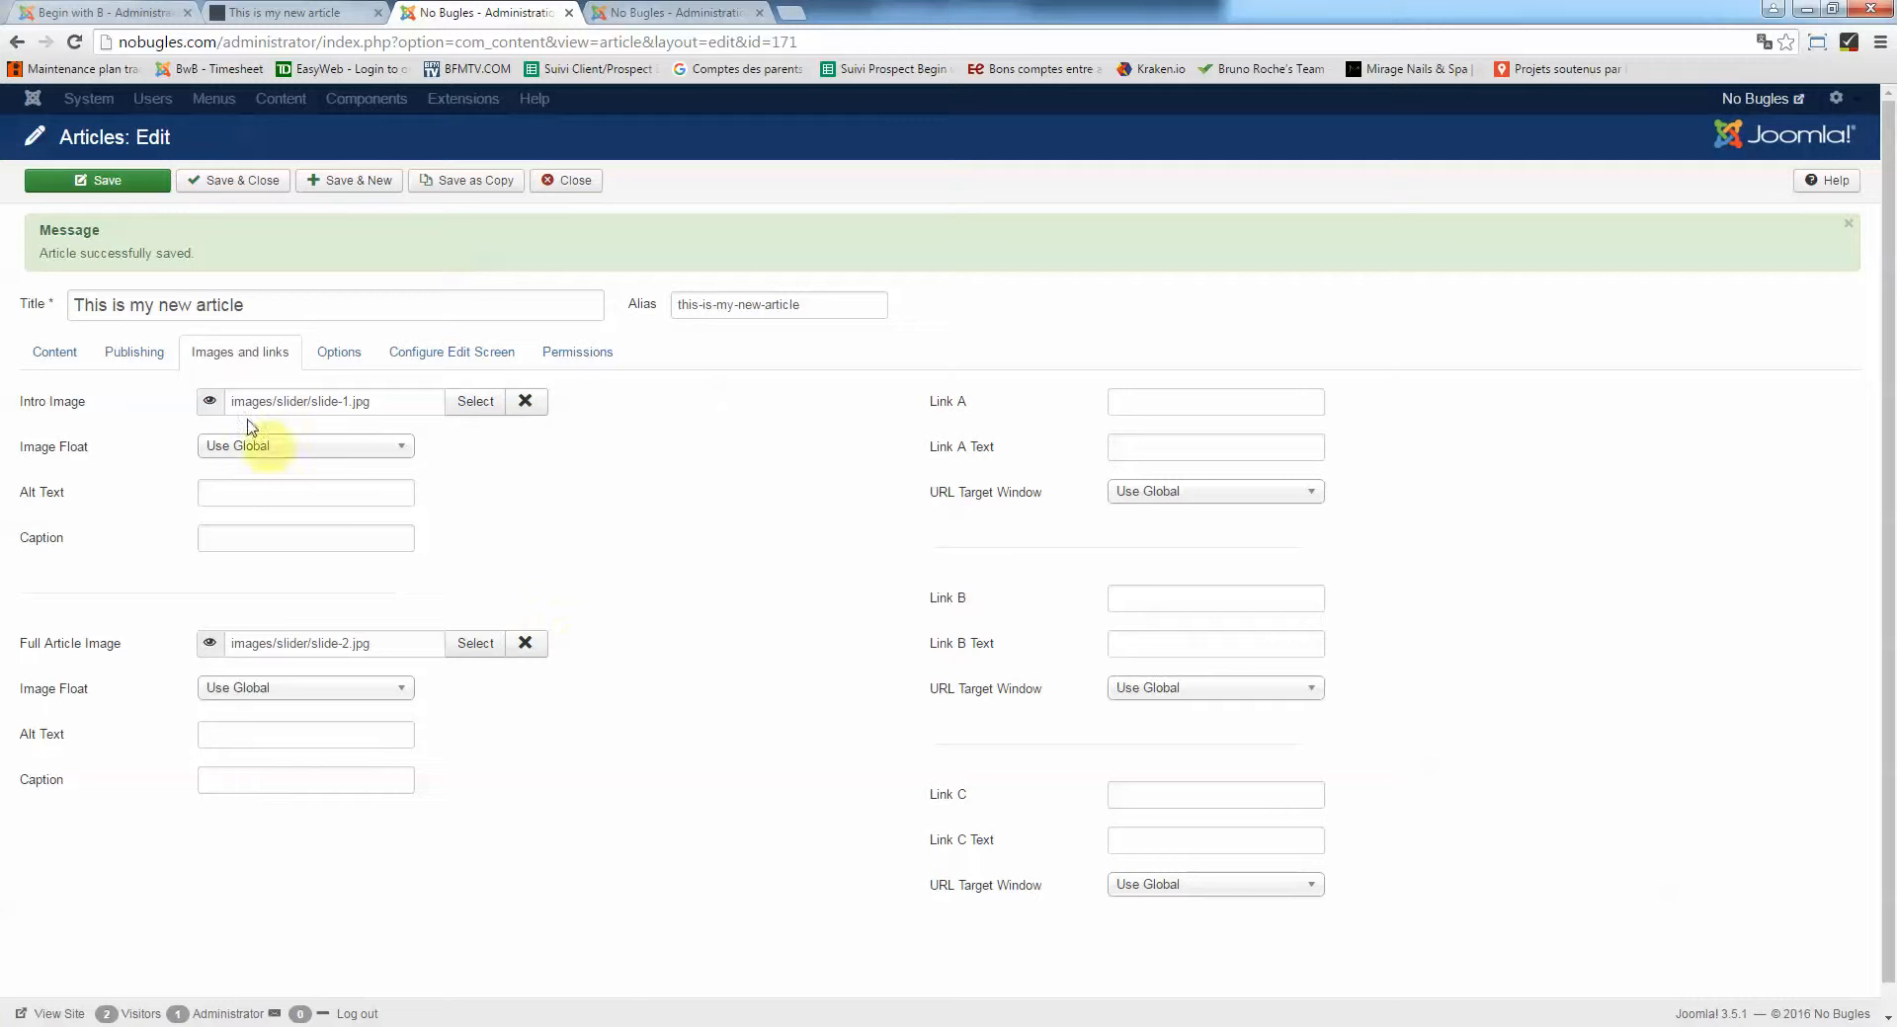
# Examine the article's publishing details, including the Meta Description and Meta Keywords fields, enlarging the description box
pyautogui.click(135, 361)
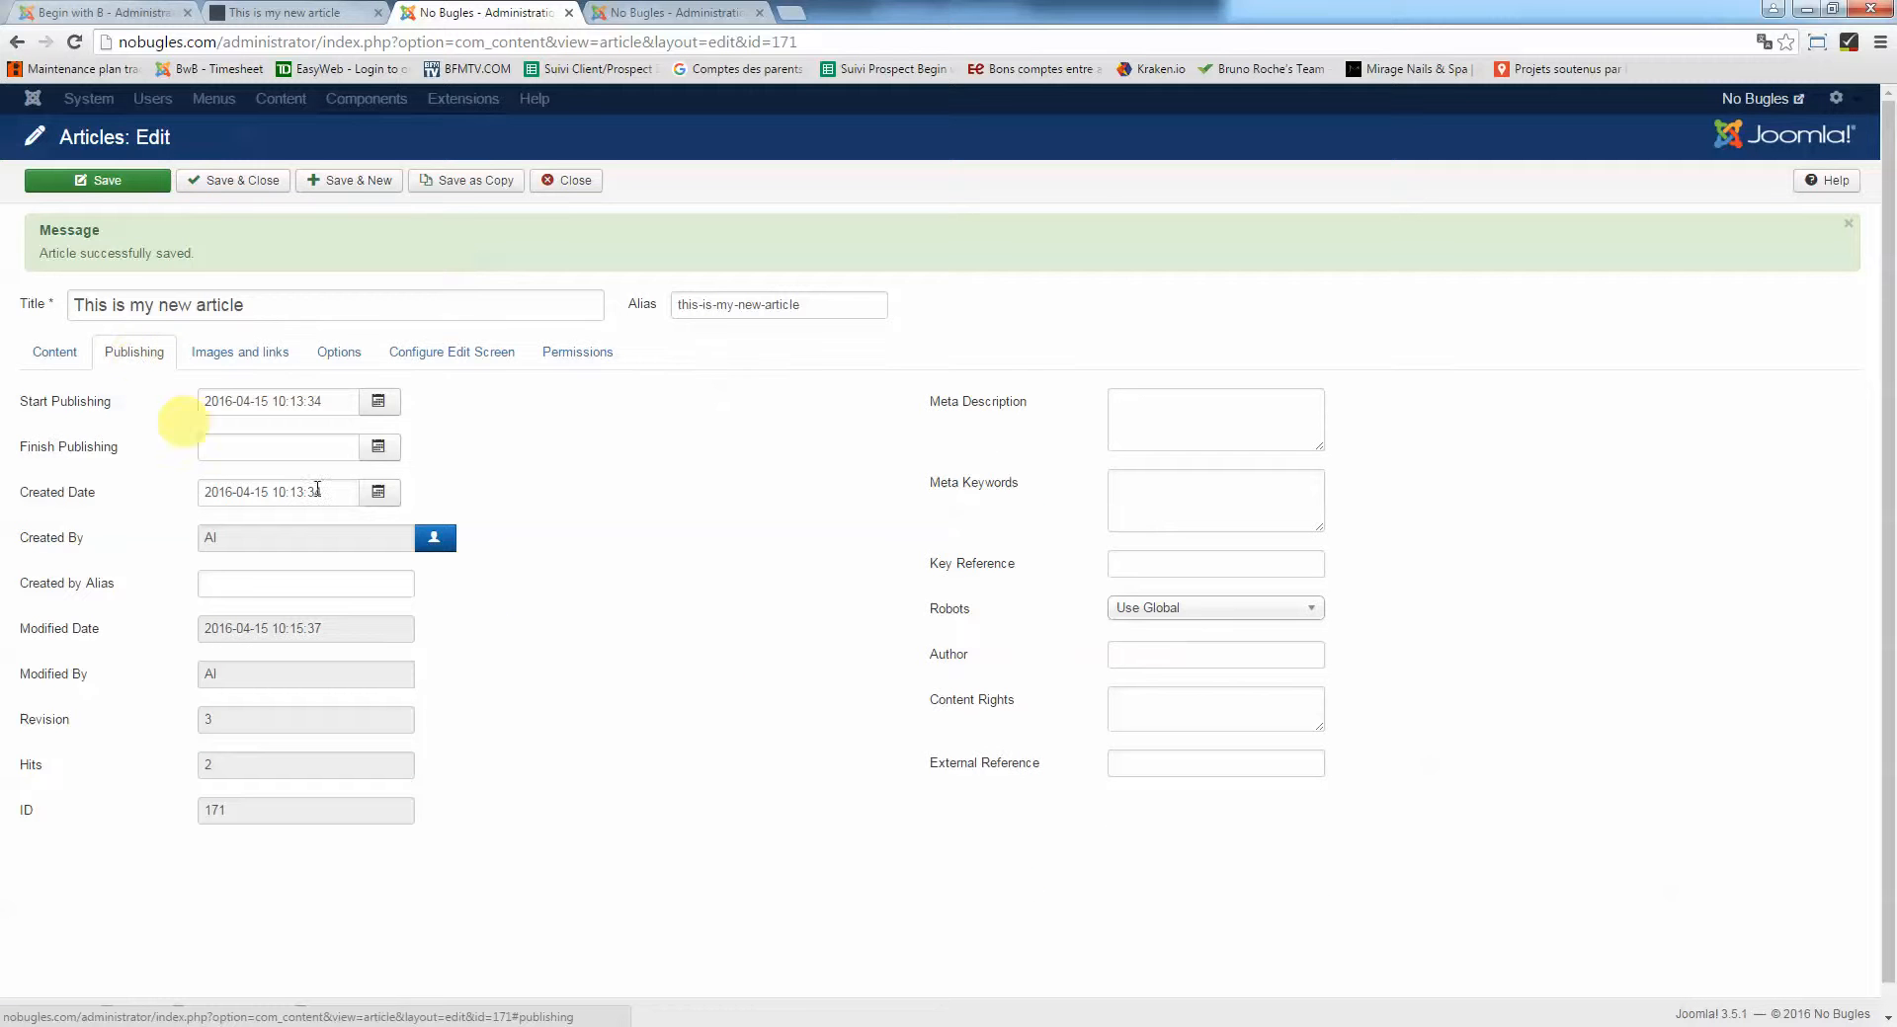
pyautogui.click(1165, 406)
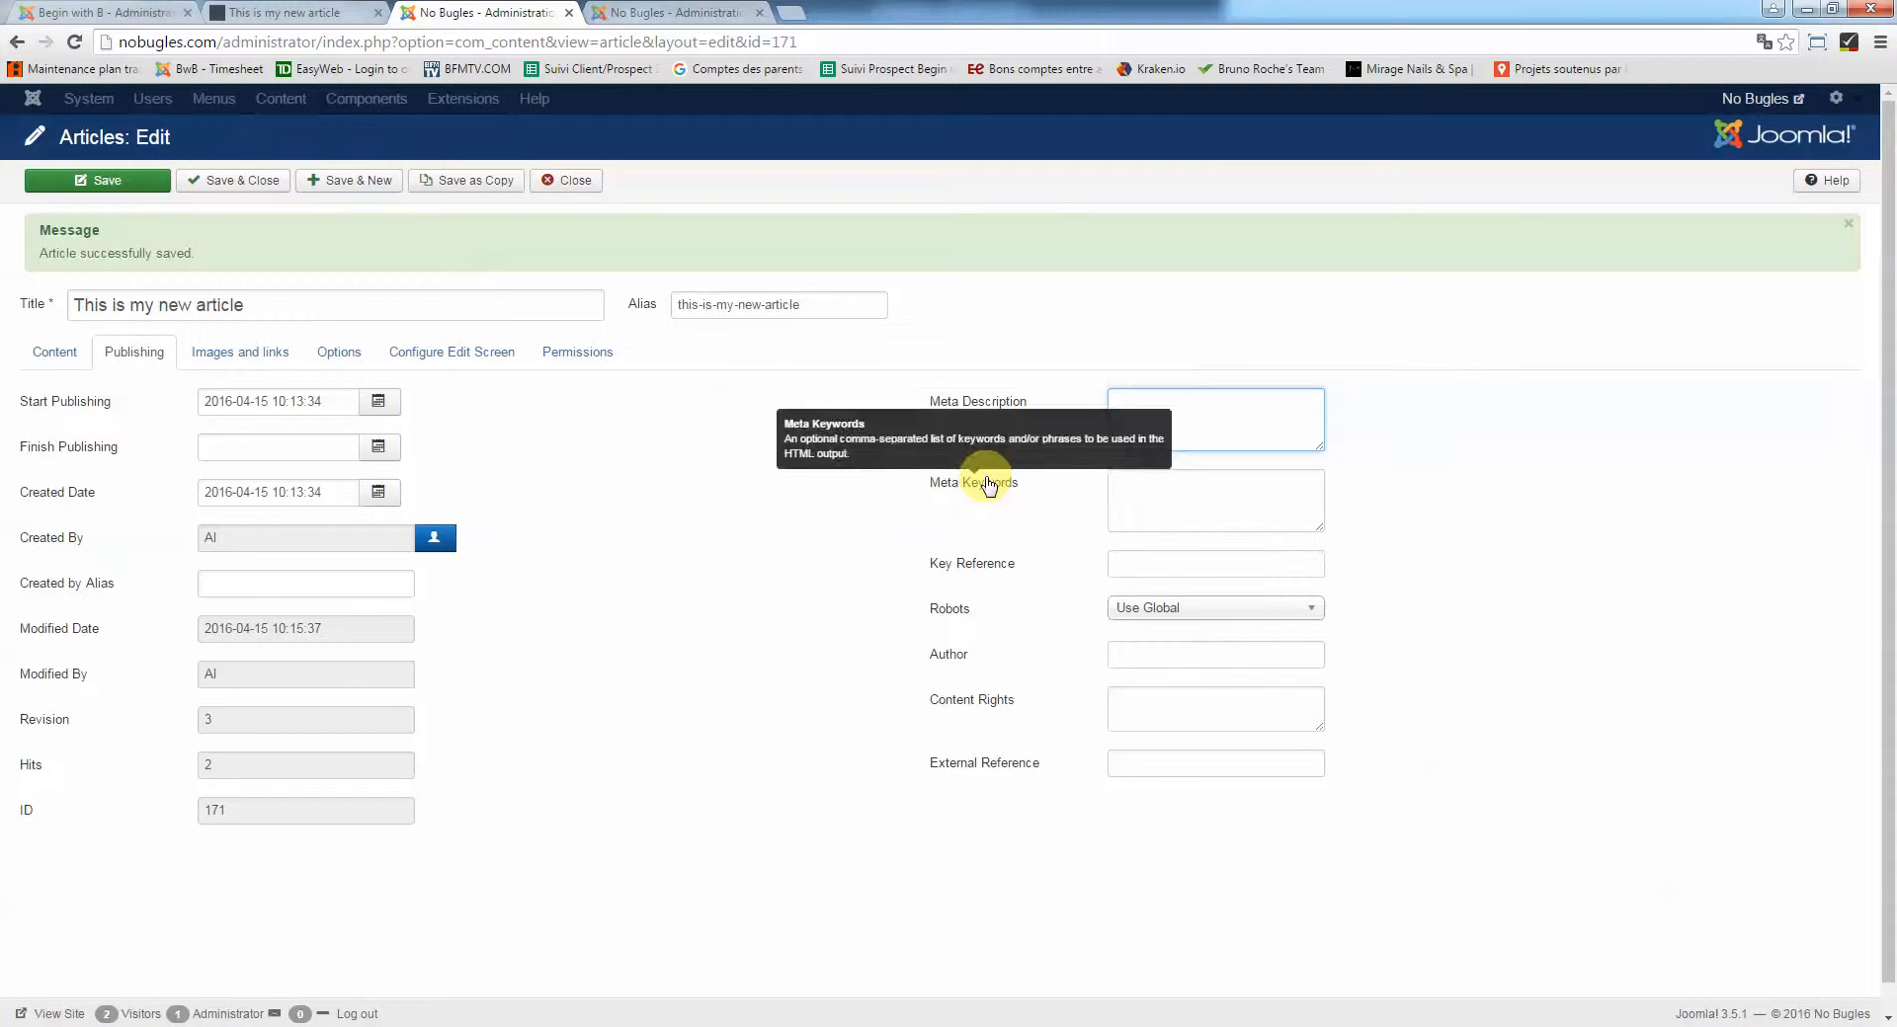
pyautogui.click(1169, 491)
pyautogui.click(1117, 413)
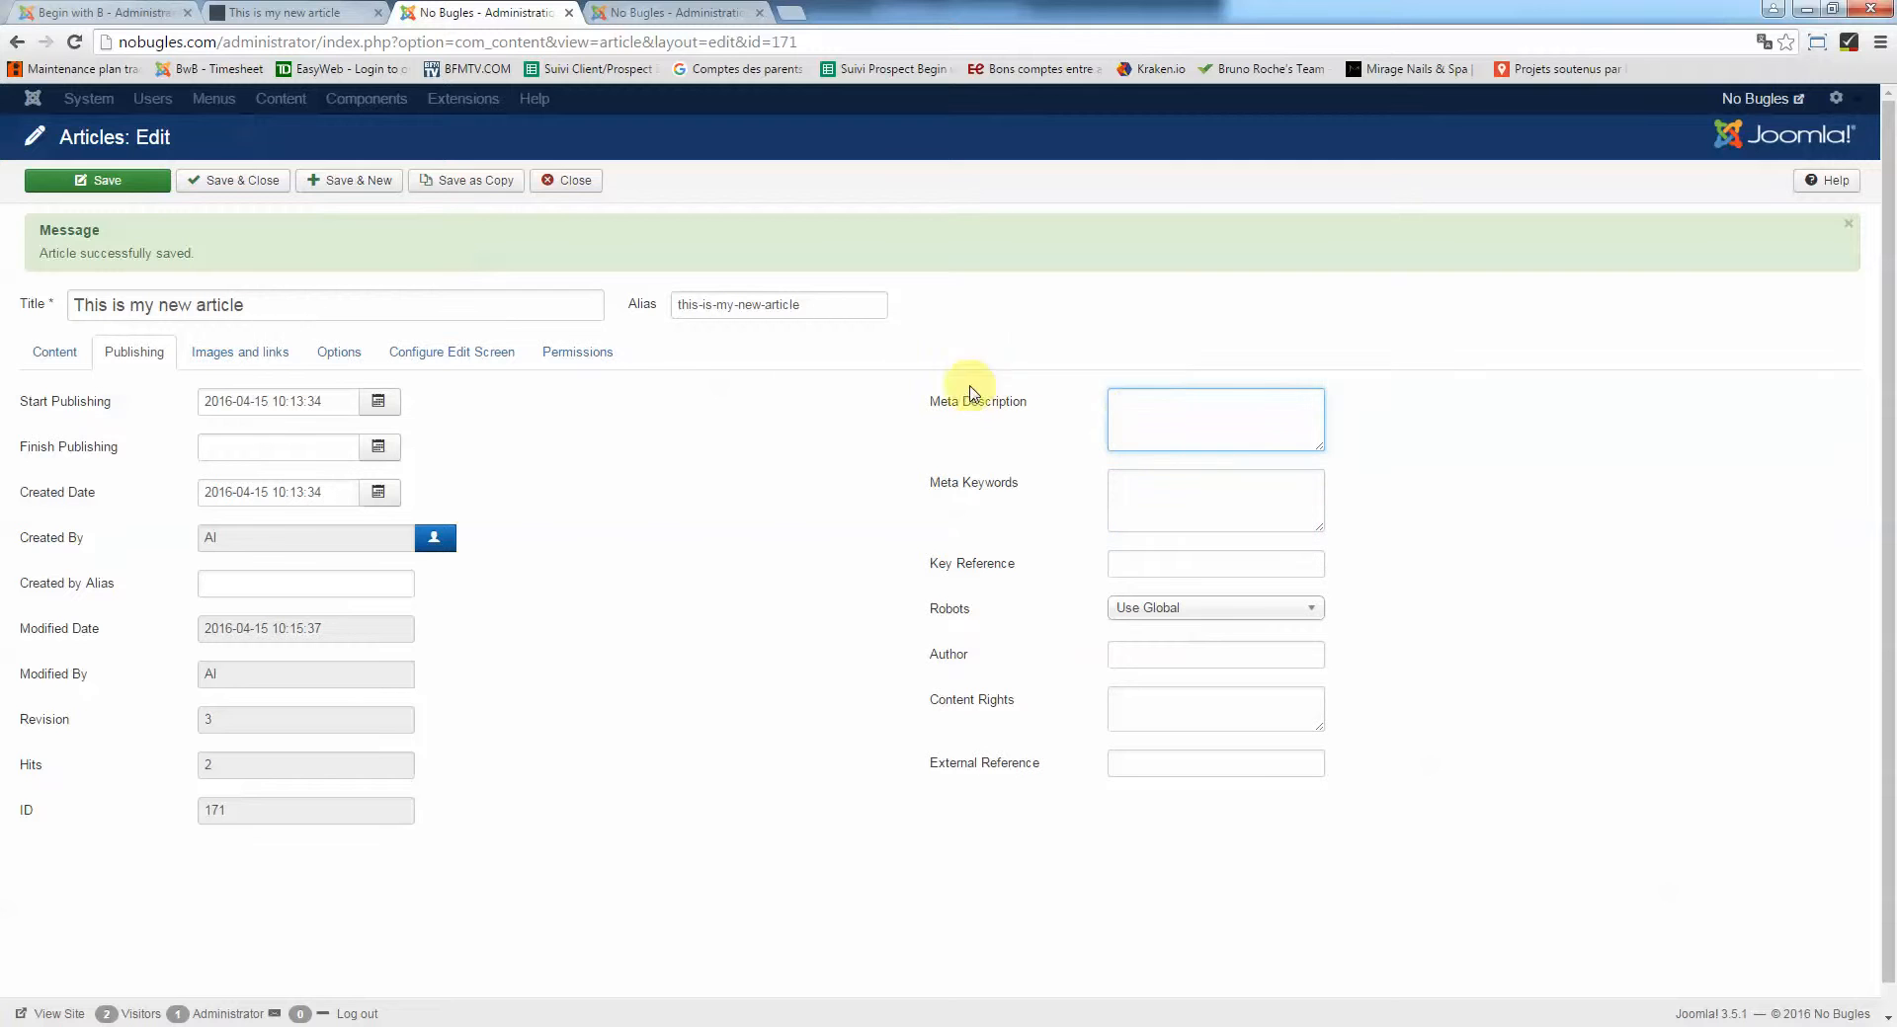
pyautogui.click(1151, 503)
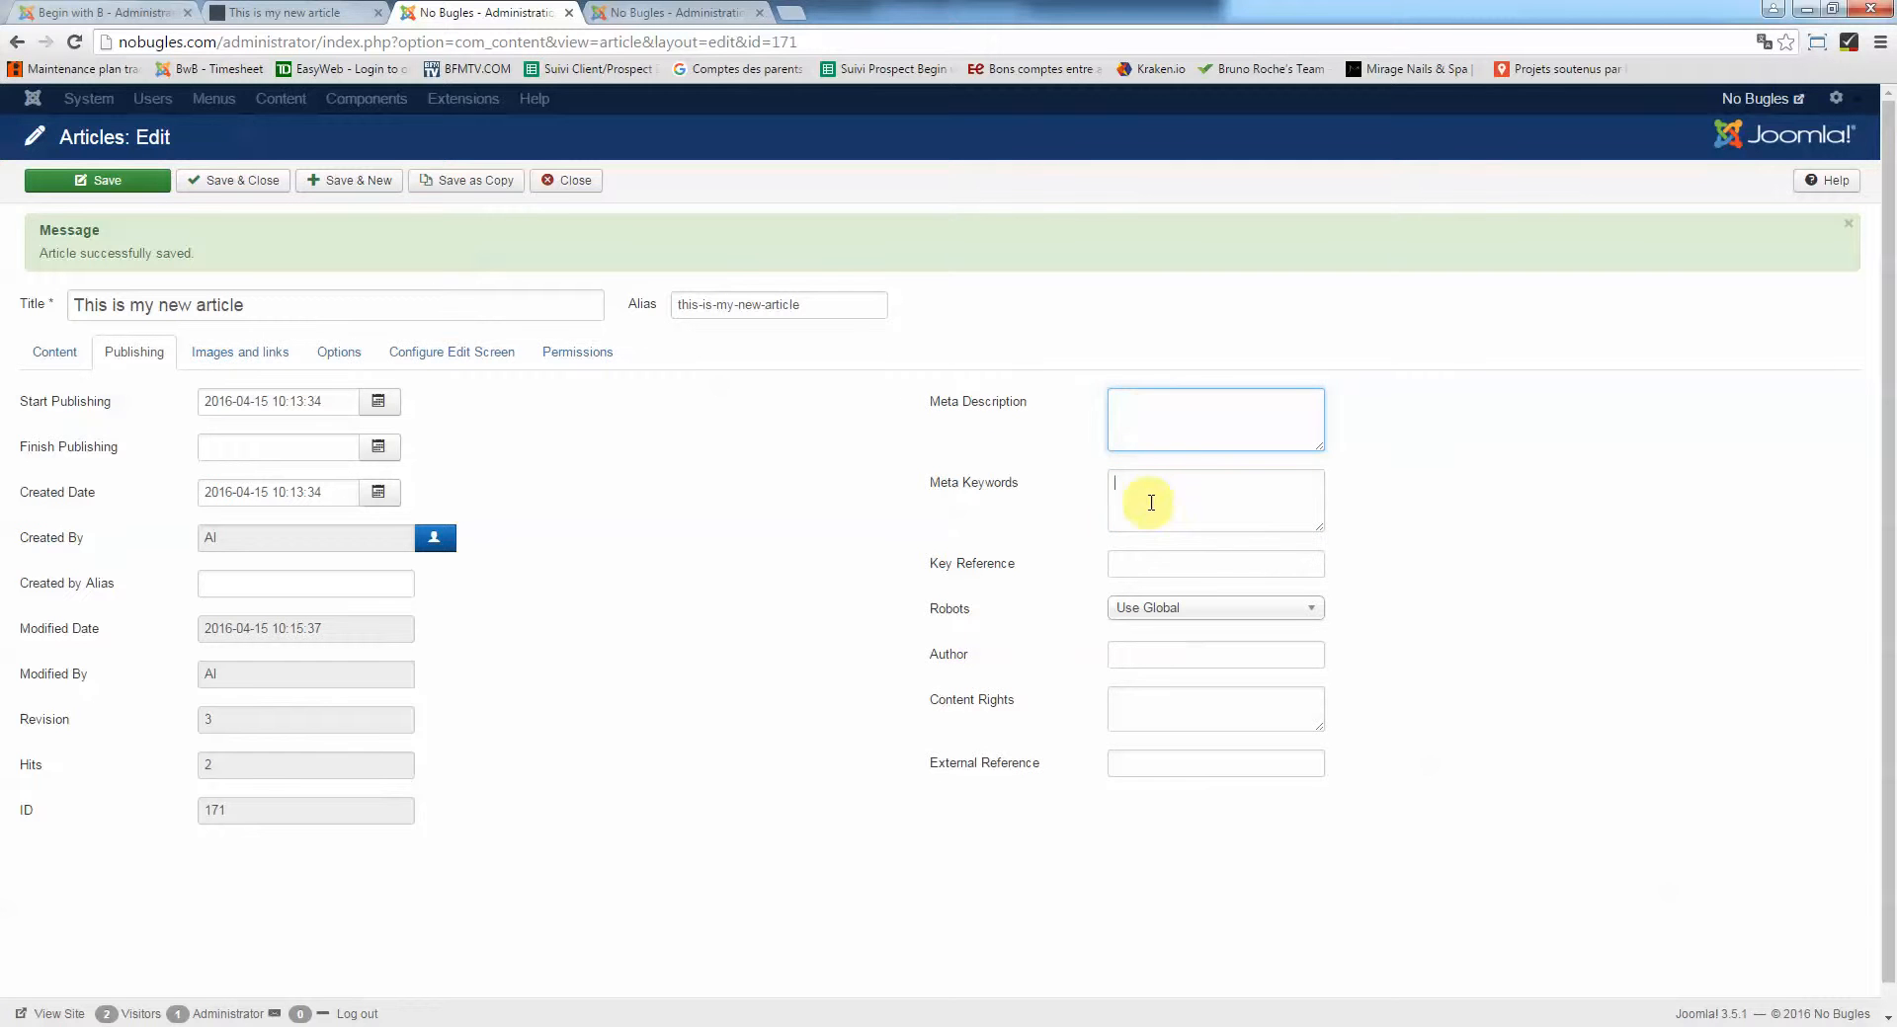
pyautogui.click(1151, 409)
pyautogui.moveTo(1325, 455); pyautogui.dragTo(1324, 566)
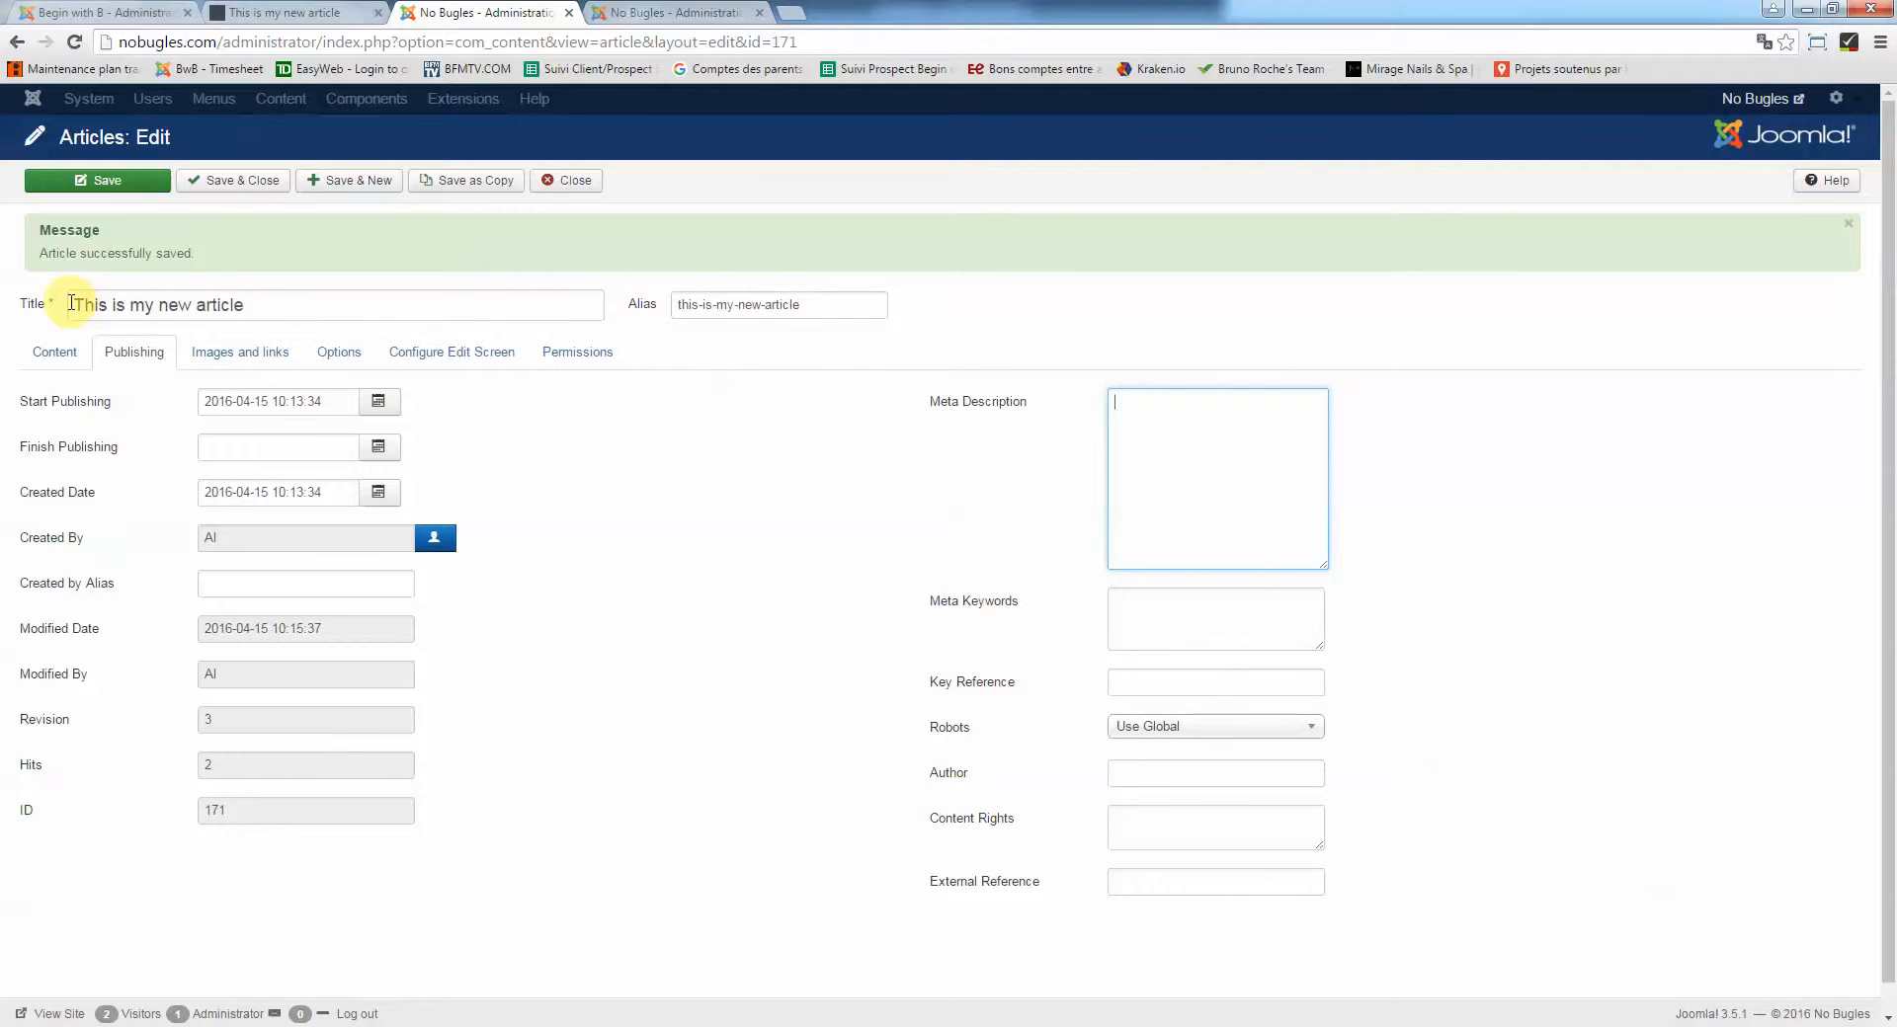
# Compare the article's title with its alias and clear the alias
pyautogui.moveTo(70, 303); pyautogui.dragTo(249, 303)
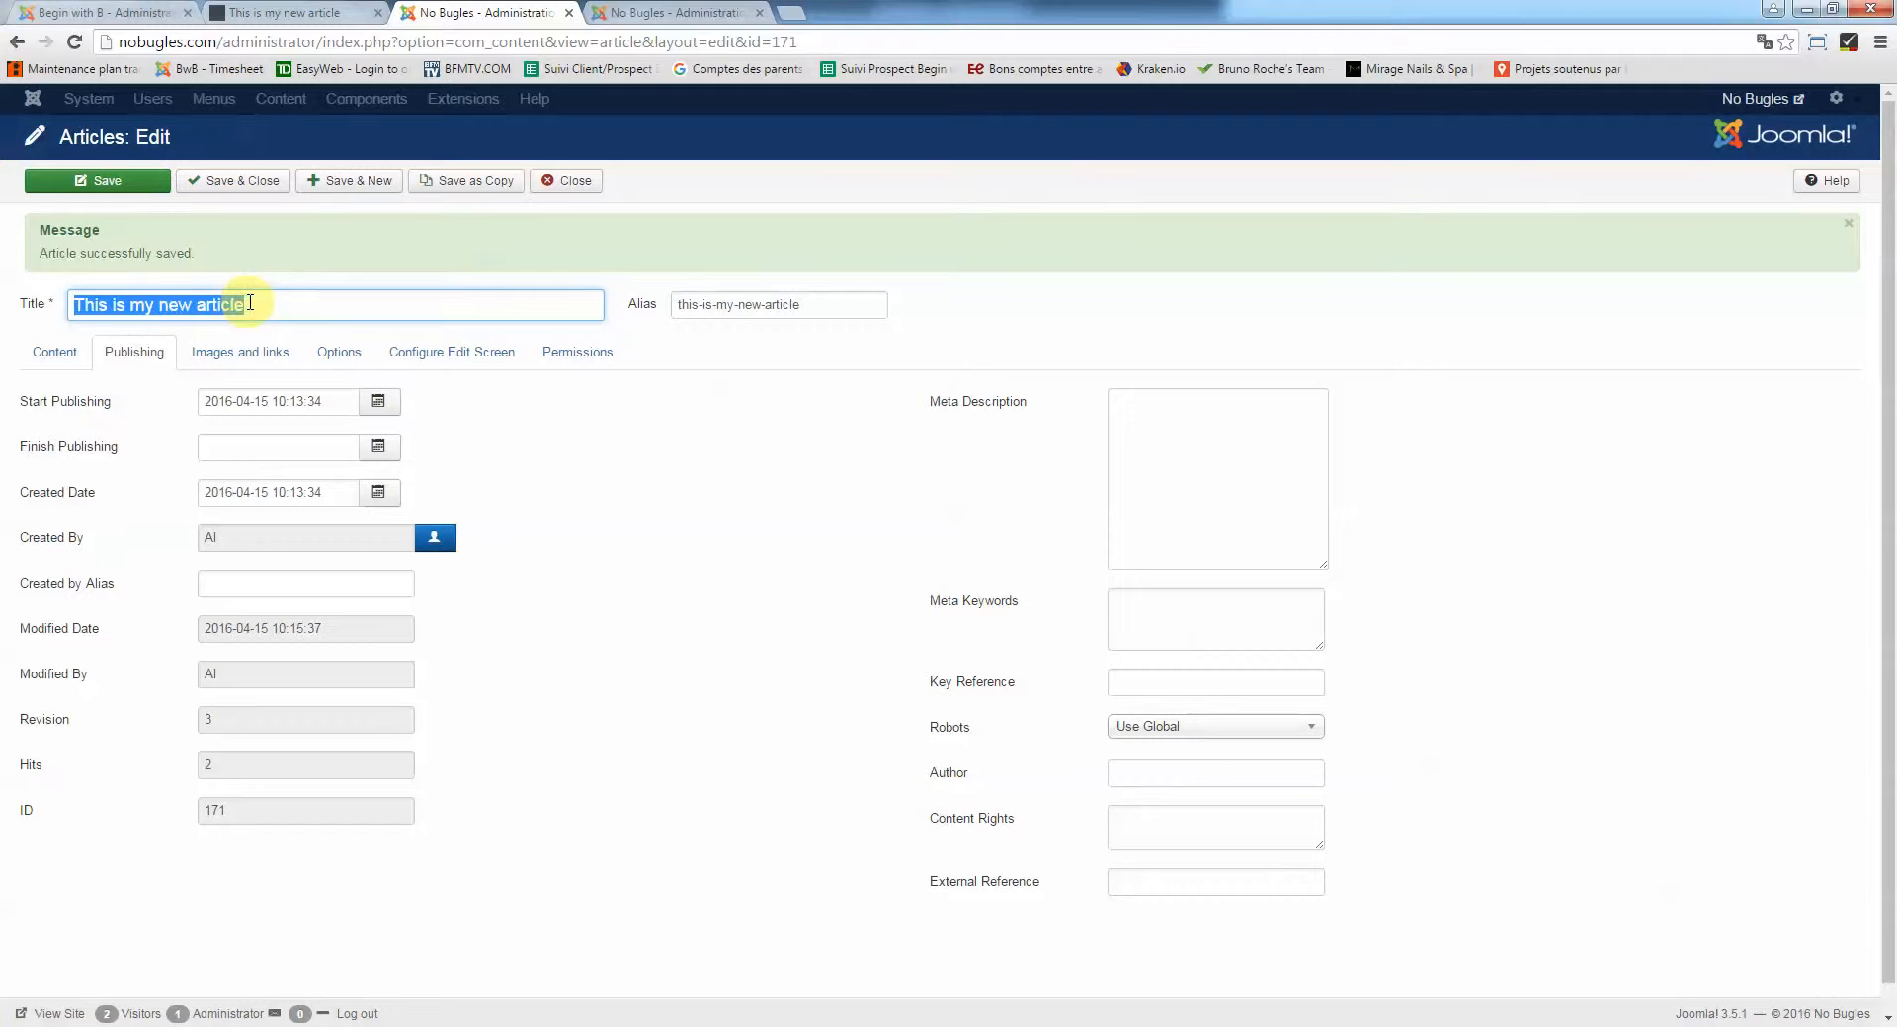
pyautogui.click(250, 304)
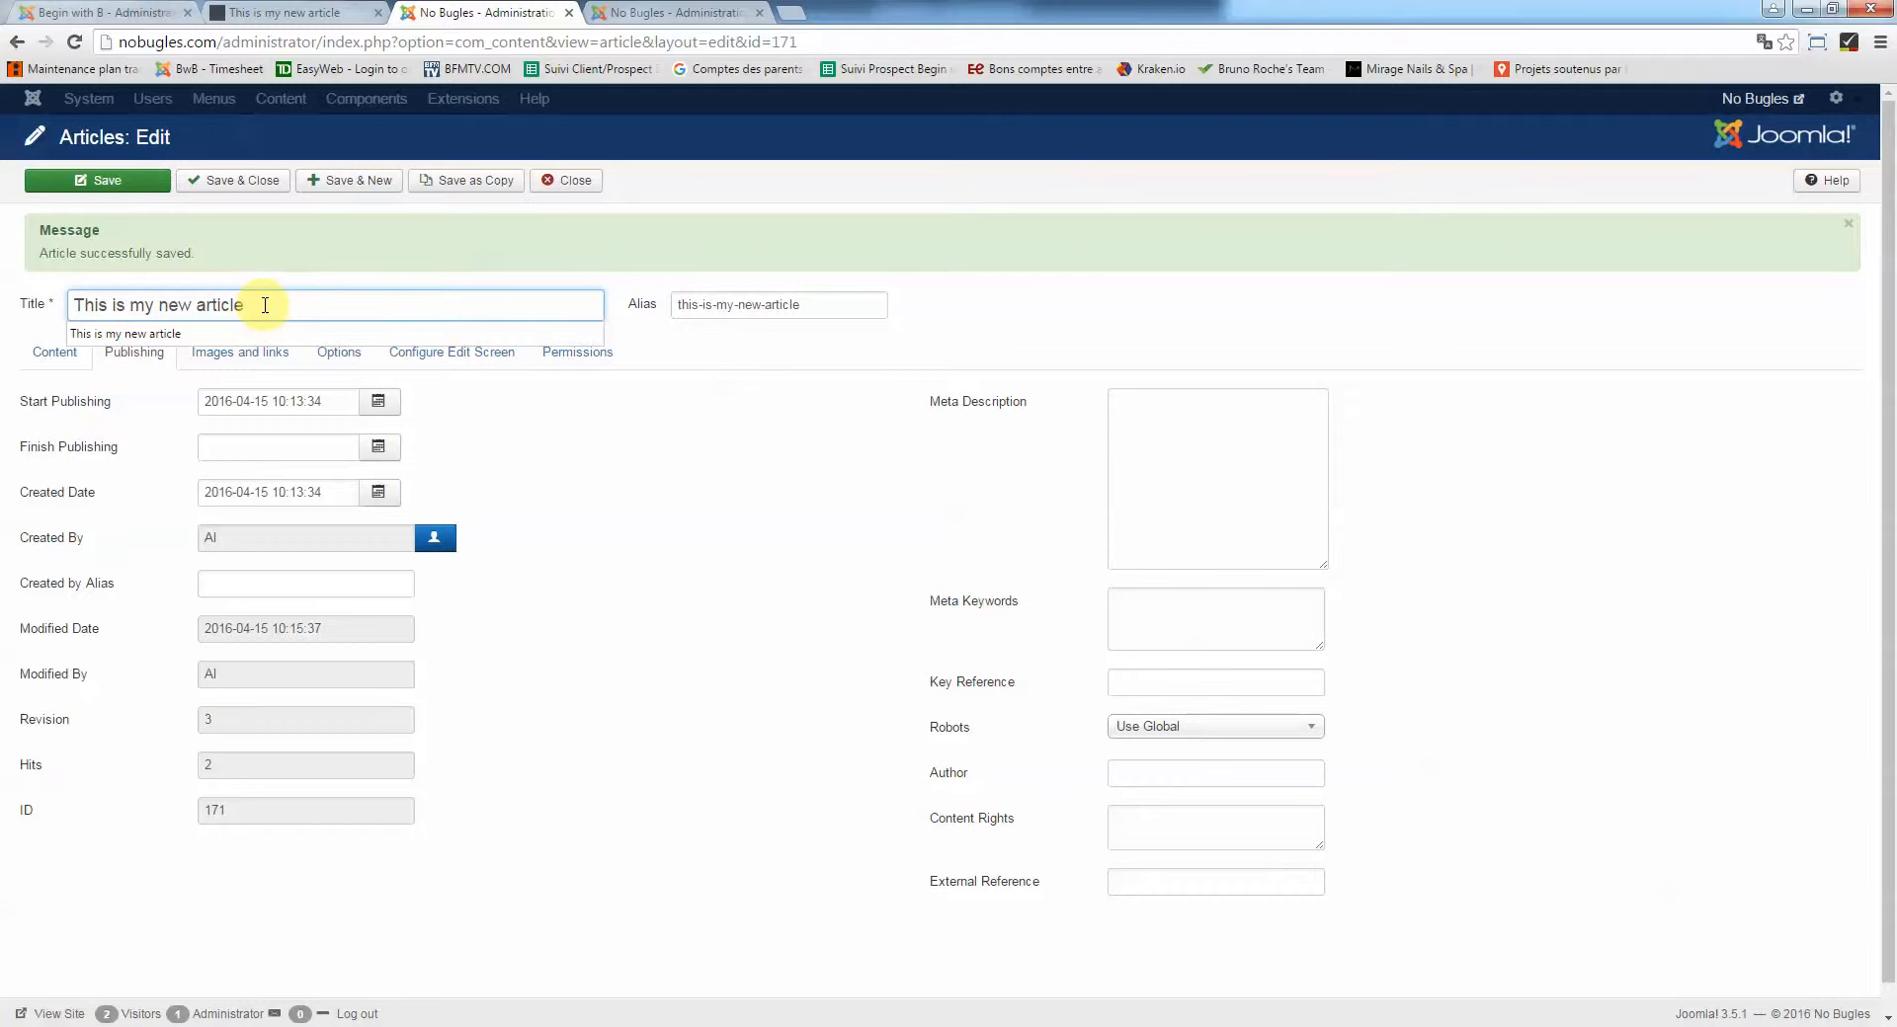
pyautogui.moveTo(263, 305); pyautogui.dragTo(200, 308)
pyautogui.click(718, 306)
pyautogui.moveTo(813, 307); pyautogui.dragTo(602, 306)
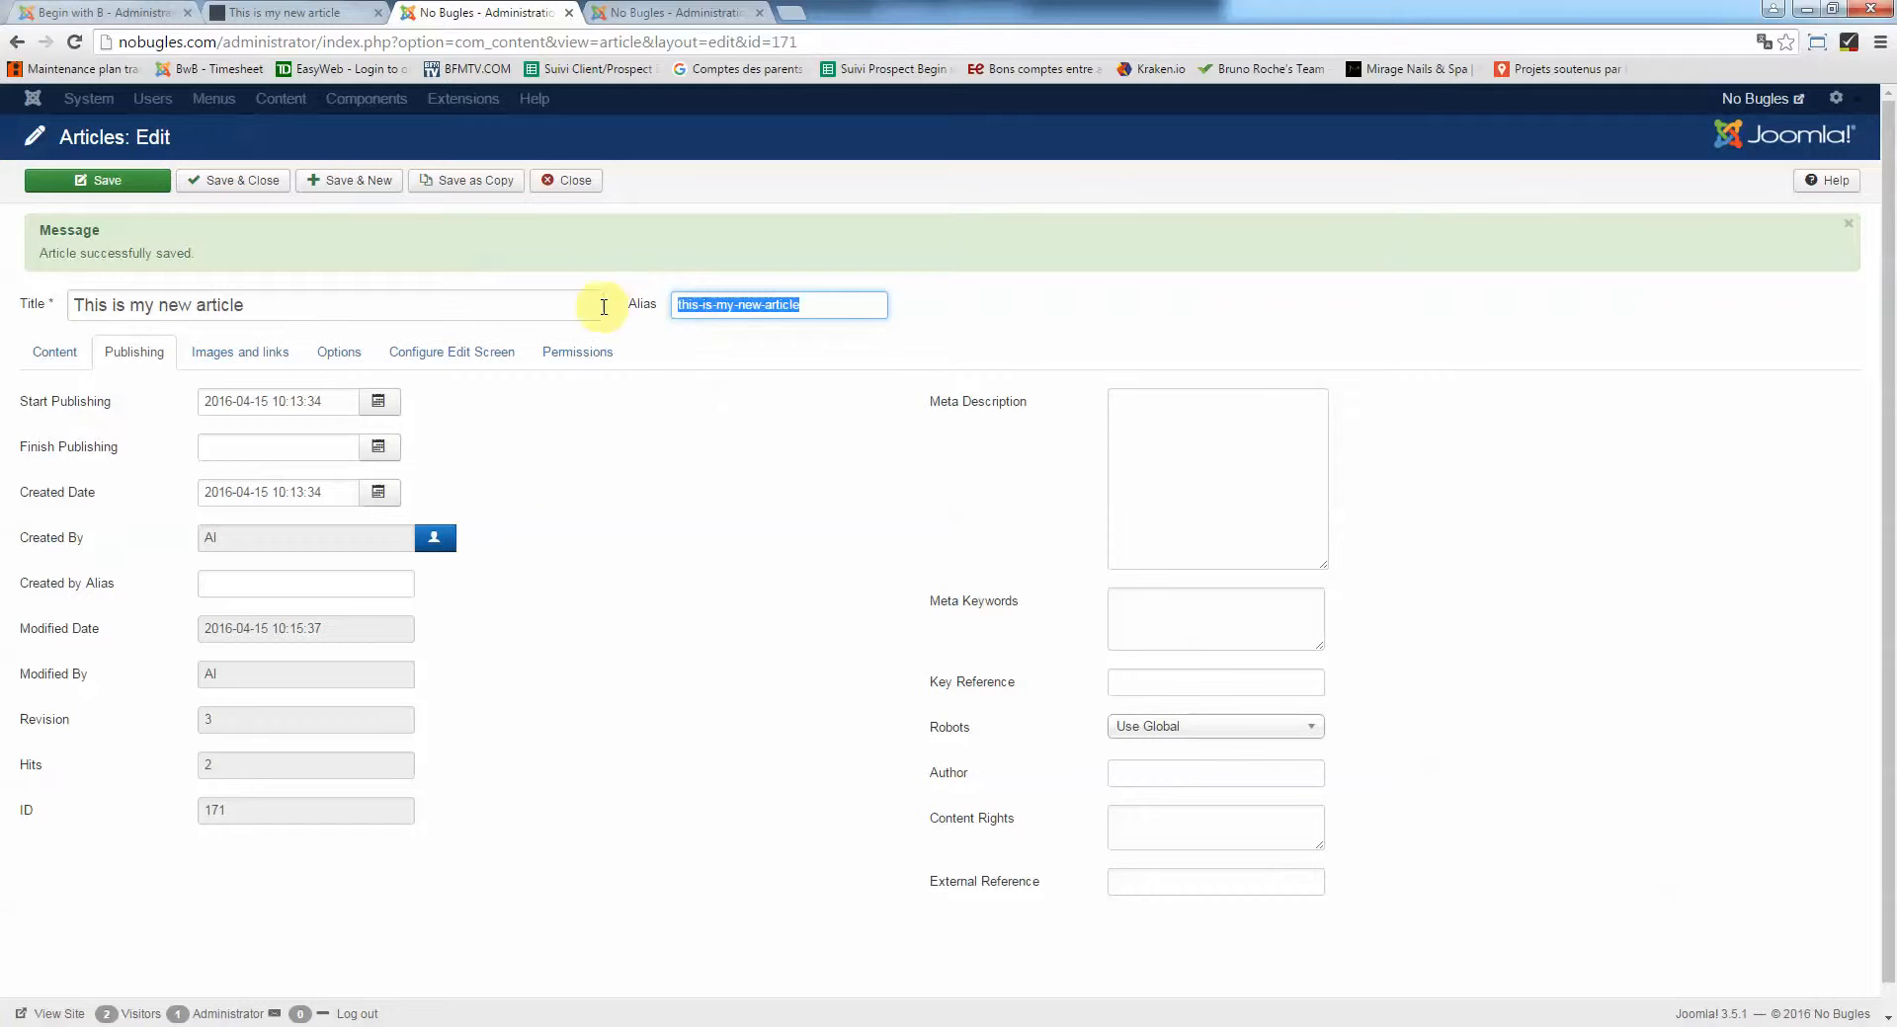
pyautogui.moveTo(259, 310); pyautogui.dragTo(16, 301)
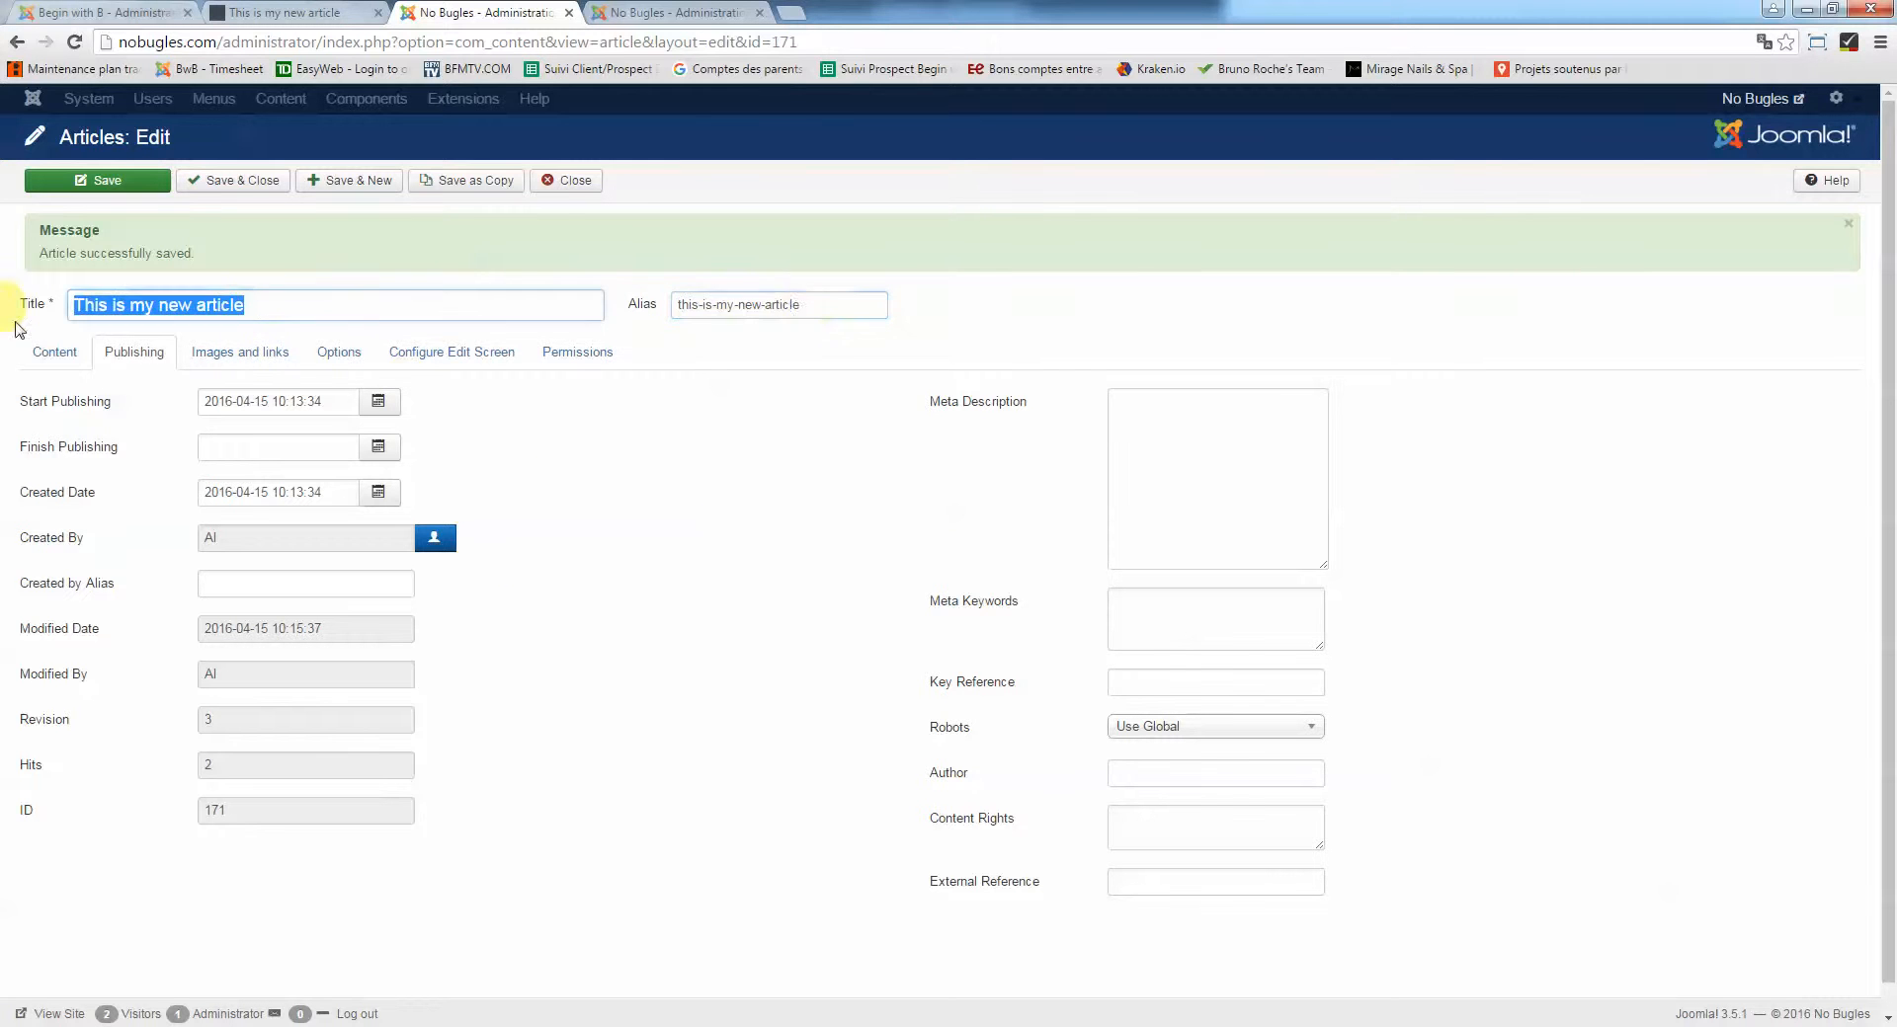
pyautogui.moveTo(813, 302); pyautogui.dragTo(580, 300)
pyautogui.press('BackSpace')
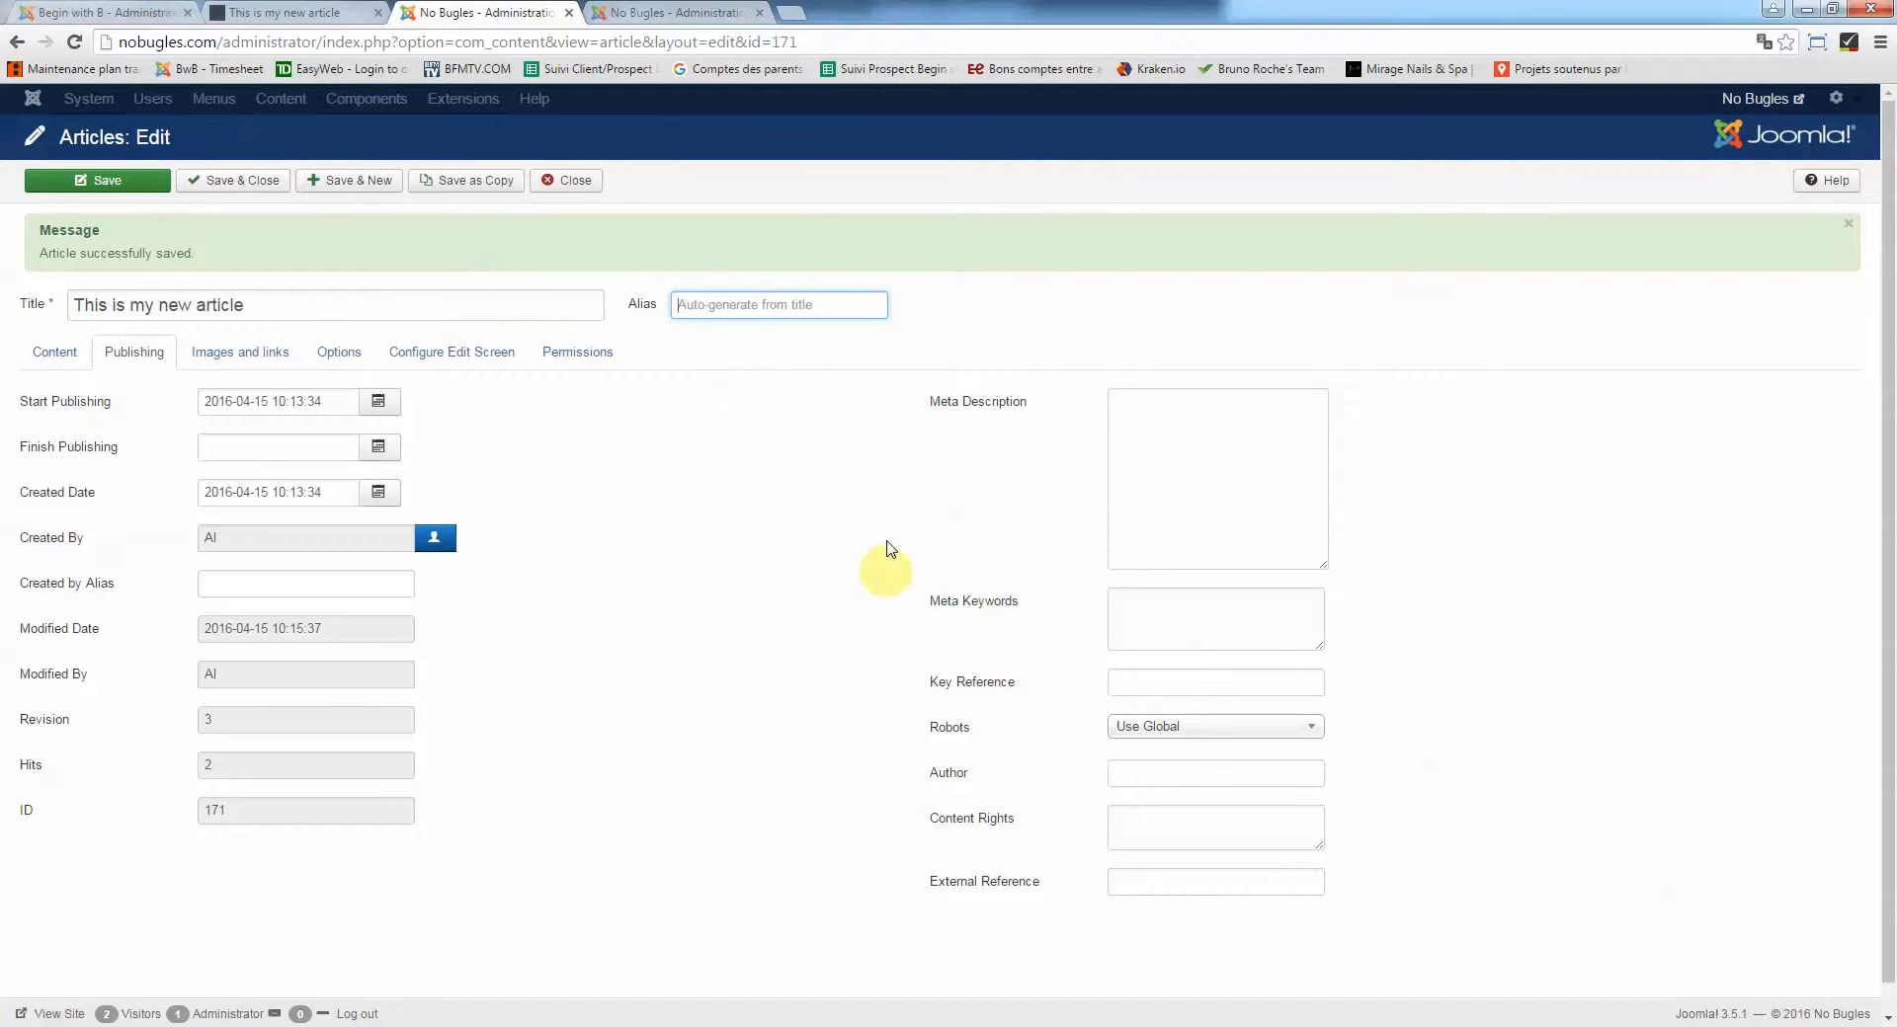
# Examine the alias portion of the address on the public article page
pyautogui.click(25, 355)
pyautogui.click(282, 12)
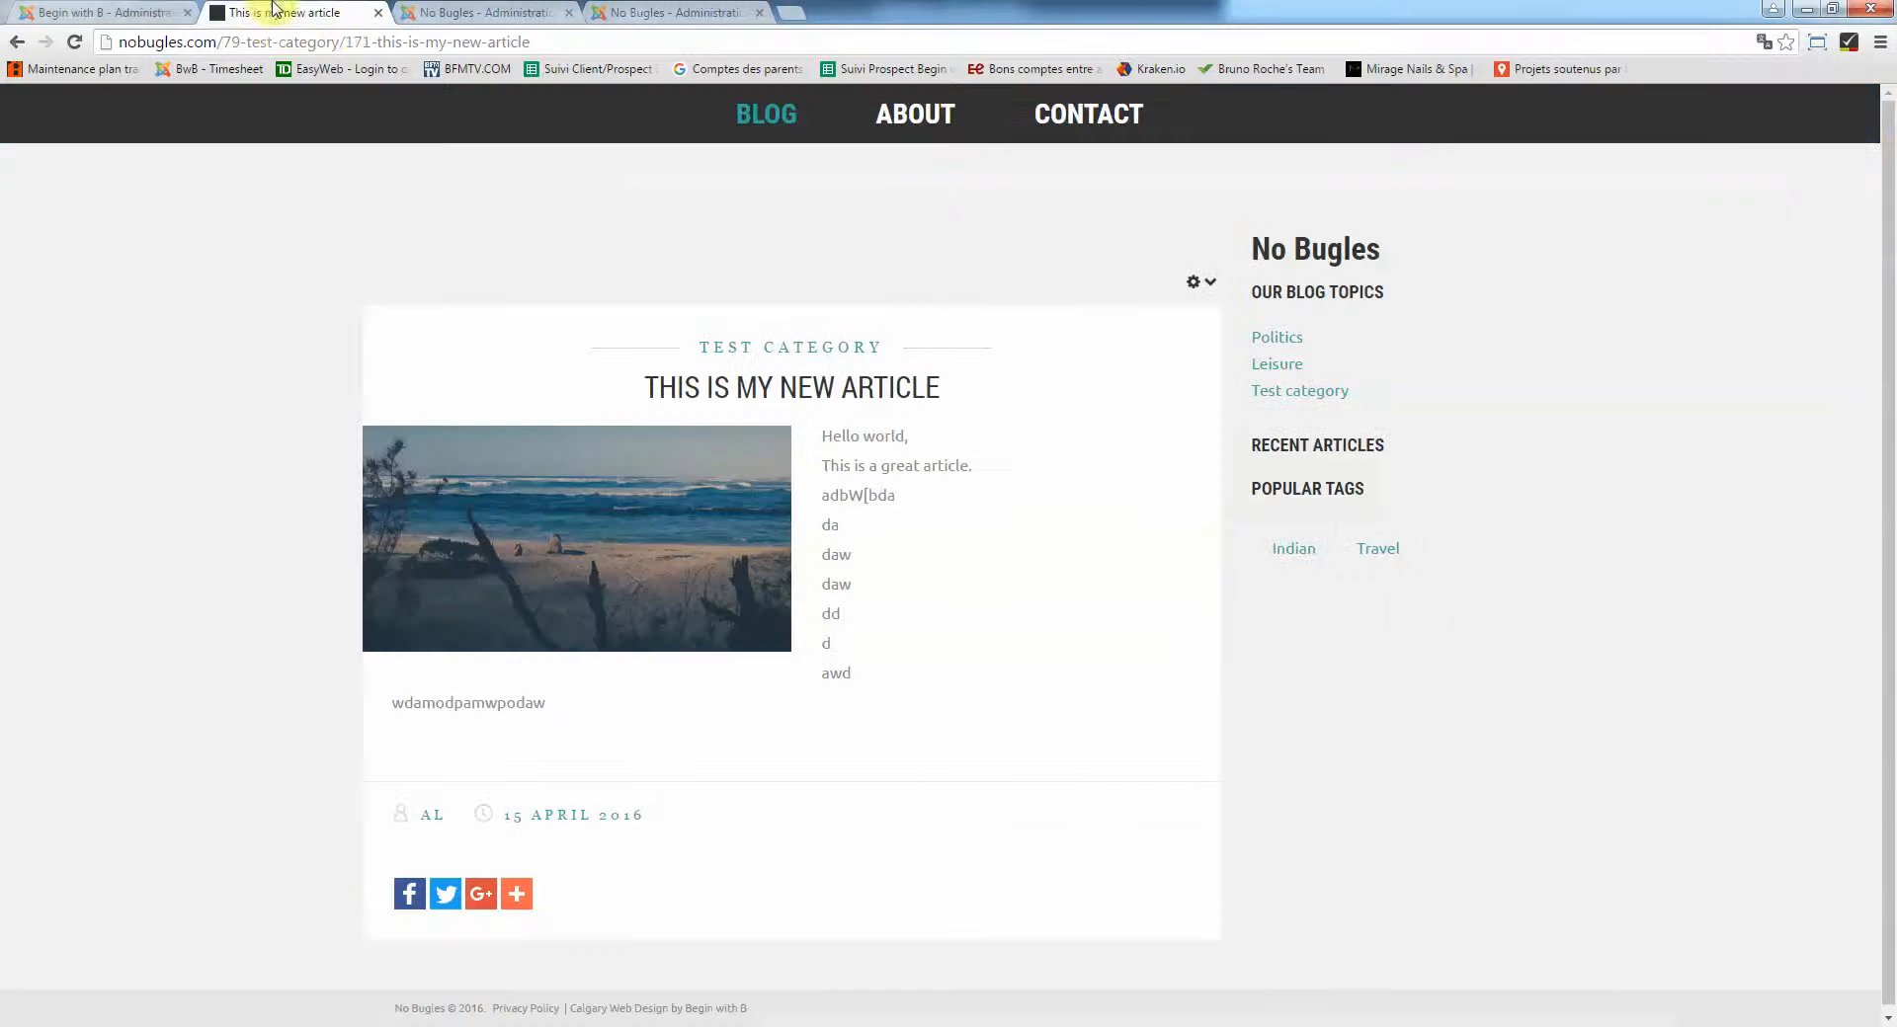
pyautogui.moveTo(372, 41)
pyautogui.mouseDown()
pyautogui.moveTo(525, 41)
pyautogui.moveTo(391, 47)
pyautogui.mouseUp()
pyautogui.click(524, 41)
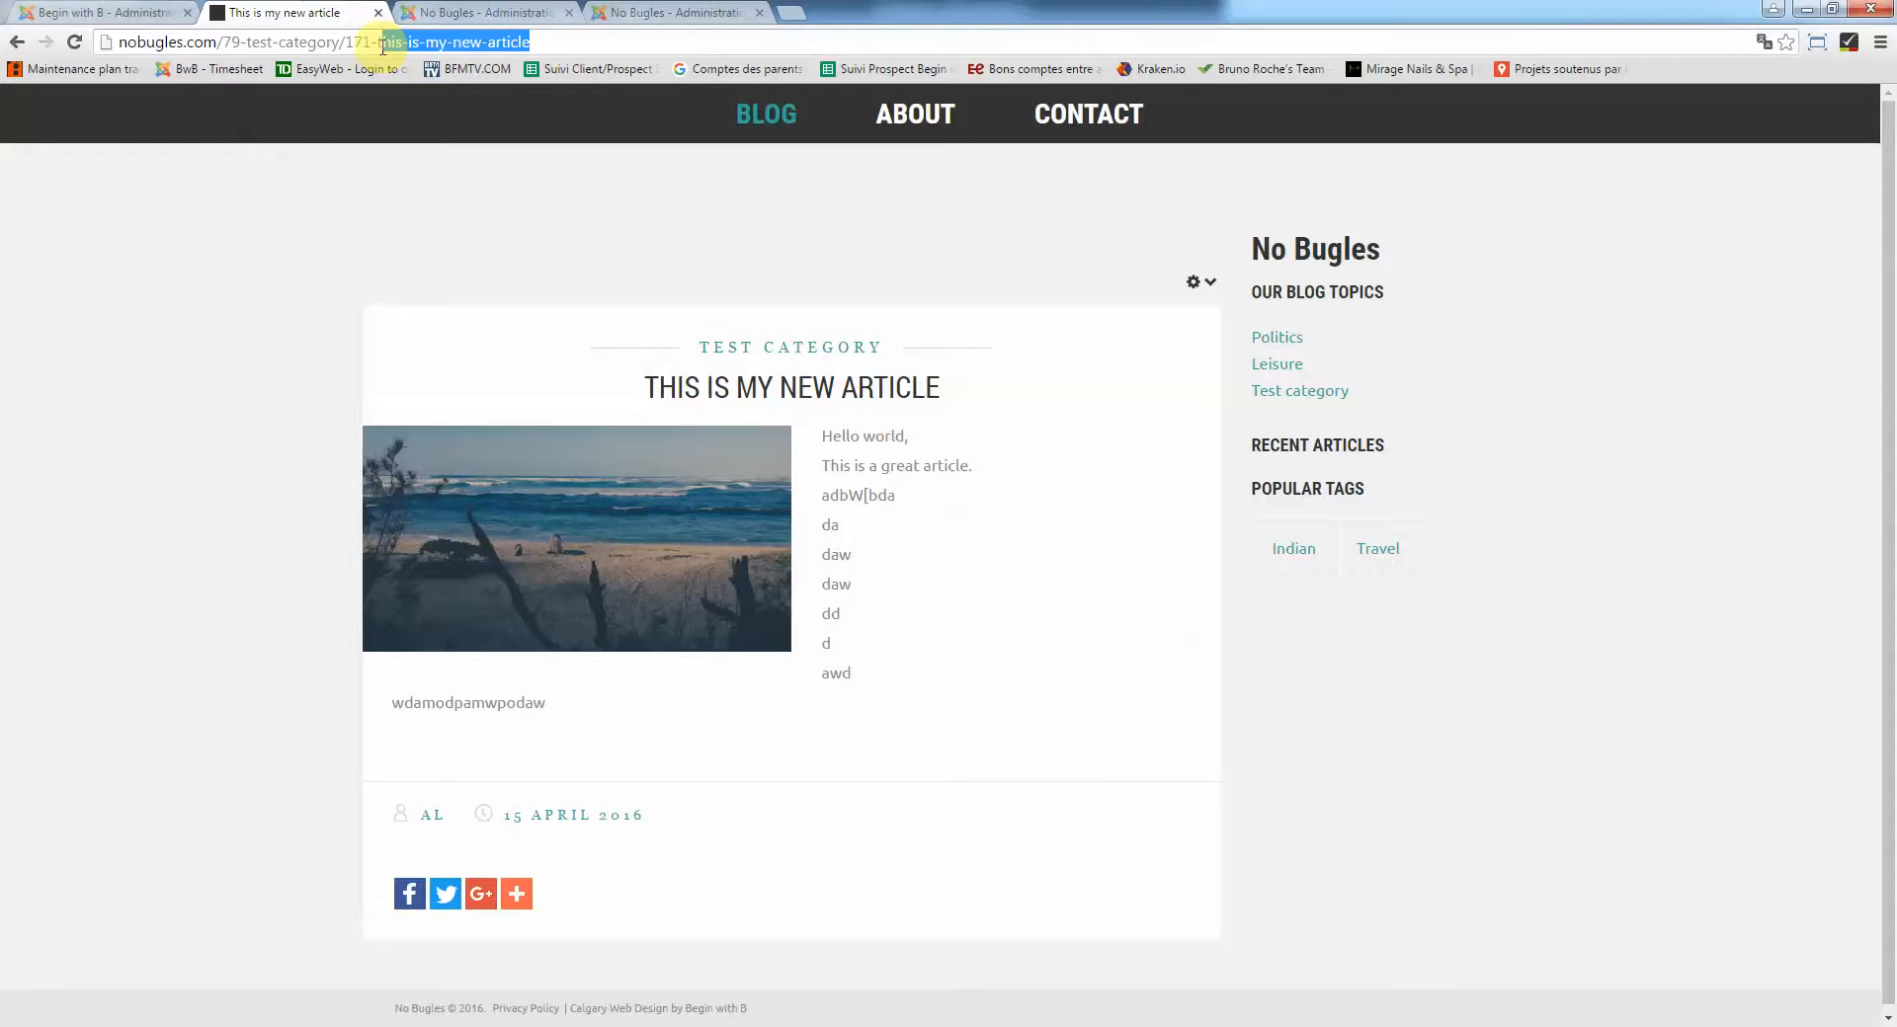
# Return to the article editor, close the article without saving, and reopen it for editing
pyautogui.click(461, 13)
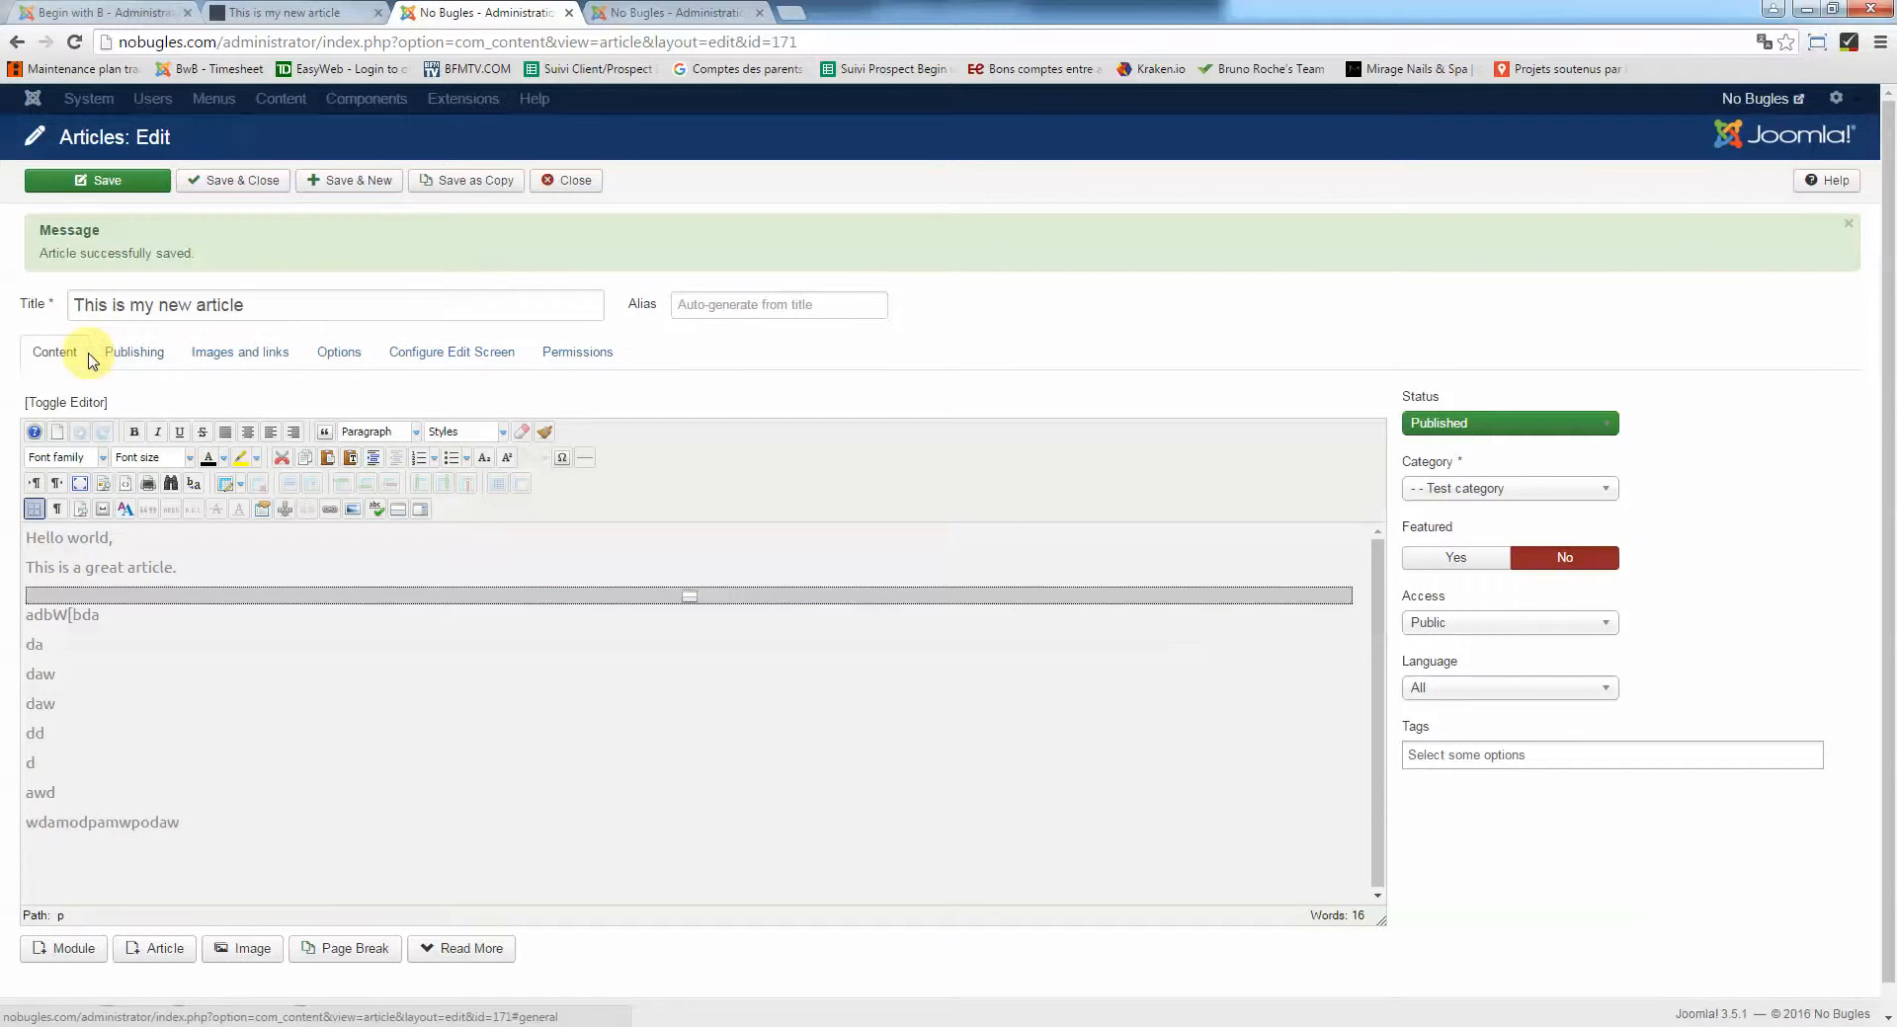
pyautogui.click(138, 357)
pyautogui.click(42, 368)
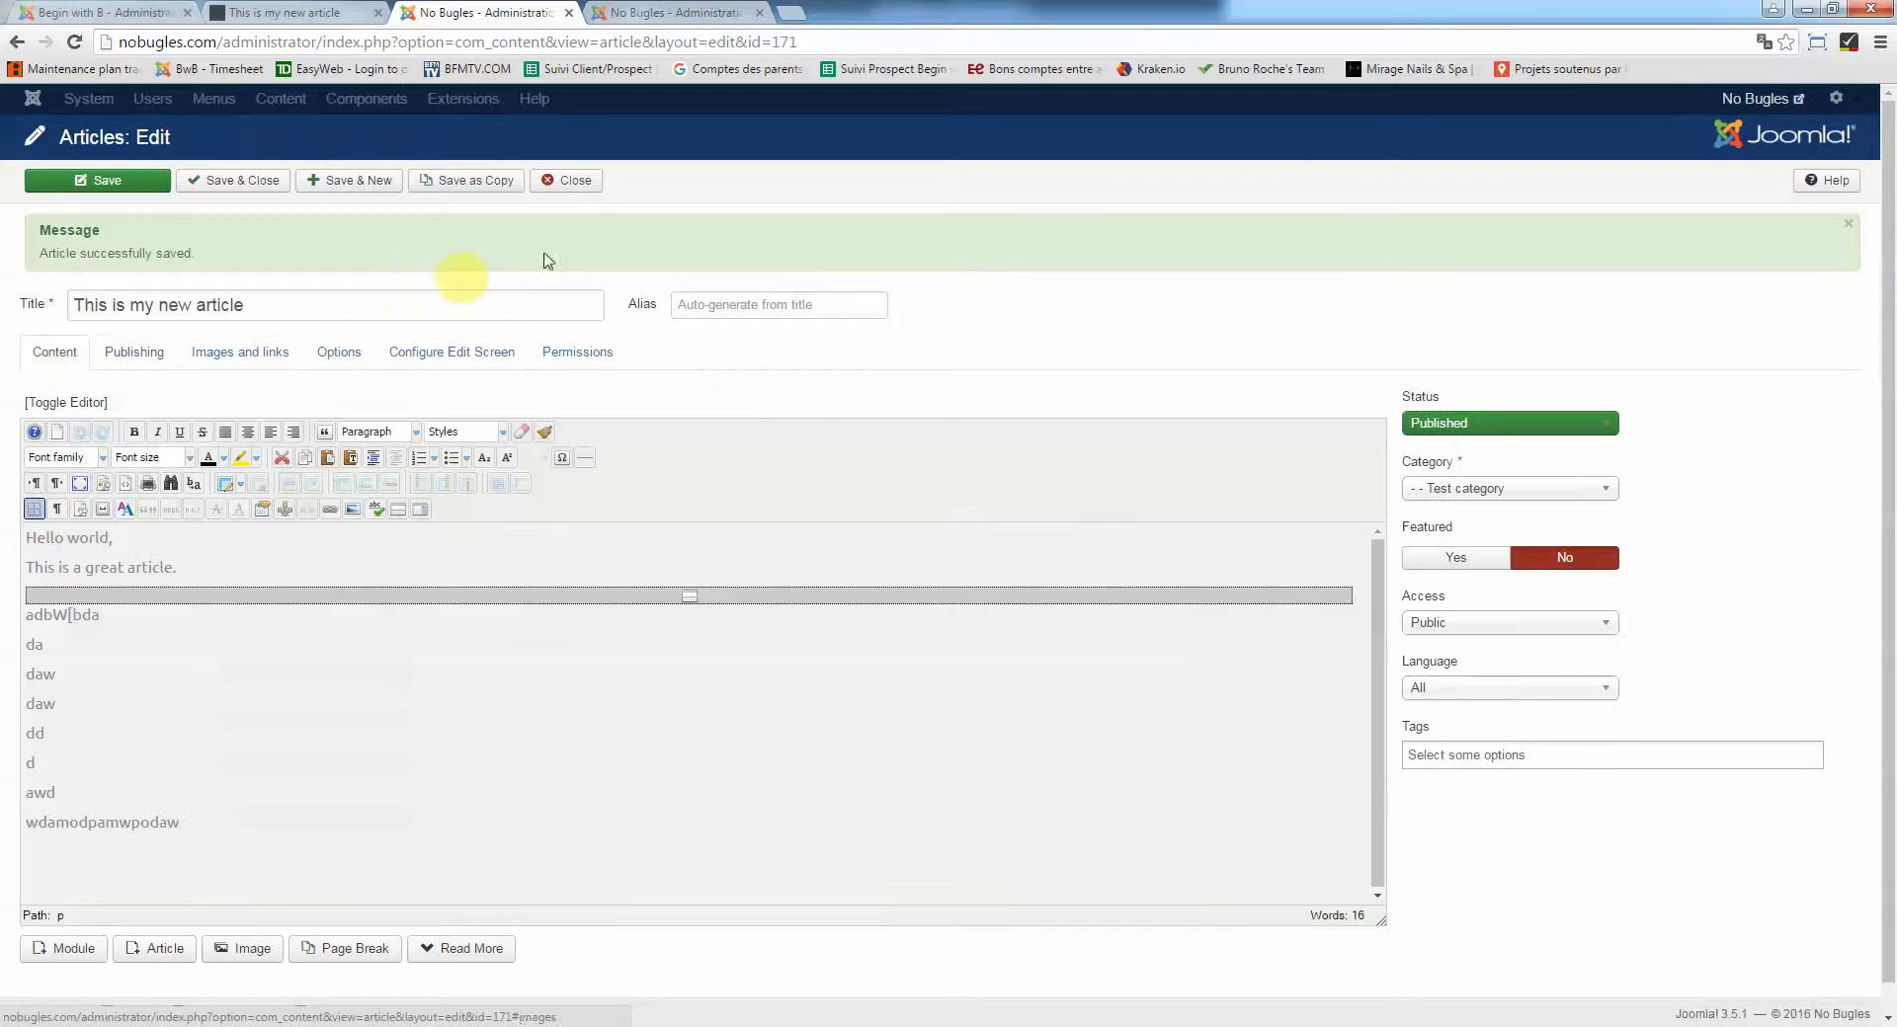
pyautogui.click(569, 183)
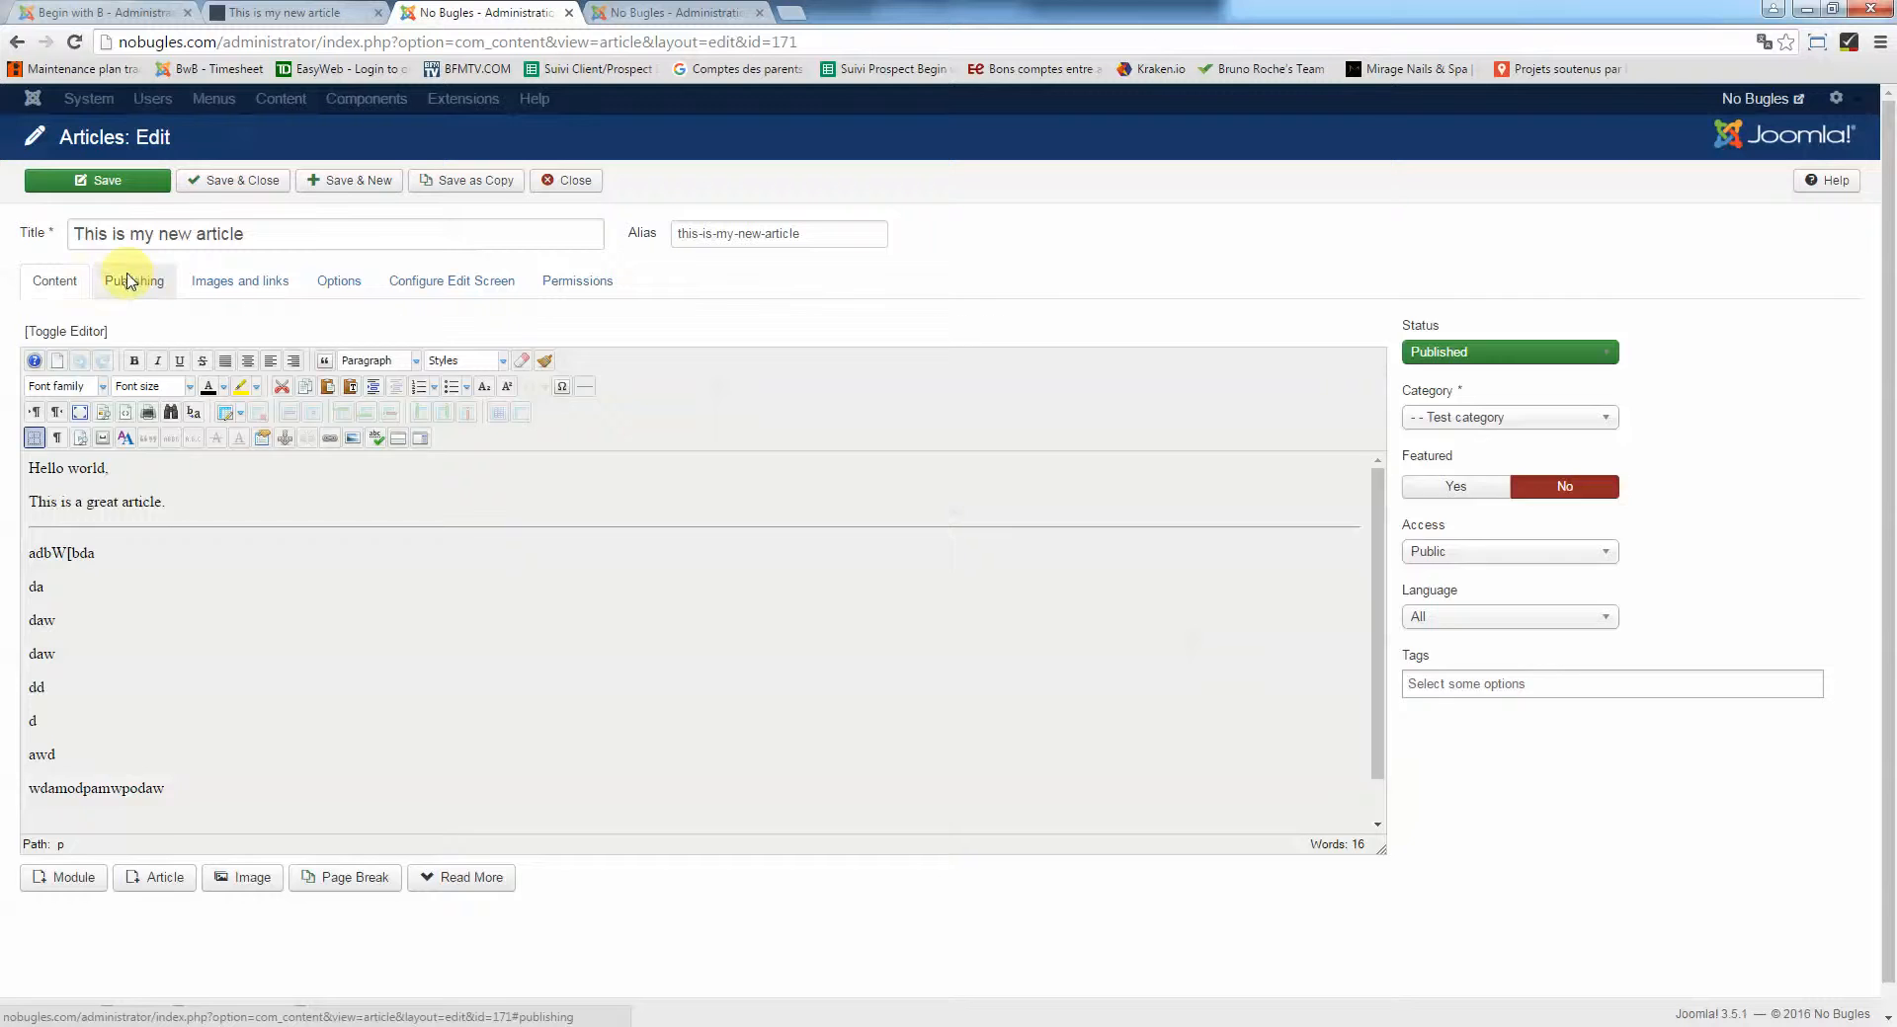
# Examine the article's Start Publishing and Finish Publishing date fields without changing them
pyautogui.click(135, 281)
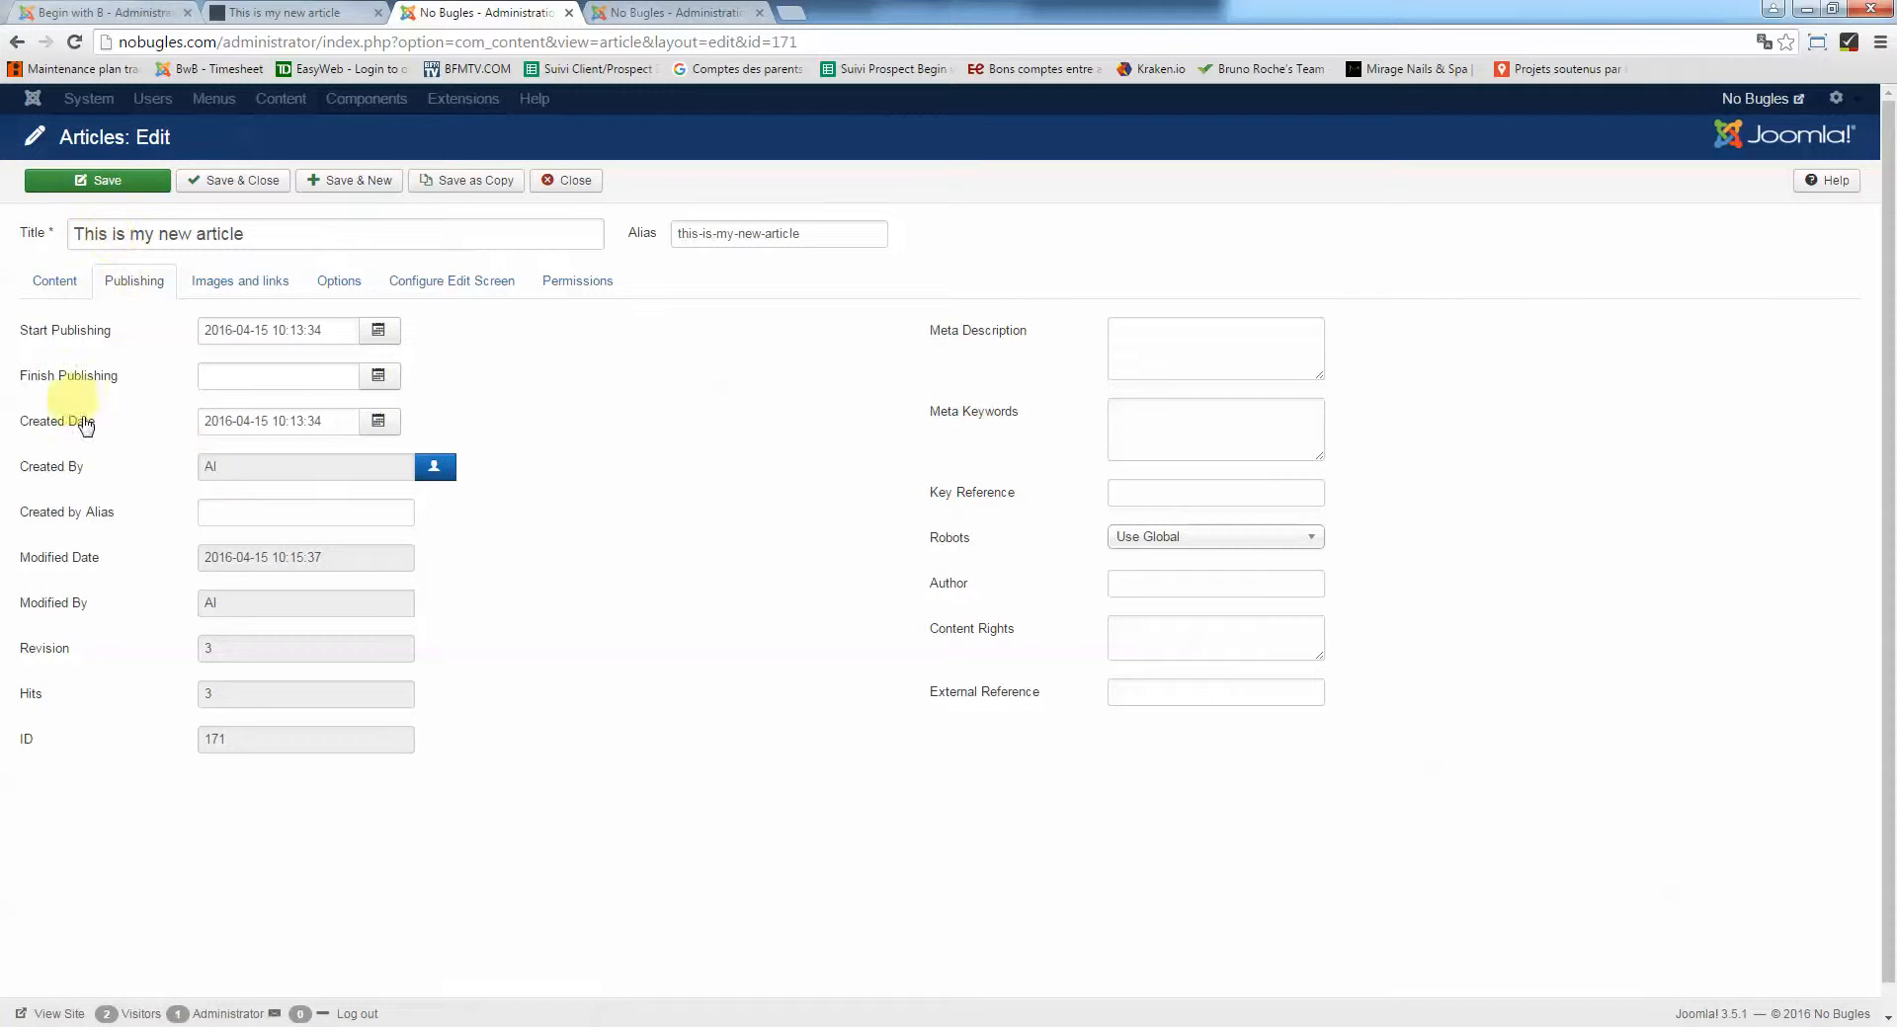
pyautogui.click(318, 328)
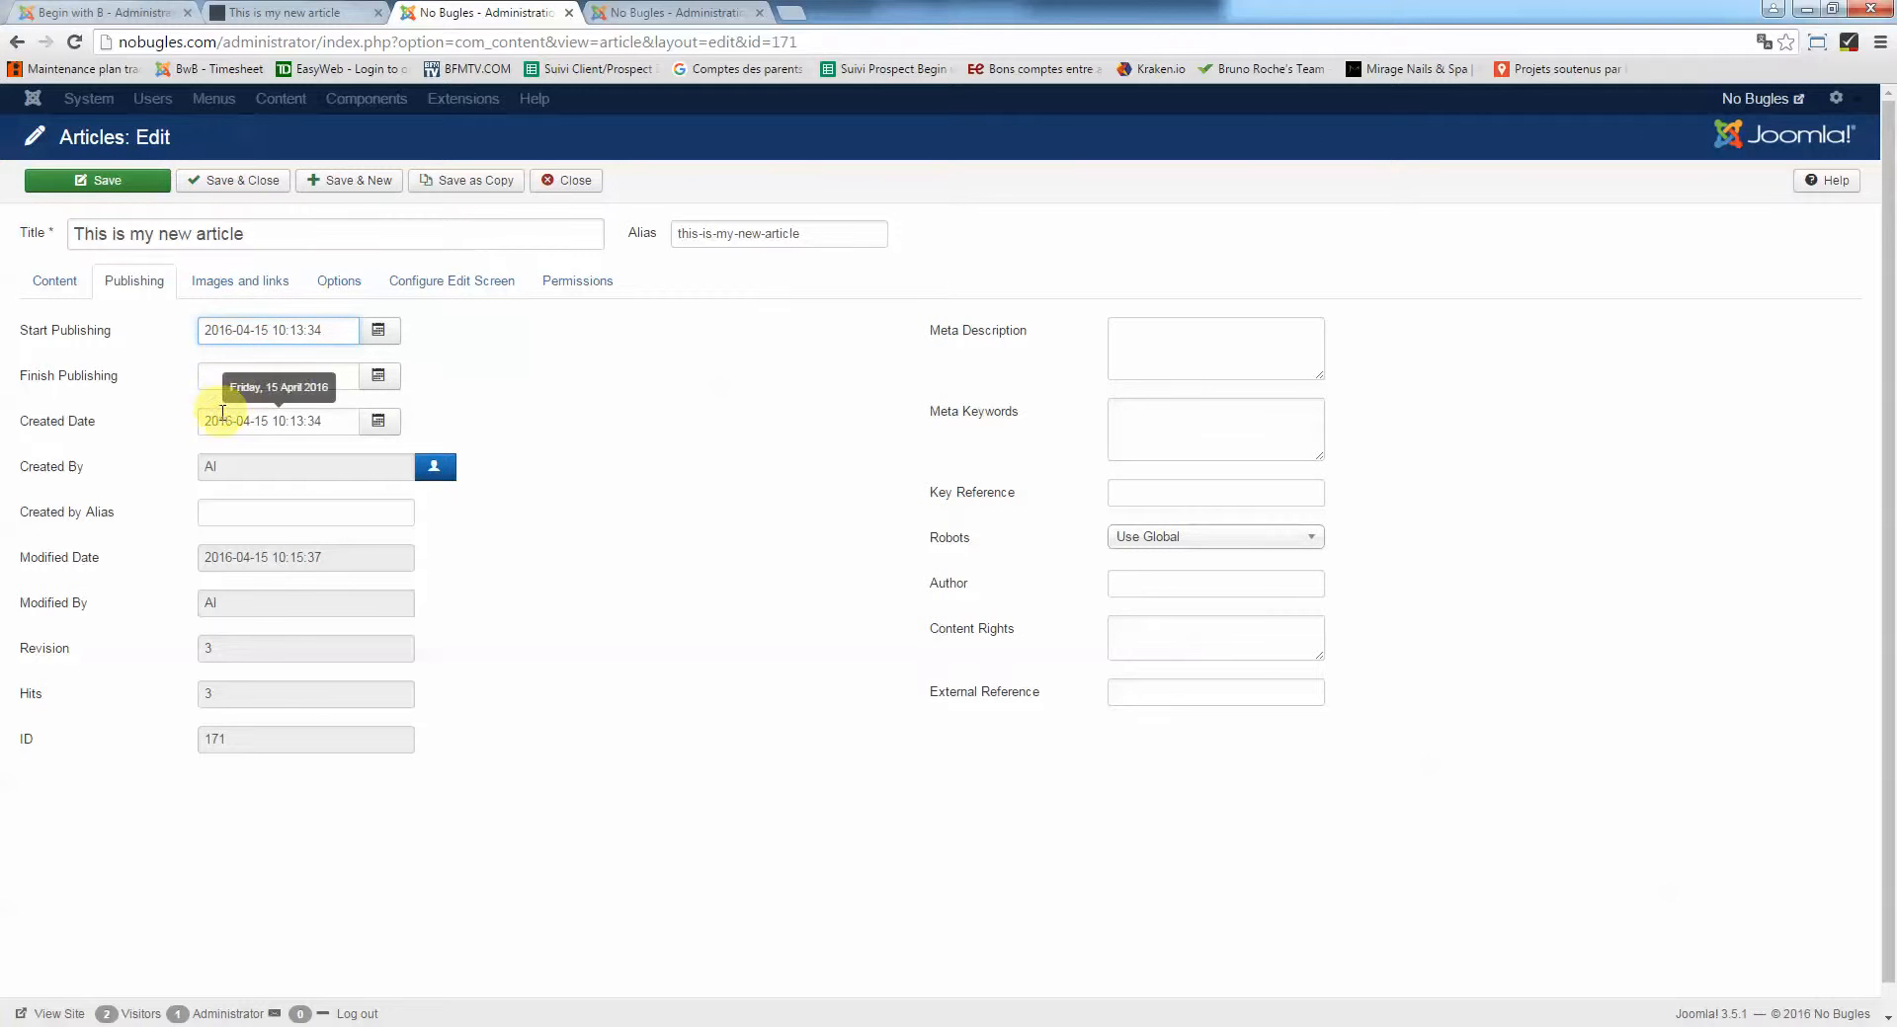
pyautogui.click(221, 377)
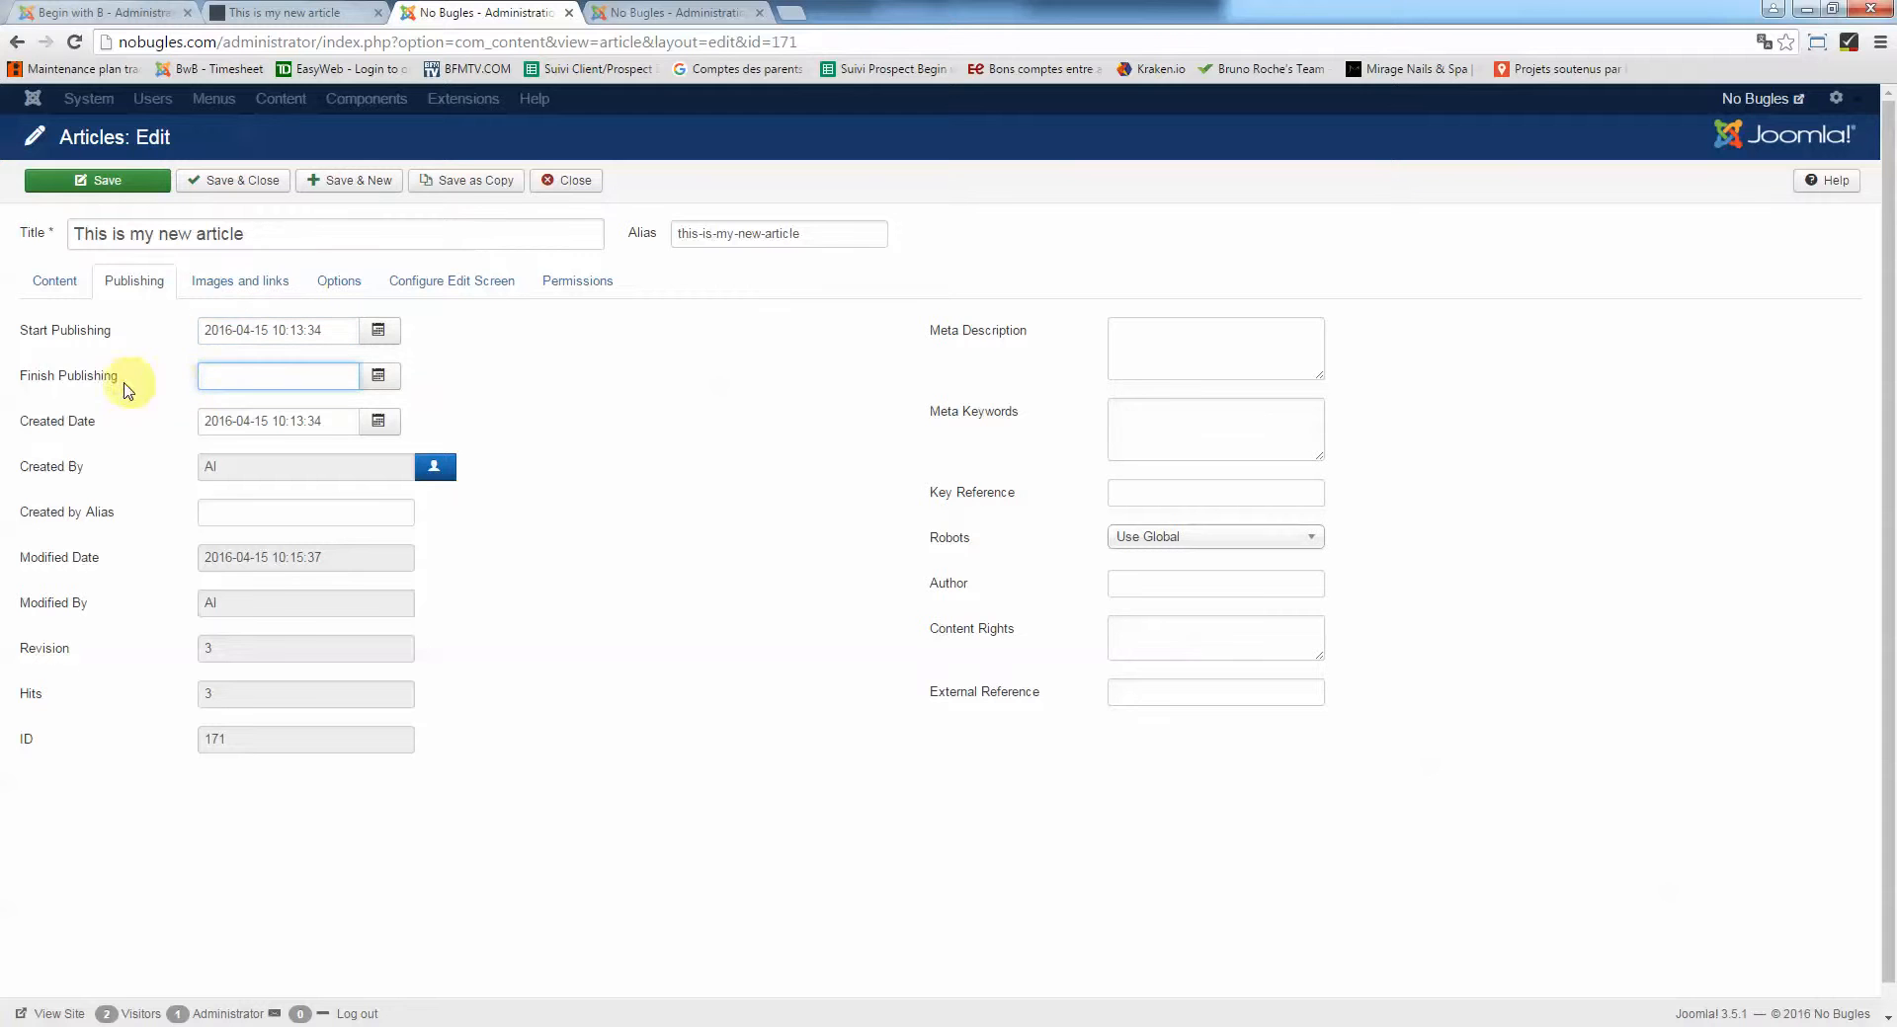
pyautogui.click(241, 379)
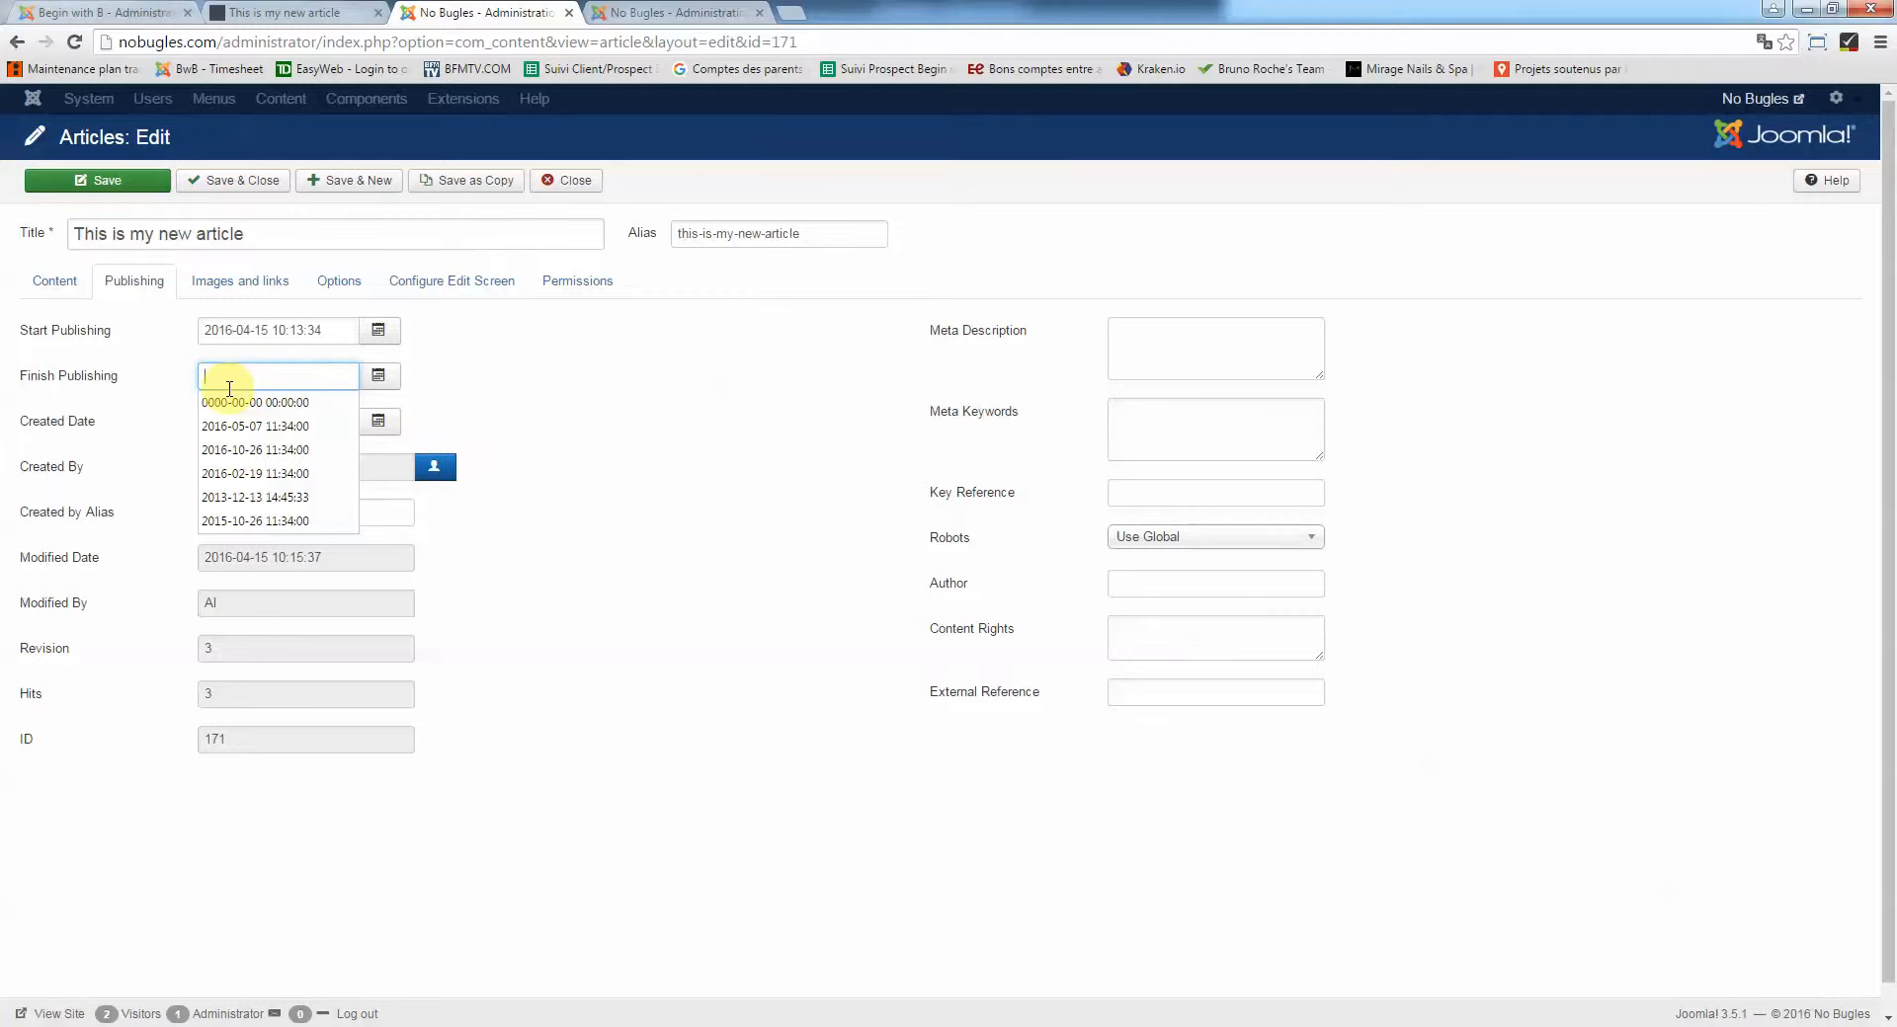
pyautogui.click(620, 391)
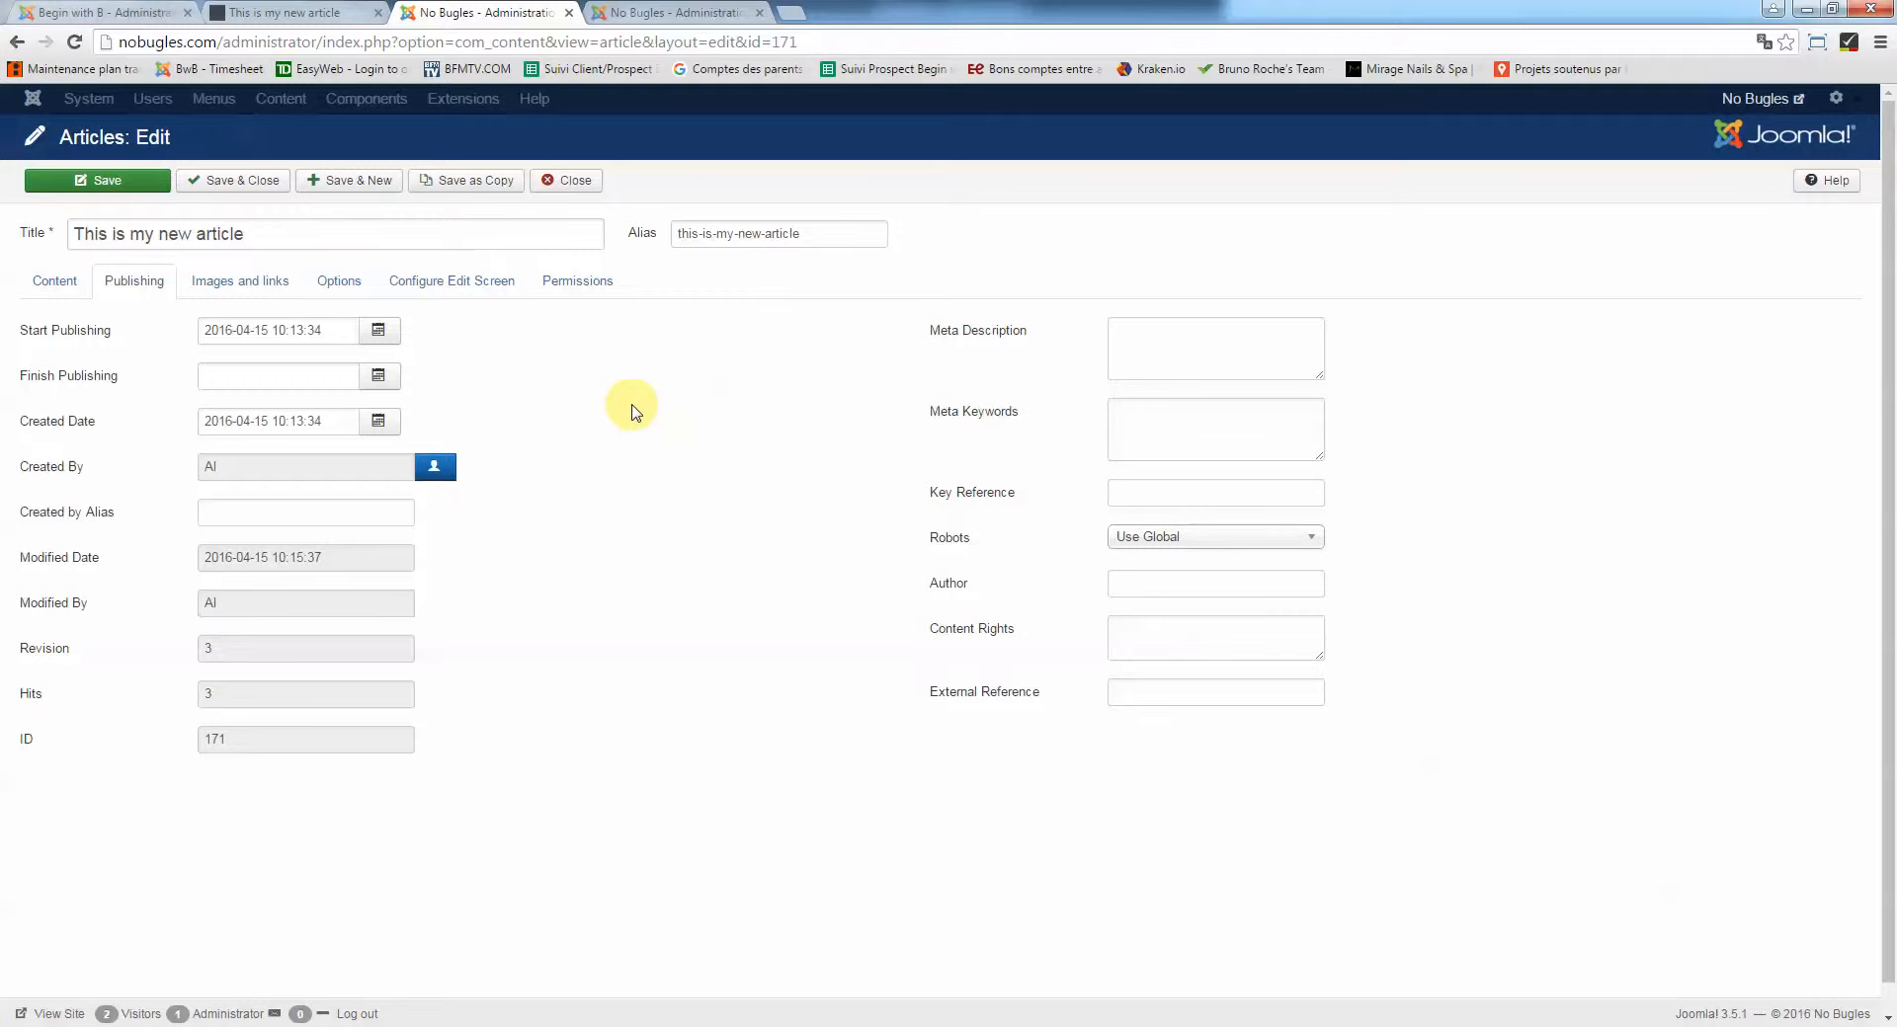
# Review the article's content settings, including Tags, and check the Popular Tags on the public article page
pyautogui.click(55, 282)
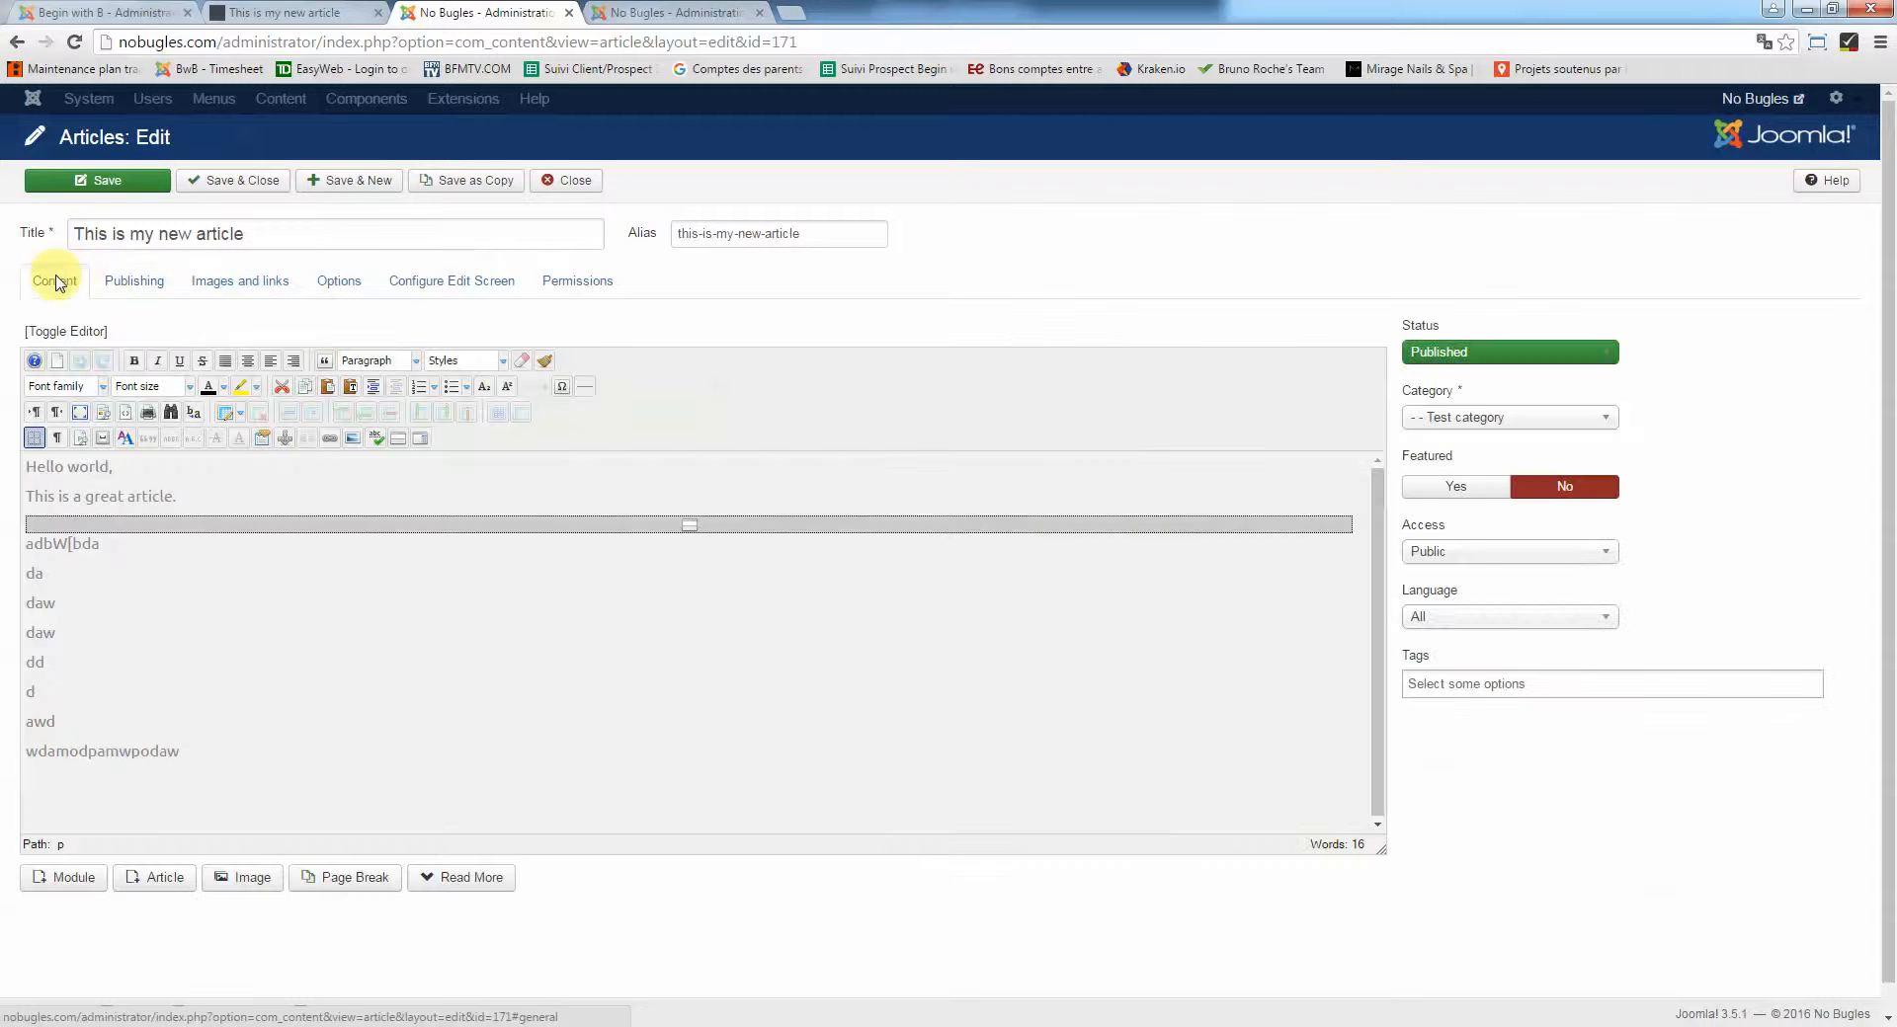
pyautogui.click(286, 11)
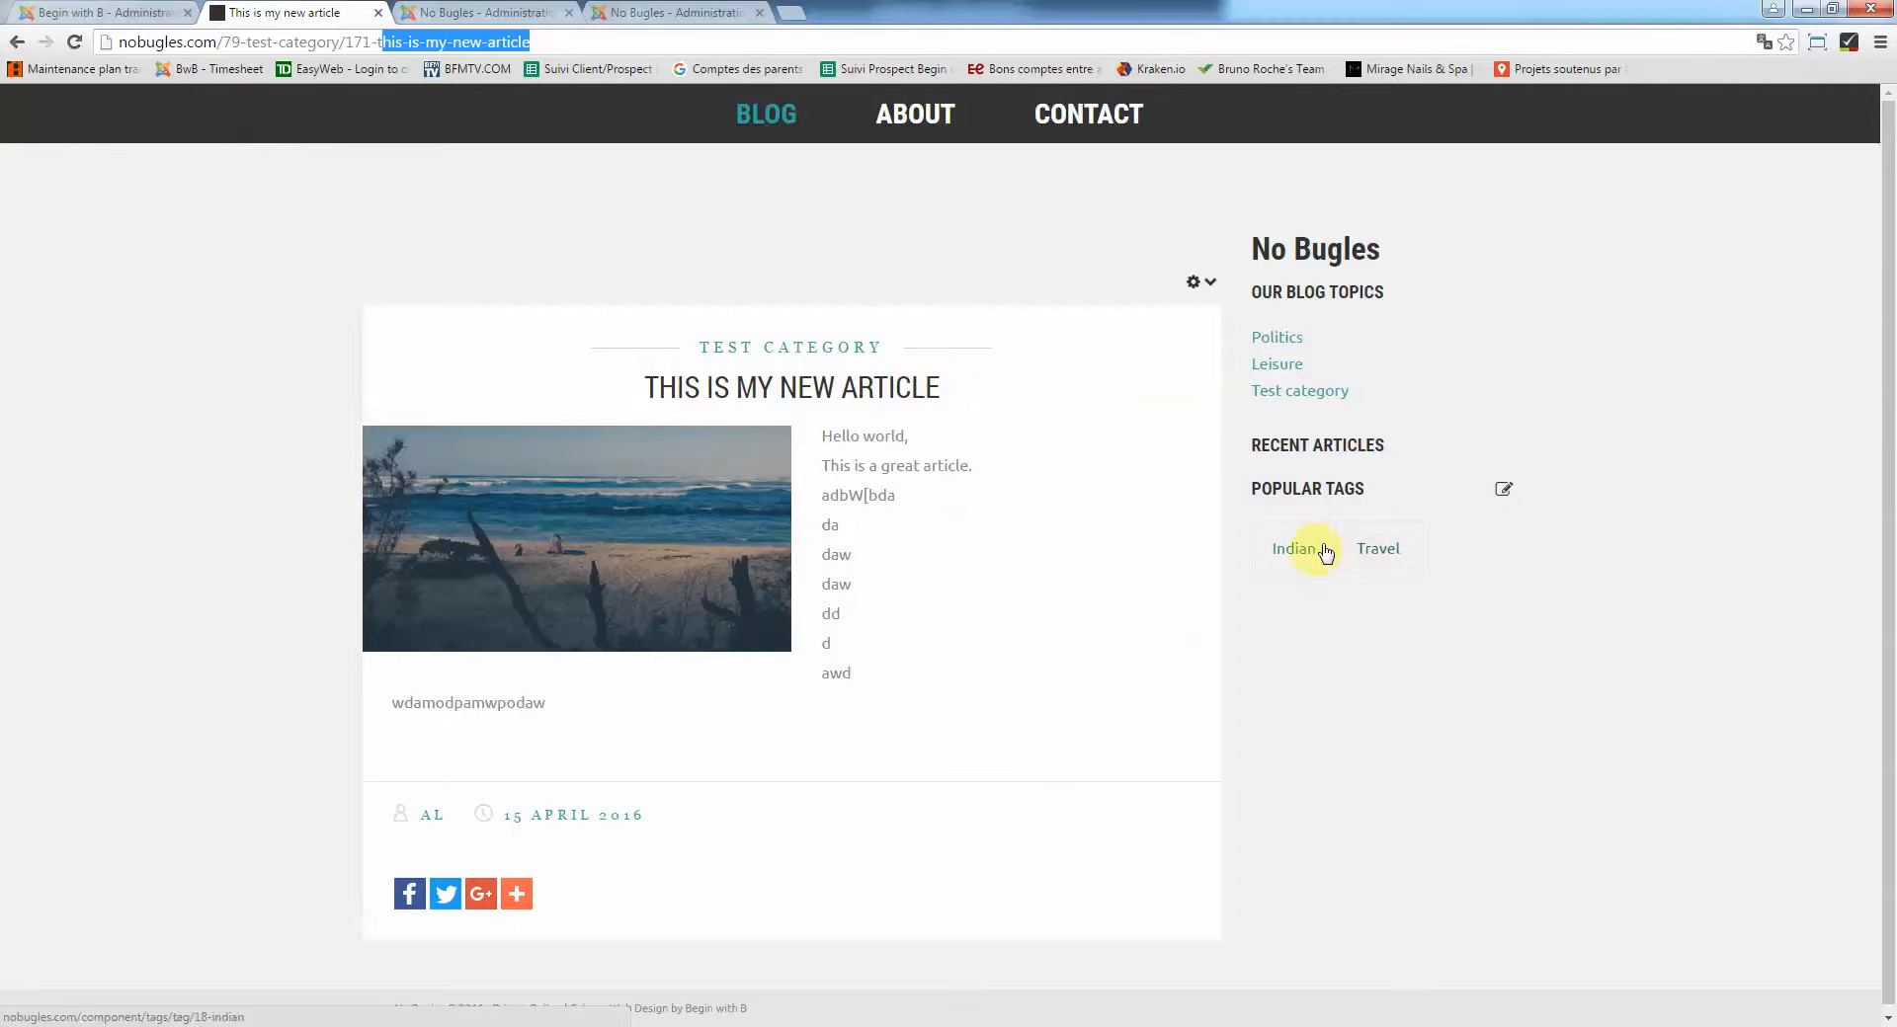
# Create and save a new tag titled "Test tag" with the description "This is a test tag" in the Tags Manager
pyautogui.click(470, 8)
pyautogui.click(598, 12)
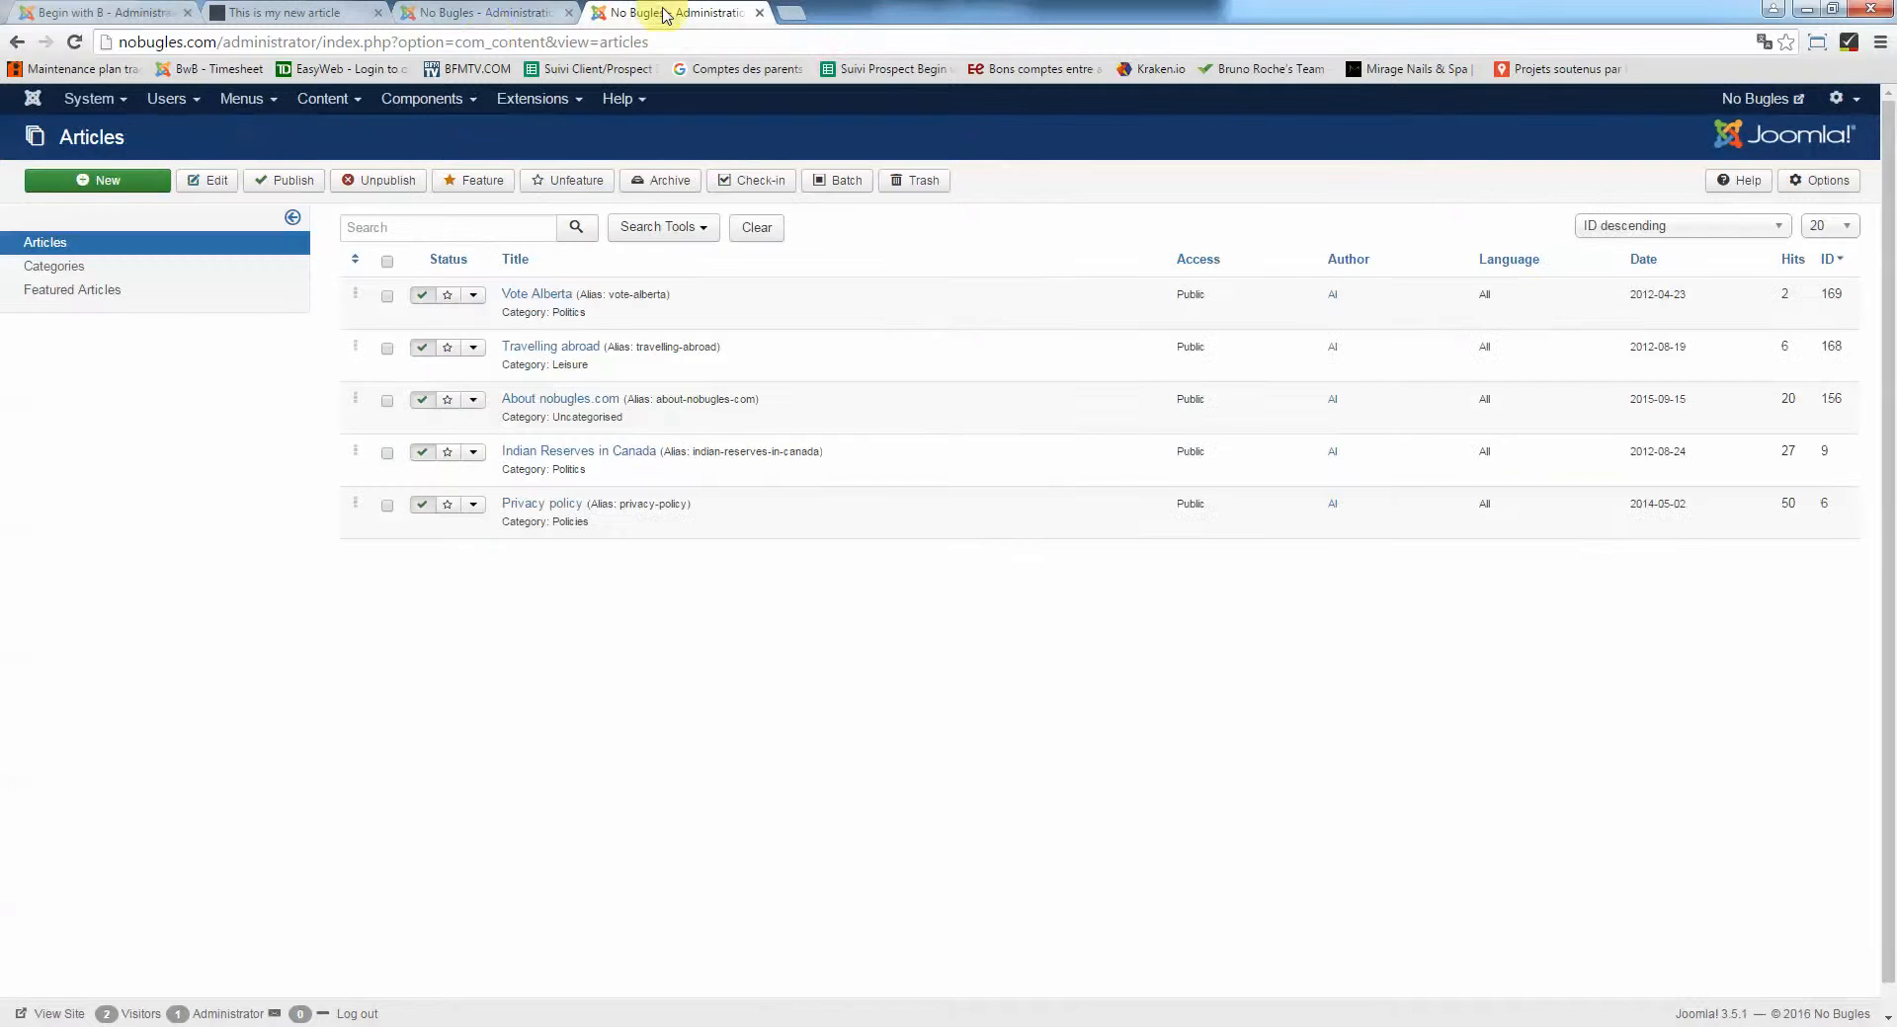
pyautogui.click(402, 100)
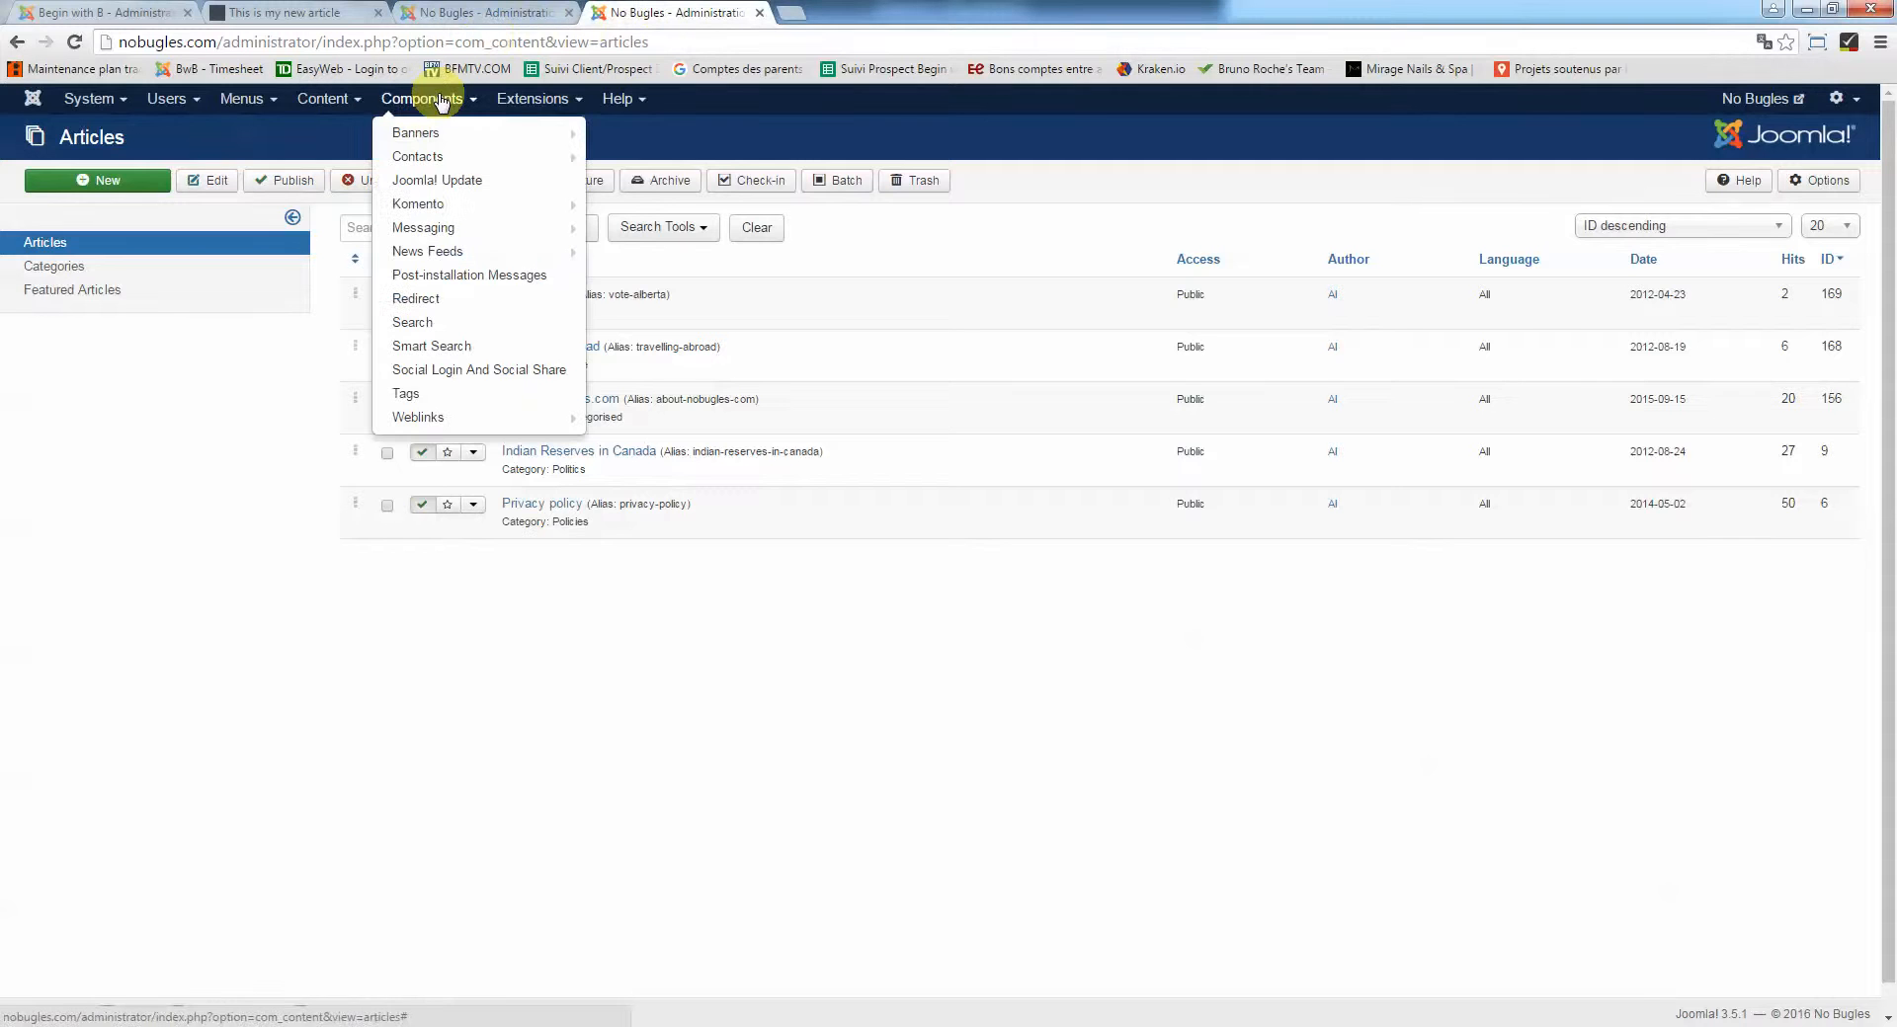
pyautogui.click(435, 395)
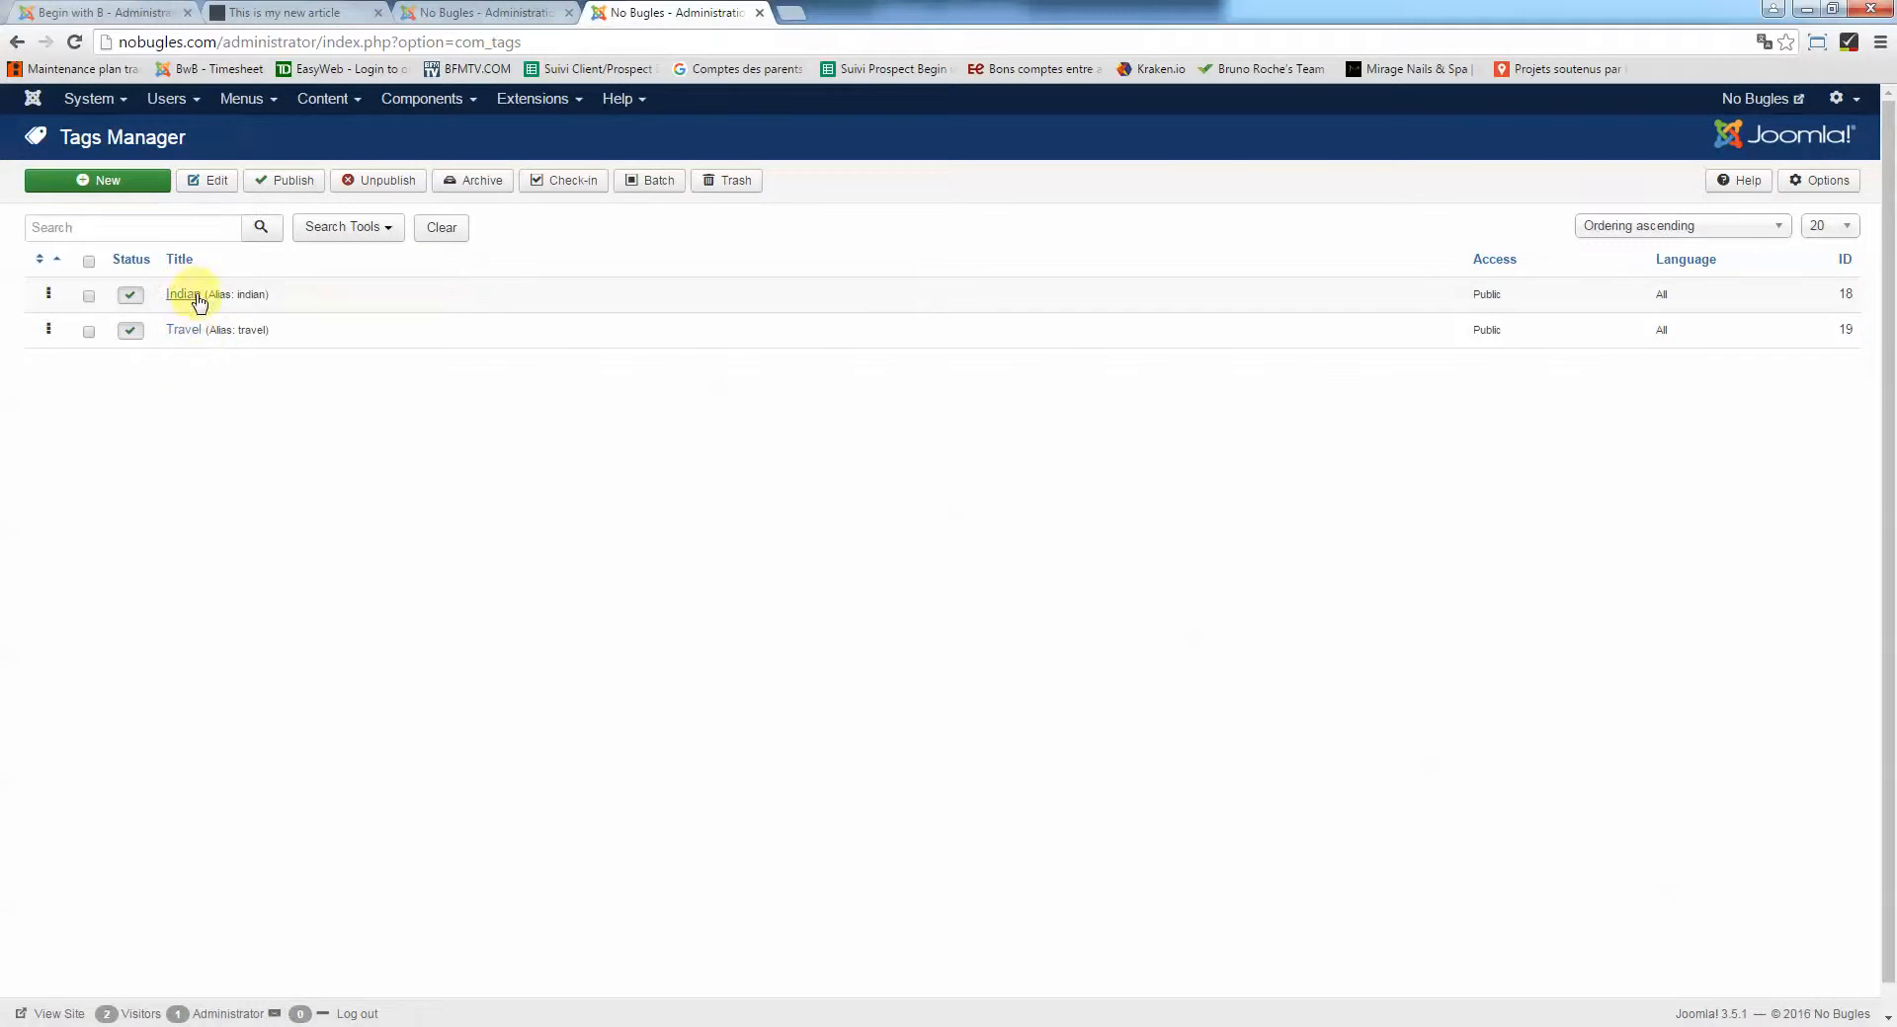
pyautogui.click(135, 193)
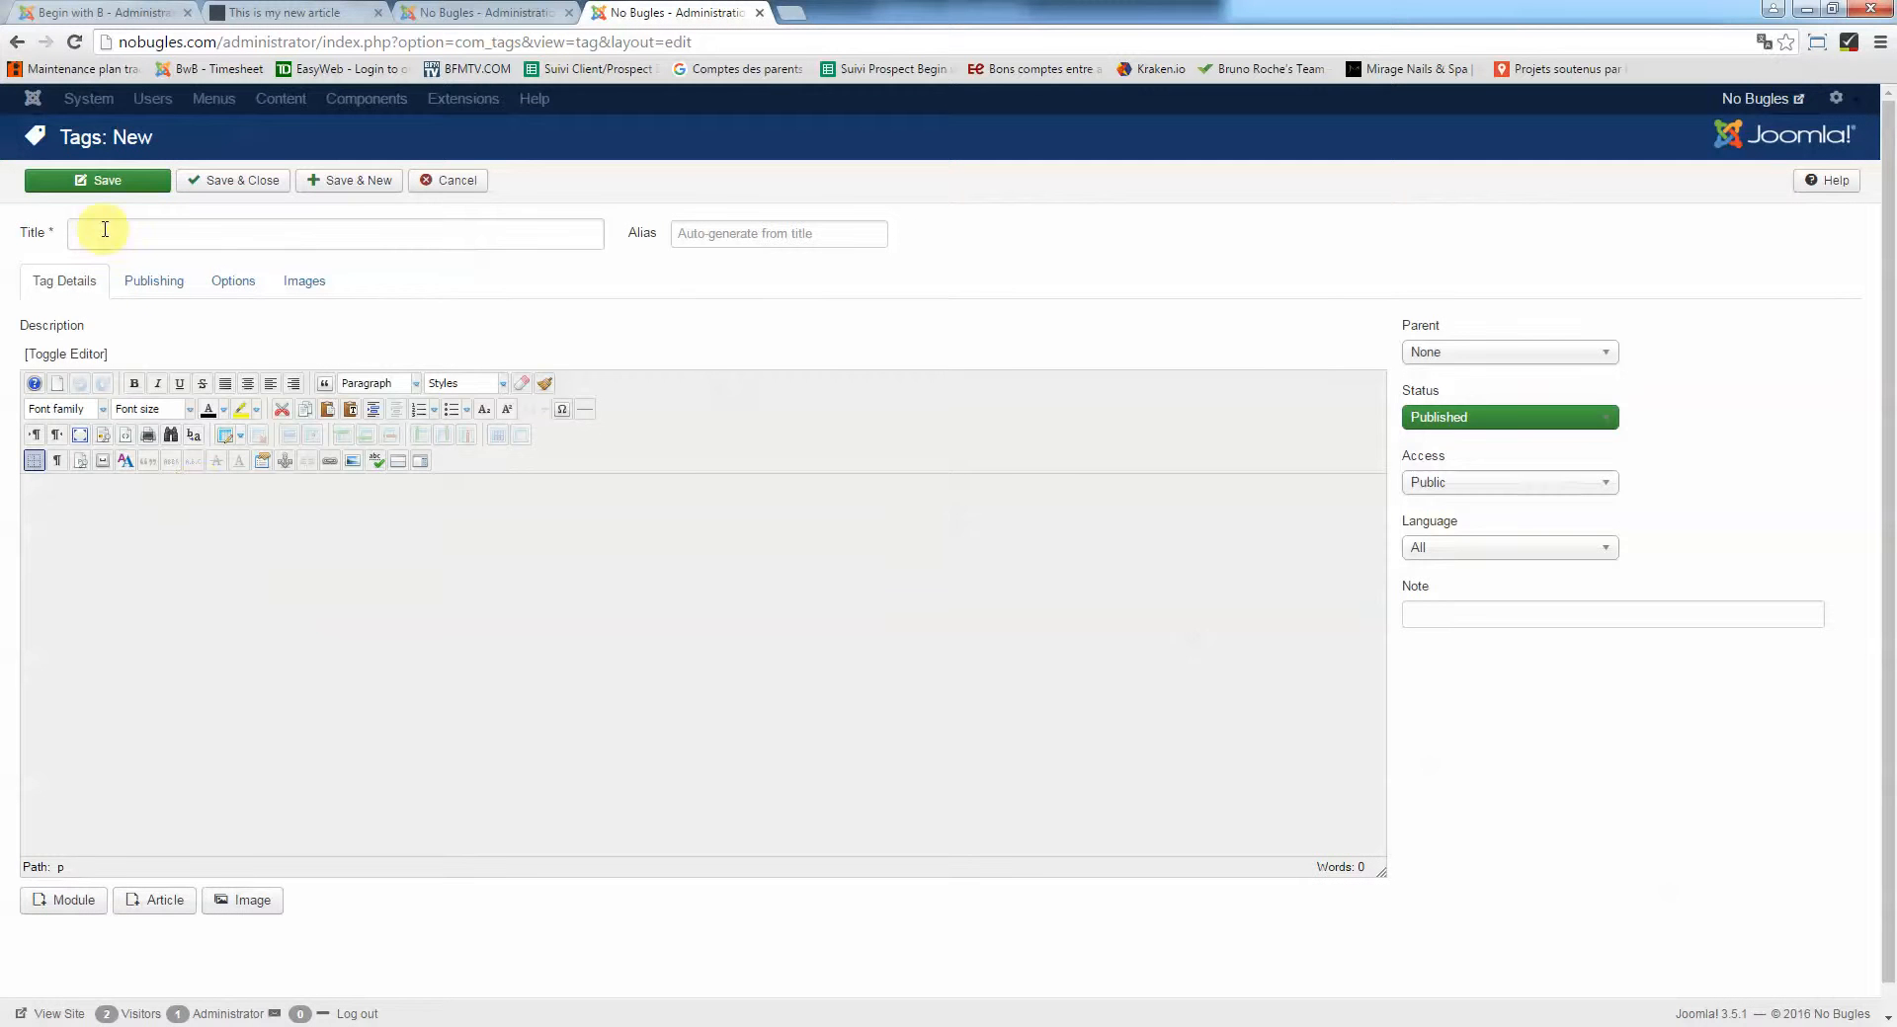
pyautogui.click(105, 230)
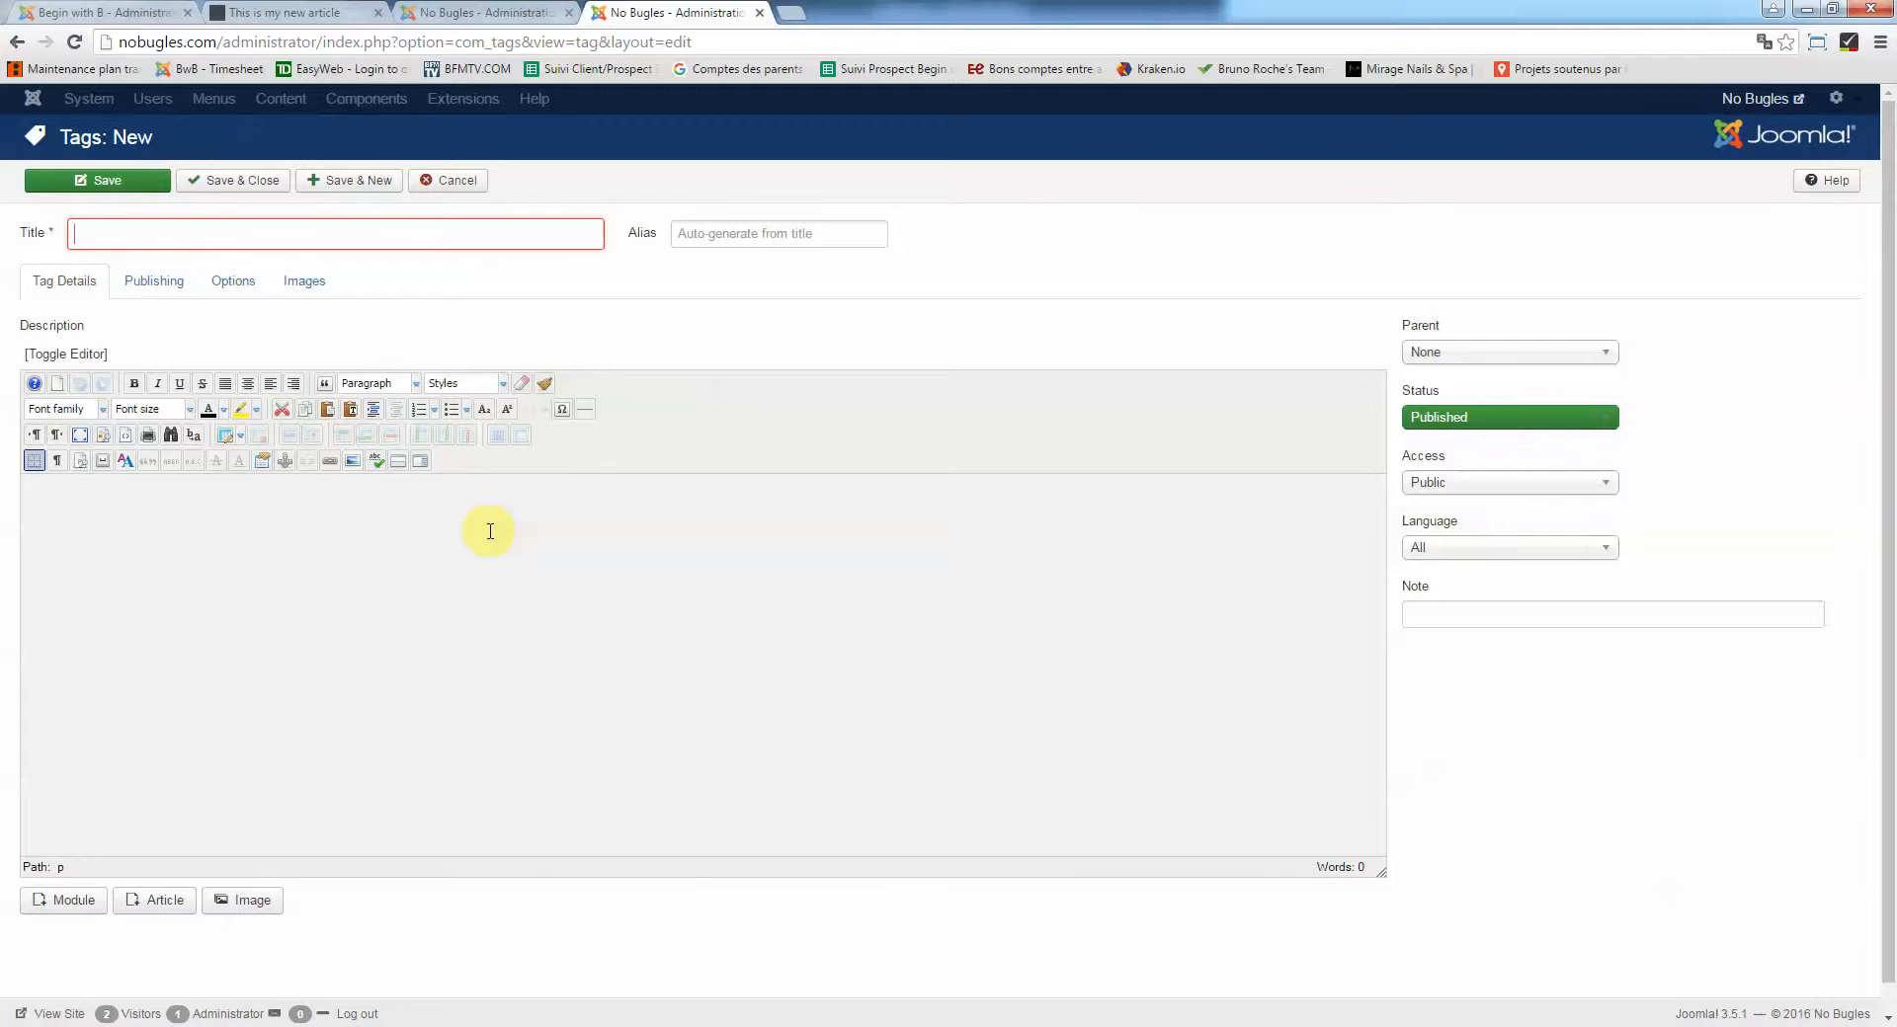
pyautogui.write('Test tag')
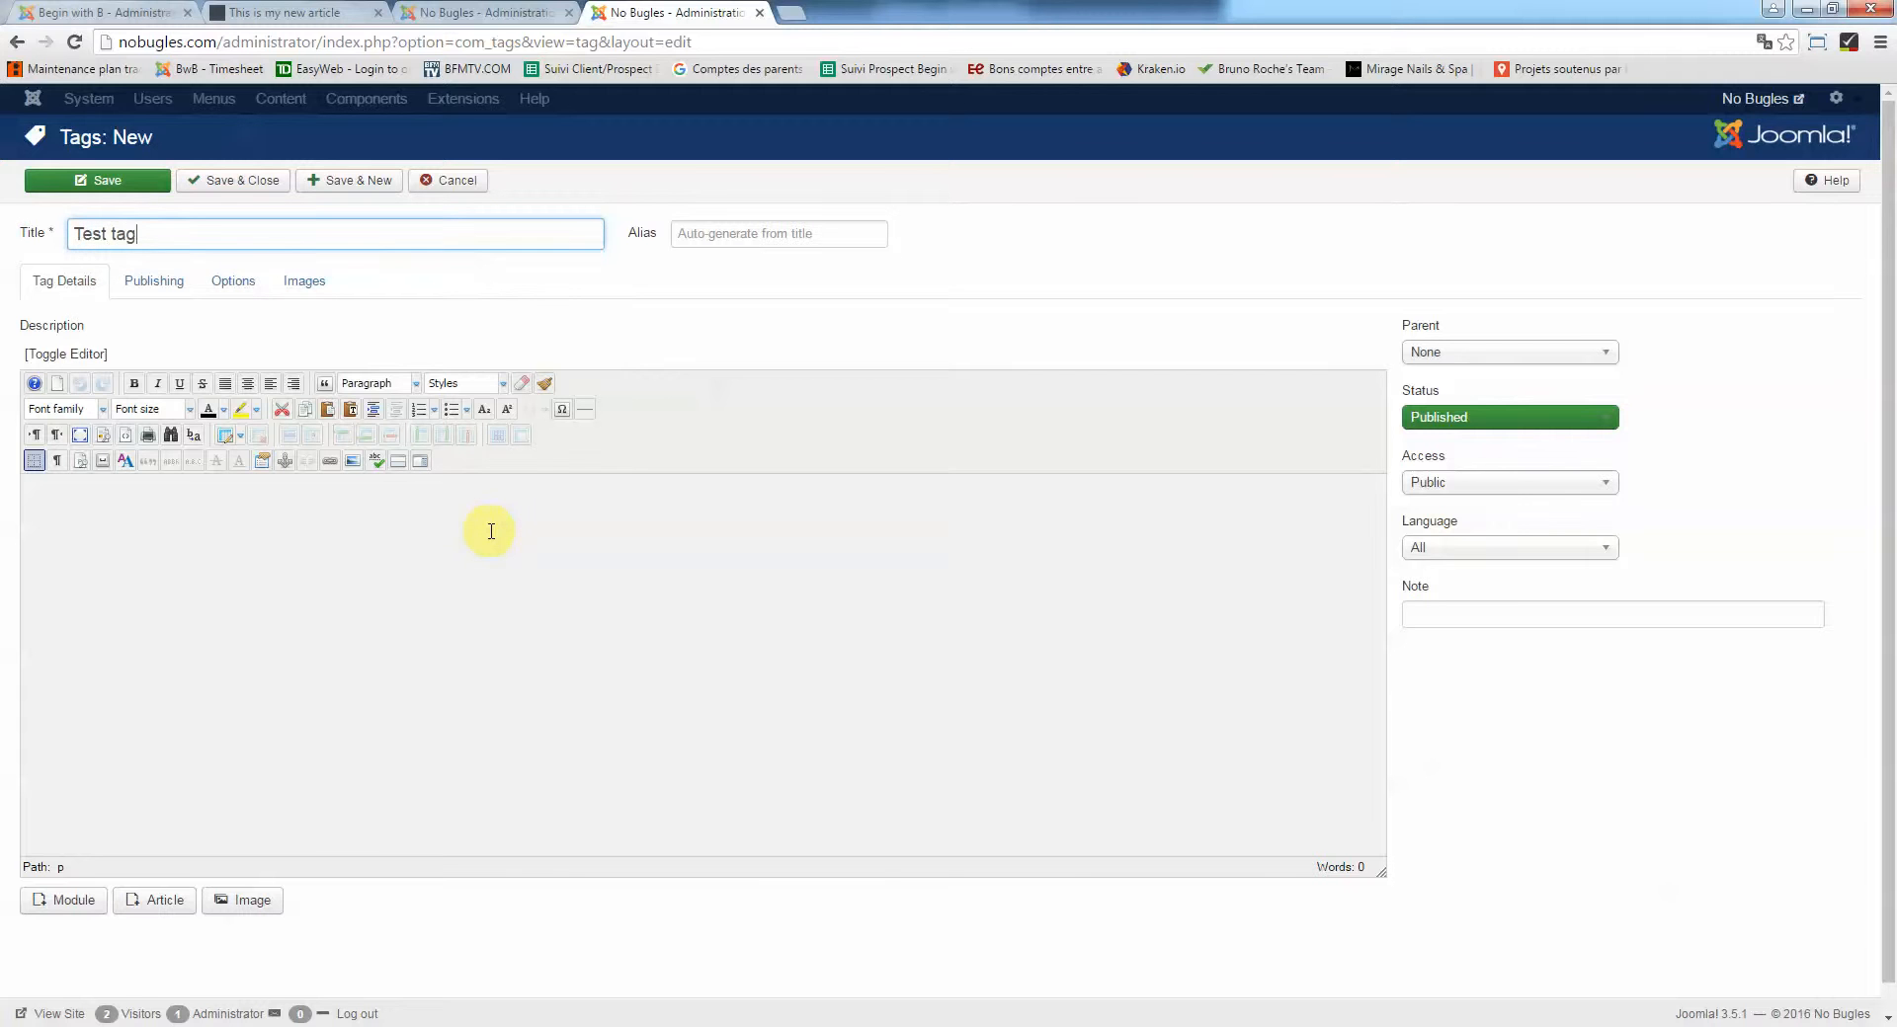
pyautogui.click(491, 532)
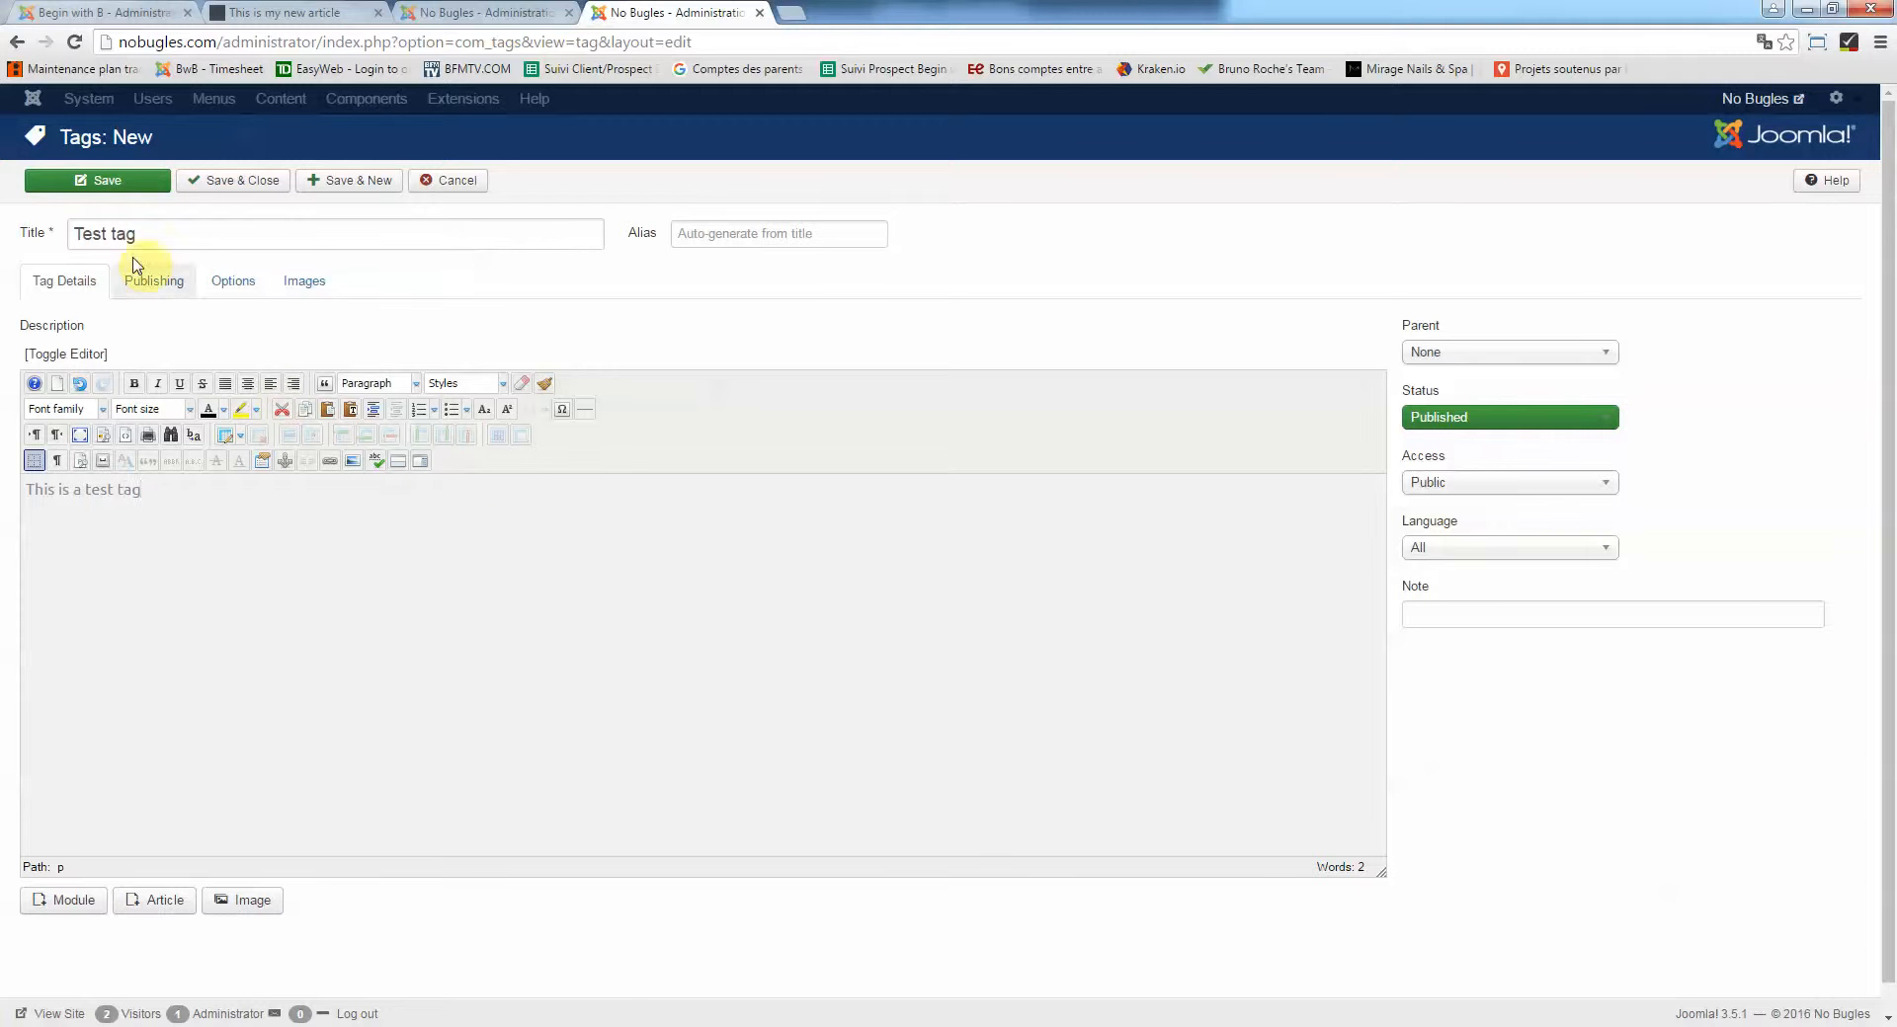
pyautogui.click(97, 181)
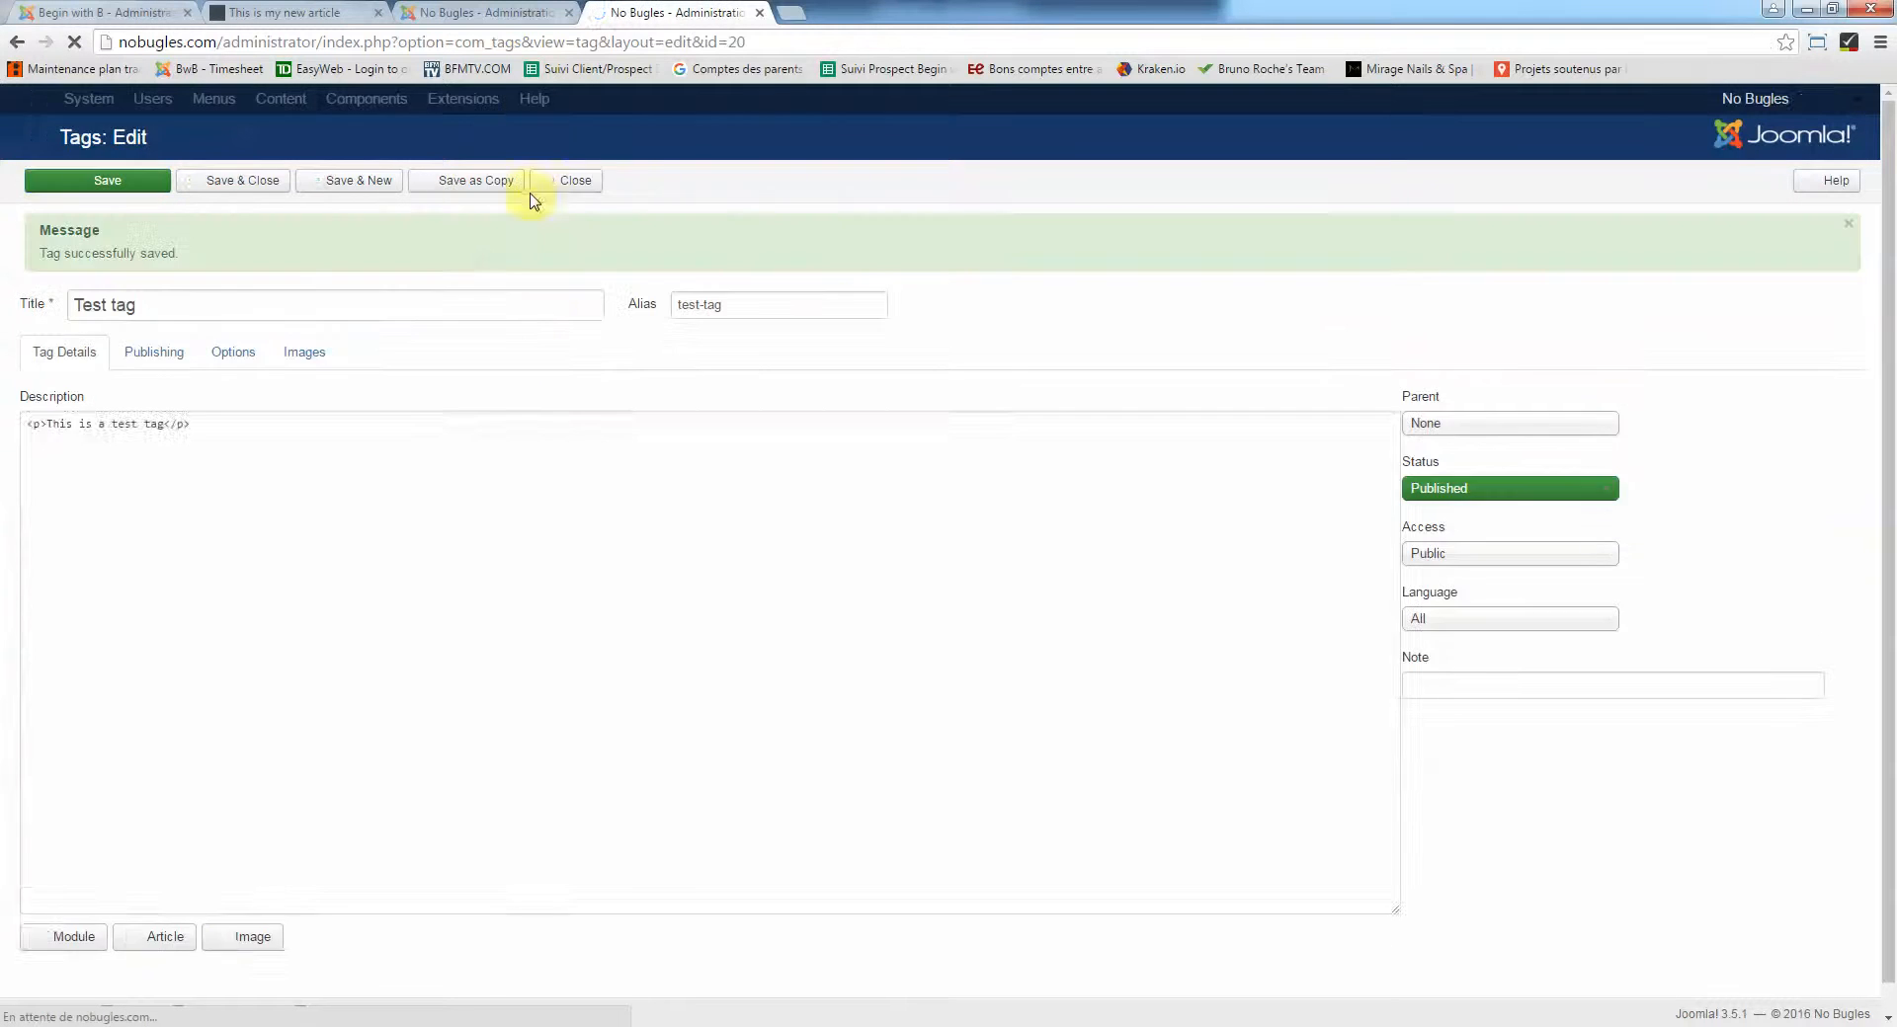
# Reload the article editor, assign the tags Test tag, Indian and Travel to the article, and save it
pyautogui.click(518, 12)
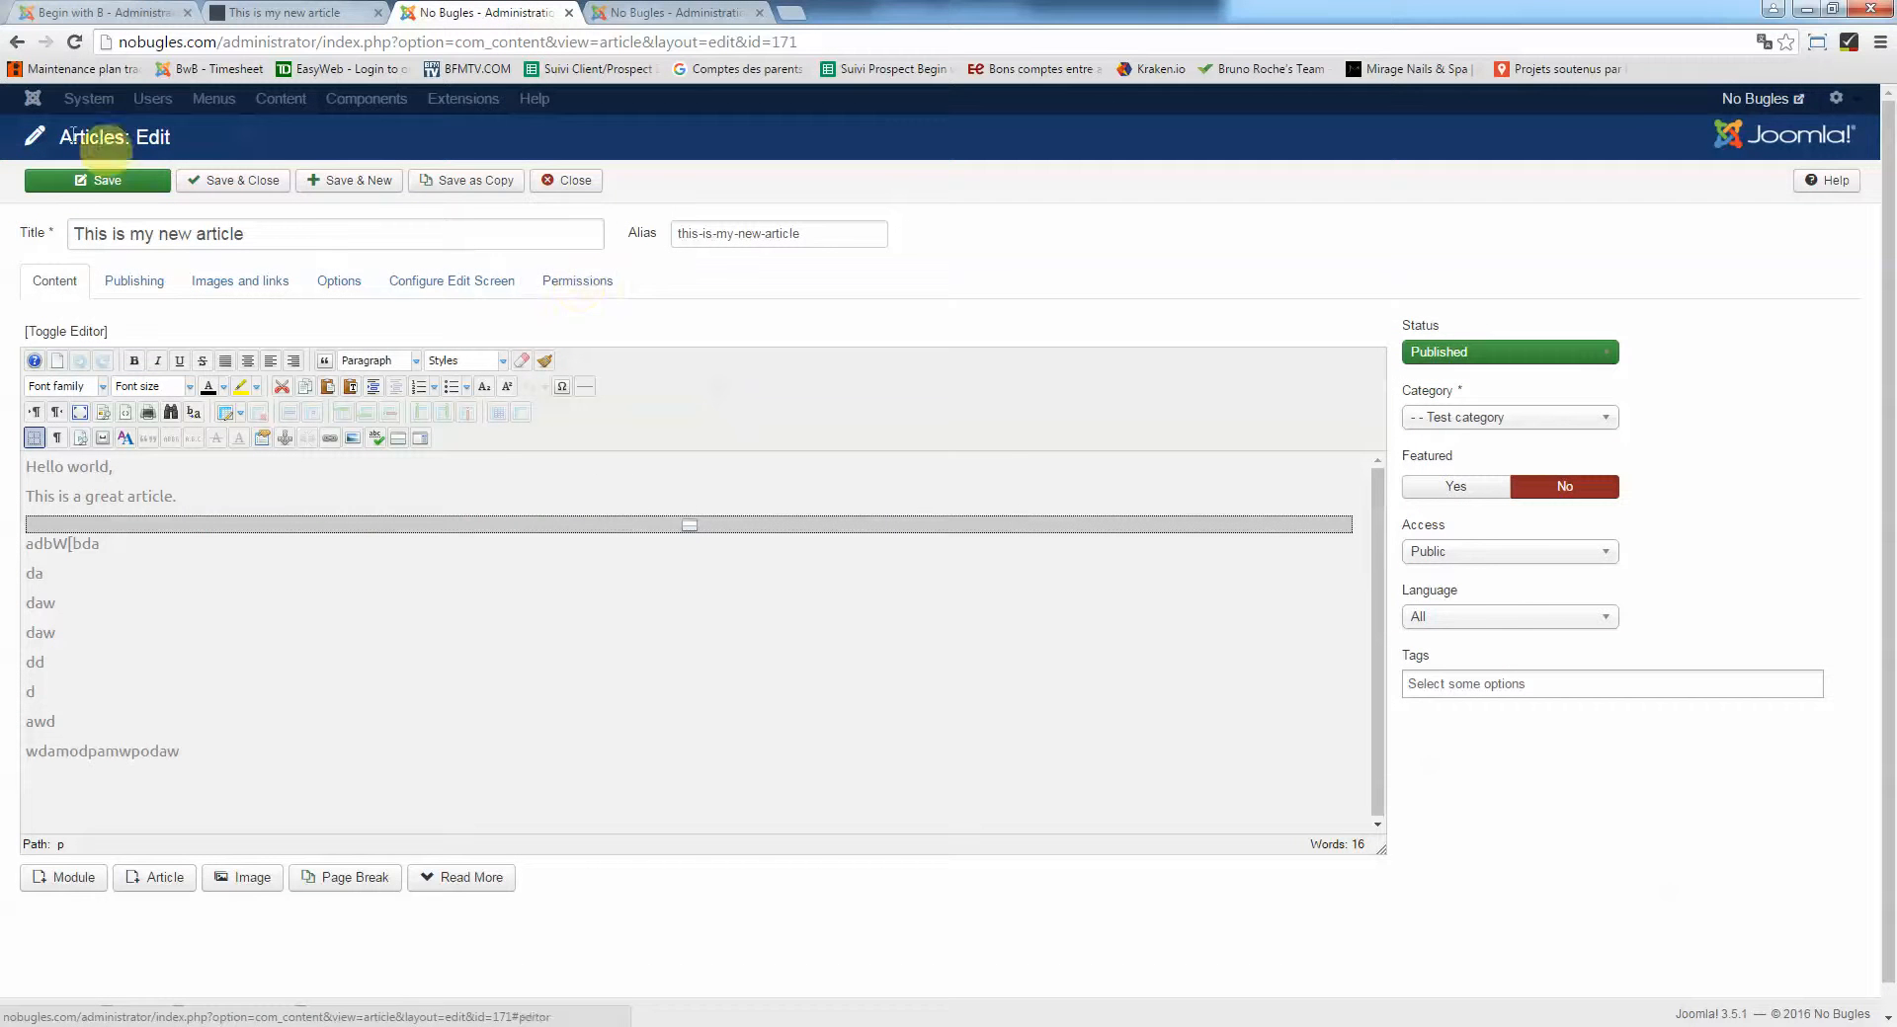
pyautogui.click(76, 42)
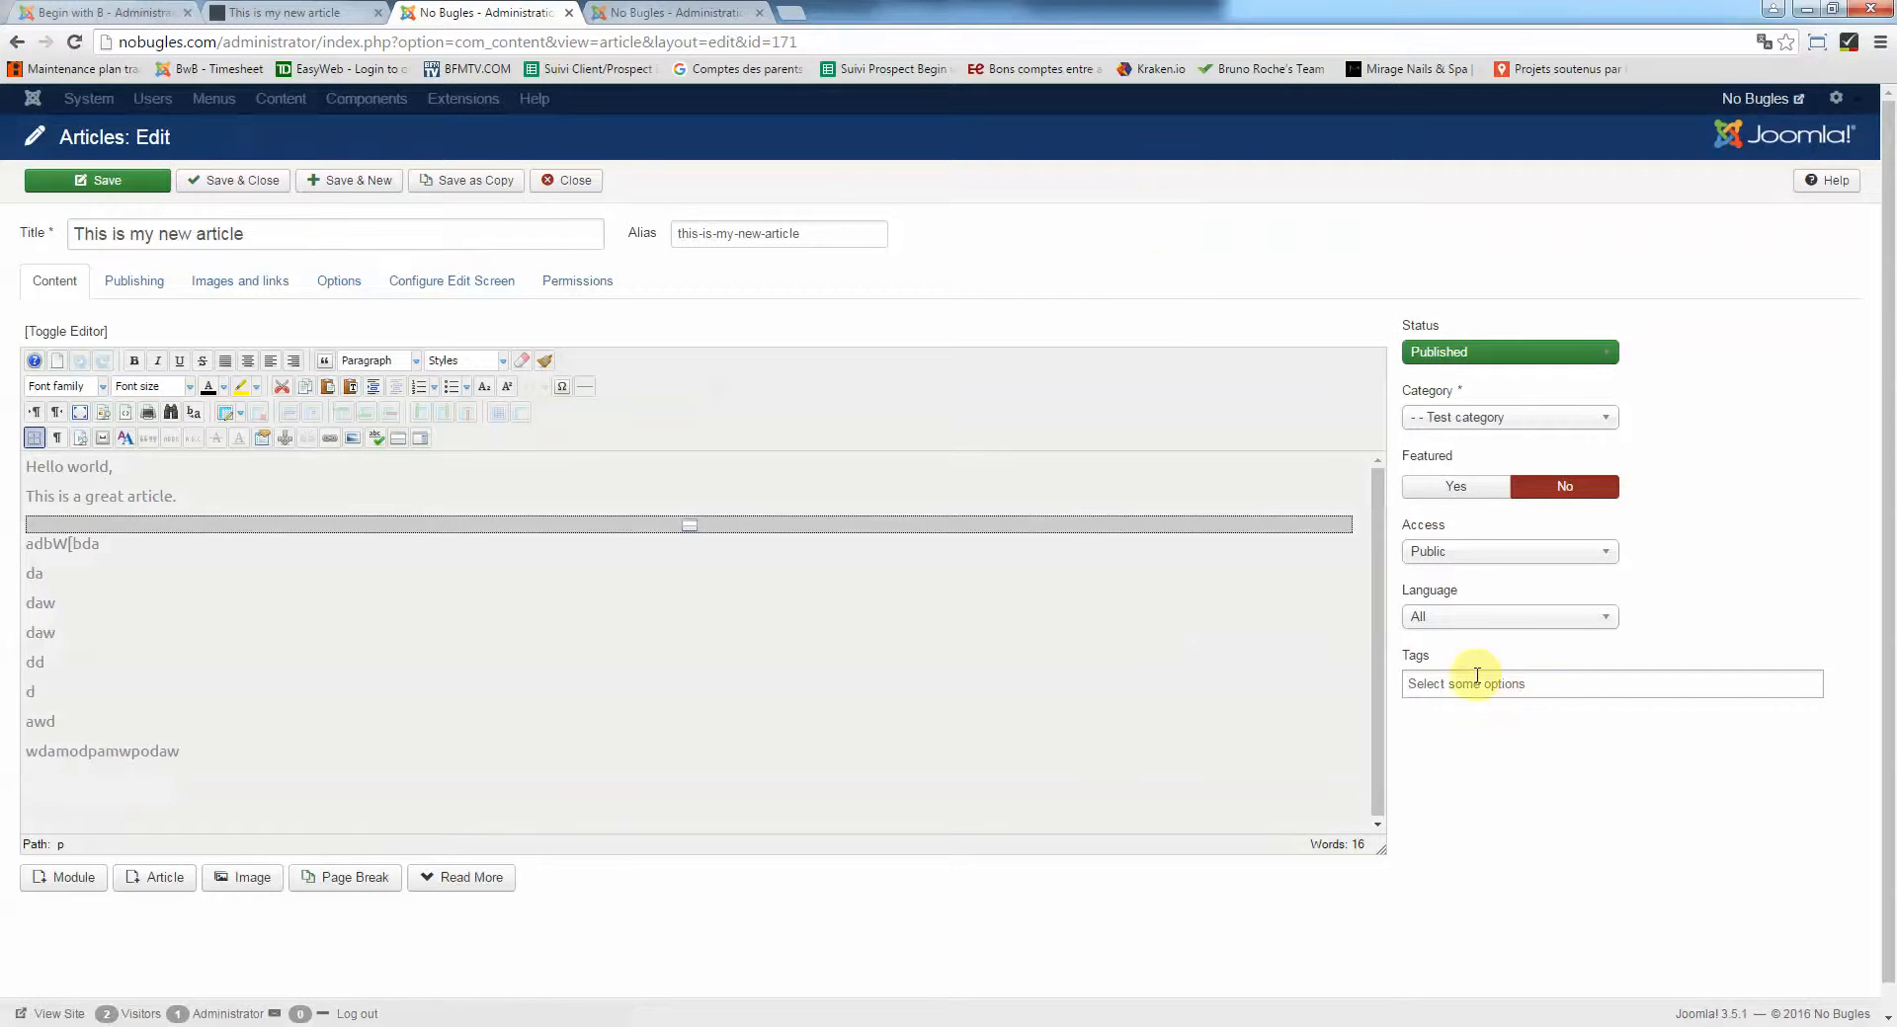
pyautogui.click(1477, 680)
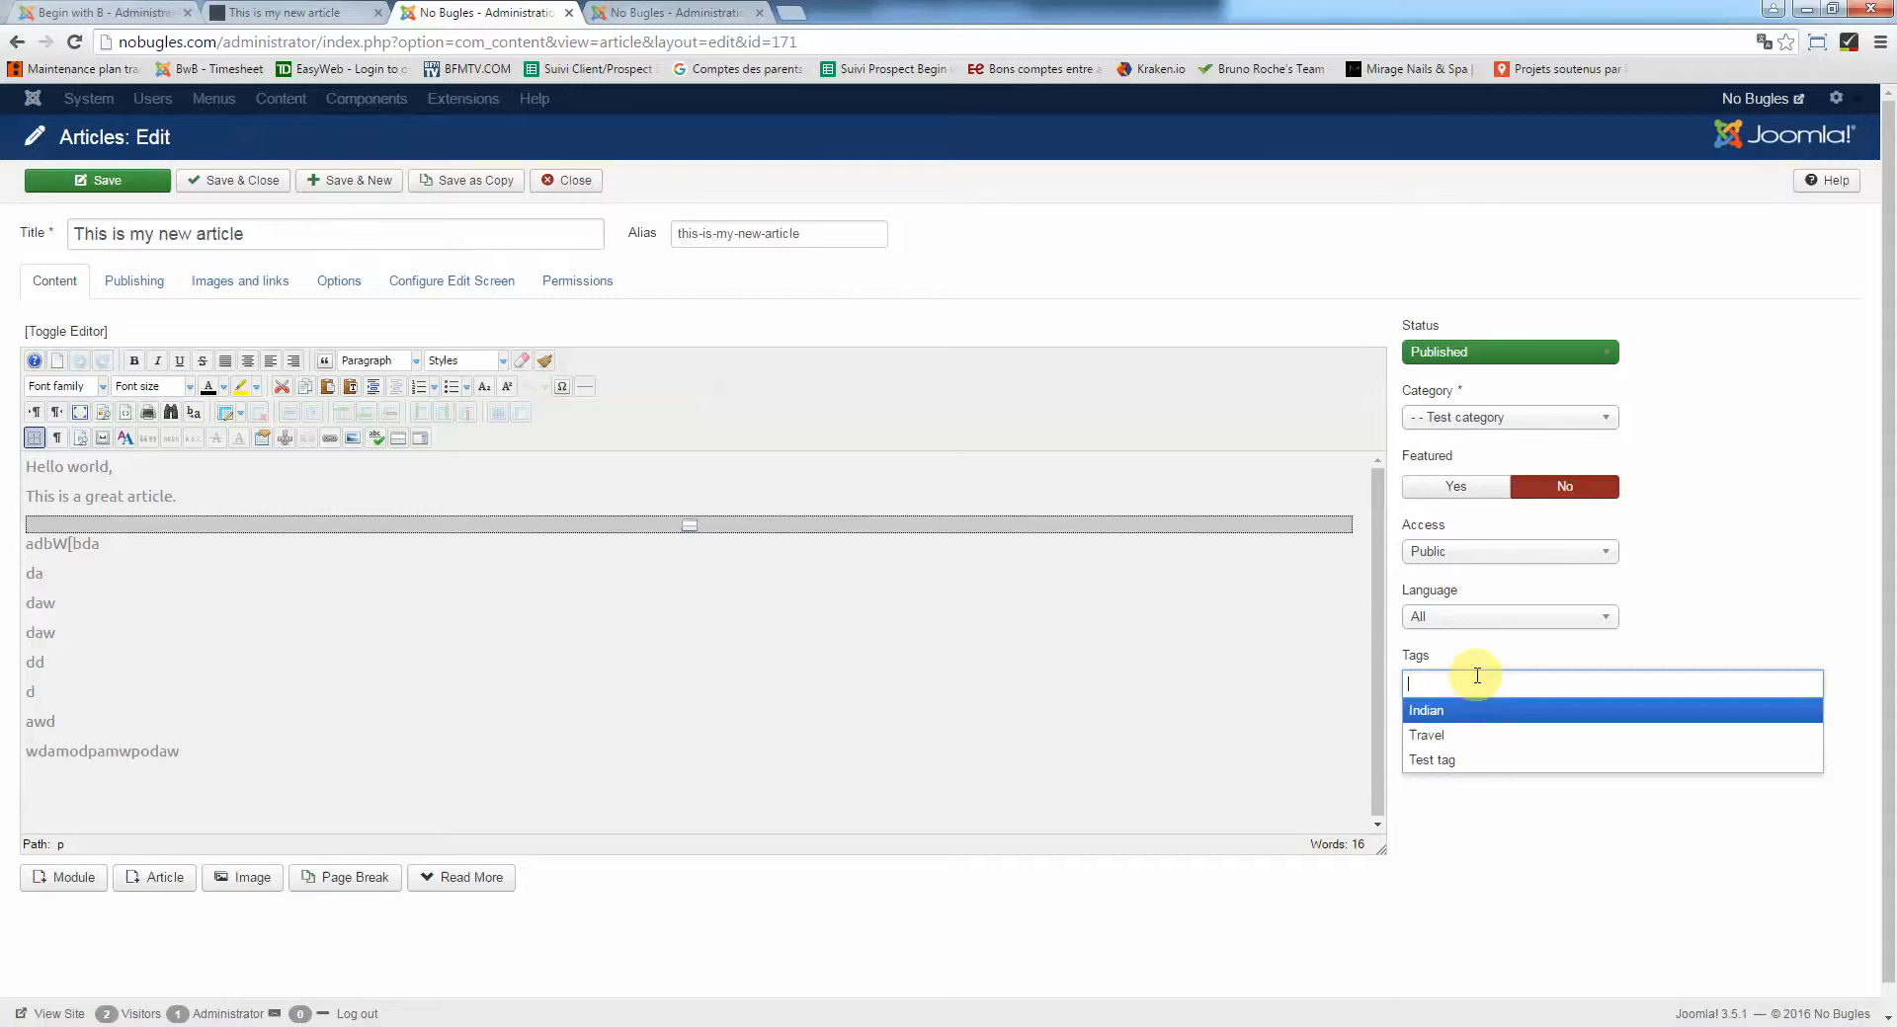
pyautogui.click(1452, 763)
pyautogui.click(1513, 704)
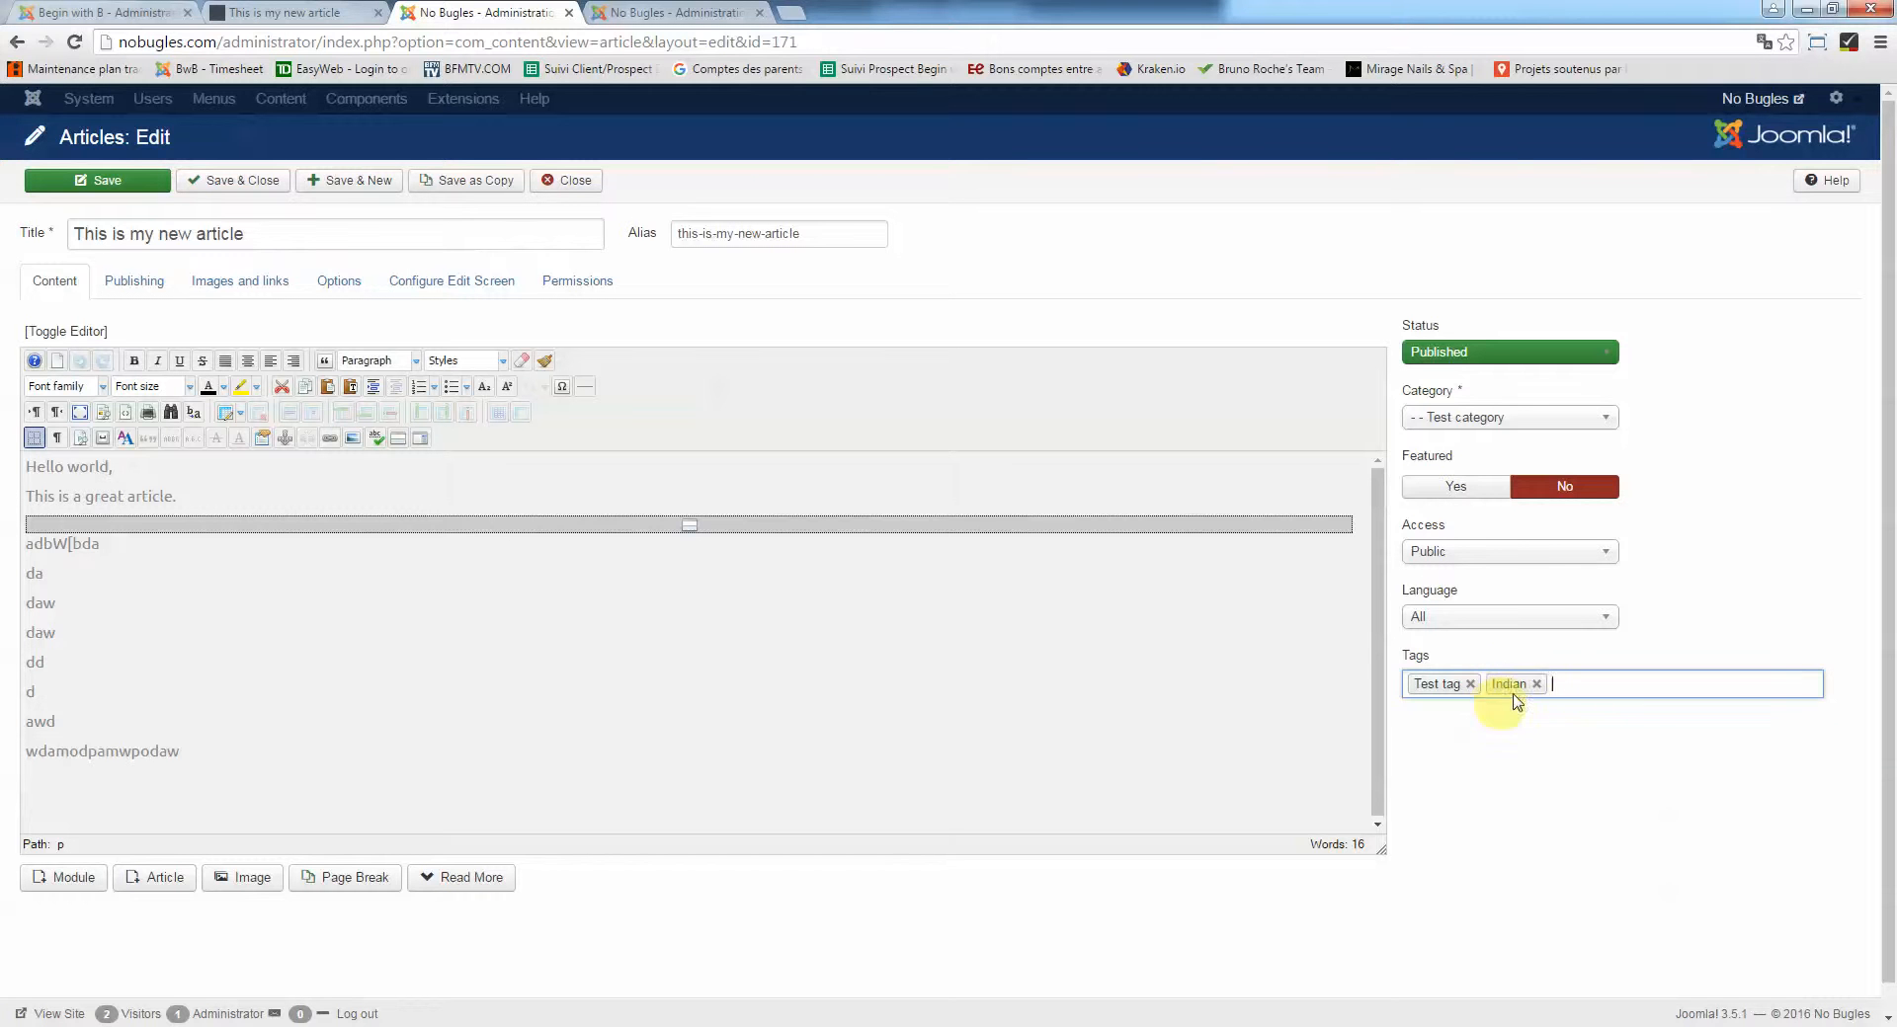
pyautogui.click(1567, 677)
pyautogui.click(1496, 731)
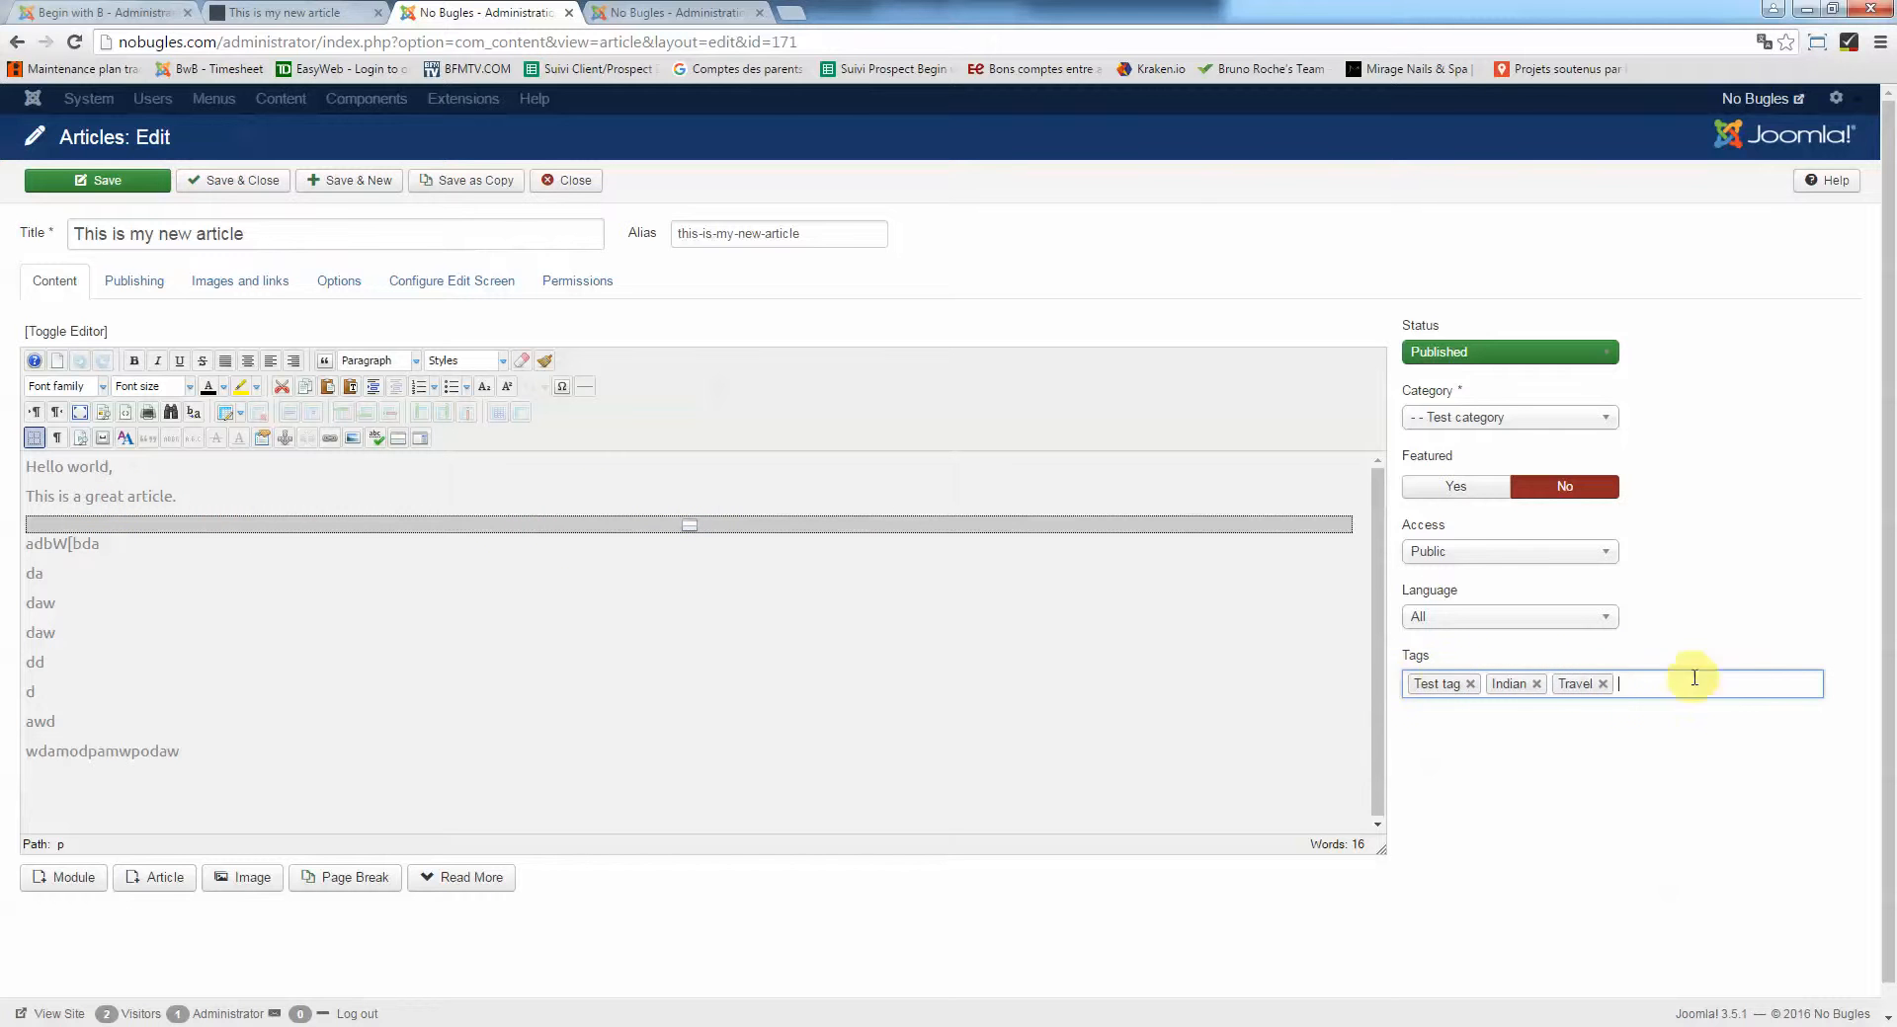
pyautogui.click(95, 180)
# Refresh the public article page, view the Test tag's listing page, and return to examine the article's Recent Articles section
pyautogui.click(282, 12)
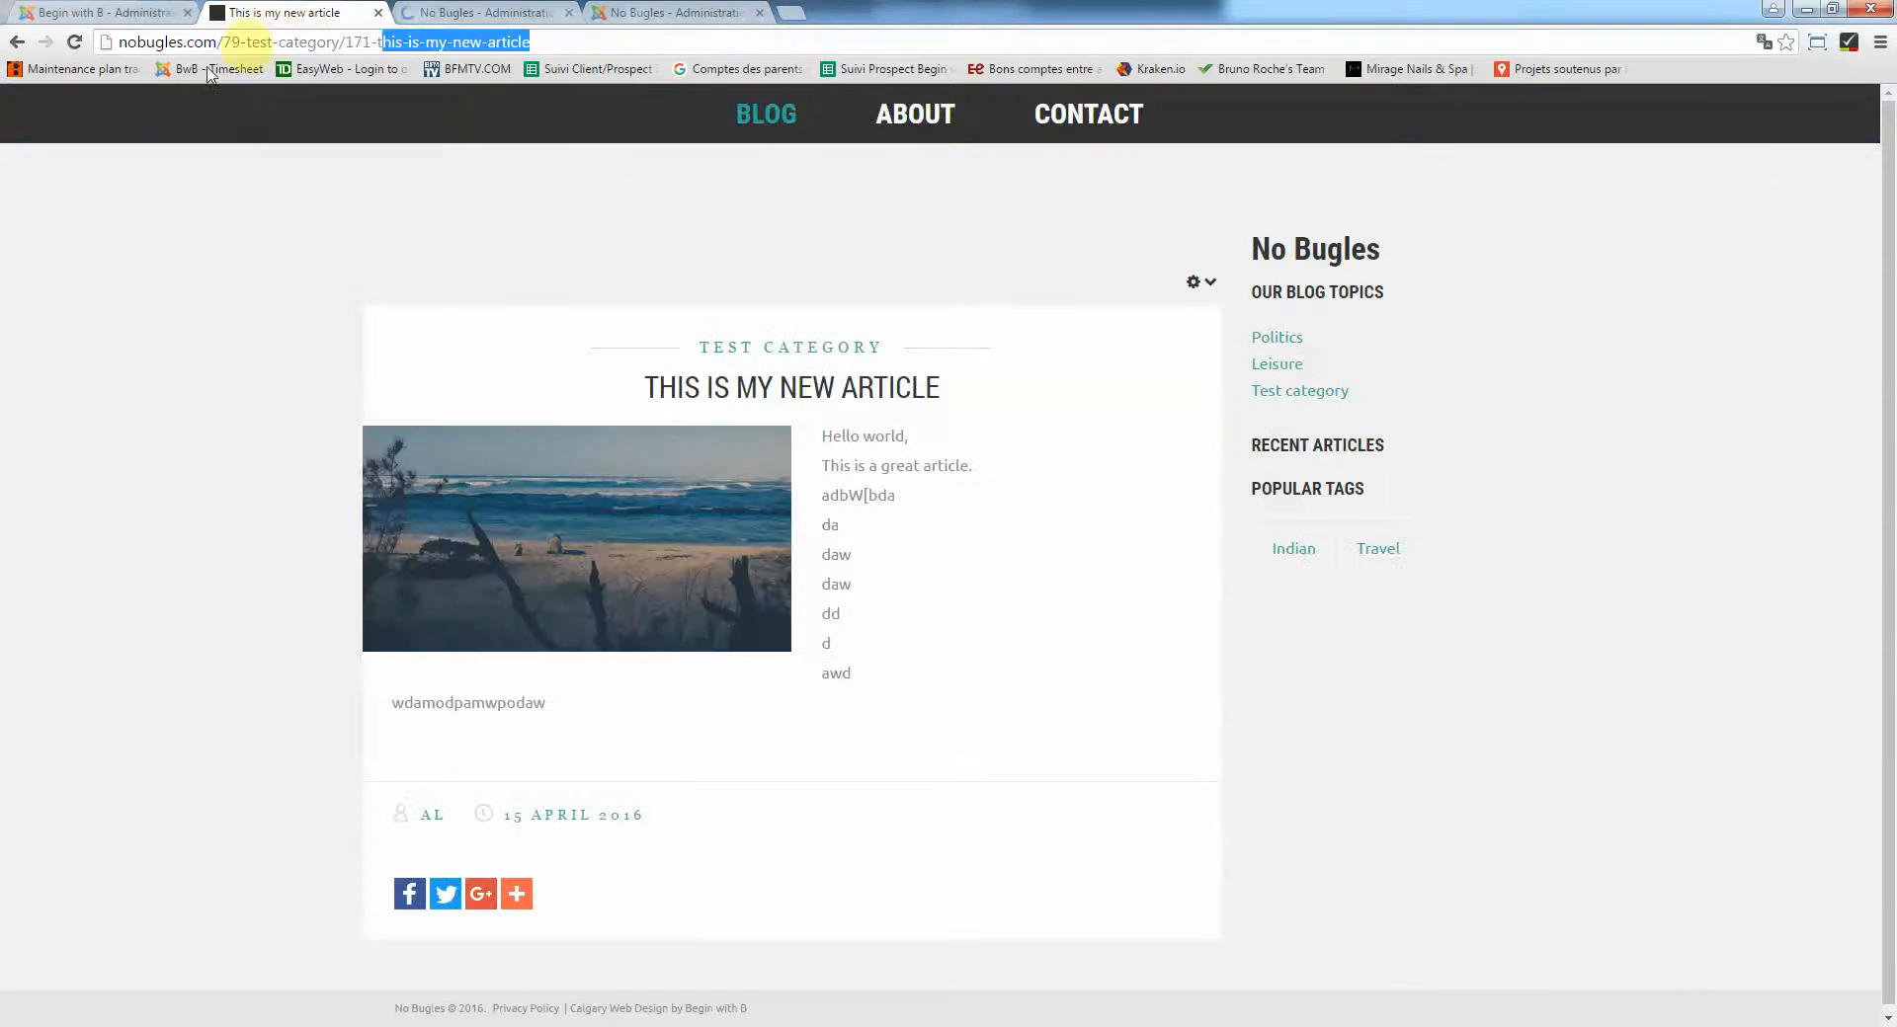
pyautogui.click(76, 43)
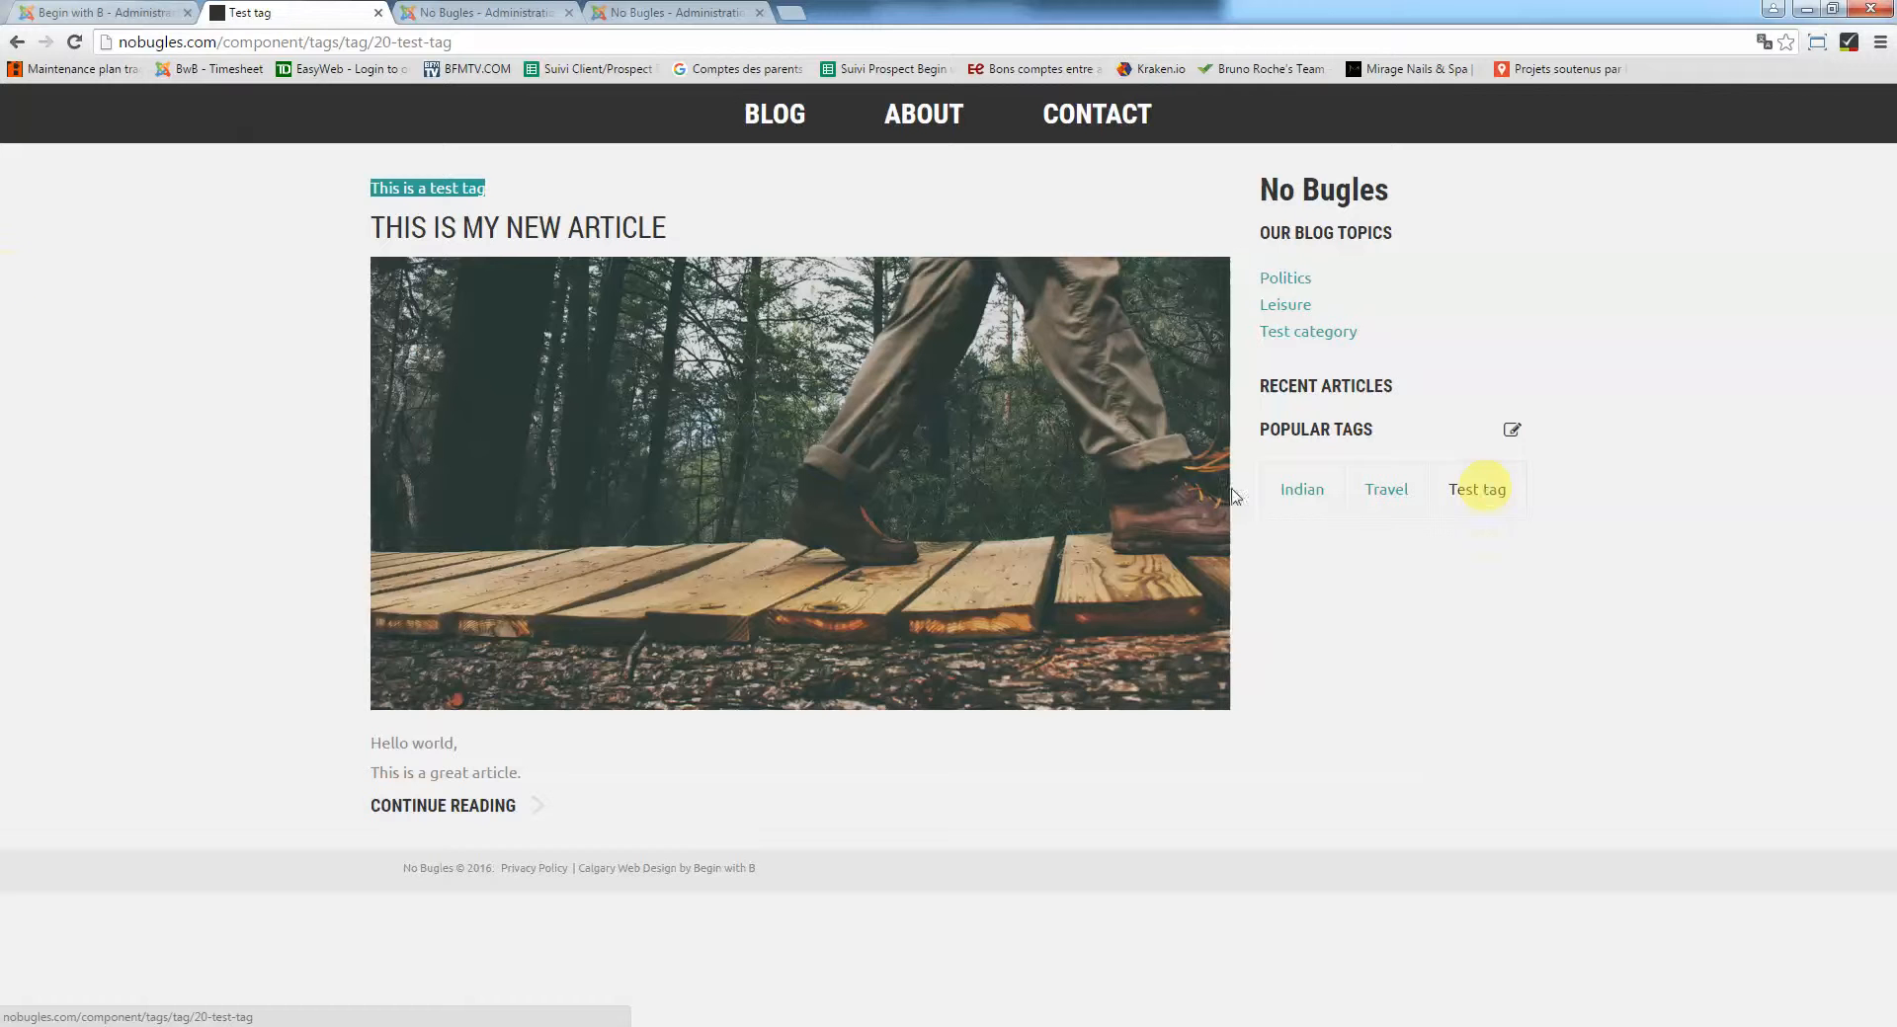
pyautogui.click(17, 43)
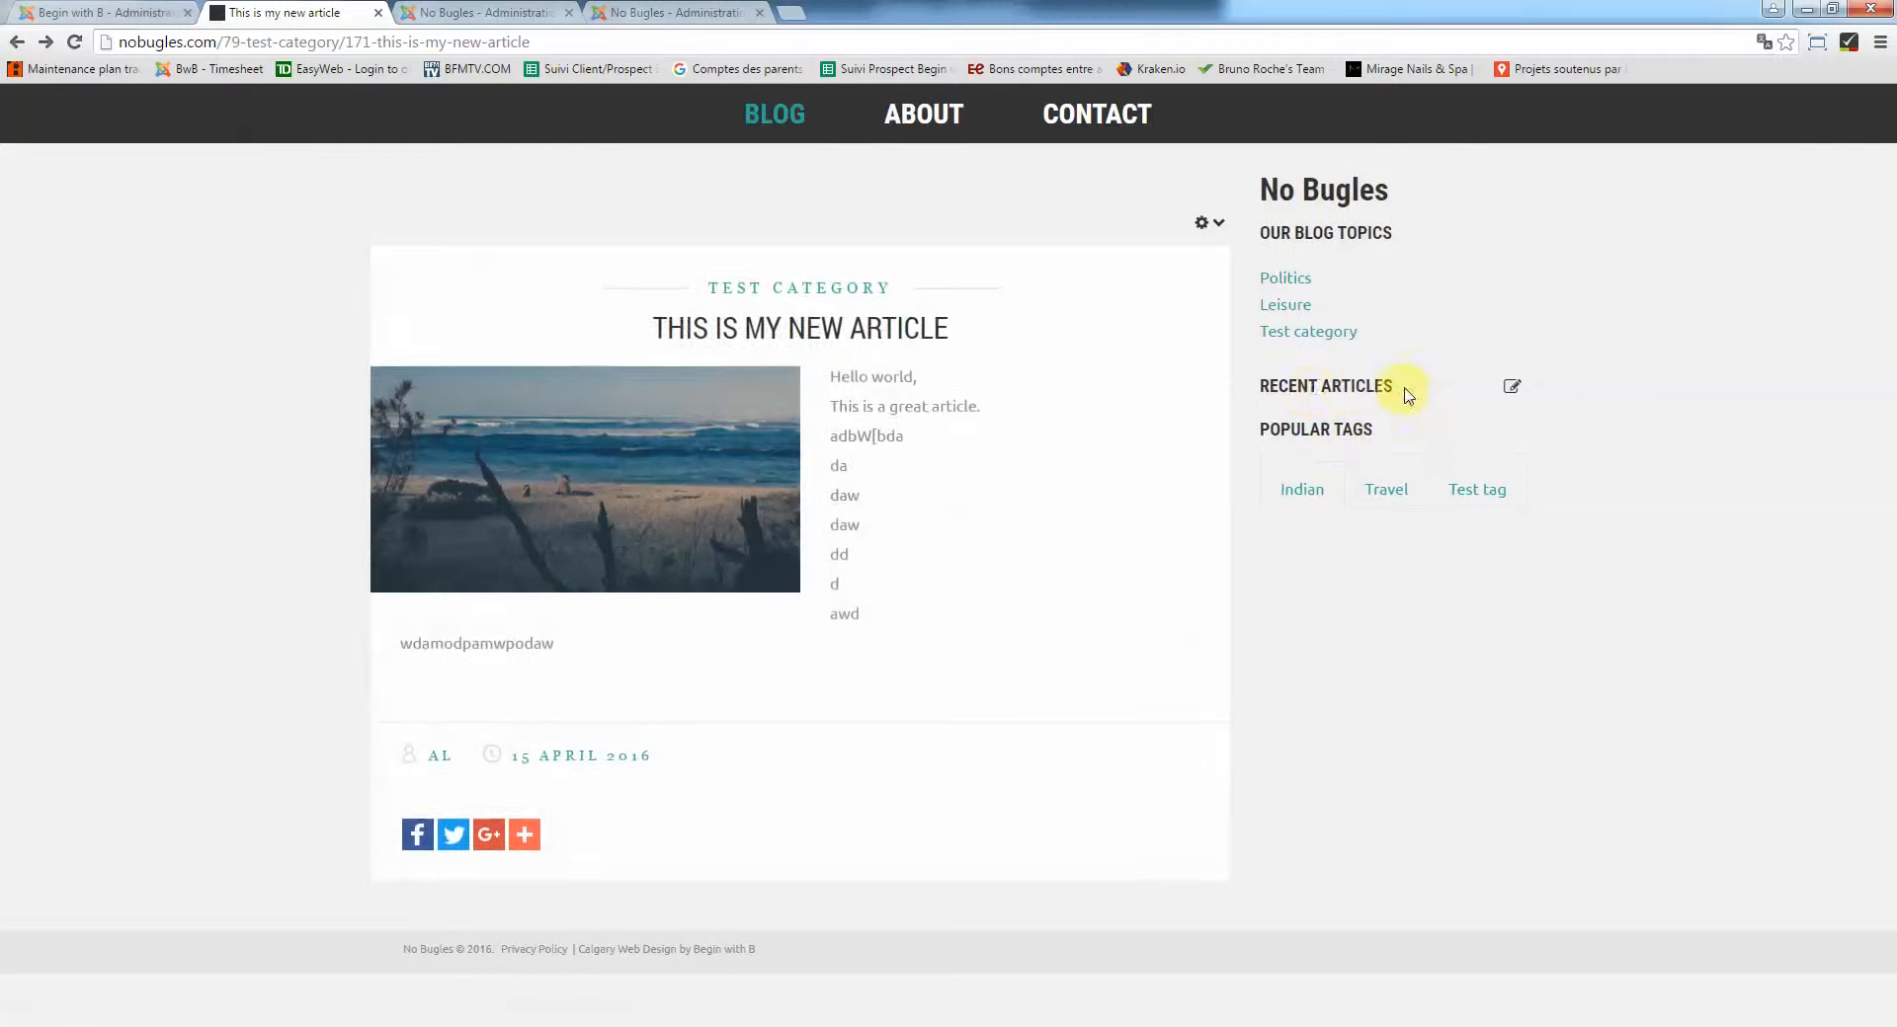
pyautogui.moveTo(1317, 387); pyautogui.dragTo(1257, 388)
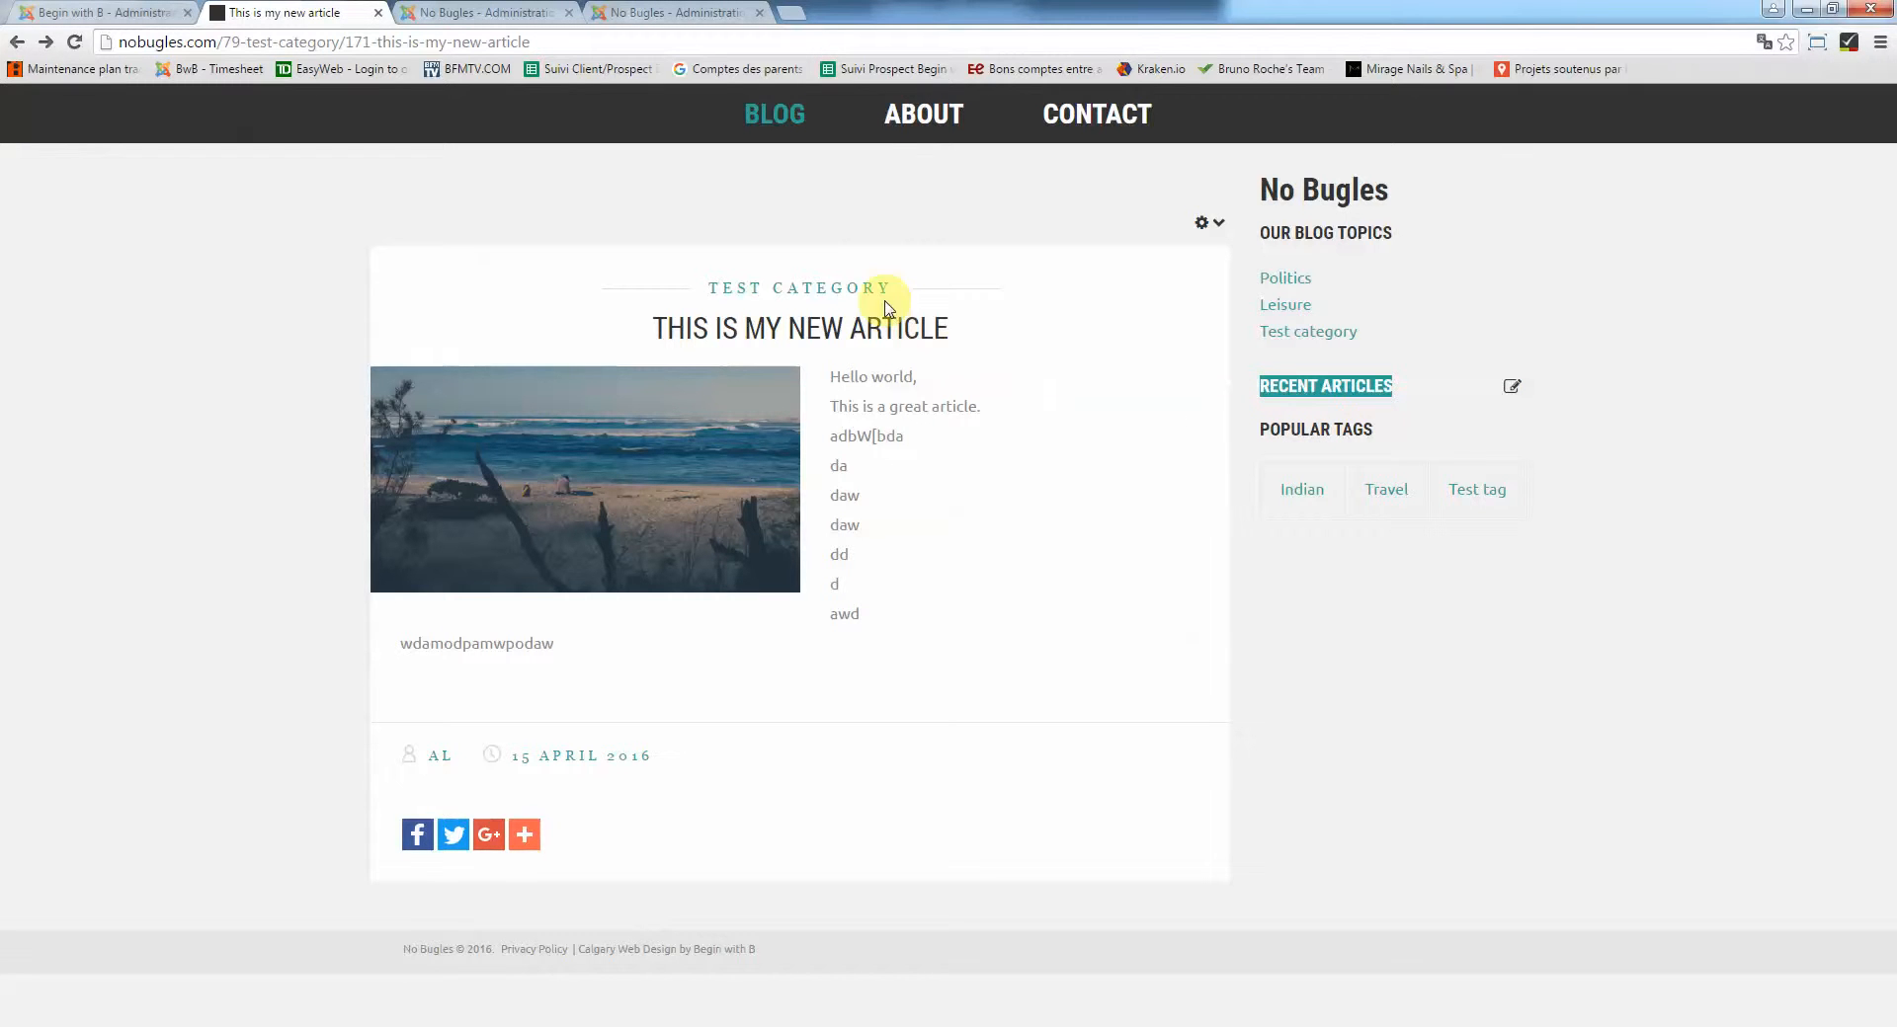
# Review the saved article's Publishing and Content settings in the article editor
pyautogui.click(450, 12)
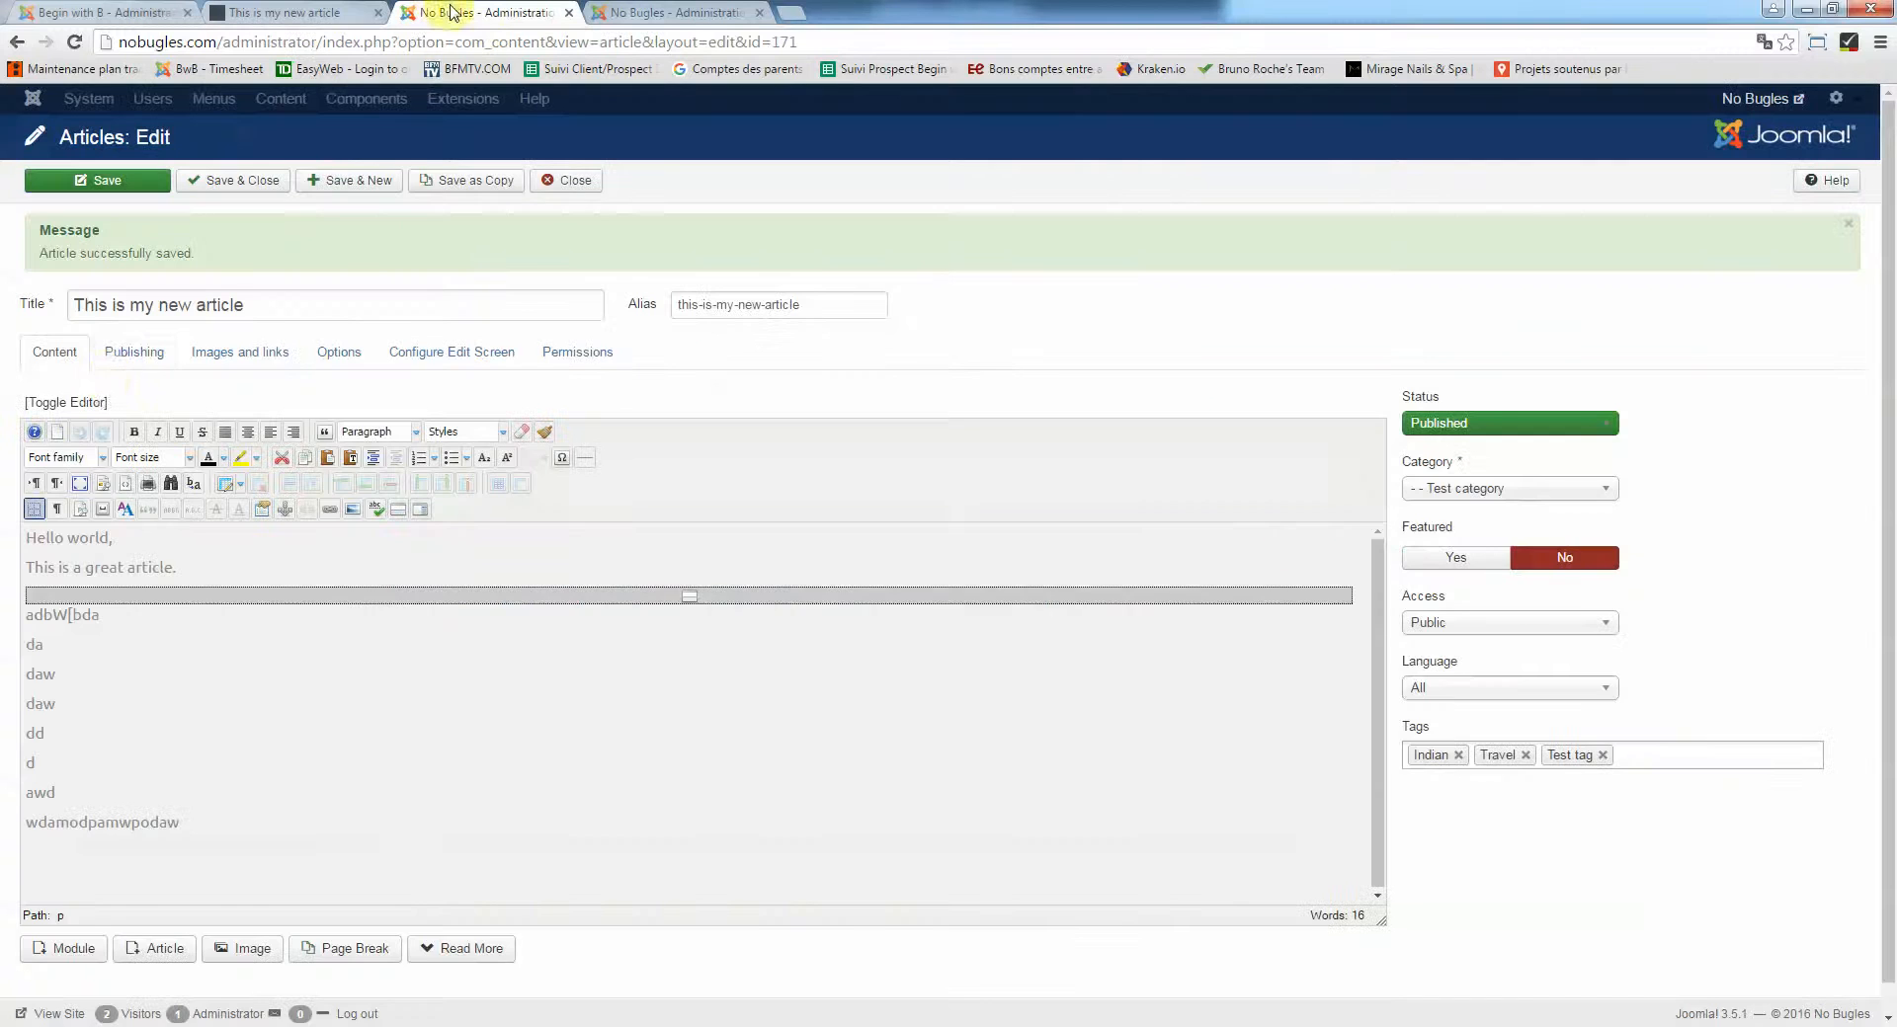
pyautogui.click(156, 357)
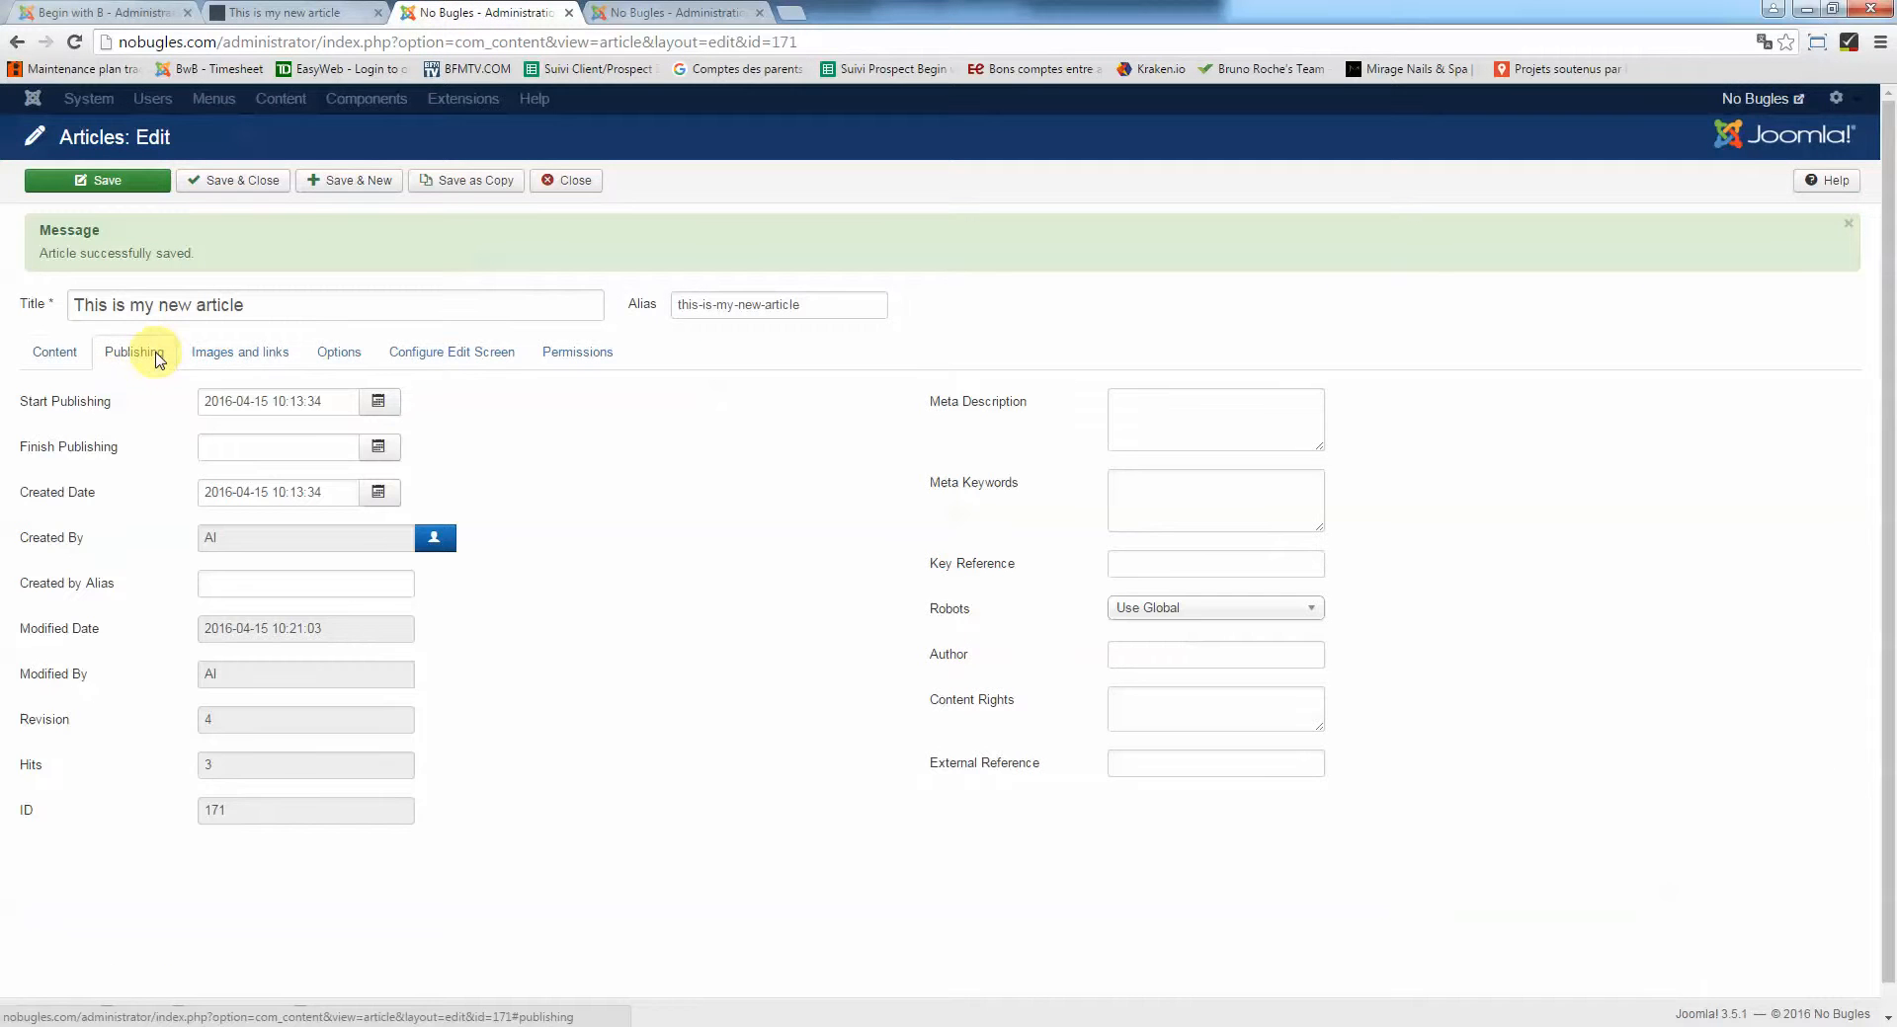
pyautogui.click(54, 352)
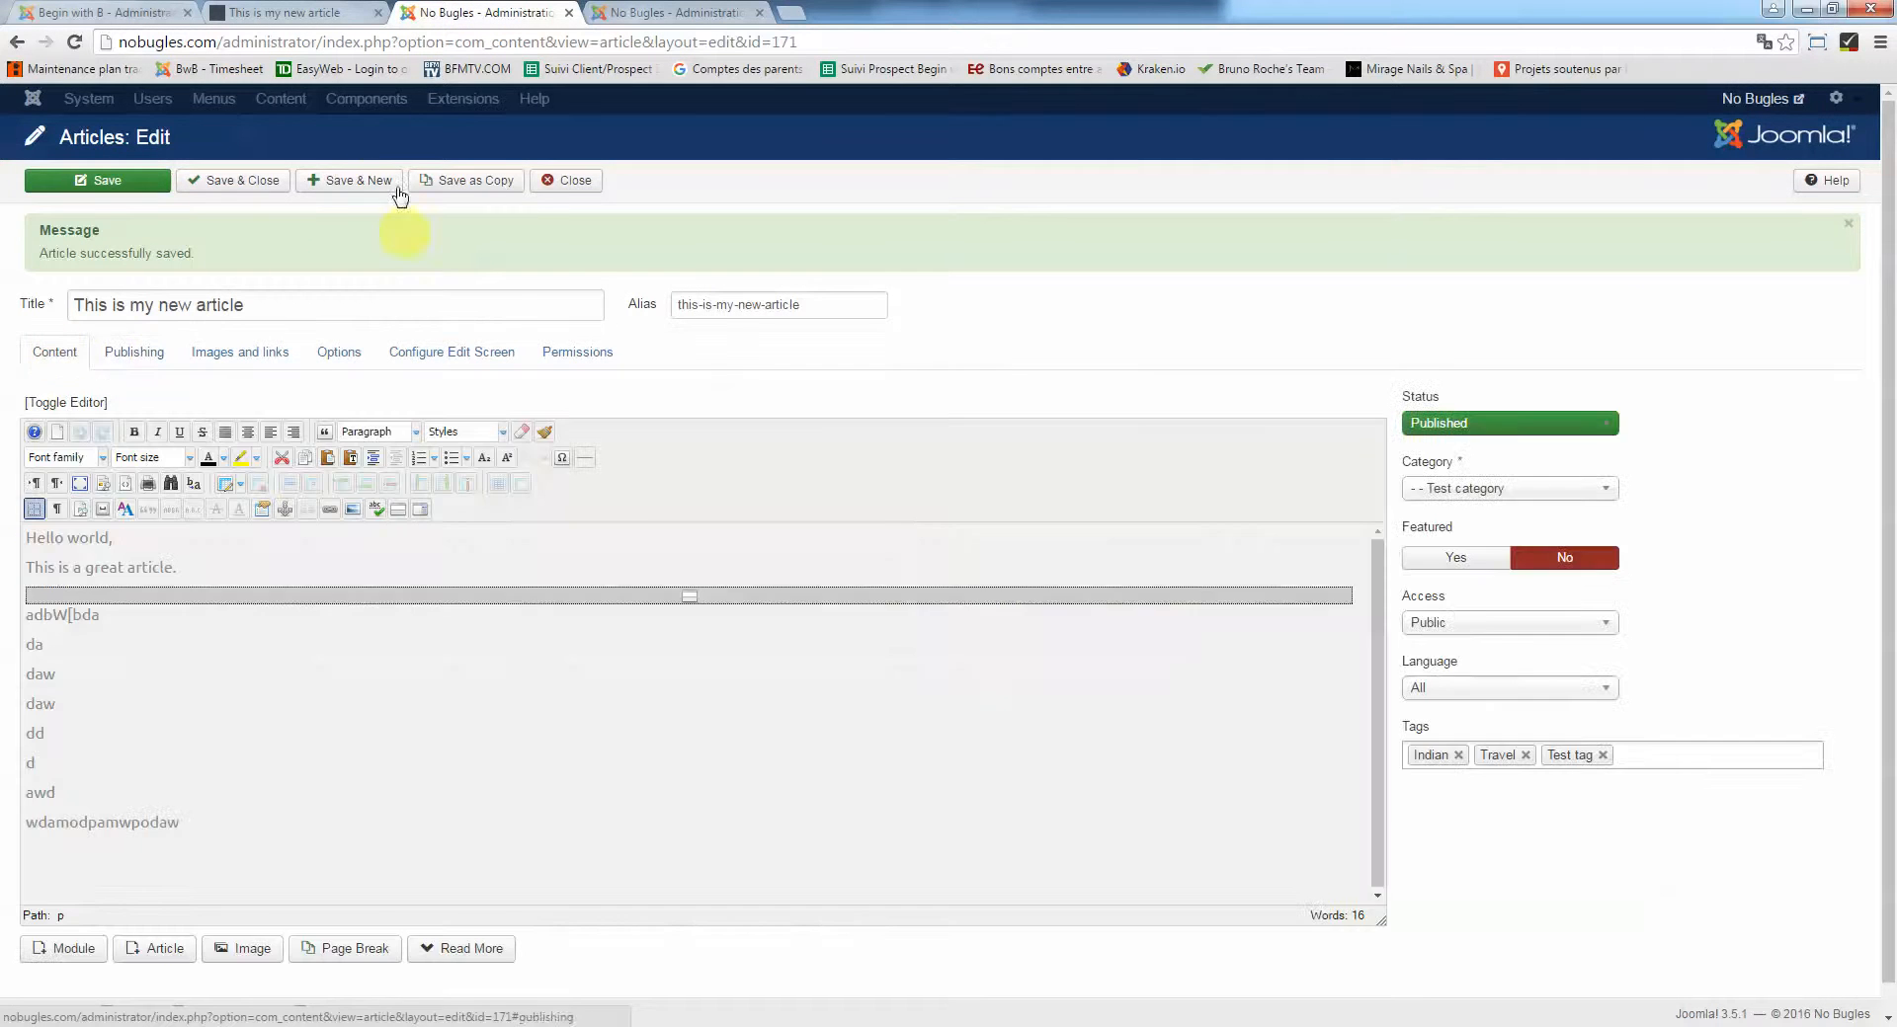
# Open the Recent Articles module for editing from the public article page and expand its Options section
pyautogui.click(310, 12)
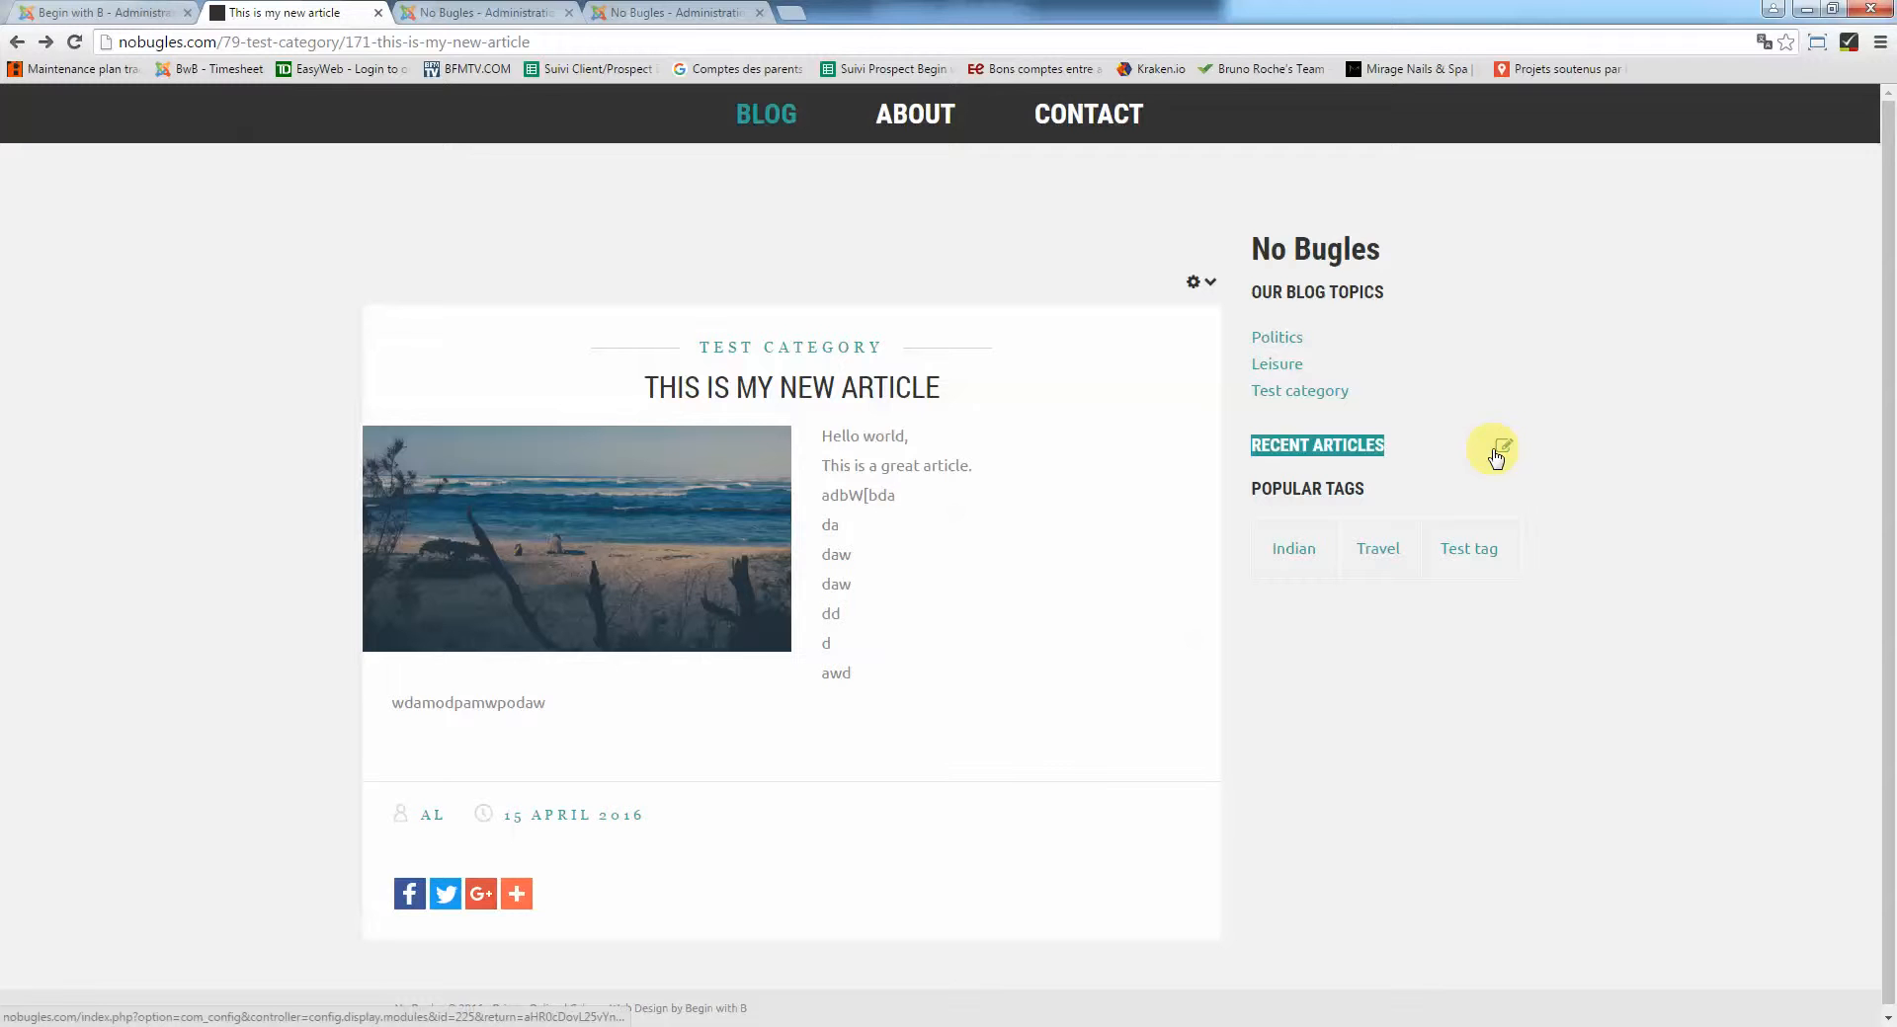
pyautogui.click(1504, 447)
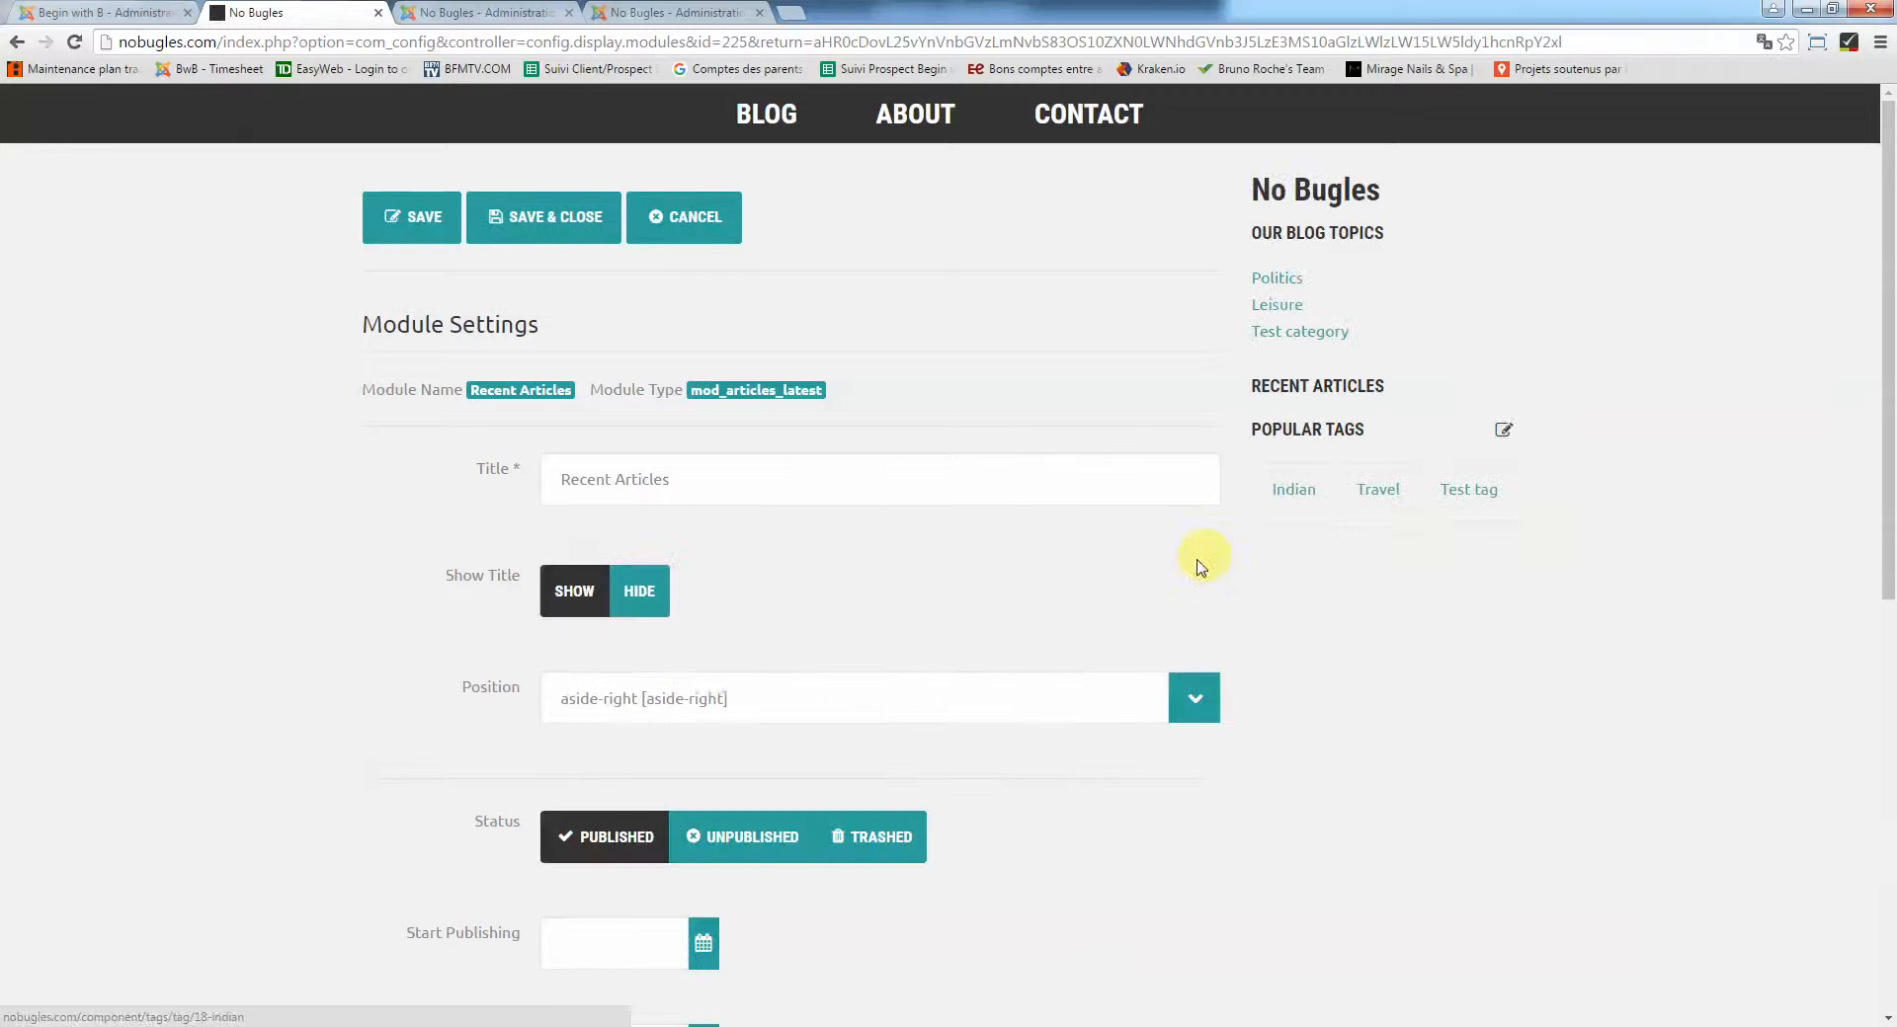
pyautogui.scroll(-3, 210, 607)
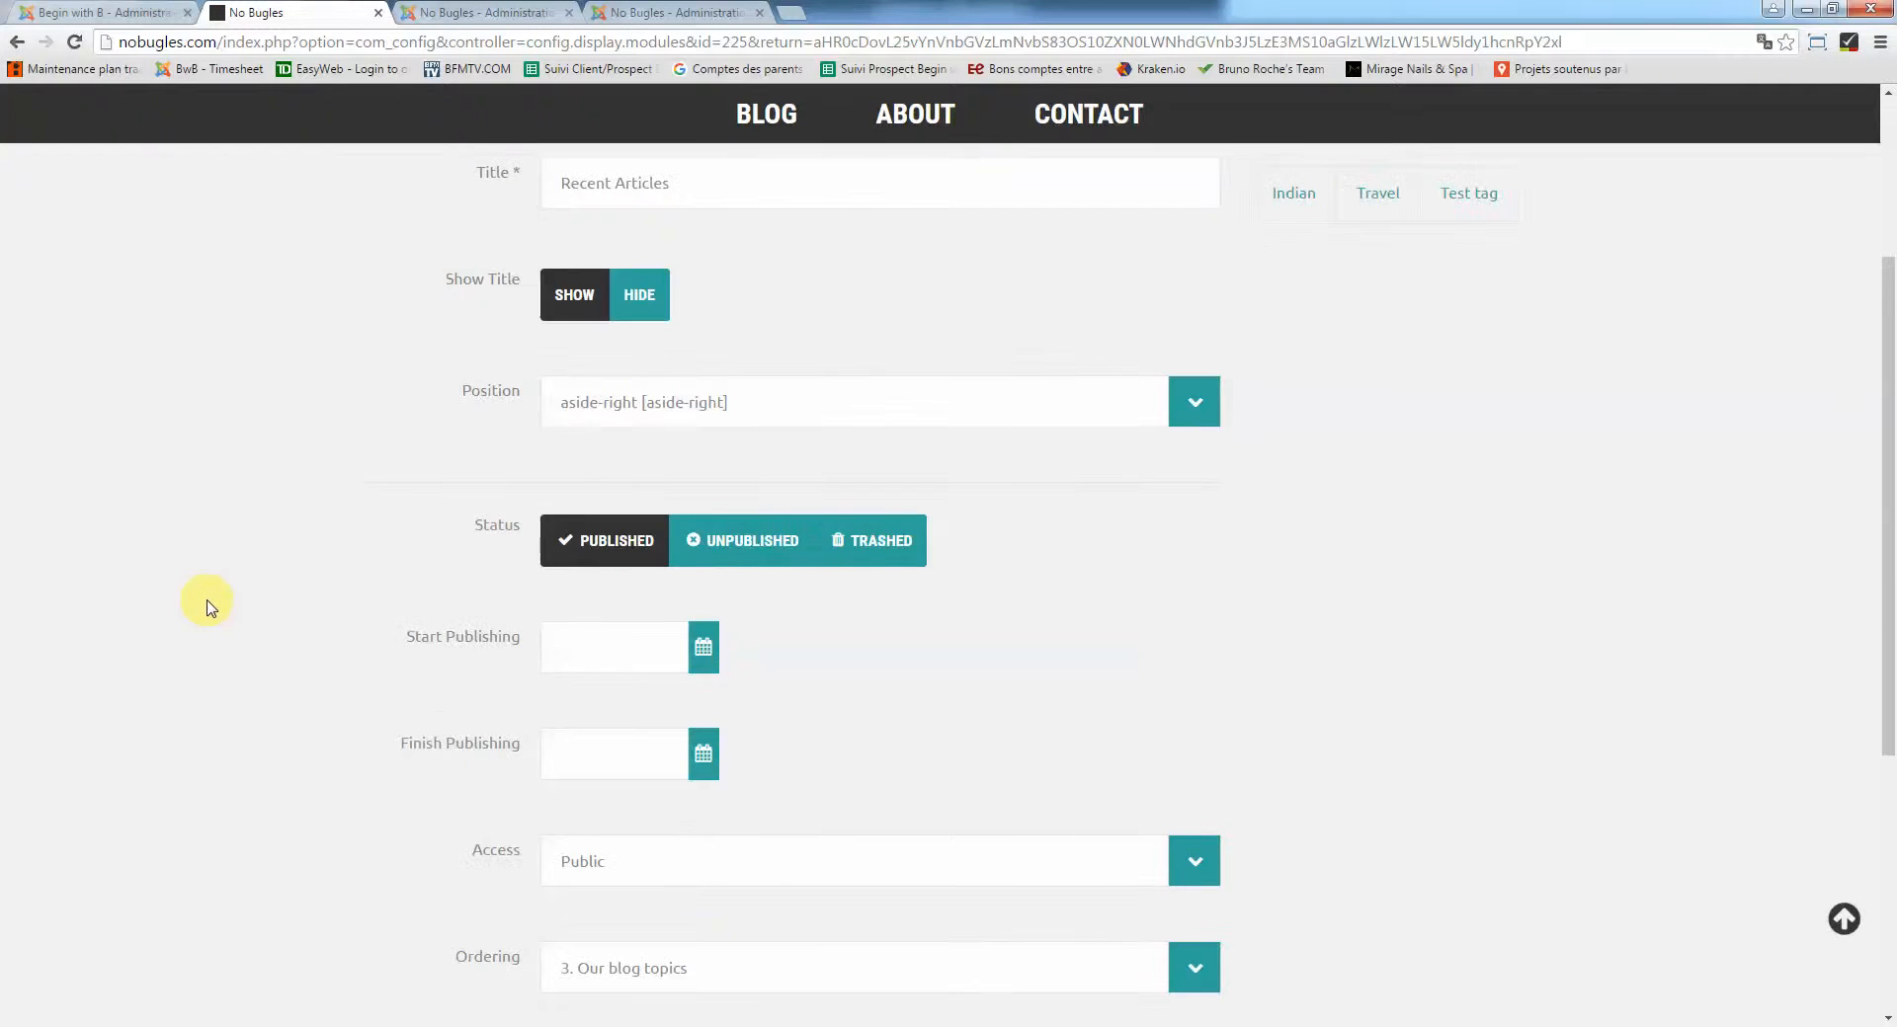
pyautogui.scroll(-2, 210, 605)
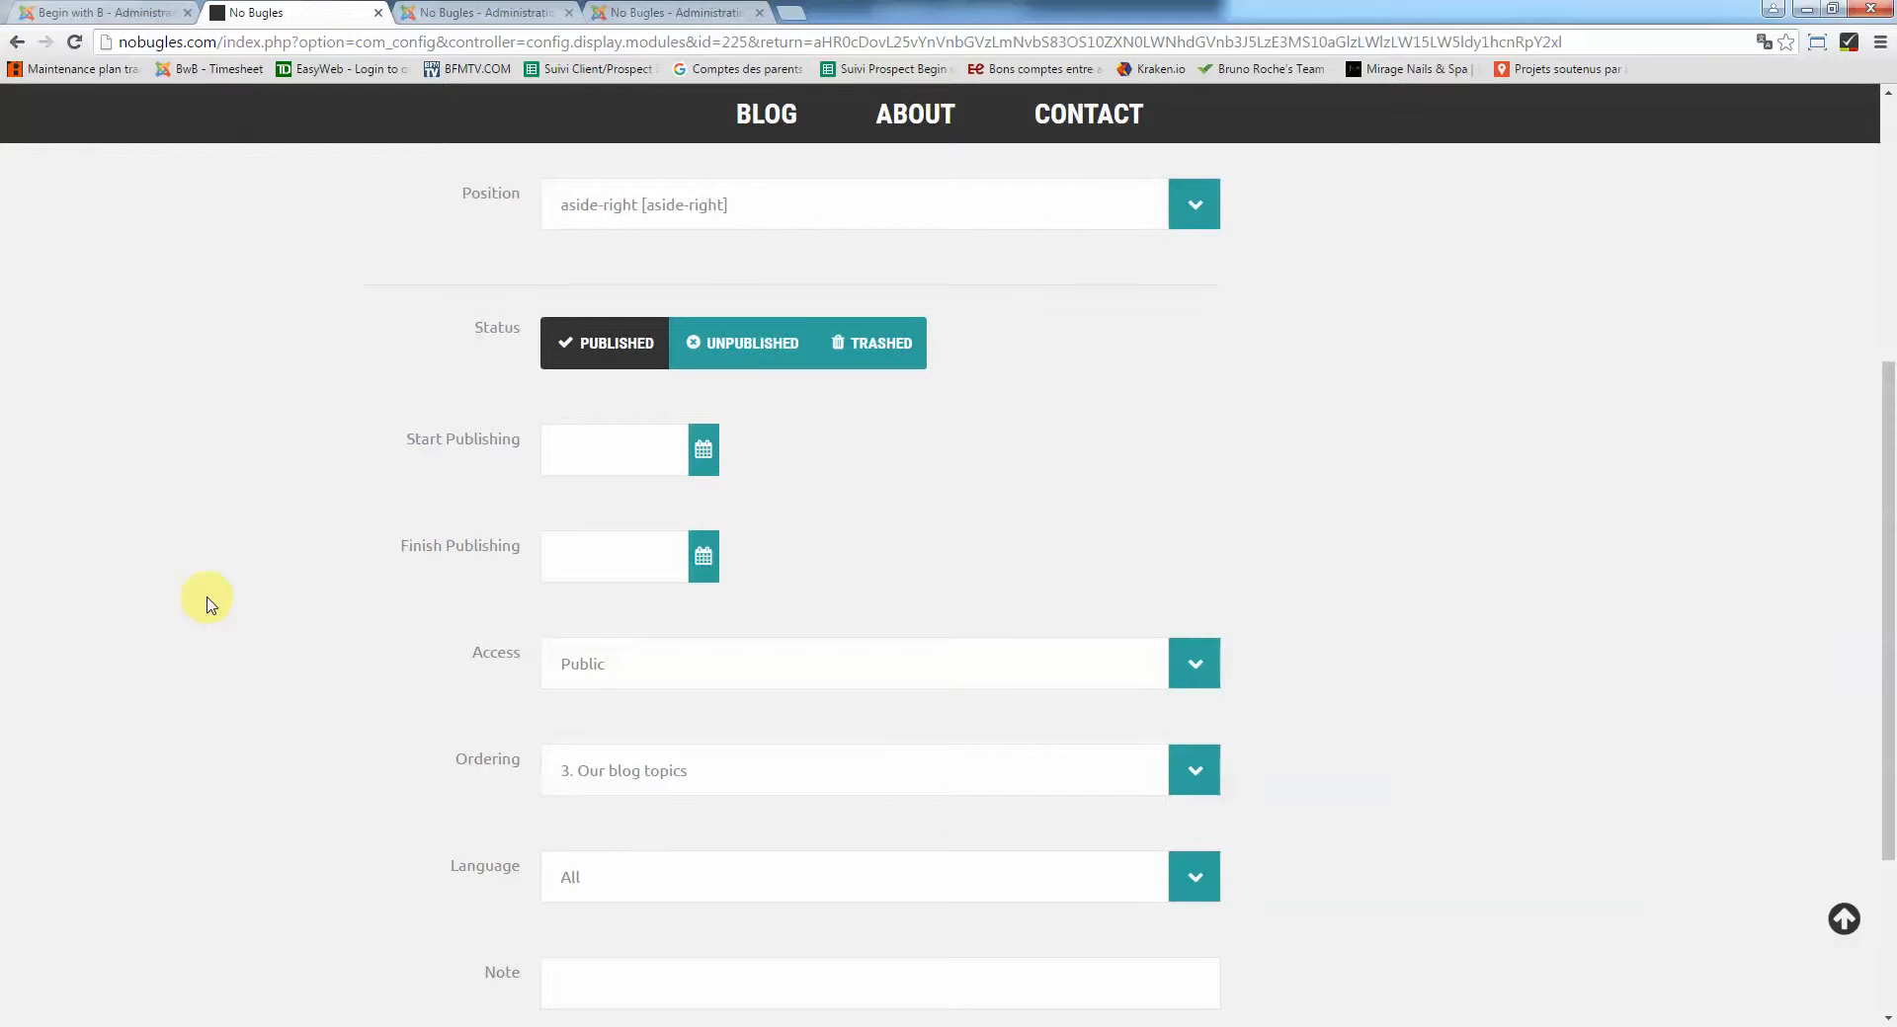
pyautogui.scroll(-3, 210, 605)
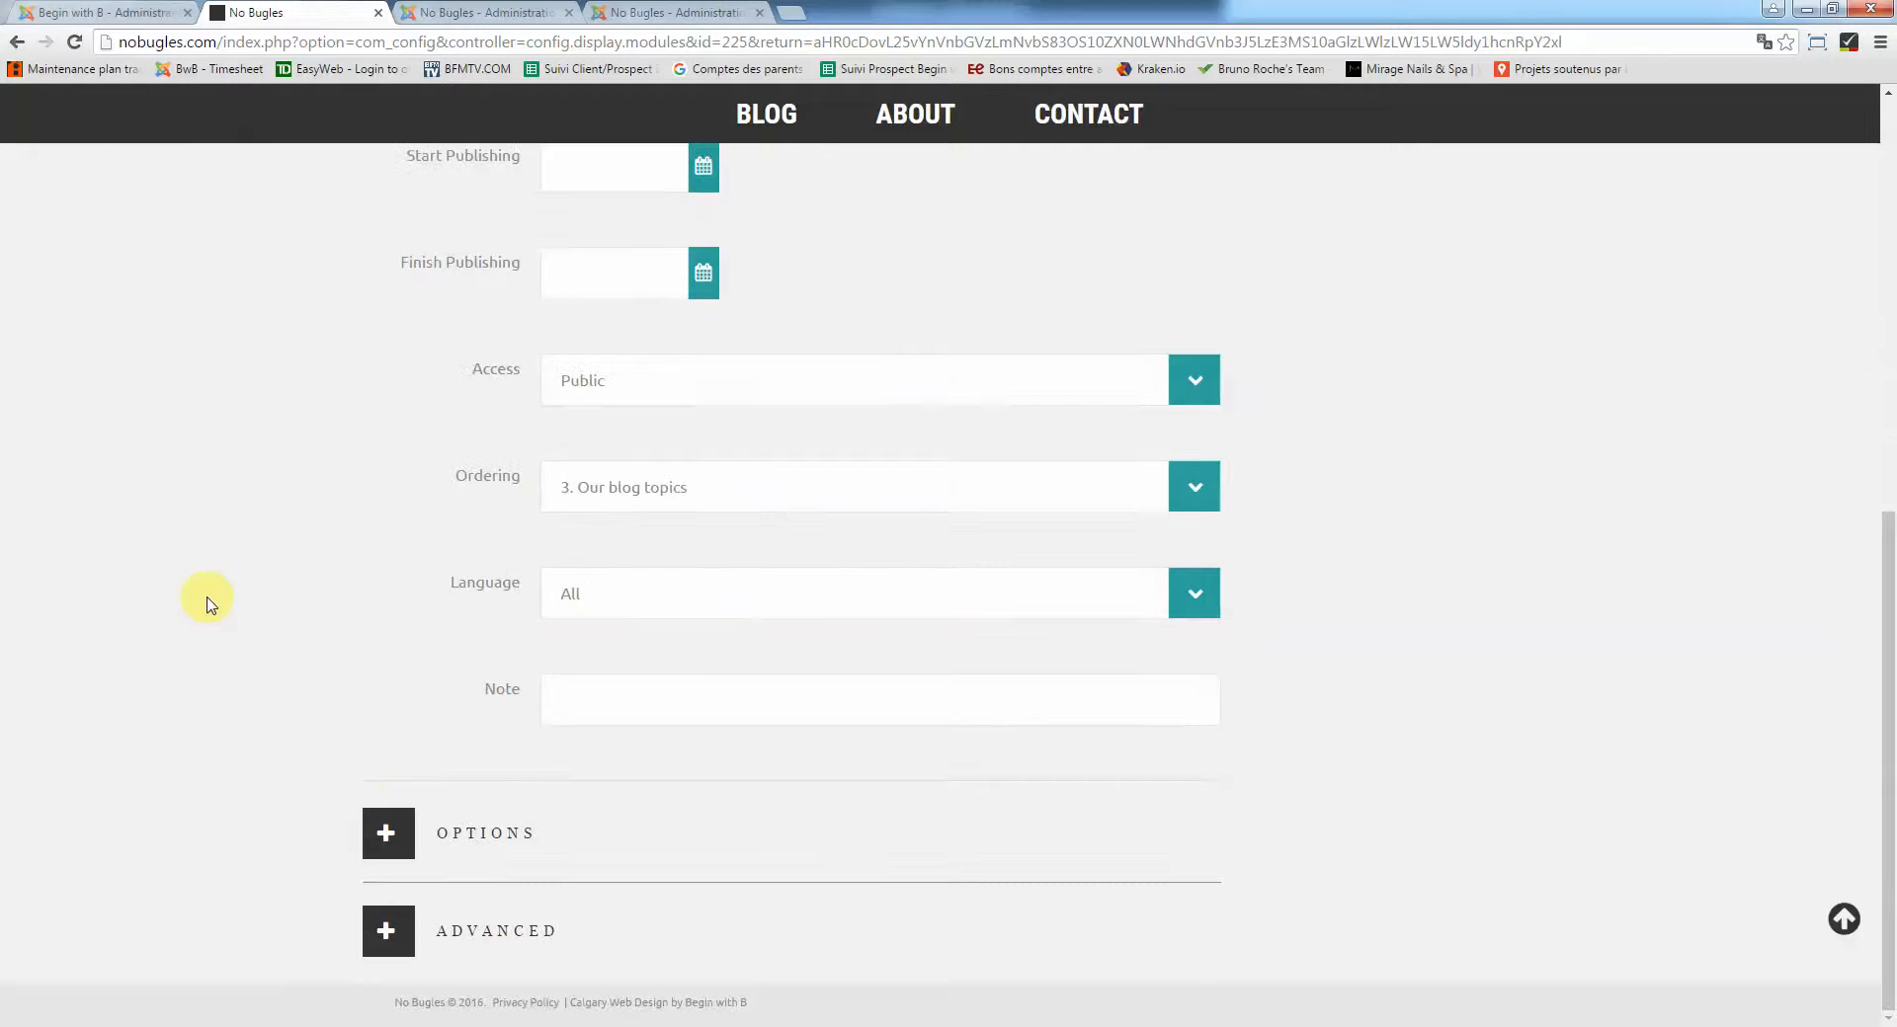
pyautogui.click(388, 832)
pyautogui.scroll(-5, 269, 553)
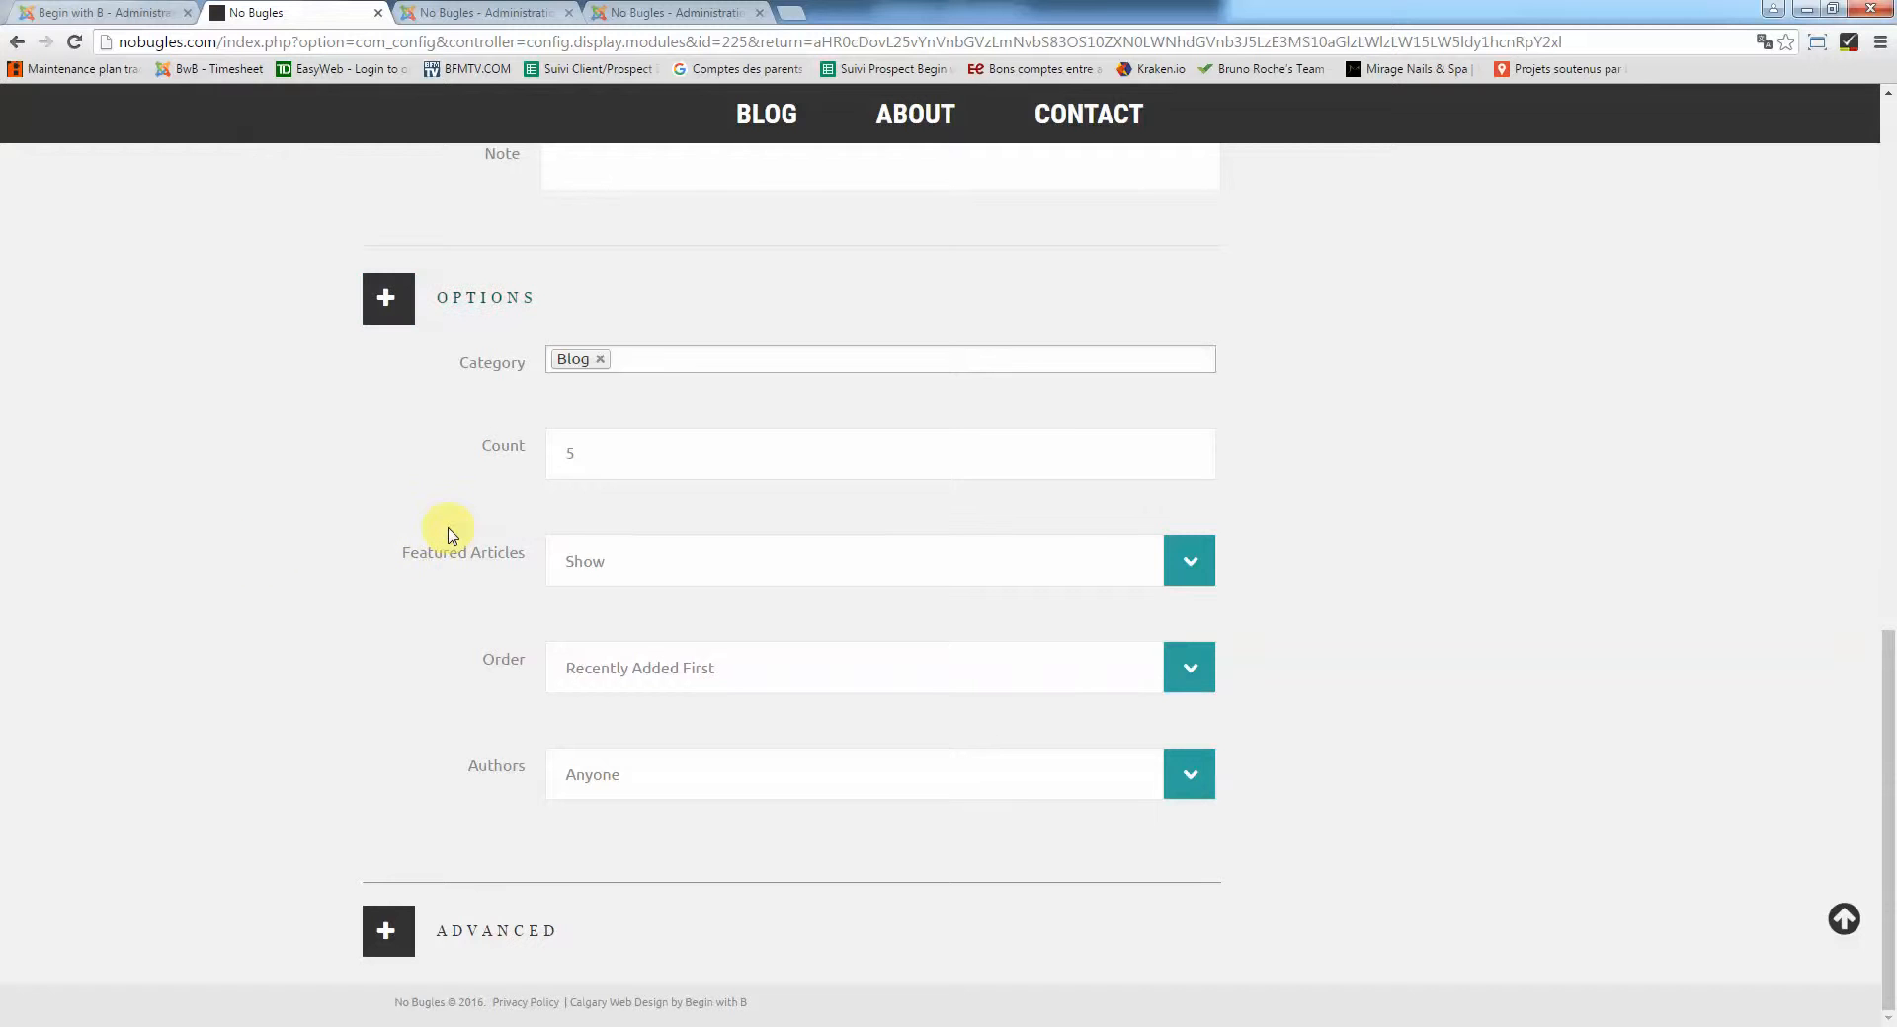
# Add Politics, Leisure and Test category to the Recent Articles module's categories and save the module
pyautogui.click(633, 358)
pyautogui.click(620, 502)
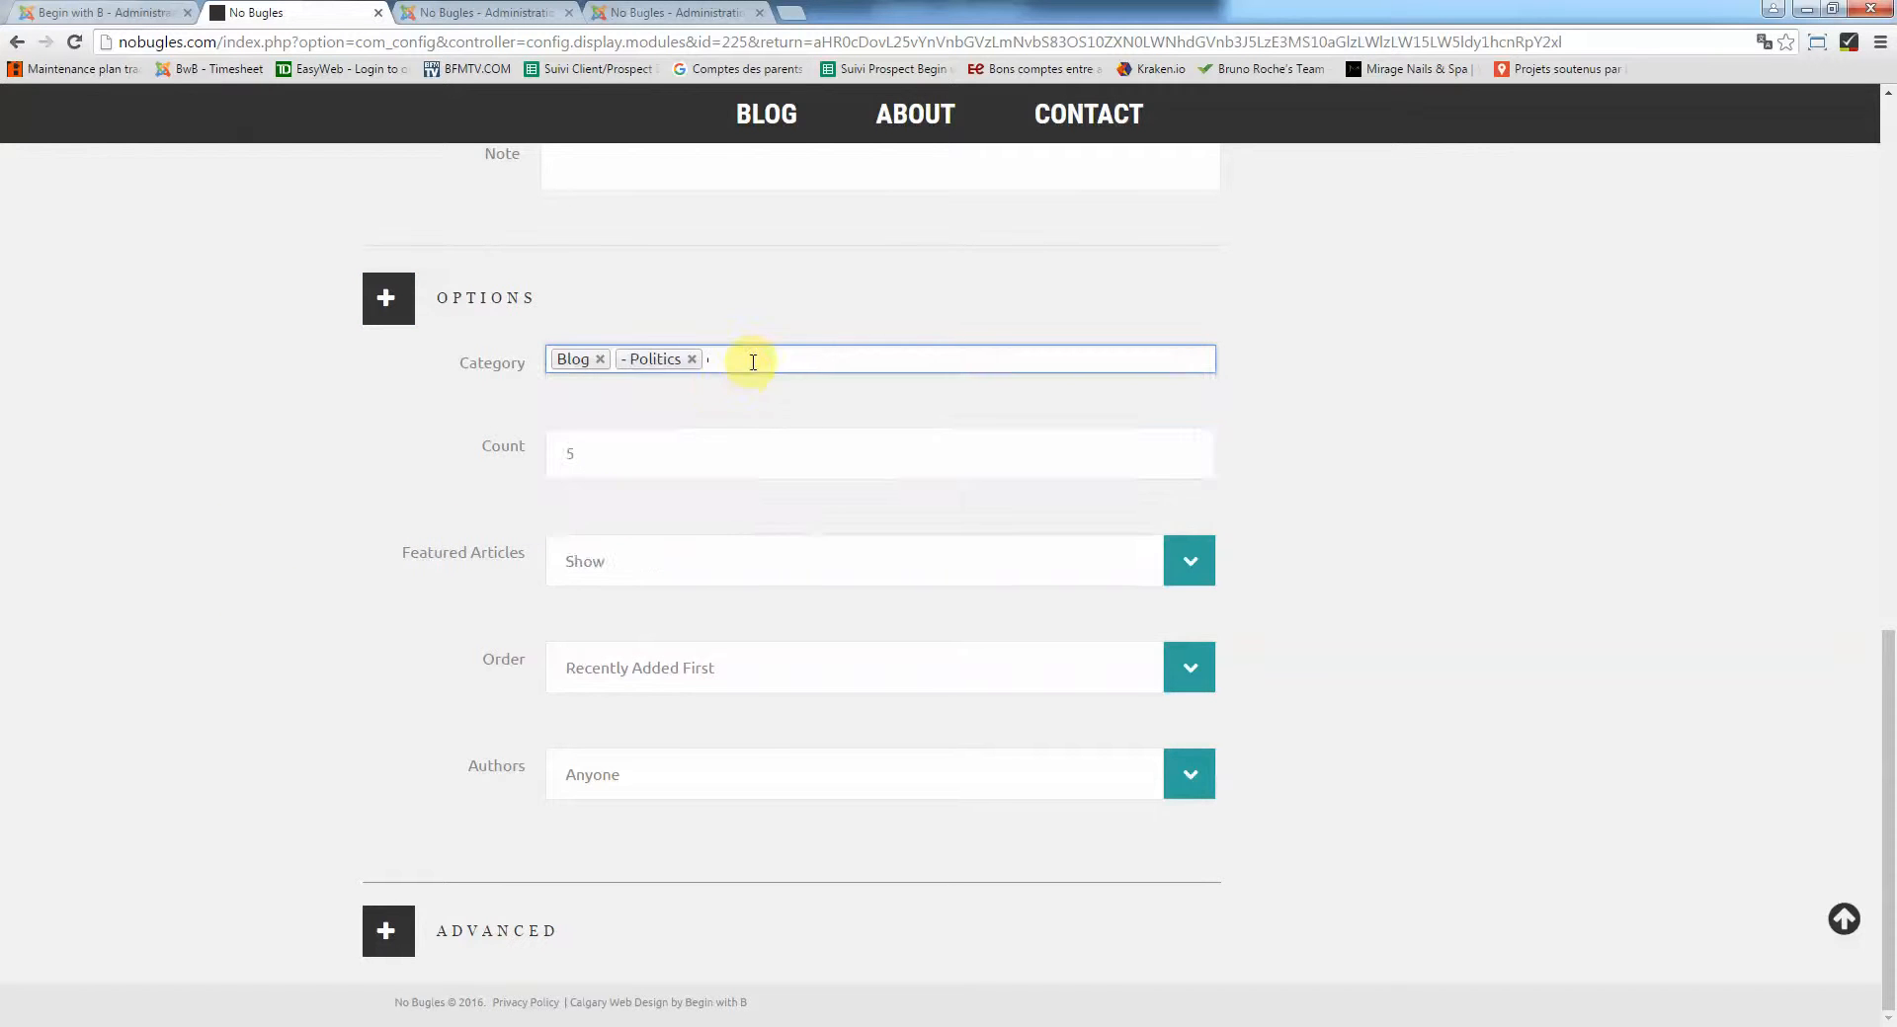
pyautogui.click(744, 358)
pyautogui.click(656, 530)
pyautogui.click(842, 357)
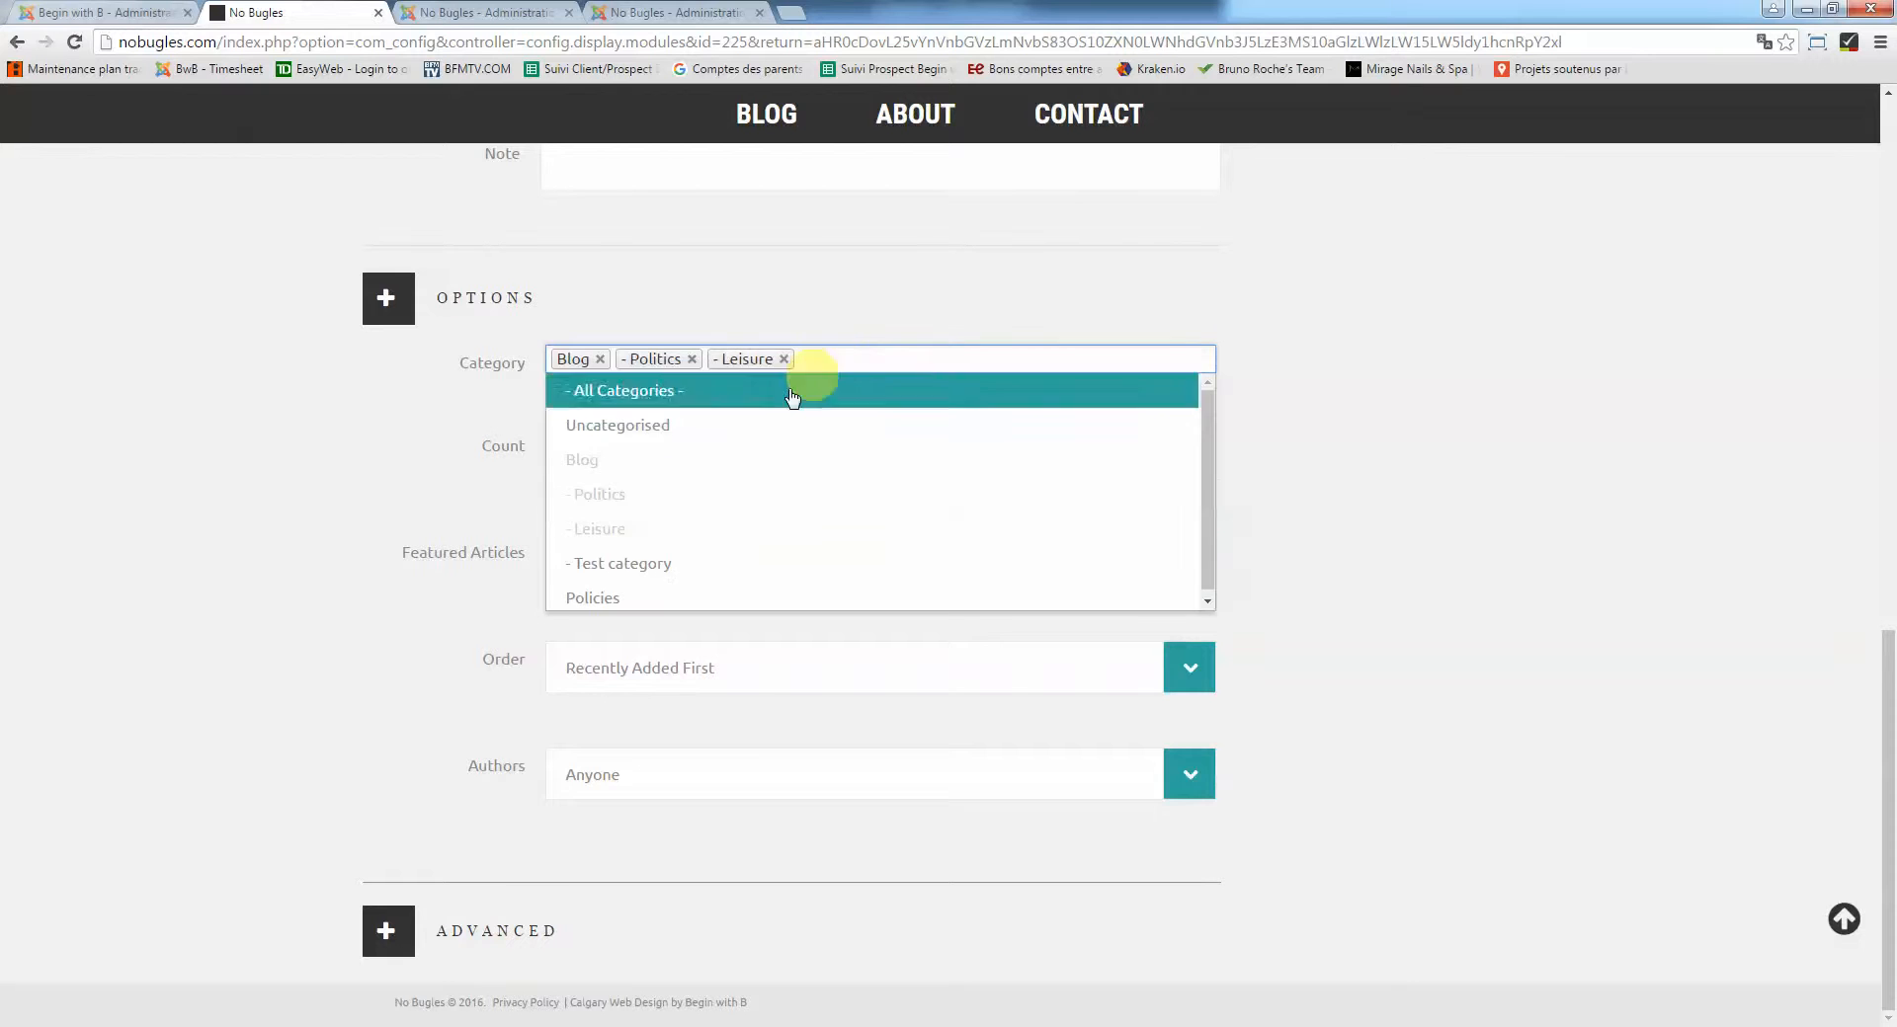
pyautogui.click(678, 562)
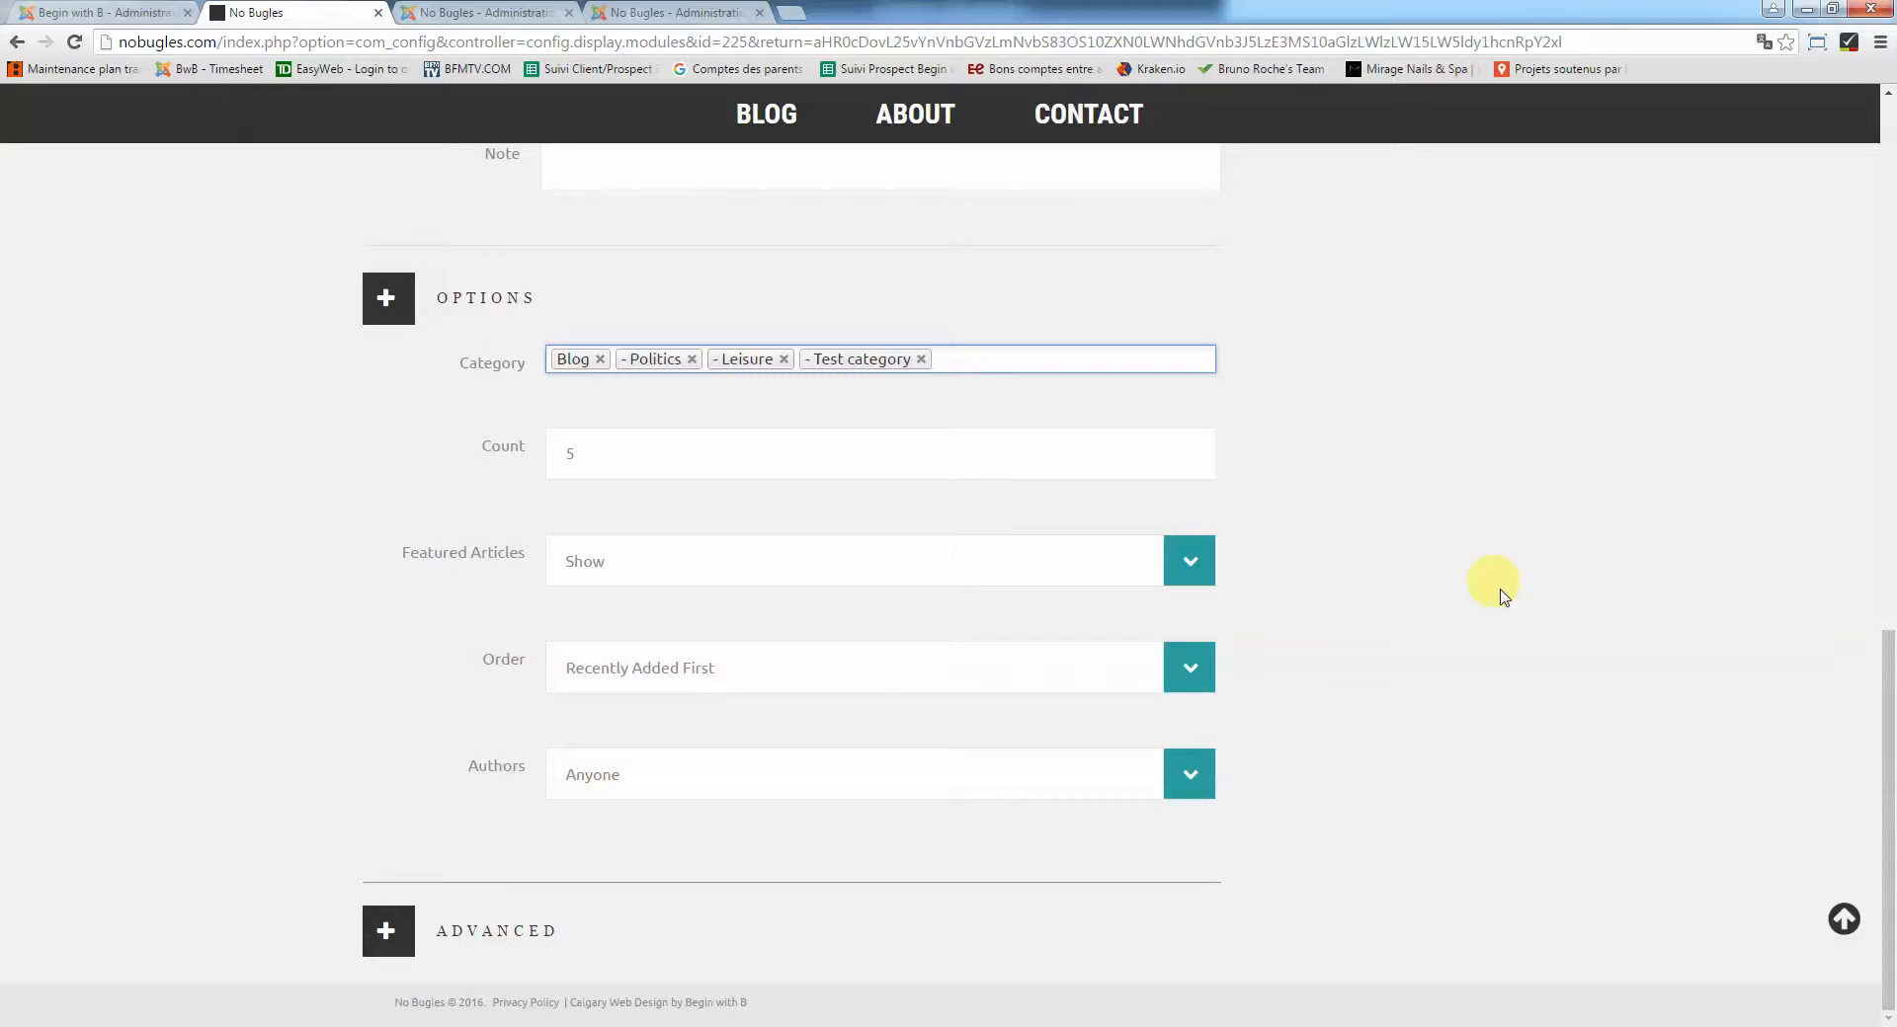
pyautogui.click(1895, 734)
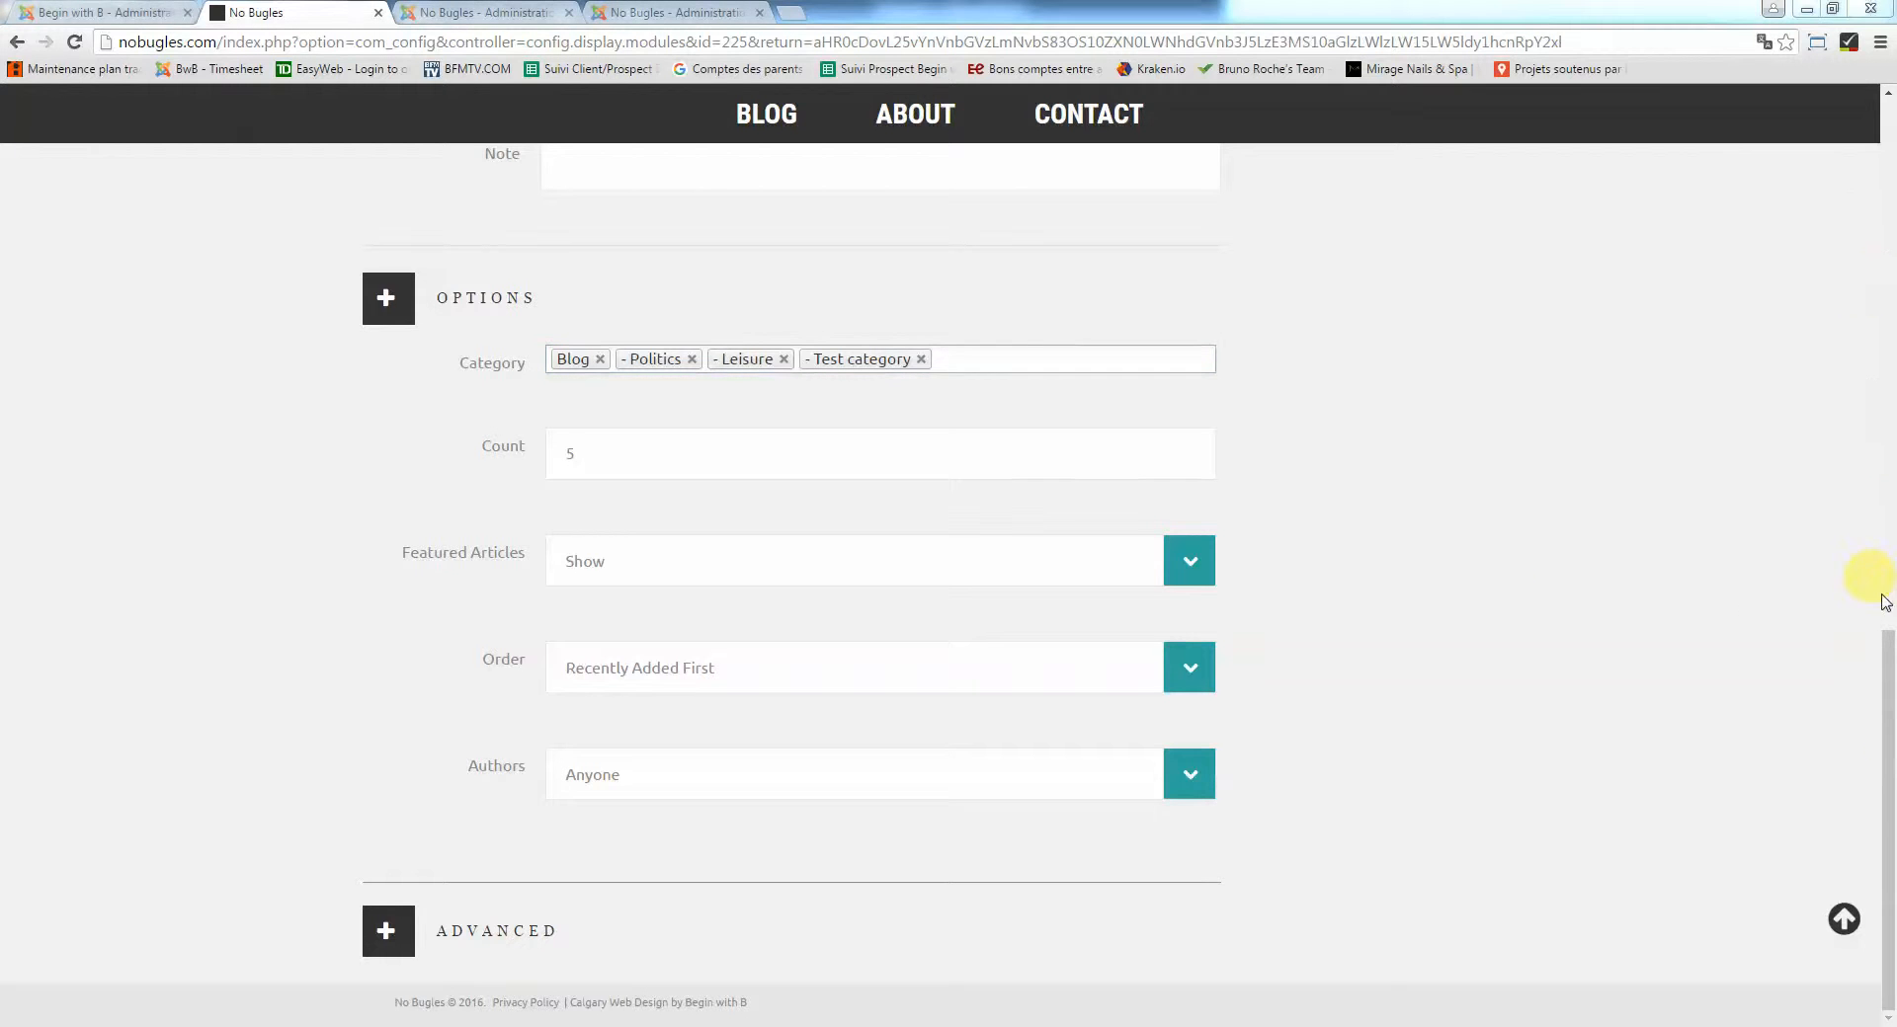
pyautogui.moveTo(1886, 602); pyautogui.dragTo(1884, 109)
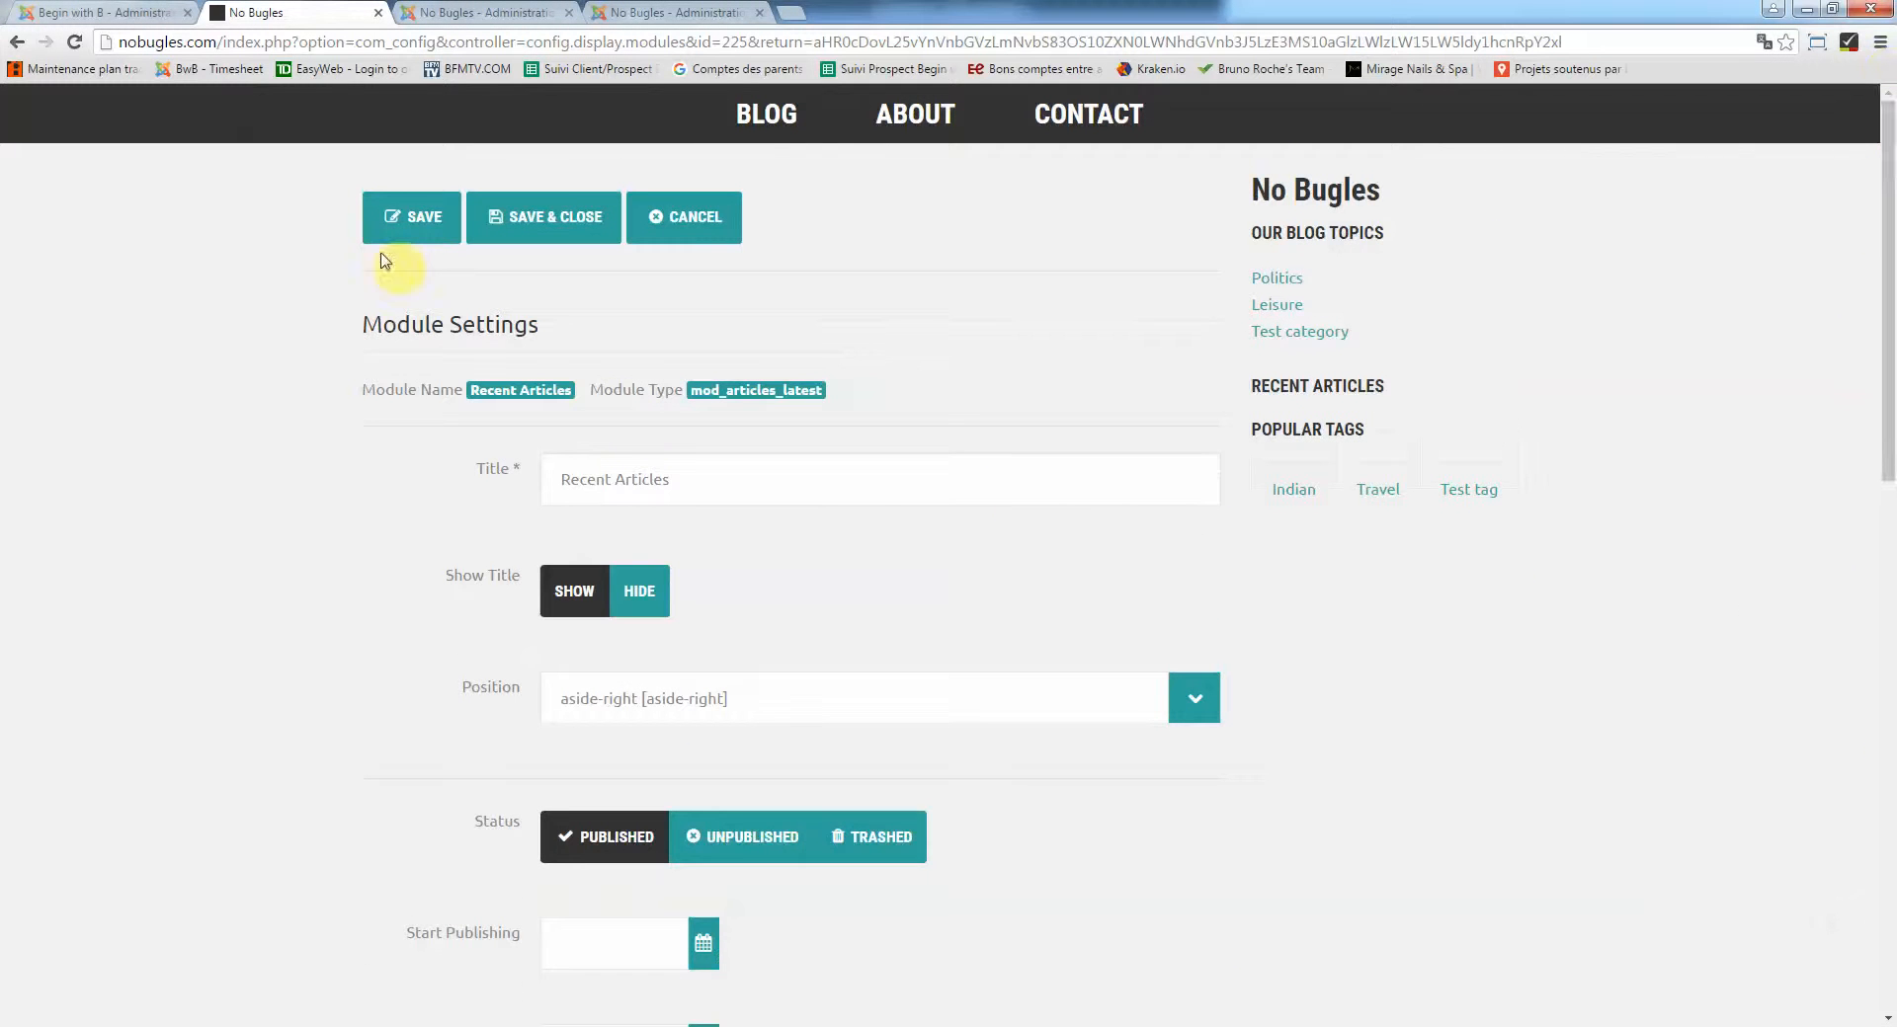
pyautogui.click(441, 235)
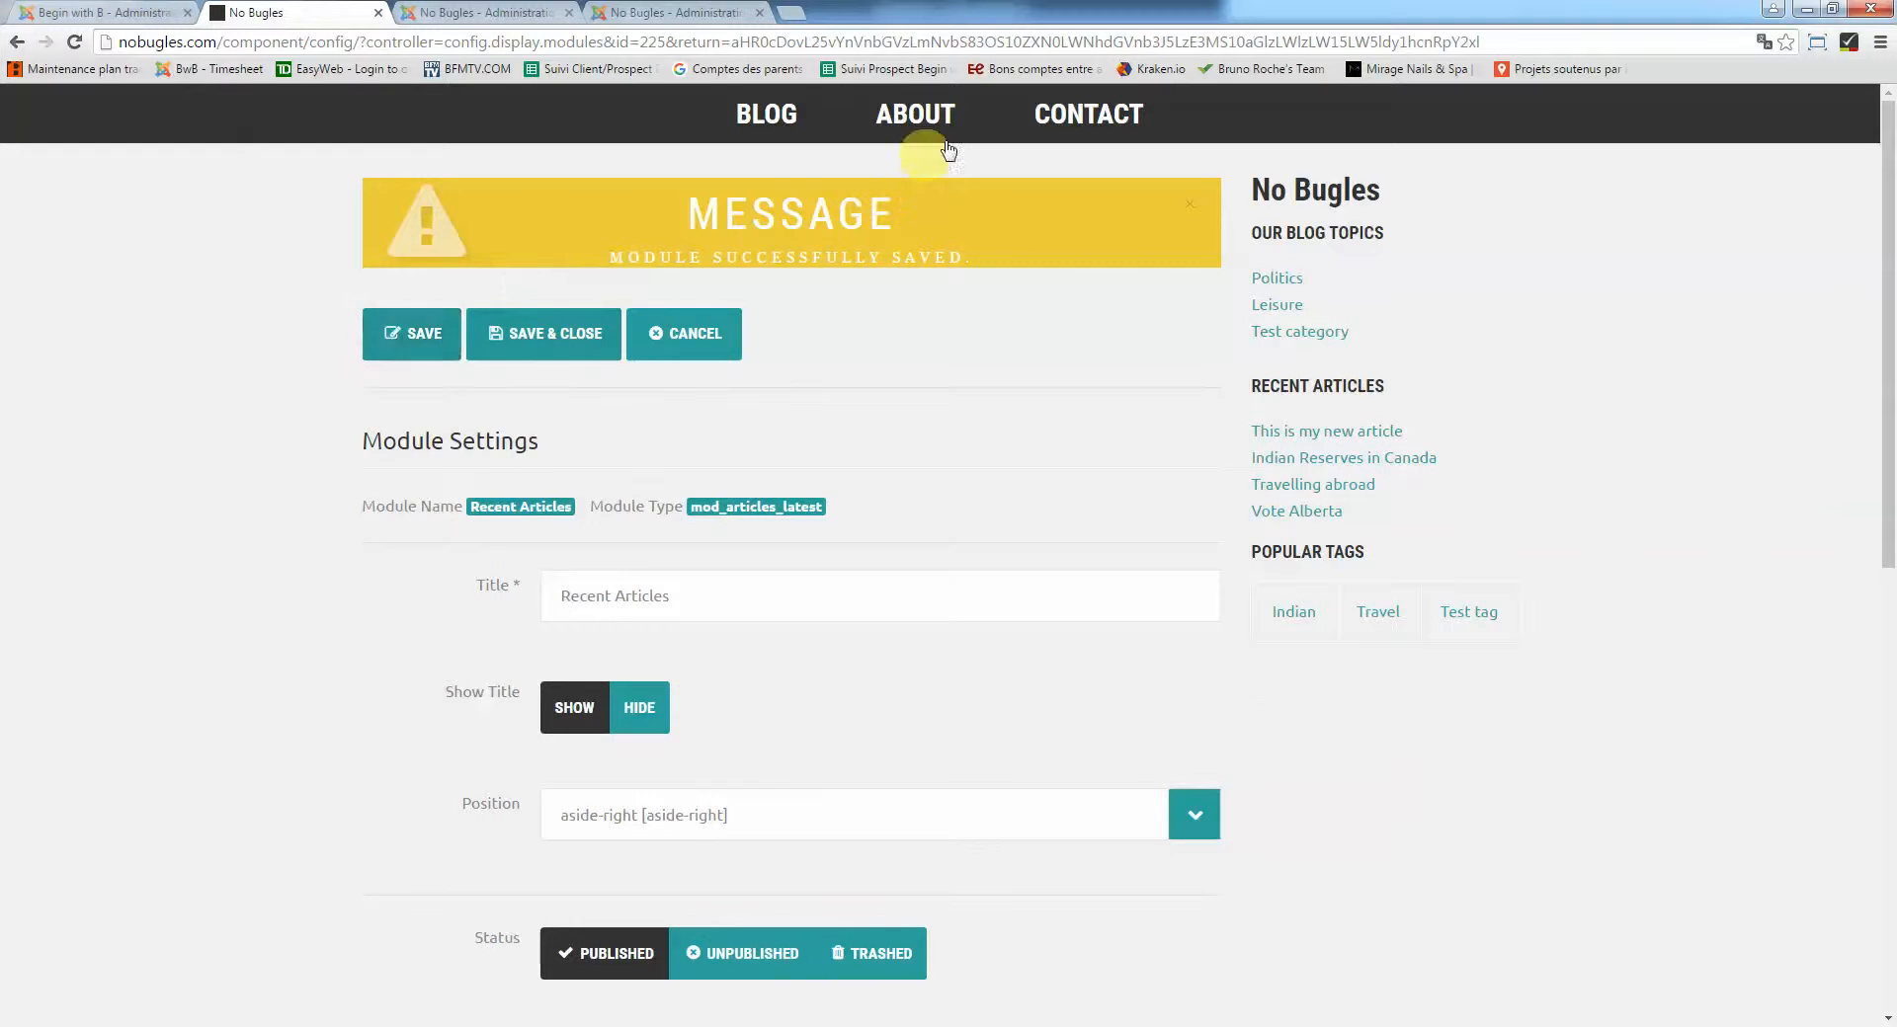
# Examine the public Blog page, including its Recent Articles list, article teasers and page navigation
pyautogui.click(775, 127)
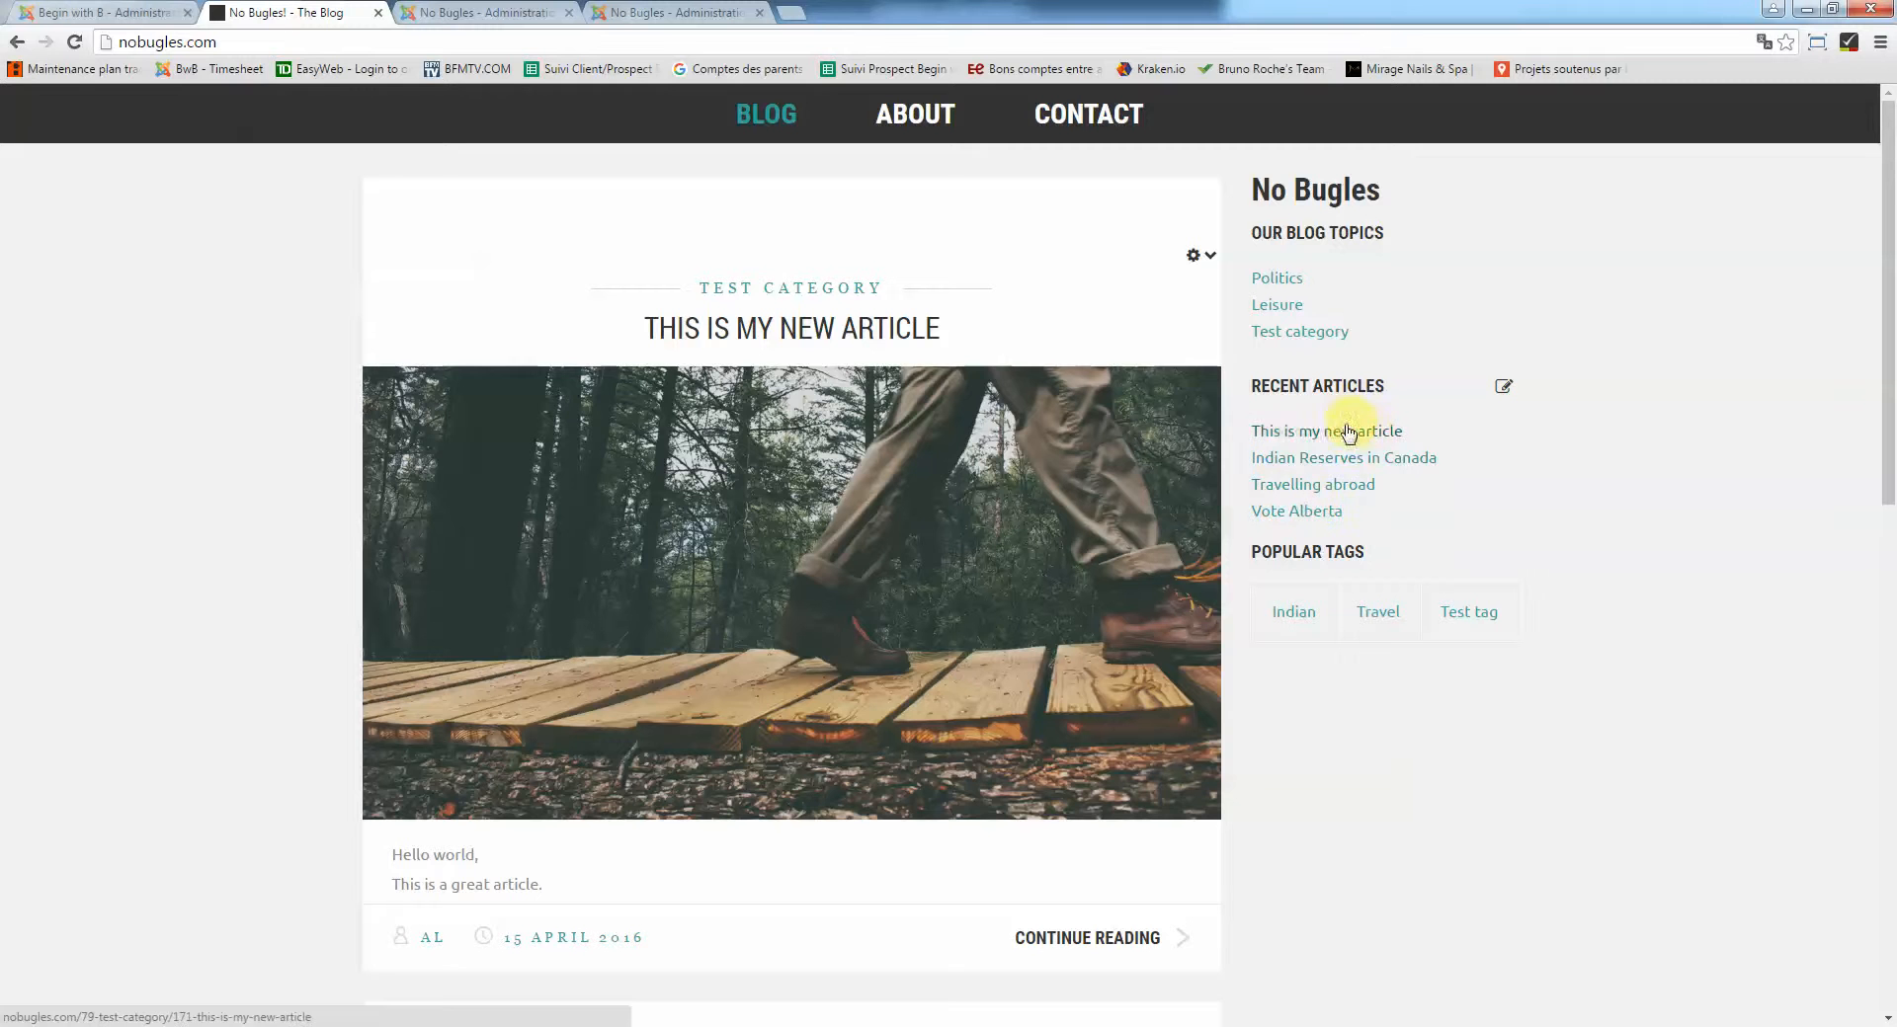
pyautogui.scroll(-10, 192, 521)
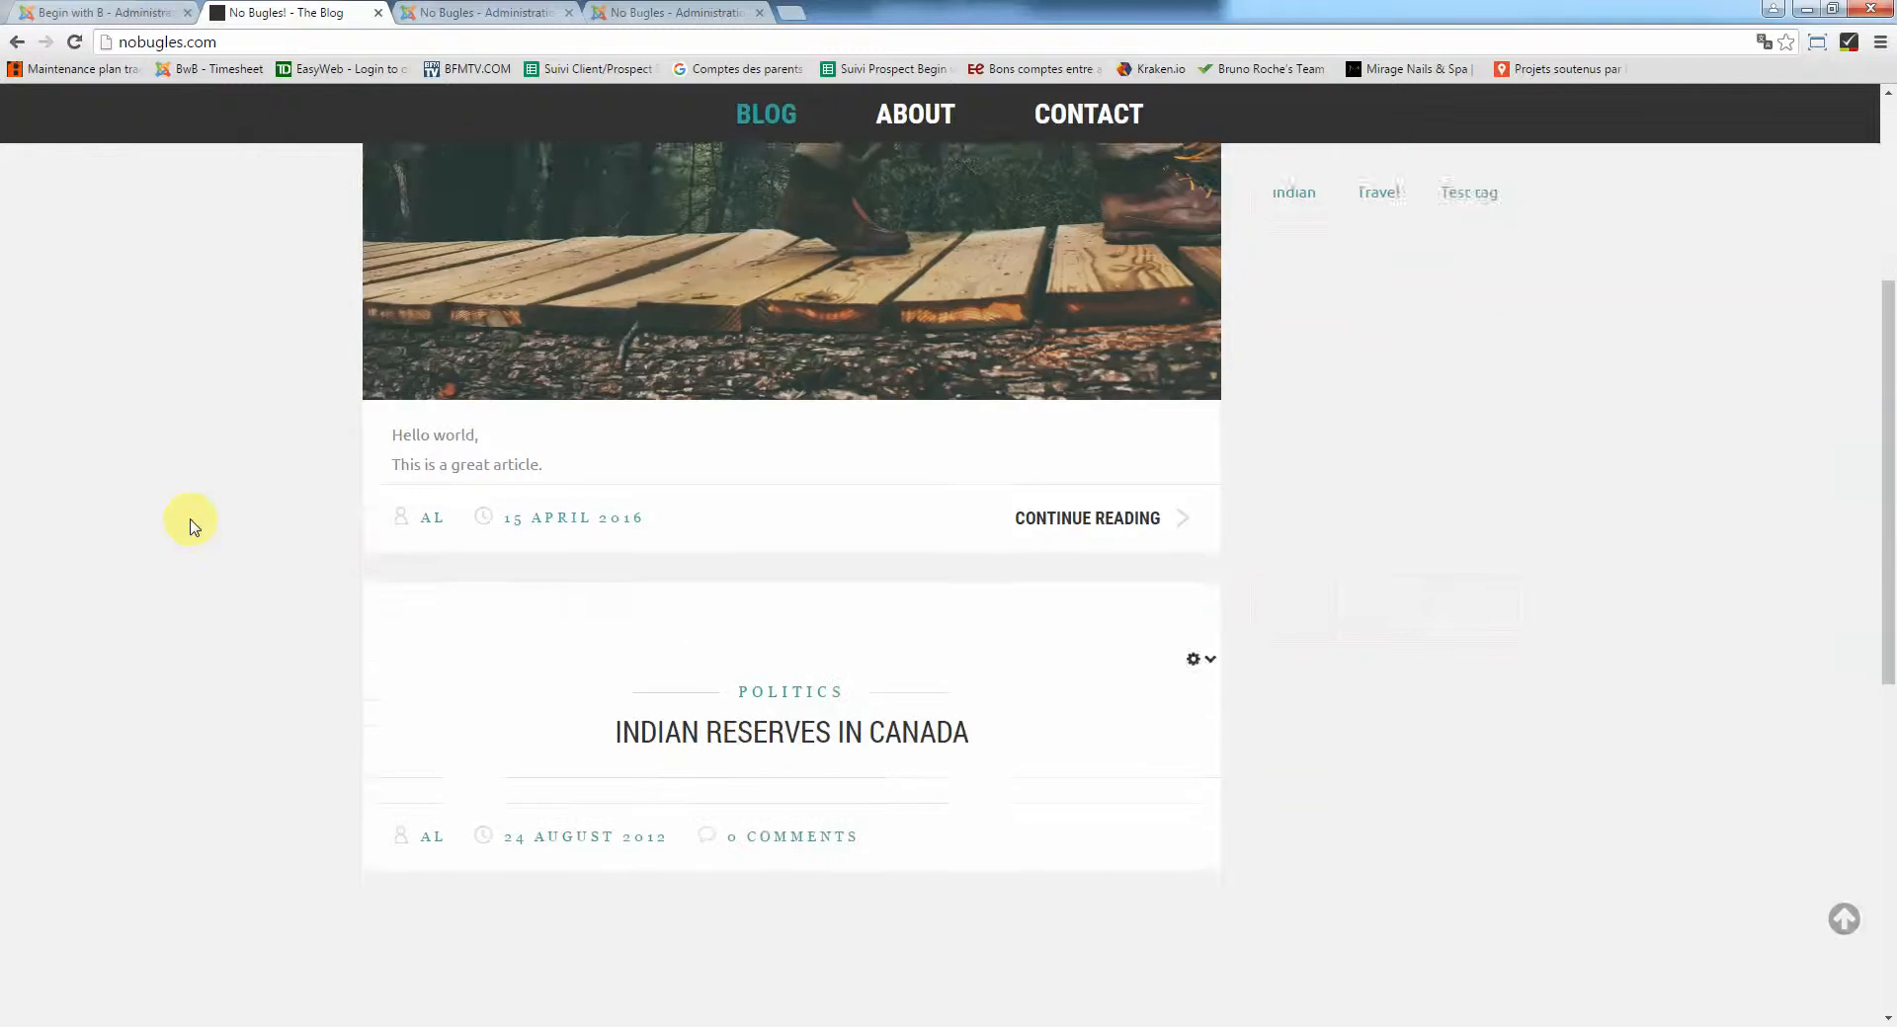
pyautogui.scroll(-2, 219, 553)
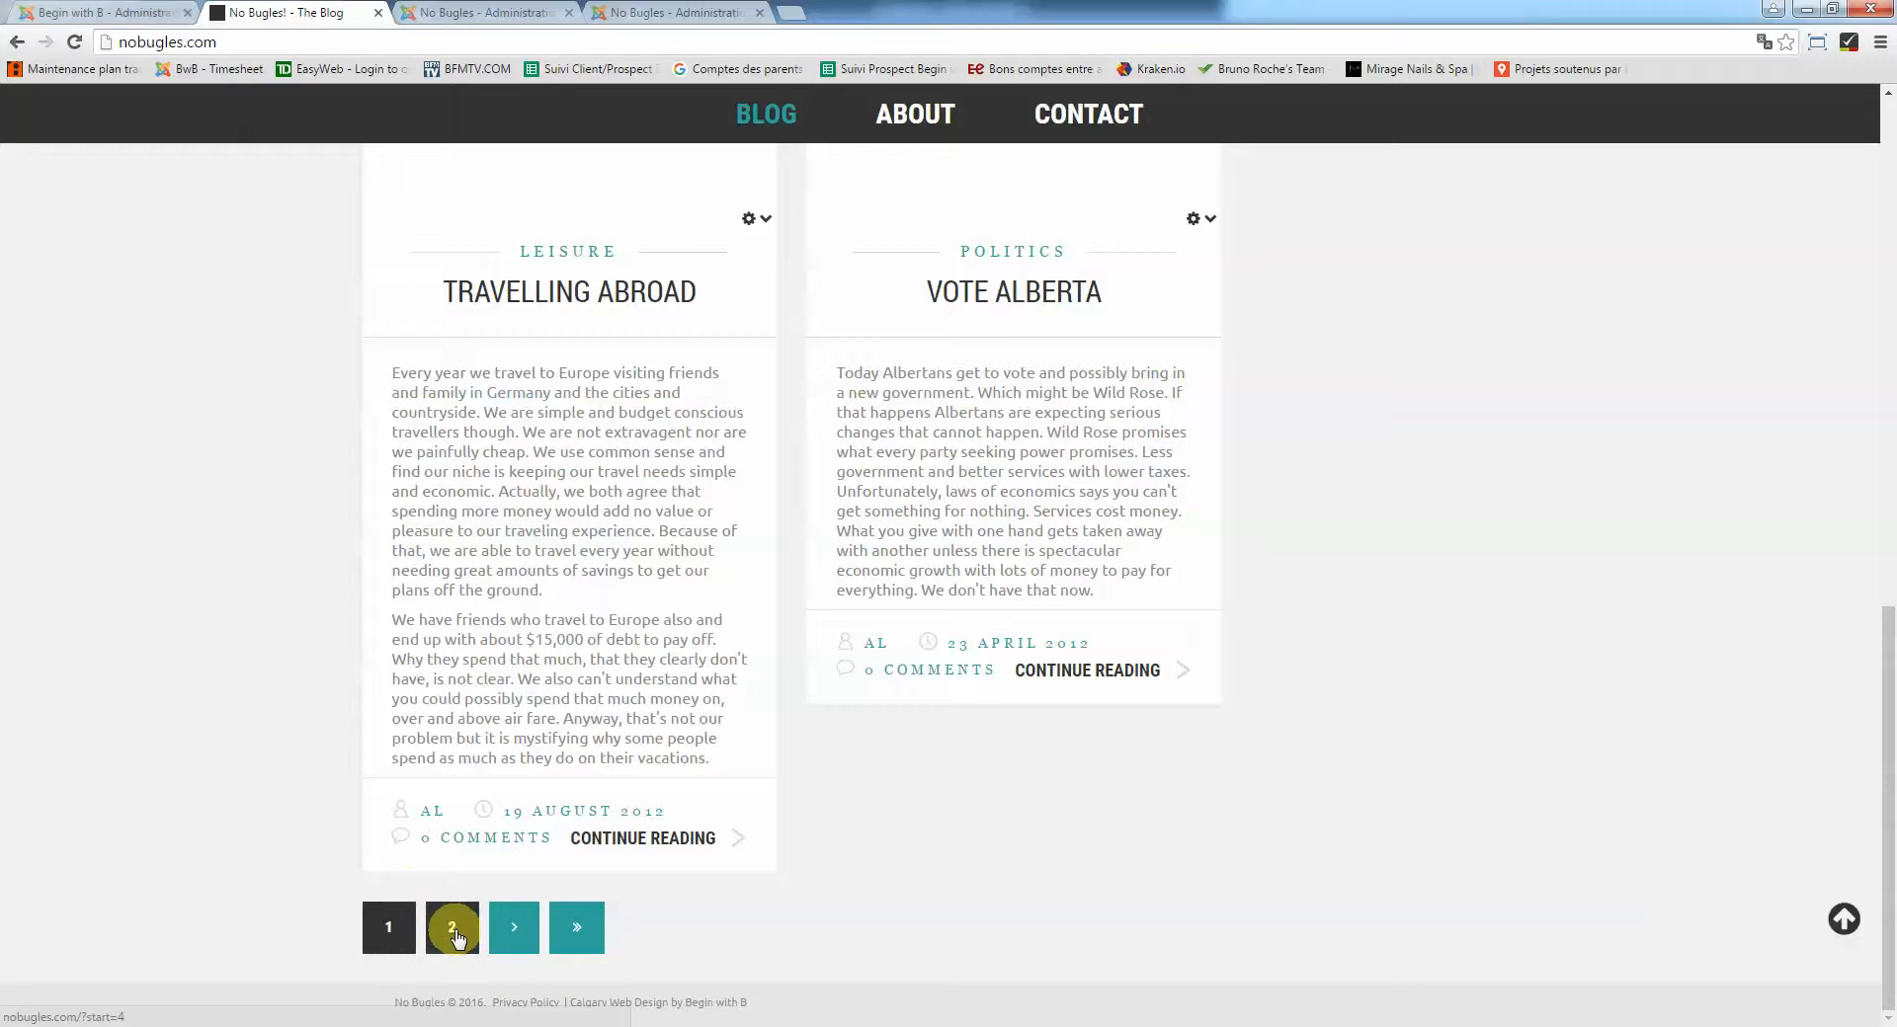
# Review how the article teasers are arranged on the public Blog page, from the newest article down to the pagination
pyautogui.scroll(10, 1372, 652)
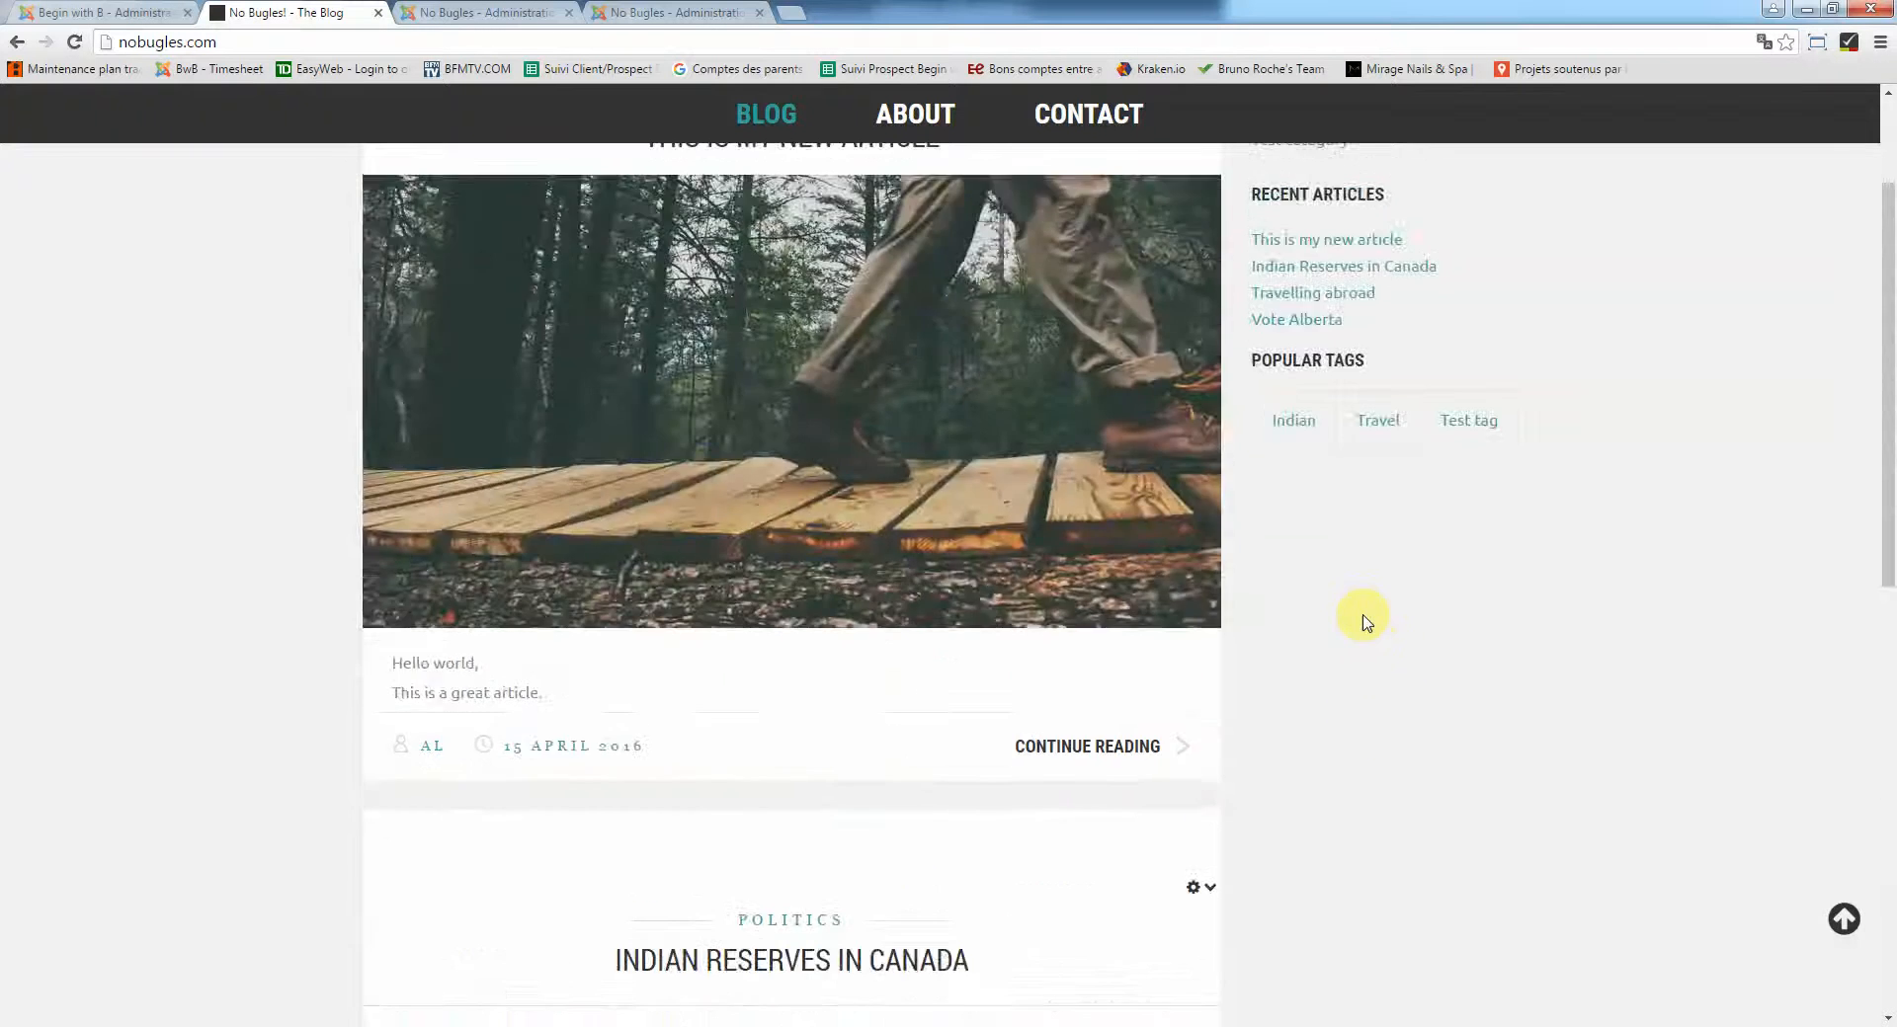
pyautogui.scroll(-10, 1364, 620)
pyautogui.scroll(10, 656, 663)
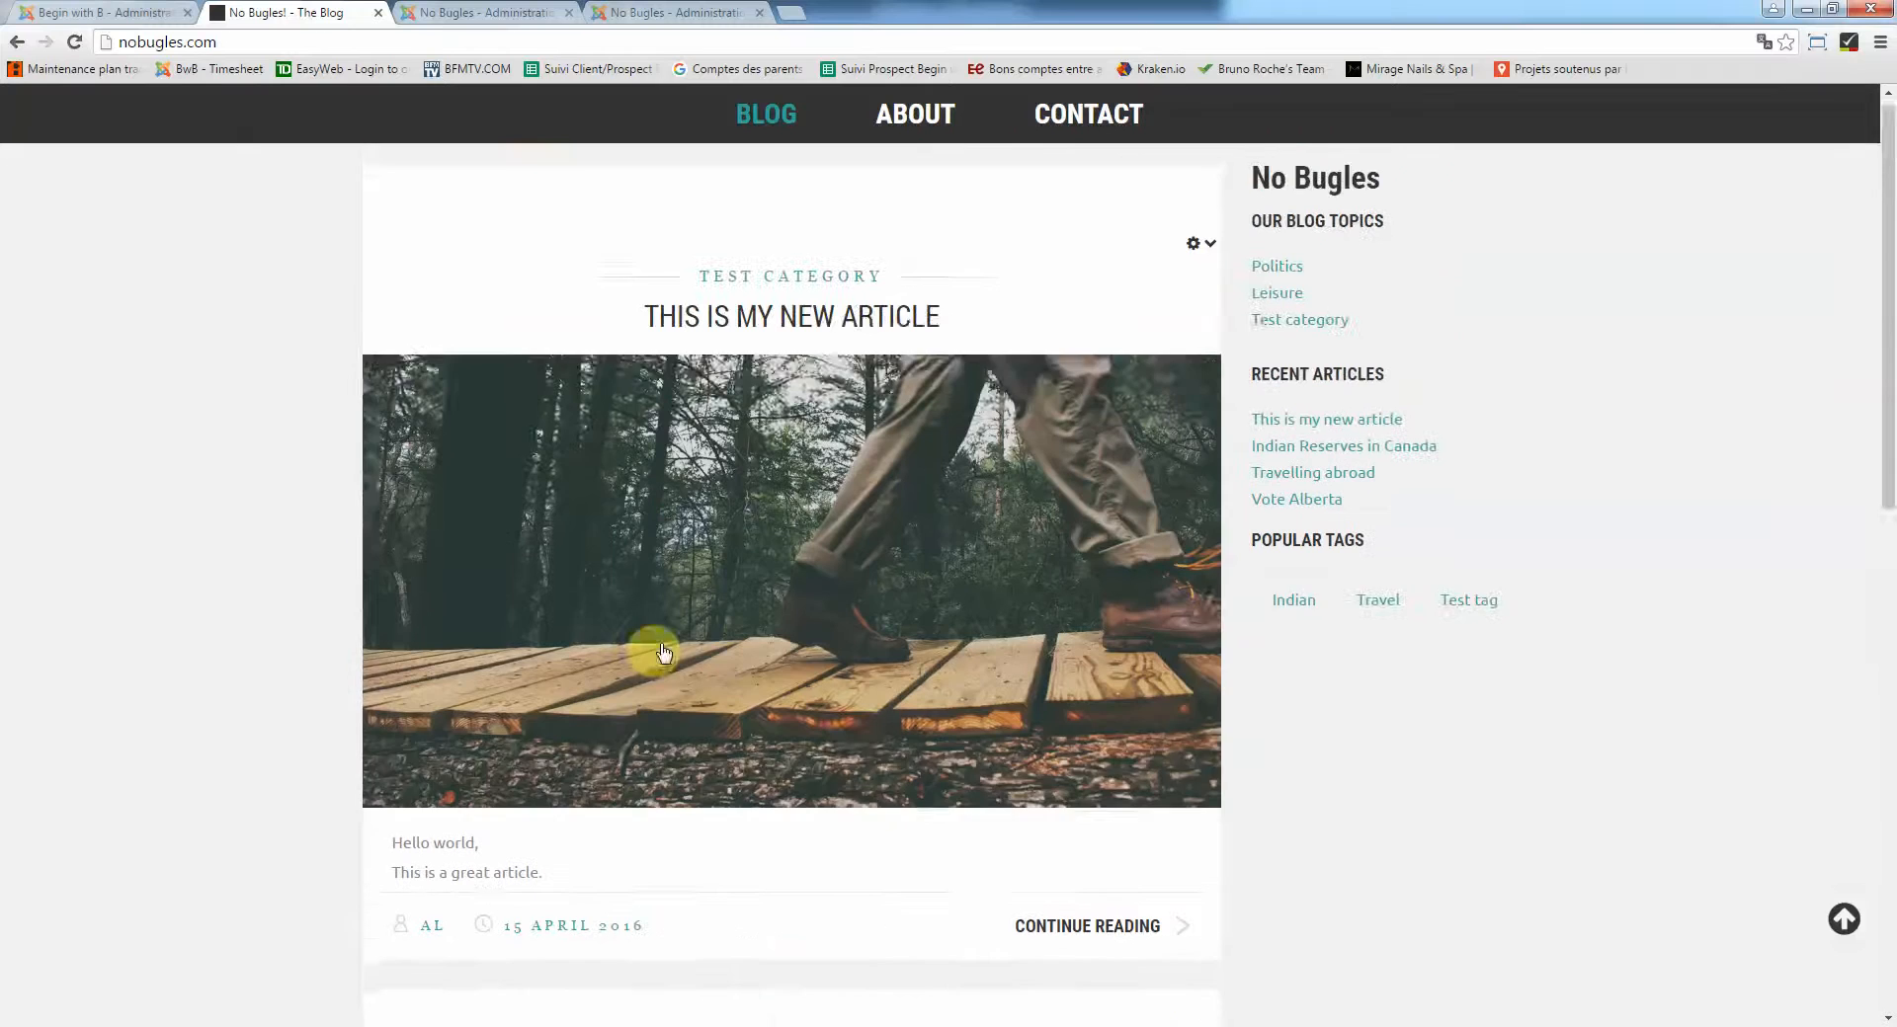
pyautogui.scroll(-10, 406, 656)
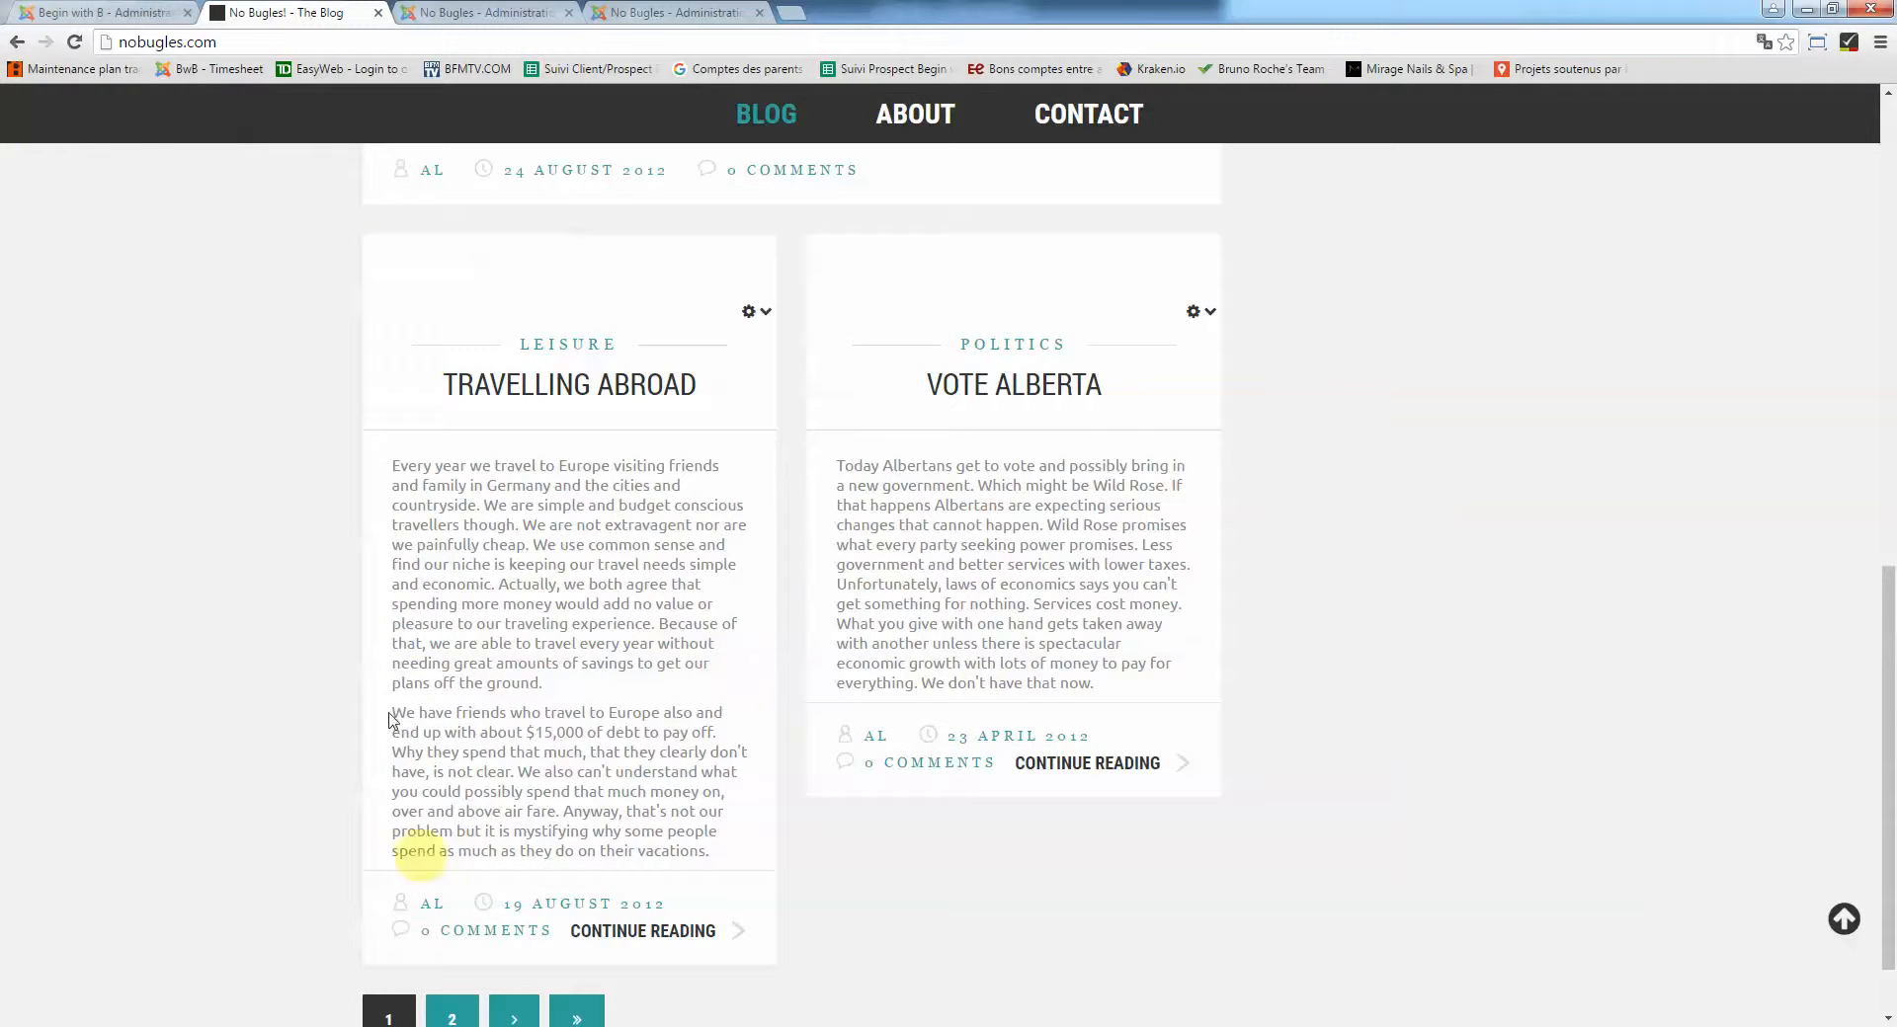
pyautogui.scroll(10, 805, 692)
# Open the Main menu's items in the administration and trash all unpublished items plus Gallery, keeping Blog, About and Contact
pyautogui.click(501, 12)
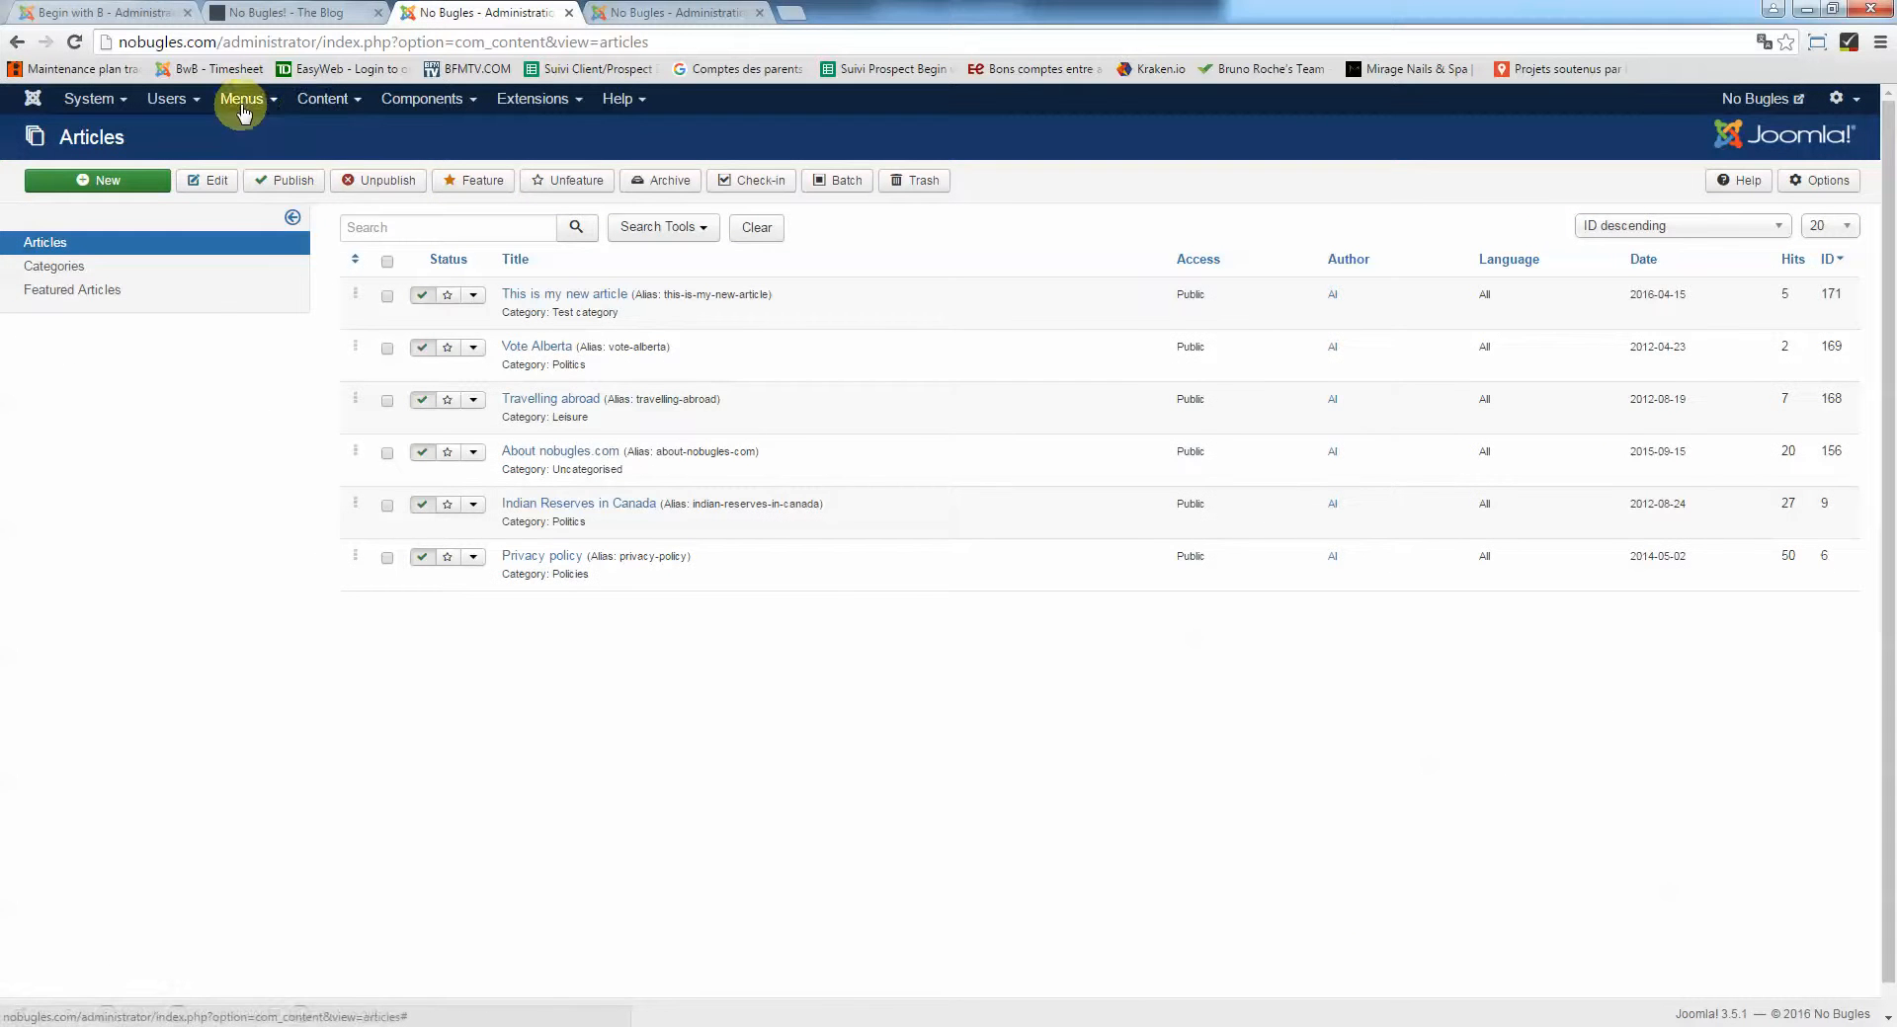
pyautogui.click(241, 103)
pyautogui.click(259, 175)
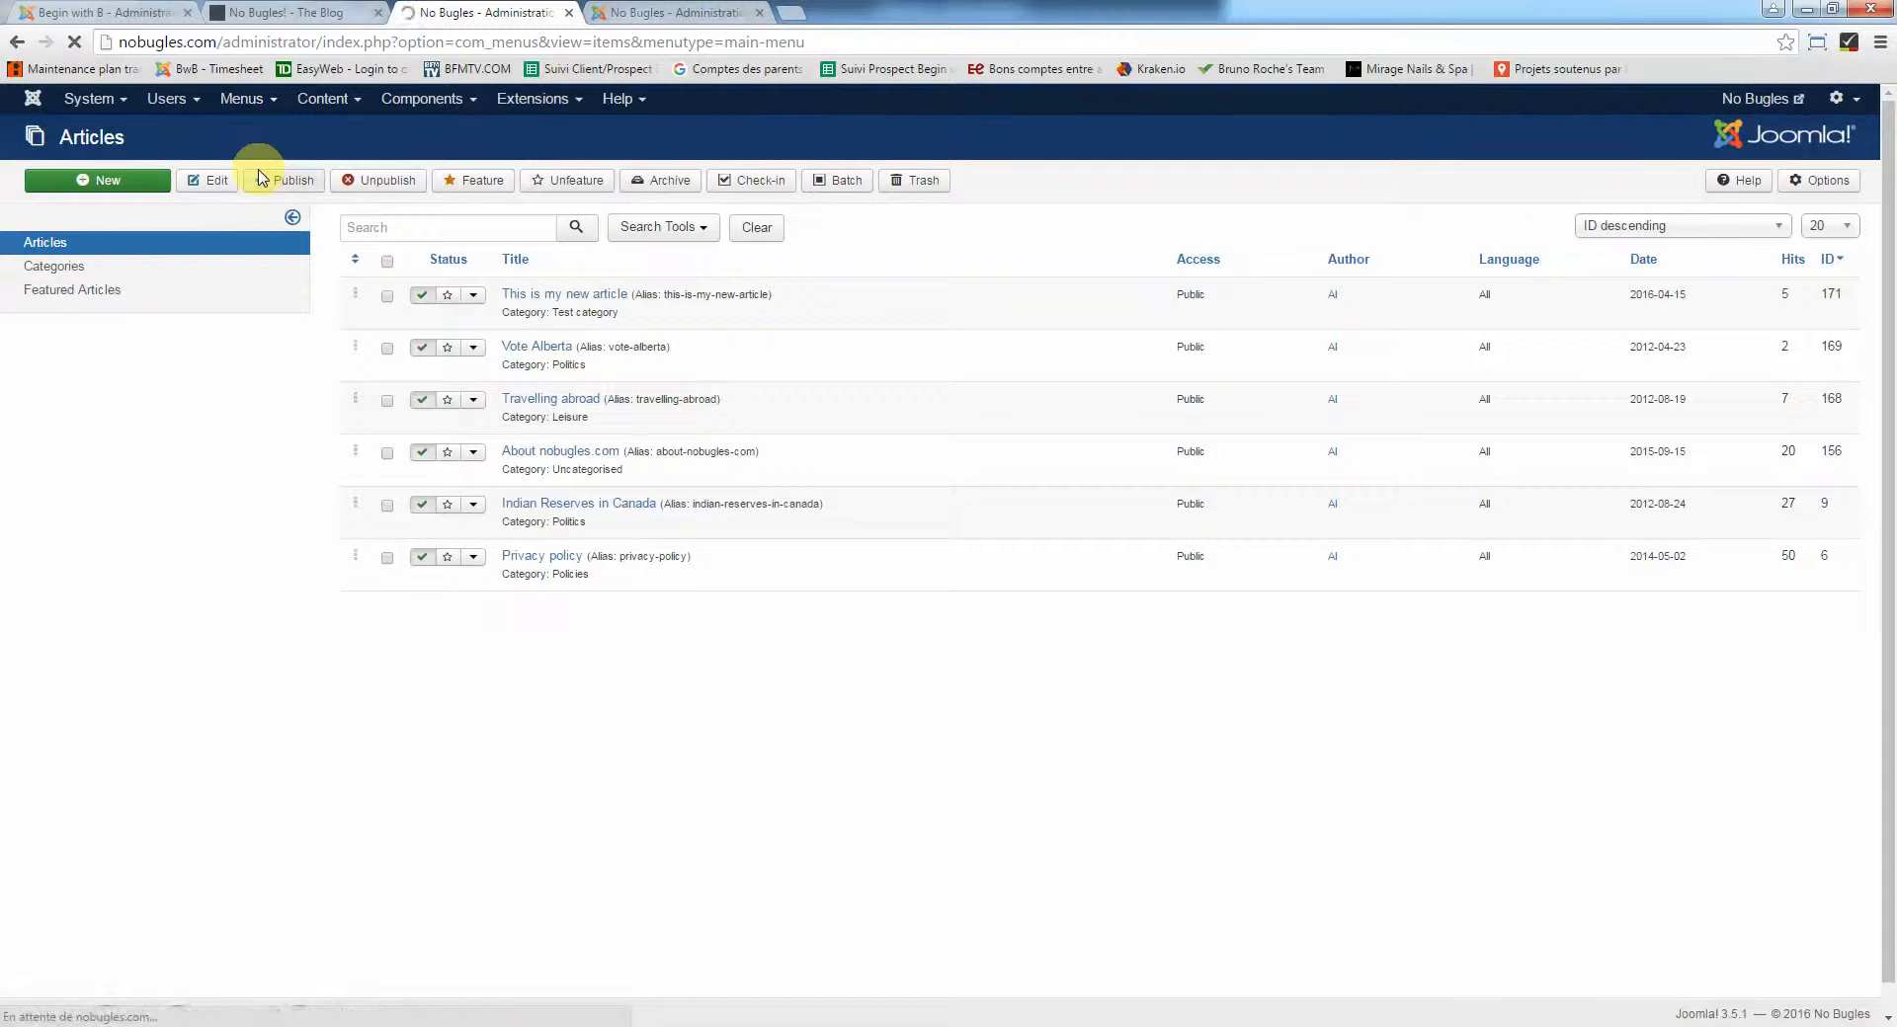
pyautogui.scroll(-5, 333, 247)
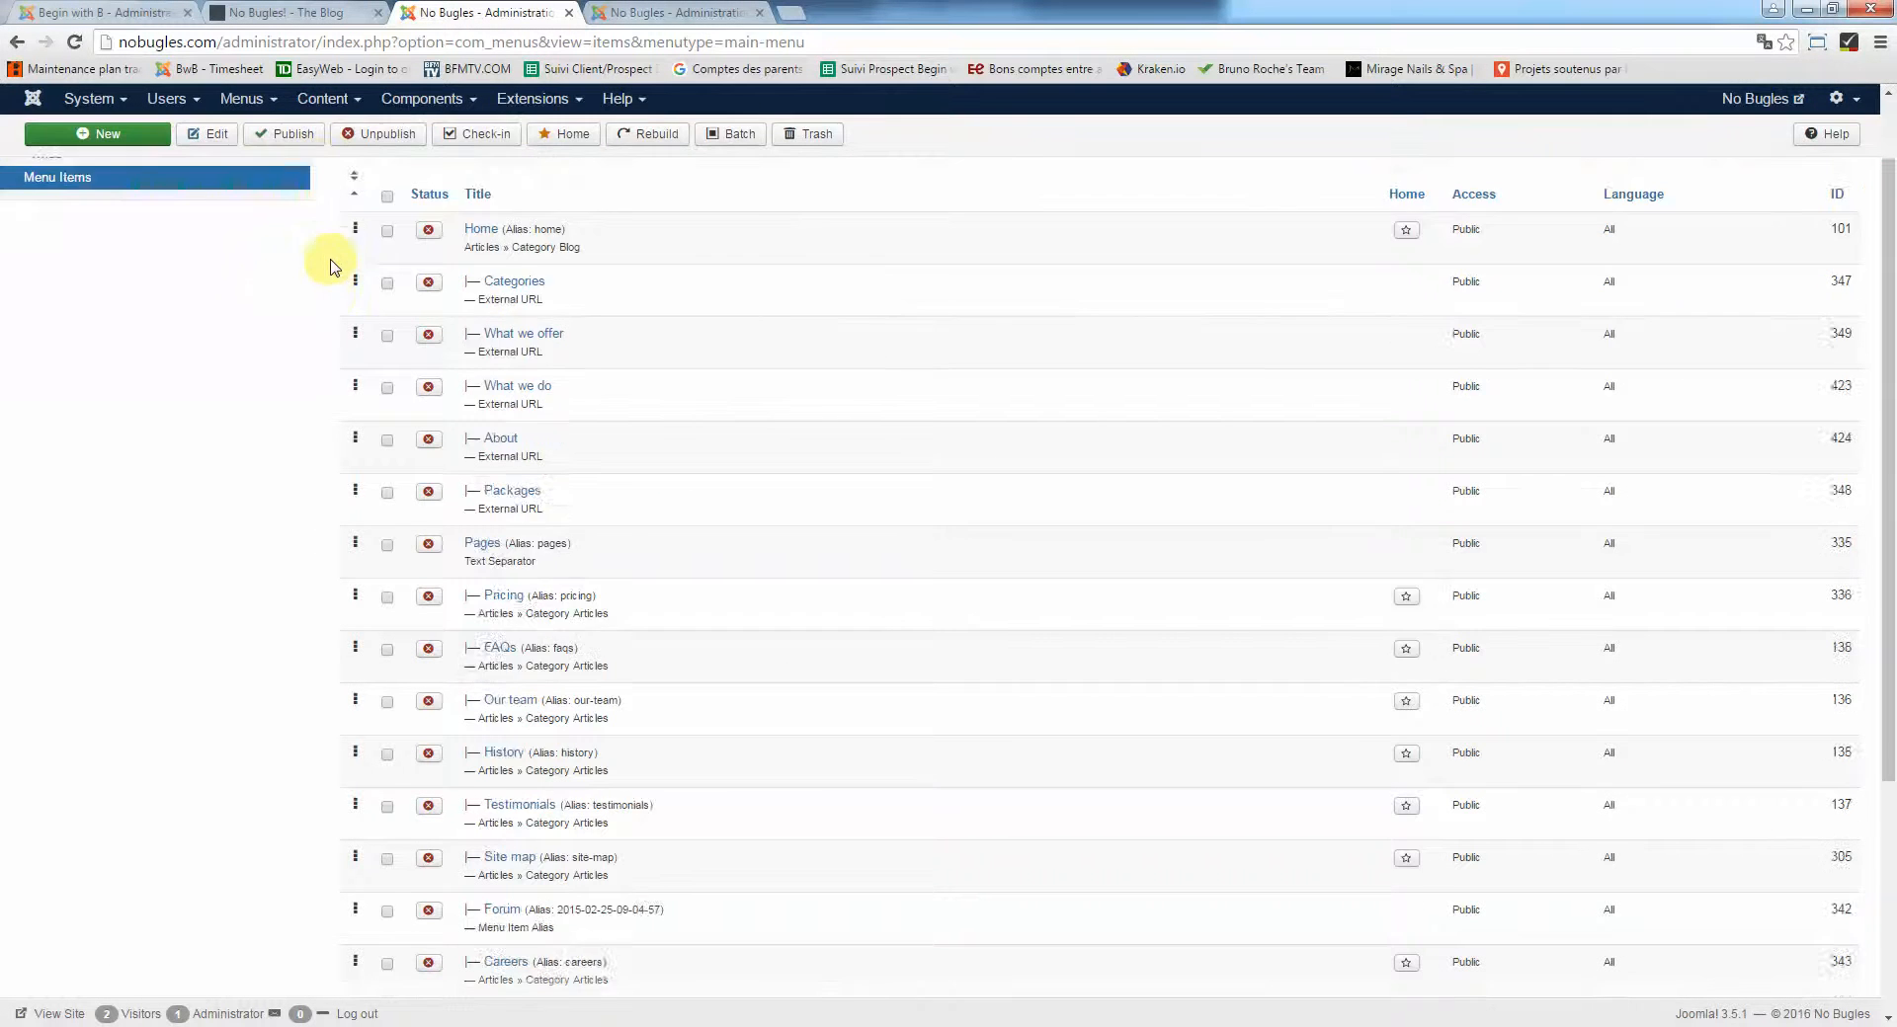
pyautogui.scroll(5, 332, 262)
pyautogui.click(387, 292)
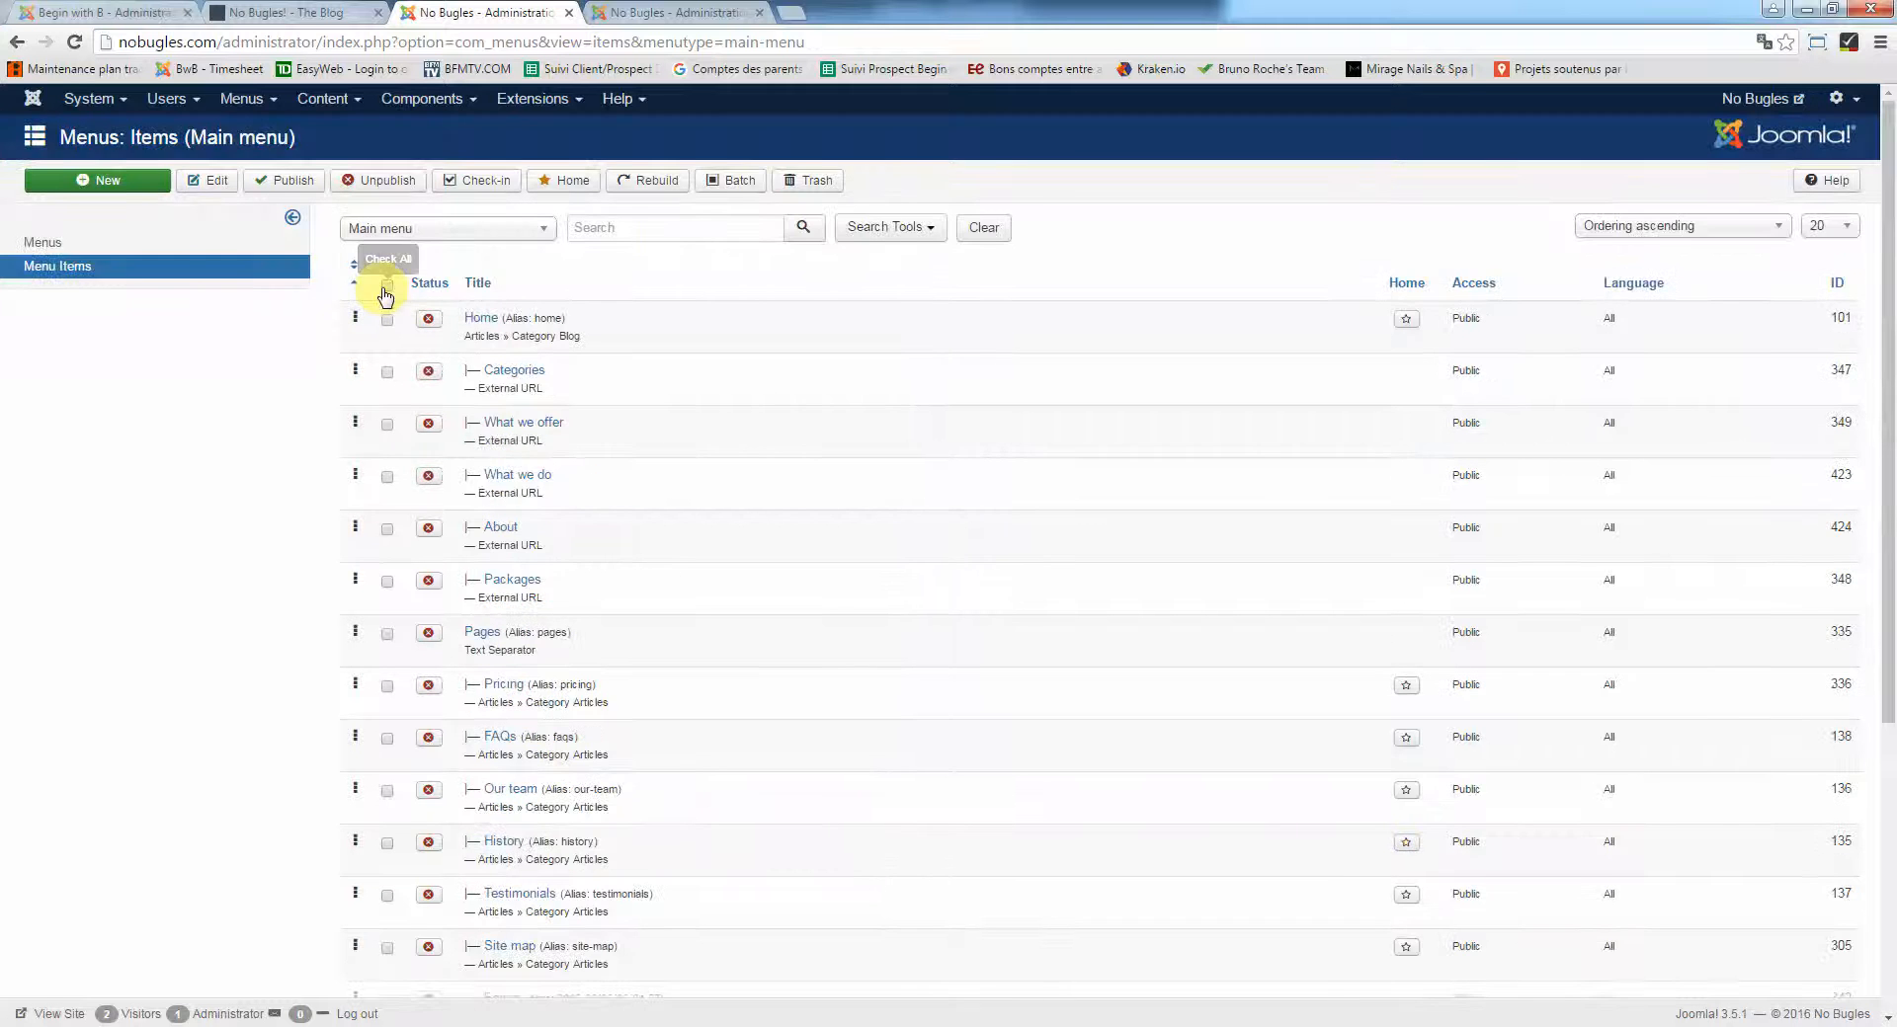
pyautogui.scroll(-5, 370, 533)
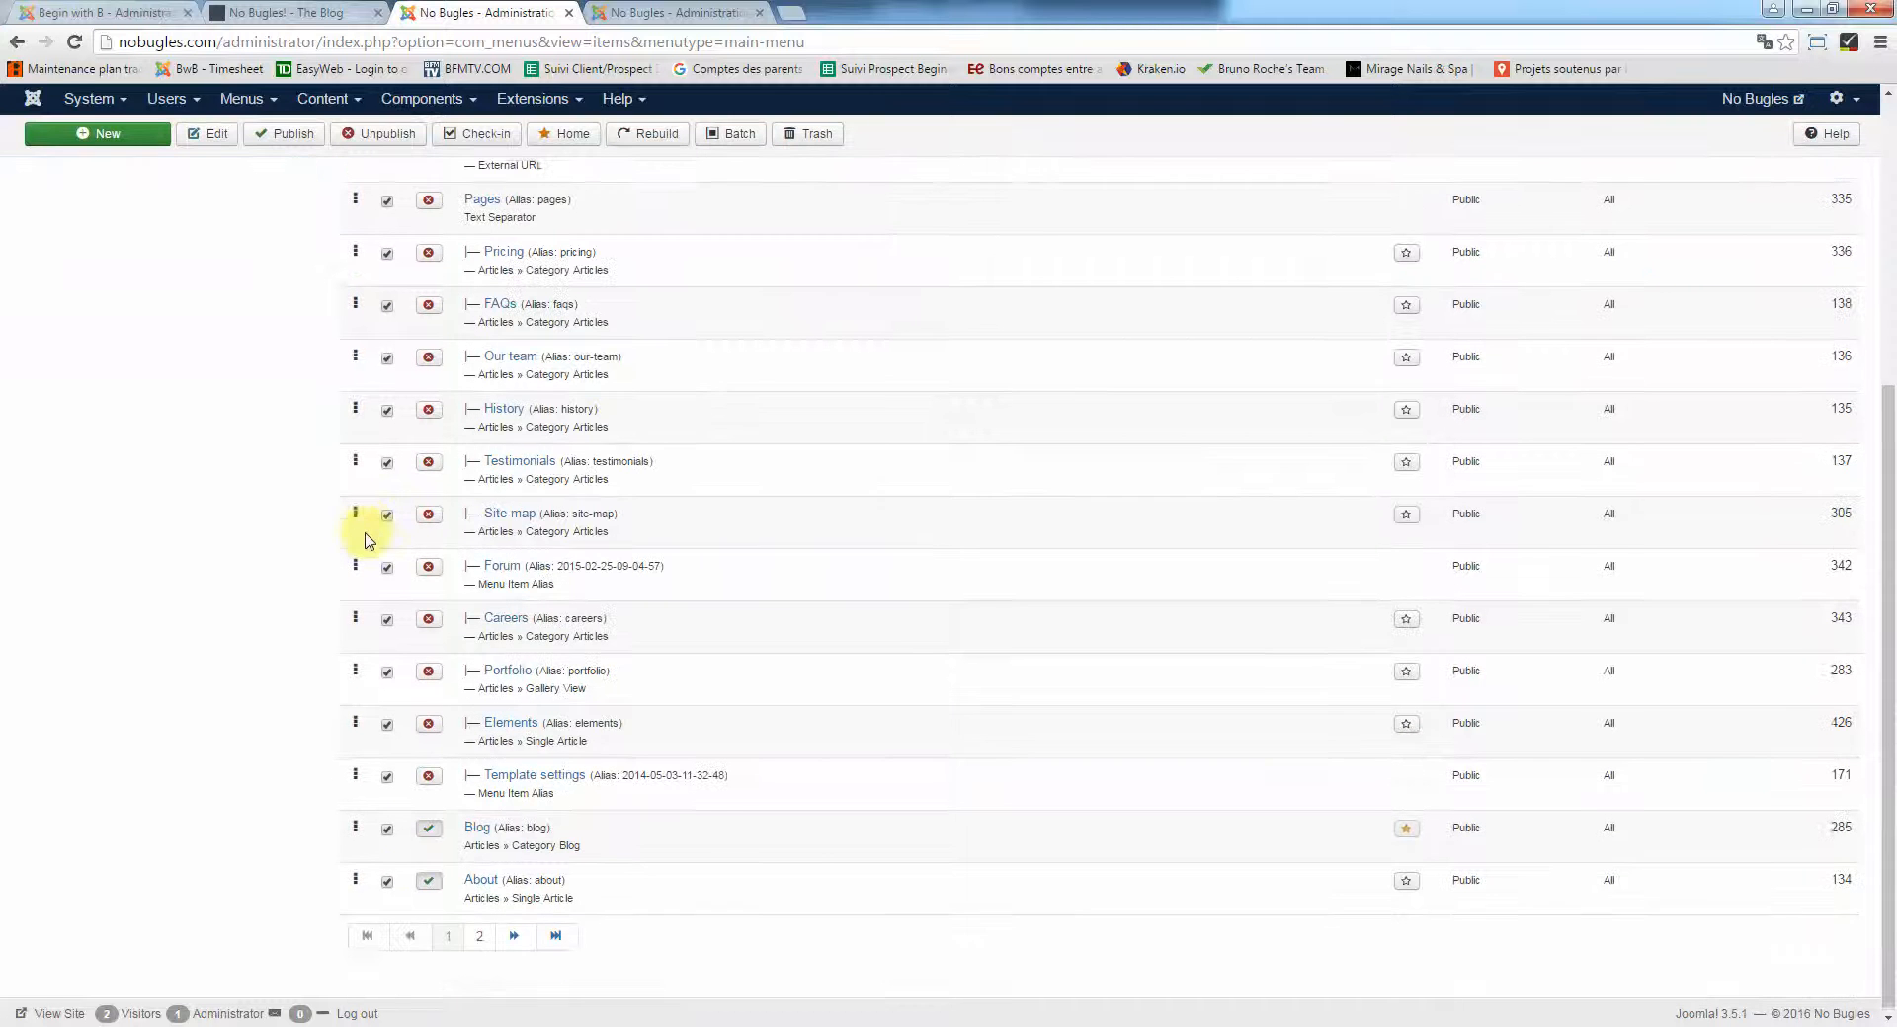
pyautogui.click(388, 876)
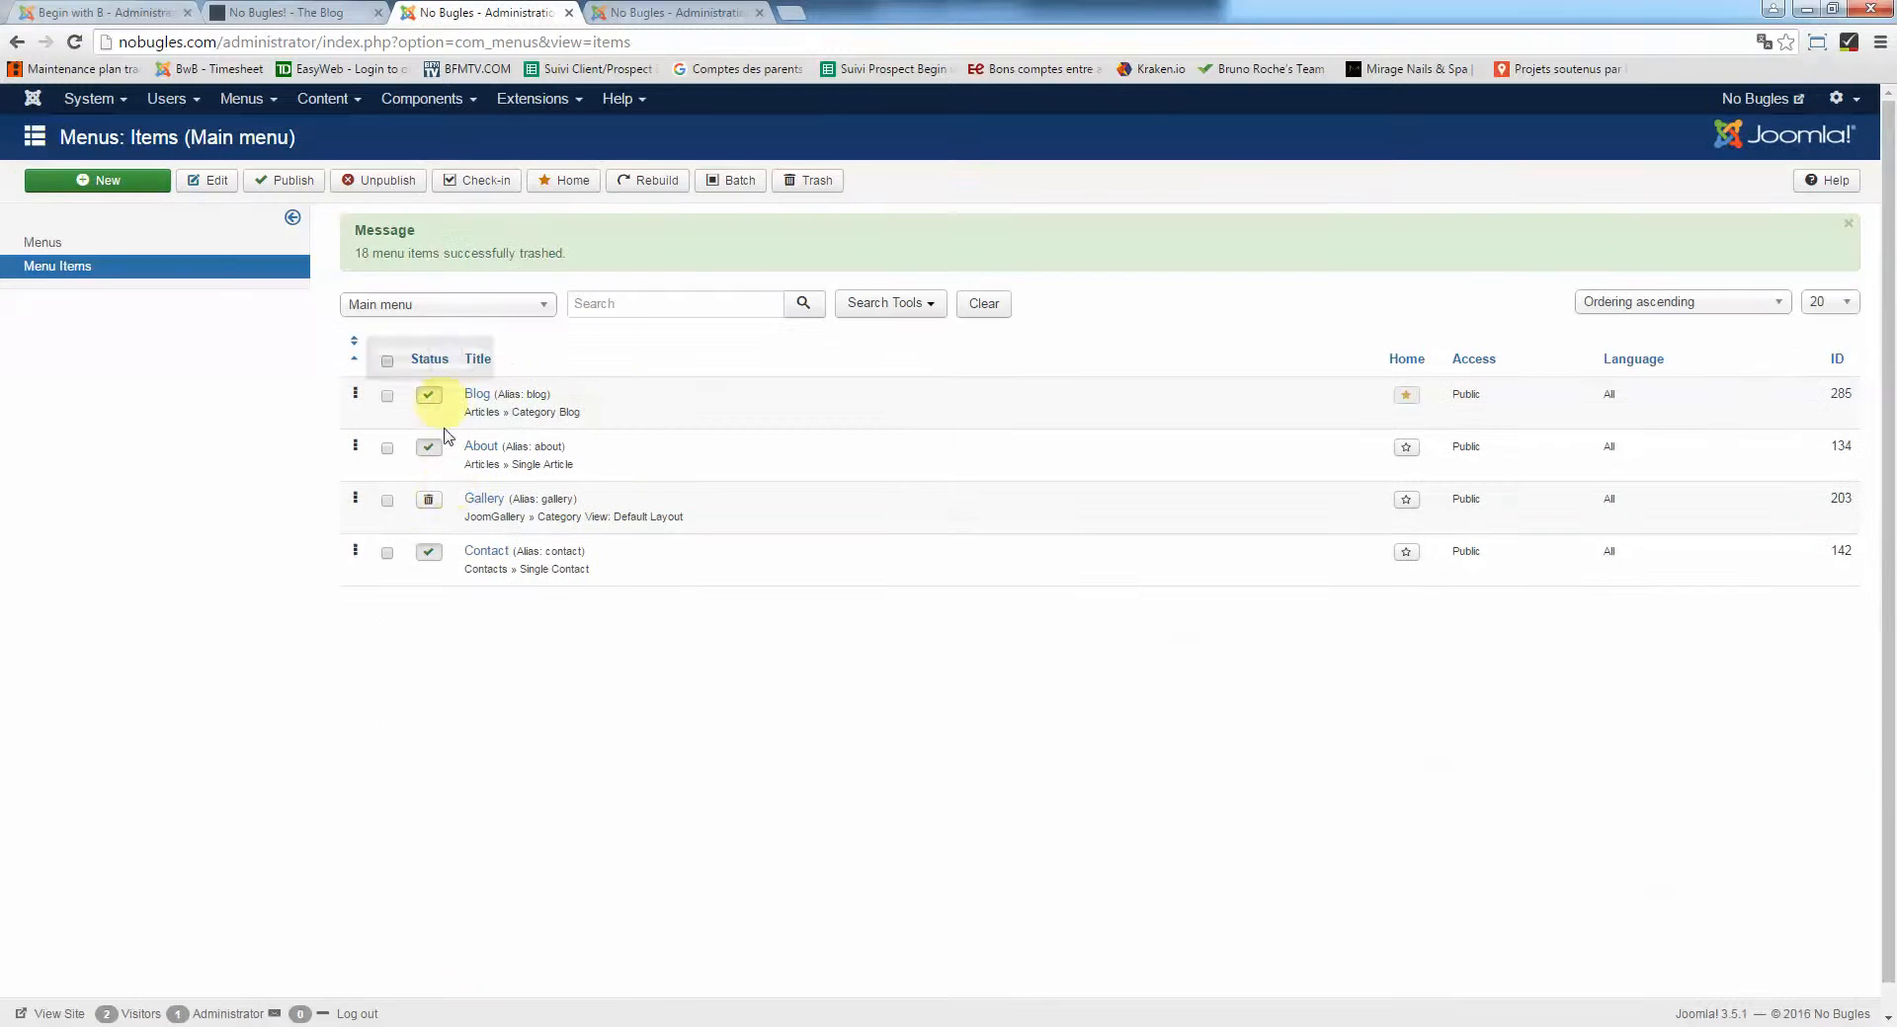
pyautogui.click(387, 501)
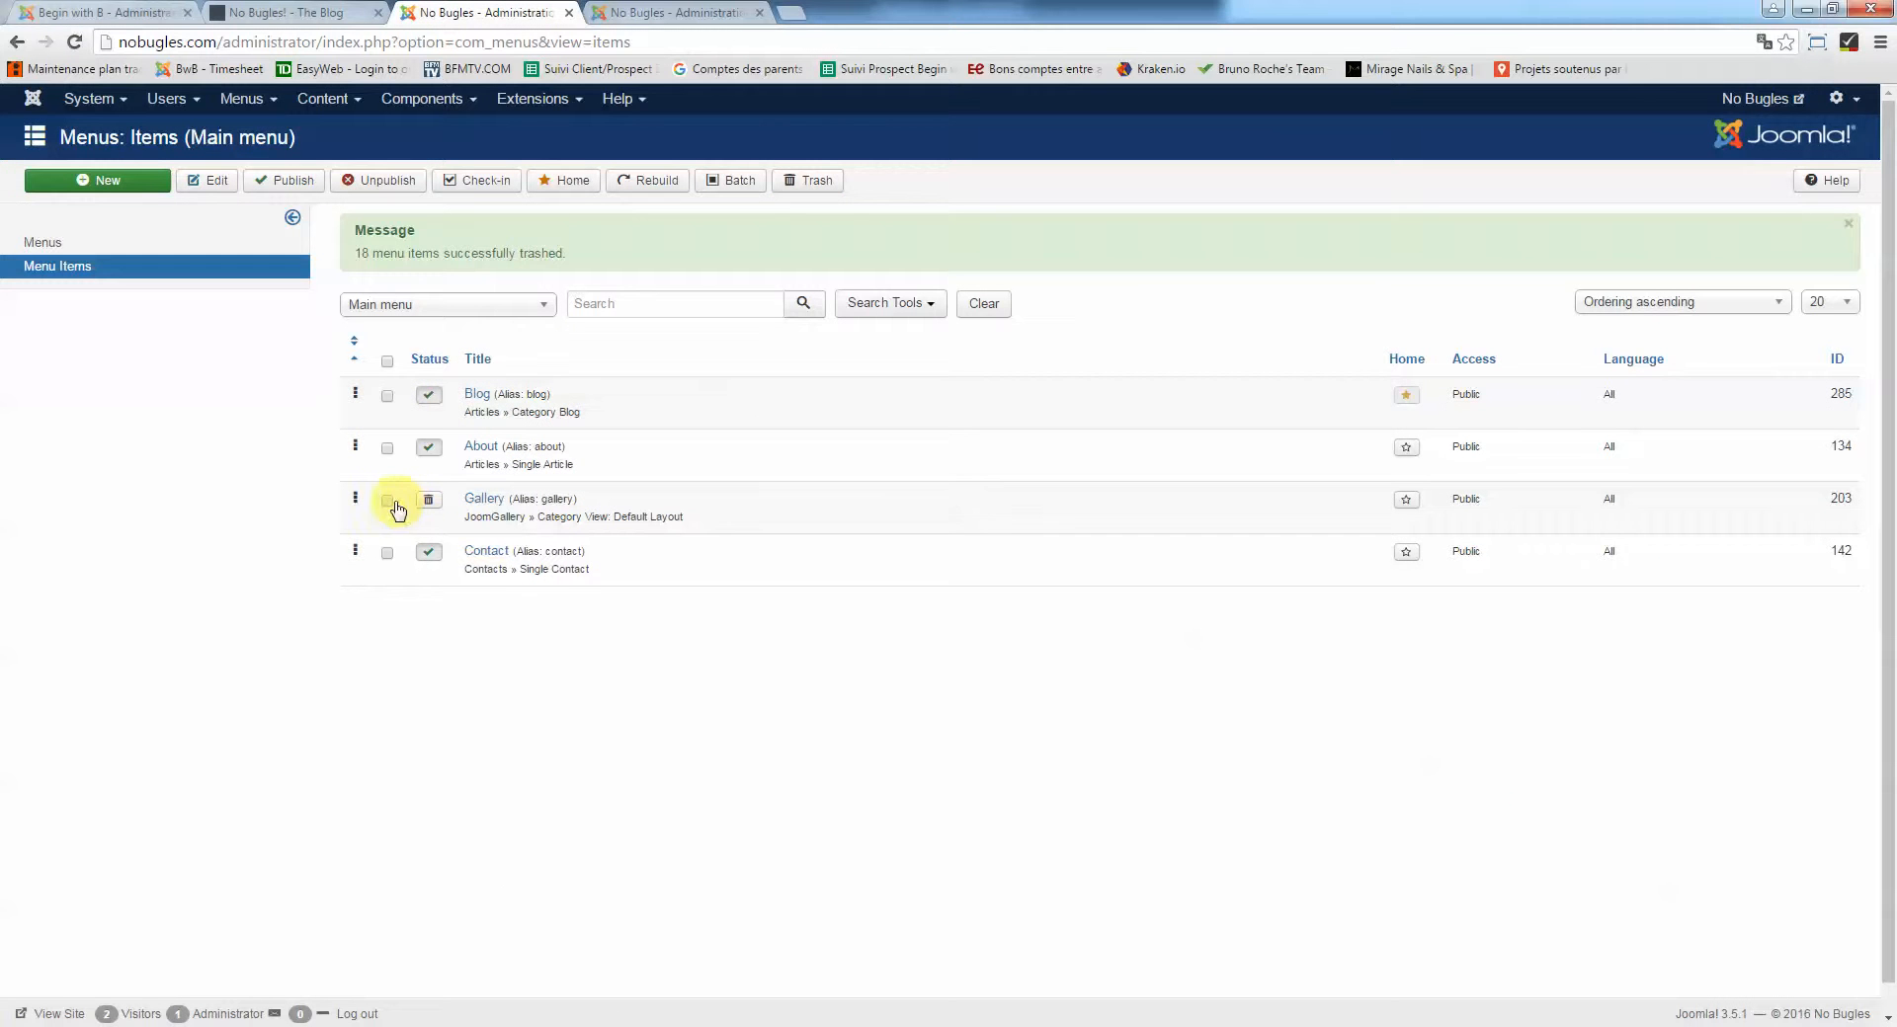
pyautogui.click(827, 180)
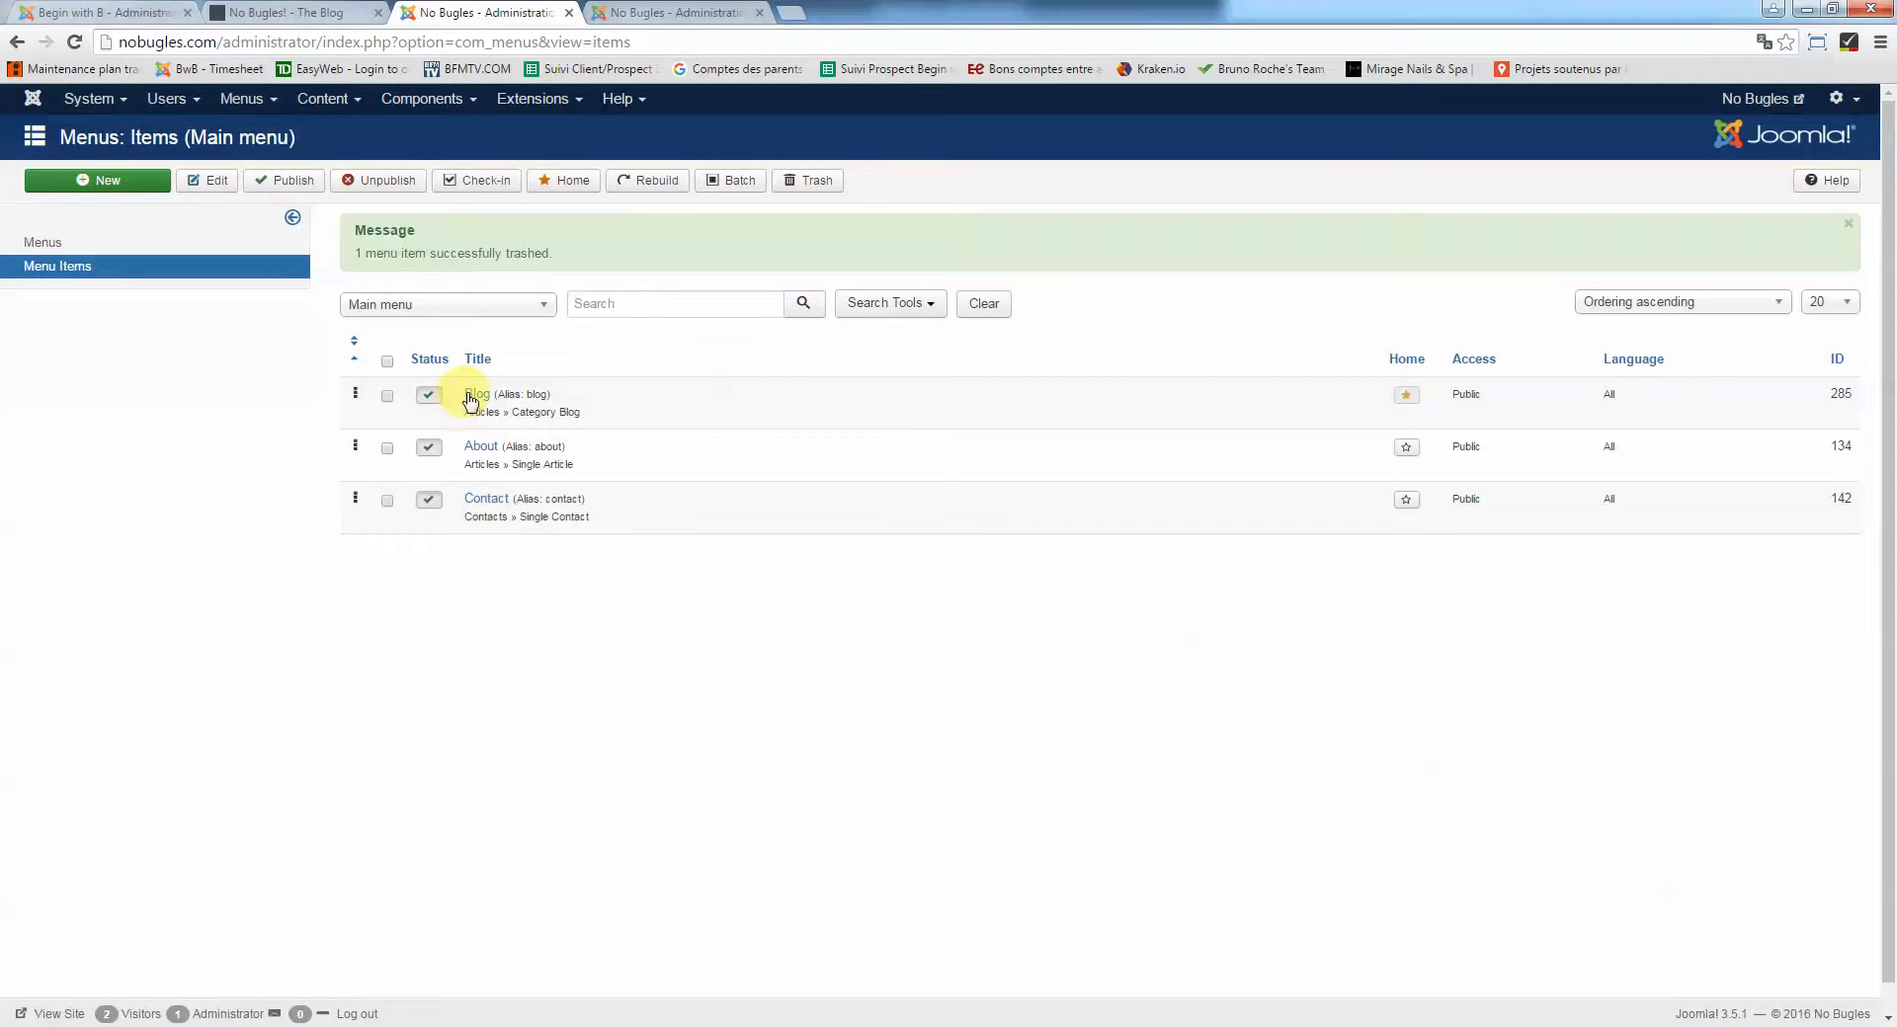
# Open the Blog menu item of the Main menu for editing and show its Blog Layout settings
pyautogui.click(296, 12)
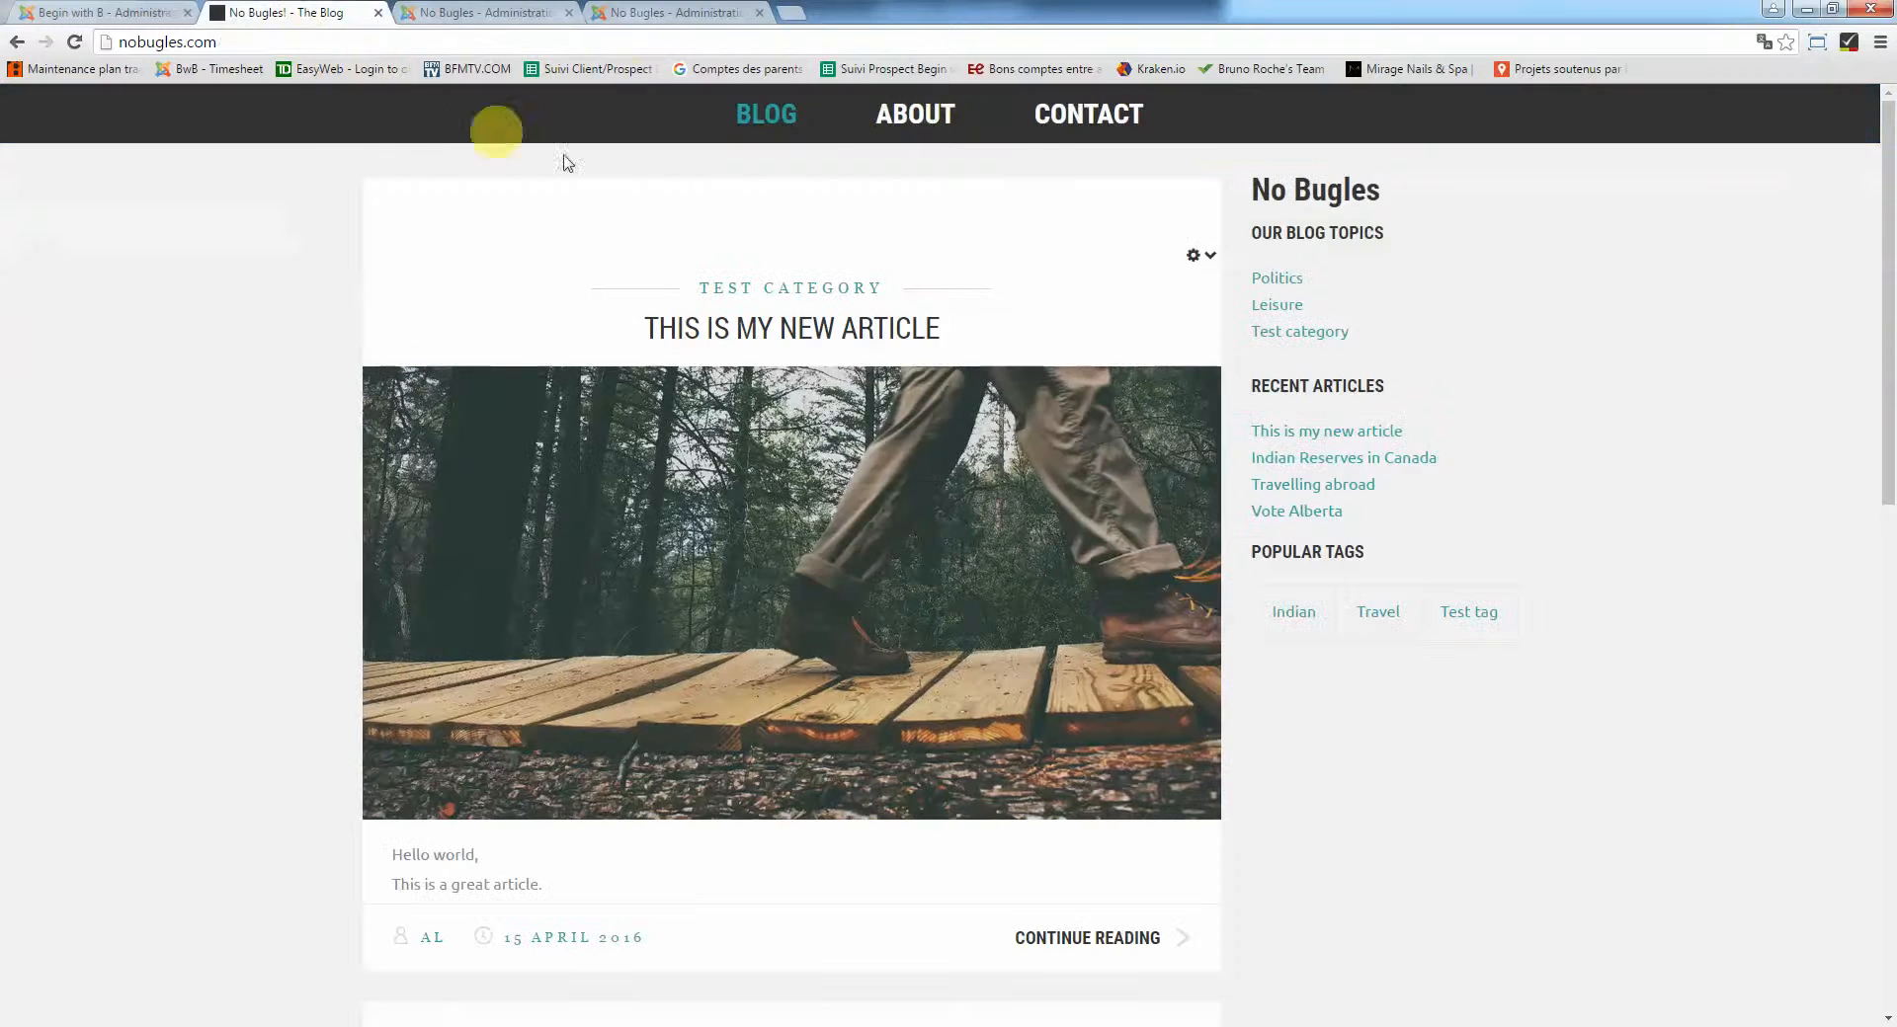
pyautogui.click(489, 11)
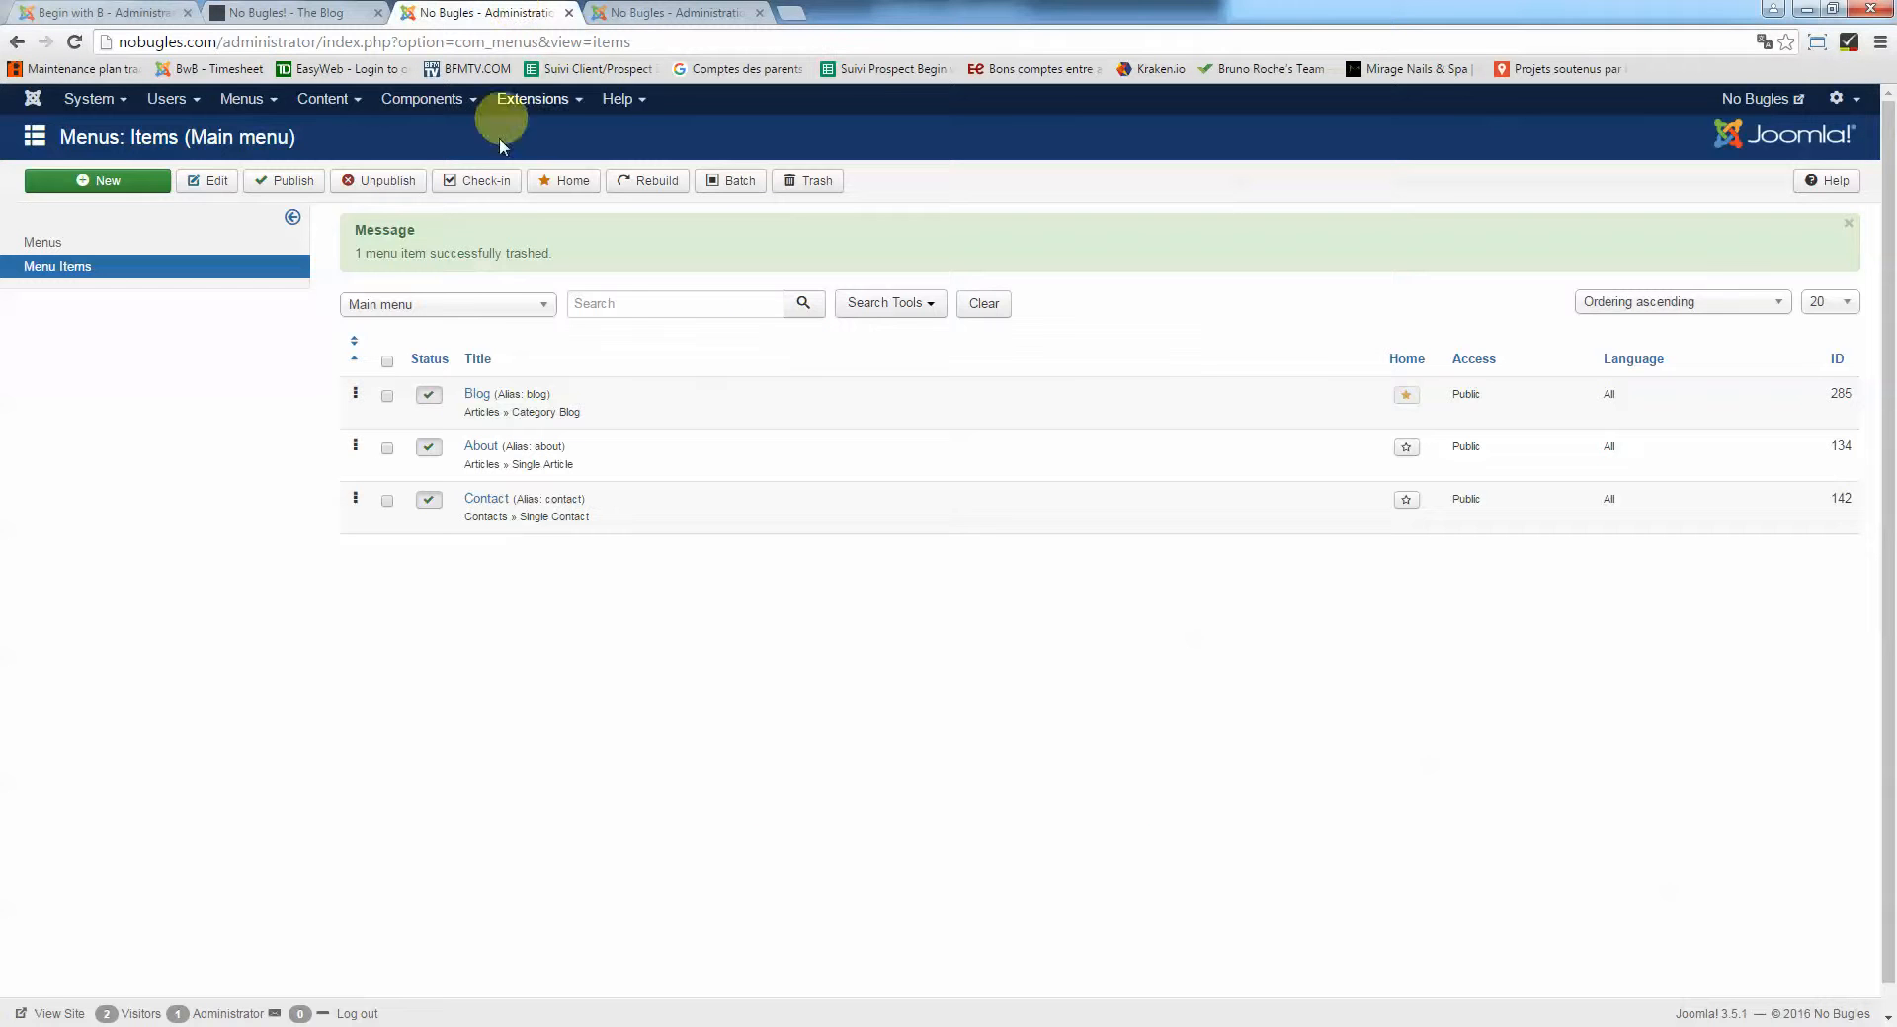
pyautogui.click(478, 394)
pyautogui.click(778, 476)
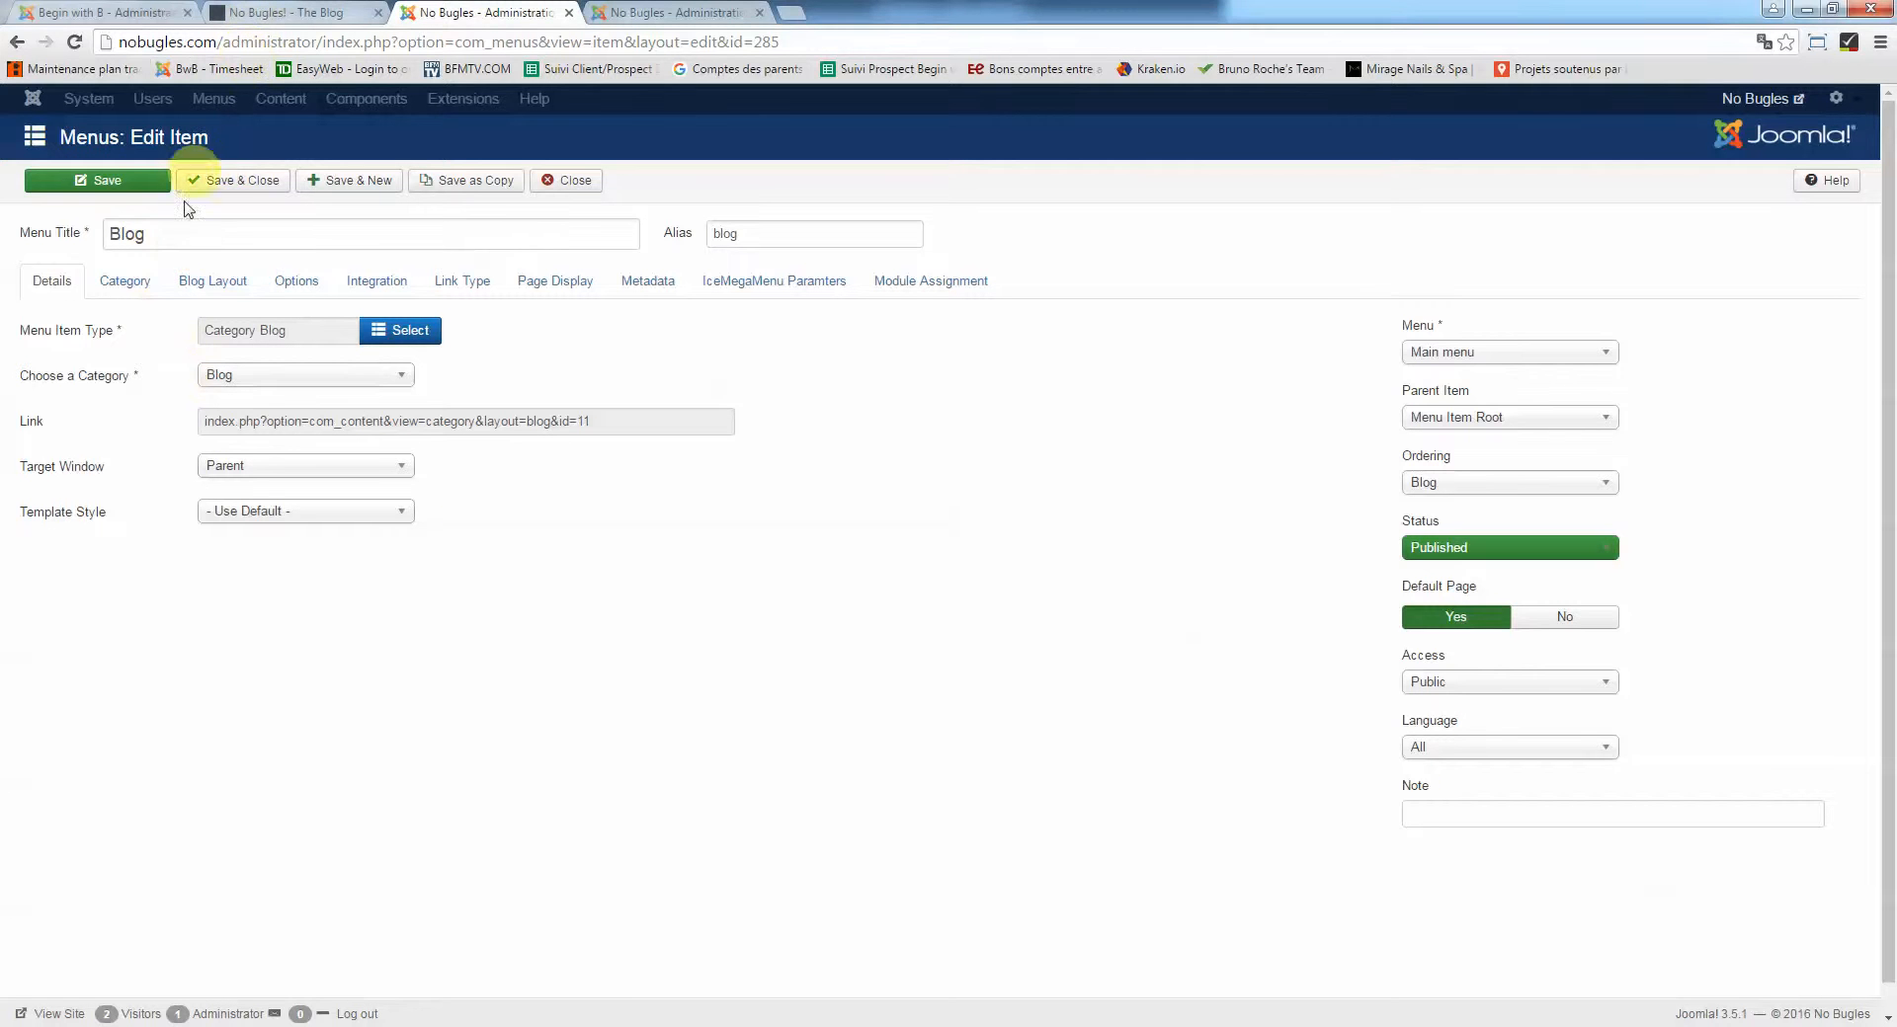
pyautogui.click(125, 281)
pyautogui.click(226, 293)
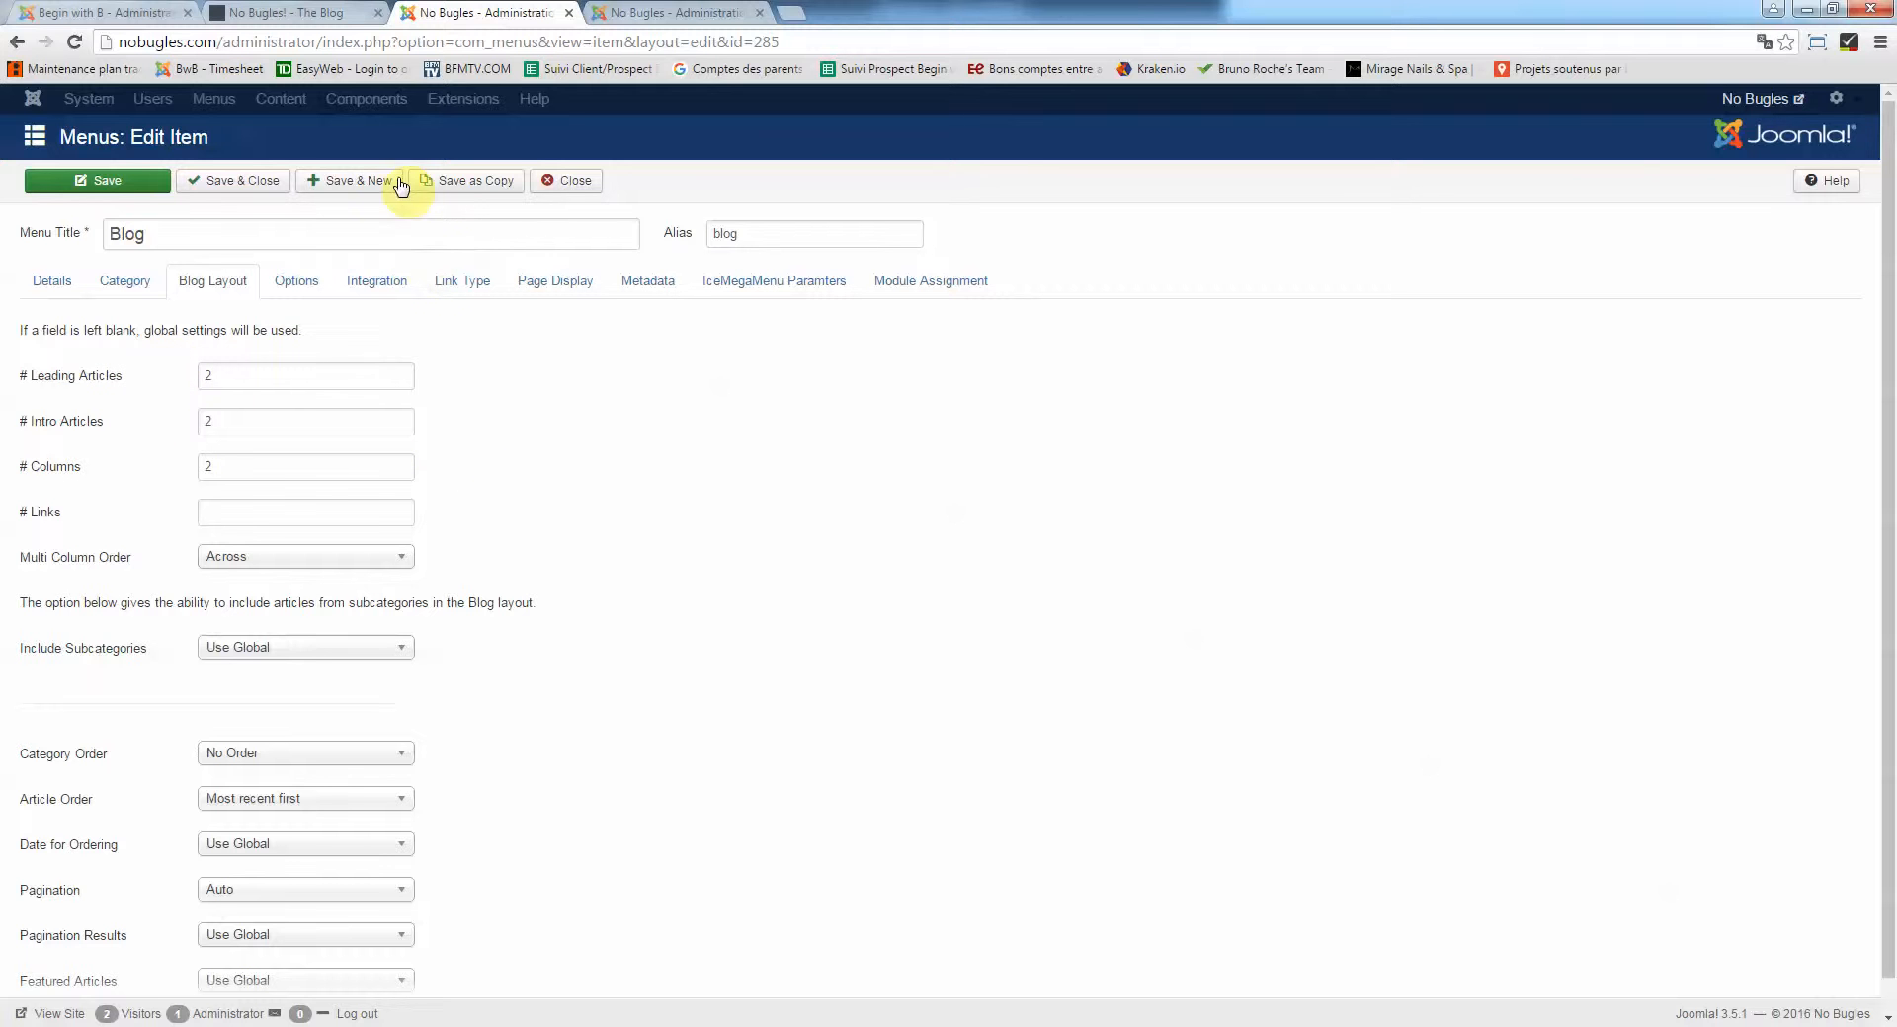
# Compare the Blog Layout's leading articles, intro articles and columns settings with the arrangement on the public Blog page
pyautogui.click(222, 375)
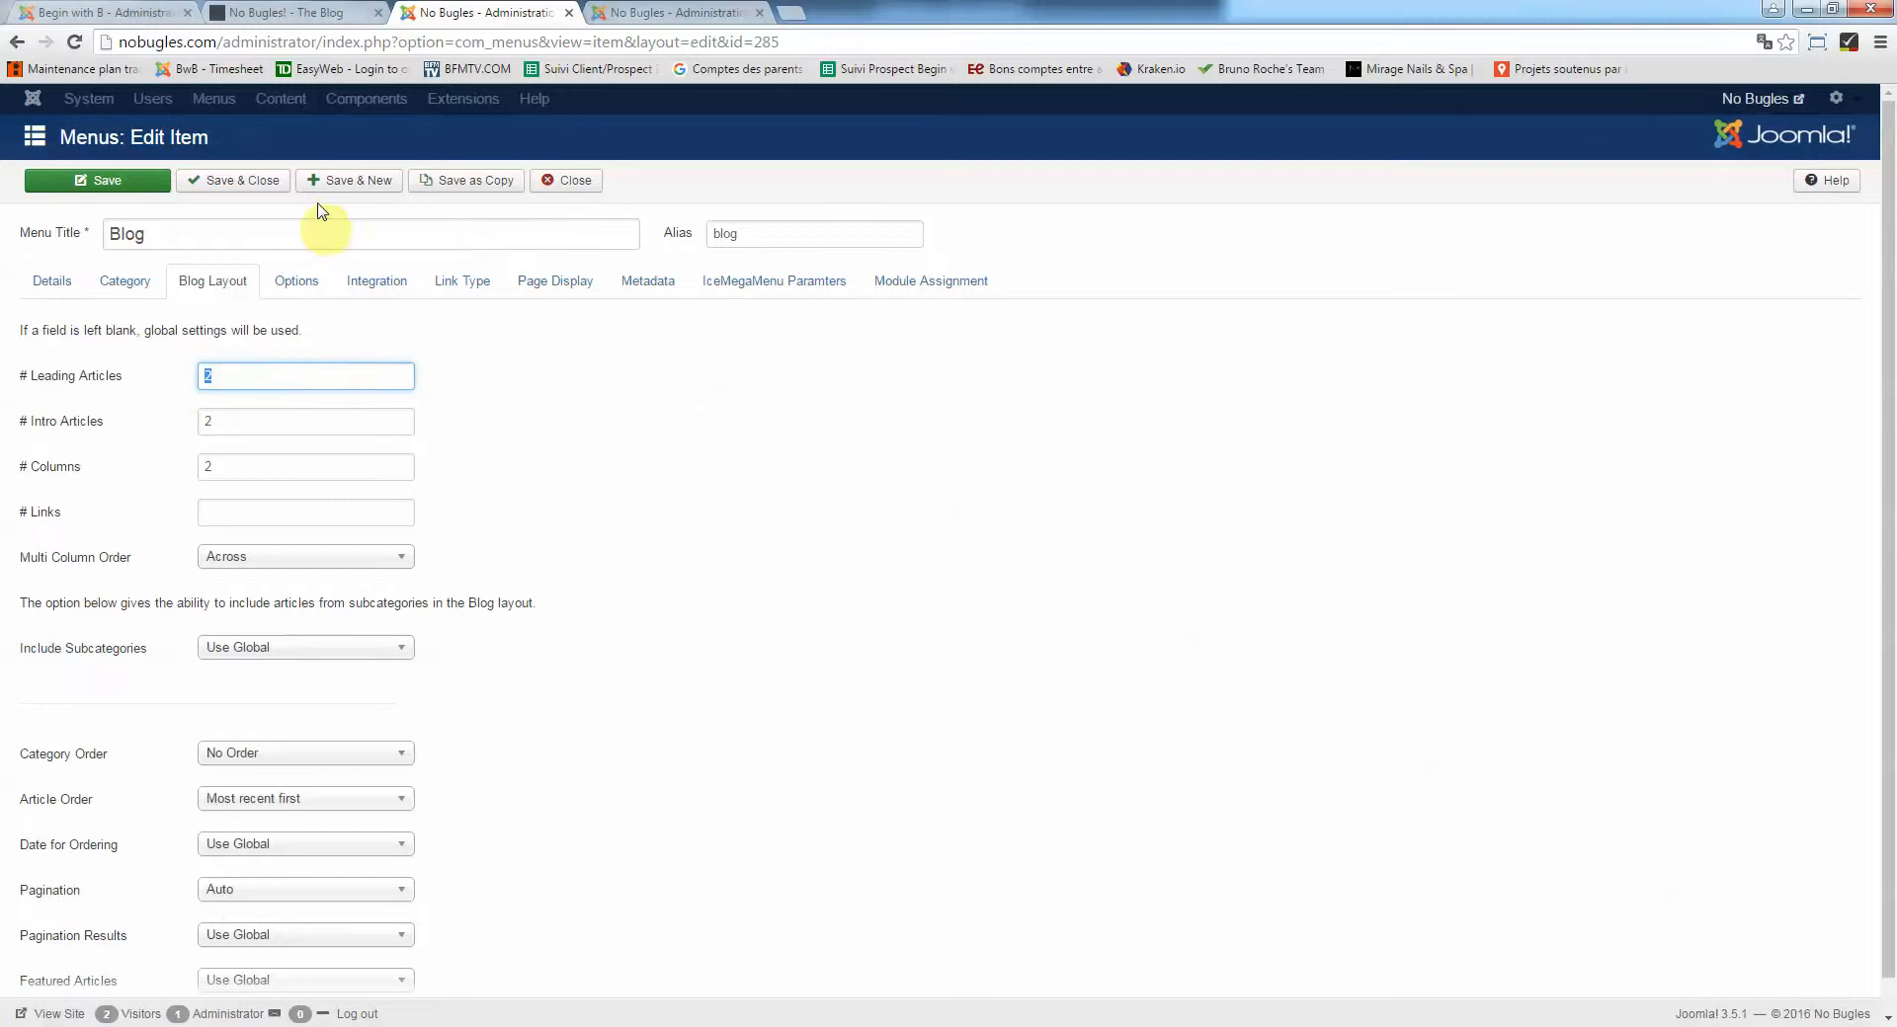
pyautogui.click(296, 13)
pyautogui.scroll(-6, 1358, 508)
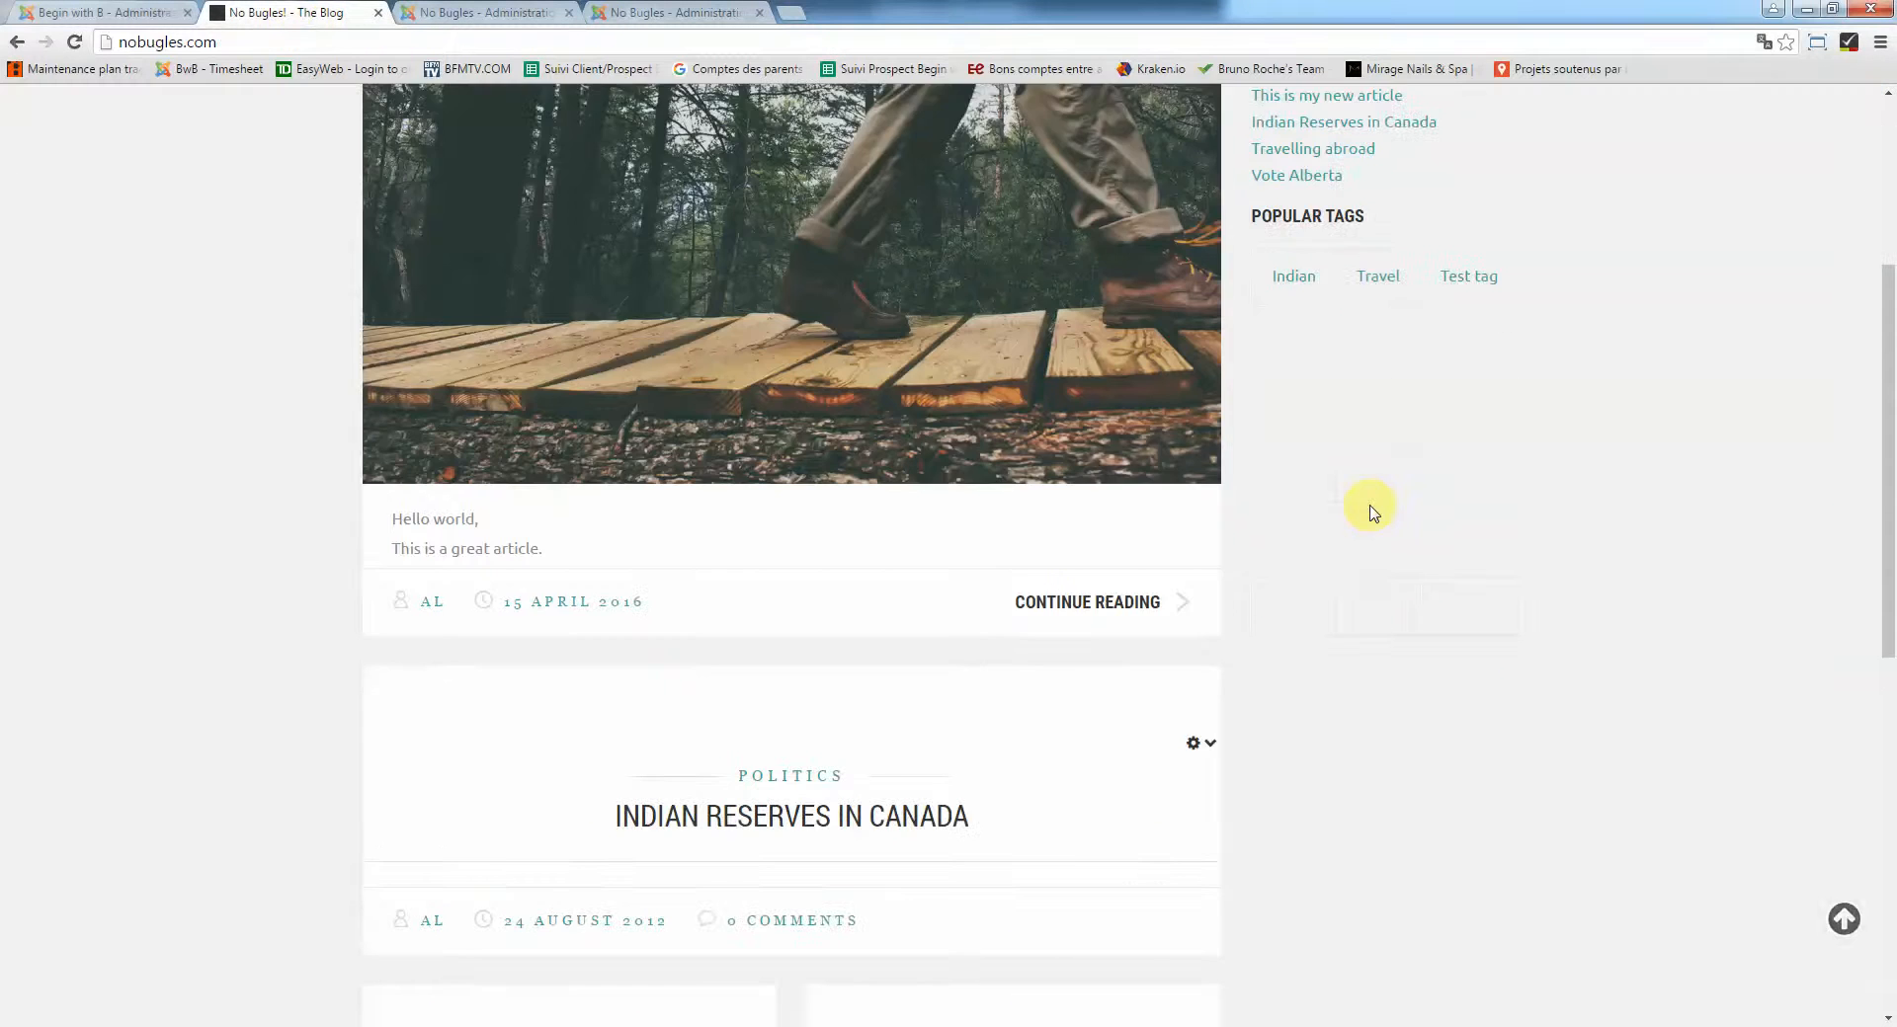
pyautogui.scroll(6, 982, 381)
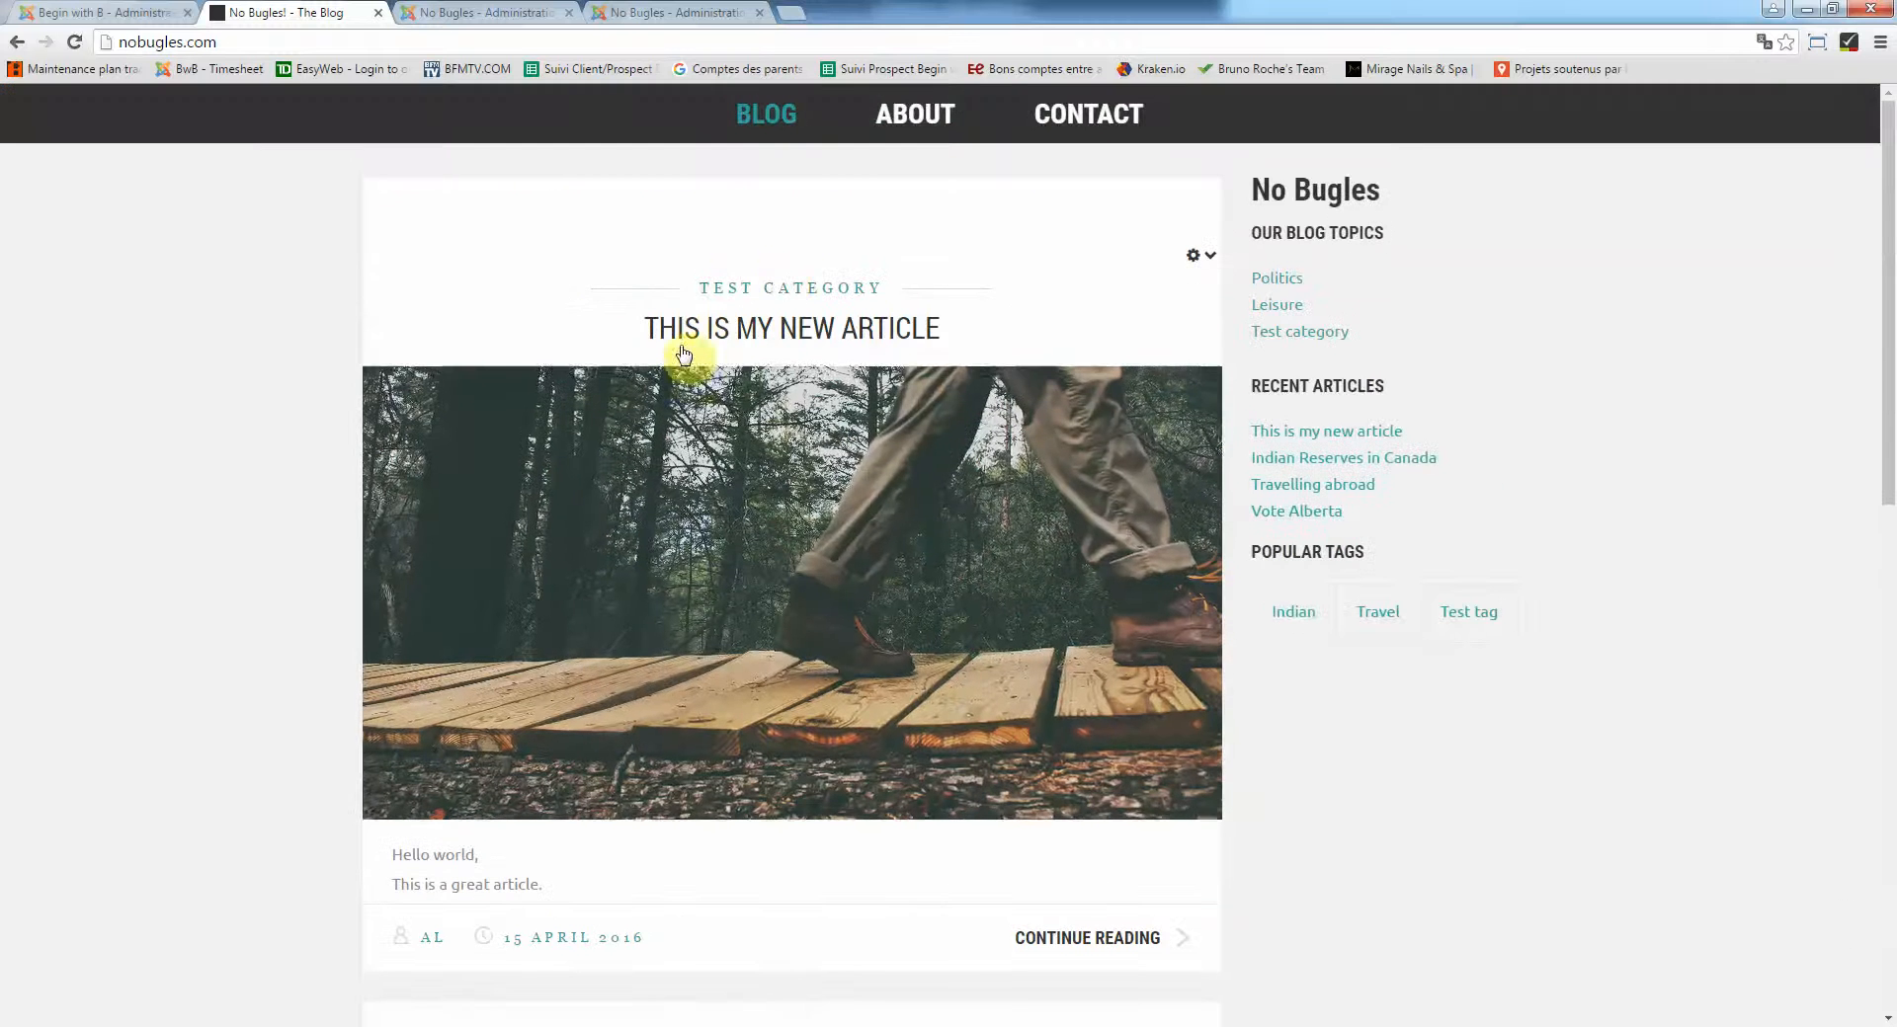
pyautogui.scroll(-4, 929, 499)
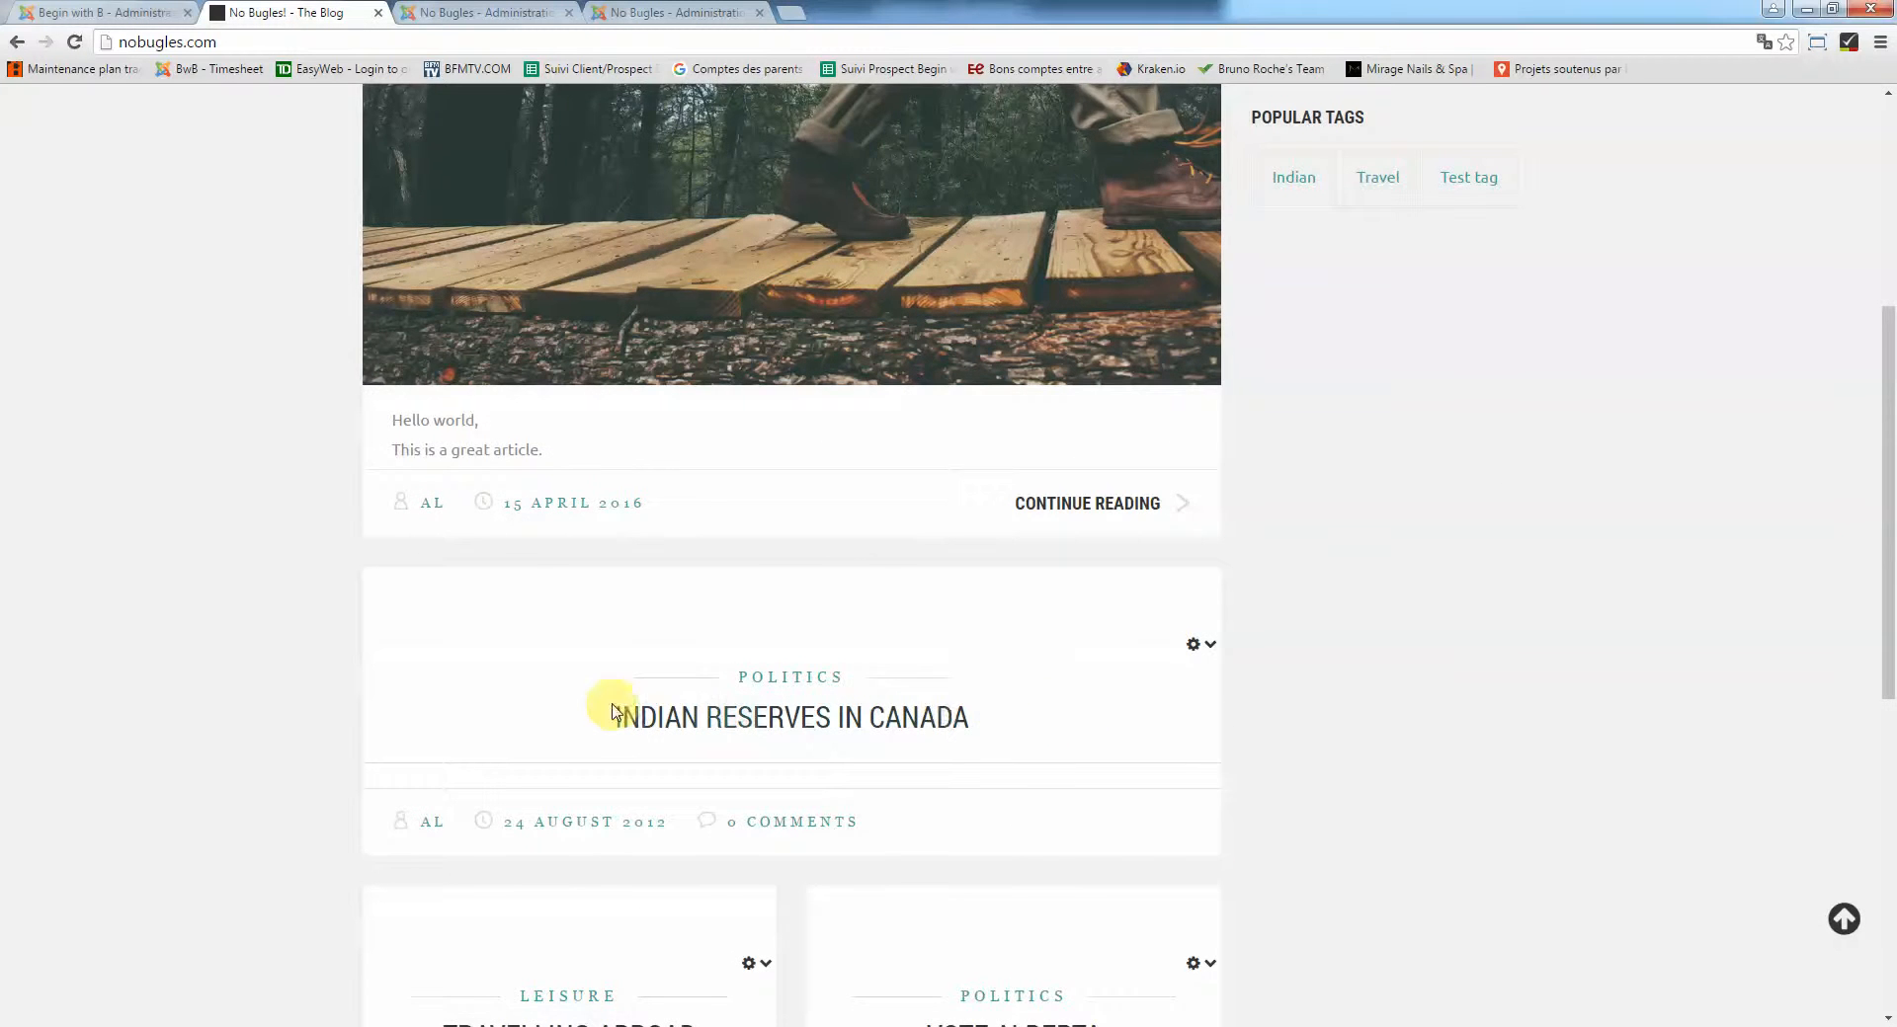
pyautogui.scroll(-2, 933, 710)
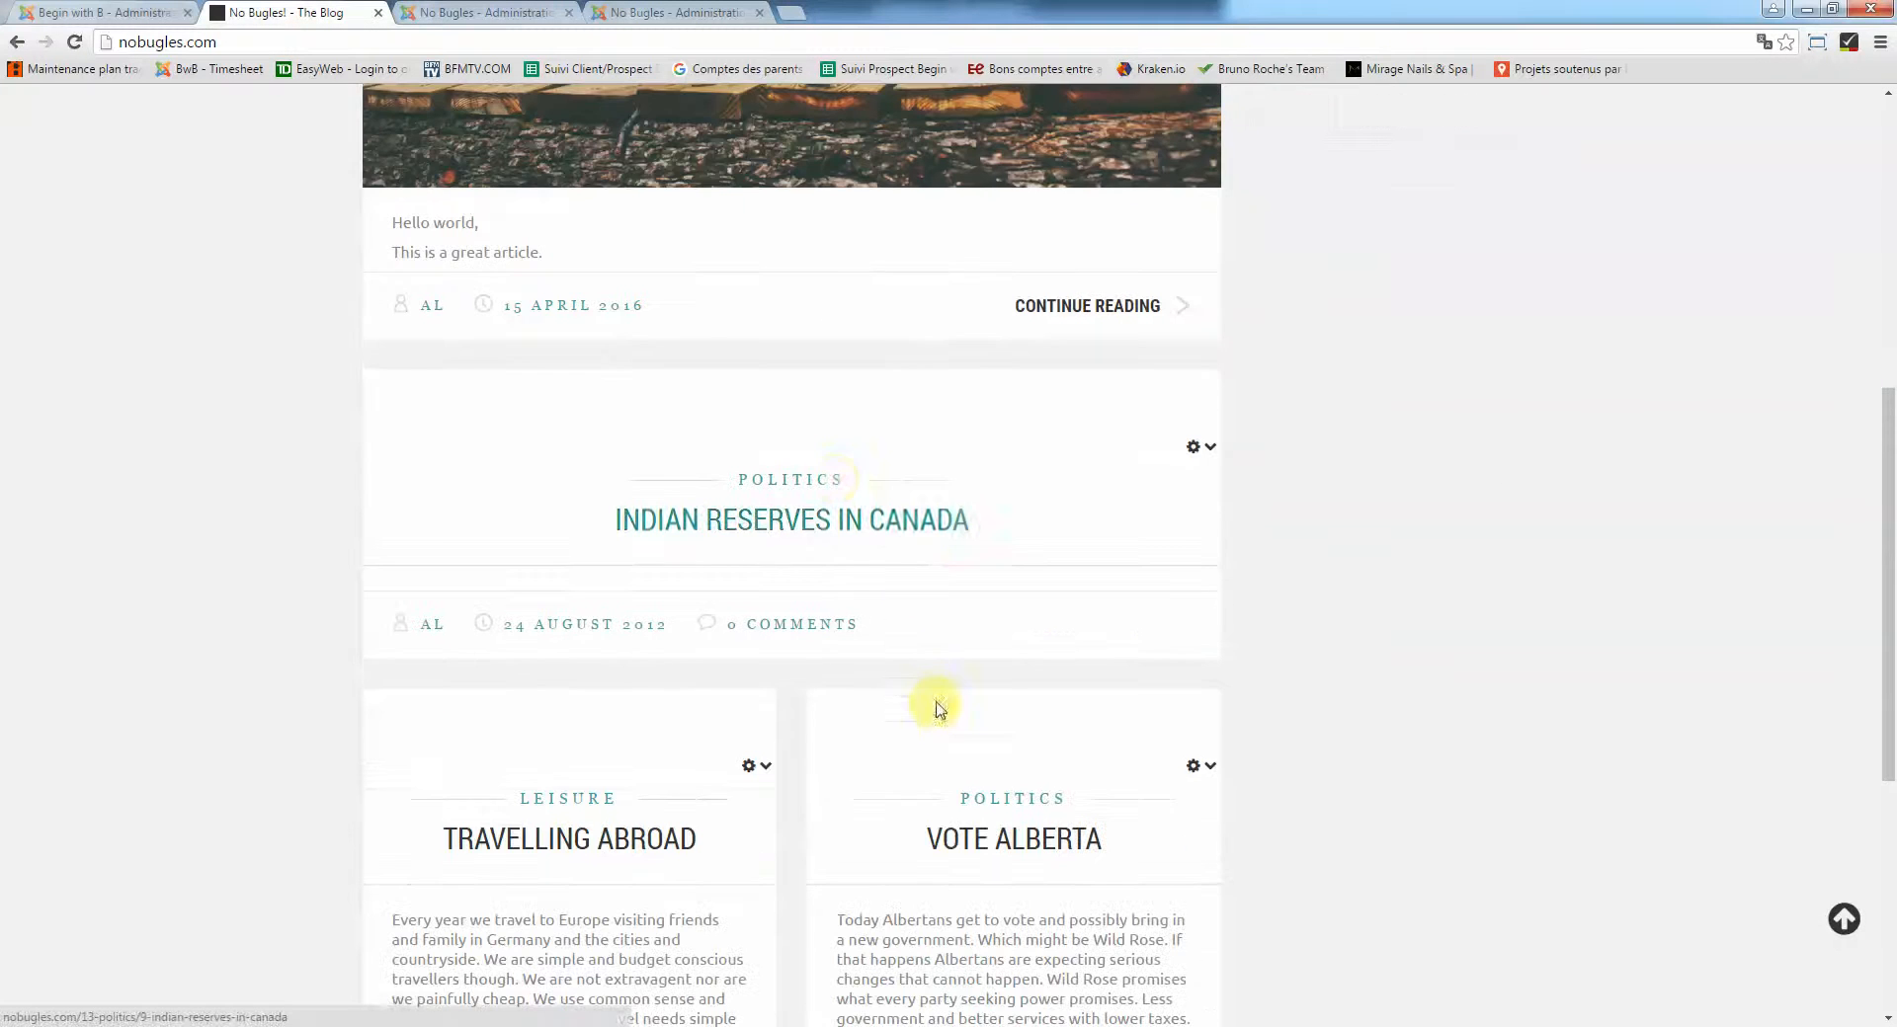
pyautogui.click(464, 13)
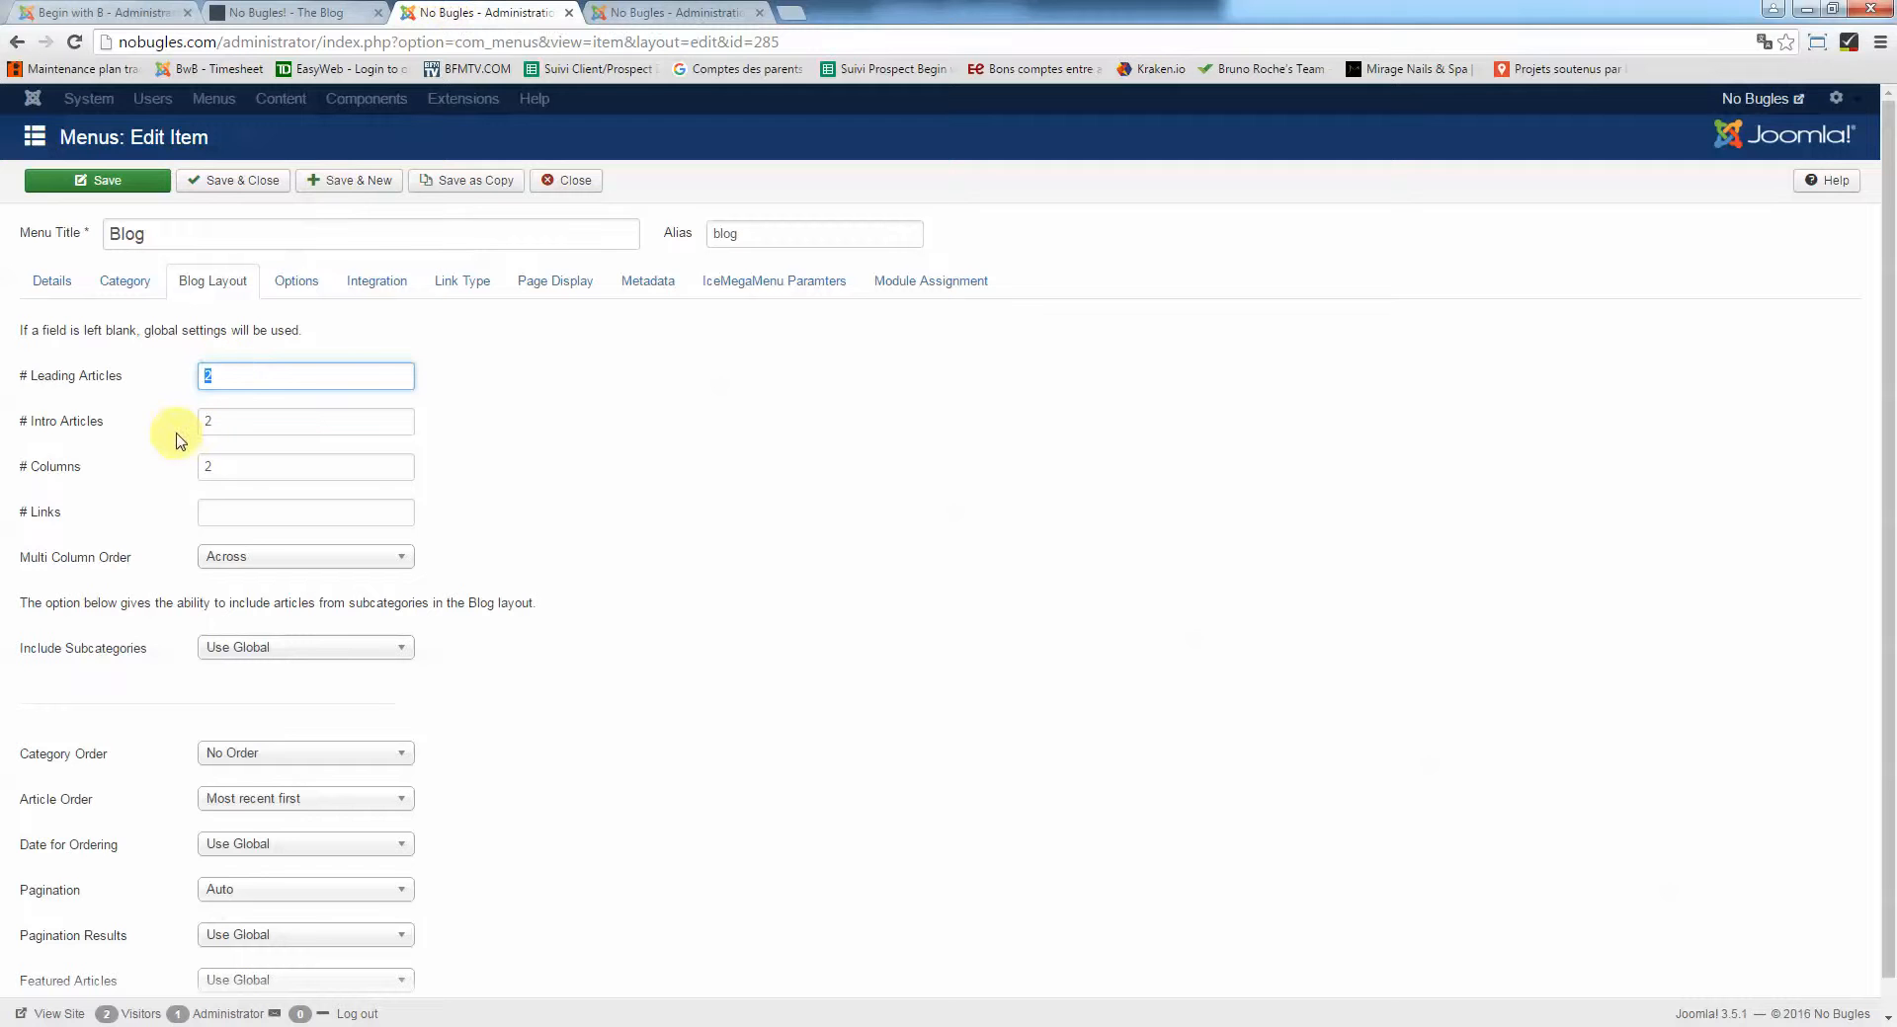
pyautogui.click(238, 422)
pyautogui.click(277, 13)
pyautogui.scroll(-4, 614, 530)
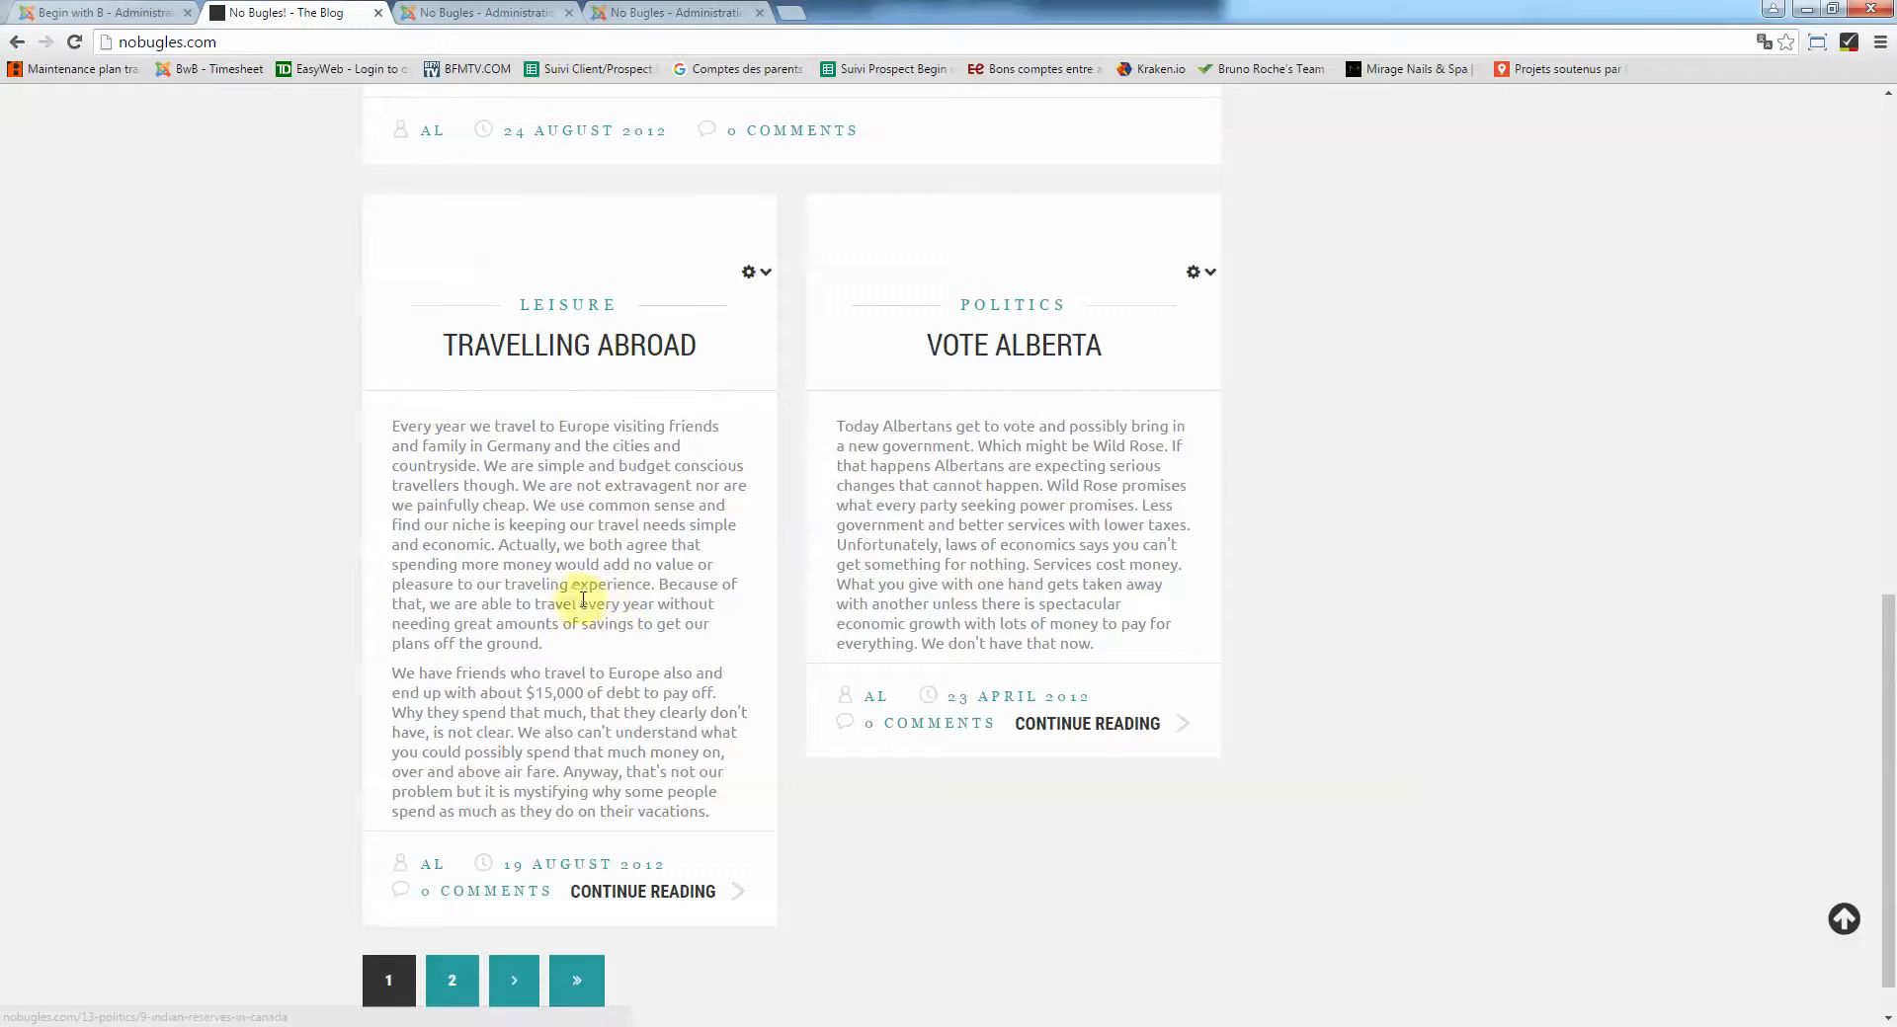
pyautogui.click(464, 10)
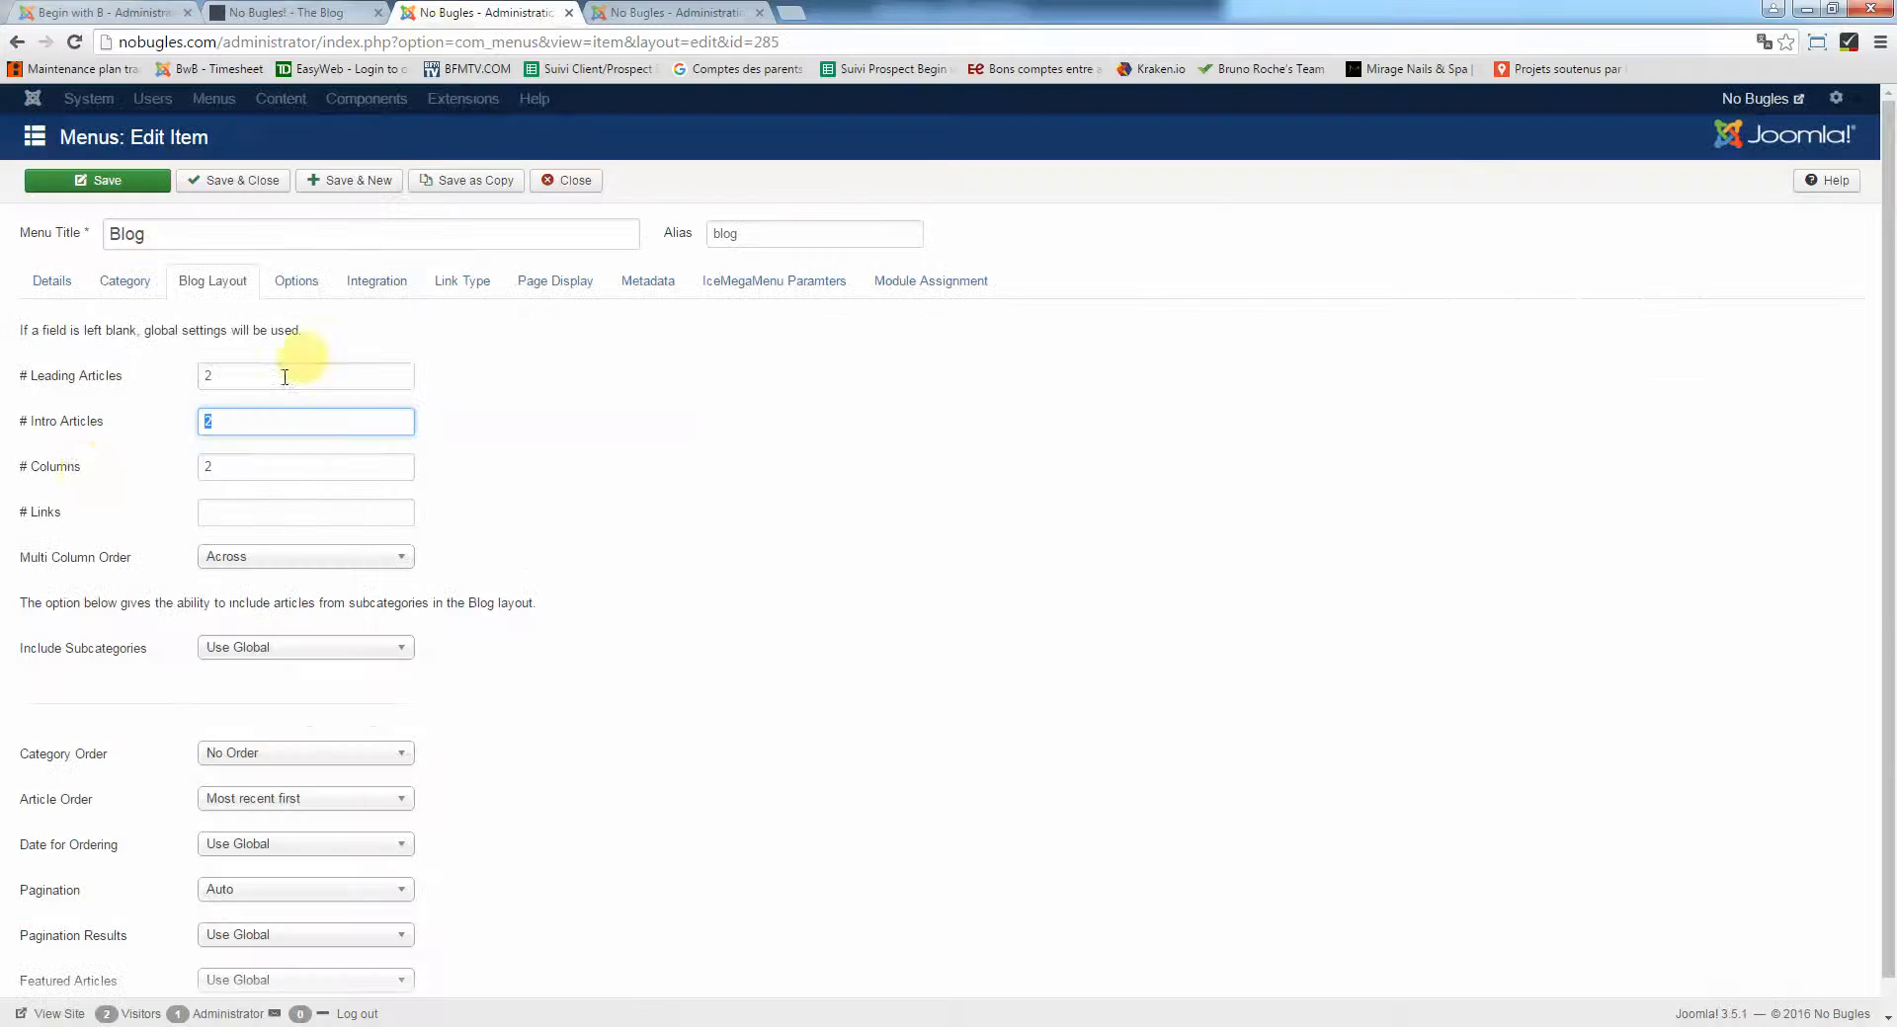
pyautogui.doubleClick(229, 467)
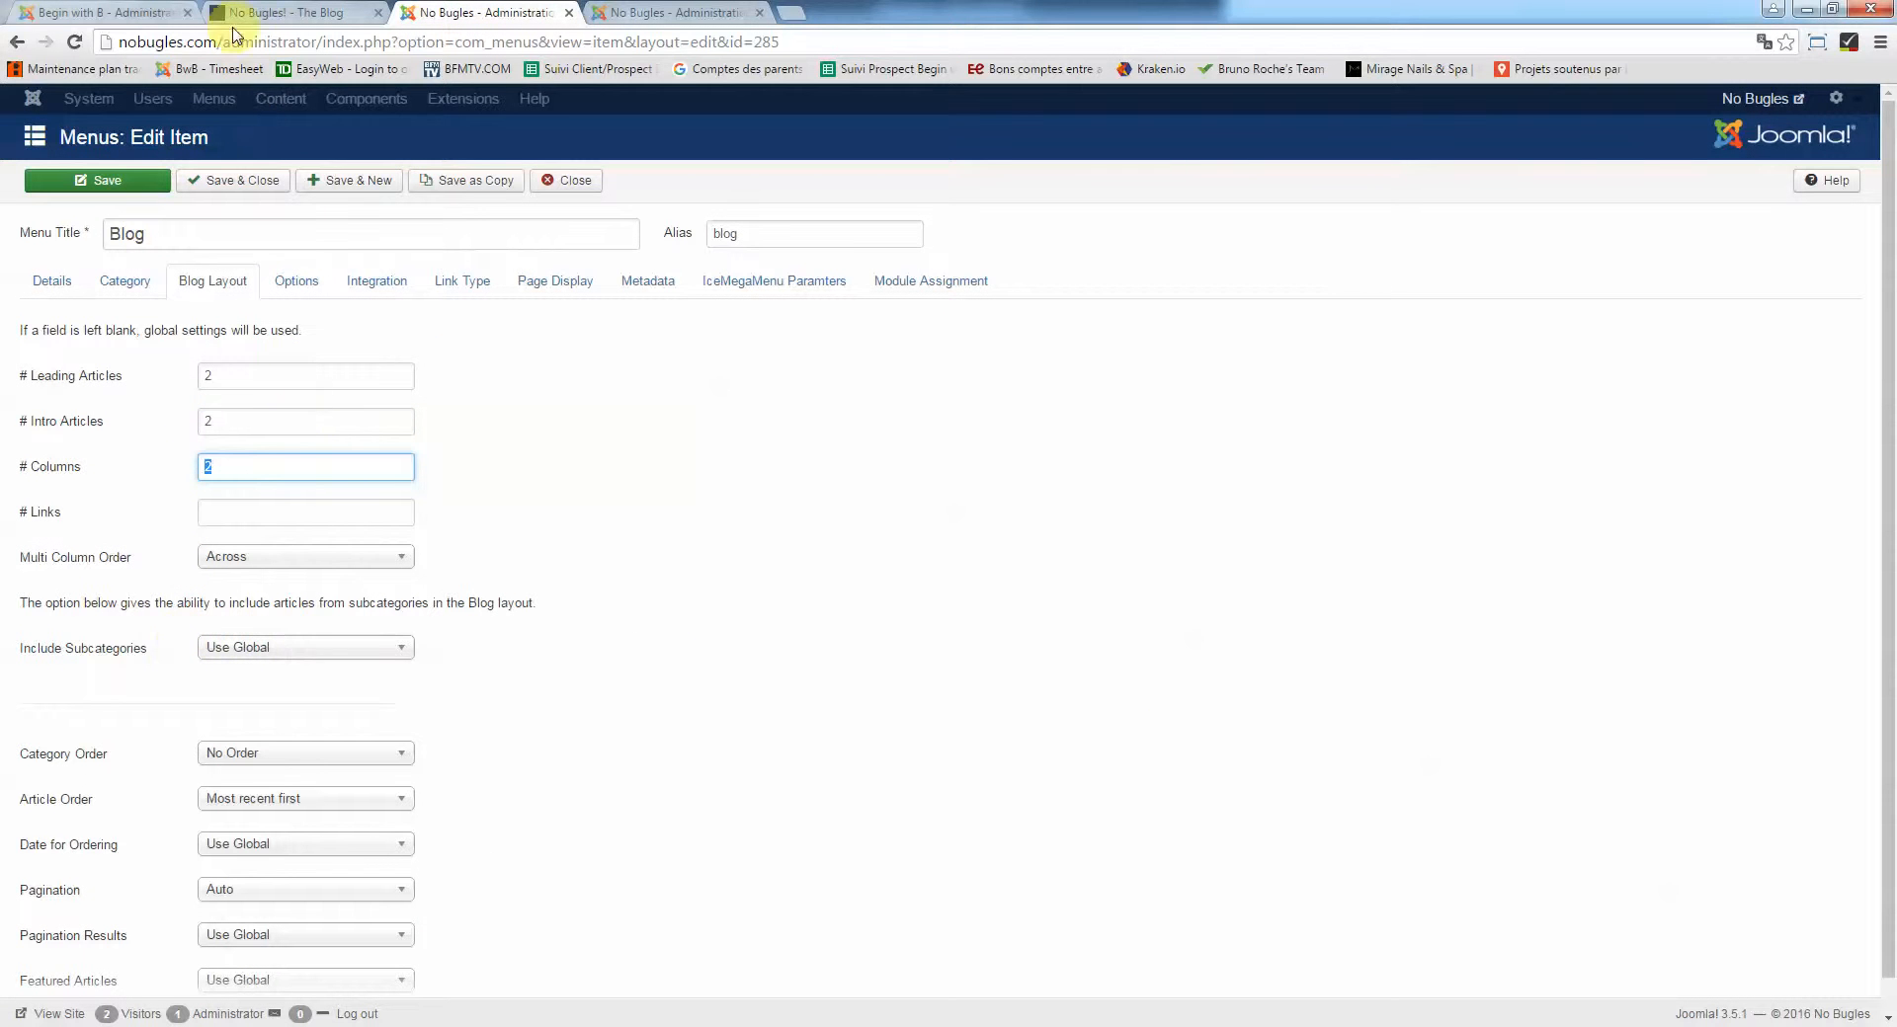
# Set the Blog menu item's number of leading articles to 1 and intro articles to 3
pyautogui.doubleClick(204, 376)
pyautogui.write('1')
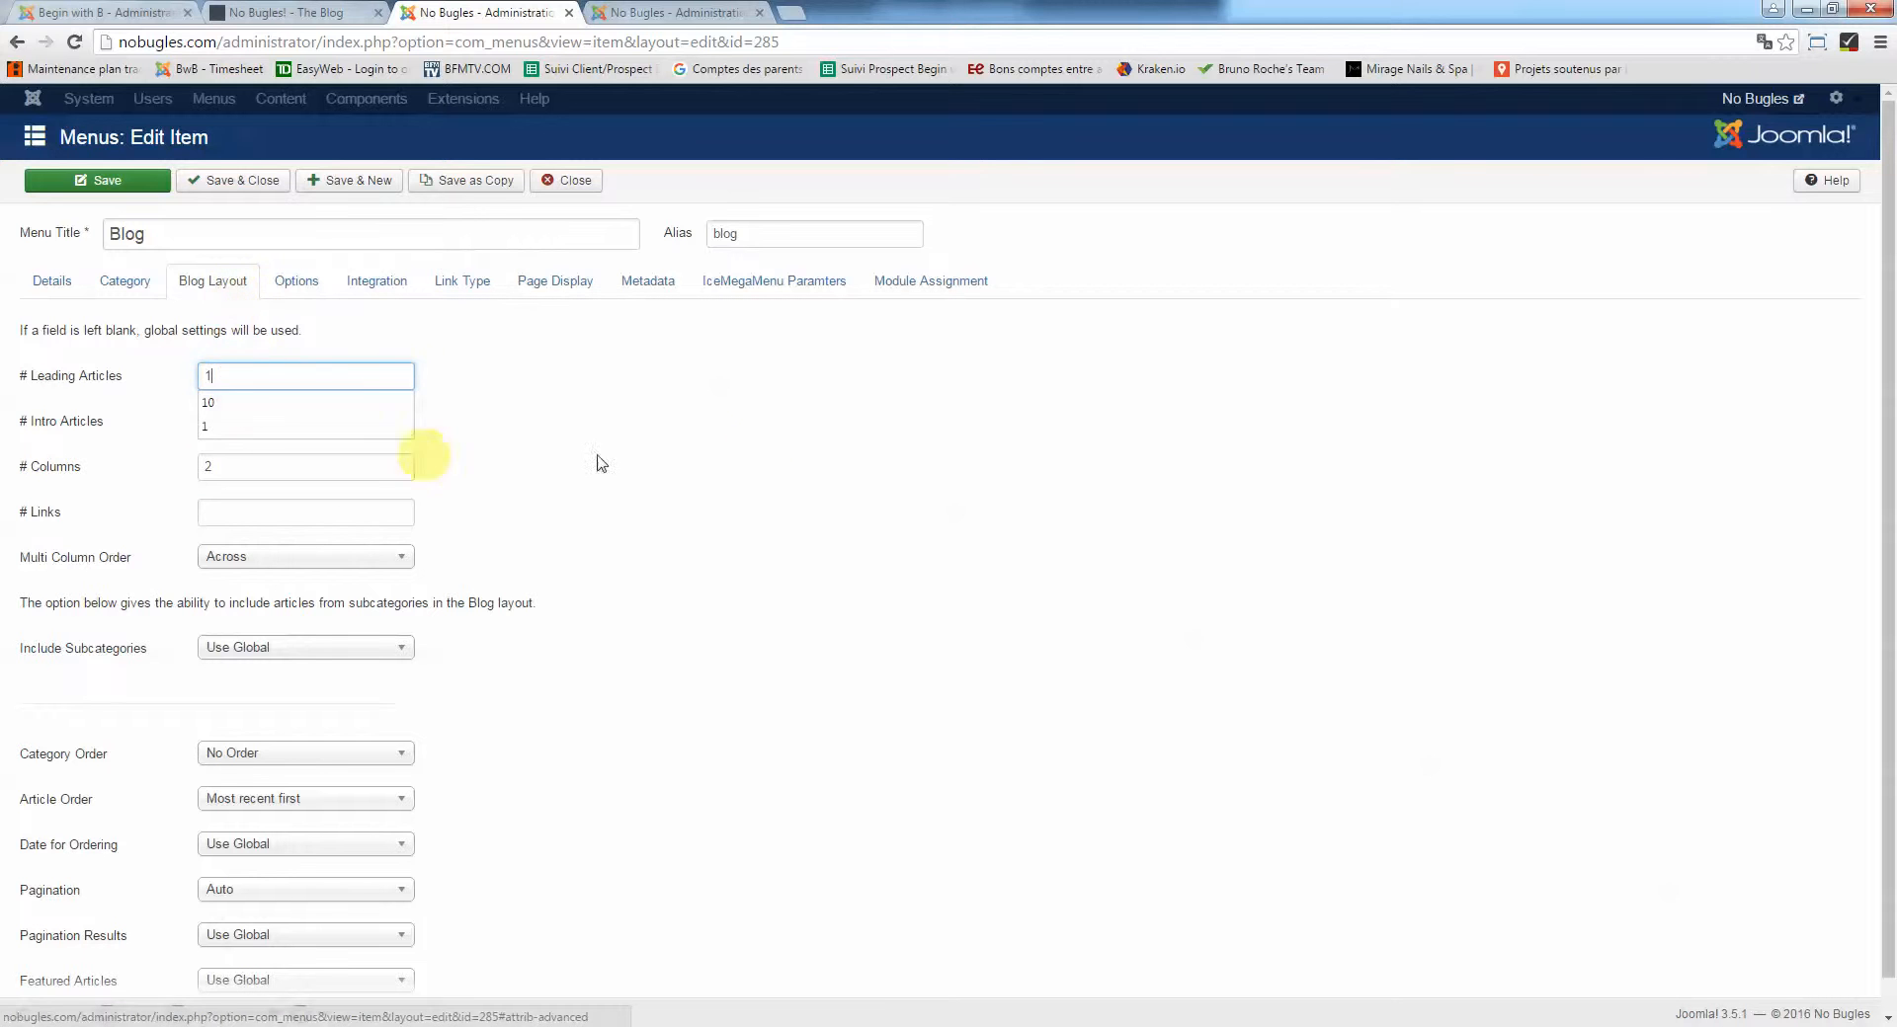
pyautogui.click(220, 387)
pyautogui.doubleClick(239, 421)
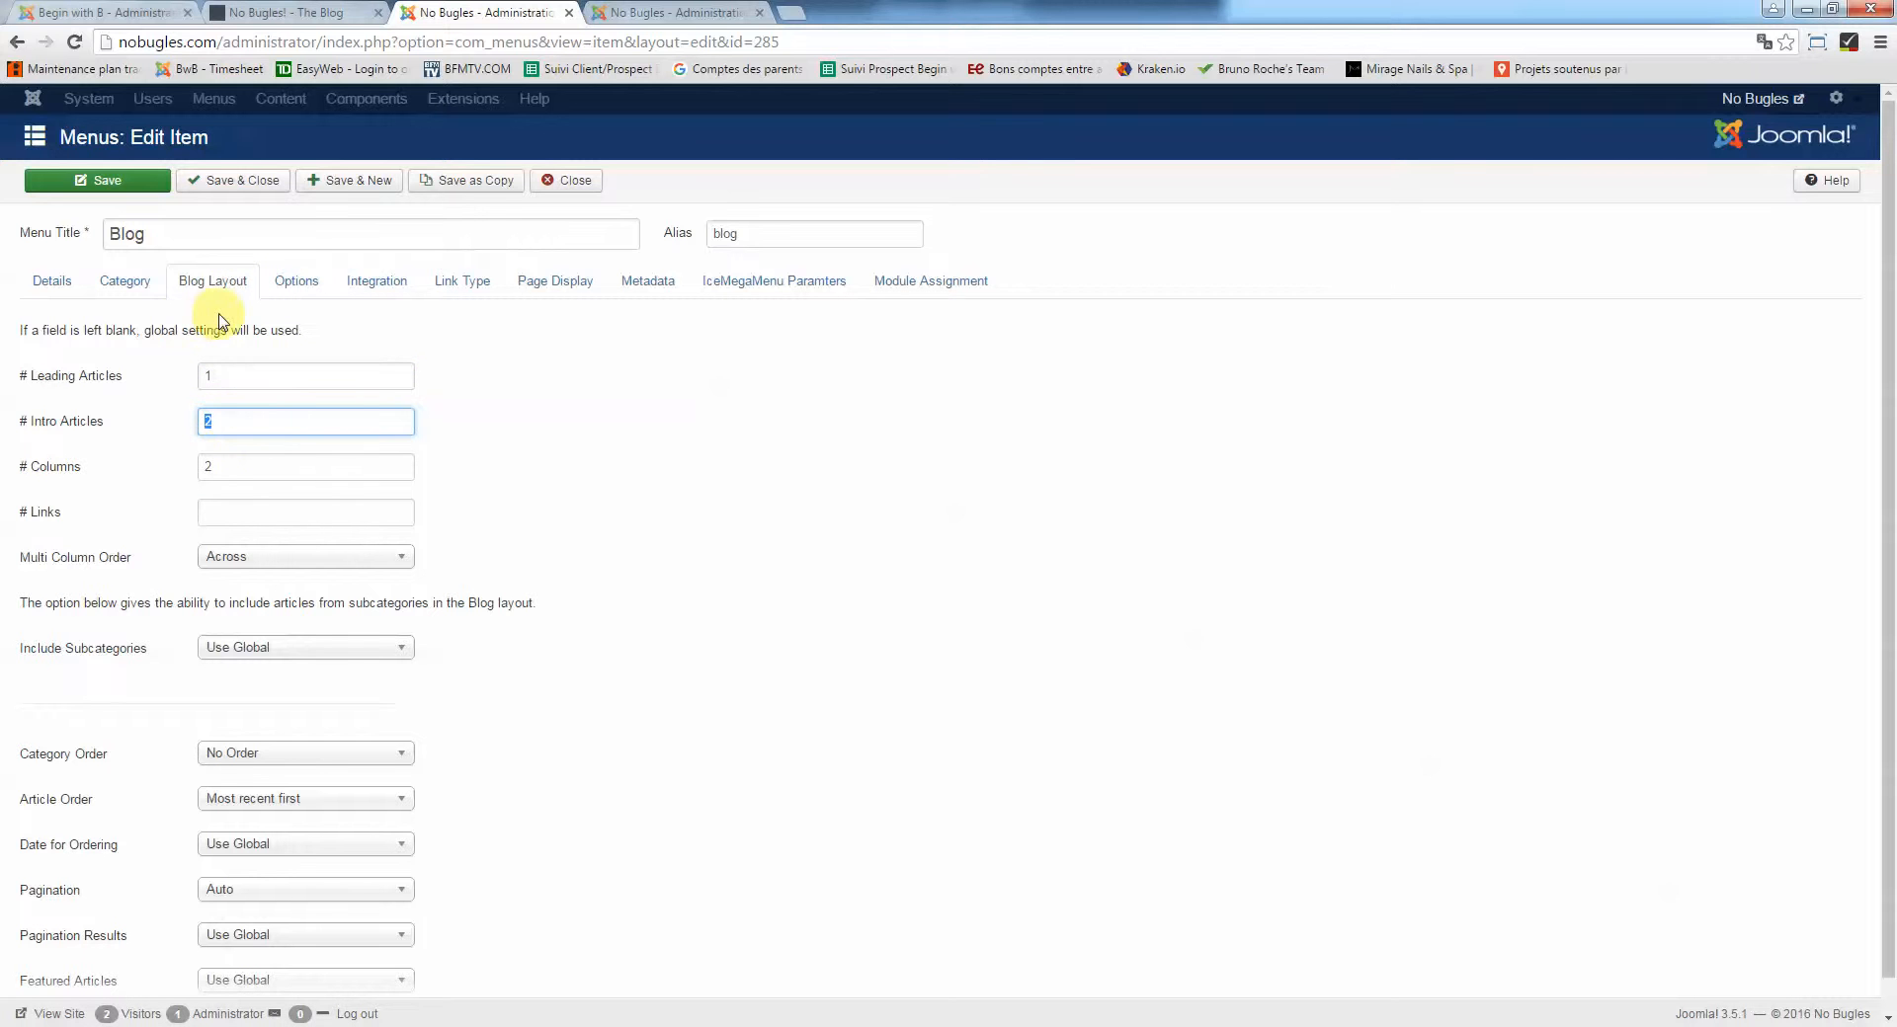
pyautogui.write('4')
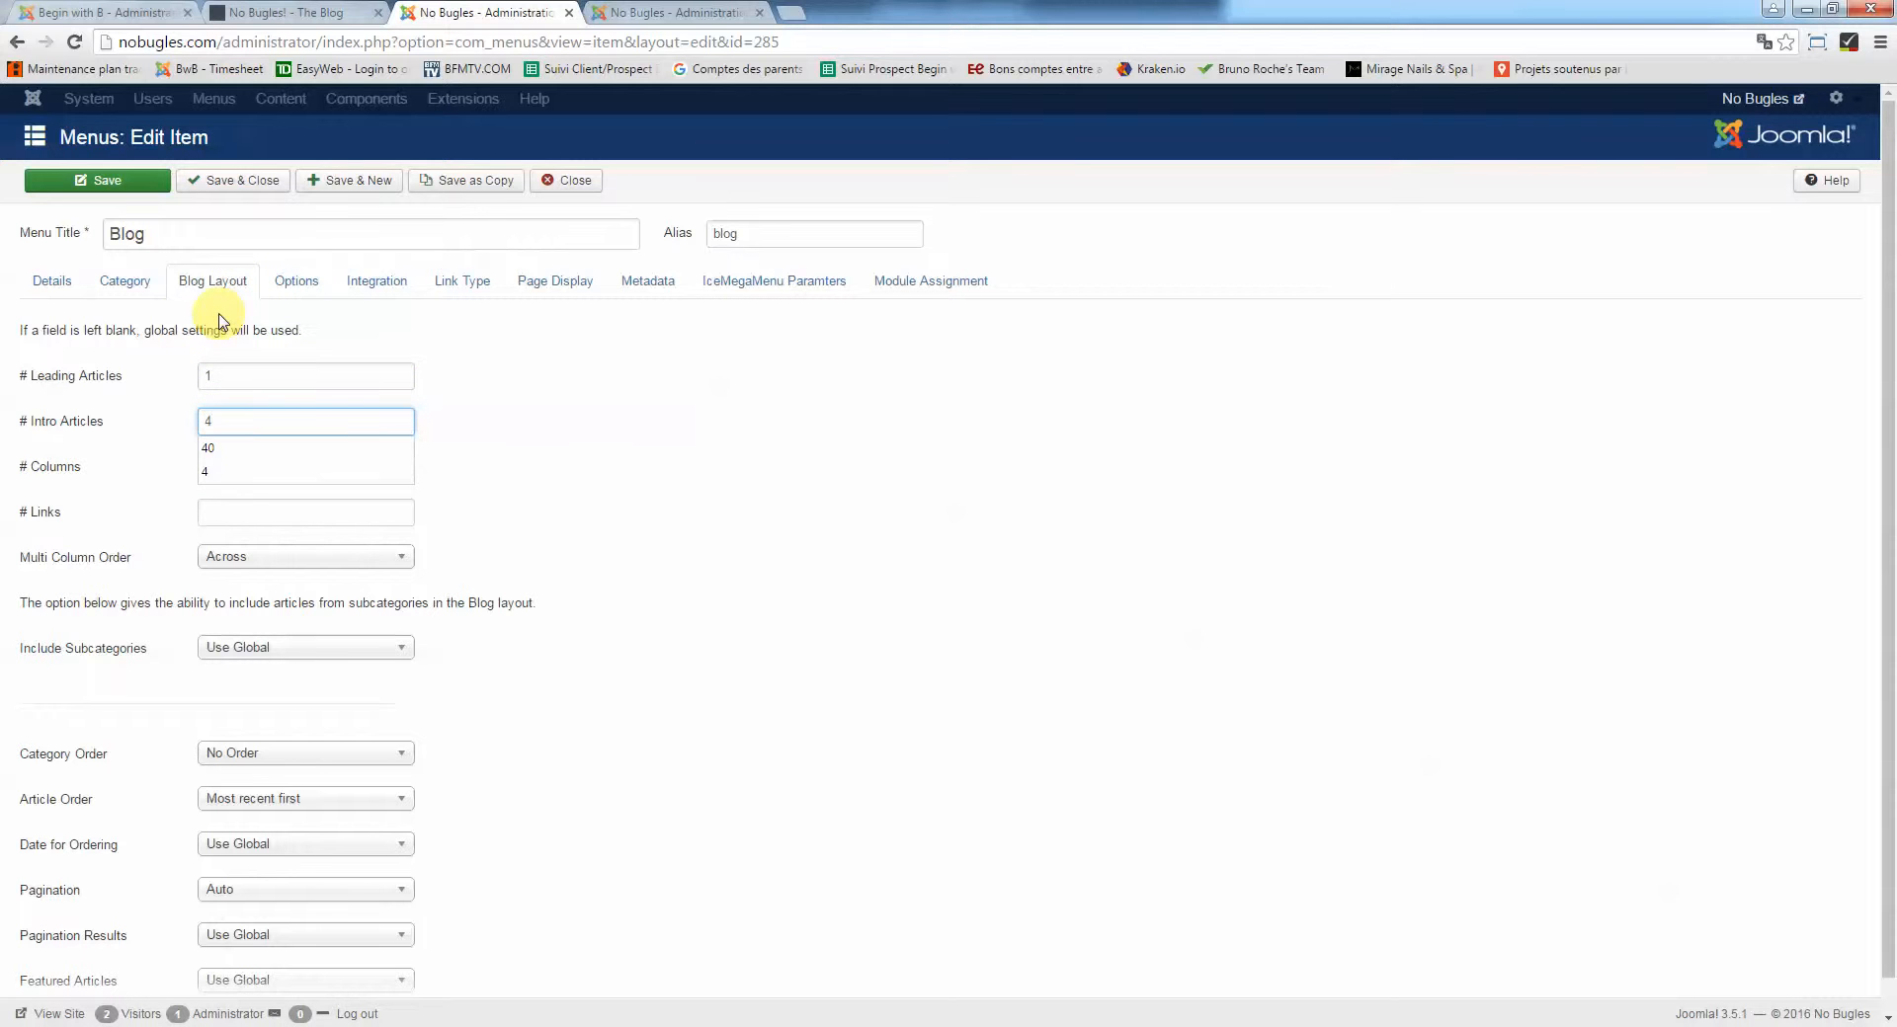
pyautogui.write('3')
pyautogui.click(565, 390)
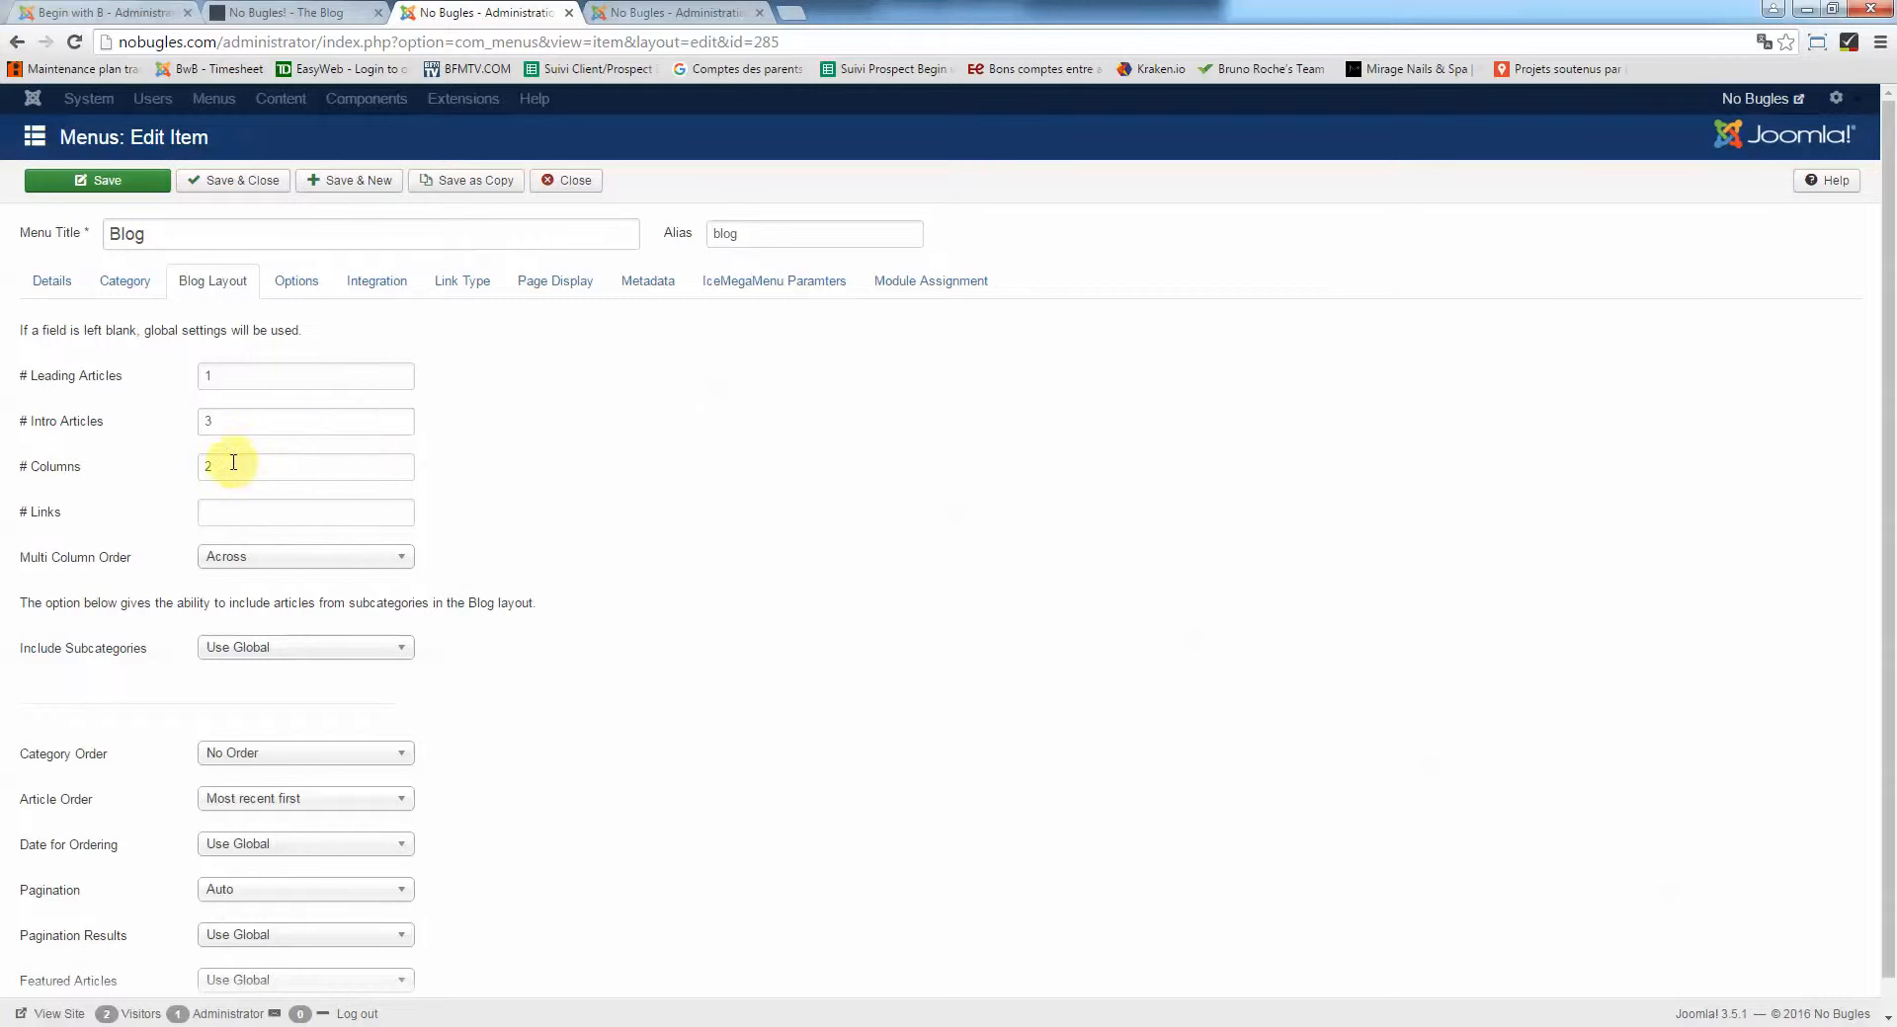
# Set the number of columns in the Blog Layout to 3 and save the menu item
pyautogui.moveTo(233, 462); pyautogui.dragTo(141, 466)
pyautogui.write('3')
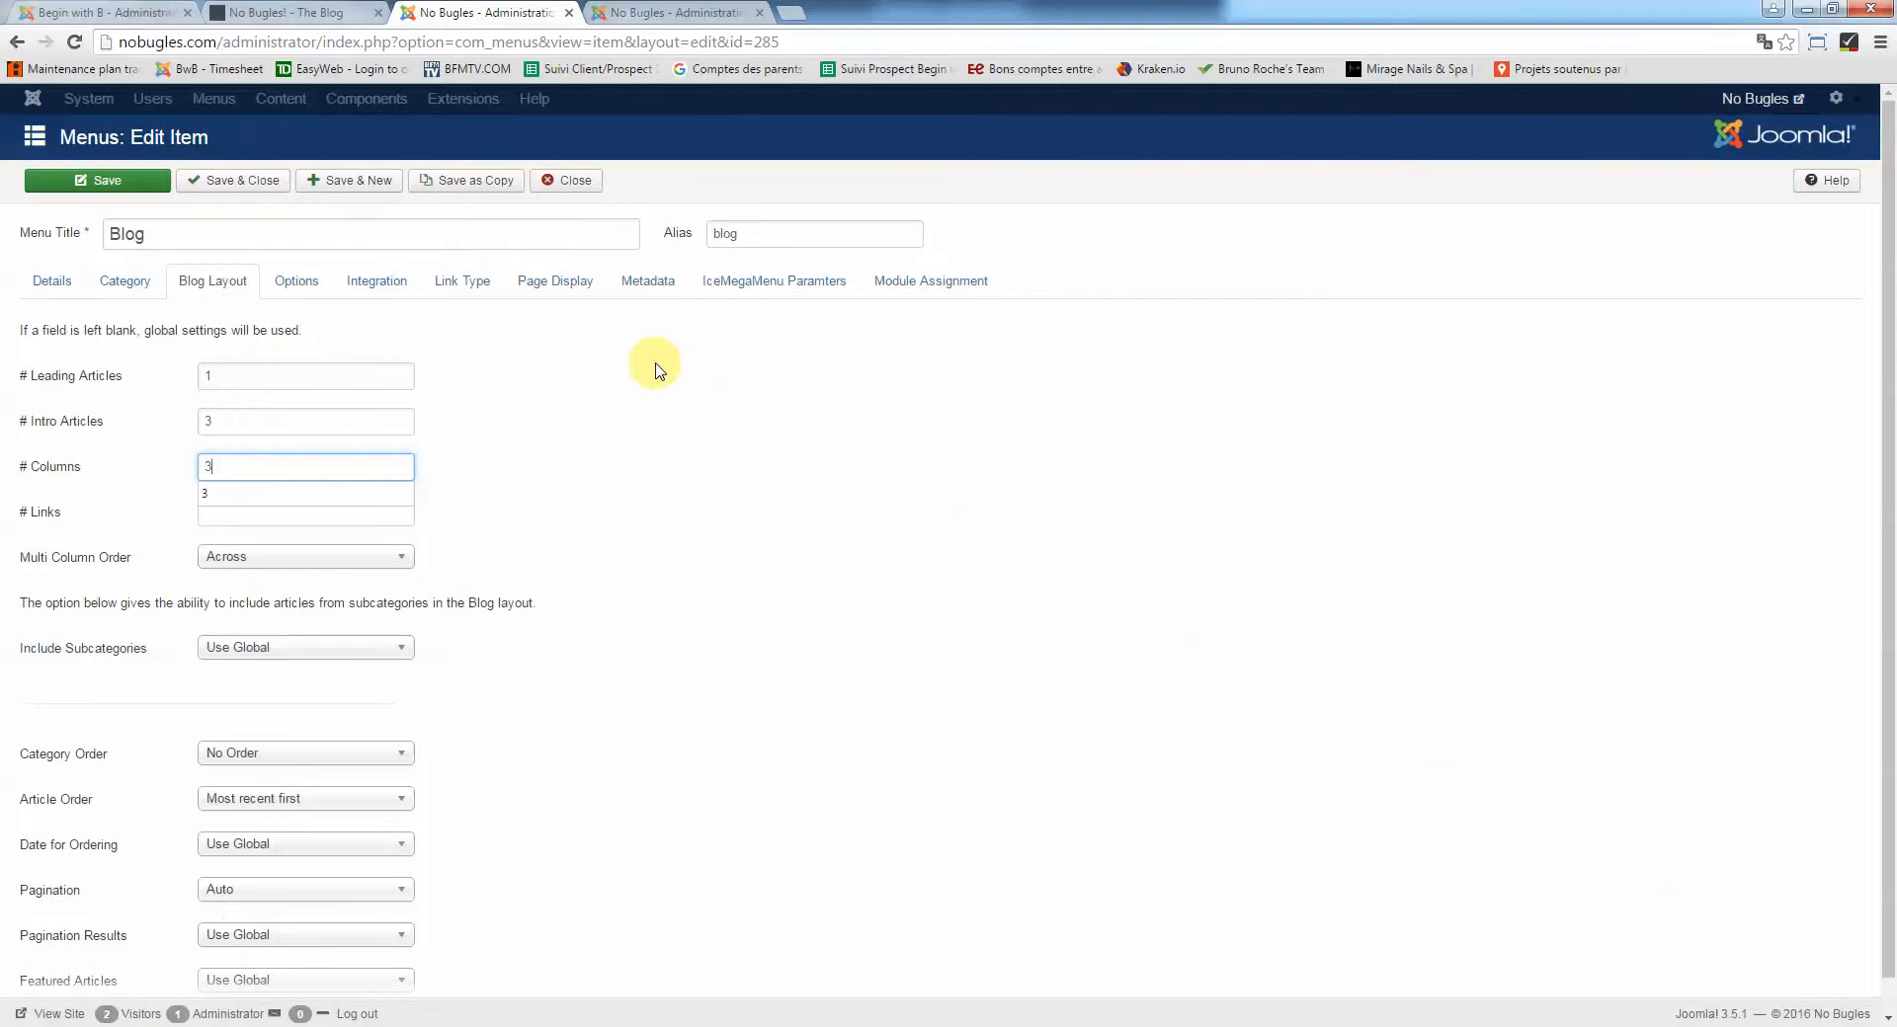
pyautogui.click(89, 180)
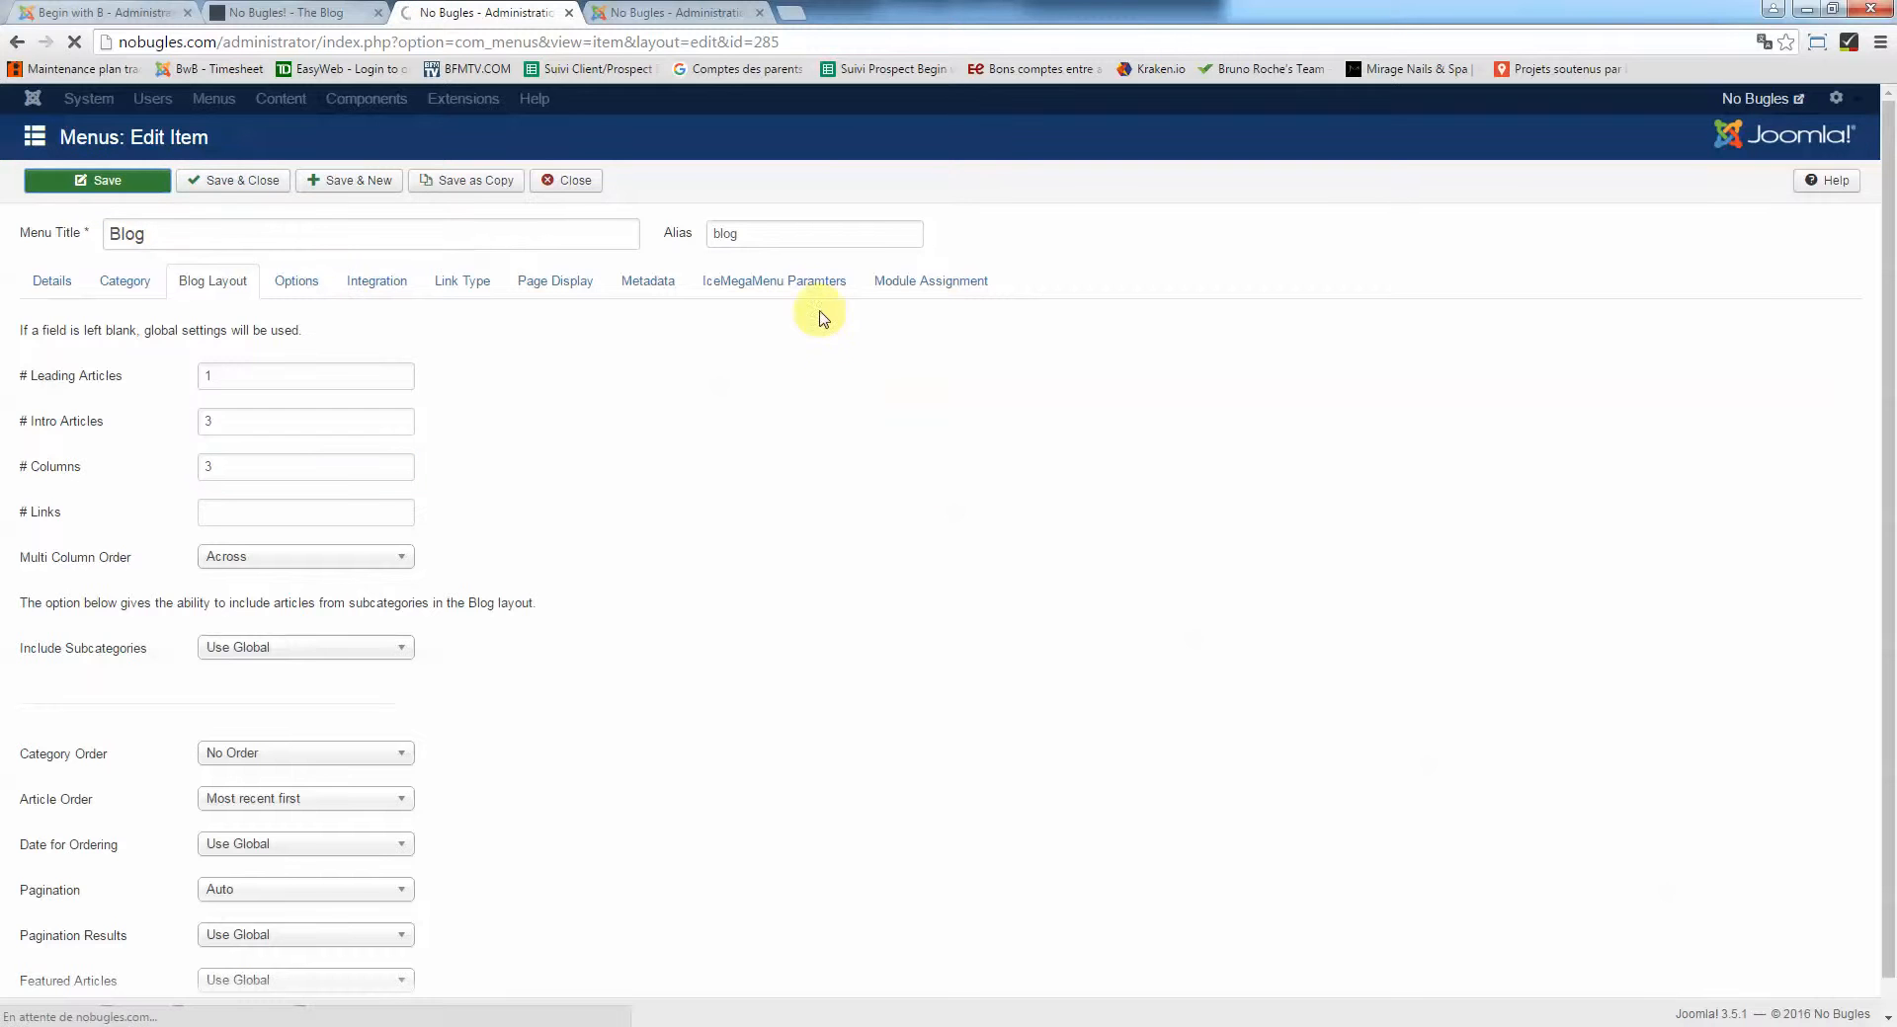
# Reload the public Blog page and examine the leading article and the intro article columns below it
pyautogui.click(276, 16)
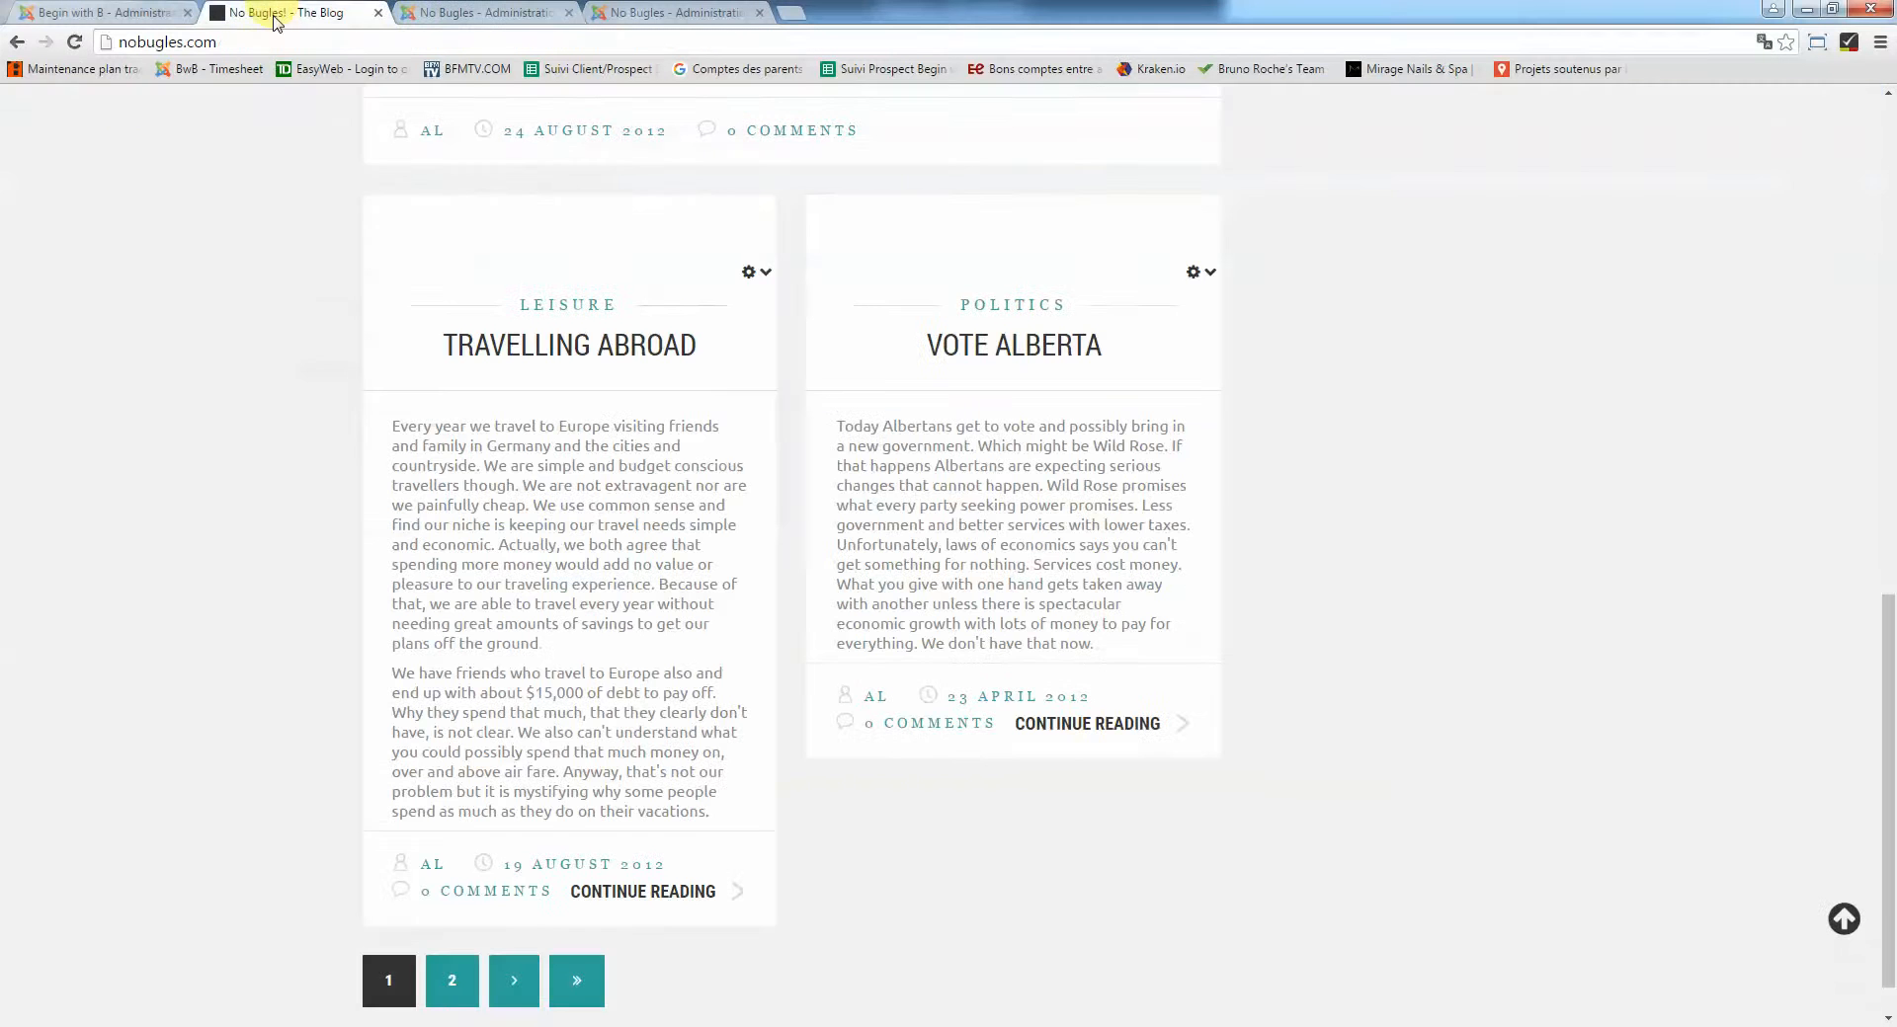
pyautogui.click(74, 45)
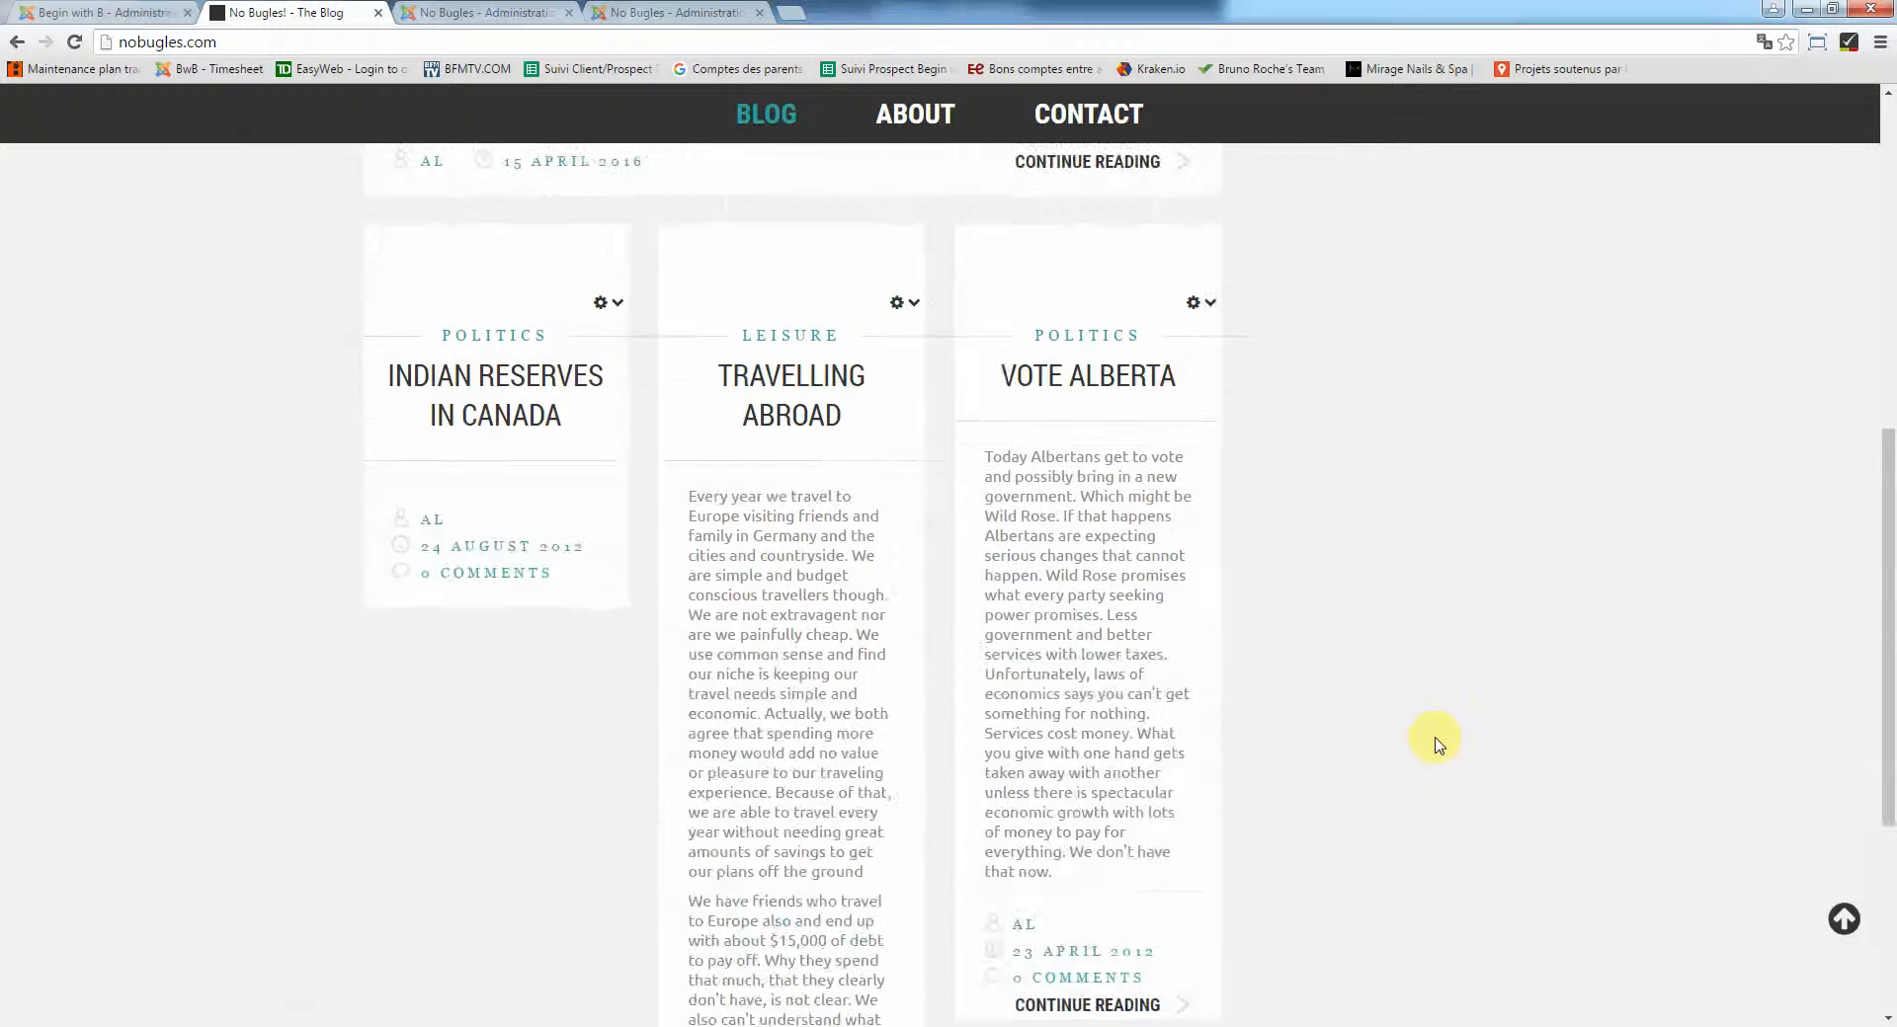
pyautogui.scroll(8, 1436, 741)
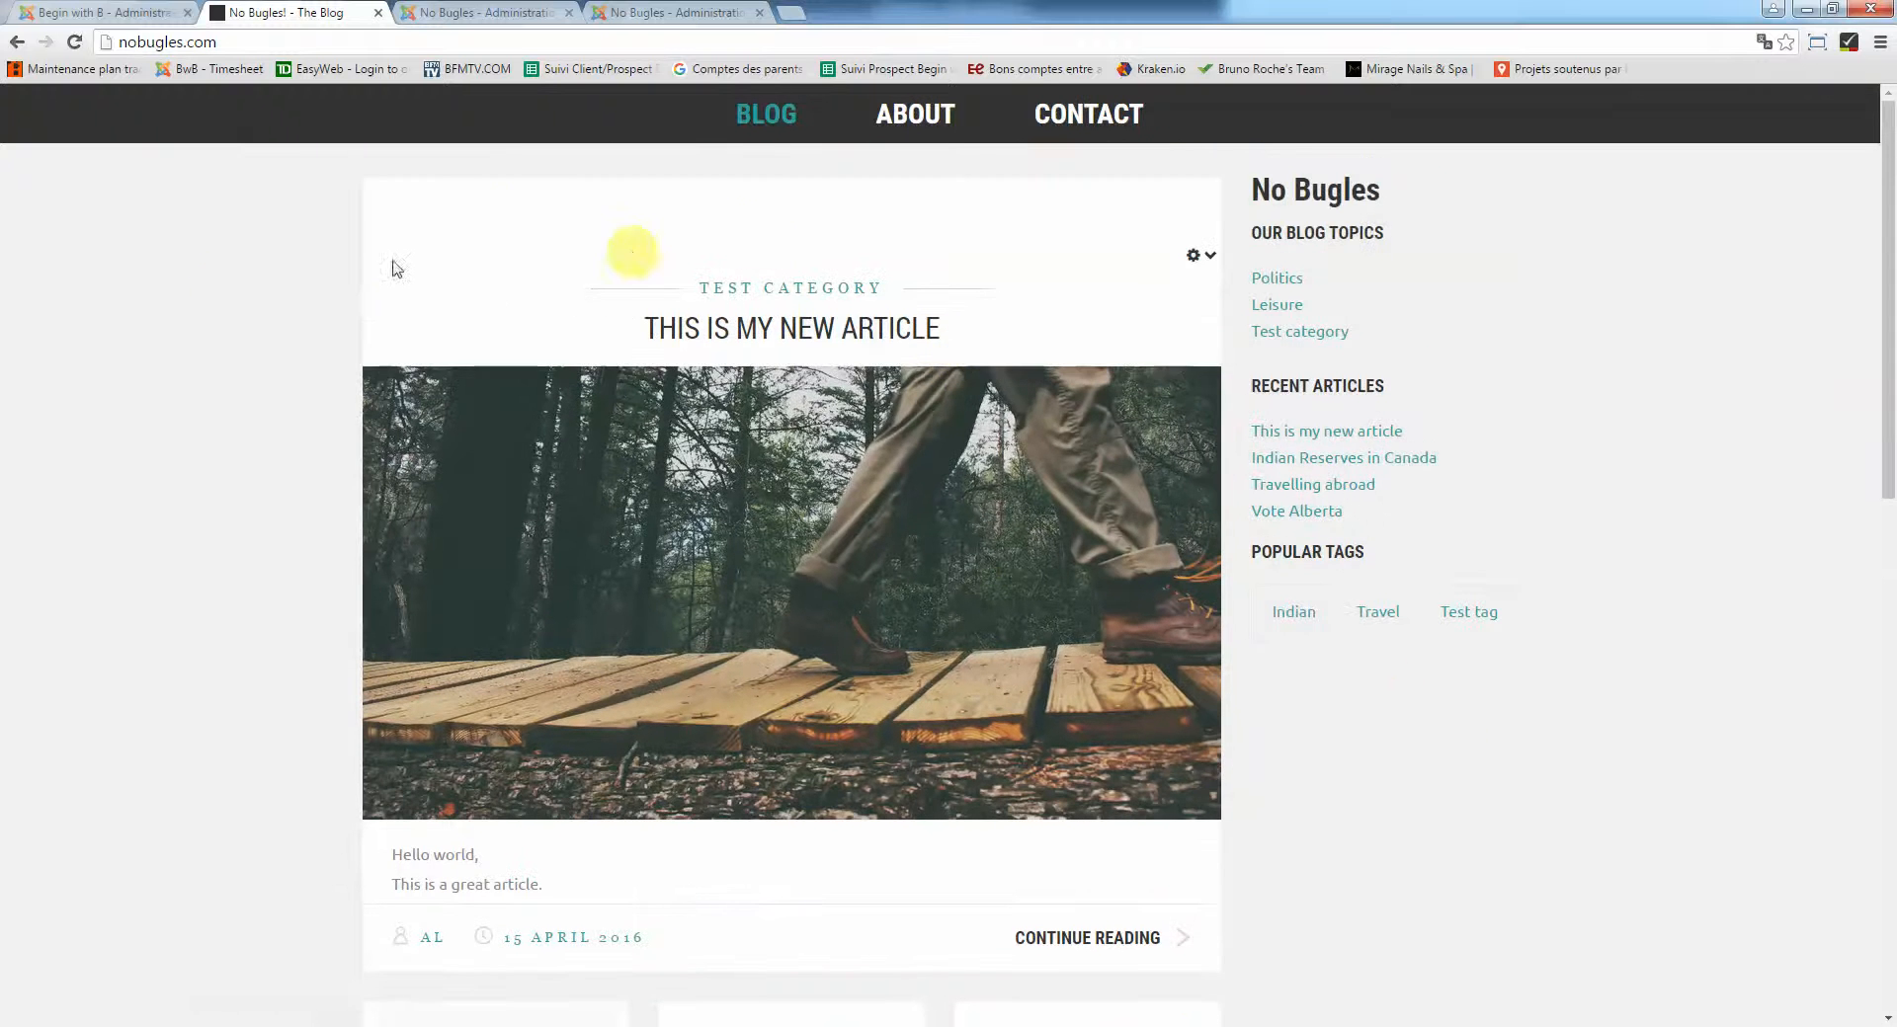
pyautogui.scroll(-7, 225, 326)
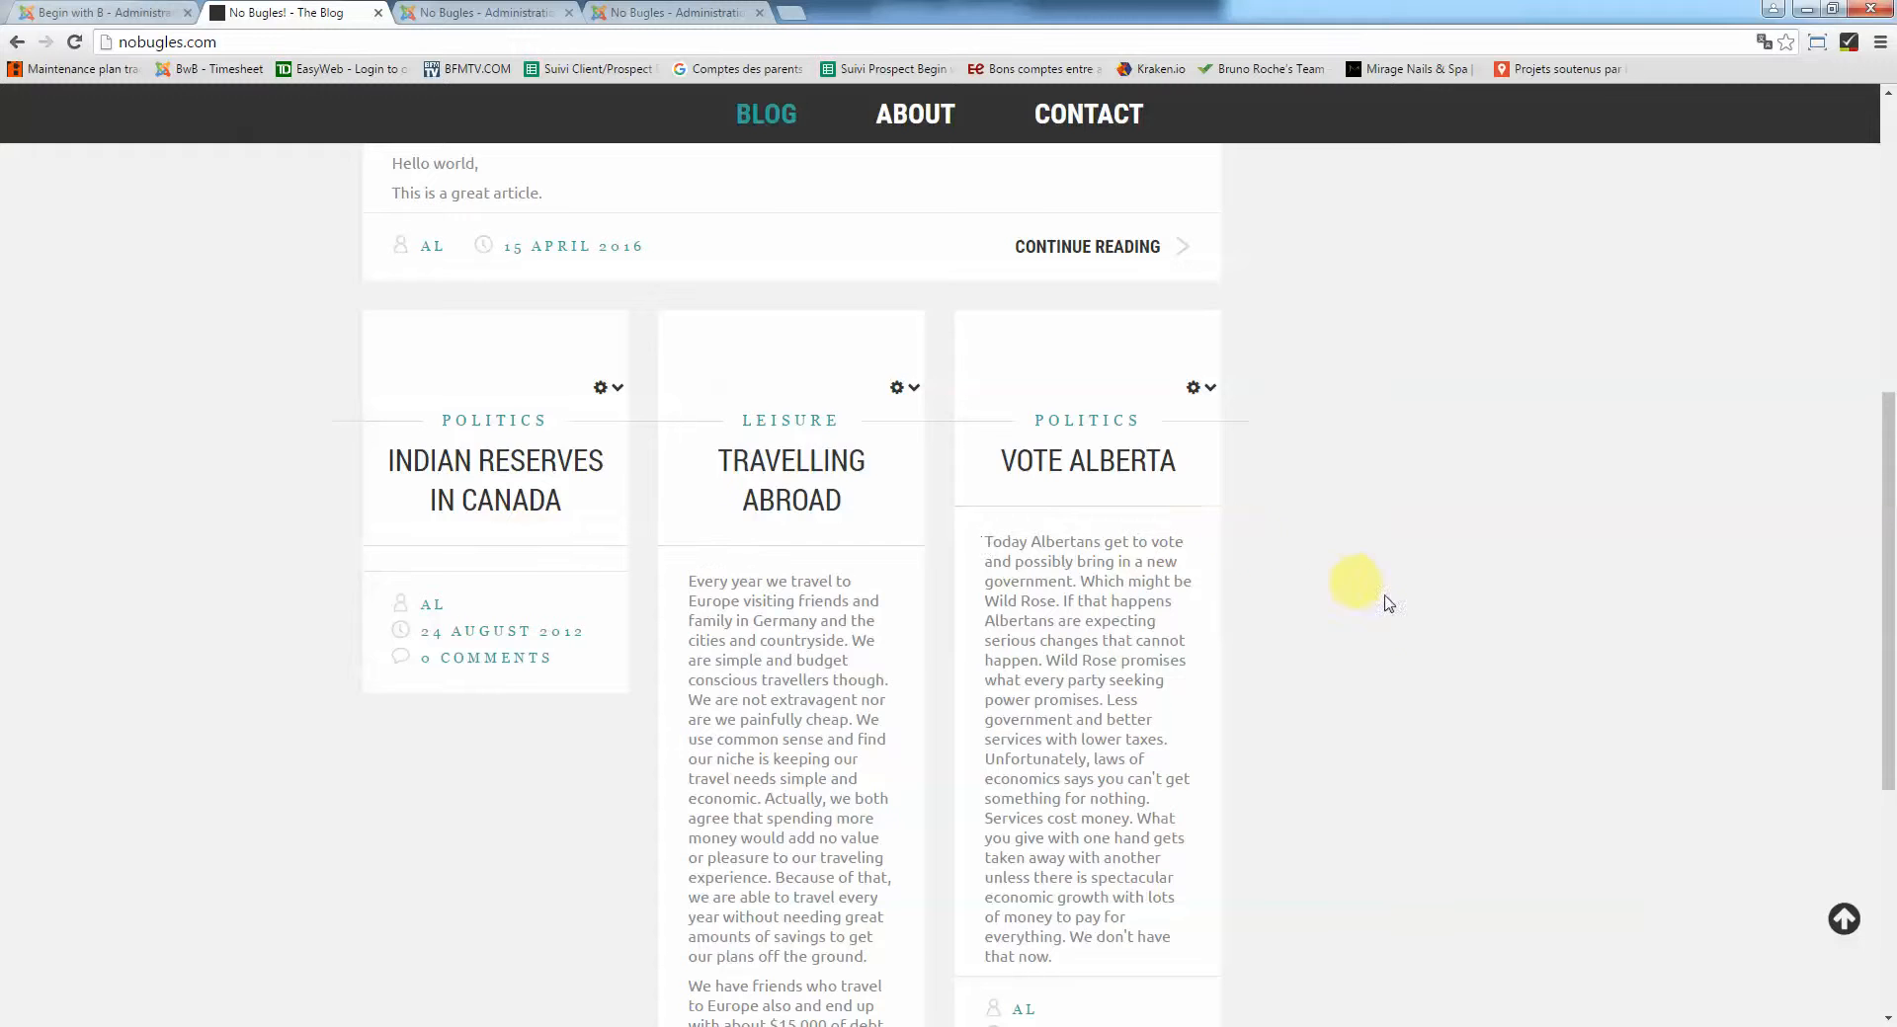
pyautogui.scroll(-5, 1418, 623)
pyautogui.scroll(6, 1403, 615)
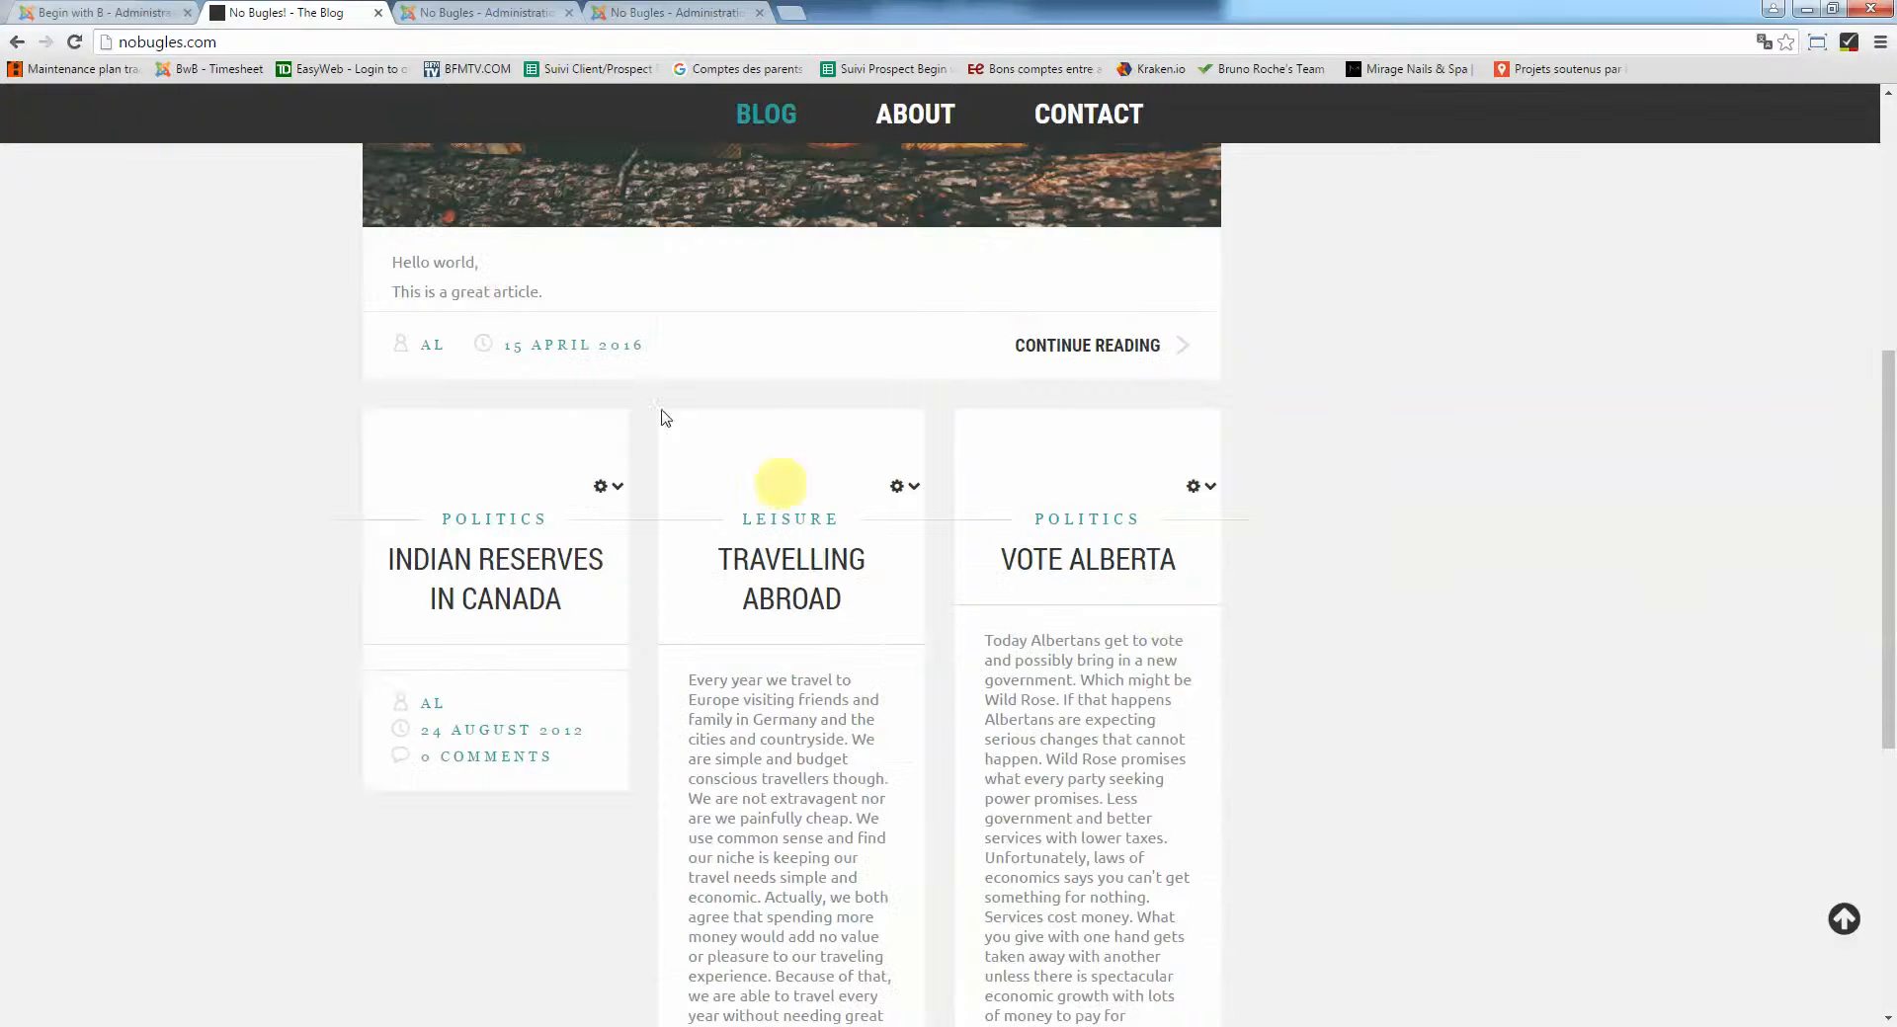
# Set the Blog menu item's number of columns to 1 and number of intro articles to 100 in the Blog Layout
pyautogui.click(453, 12)
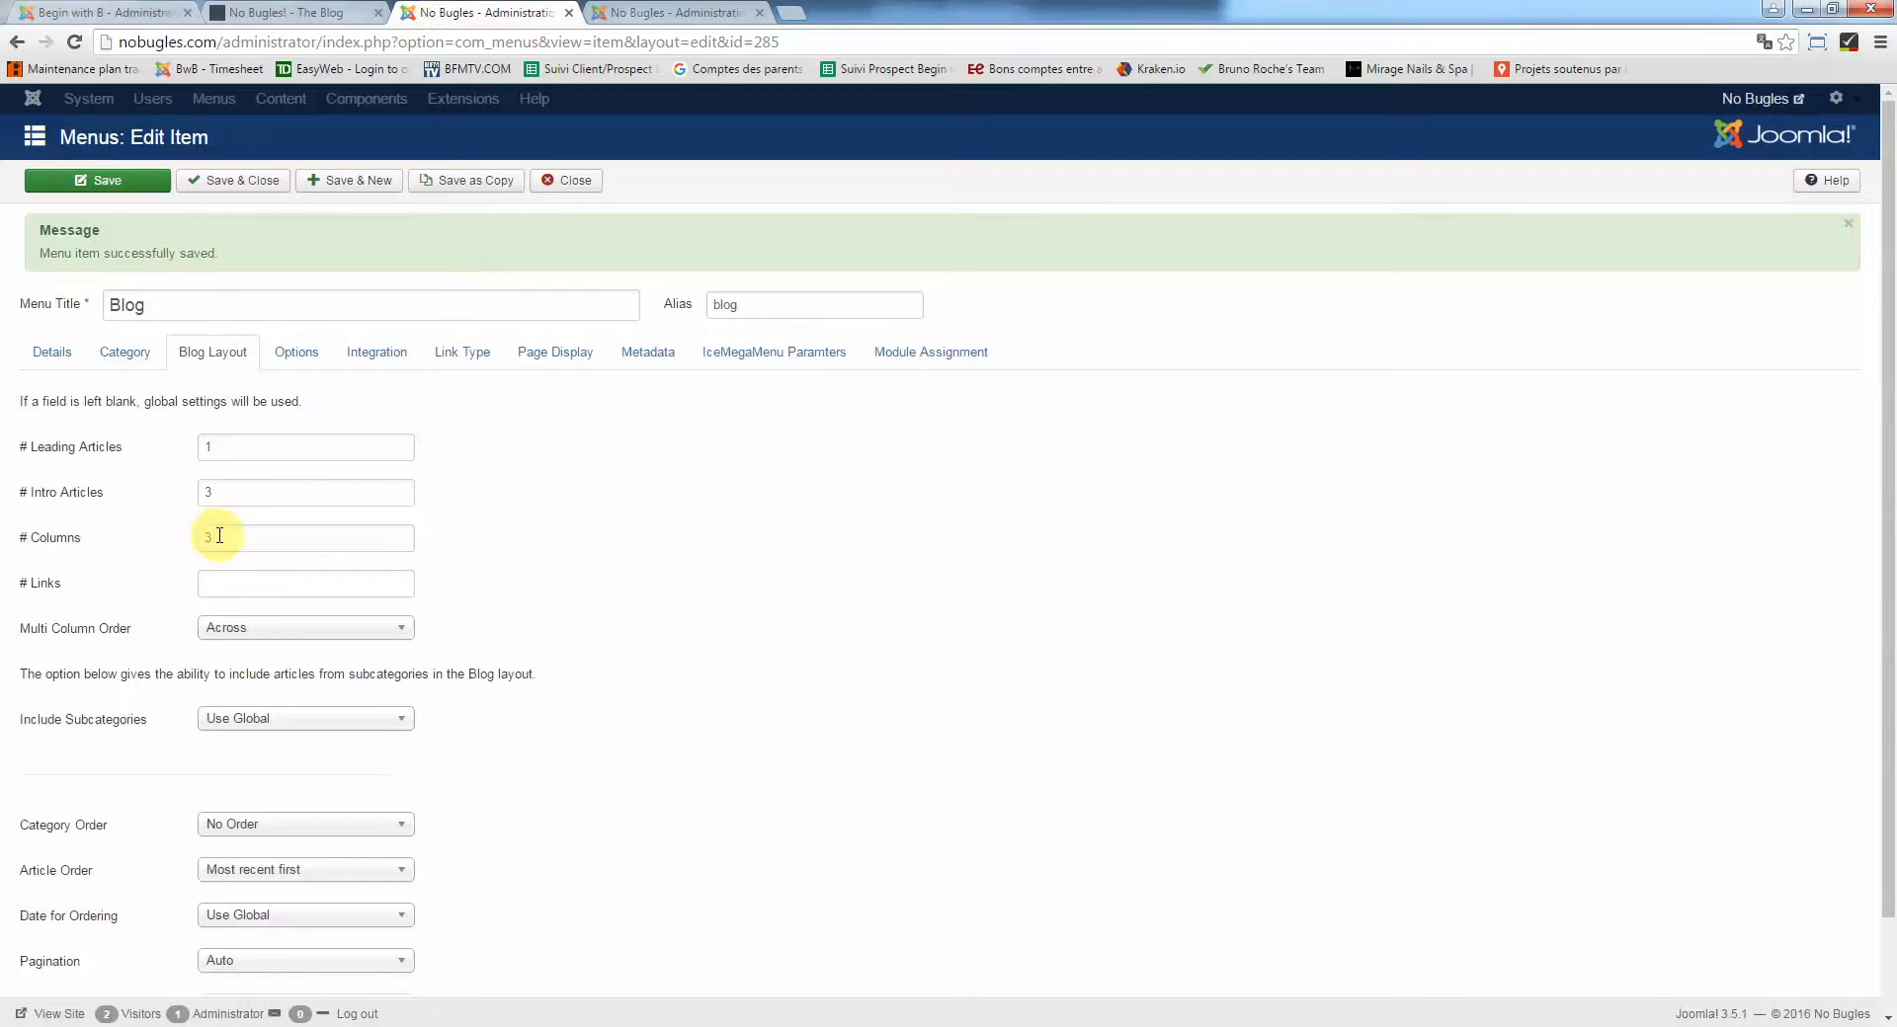
pyautogui.moveTo(213, 538); pyautogui.dragTo(186, 546)
pyautogui.write('1')
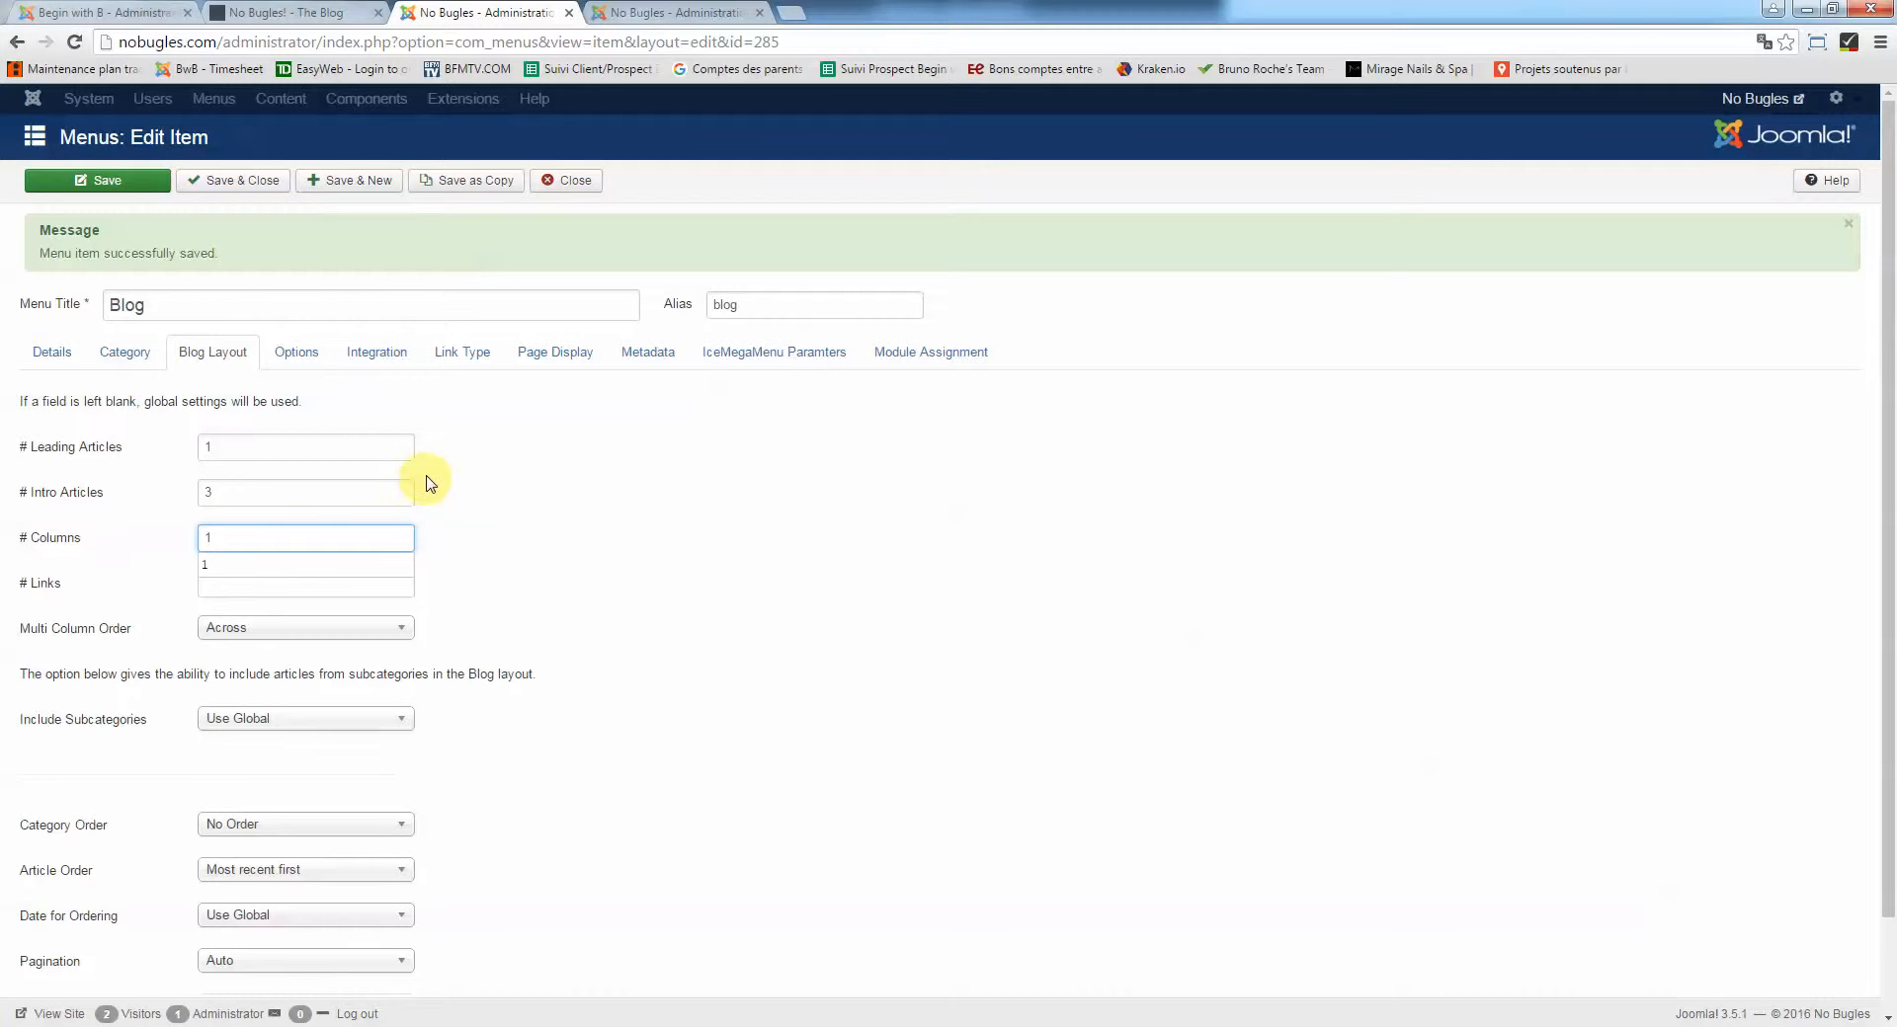
pyautogui.click(217, 501)
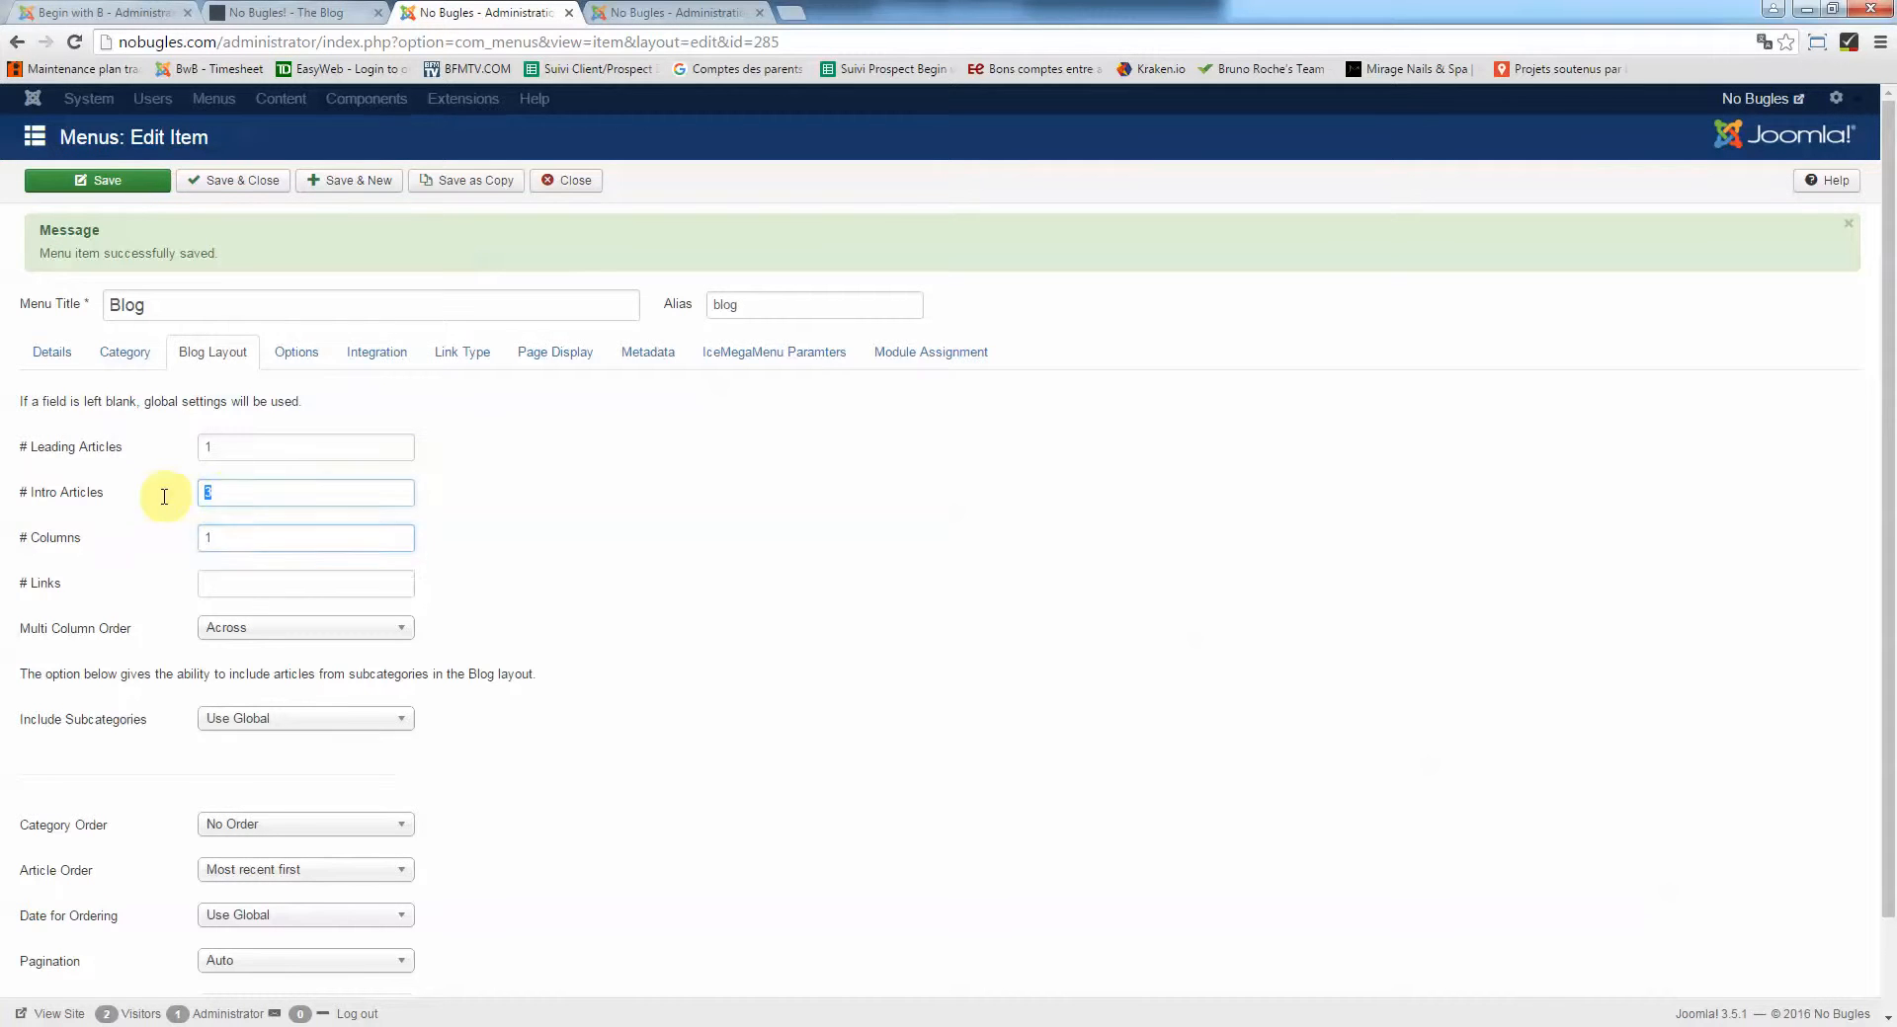
pyautogui.write('100')
pyautogui.click(617, 487)
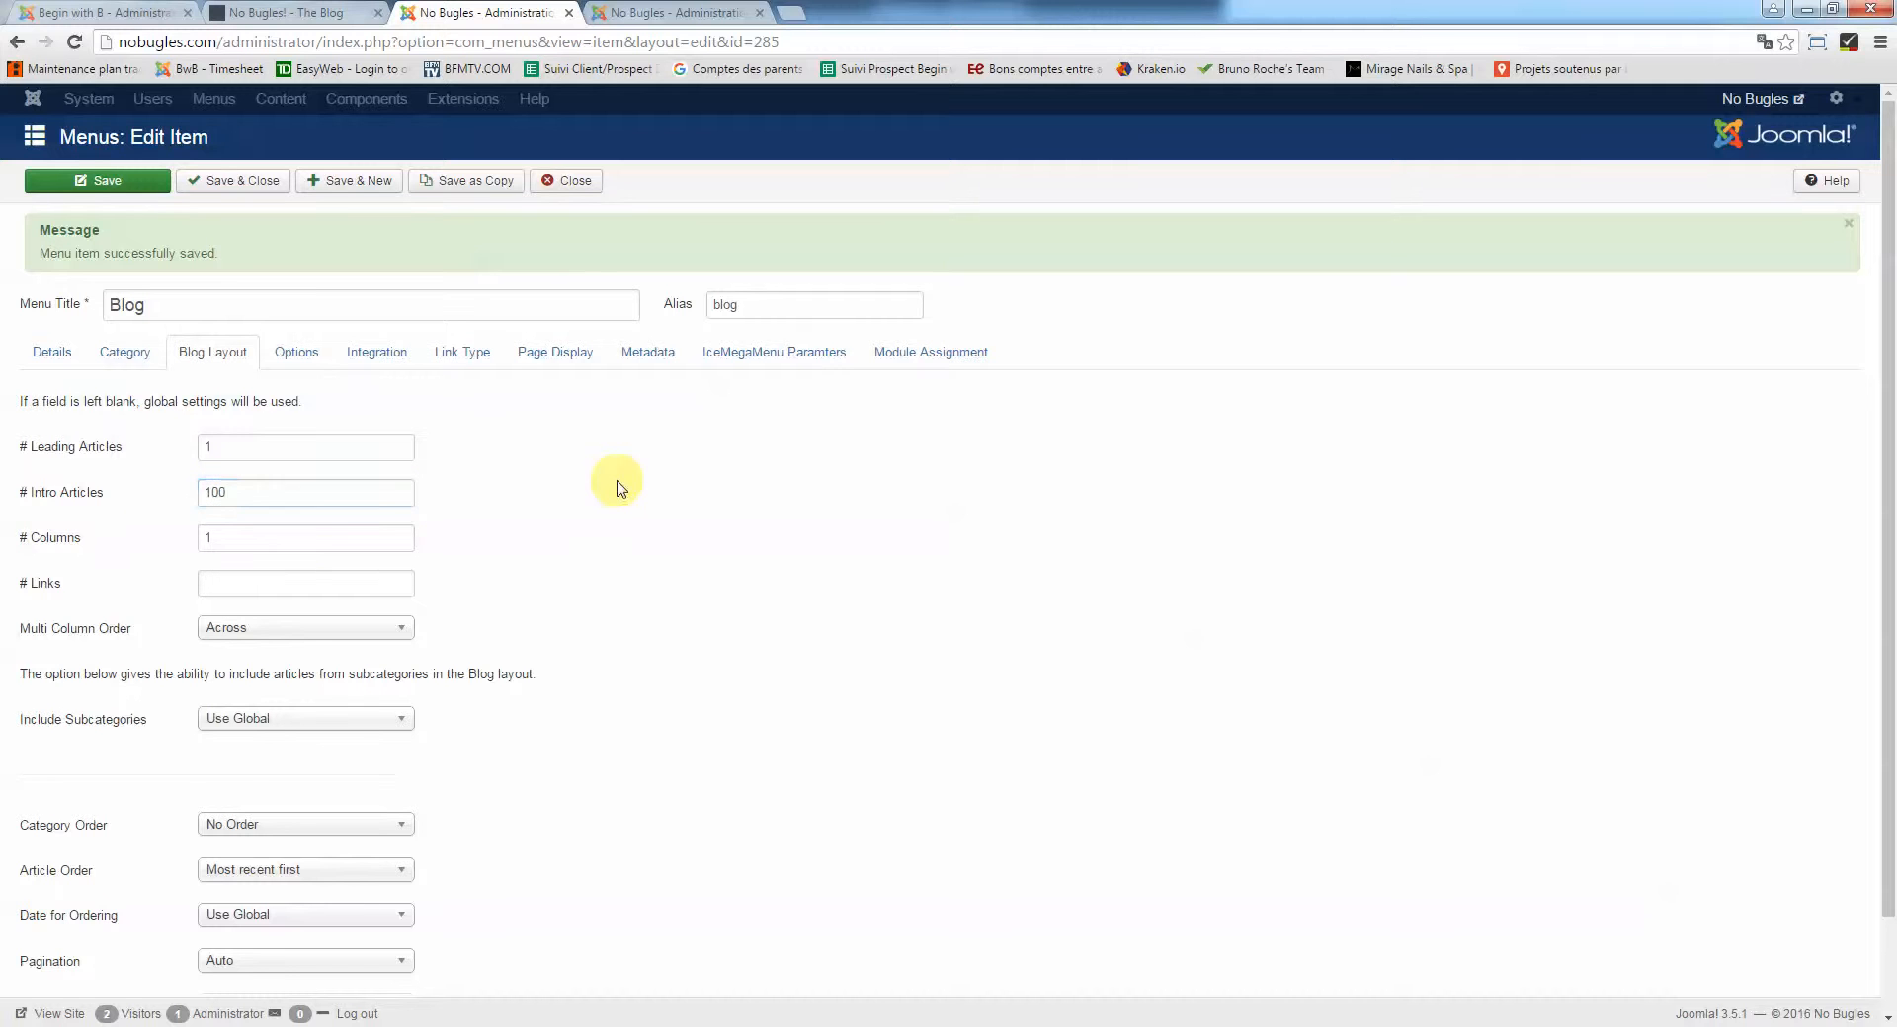
pyautogui.click(222, 492)
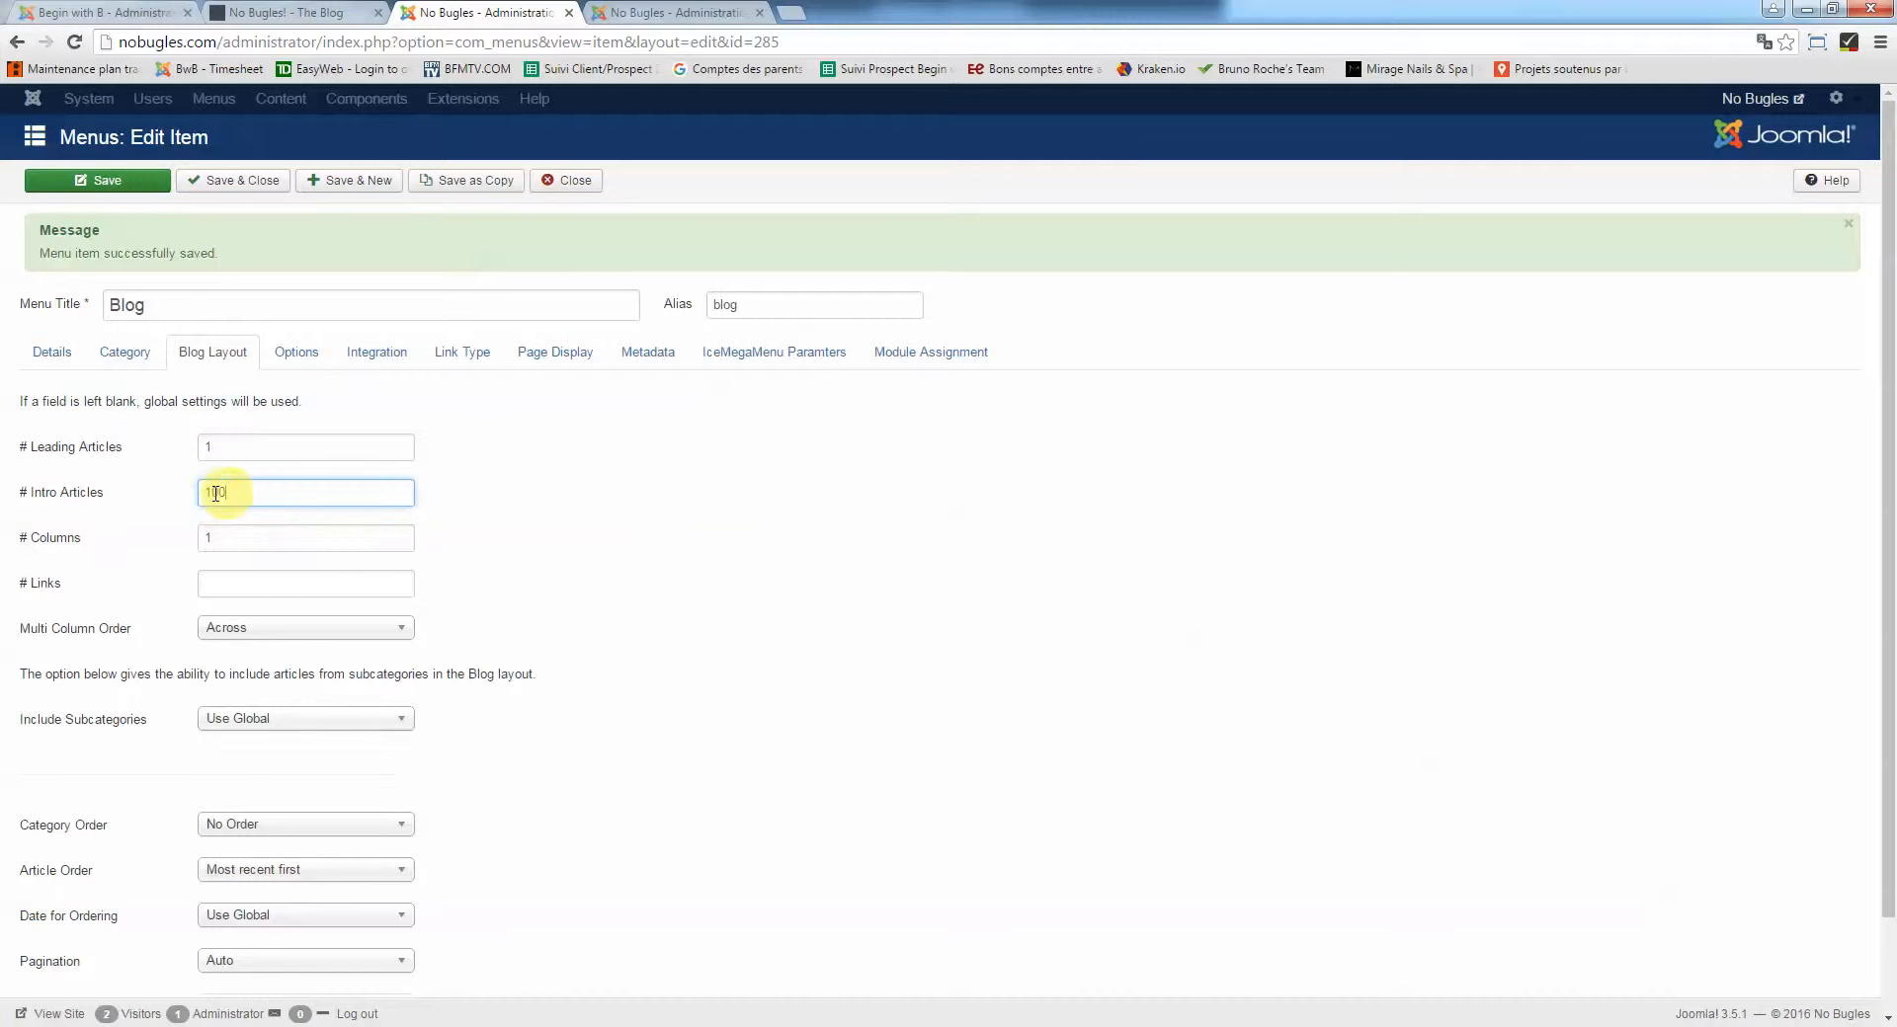
pyautogui.click(746, 523)
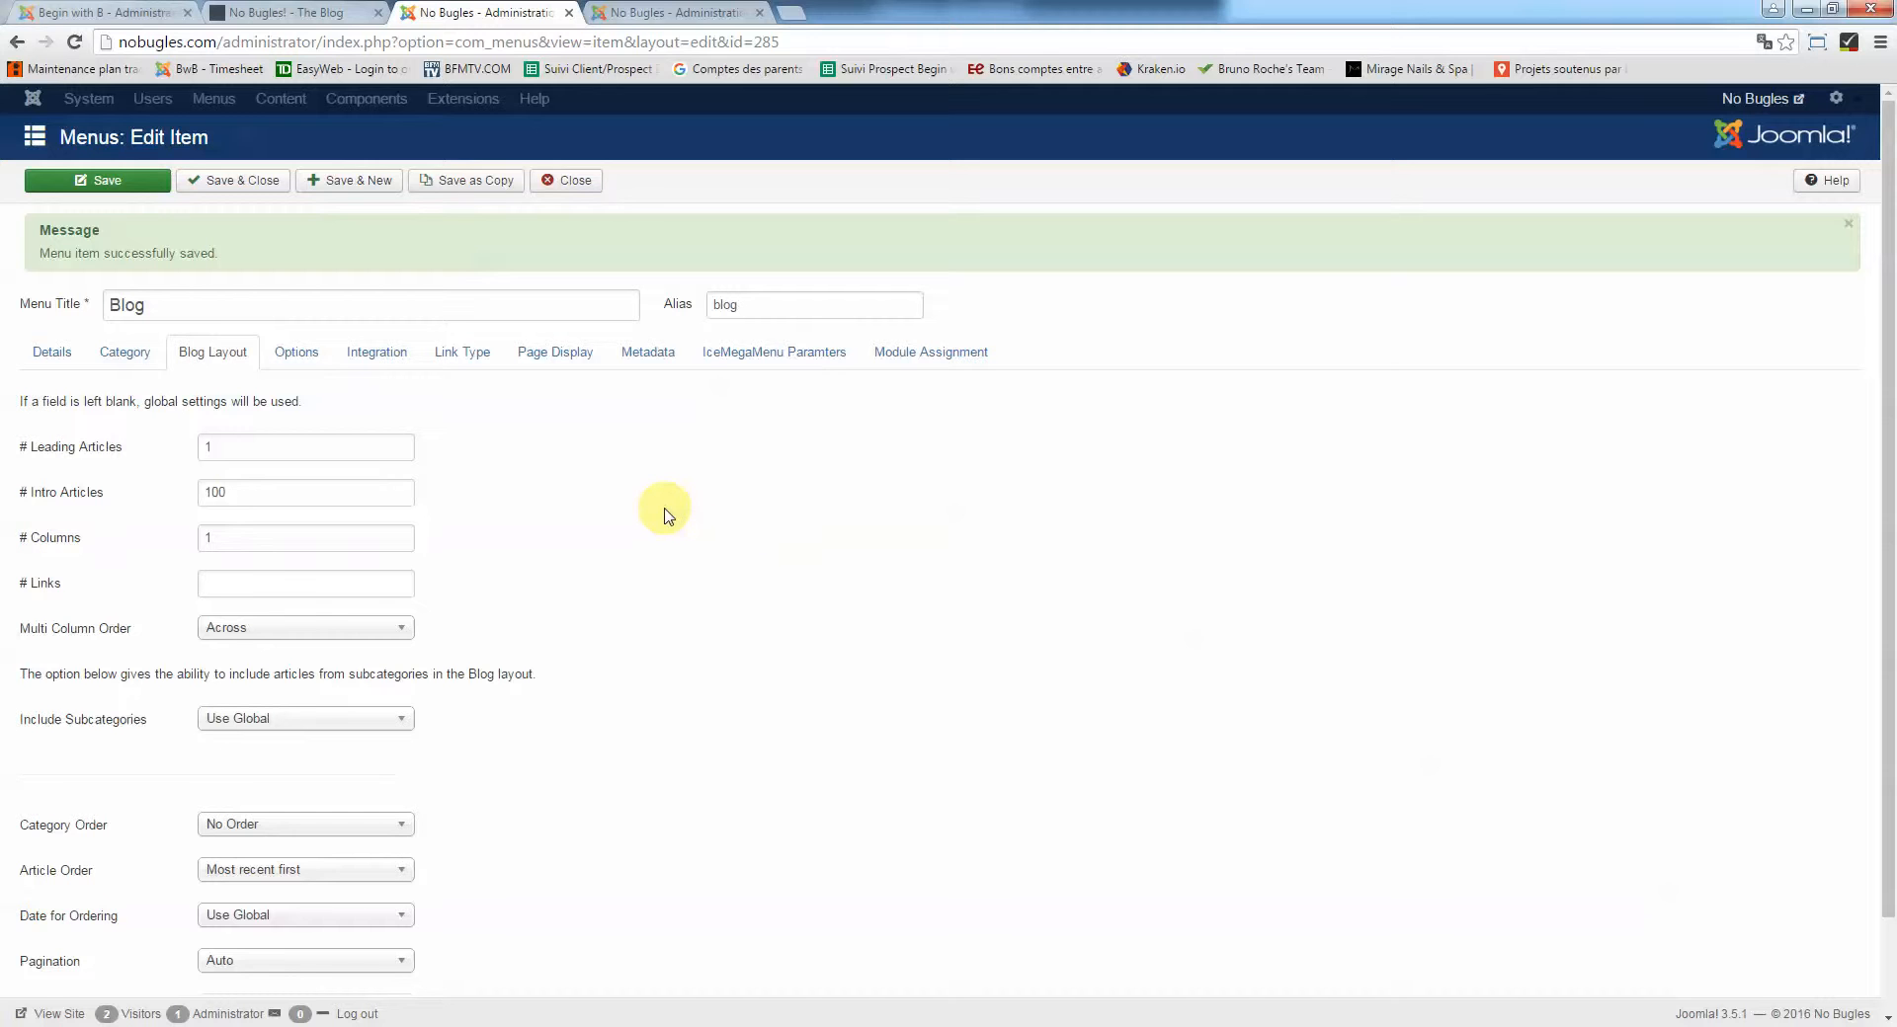
pyautogui.doubleClick(222, 491)
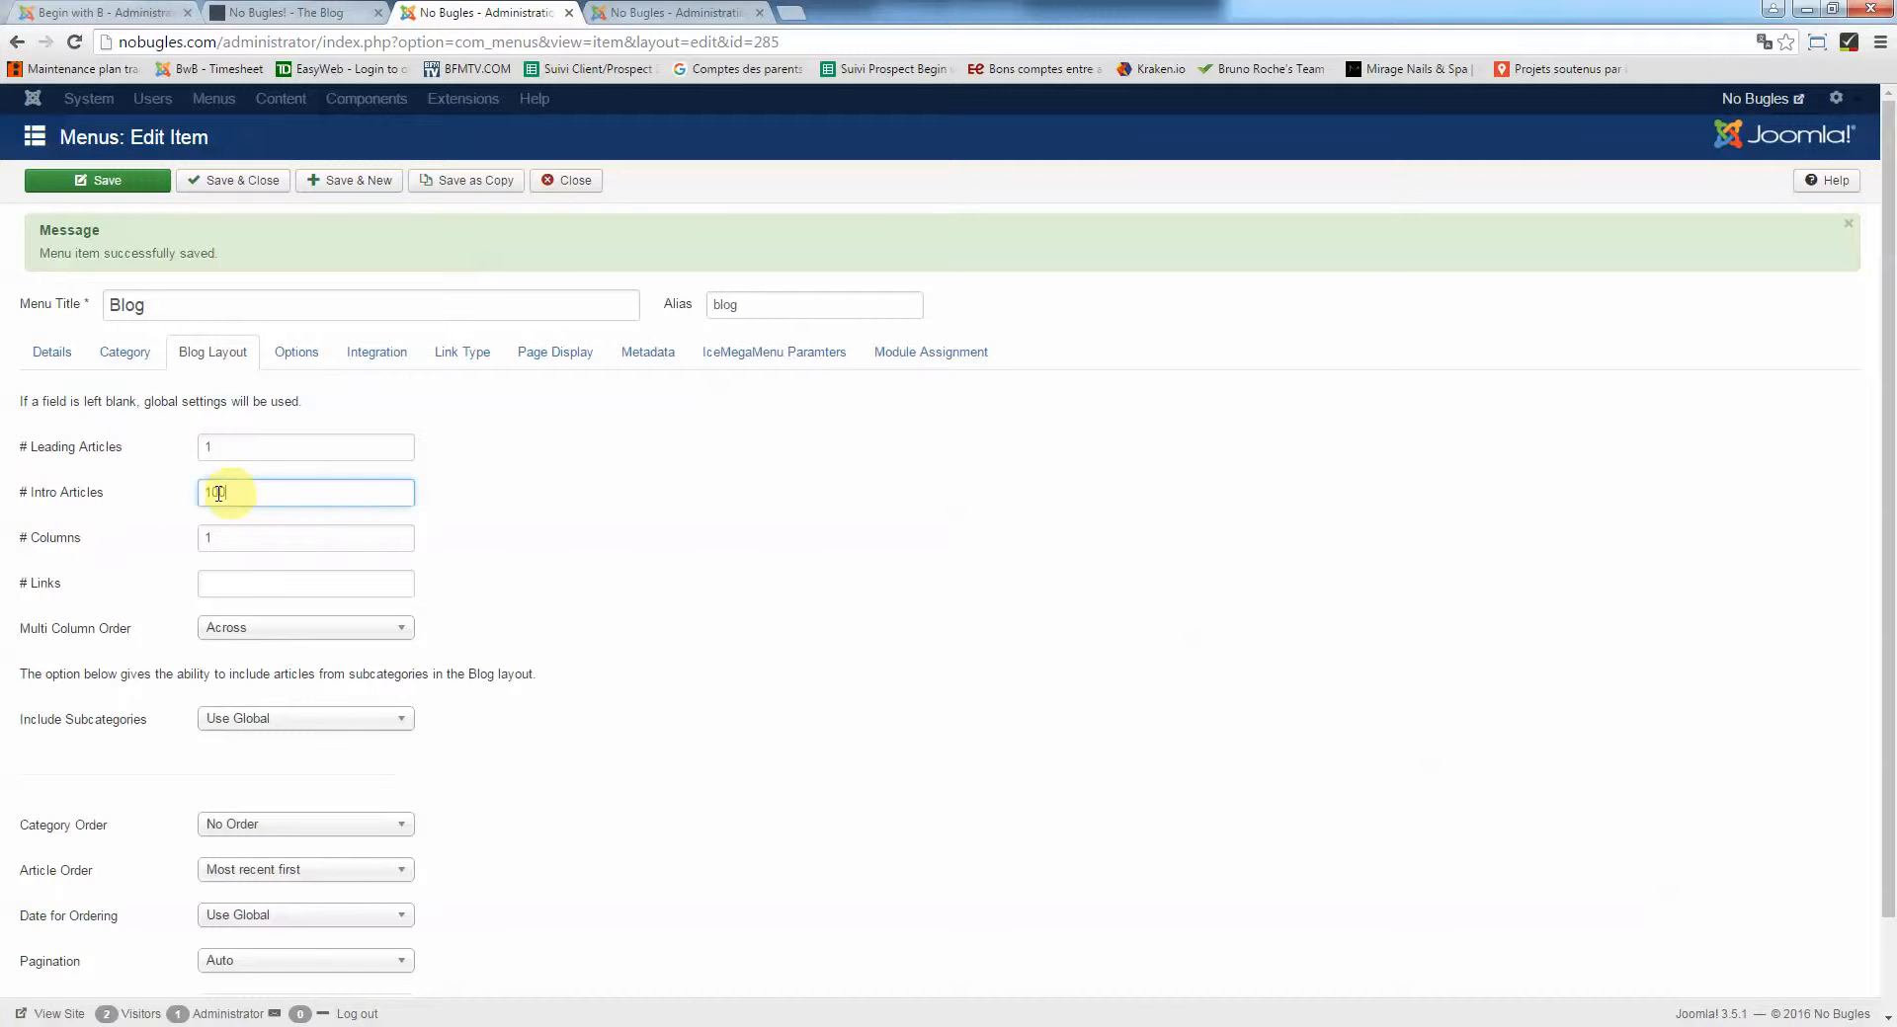
pyautogui.click(835, 555)
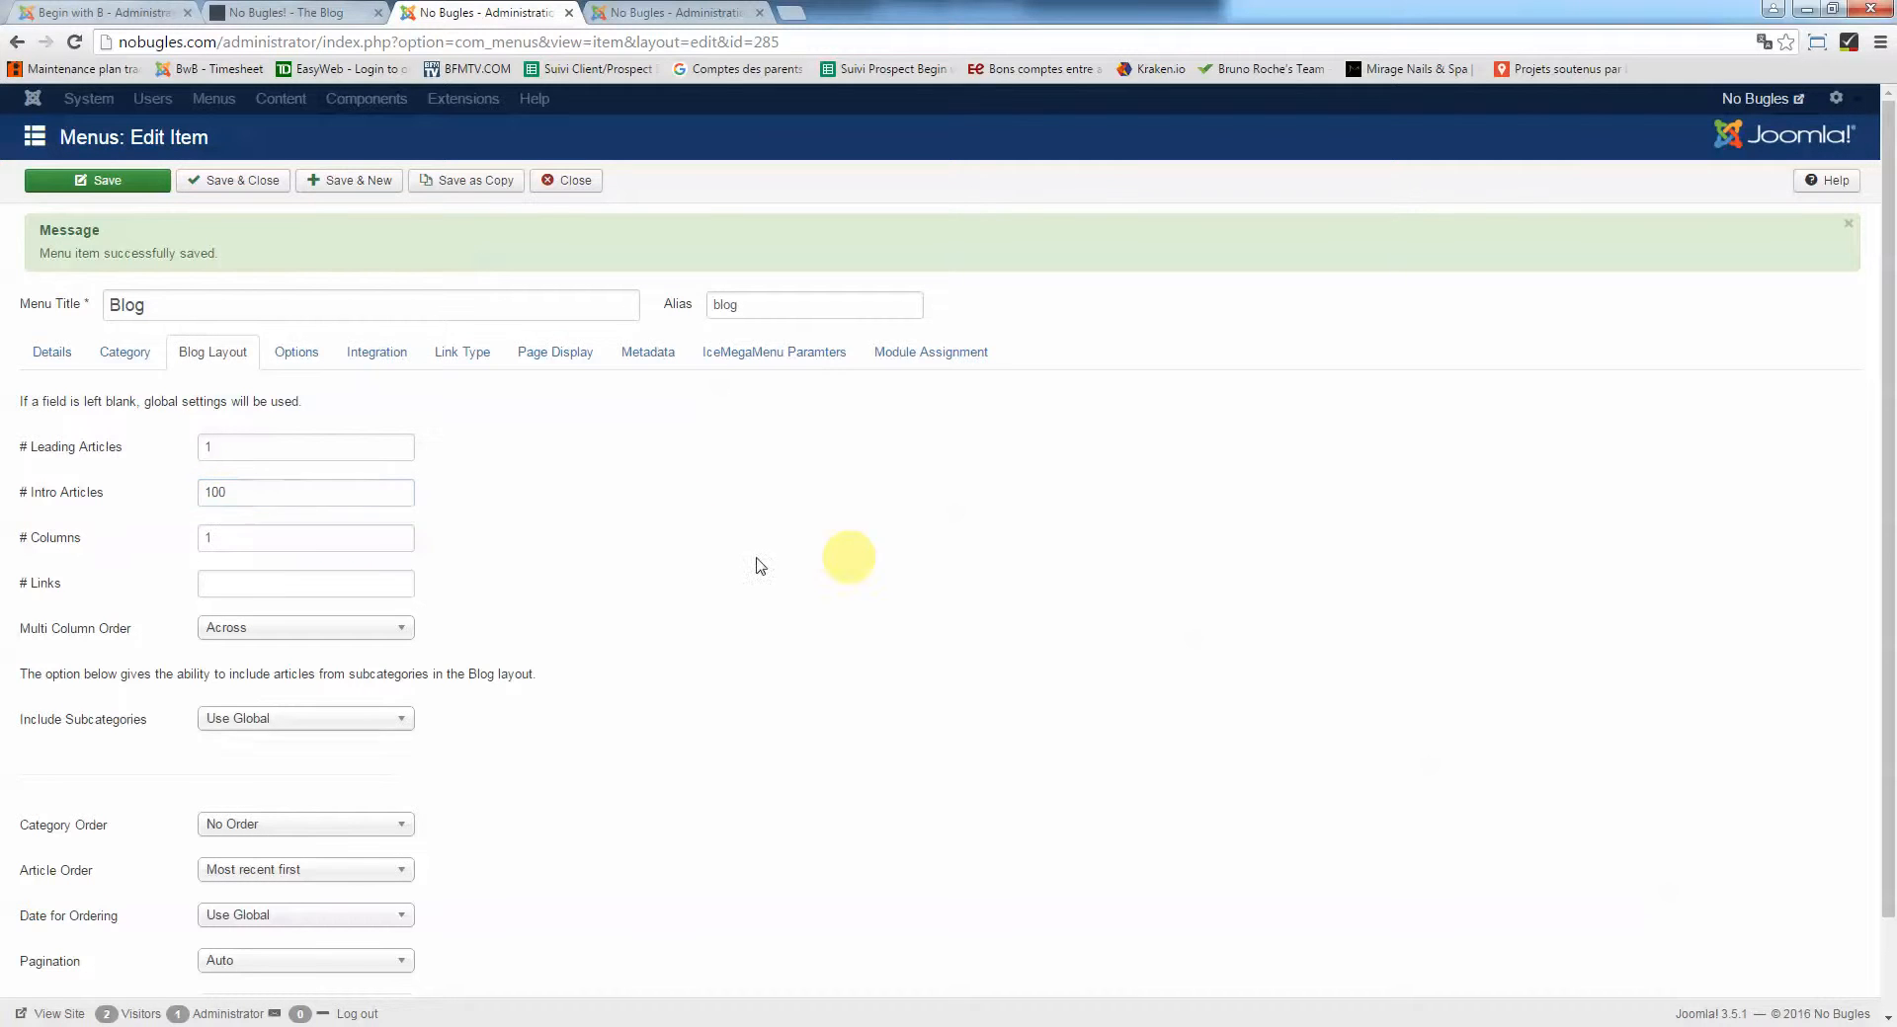
# Review the Blog Layout's ordering and pagination settings, including the choices available for Category Order
pyautogui.scroll(-1, 748, 591)
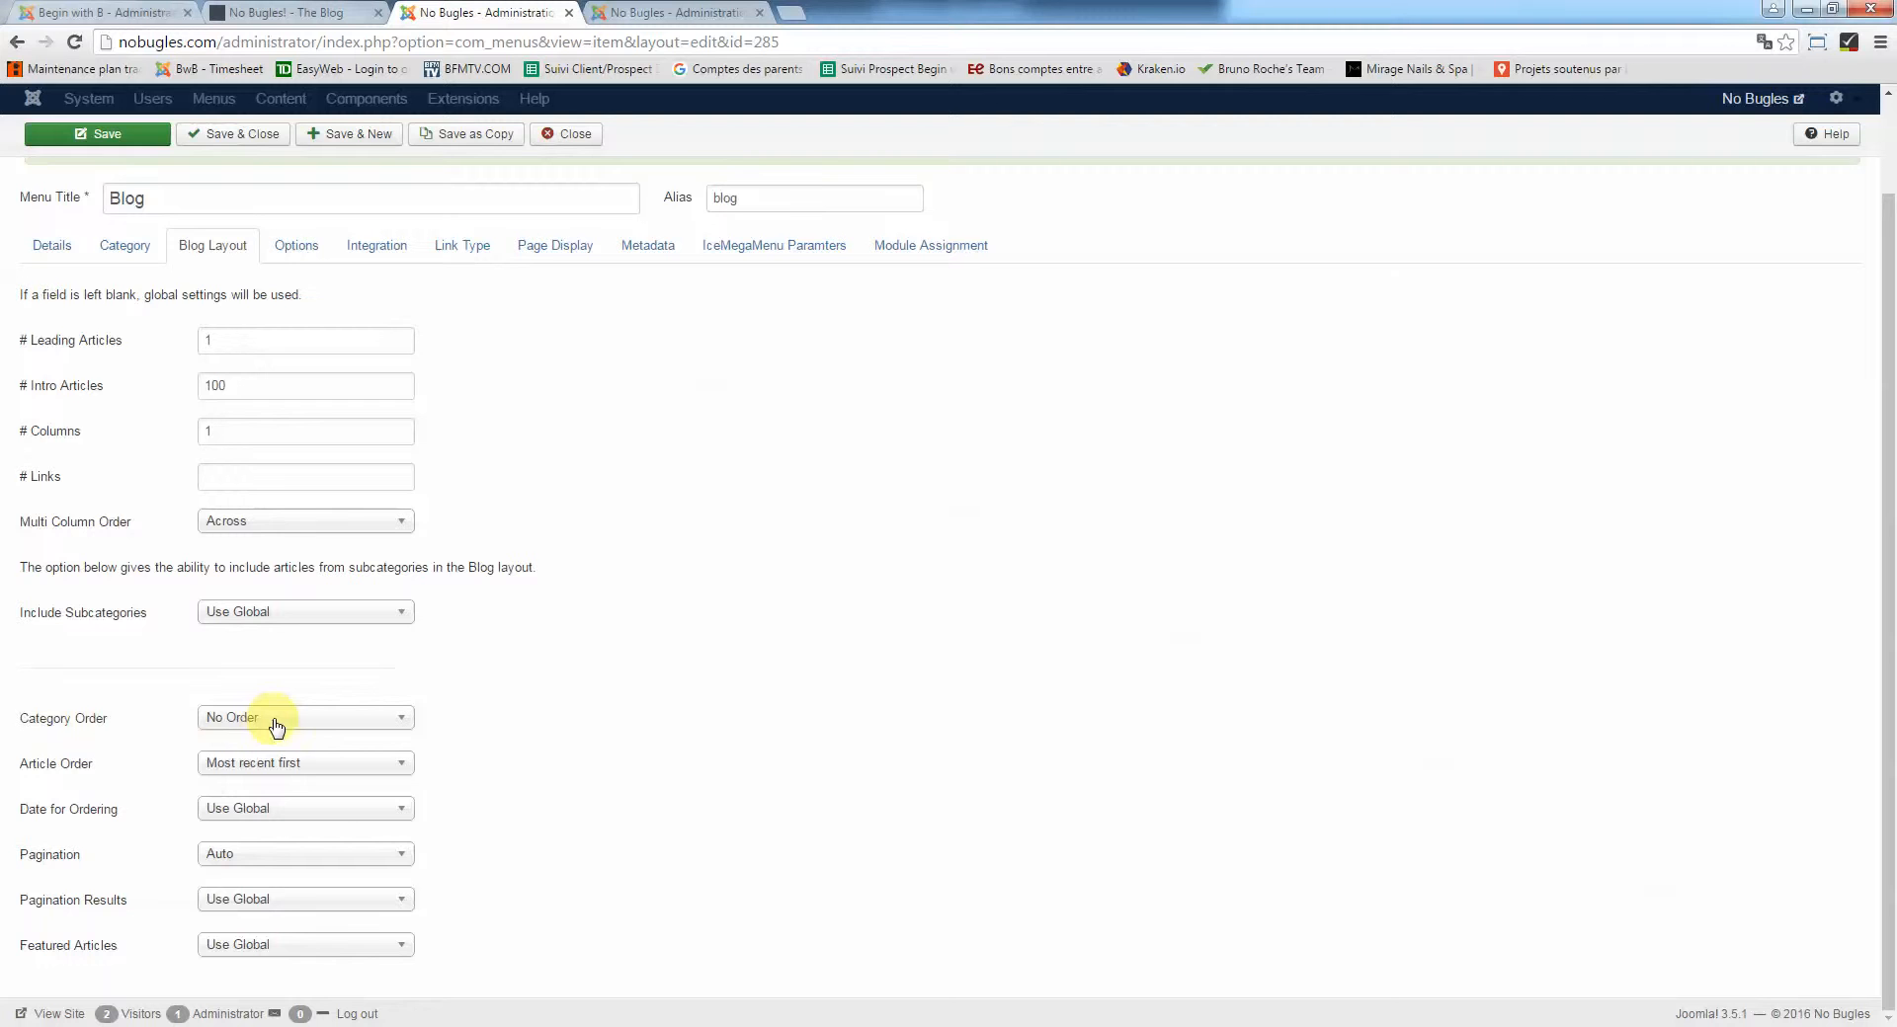
pyautogui.scroll(1, 998, 670)
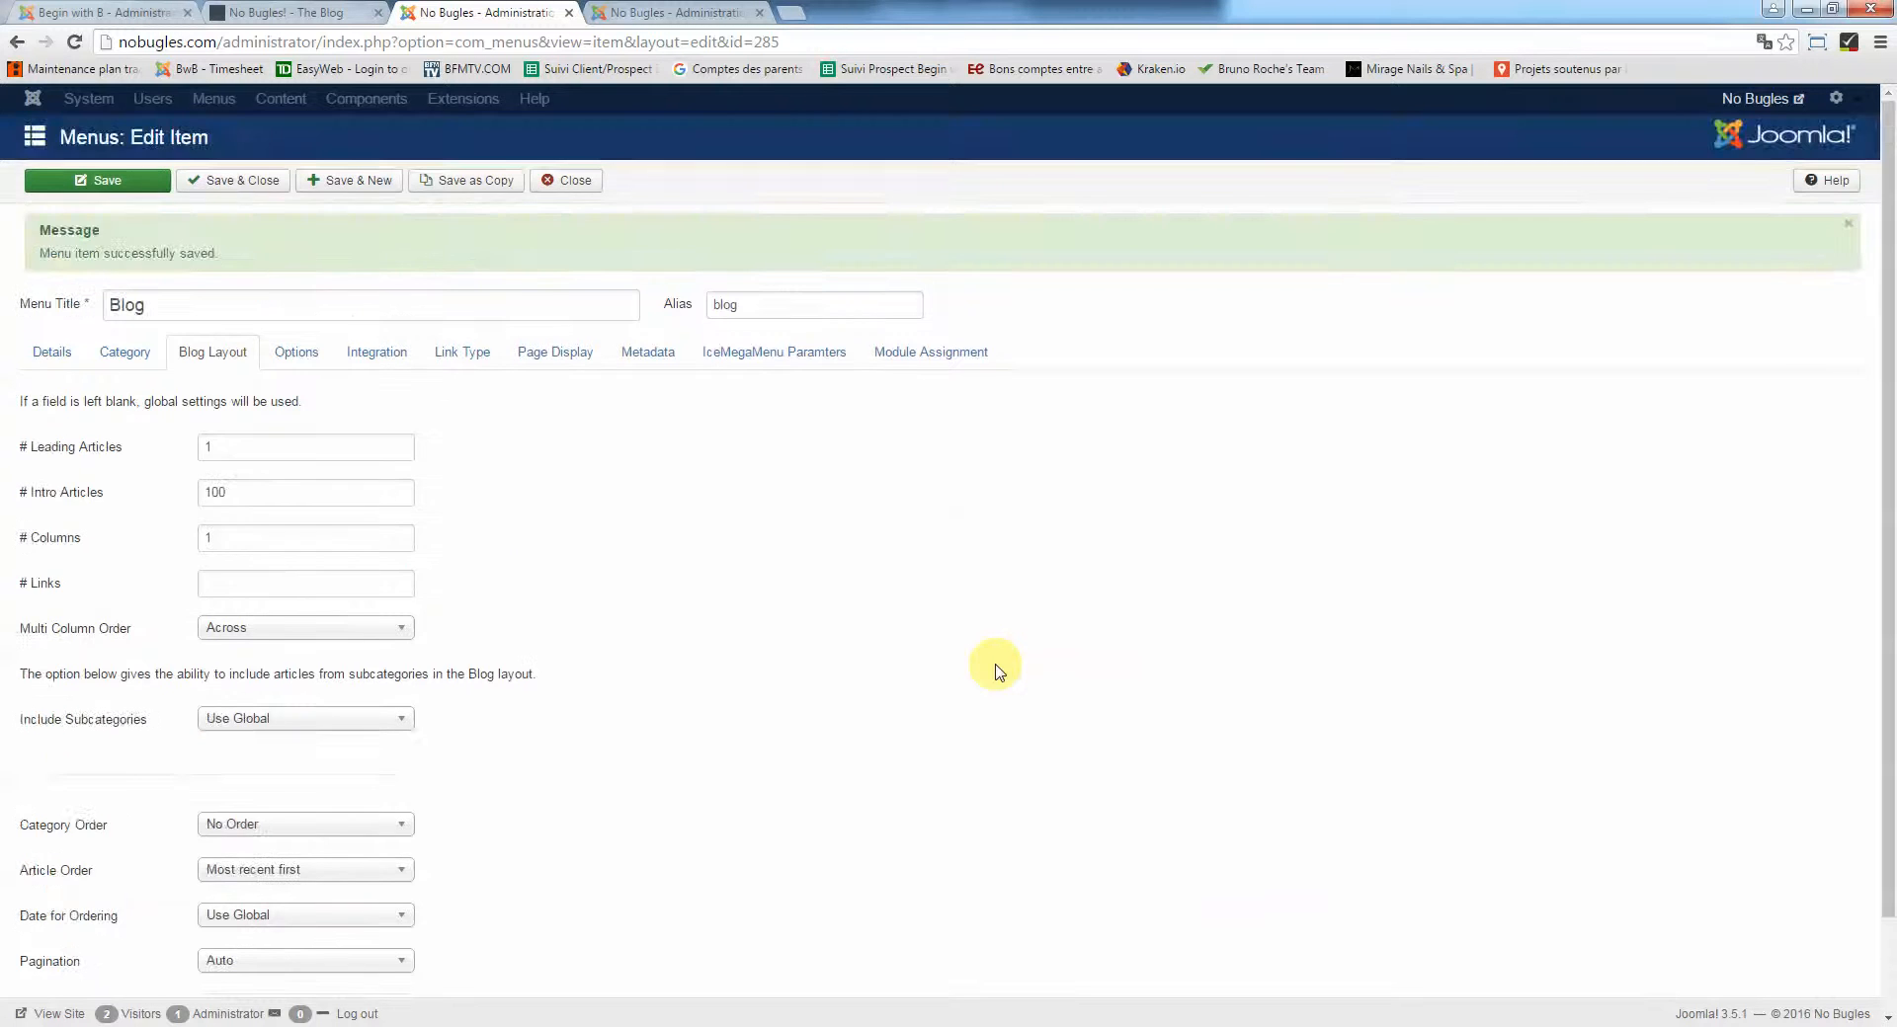
pyautogui.scroll(-1, 998, 671)
pyautogui.click(306, 728)
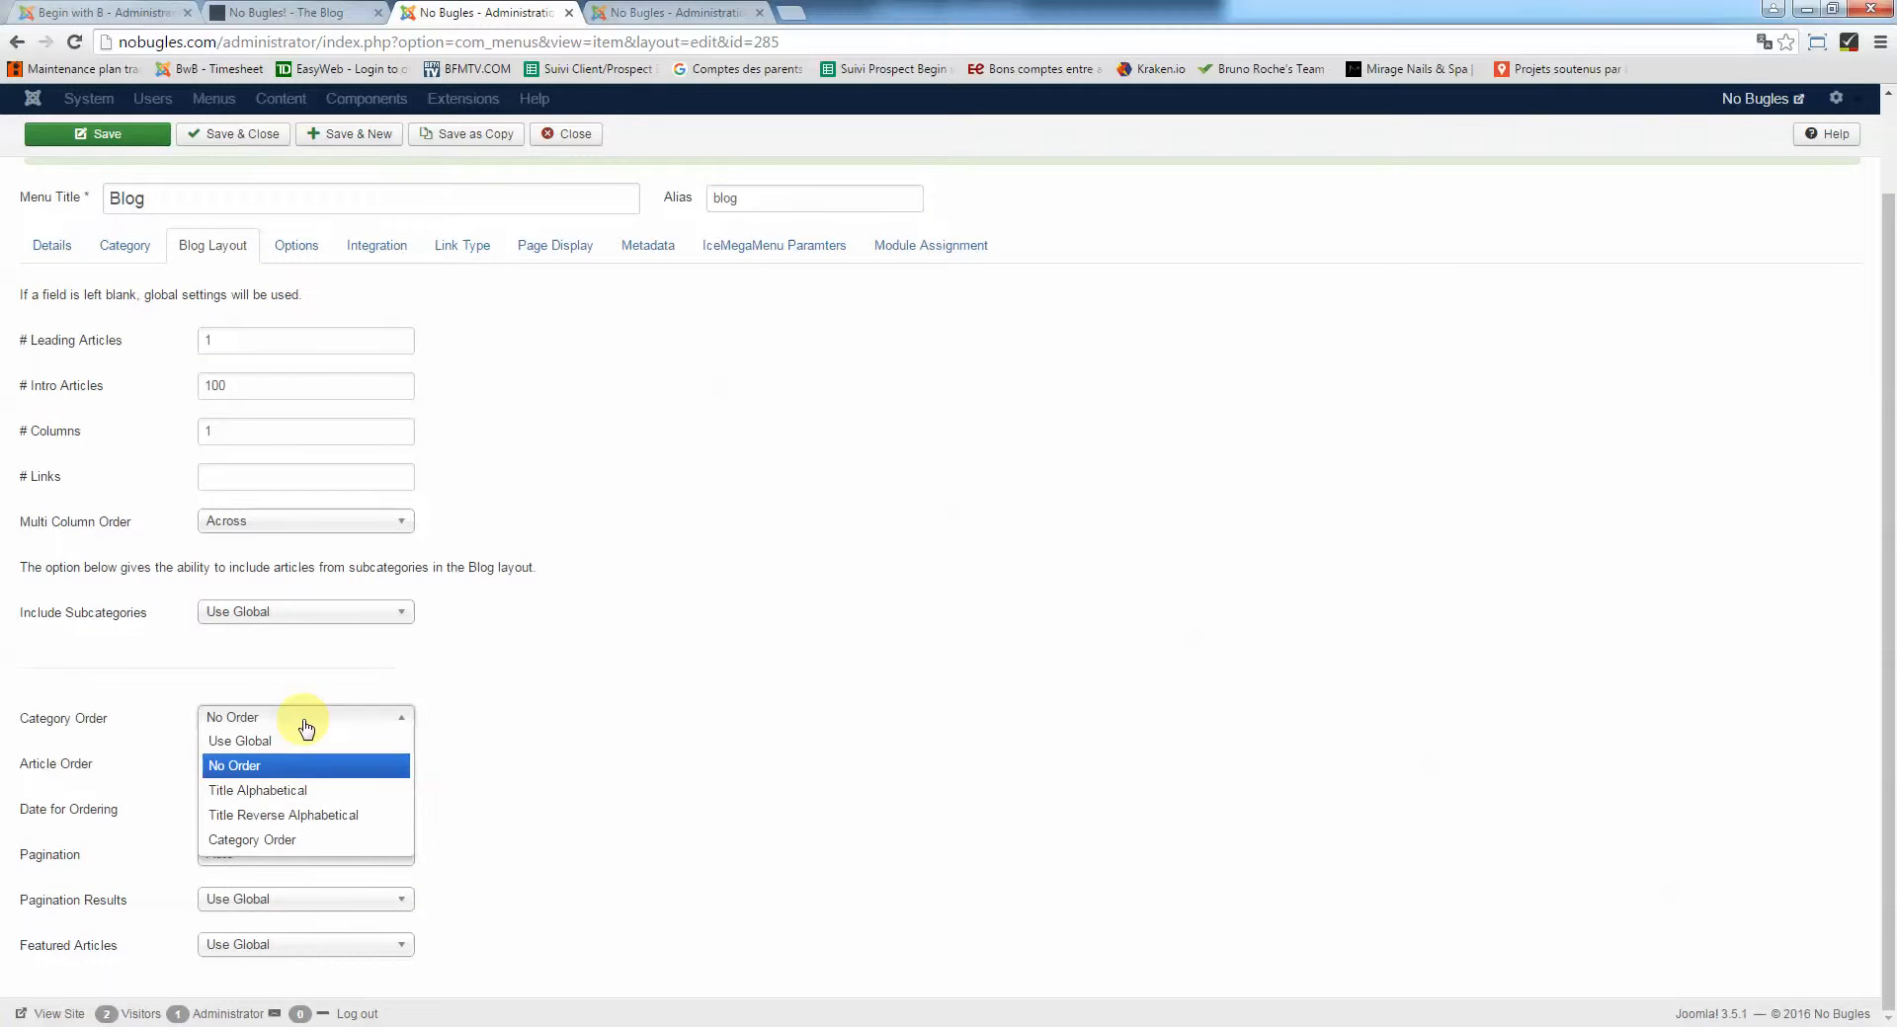
pyautogui.click(306, 728)
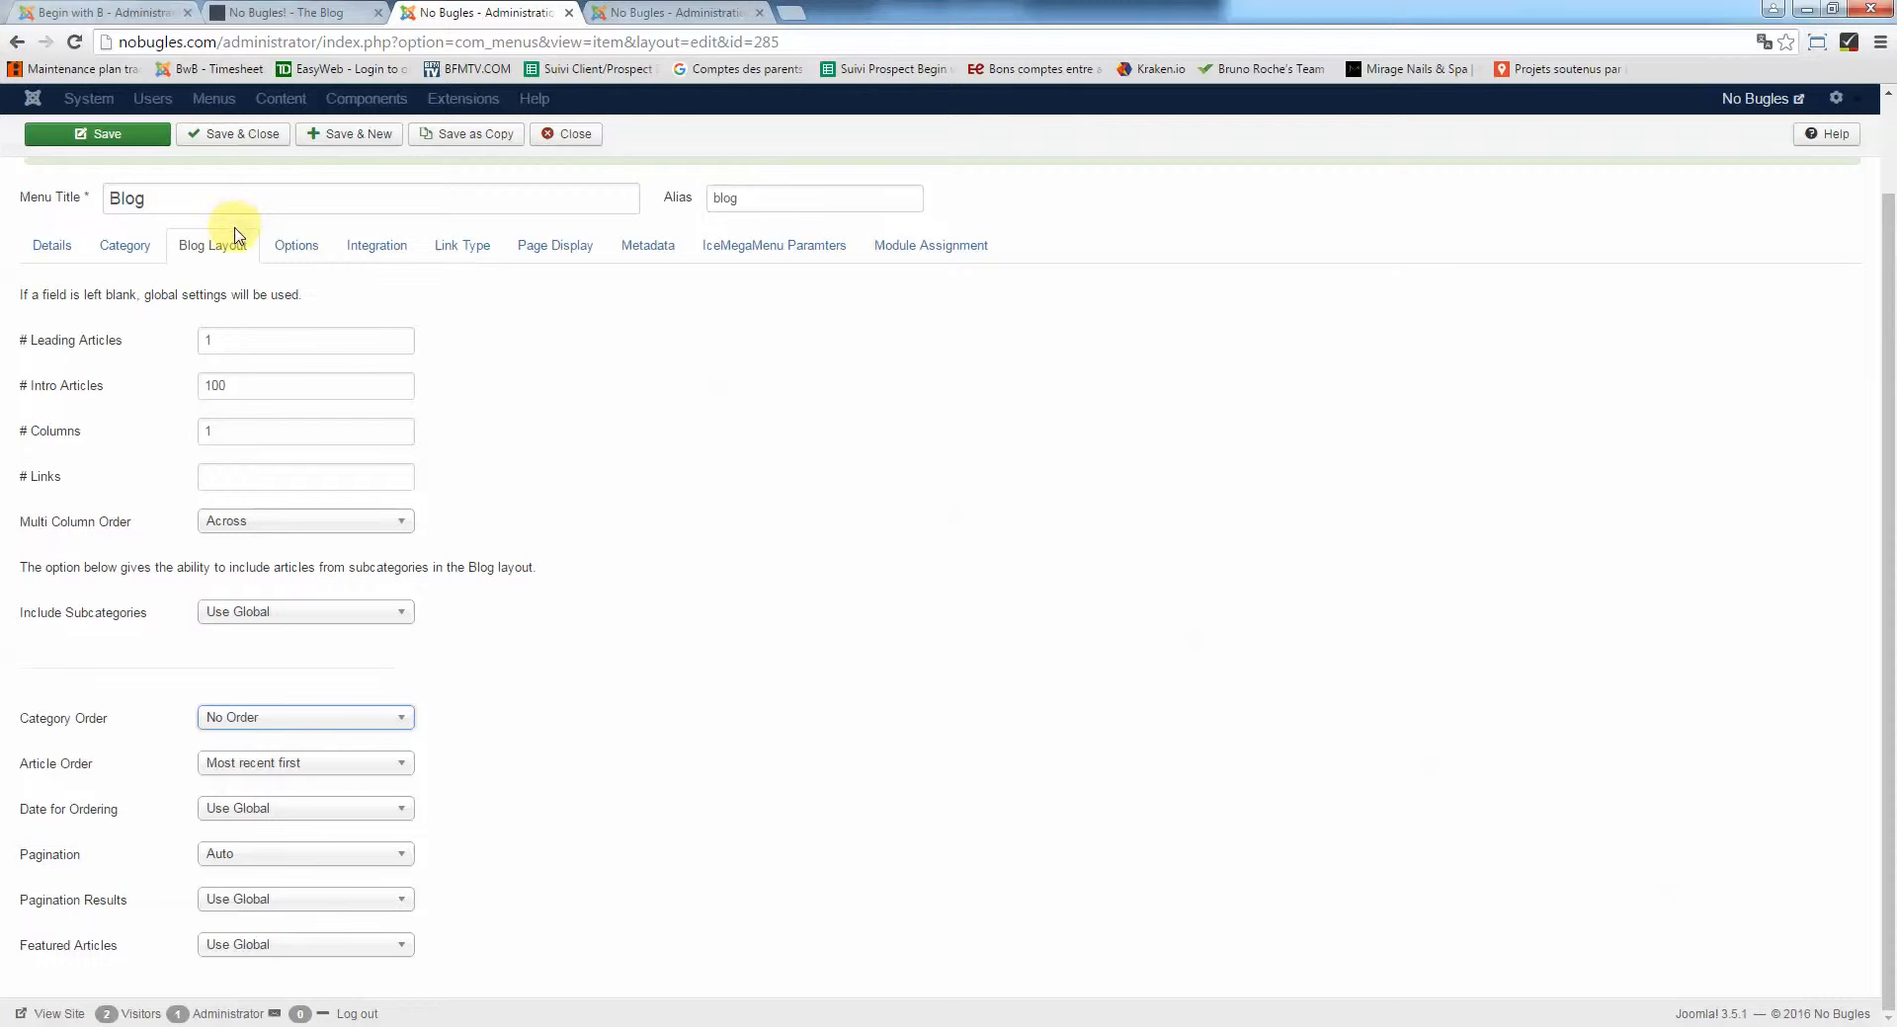
pyautogui.click(257, 717)
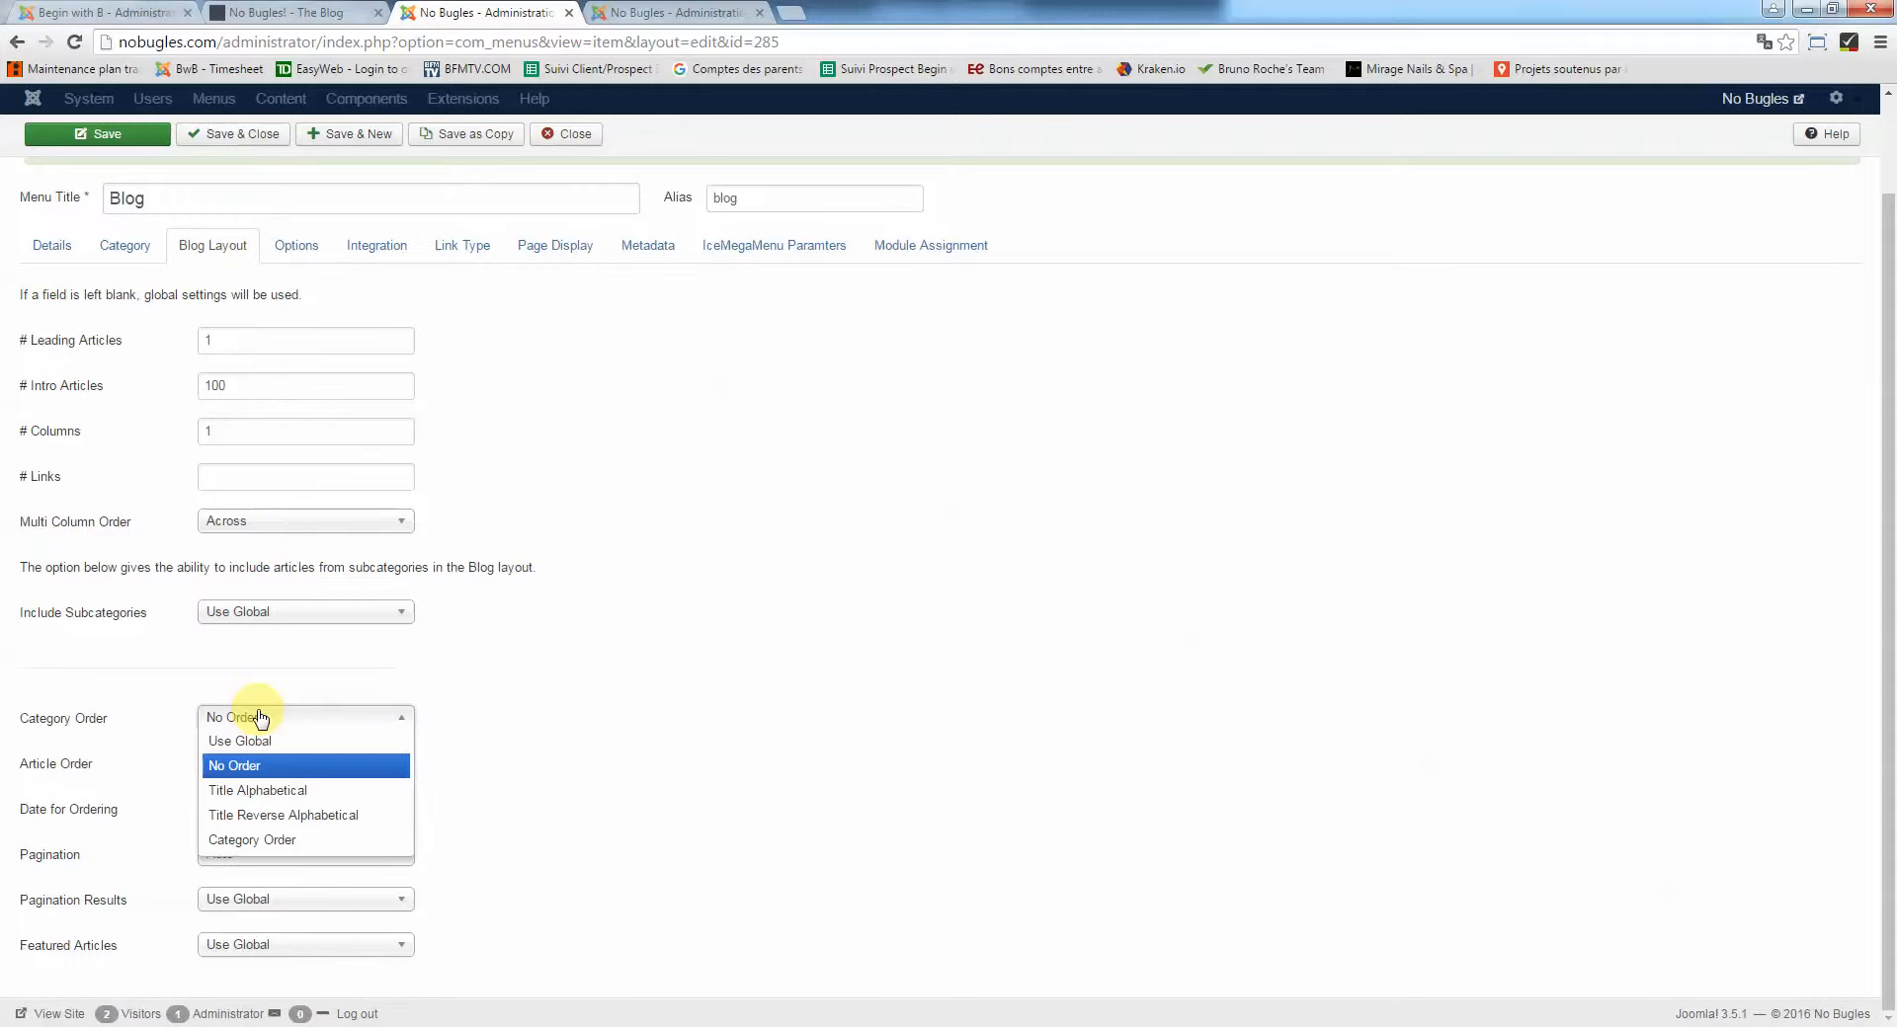
pyautogui.click(593, 721)
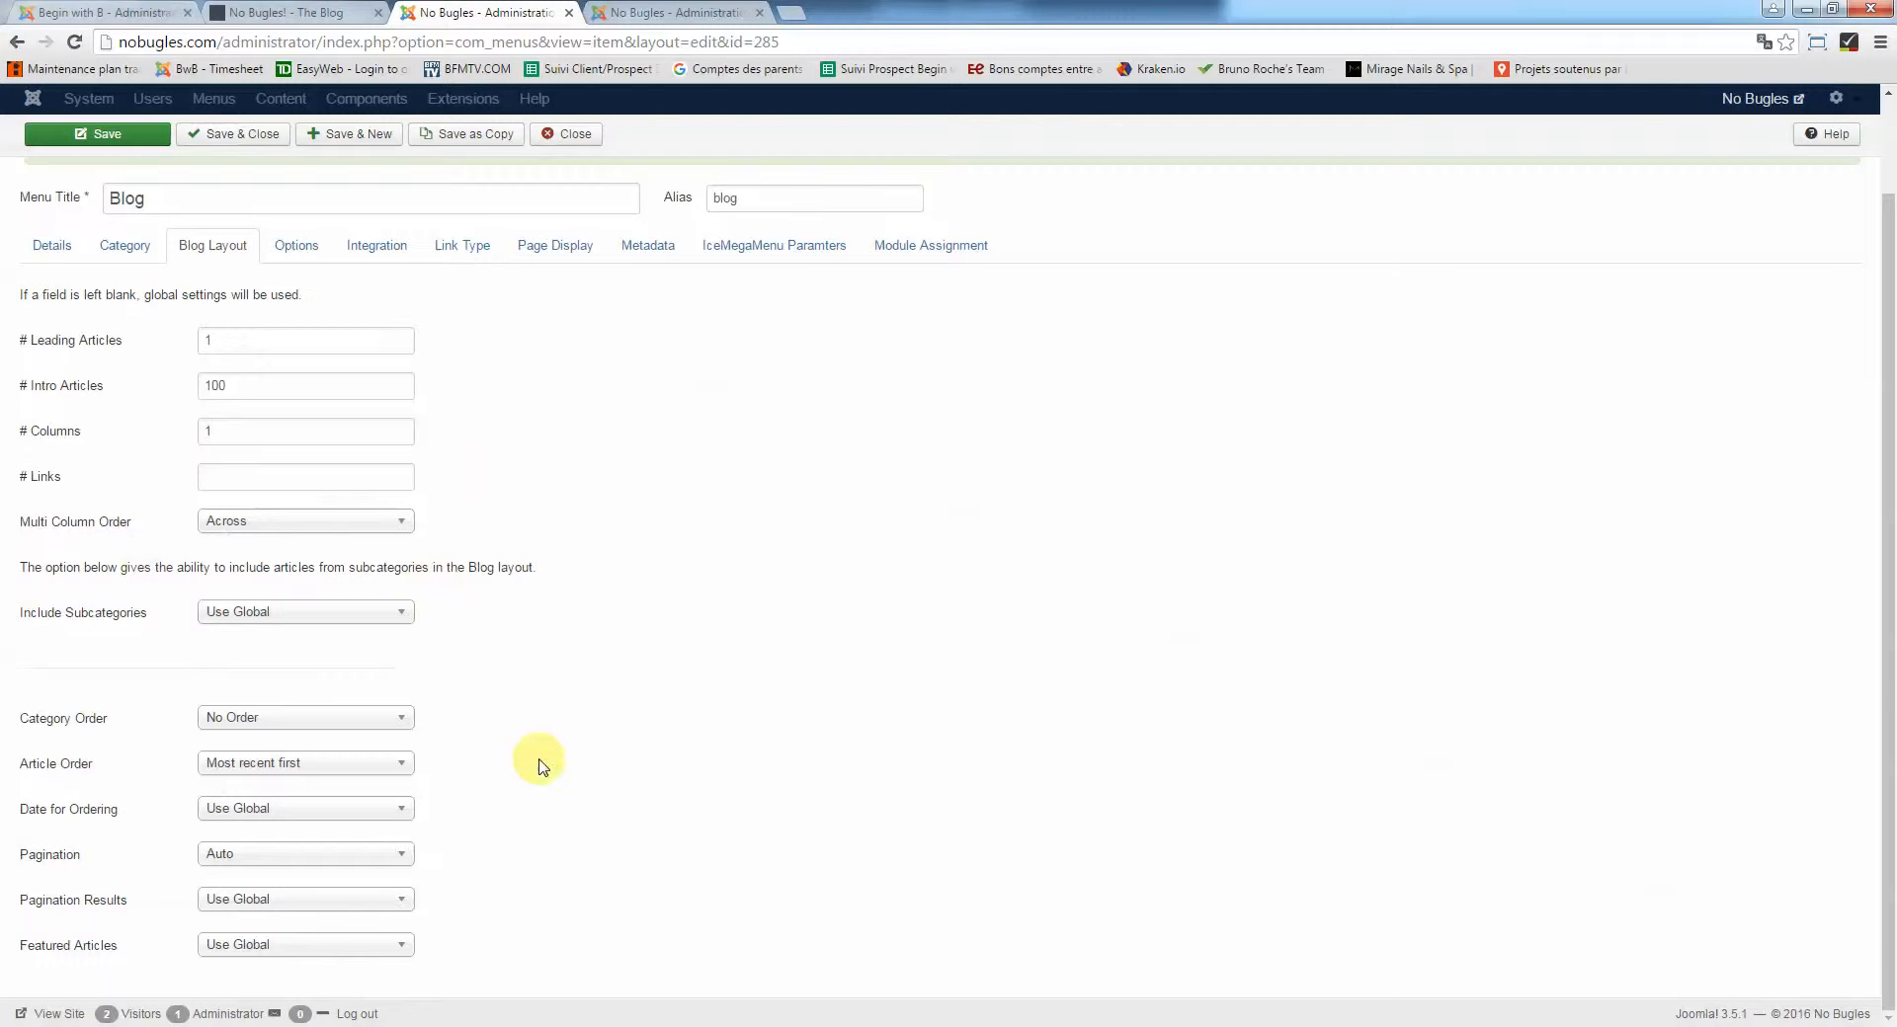
pyautogui.scroll(2, 589, 729)
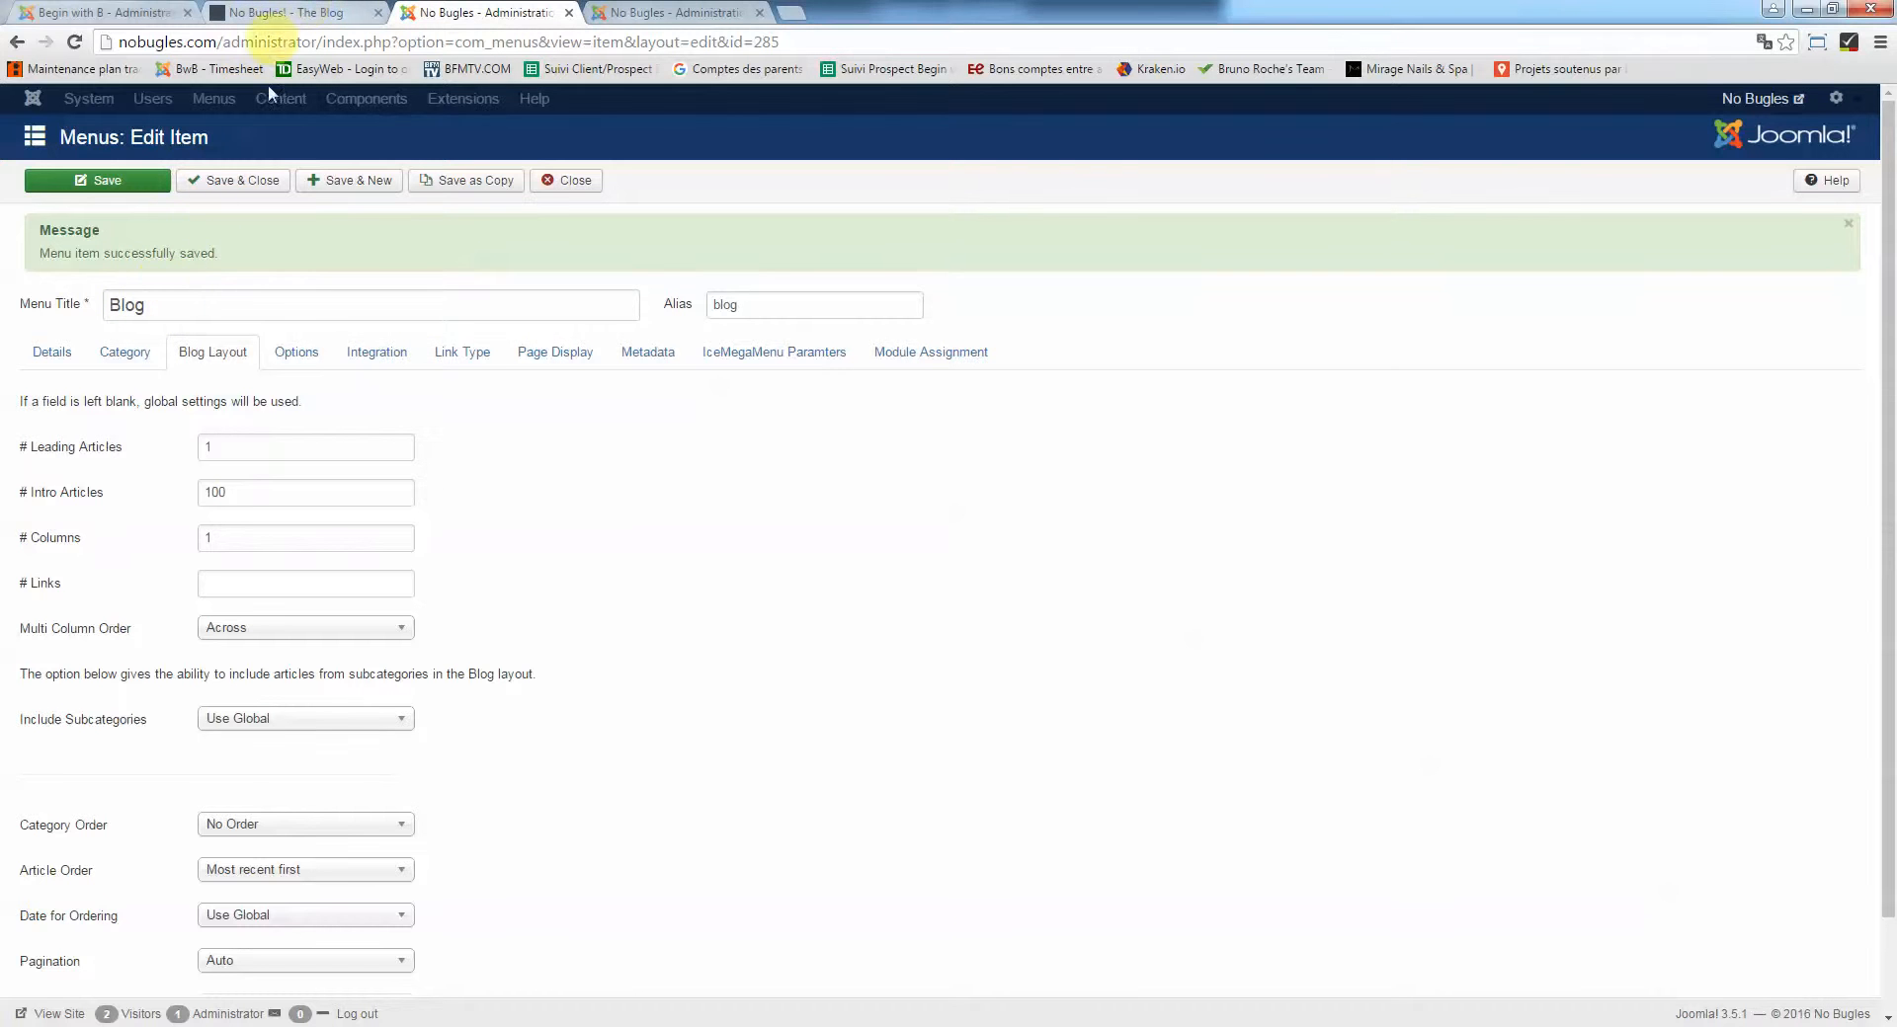
# Set the Blog menu item's browser page title to "No Bugles - The Blog"
pyautogui.click(640, 358)
pyautogui.click(304, 404)
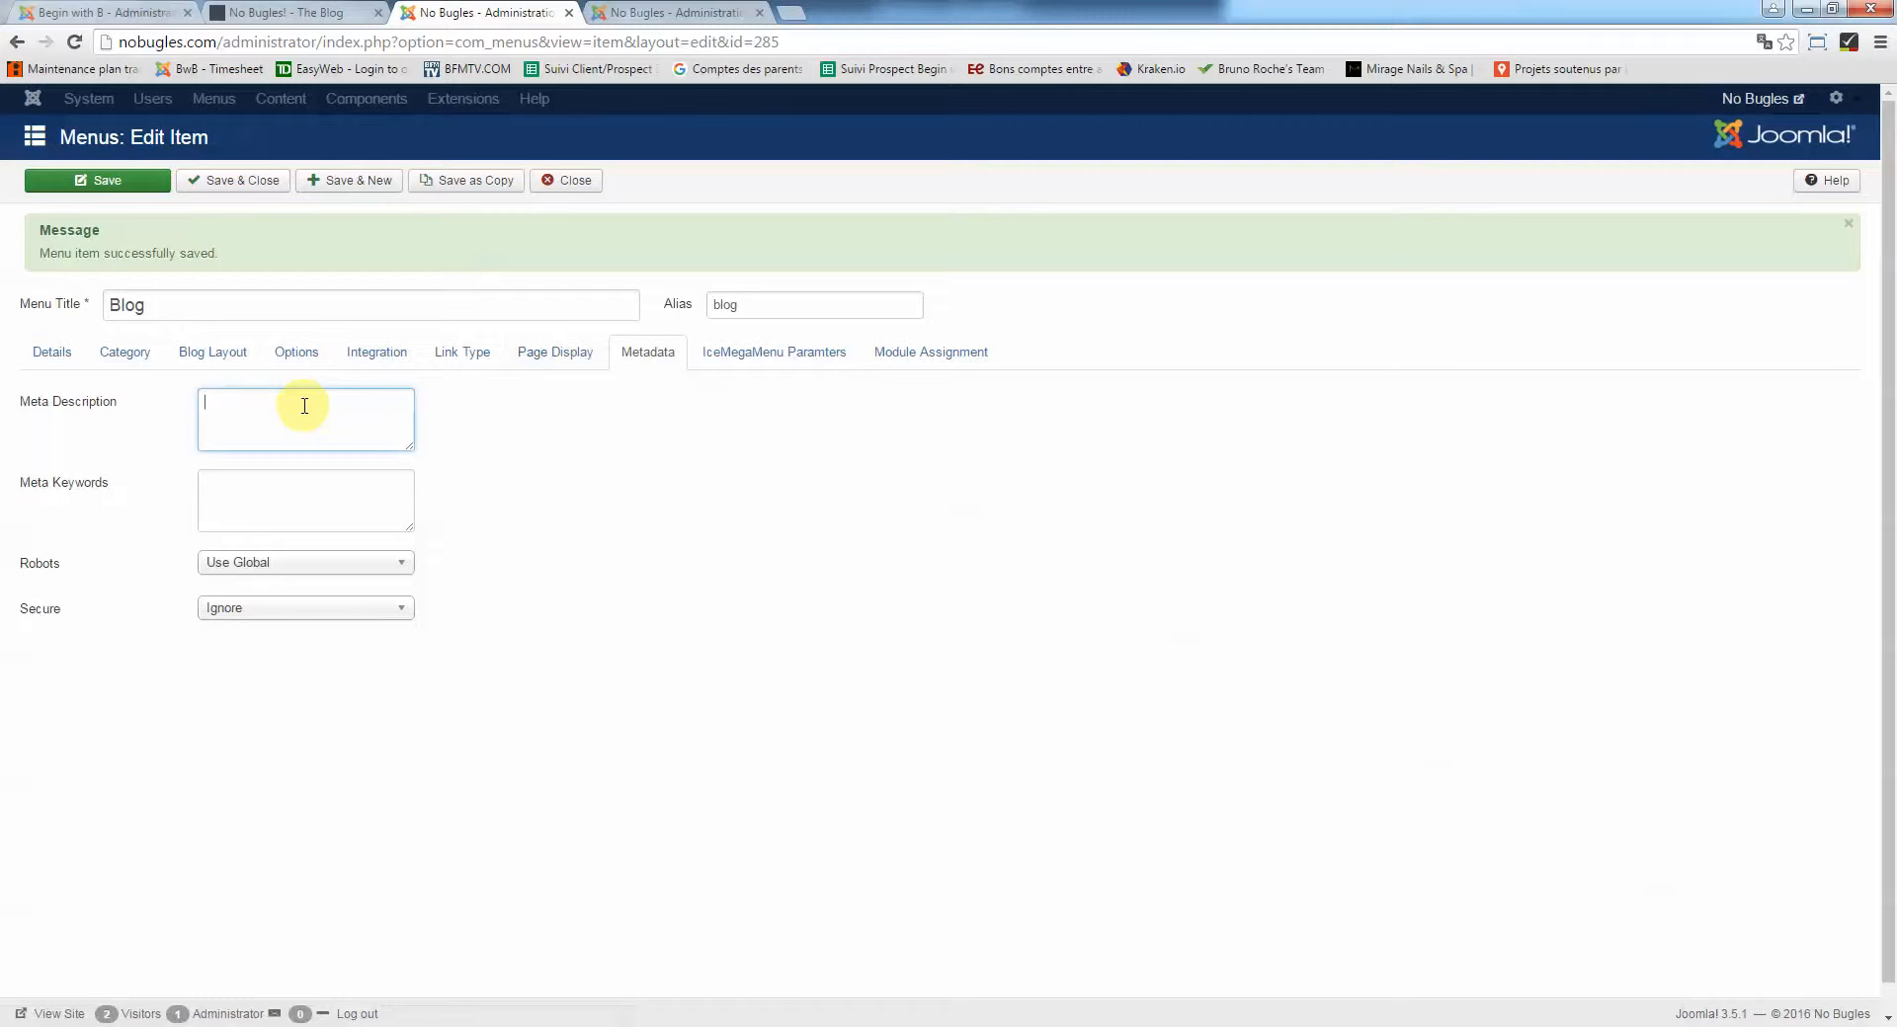
pyautogui.click(553, 352)
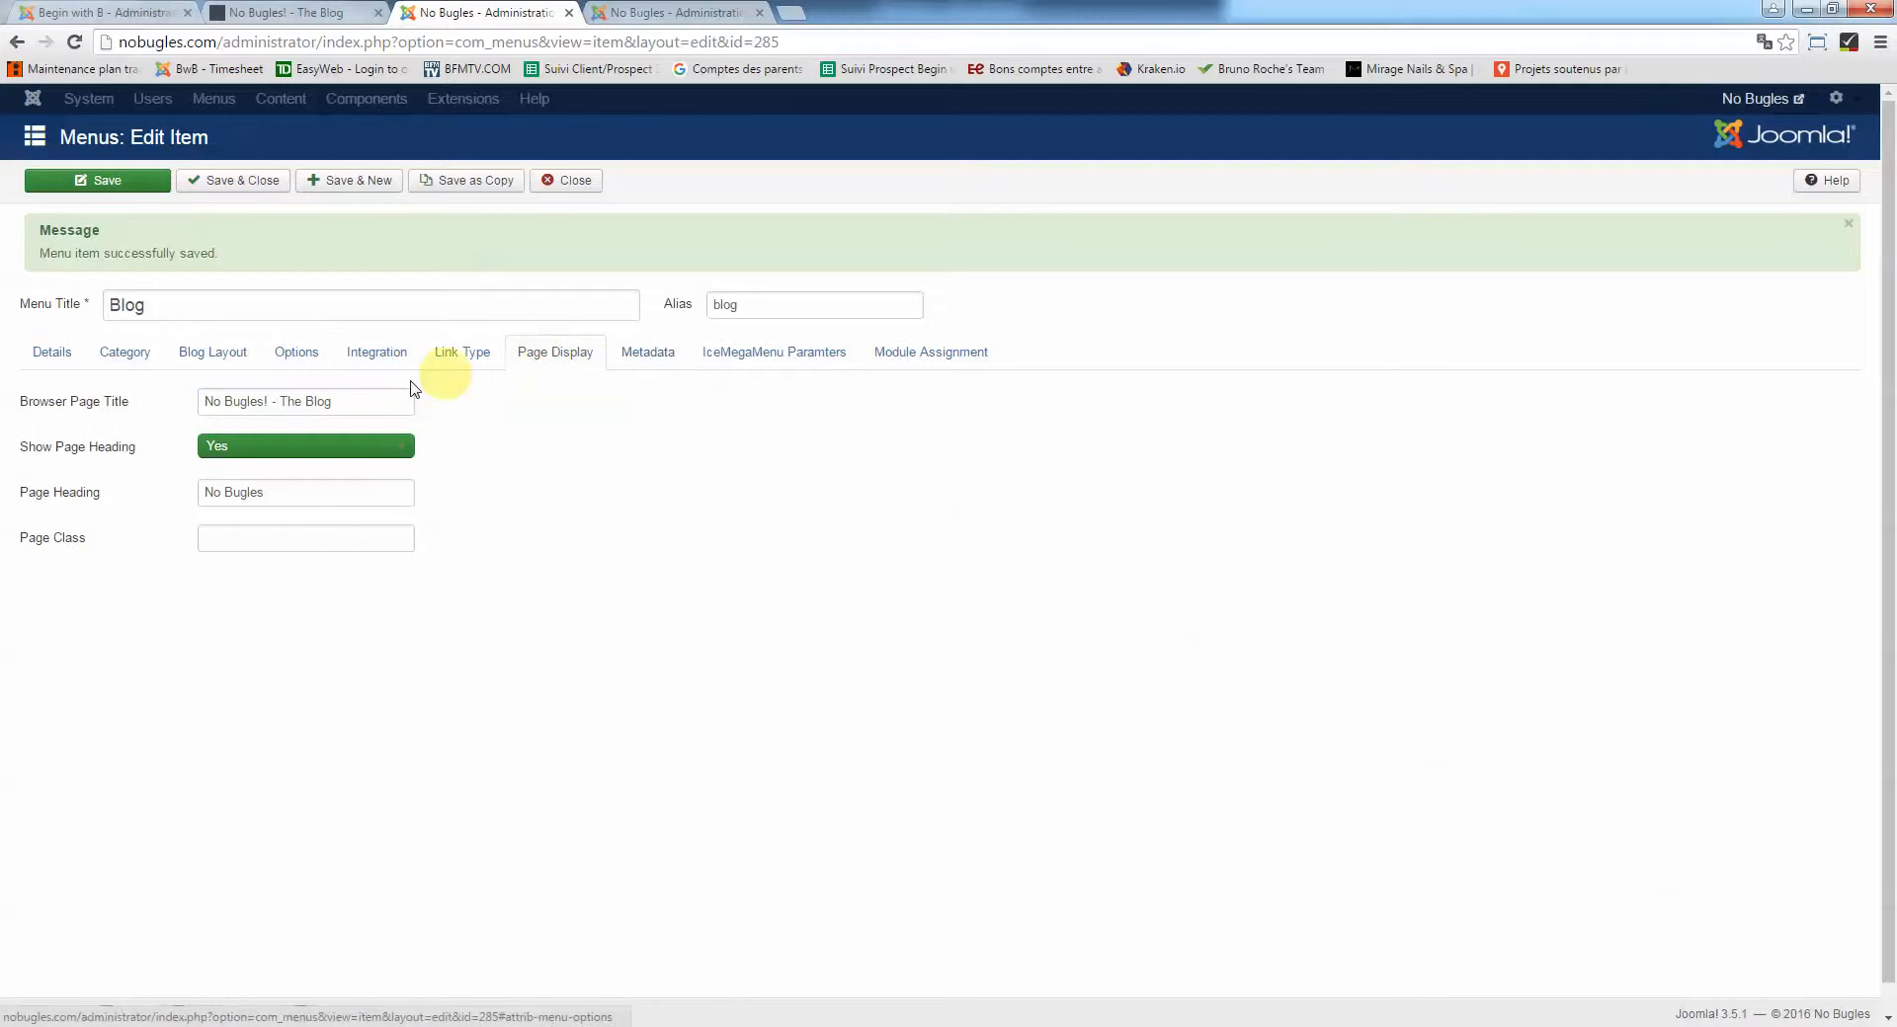
pyautogui.click(304, 399)
pyautogui.click(269, 402)
pyautogui.write('=')
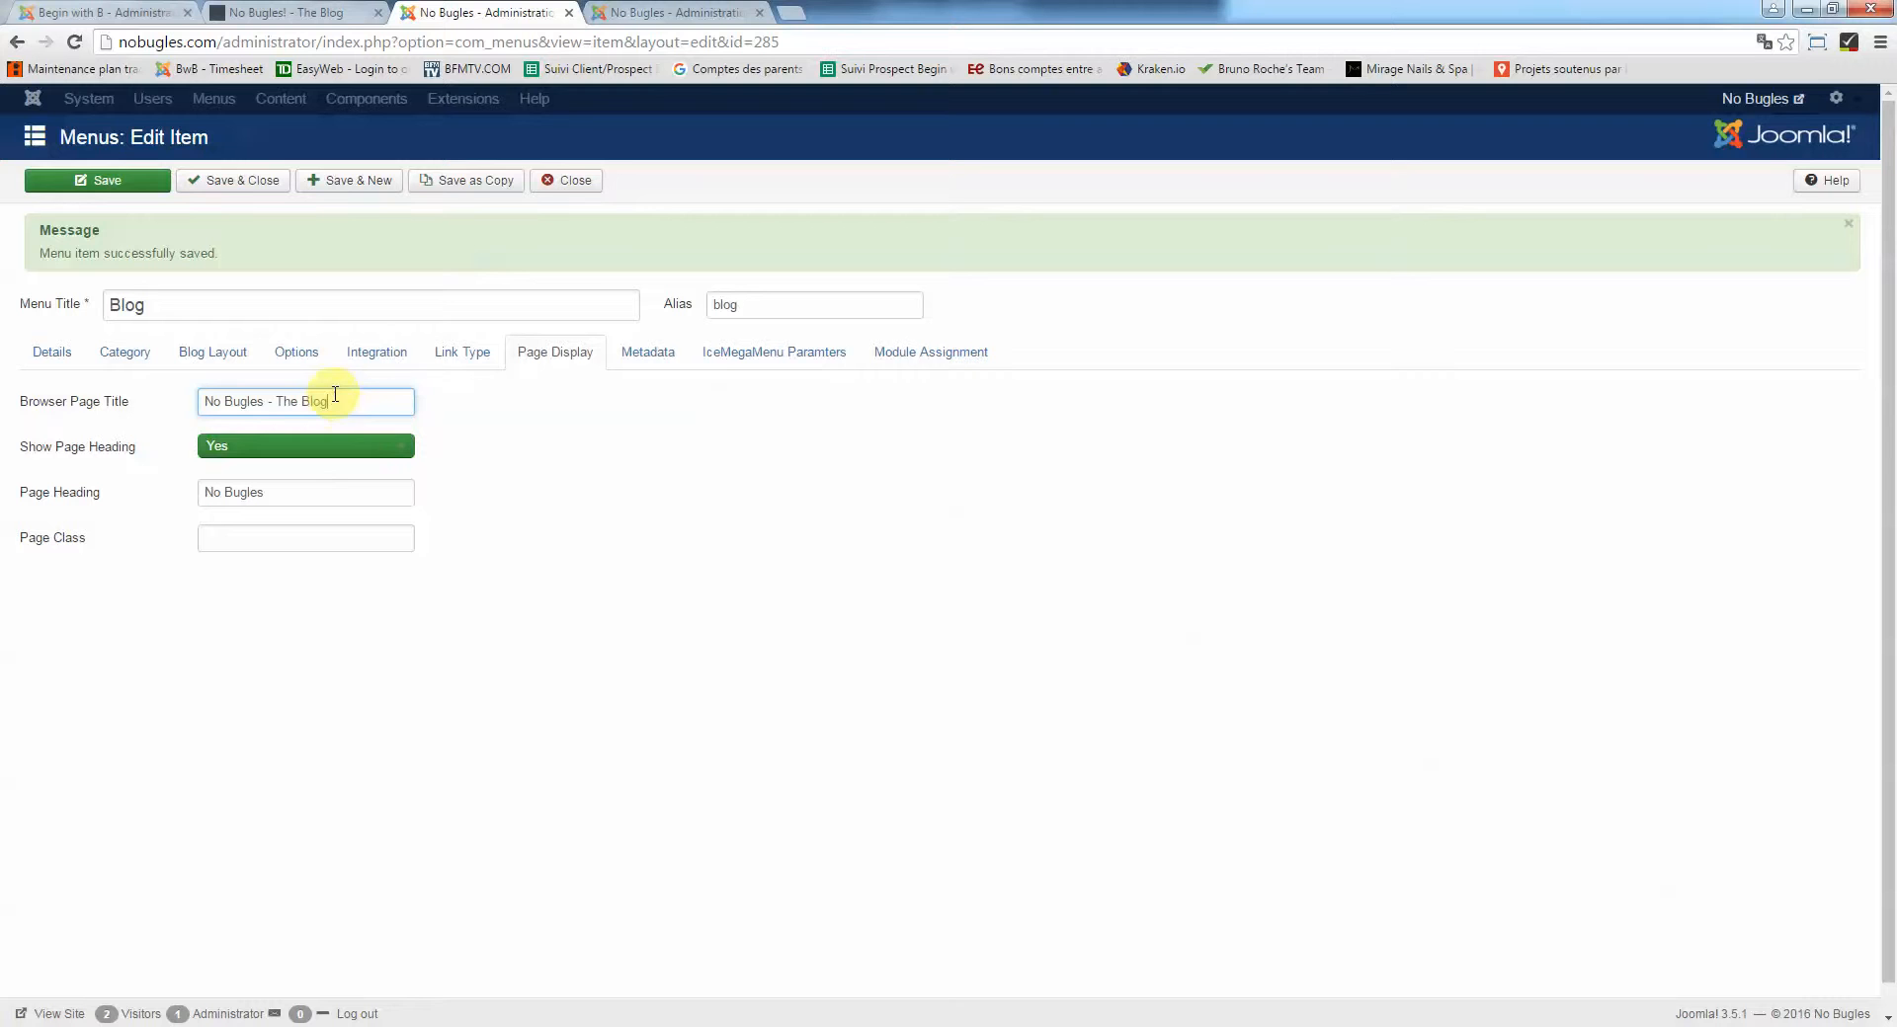
pyautogui.moveTo(339, 400); pyautogui.dragTo(198, 402)
pyautogui.moveTo(292, 405); pyautogui.dragTo(148, 406)
pyautogui.click(246, 402)
pyautogui.moveTo(305, 401); pyautogui.dragTo(212, 400)
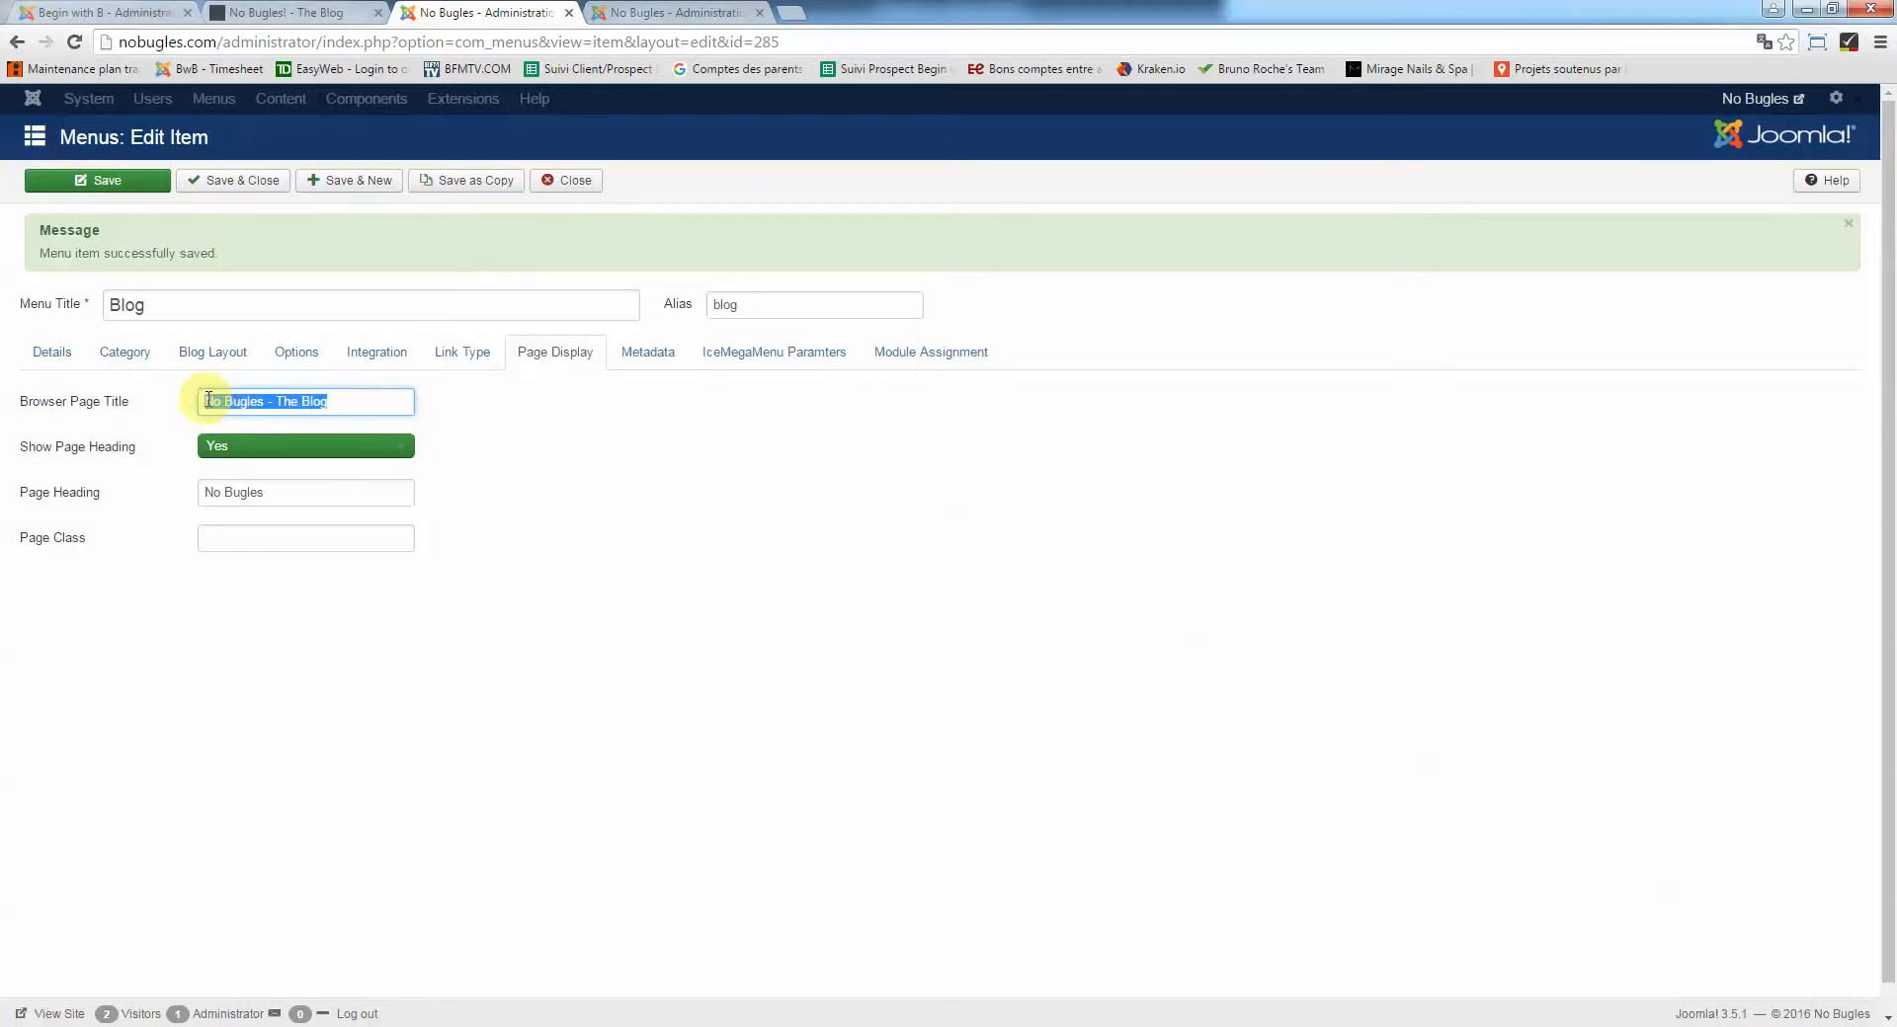
pyautogui.click(240, 402)
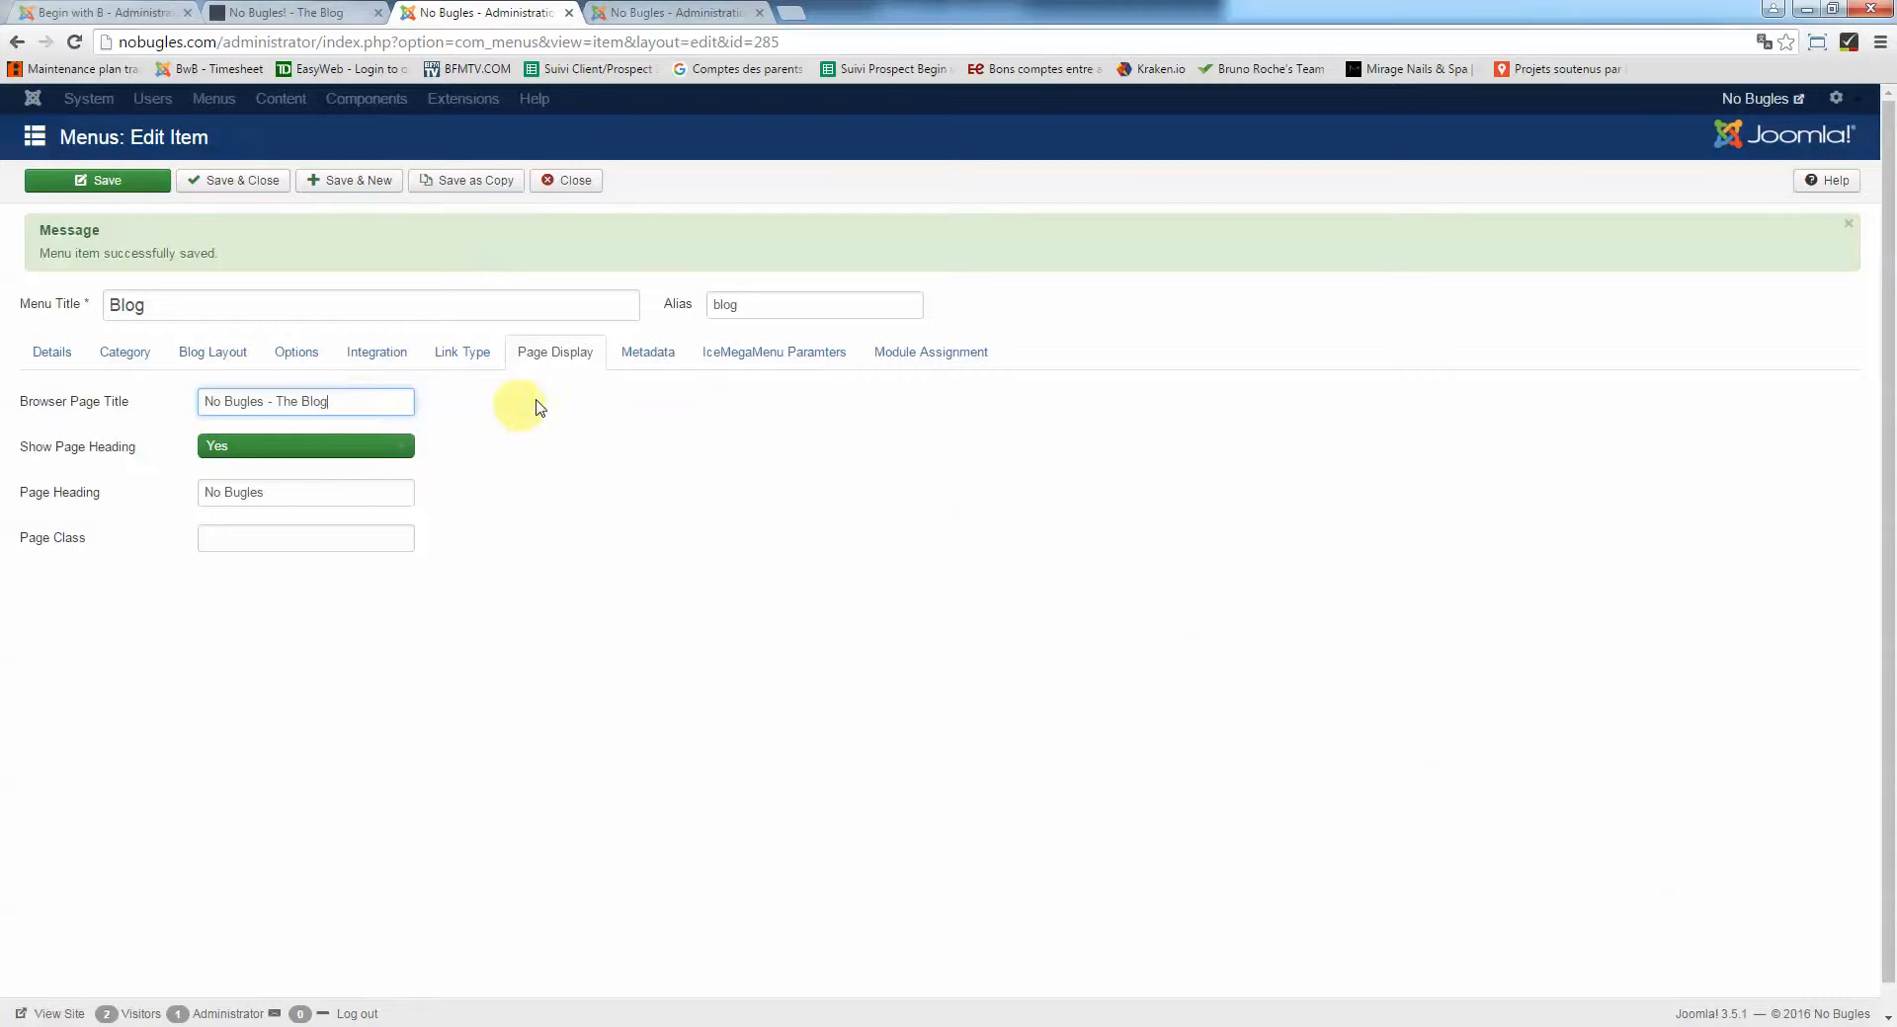
# Check the Blog menu item's meta description, page display and details settings, and save the menu item
pyautogui.click(654, 355)
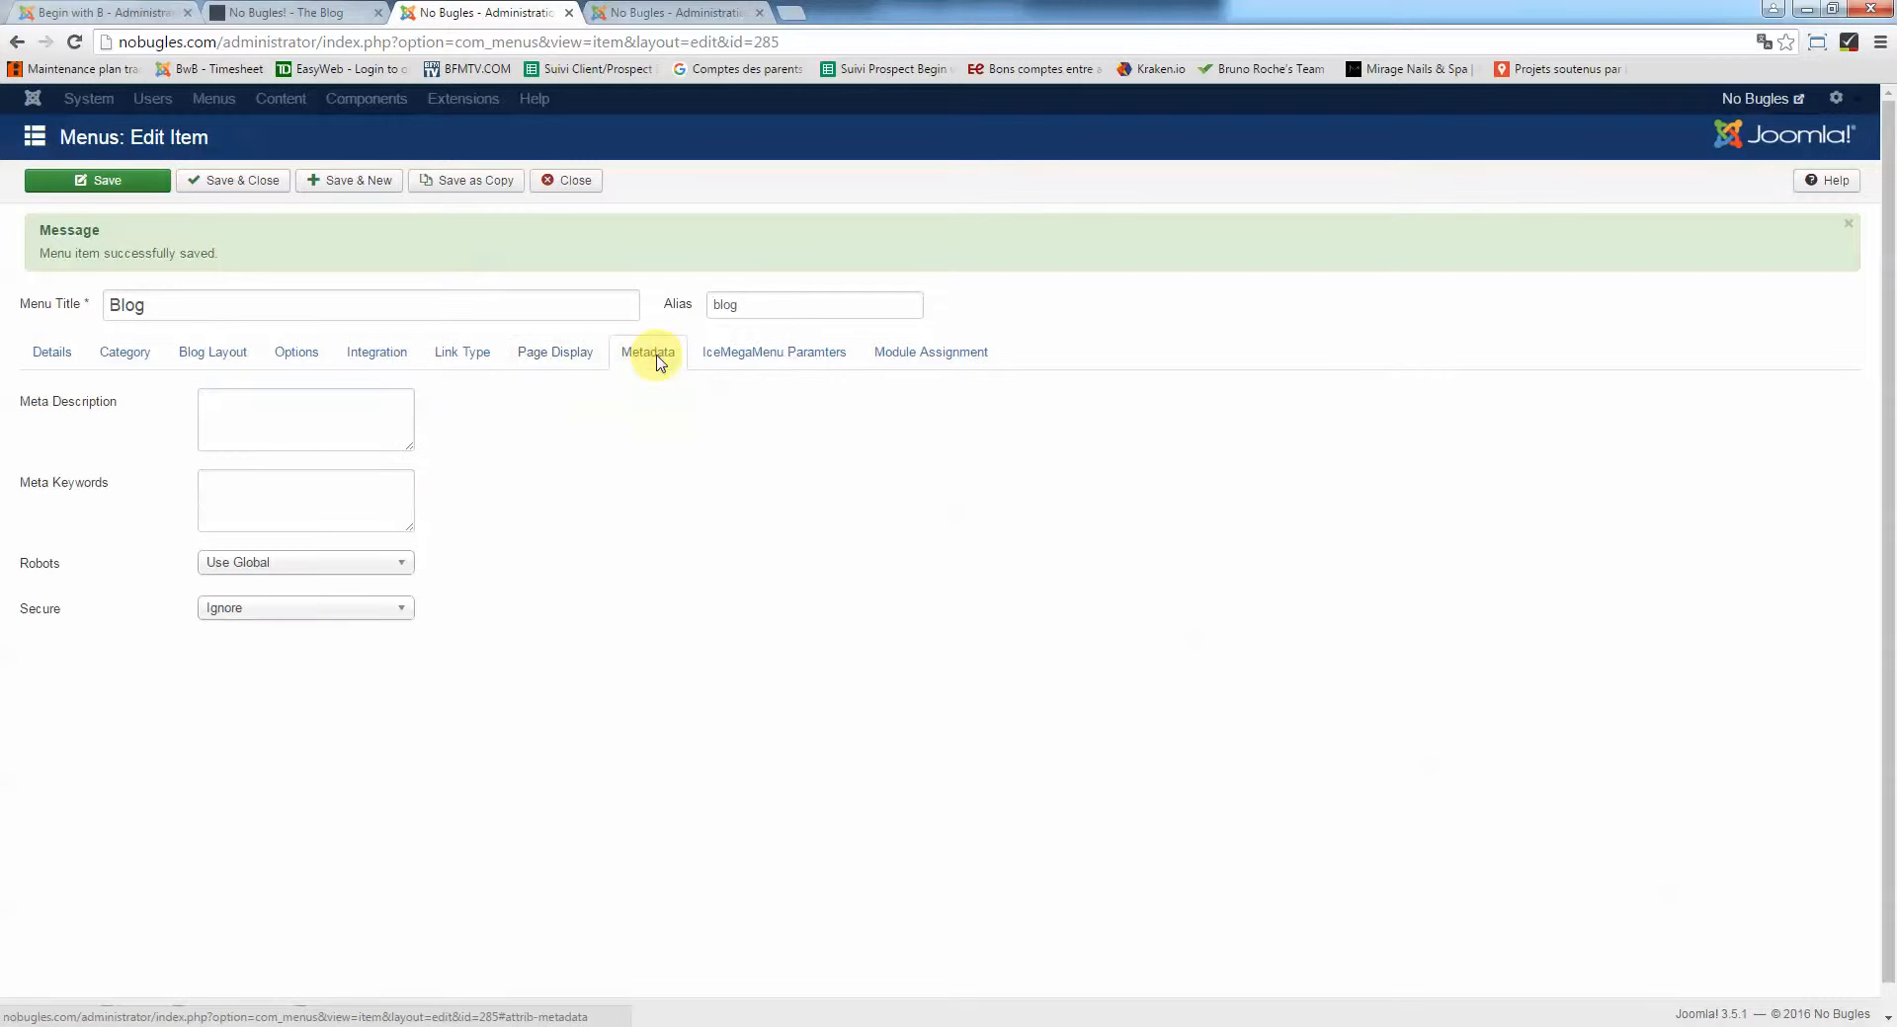
pyautogui.click(310, 427)
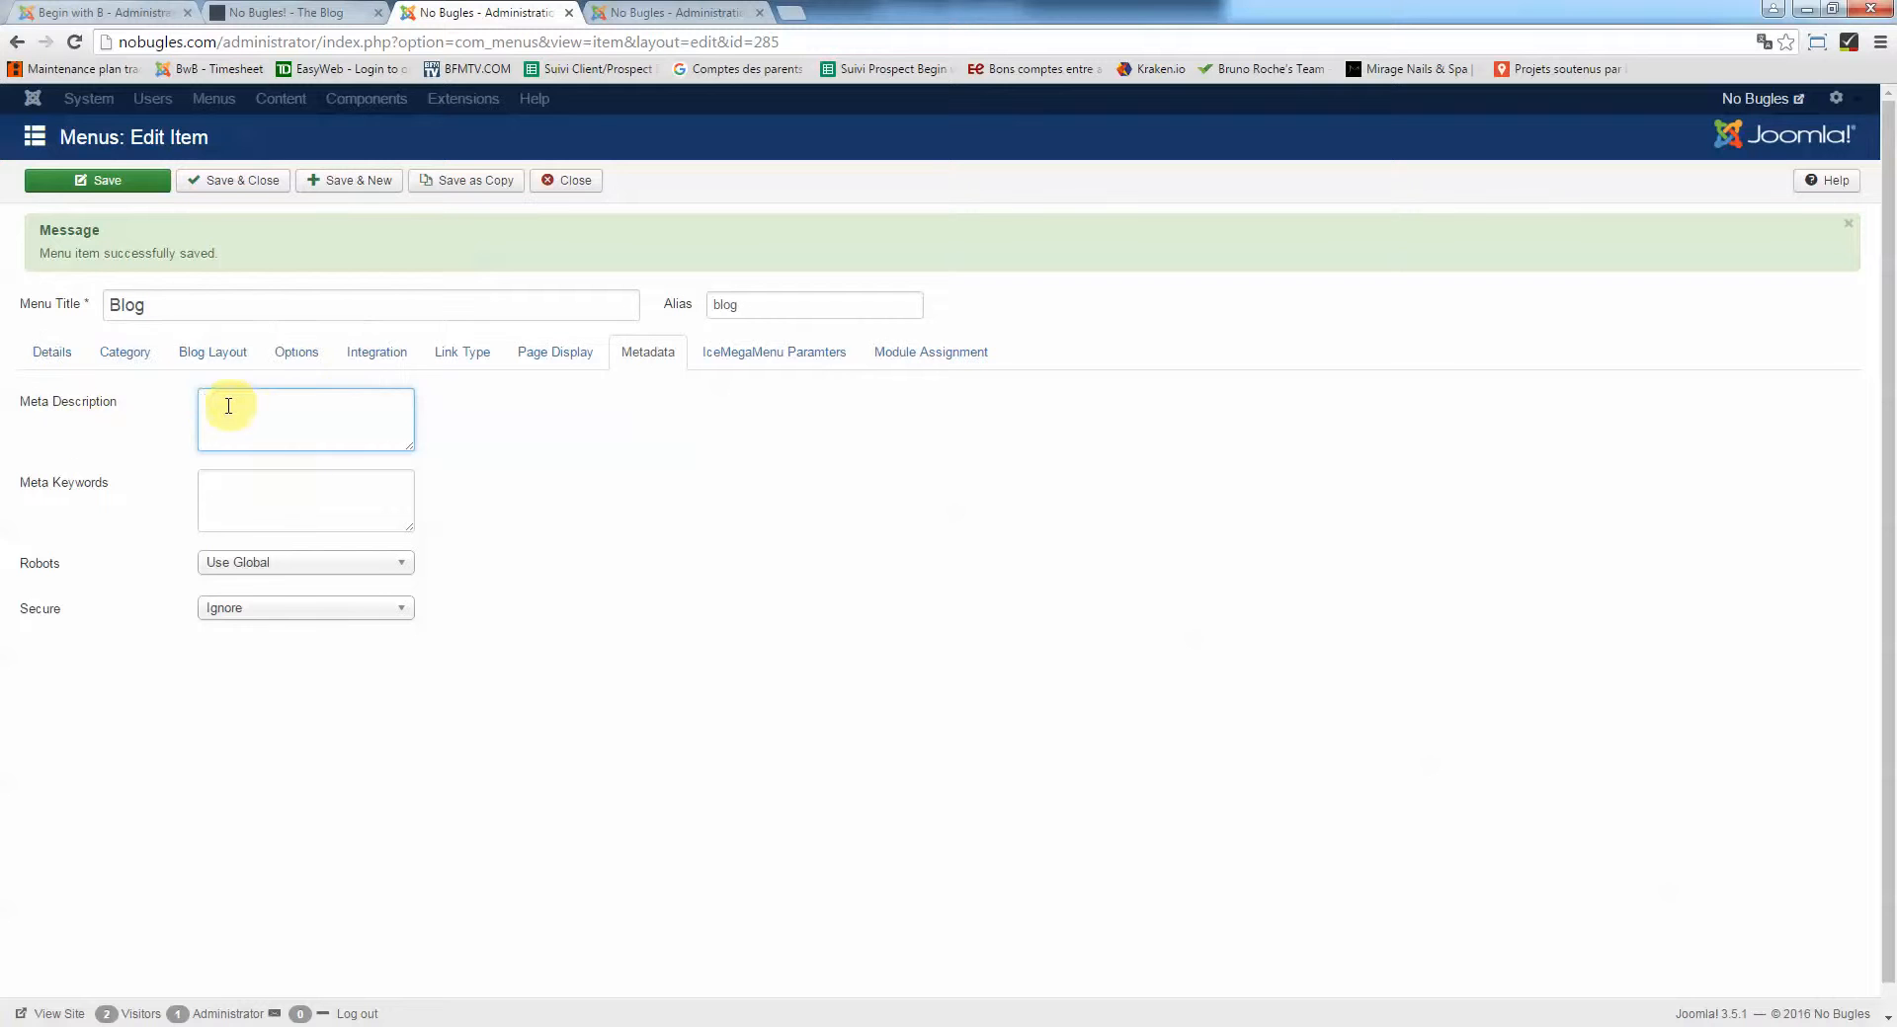
pyautogui.click(557, 357)
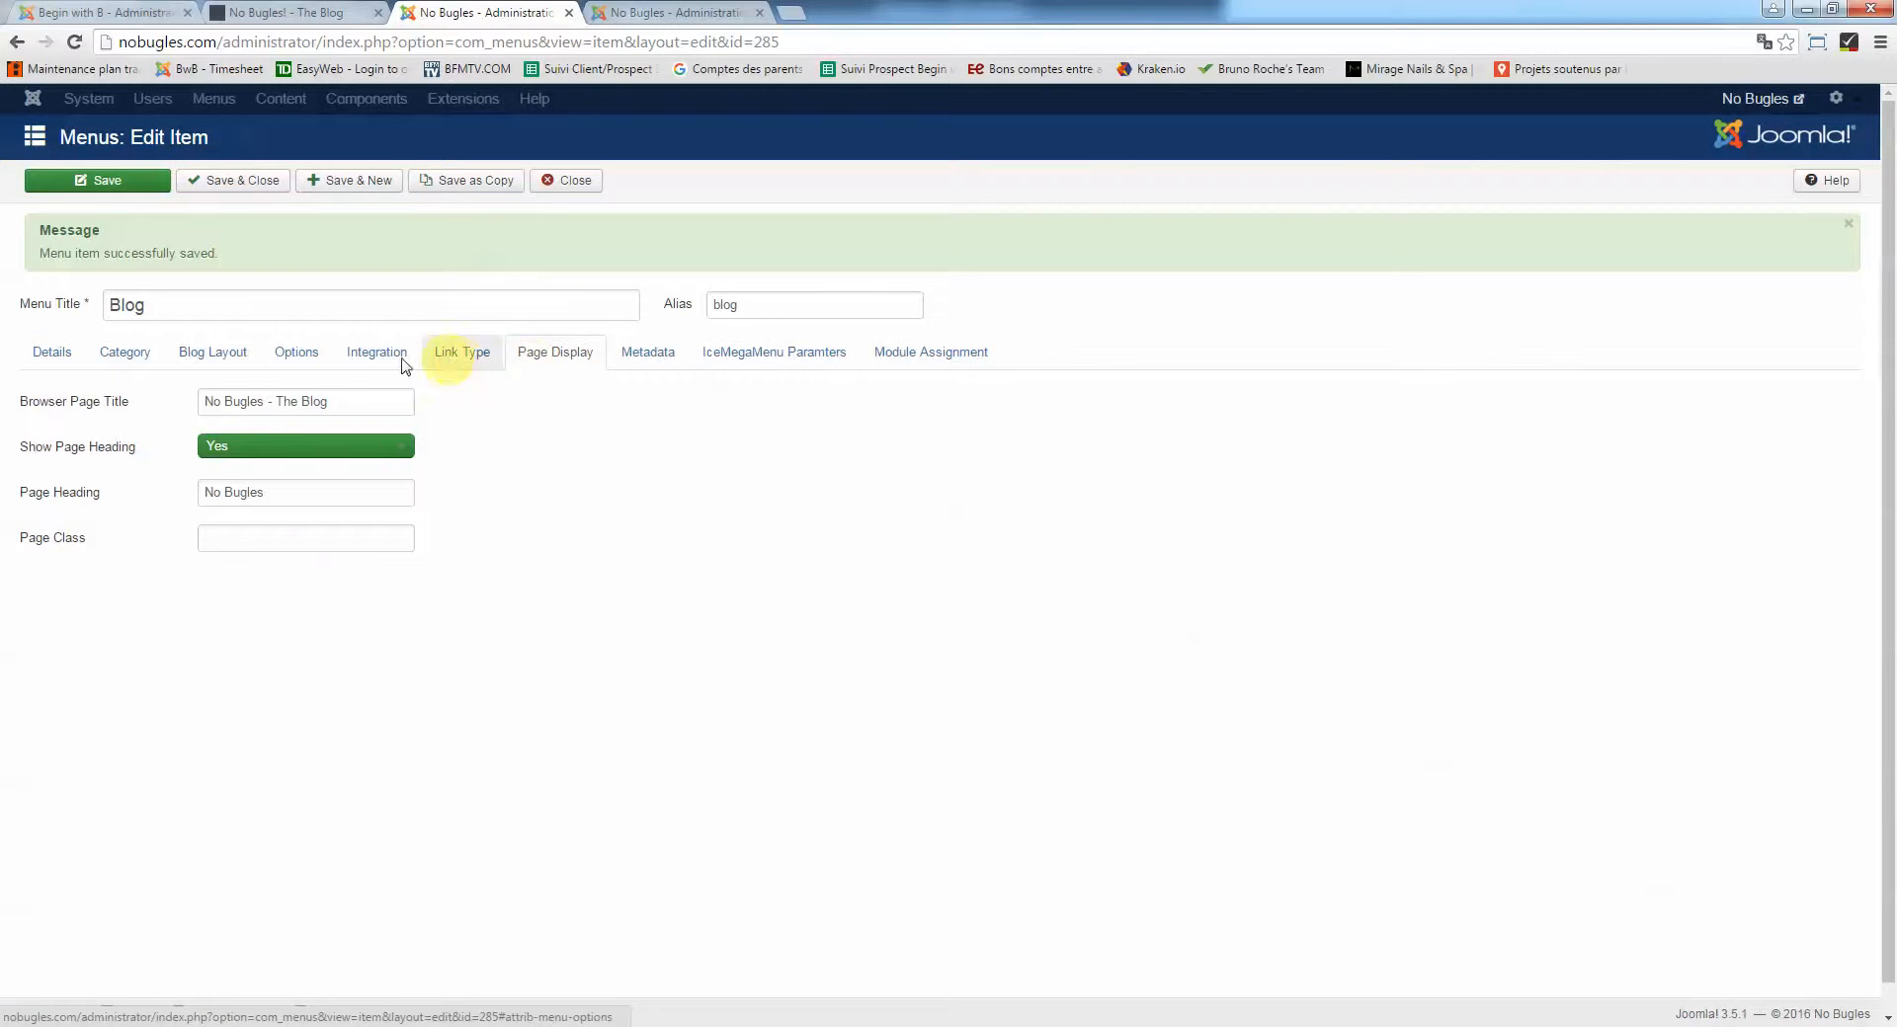
pyautogui.click(52, 358)
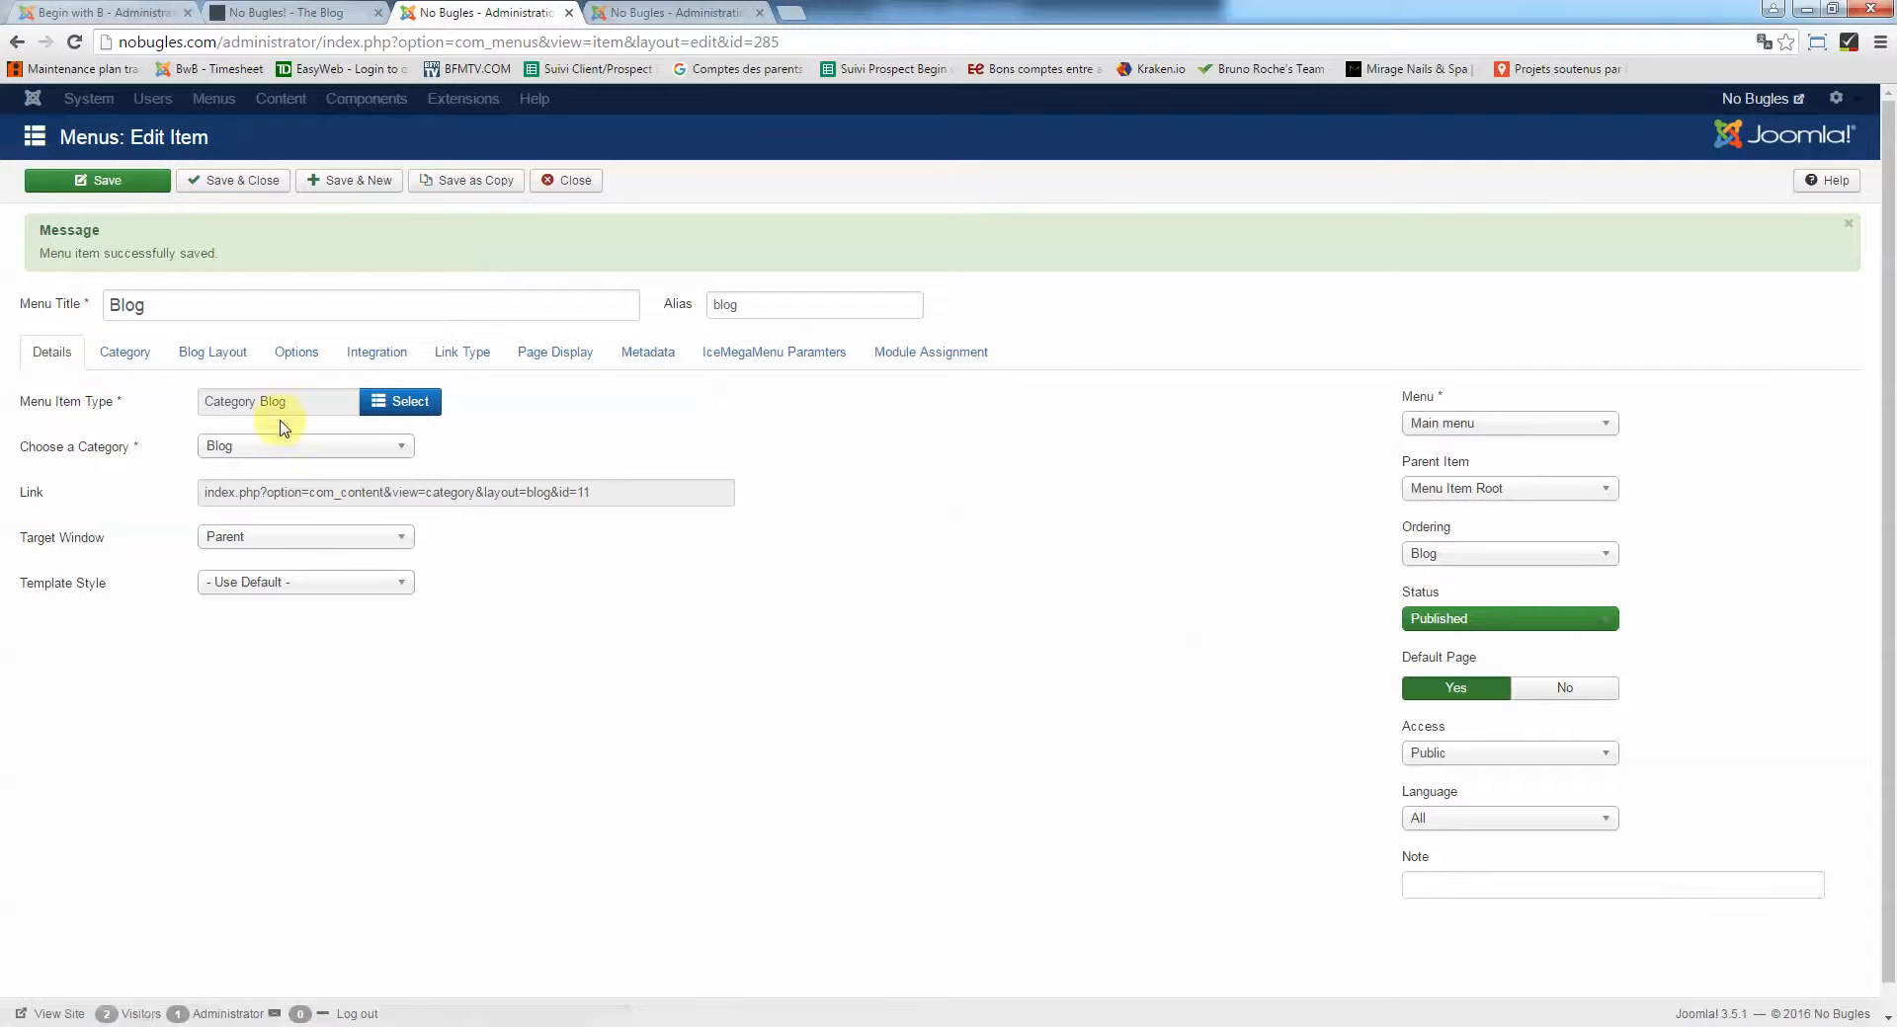
pyautogui.click(108, 184)
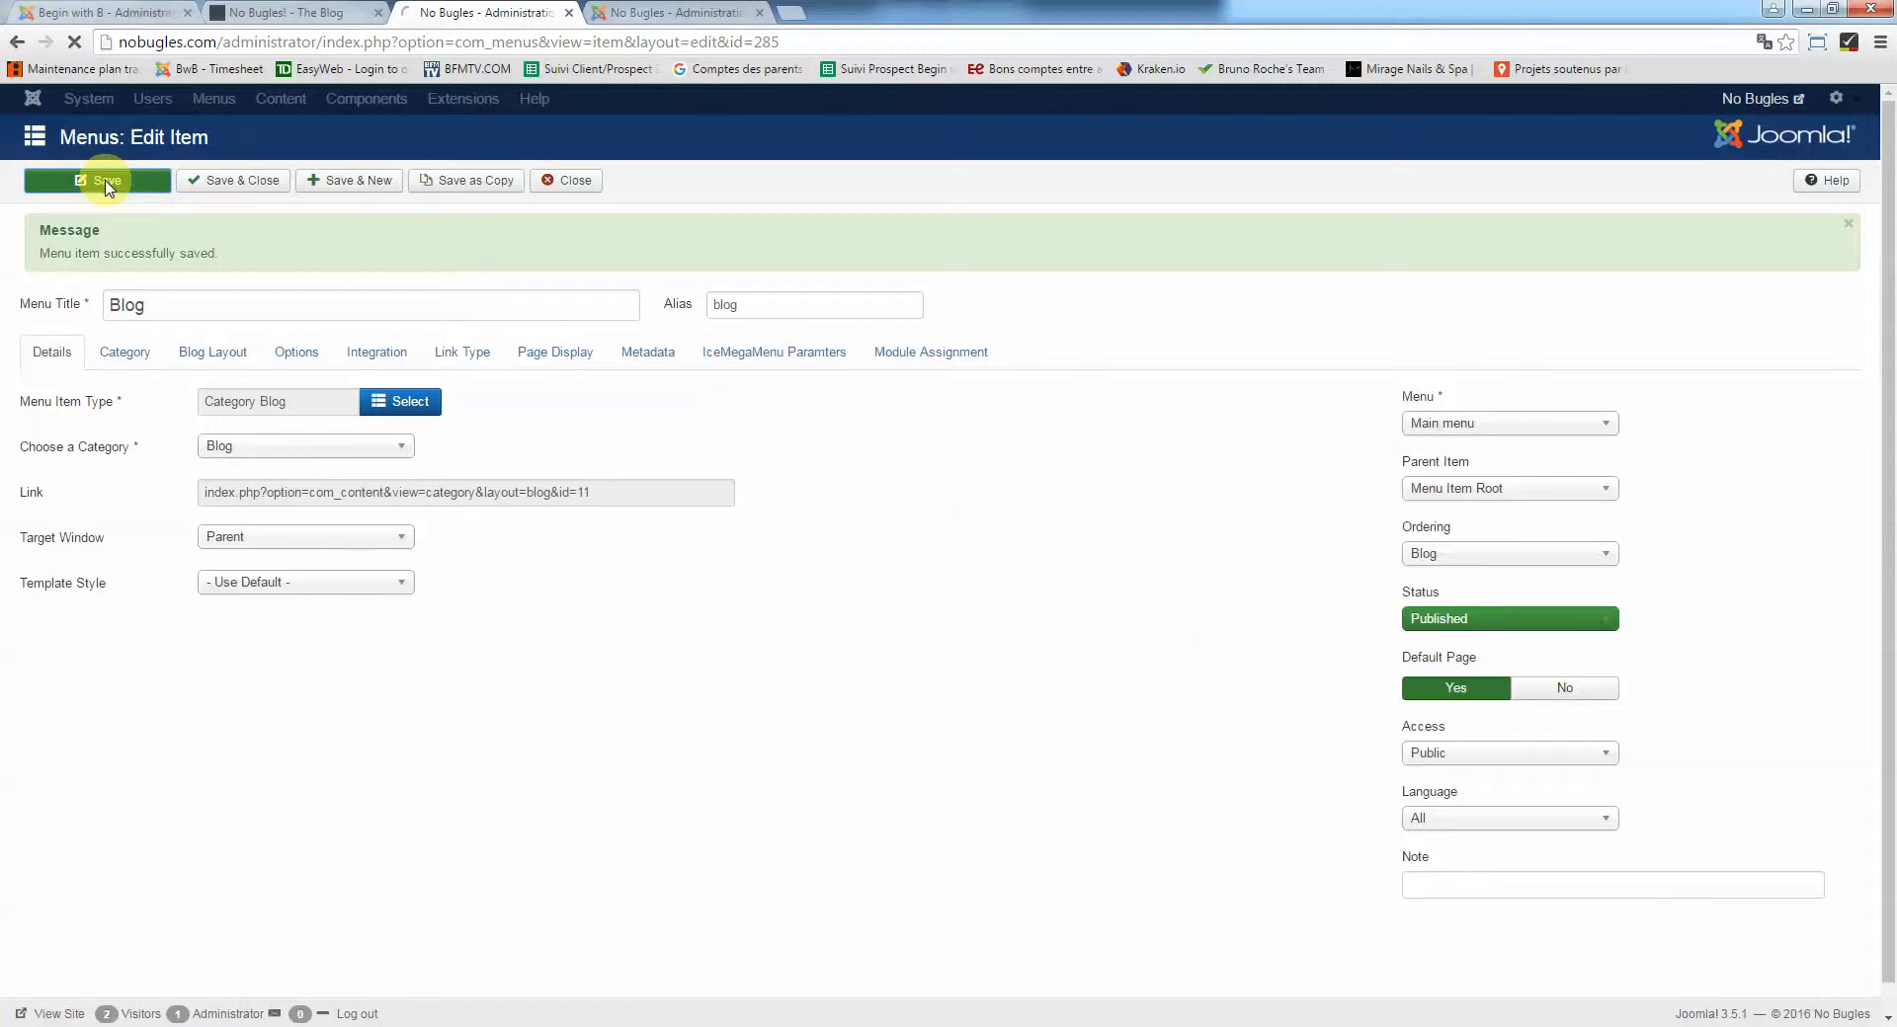
# Reload the public Blog page and check the article arrangement below the leading article
pyautogui.click(265, 11)
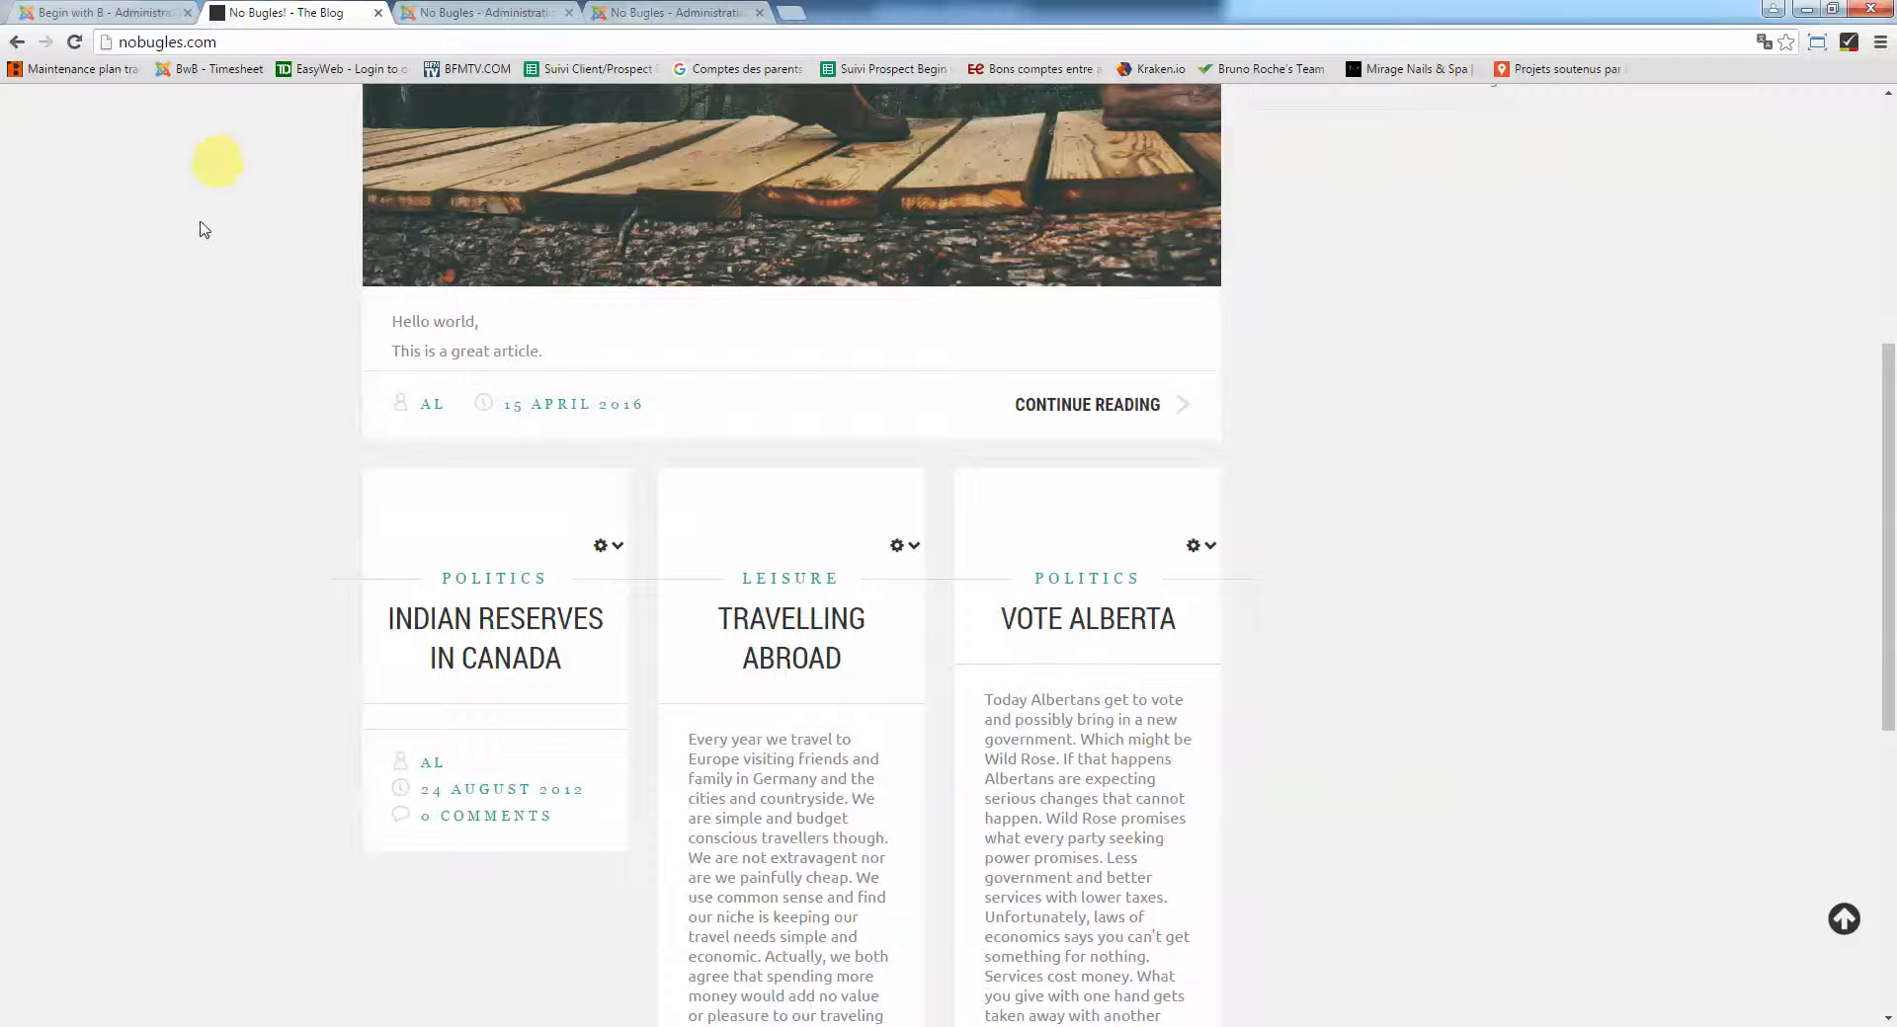
pyautogui.press('F5')
pyautogui.scroll(2, 193, 371)
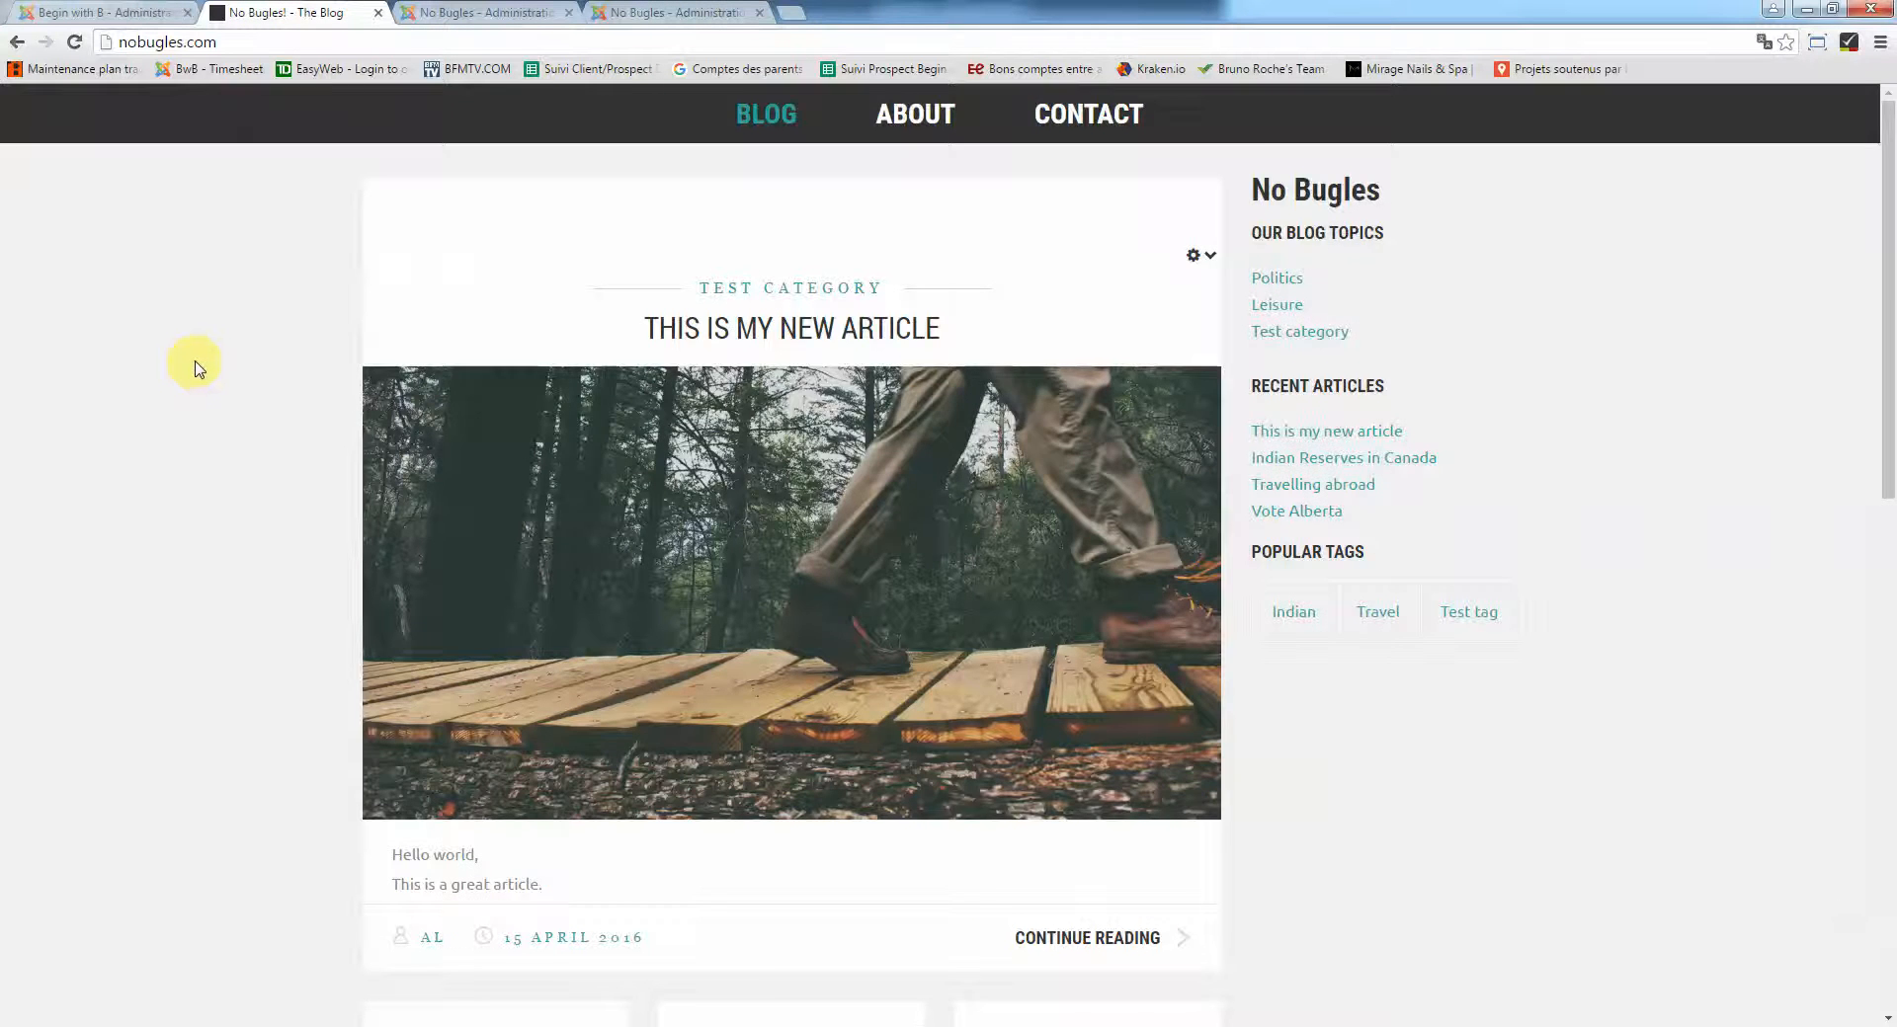
pyautogui.scroll(-8, 192, 369)
pyautogui.scroll(8, 192, 369)
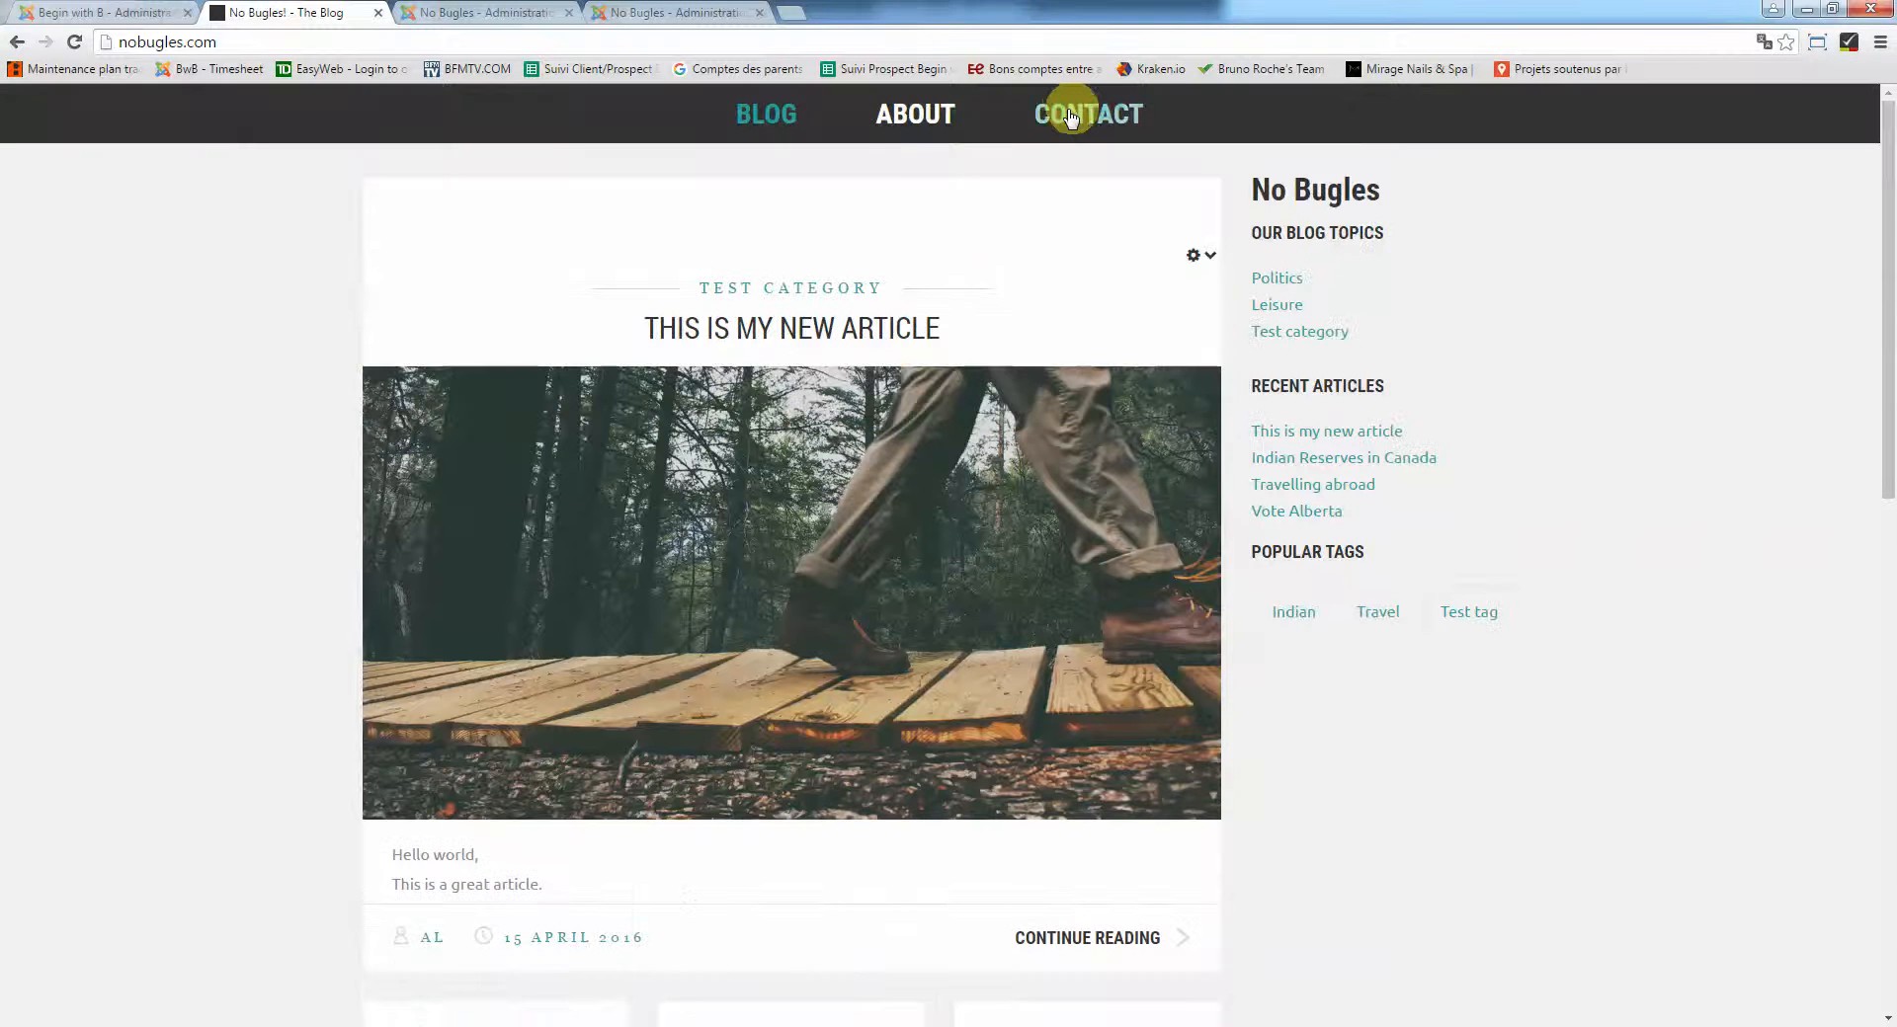
# View the public Contact page, close the Blog menu item in the administrator and open the site contact's record in Contacts for editing
pyautogui.click(1070, 117)
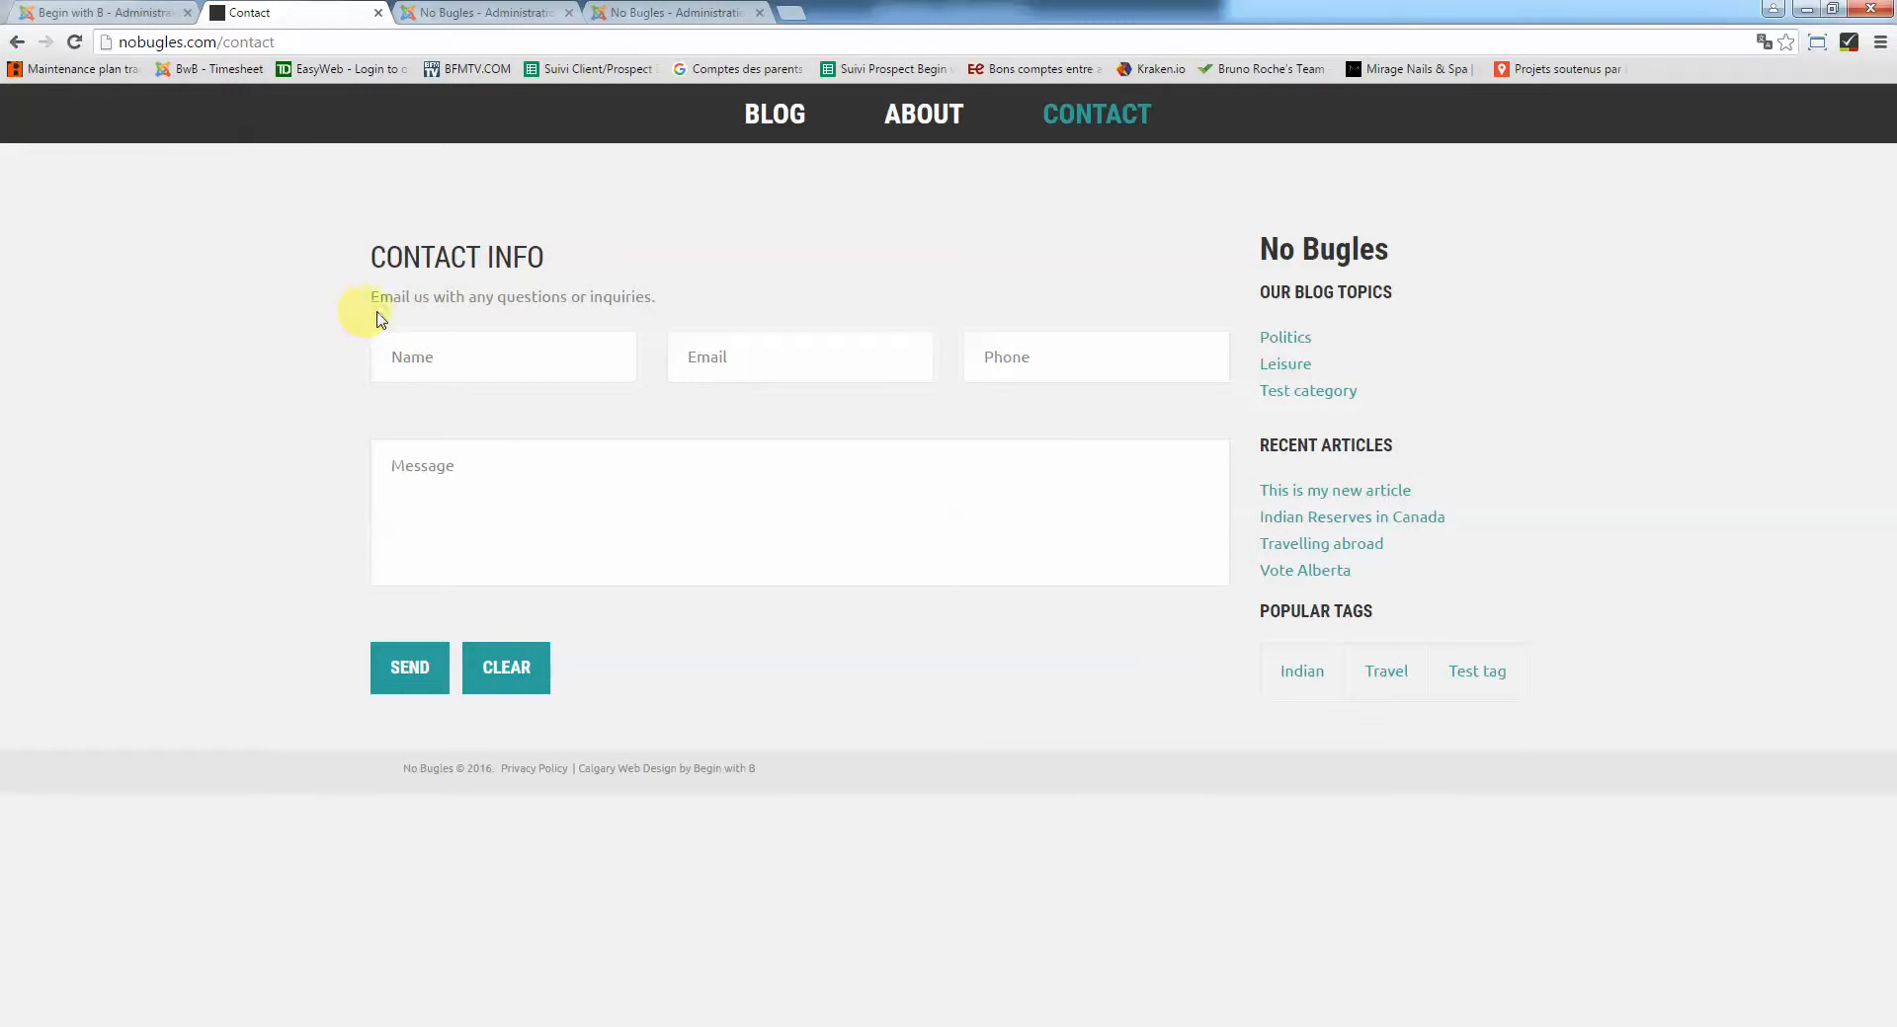
pyautogui.click(492, 12)
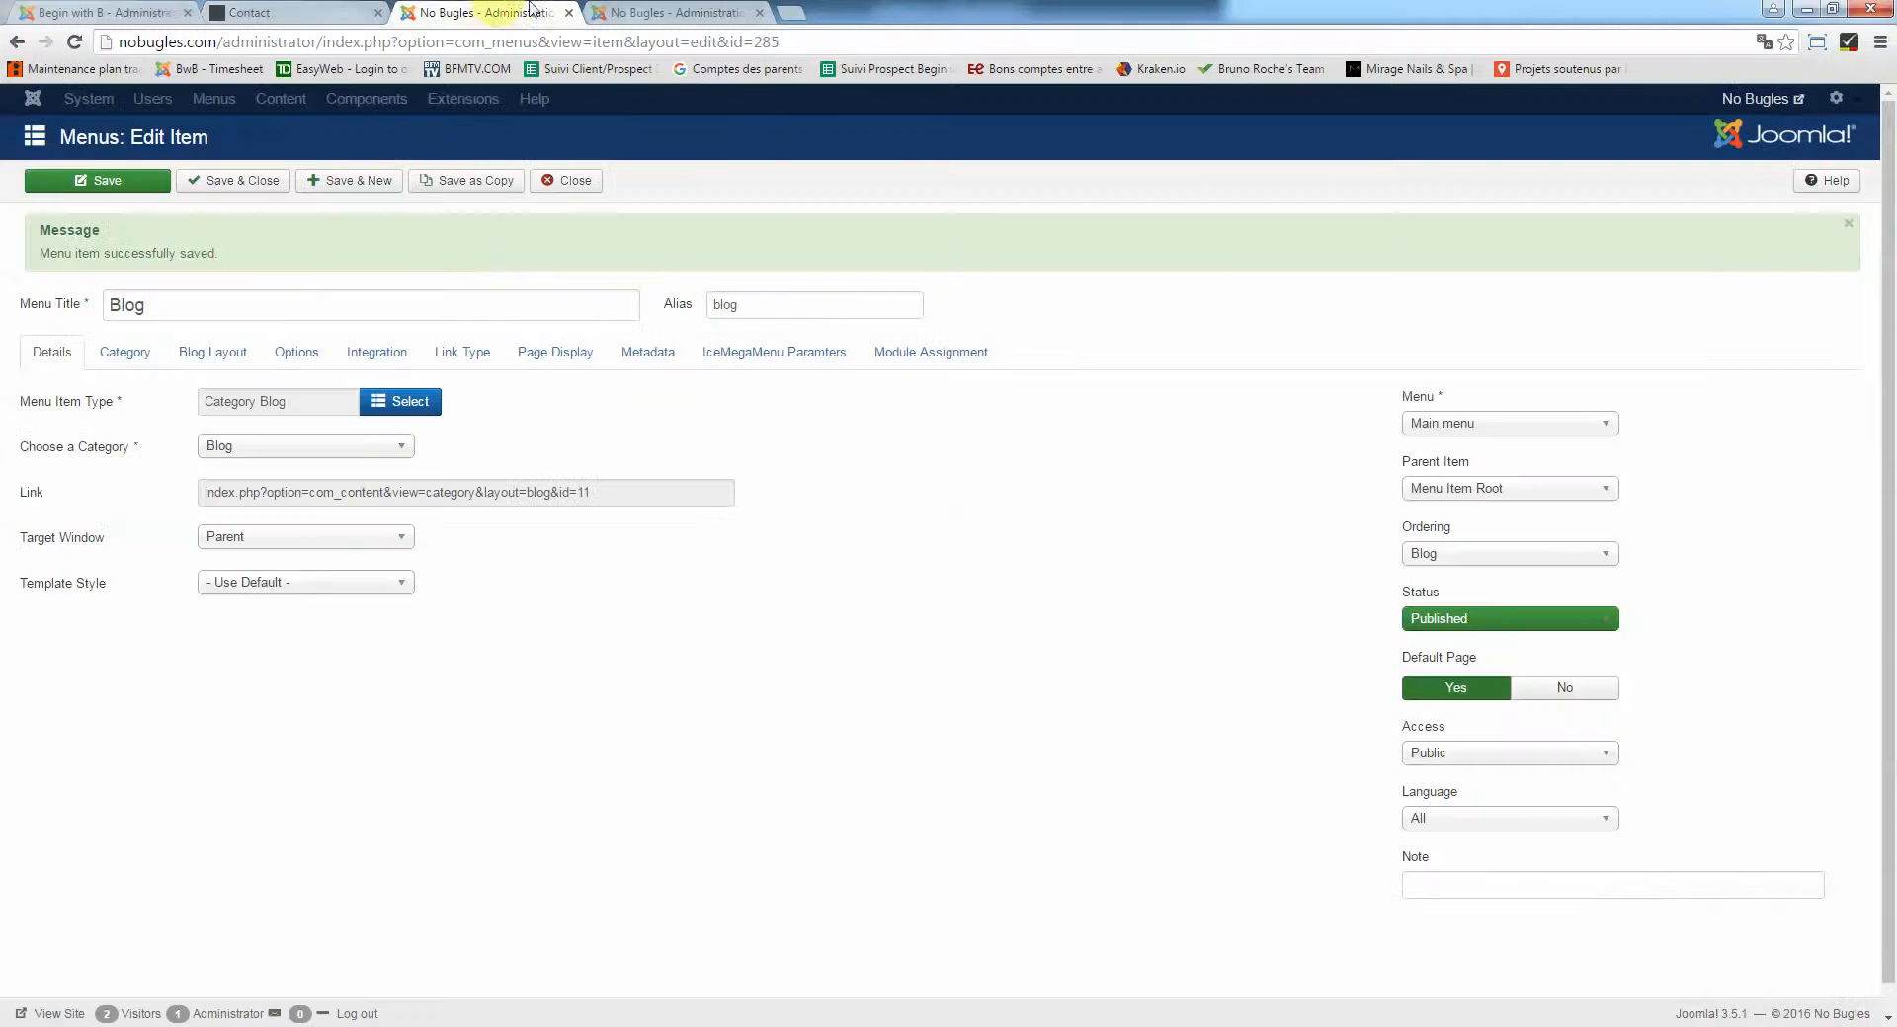
pyautogui.click(672, 12)
pyautogui.click(531, 12)
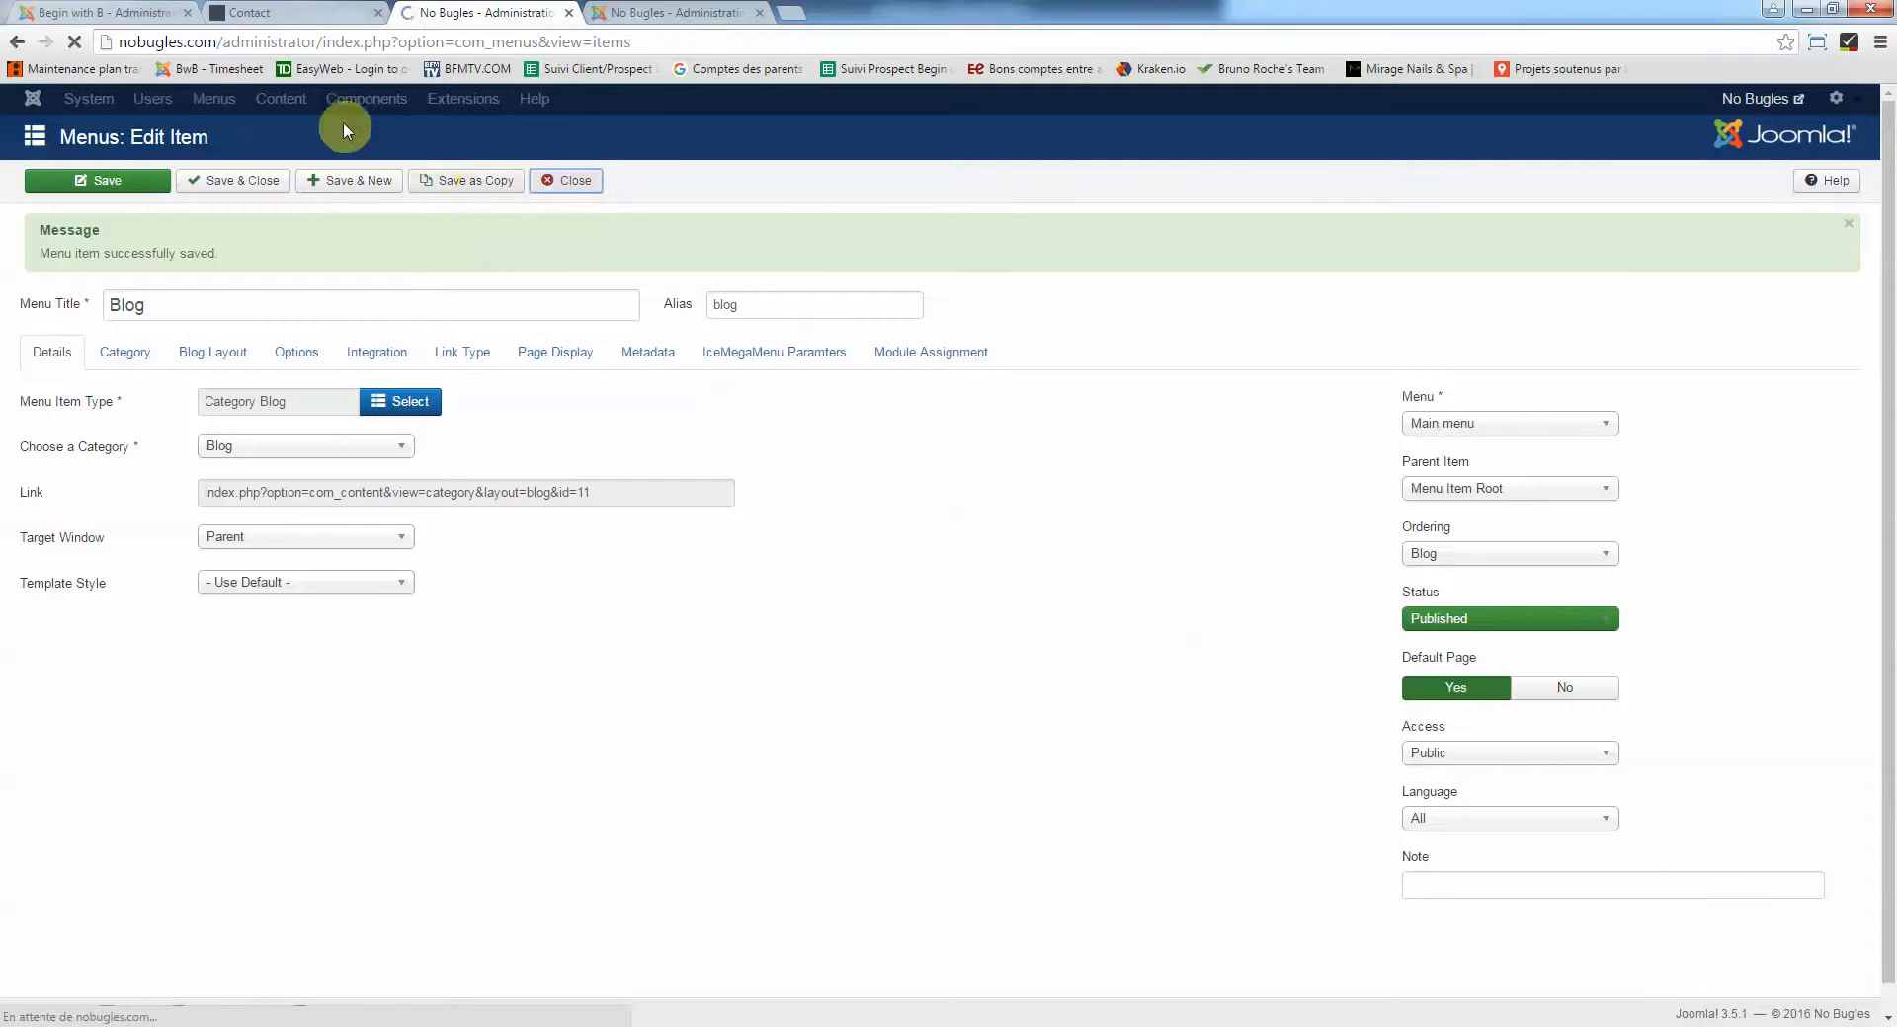
pyautogui.click(423, 103)
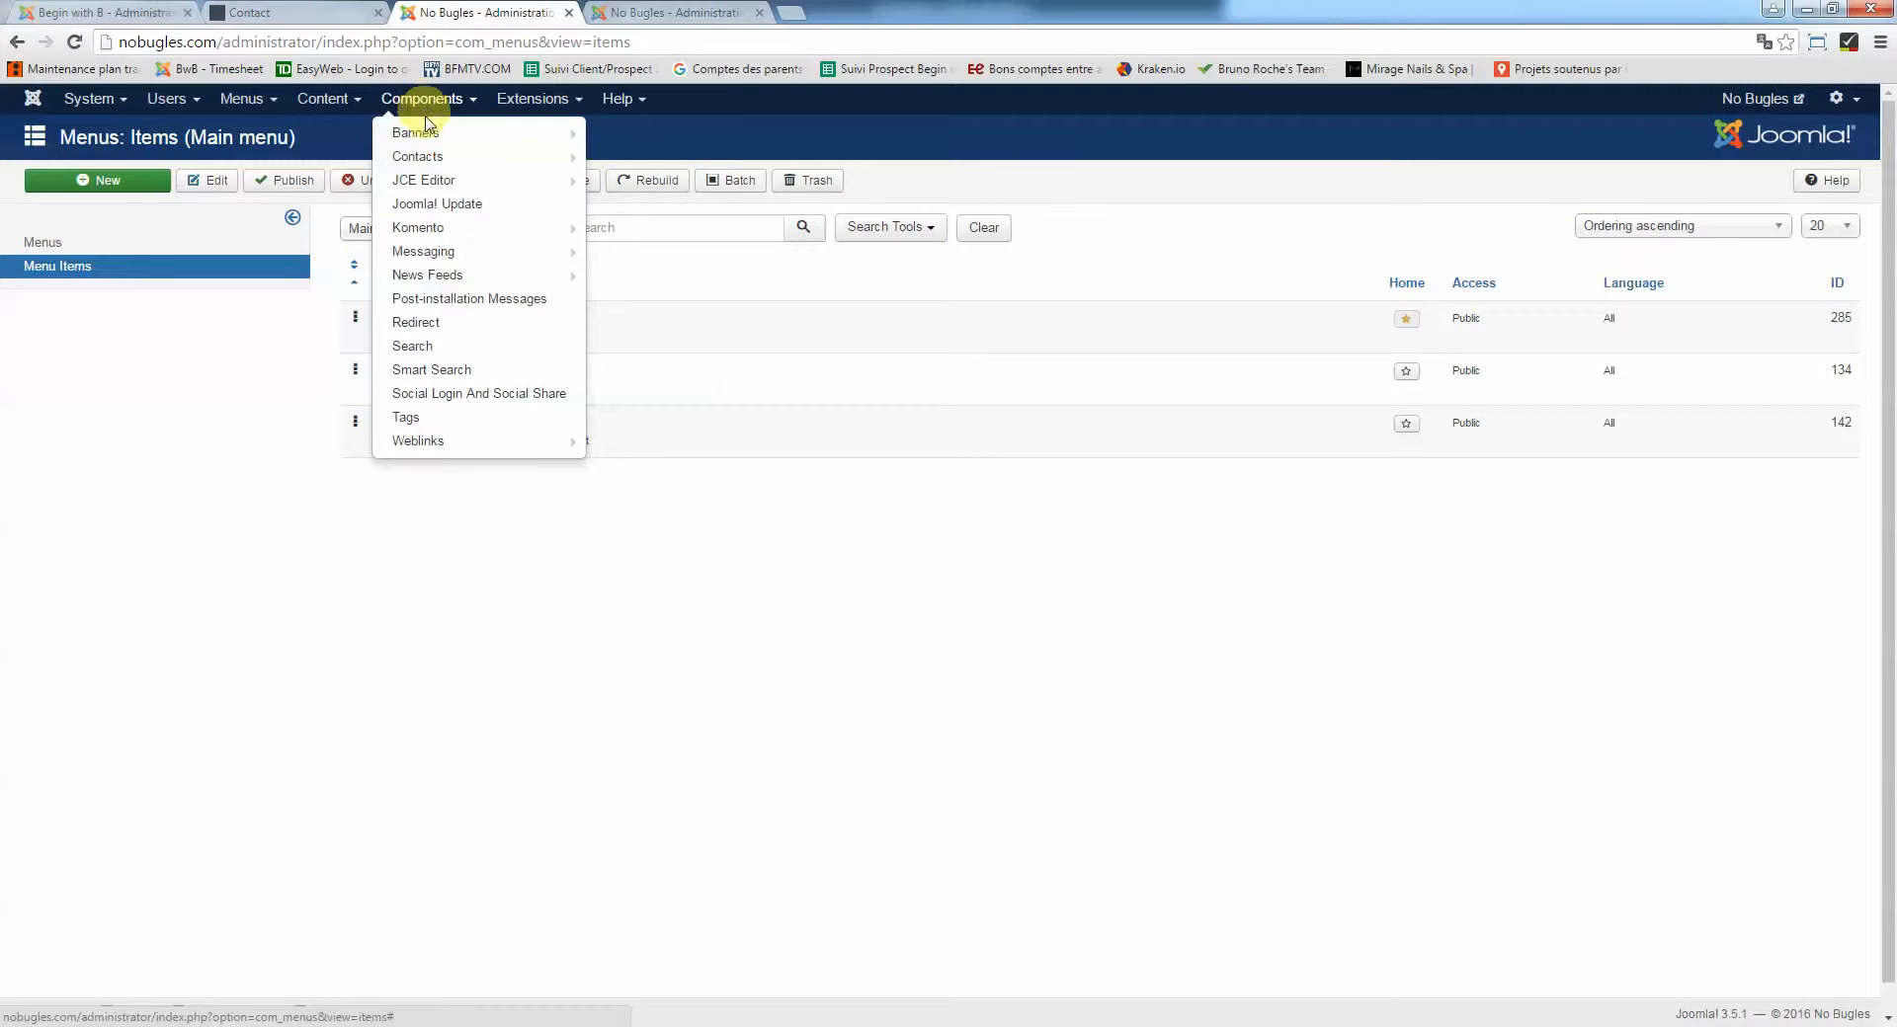
pyautogui.moveTo(425, 156)
pyautogui.click(647, 156)
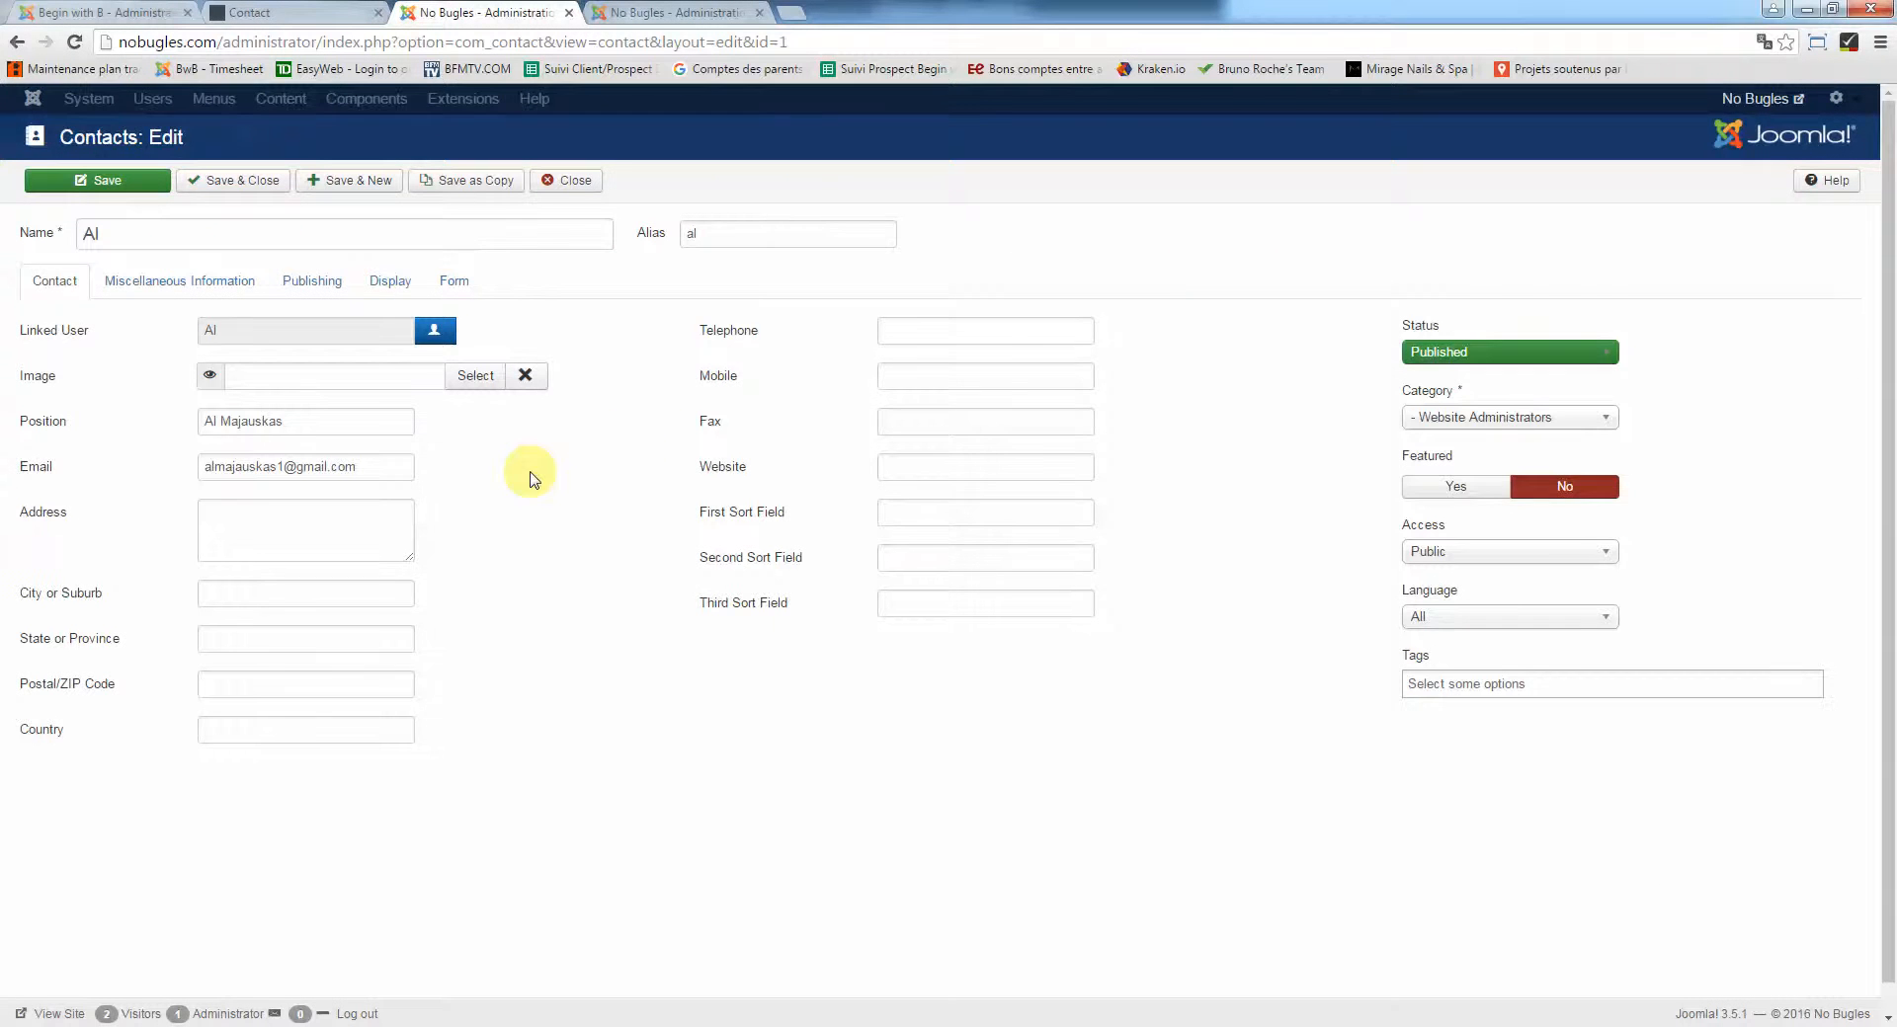
# Examine the contact's Miscellaneous Information text, close the record and check the intro text on the public Contact page
pyautogui.scroll(-2, 531, 473)
pyautogui.scroll(2, 530, 473)
pyautogui.click(201, 284)
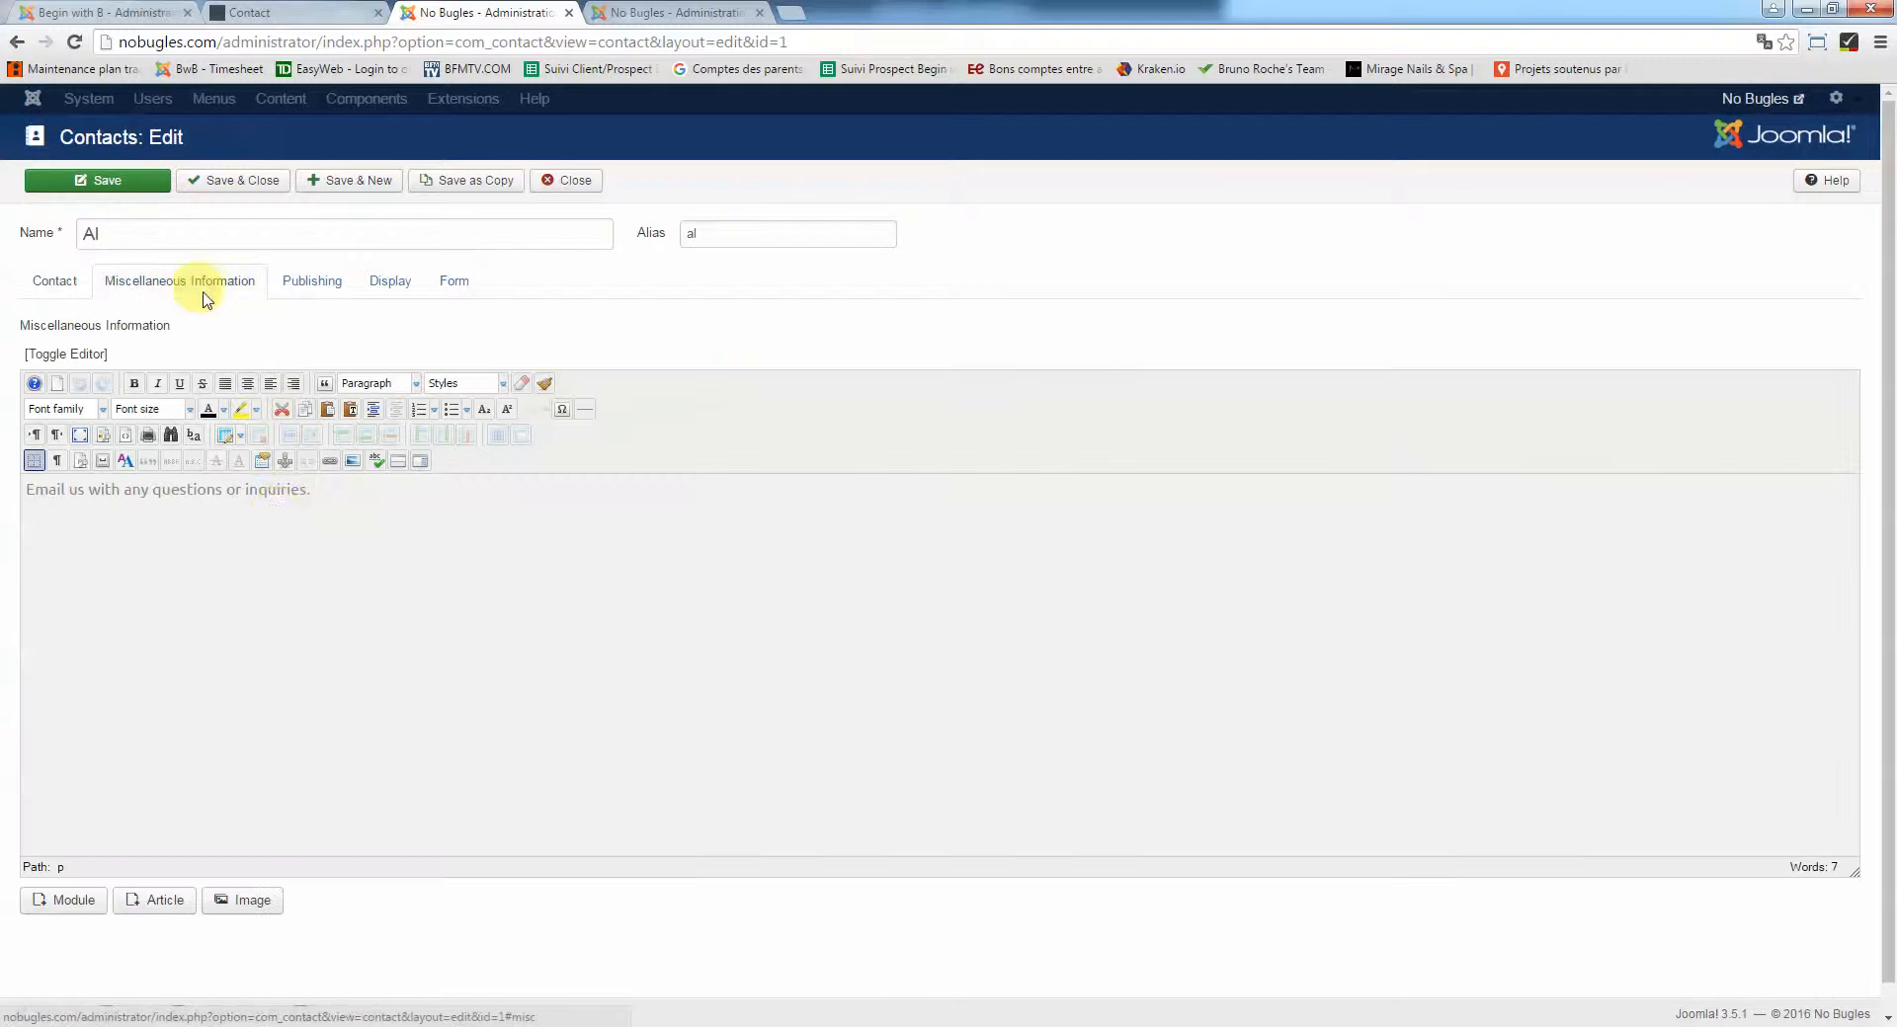
pyautogui.click(281, 506)
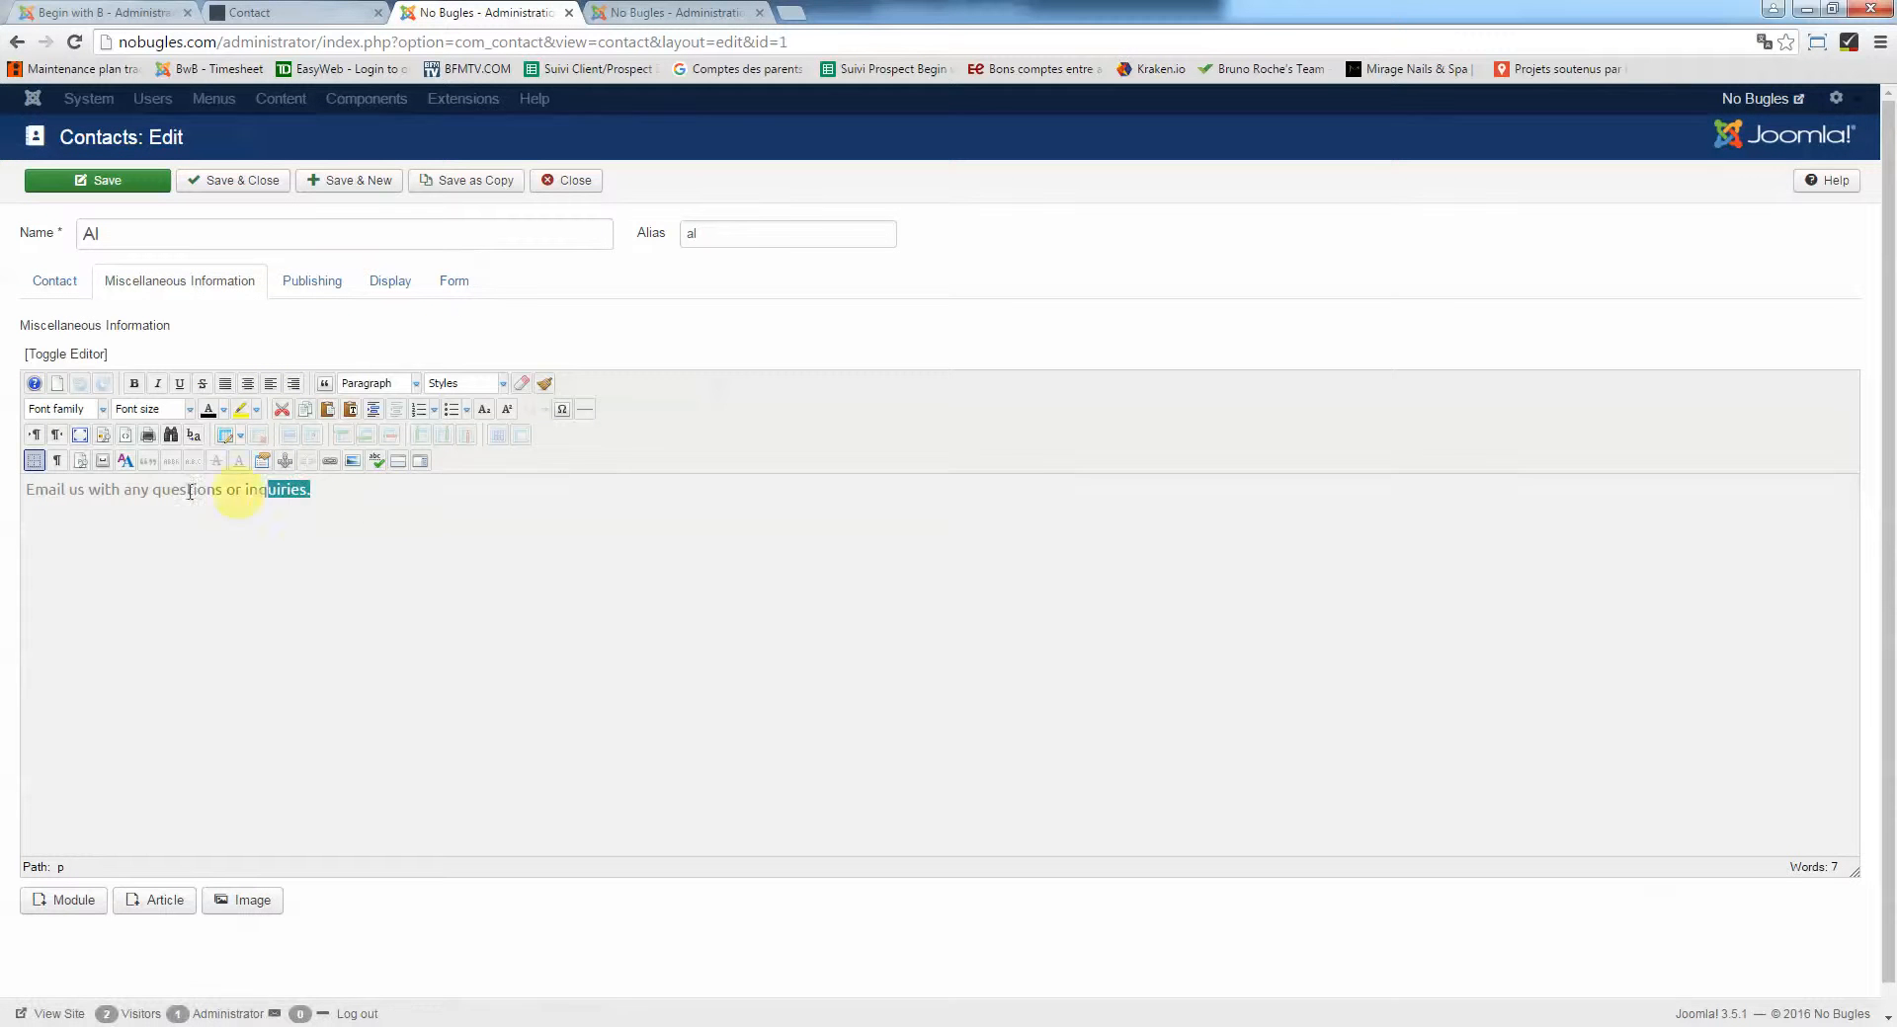
pyautogui.moveTo(190, 493); pyautogui.dragTo(9, 487)
pyautogui.click(141, 522)
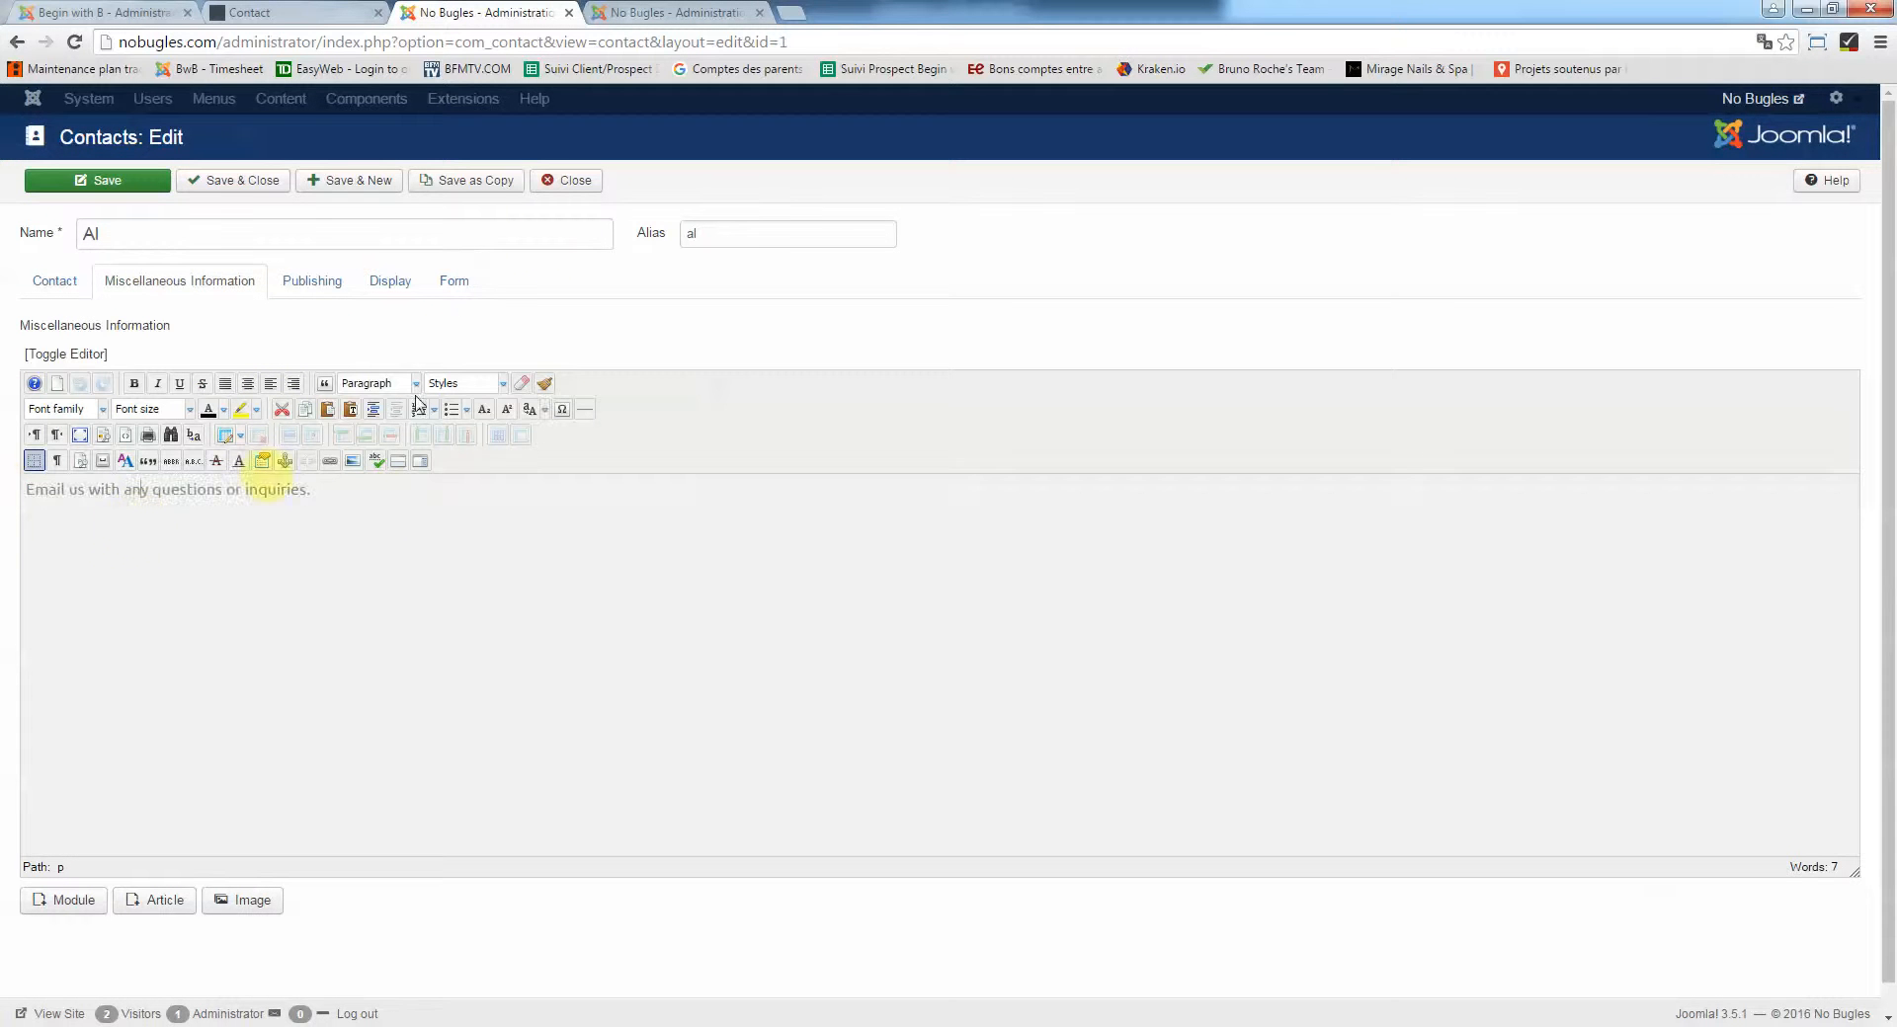
pyautogui.click(569, 181)
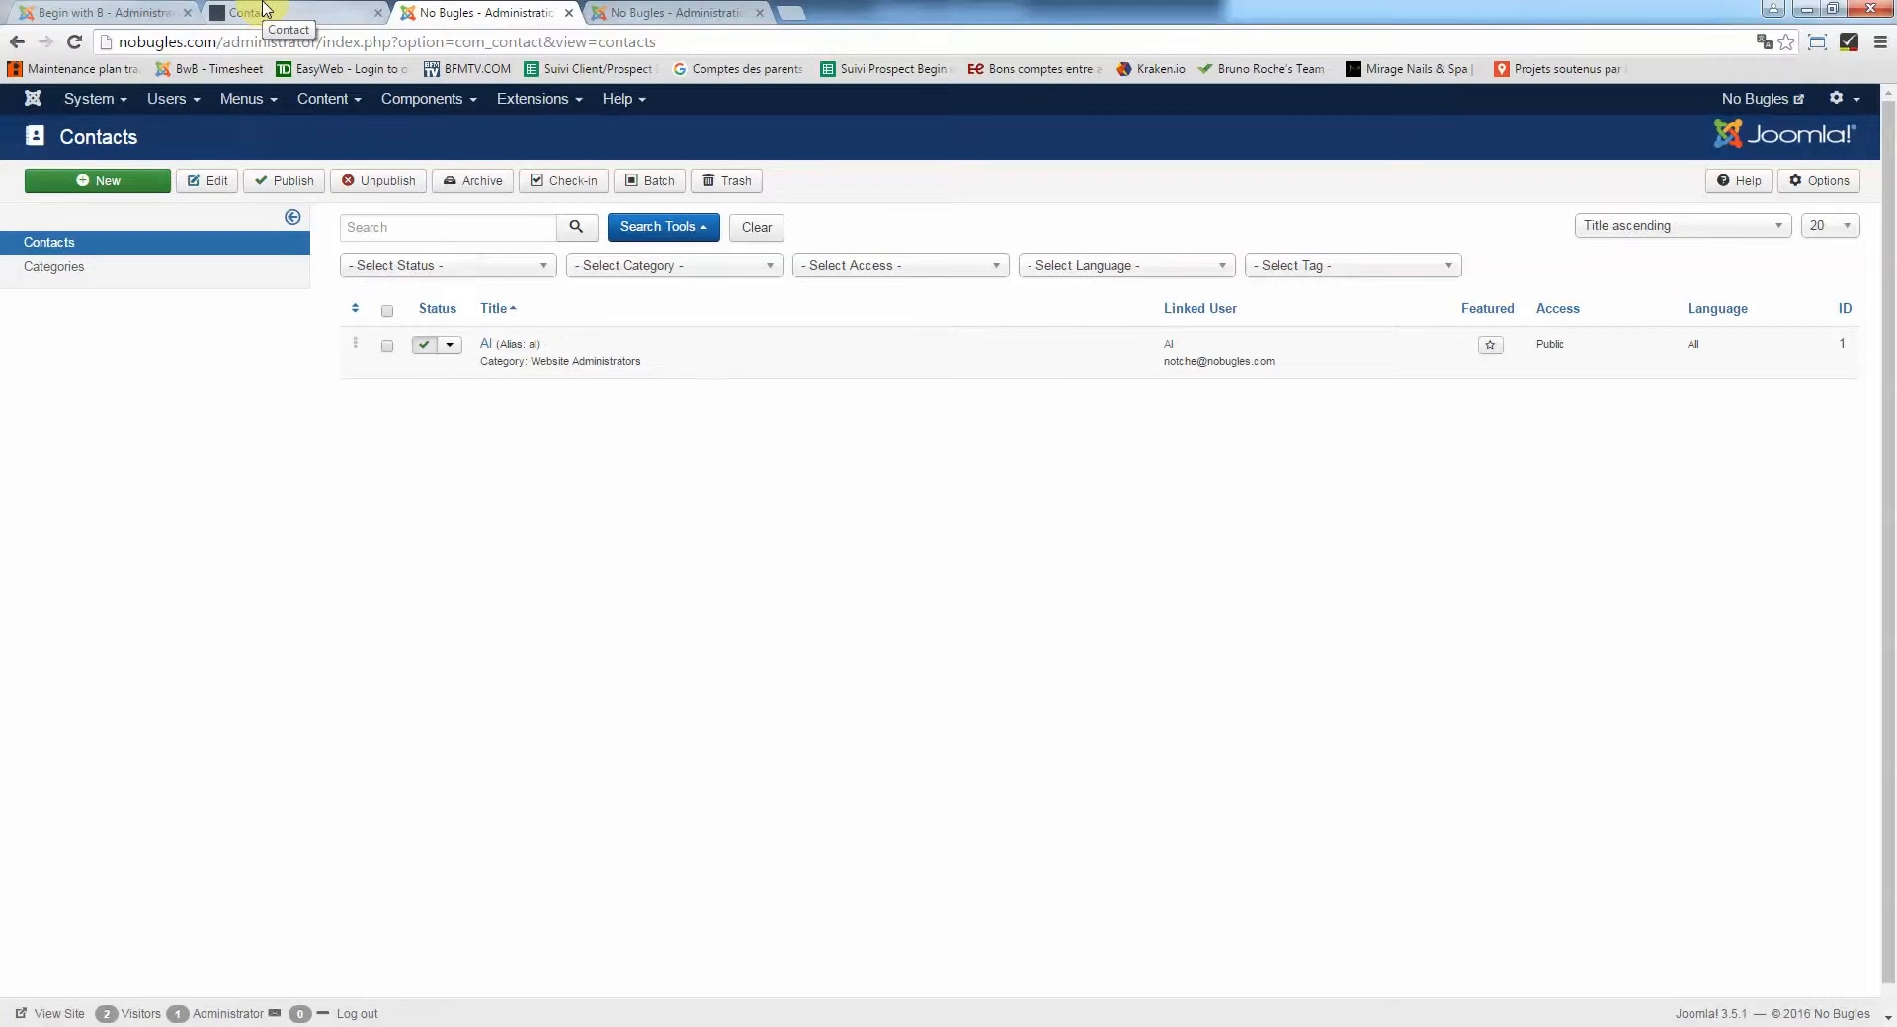
pyautogui.click(265, 9)
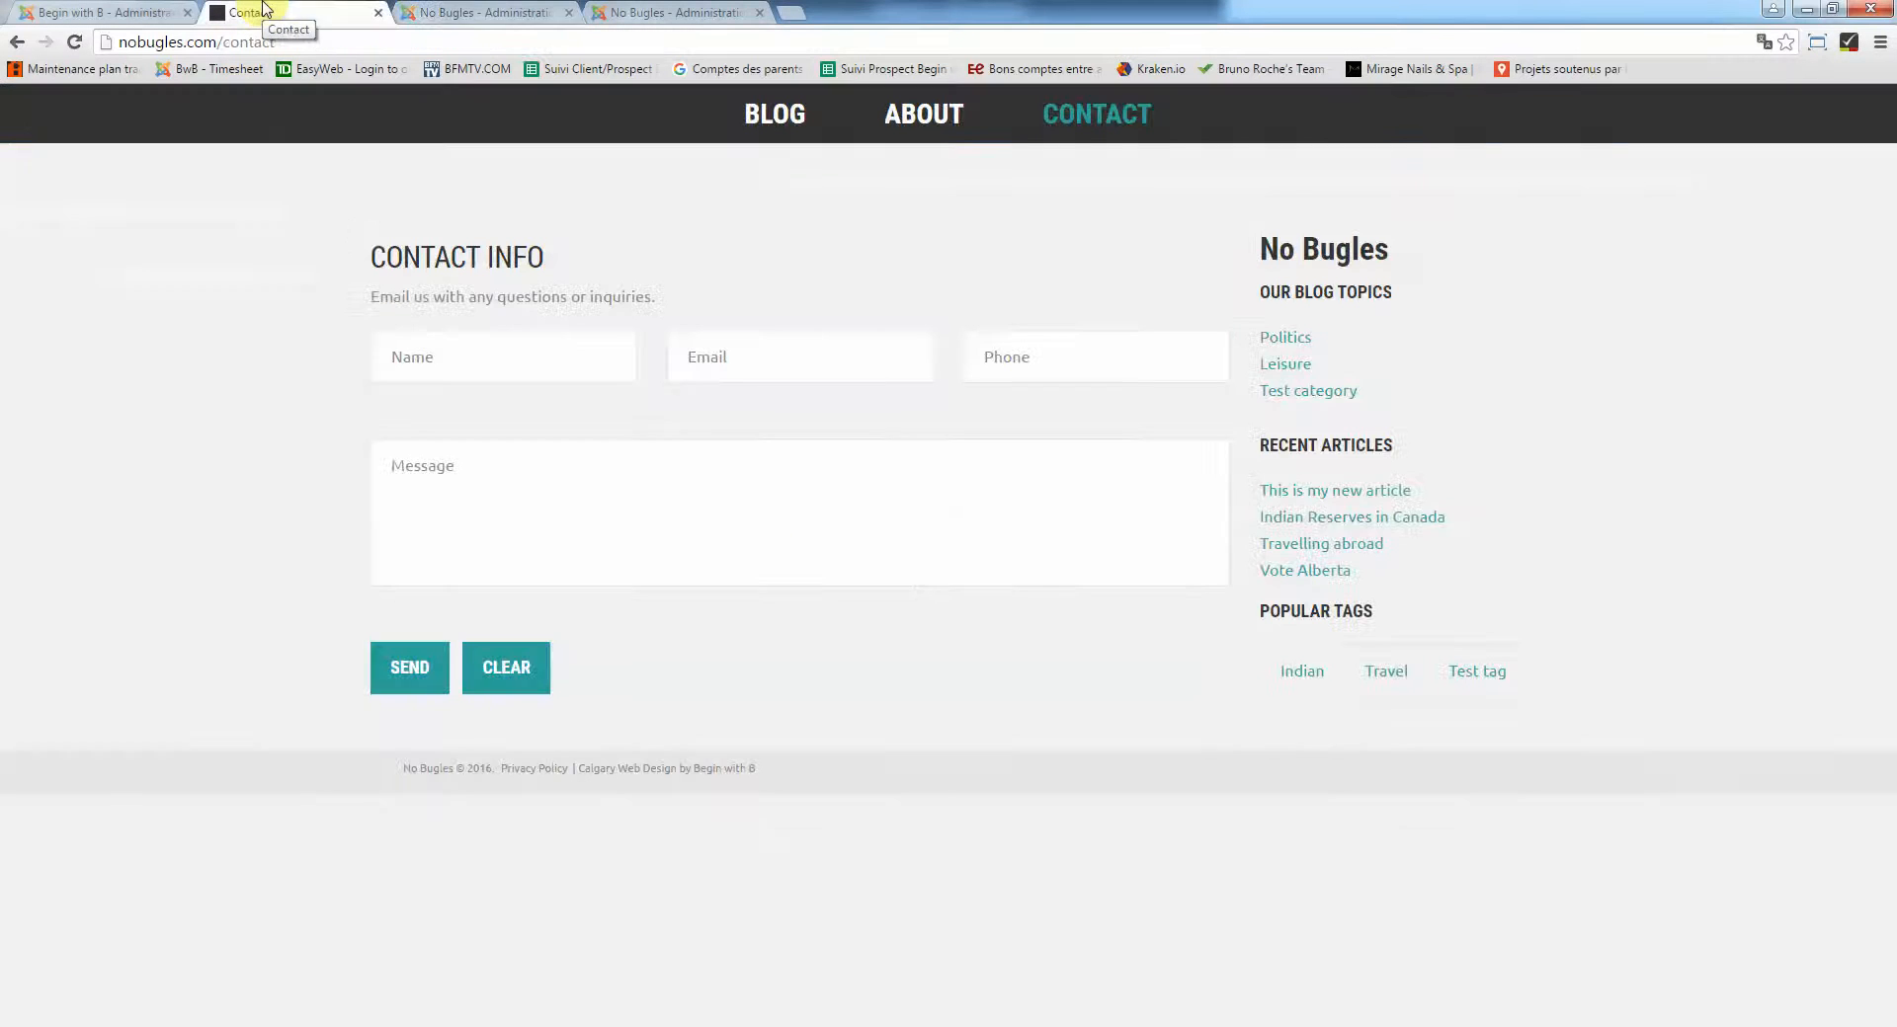
# Open the administrator's Global Configuration, switch Site Offline to No and set it back to Yes
pyautogui.click(483, 9)
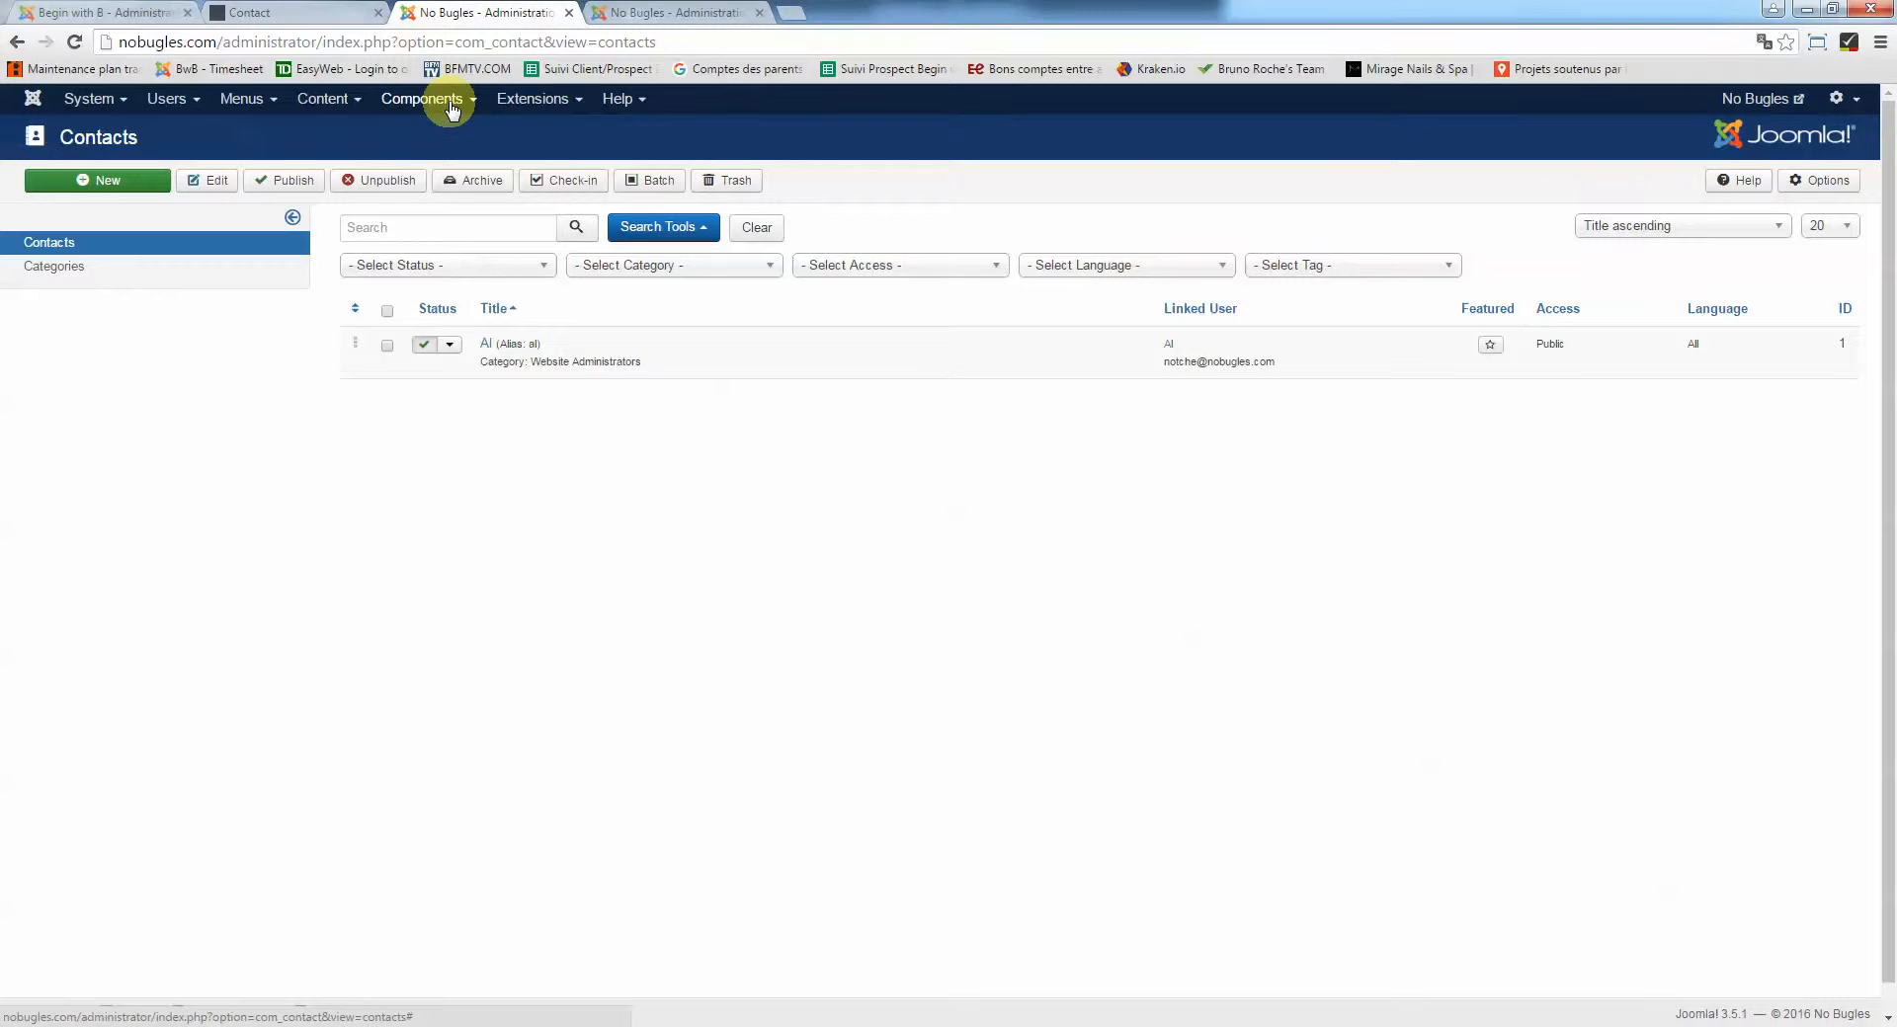
pyautogui.click(116, 113)
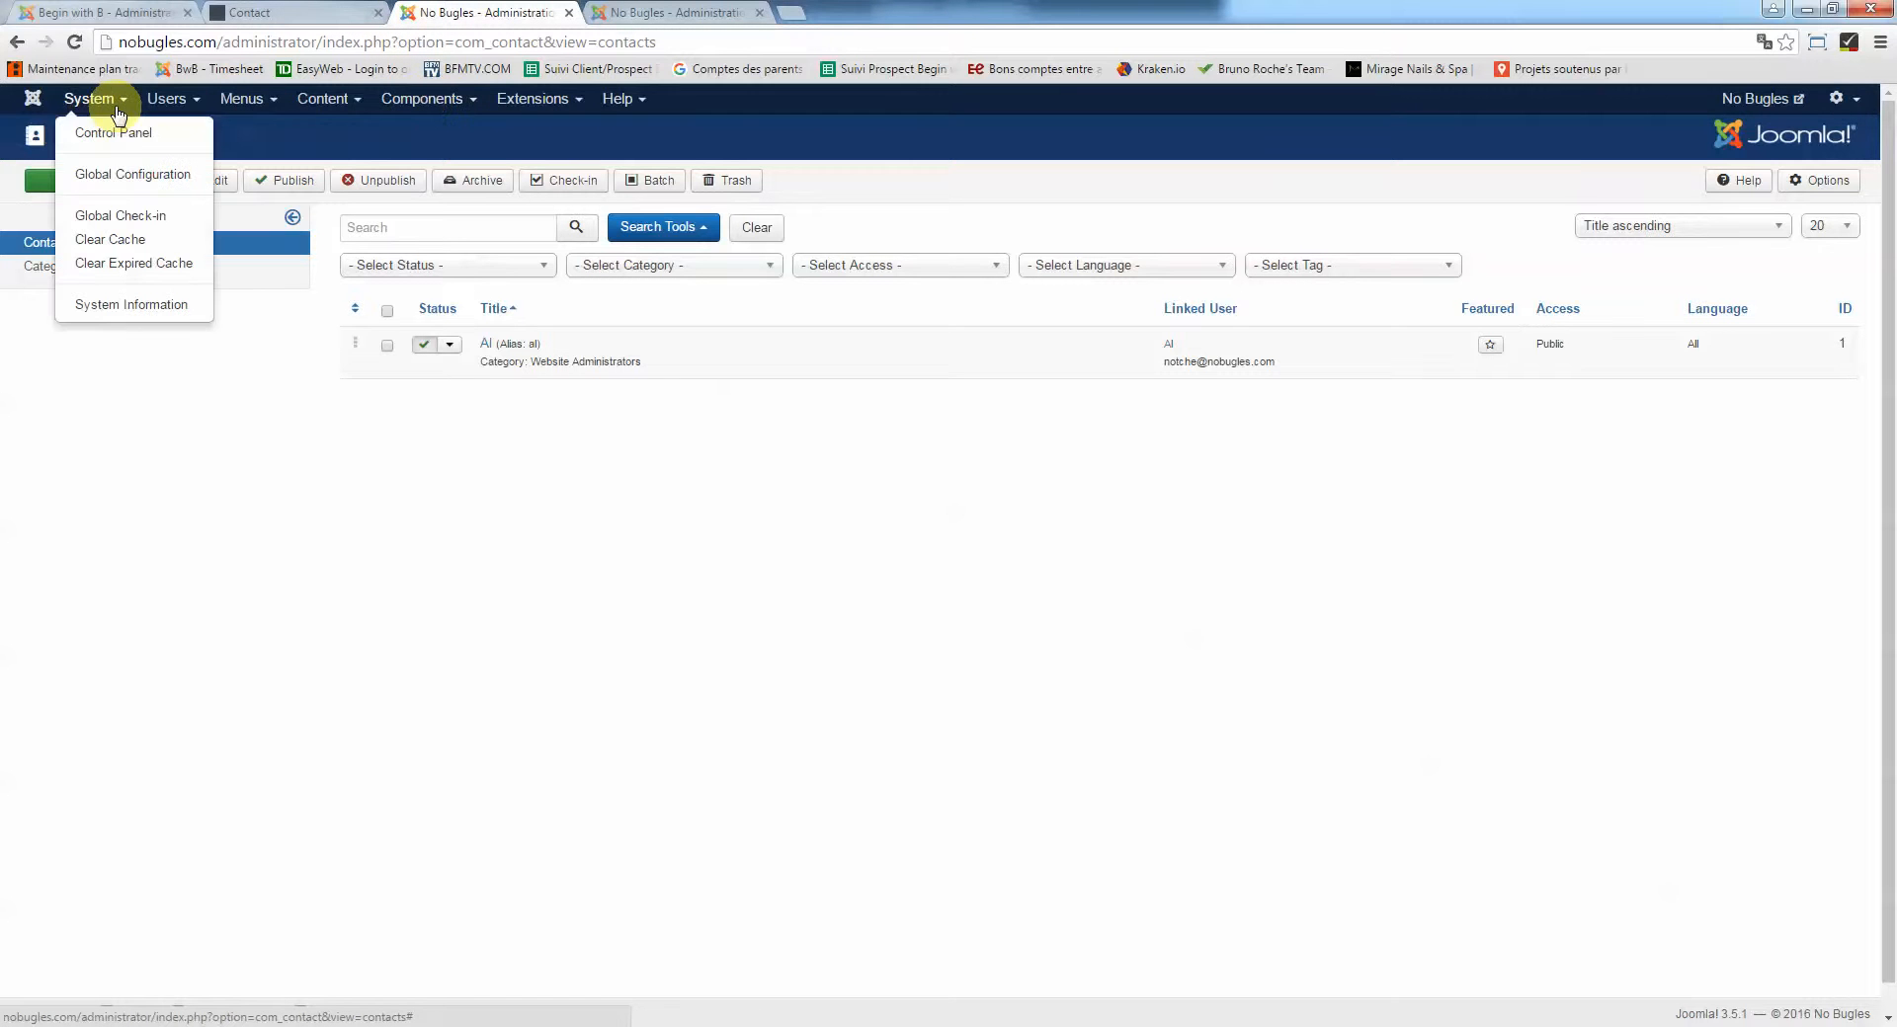
pyautogui.click(123, 174)
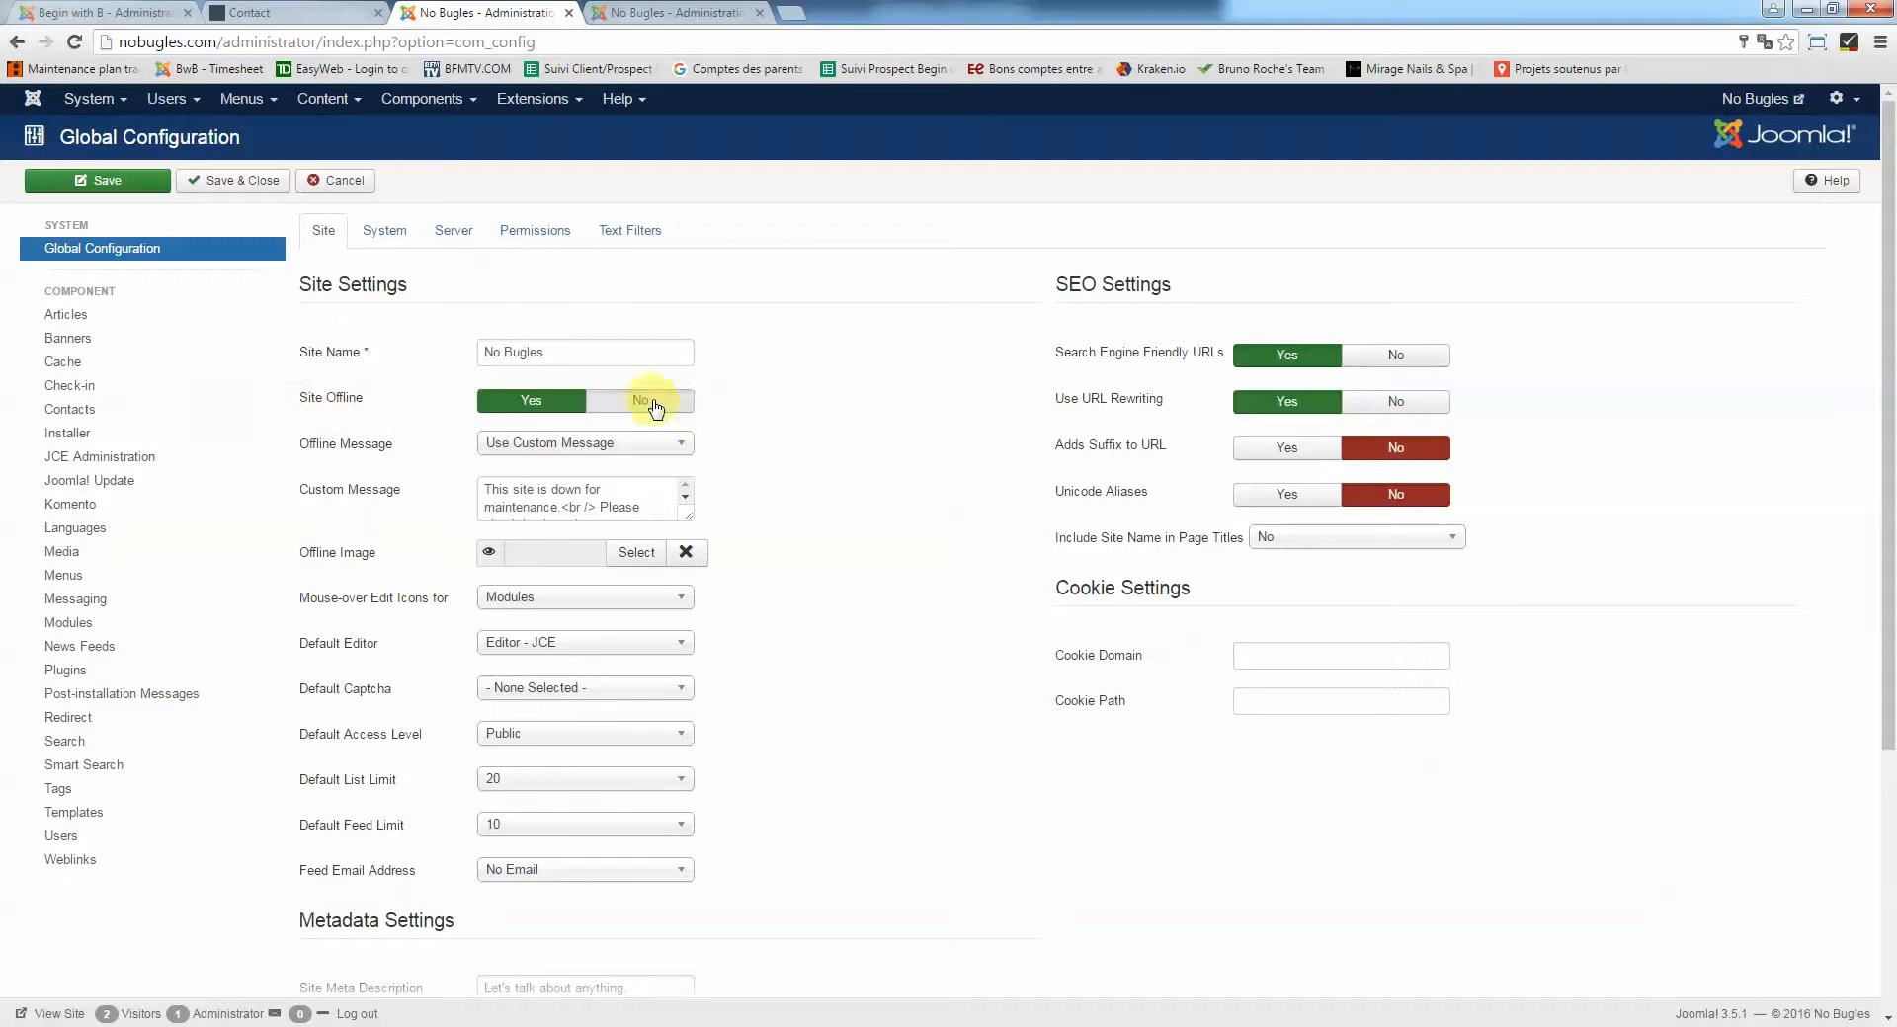
pyautogui.click(652, 403)
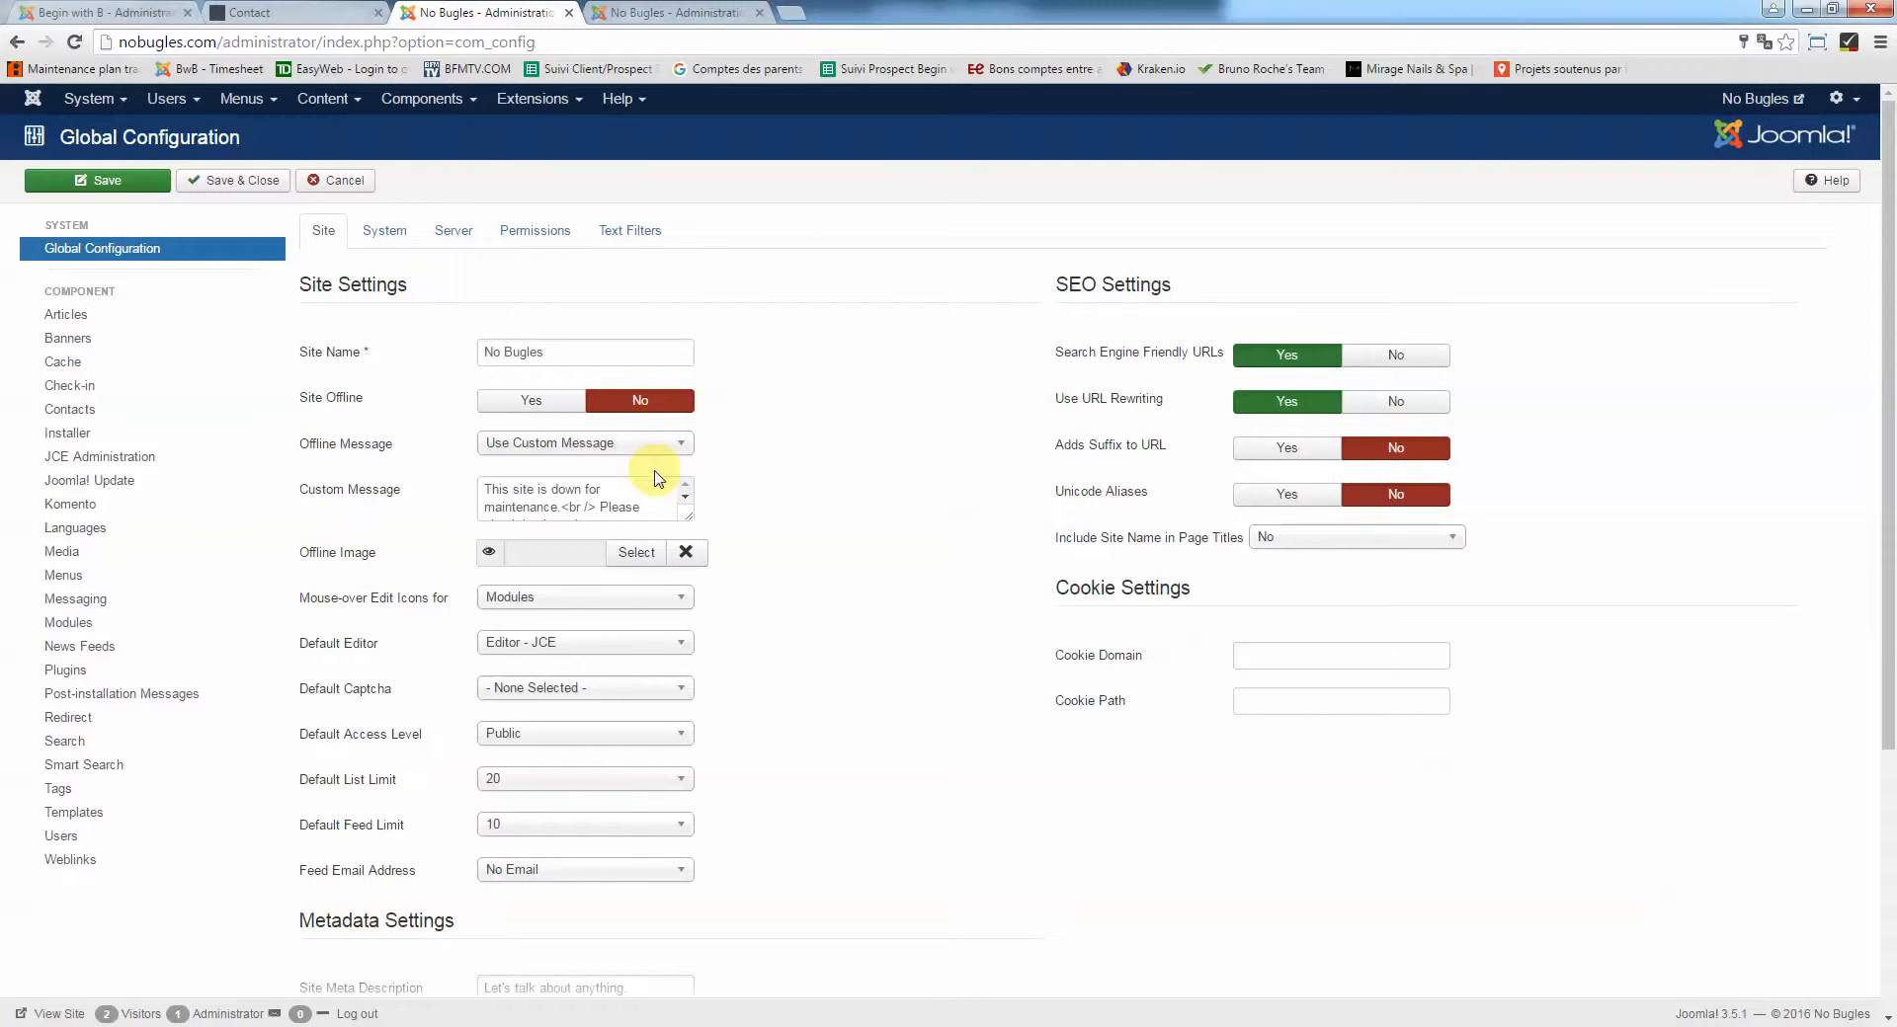
pyautogui.click(538, 404)
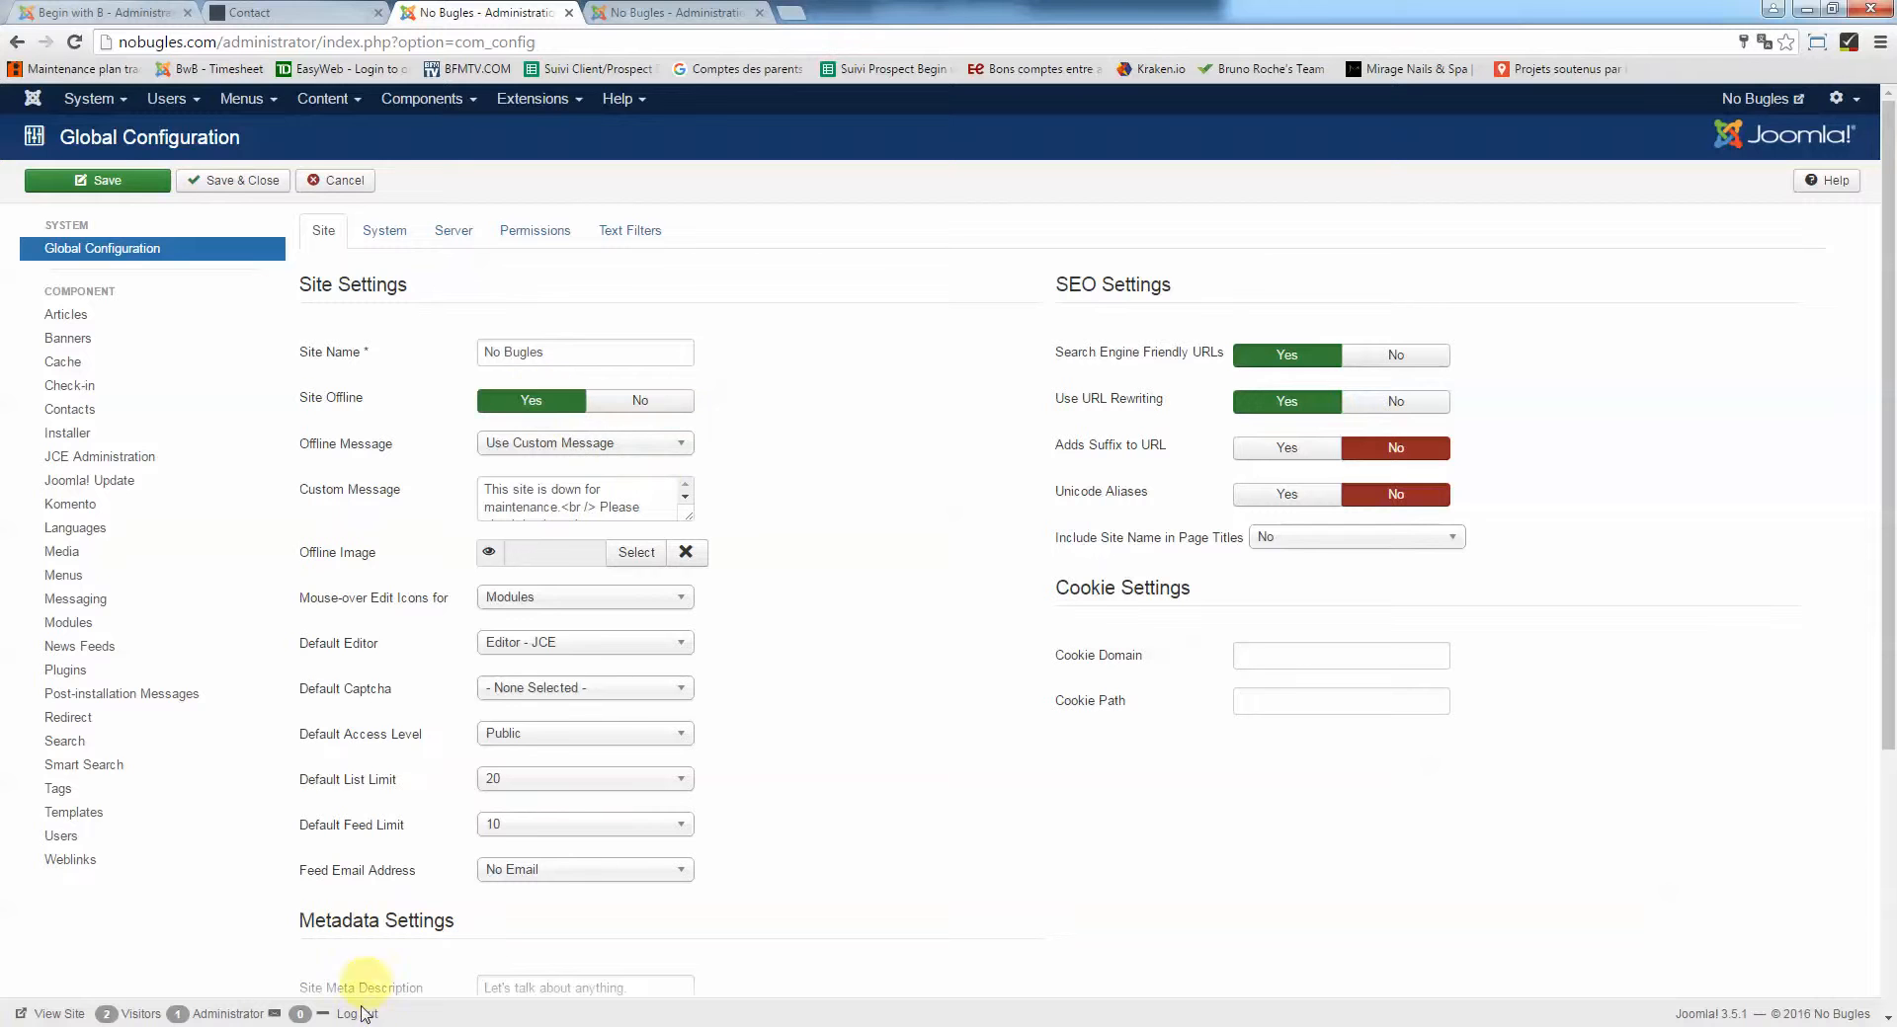
# Return to the public site and view its About page
pyautogui.click(281, 12)
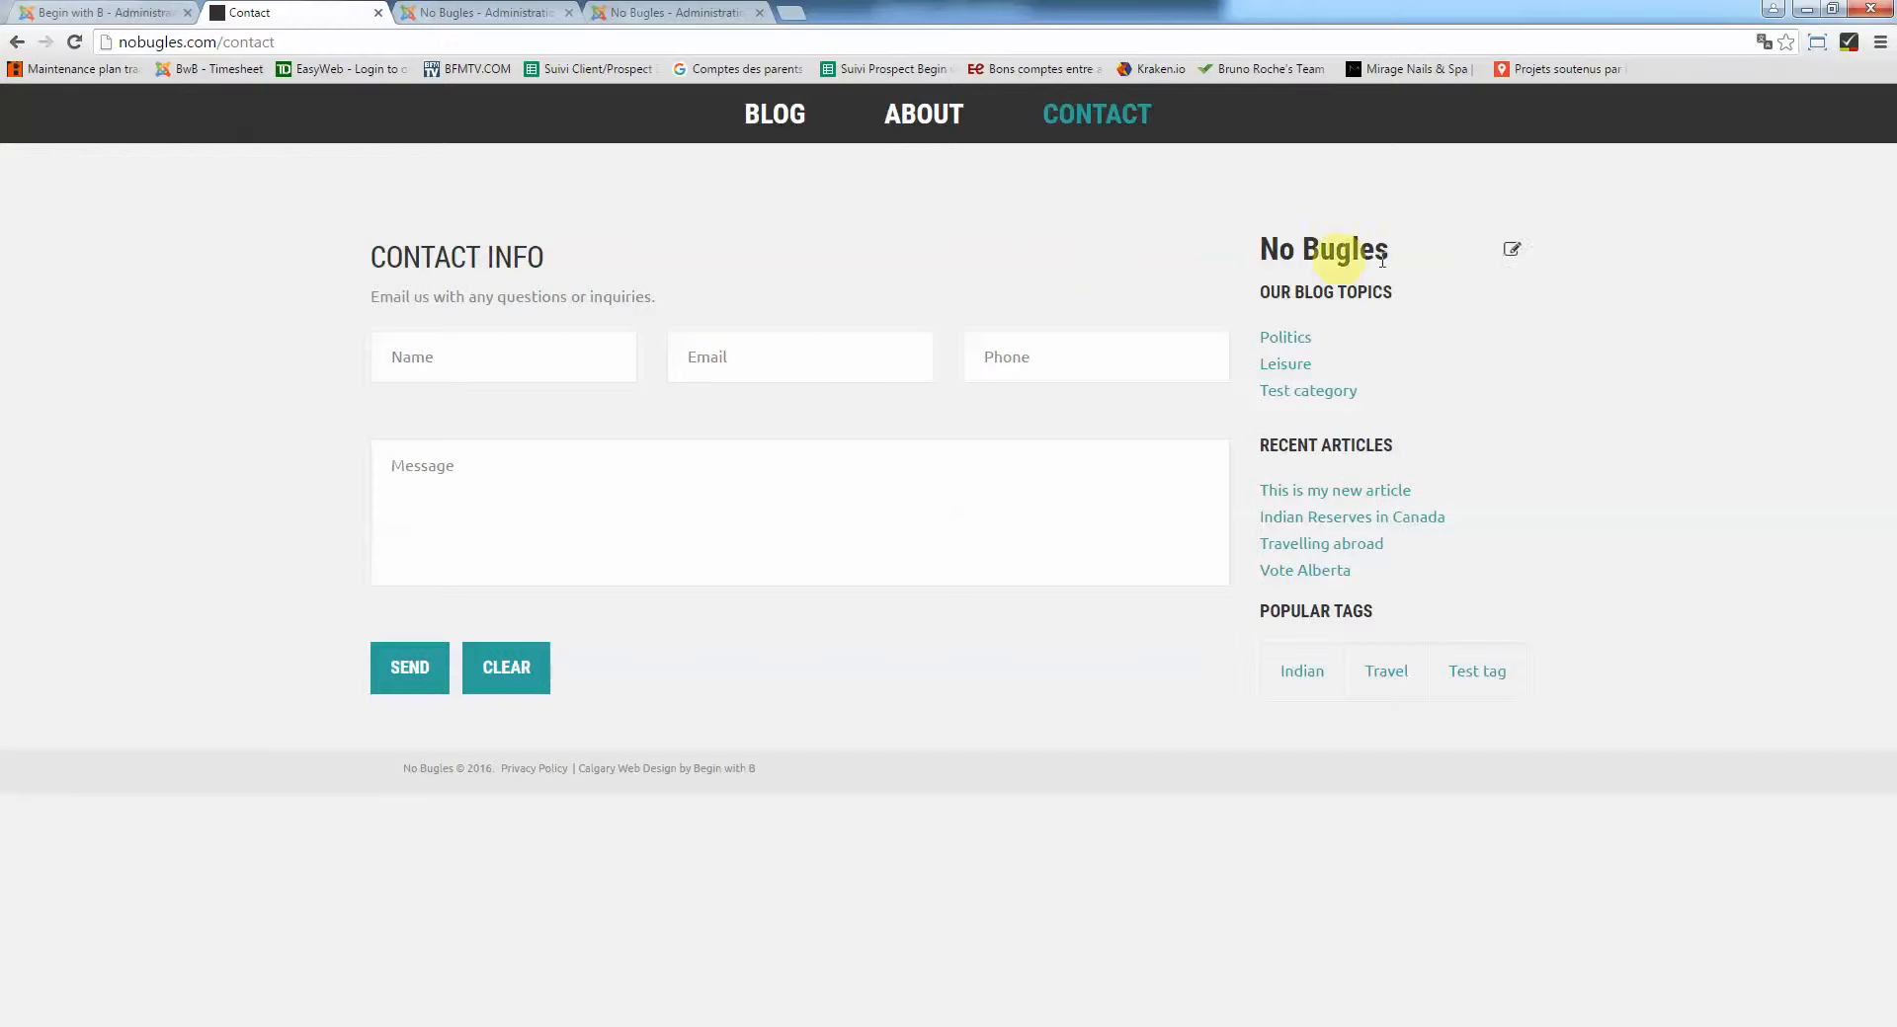
pyautogui.click(924, 114)
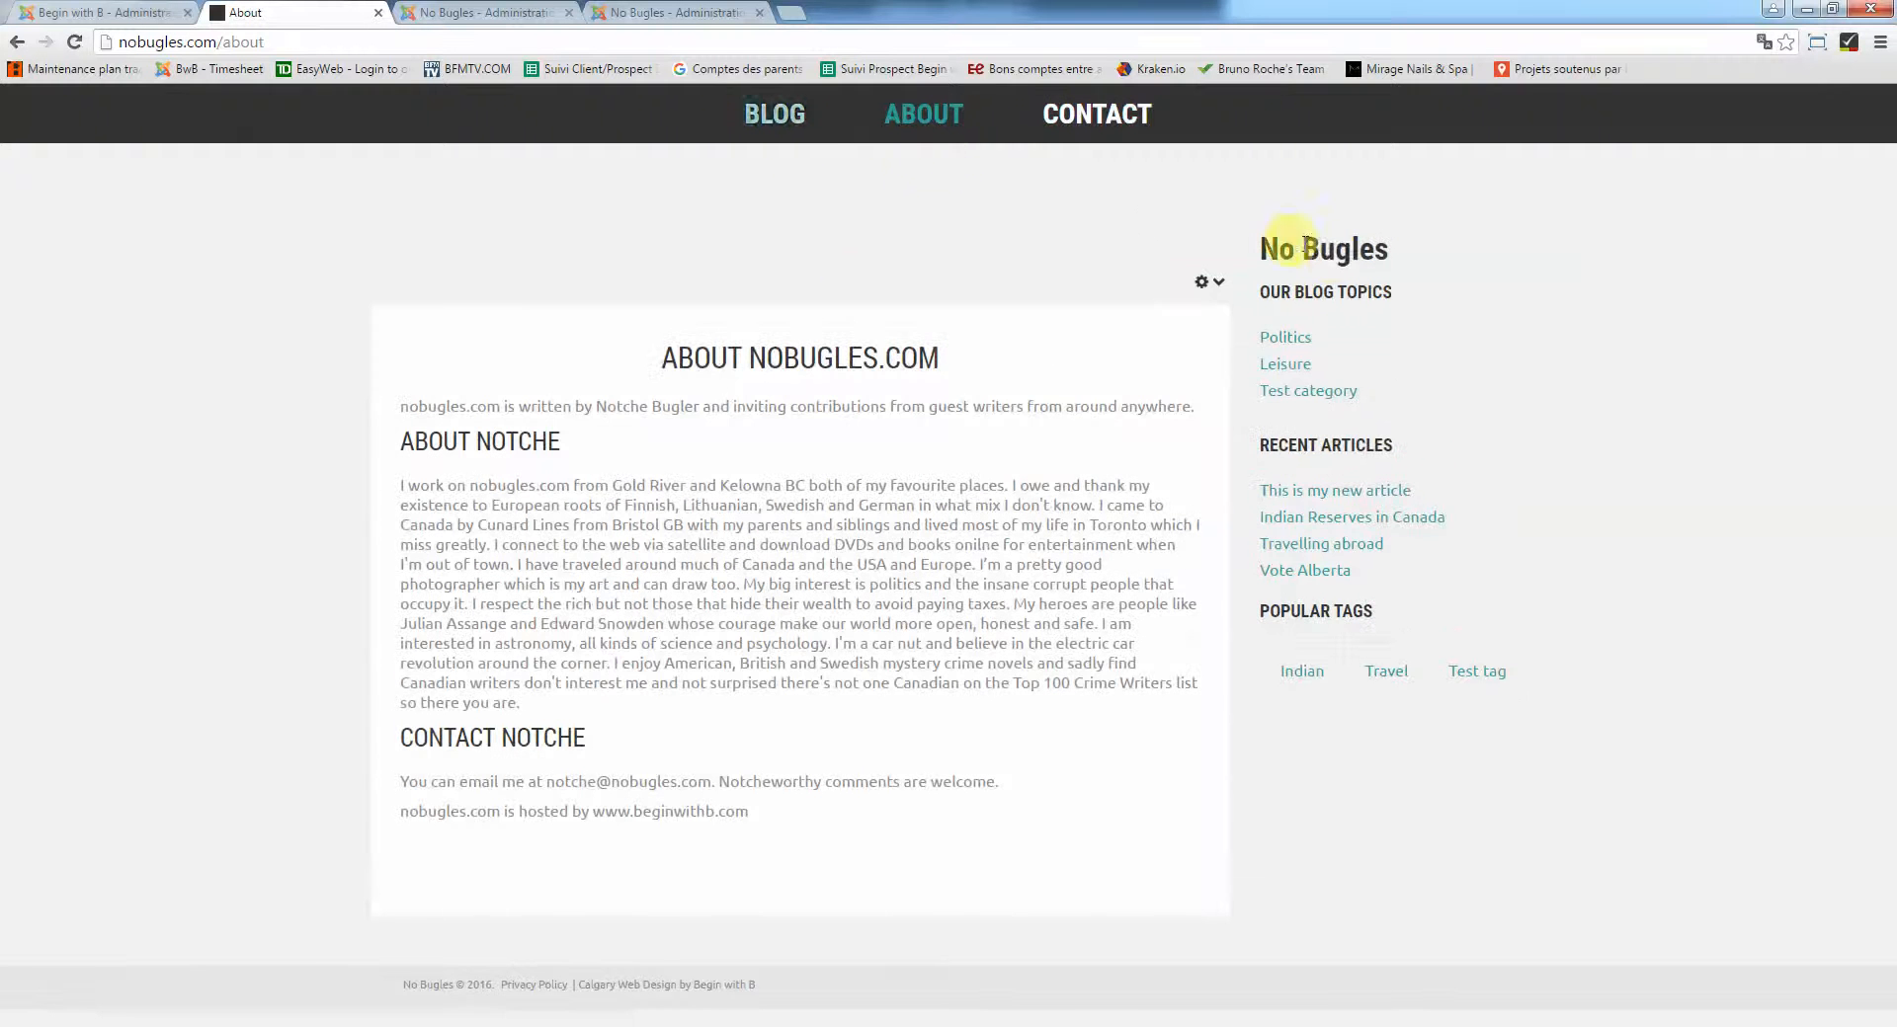